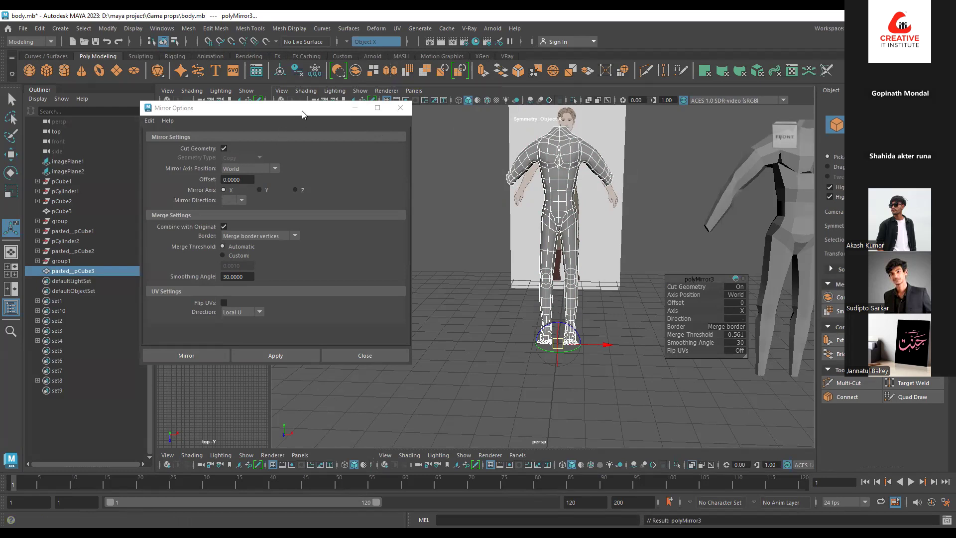
Undo the last mirror of the body mesh and minimize the Mirror Options window.
{"action": "left_click_drag", "start_coordinate": [301, 111], "coordinate": [326, 114]}
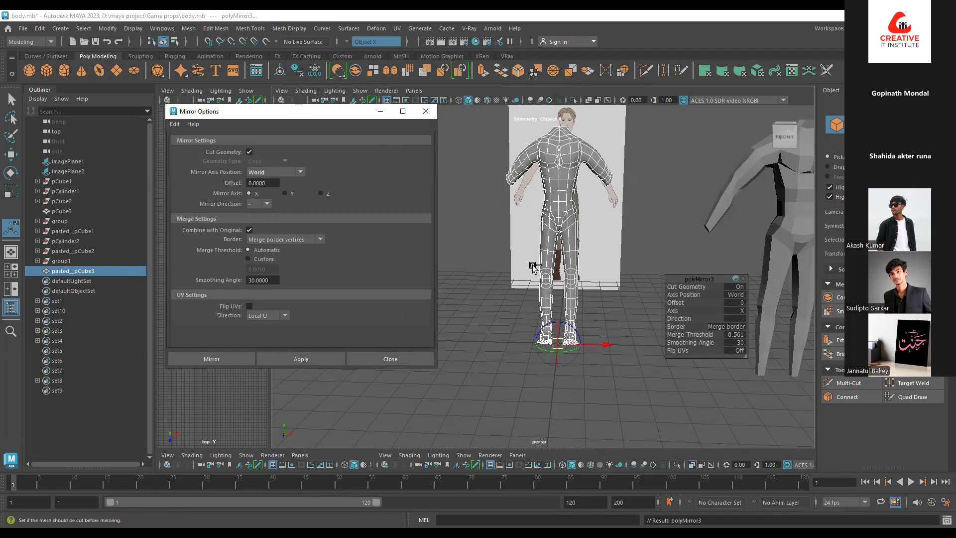
{"action": "key", "text": "ctrl+z"}
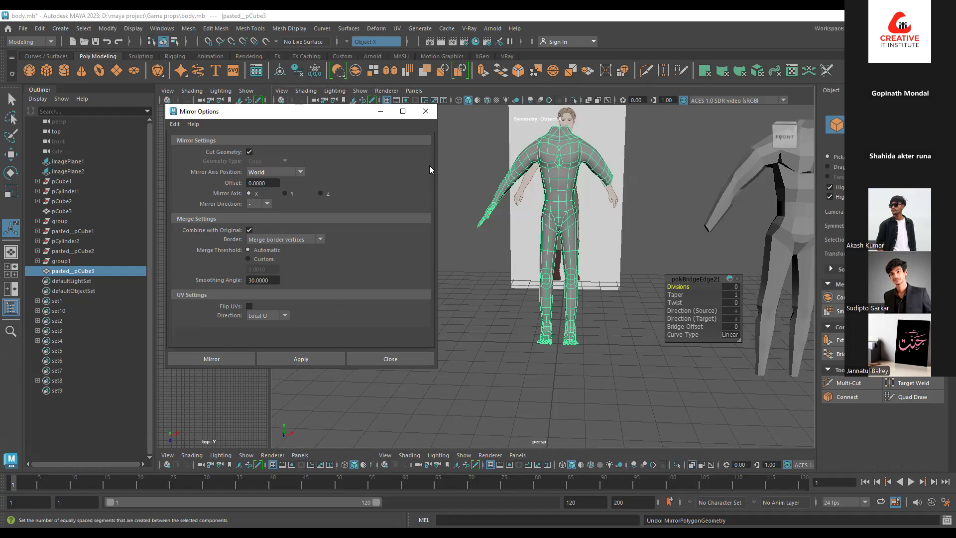
{"action": "left_click", "coordinate": [380, 111]}
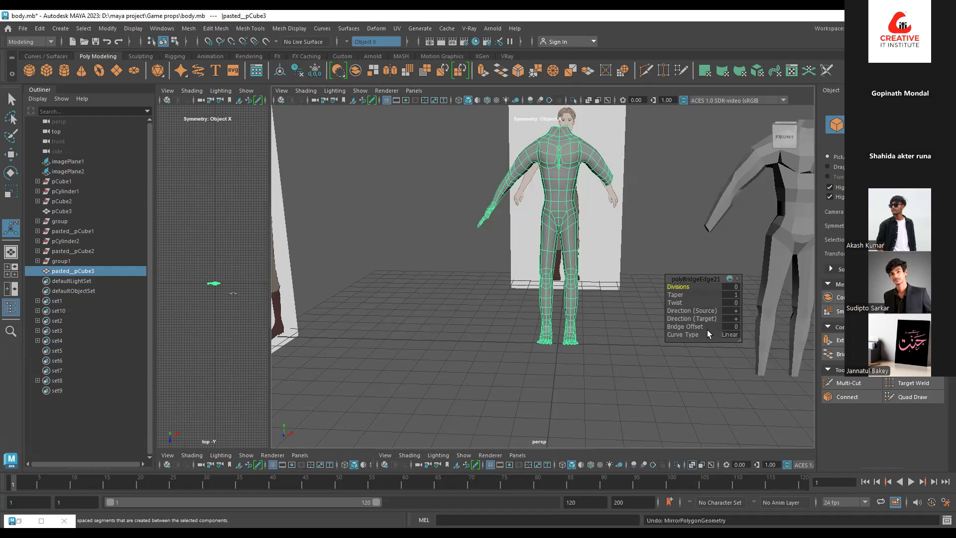
Examine the body mesh from behind and the side, together with the grey base body and both reference images.
{"action": "left_click_drag", "start_coordinate": [741, 147], "coordinate": [726, 149], "text": "alt"}
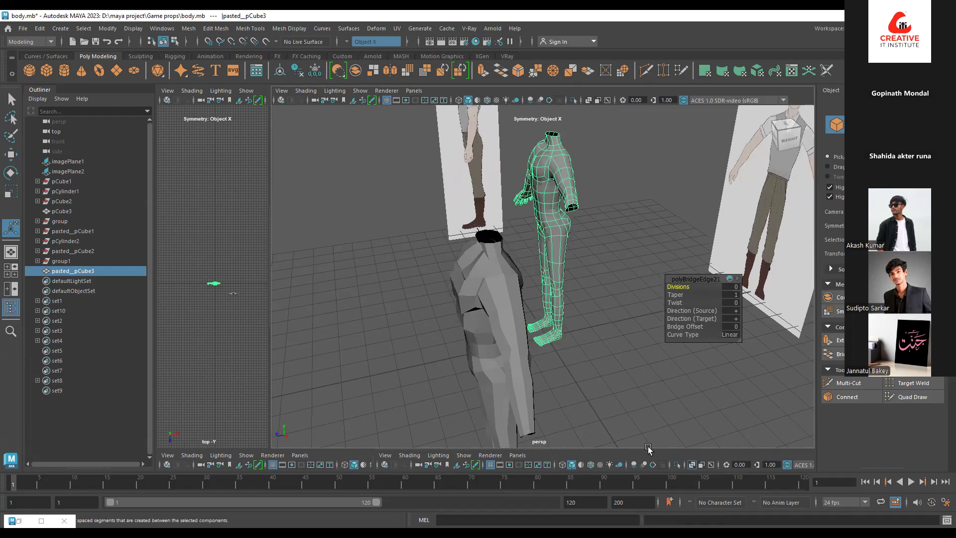
{"action": "key", "text": "space"}
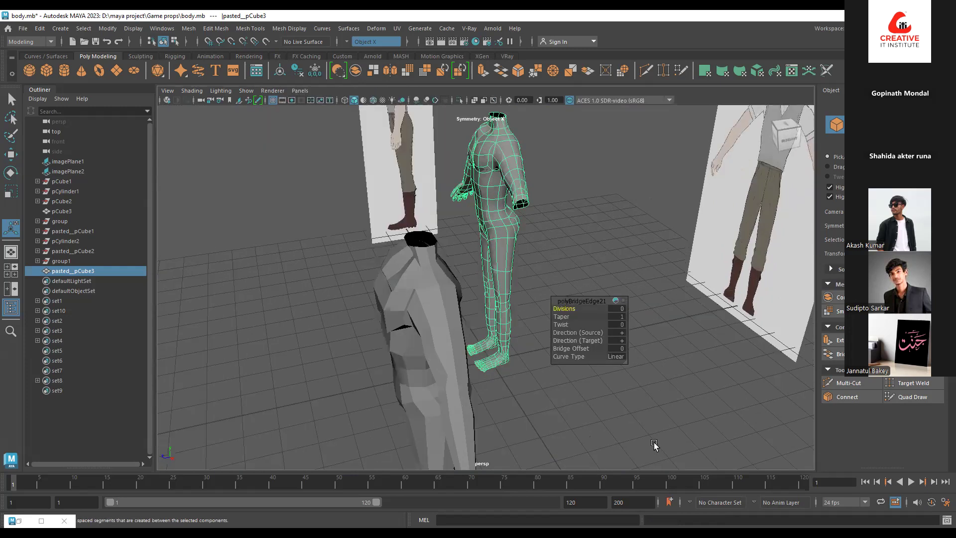
{"action": "scroll", "coordinate": [654, 445], "scroll_direction": "down", "scroll_amount": 6}
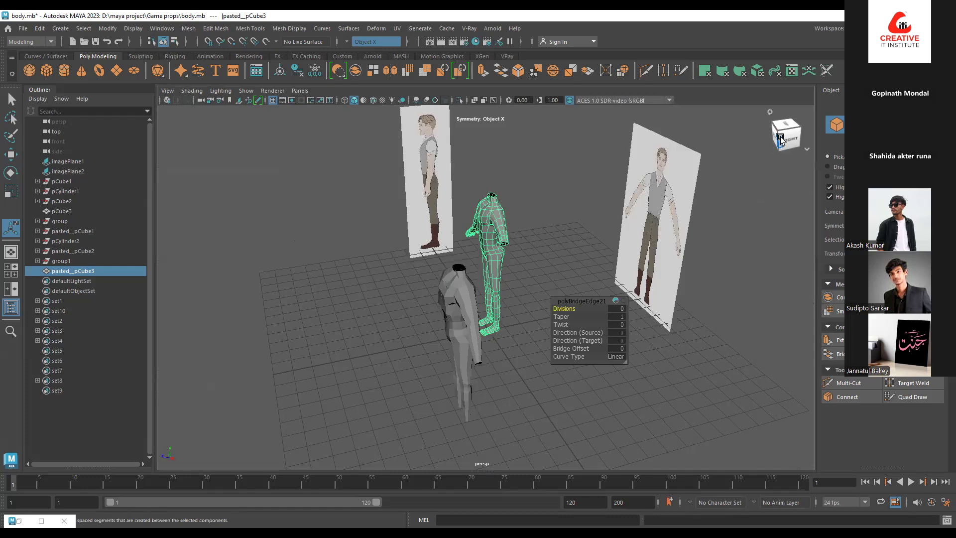
{"action": "left_click_drag", "start_coordinate": [783, 139], "coordinate": [792, 141]}
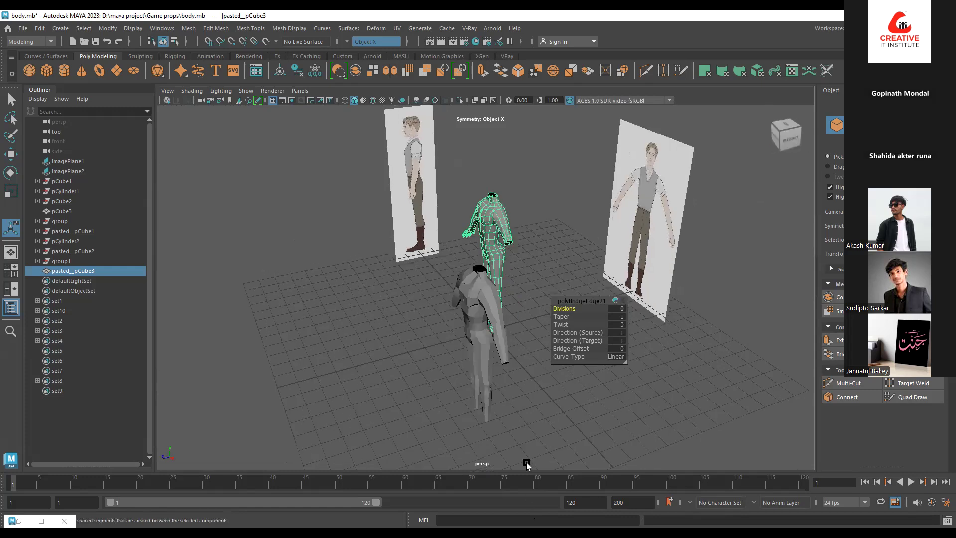
{"action": "left_click_drag", "start_coordinate": [536, 332], "coordinate": [543, 437]}
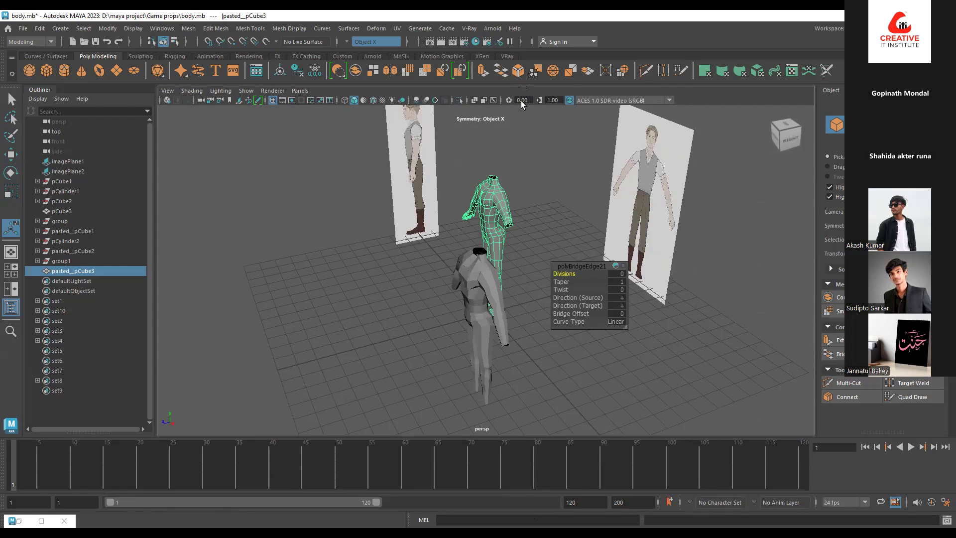
{"action": "scroll", "coordinate": [611, 271], "scroll_direction": "down", "scroll_amount": 3}
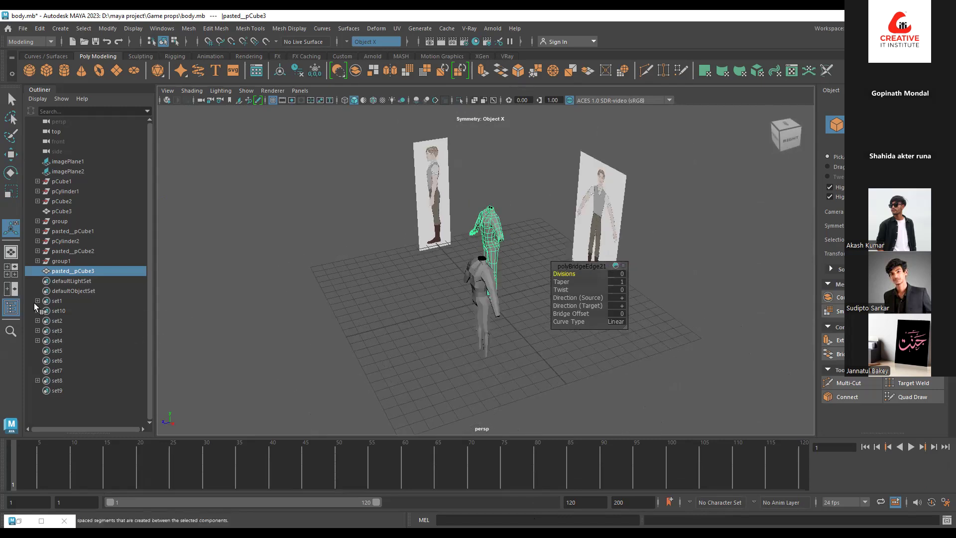
Show the front view alone with the deselected body mesh framed over the front reference image.
{"action": "key", "text": "space"}
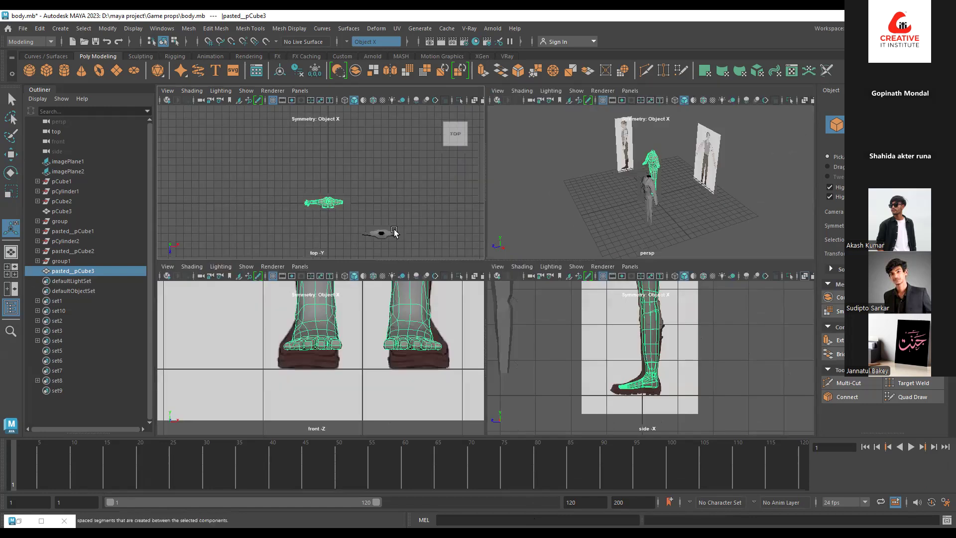
{"action": "scroll", "coordinate": [416, 368], "scroll_direction": "down", "scroll_amount": 5}
{"action": "scroll", "coordinate": [416, 367], "scroll_direction": "down", "scroll_amount": 4}
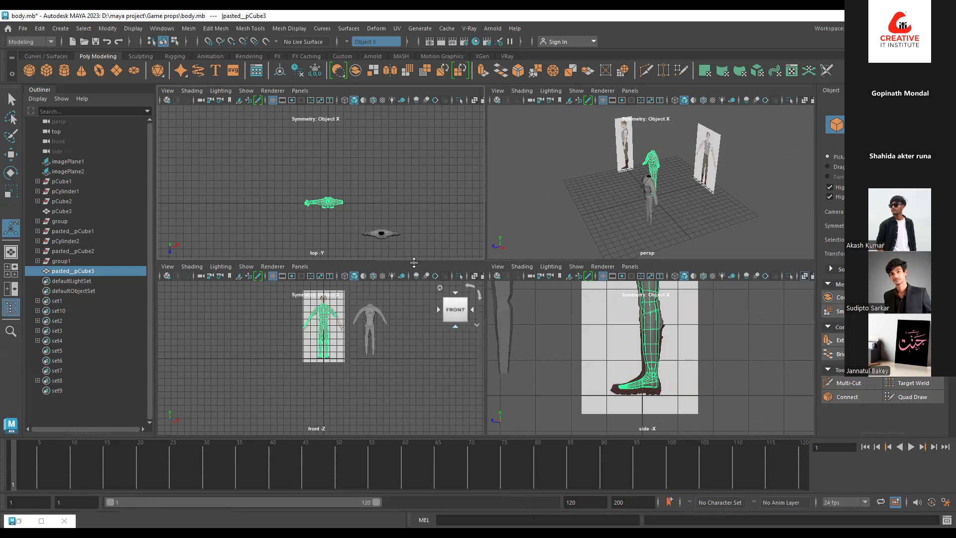
{"action": "left_click", "coordinate": [397, 346]}
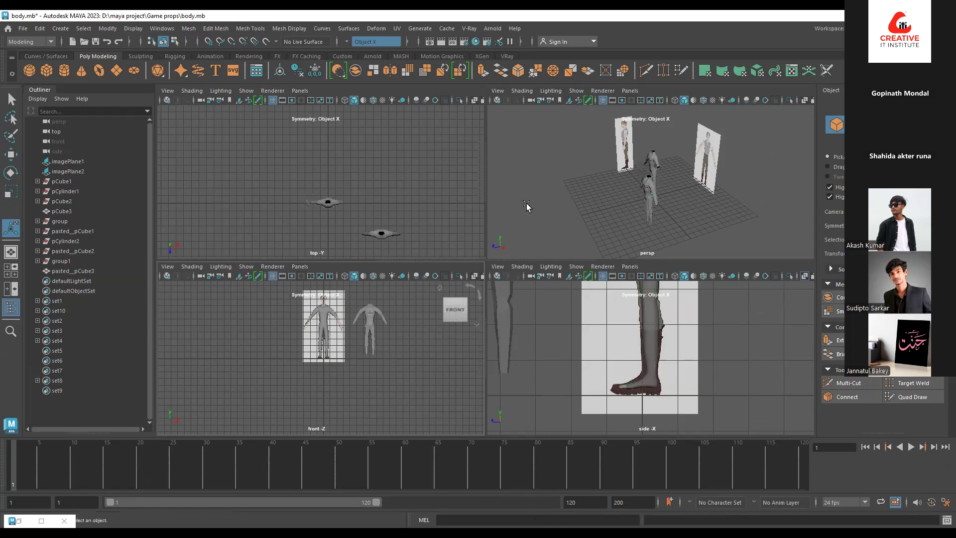
{"action": "key", "text": "space"}
{"action": "scroll", "coordinate": [515, 212], "scroll_direction": "up", "scroll_amount": 3}
{"action": "middle_click_drag", "start_coordinate": [551, 208], "coordinate": [552, 353], "text": "alt"}
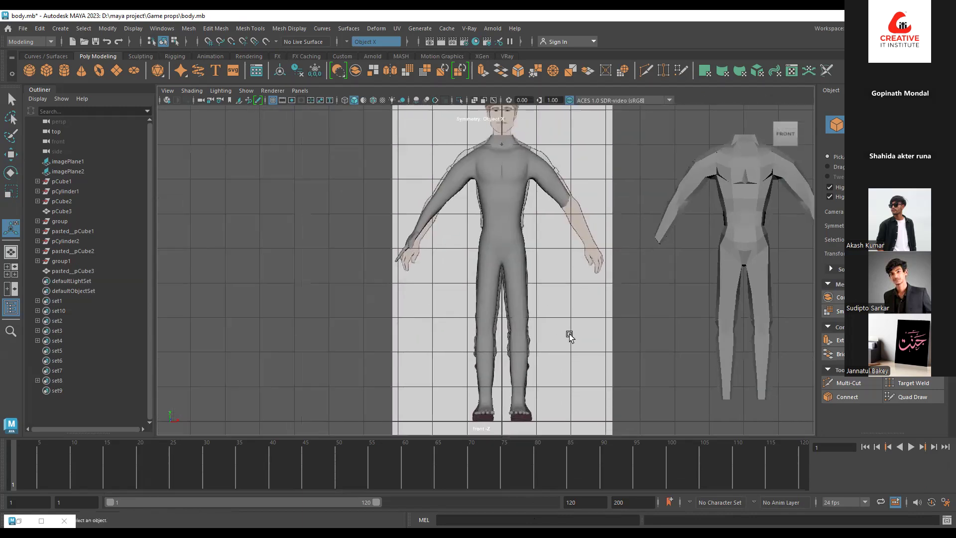
Mirror the body mesh across the world X axis and set the mirror direction to +.
{"action": "left_click", "coordinate": [505, 245]}
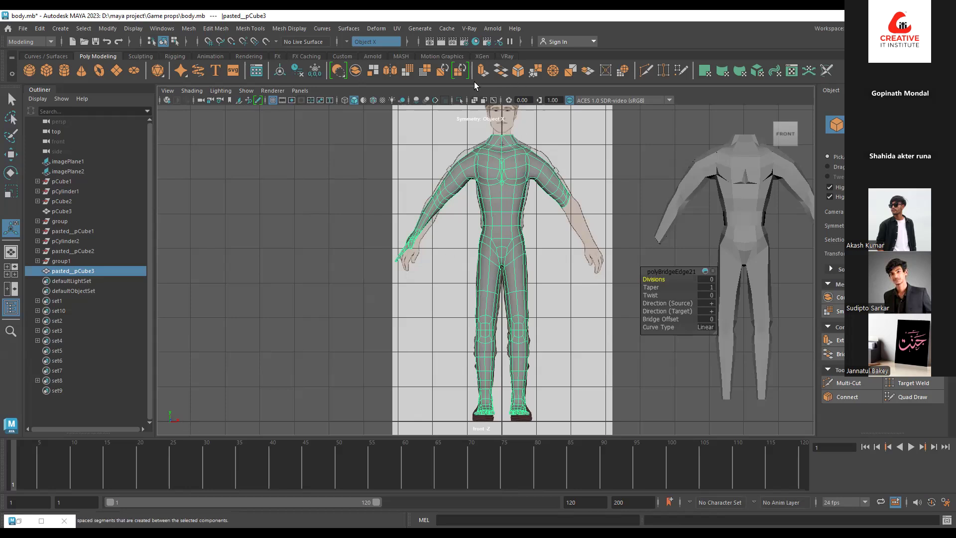
{"action": "left_click", "coordinate": [388, 74]}
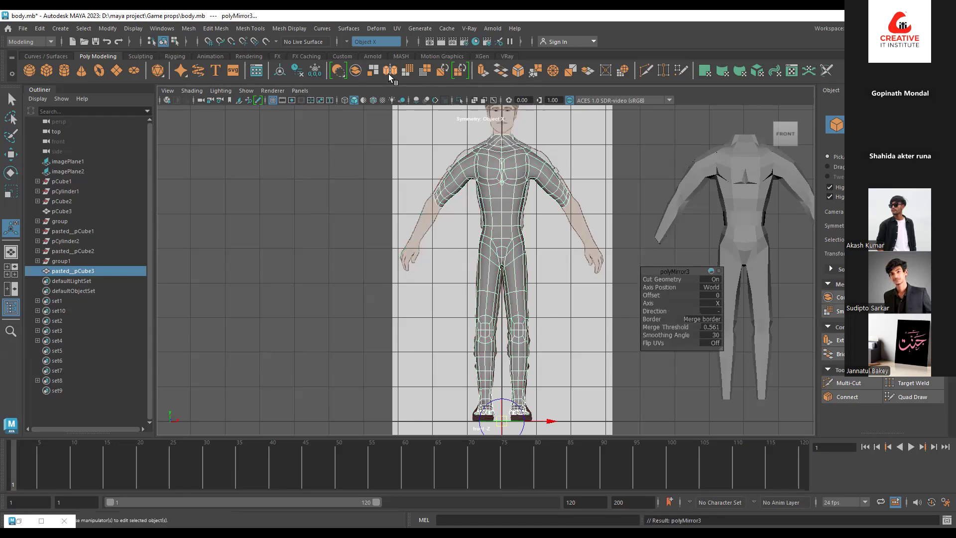
{"action": "left_click", "coordinate": [718, 312]}
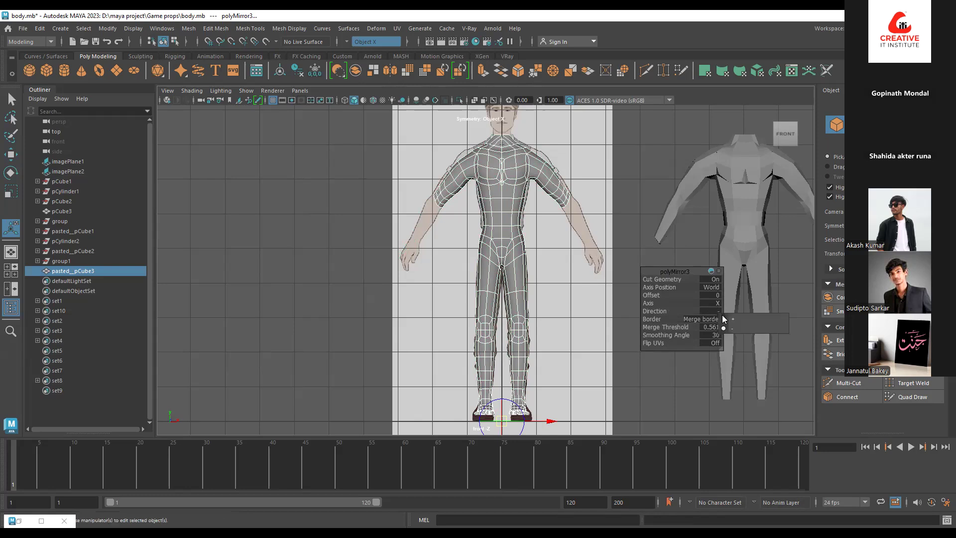
{"action": "left_click", "coordinate": [726, 316]}
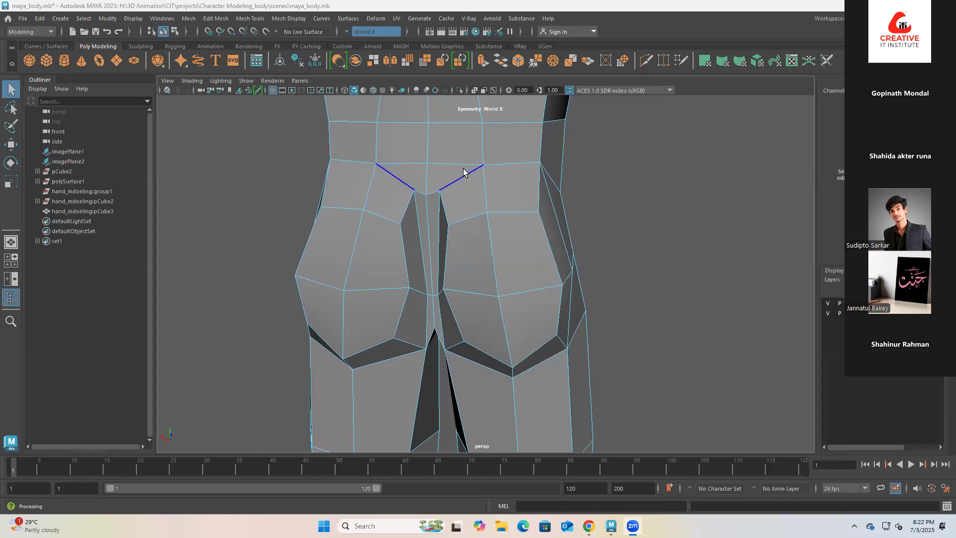
Preview the body mesh smoothed and examine the edge flow around the buttocks in edge mode.
{"action": "mouse_move", "coordinate": [404, 208]}
{"action": "left_mouse_down", "text": "alt"}
{"action": "mouse_move", "coordinate": [425, 194]}
{"action": "mouse_move", "coordinate": [389, 211]}
{"action": "left_mouse_up", "text": "alt"}
{"action": "mouse_move", "coordinate": [473, 181]}
{"action": "left_mouse_down", "text": "alt"}
{"action": "mouse_move", "coordinate": [444, 182]}
{"action": "mouse_move", "coordinate": [512, 171]}
{"action": "mouse_move", "coordinate": [471, 184]}
{"action": "mouse_move", "coordinate": [465, 175]}
{"action": "mouse_move", "coordinate": [469, 185]}
{"action": "left_mouse_up", "text": "alt"}
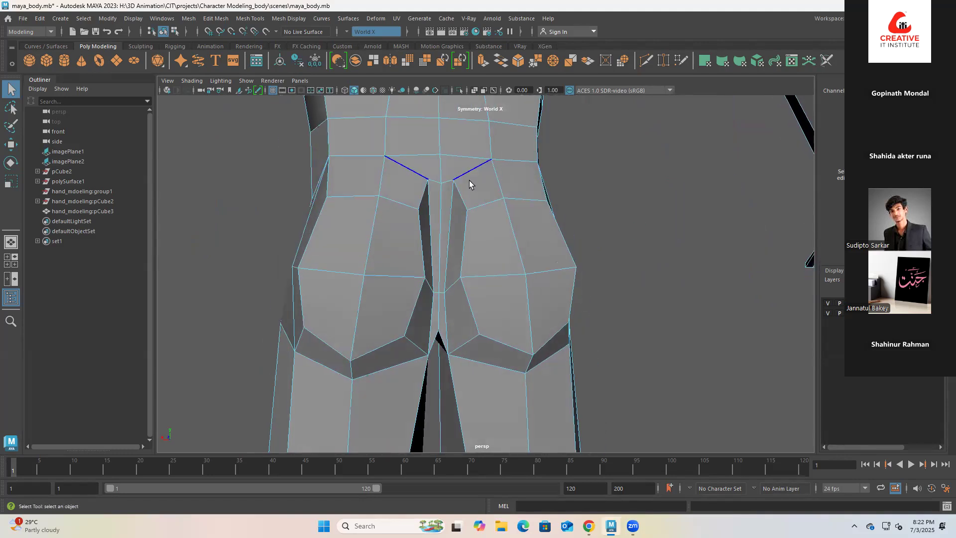
{"action": "key", "text": "3"}
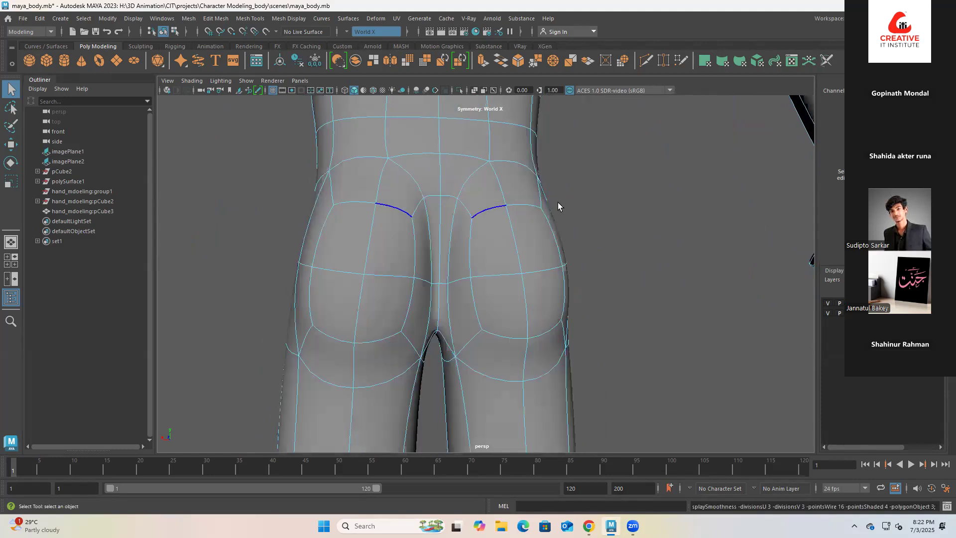
{"action": "left_click_drag", "start_coordinate": [567, 196], "coordinate": [446, 199], "text": "alt"}
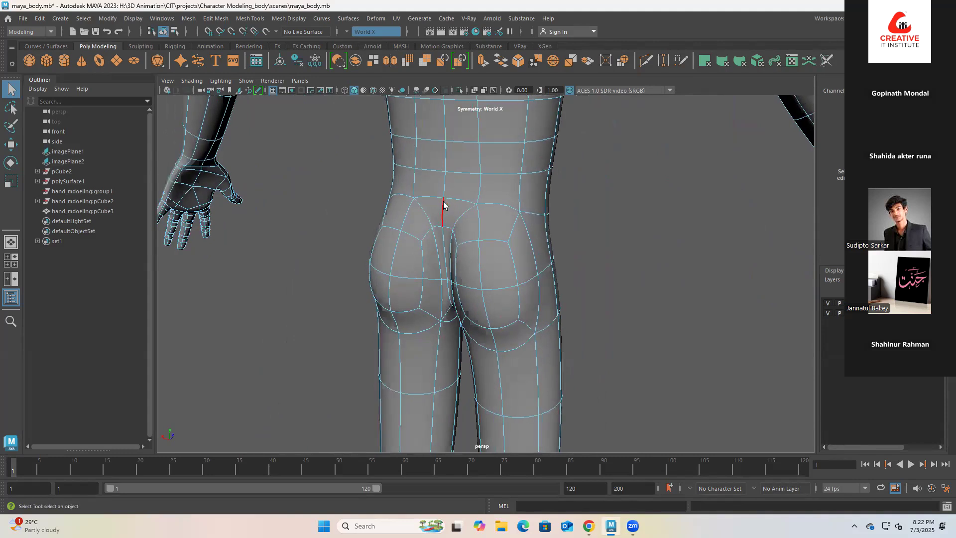
{"action": "right_click_drag", "start_coordinate": [443, 205], "coordinate": [443, 179]}
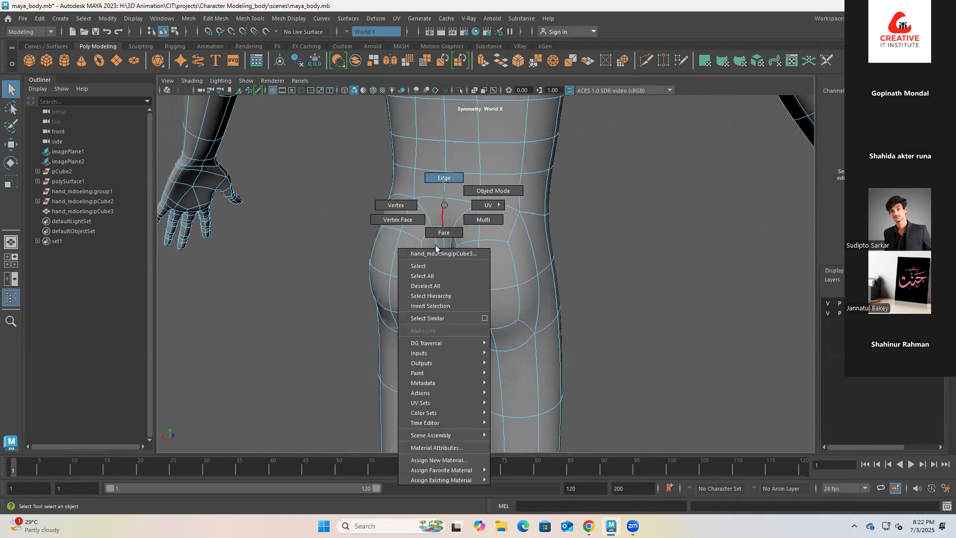
{"action": "left_click_drag", "start_coordinate": [430, 244], "coordinate": [440, 239], "text": "alt"}
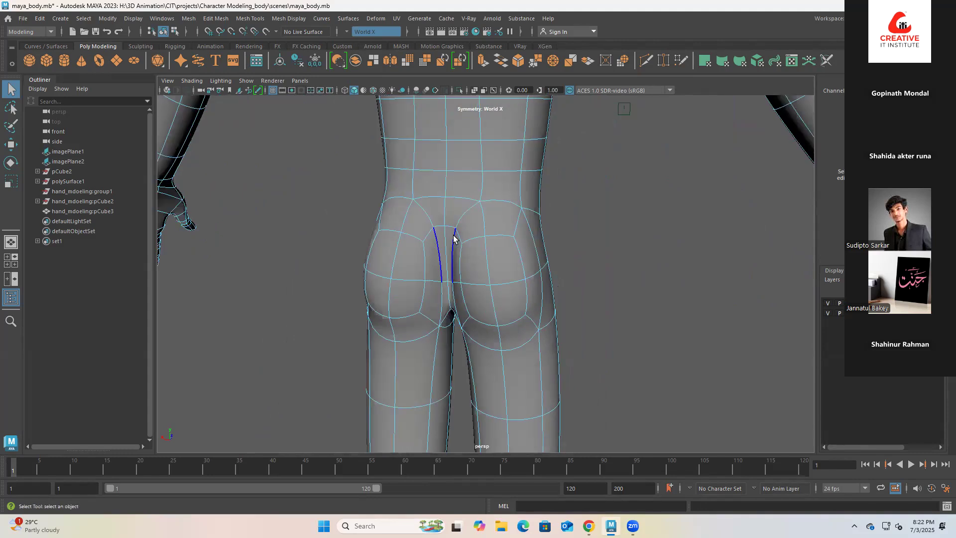
Return the body to unsmoothed display and select the short edges at the top of the buttock cleft.
{"action": "key", "text": "1"}
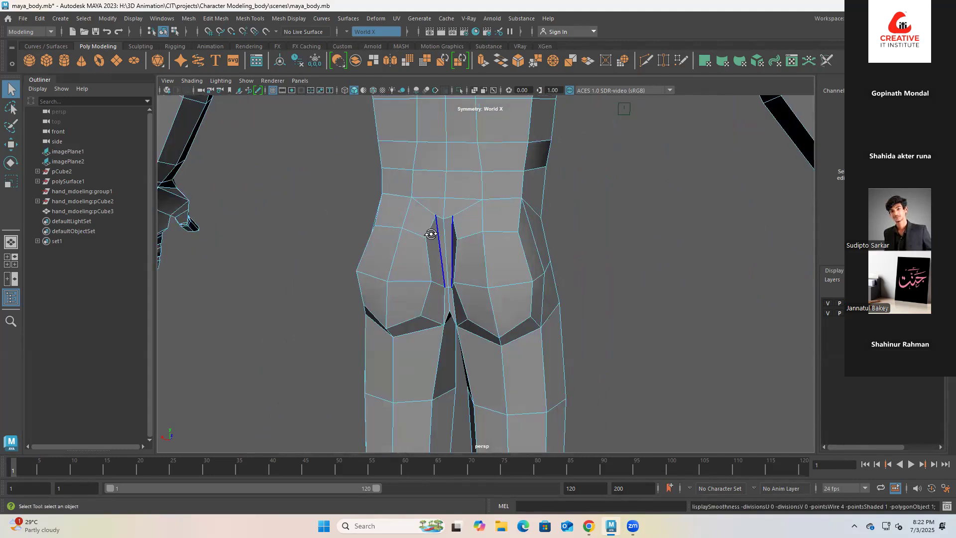
{"action": "left_click_drag", "start_coordinate": [437, 234], "coordinate": [442, 231], "text": "alt"}
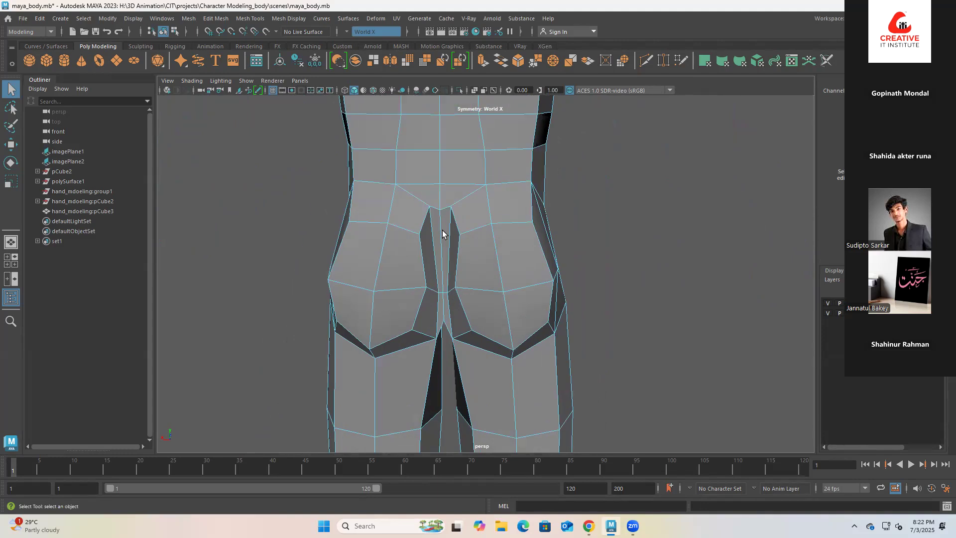
{"action": "left_click", "coordinate": [479, 218]}
{"action": "left_click", "coordinate": [479, 226]}
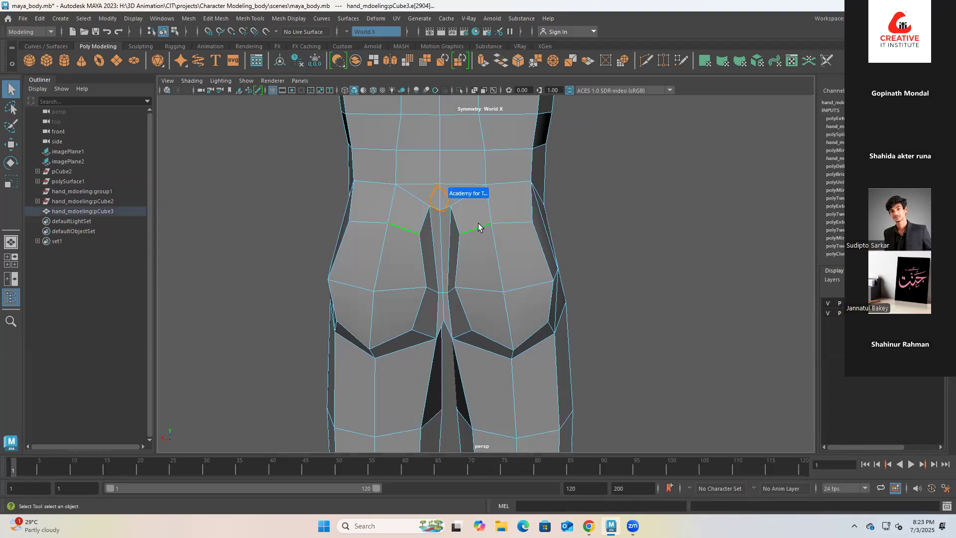
{"action": "left_click", "coordinate": [435, 210]}
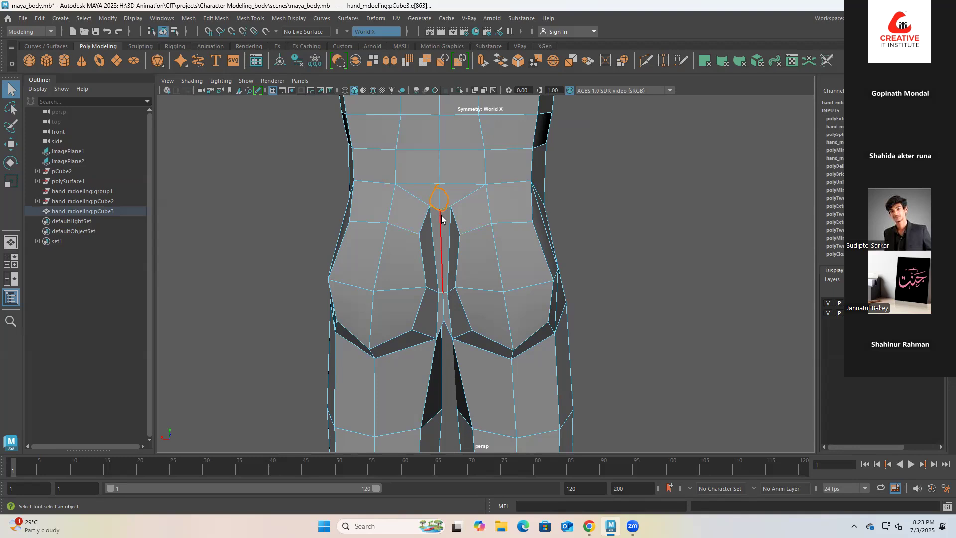
Inspect the top of the cleft up close with the Move tool active and select the vertical centre edge above it.
{"action": "left_click_drag", "start_coordinate": [558, 189], "coordinate": [507, 199], "text": "alt"}
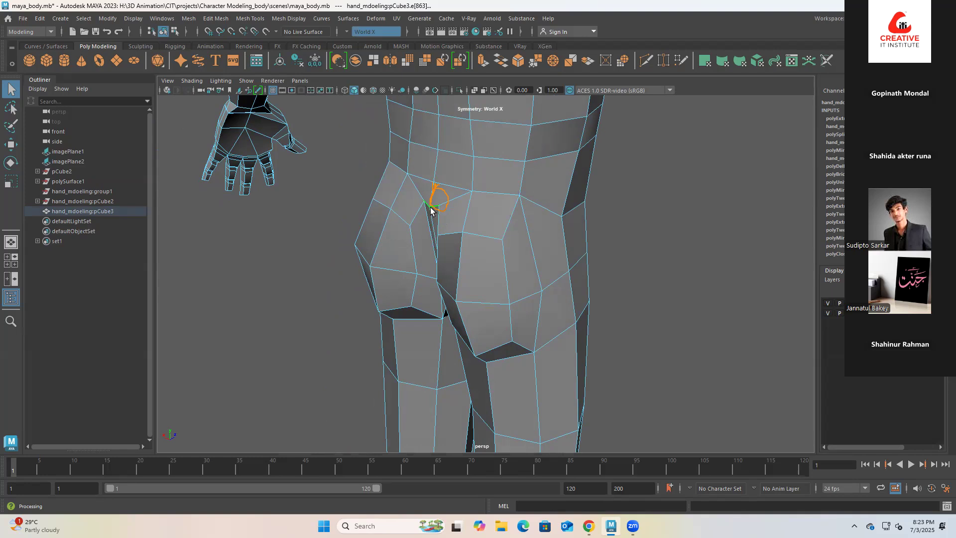
{"action": "scroll", "coordinate": [361, 170], "scroll_direction": "up", "scroll_amount": 4}
{"action": "middle_click_drag", "start_coordinate": [390, 178], "coordinate": [407, 214], "text": "alt"}
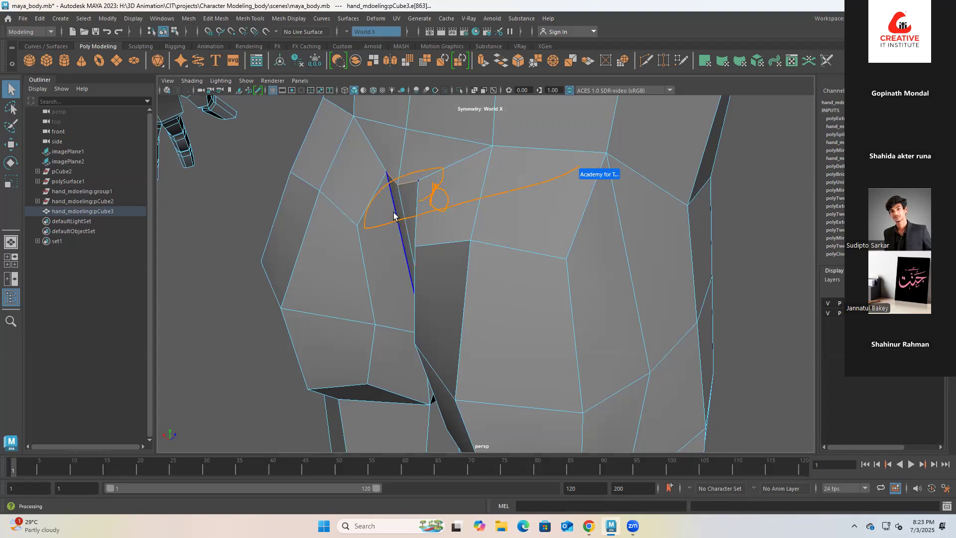
{"action": "key", "text": "w"}
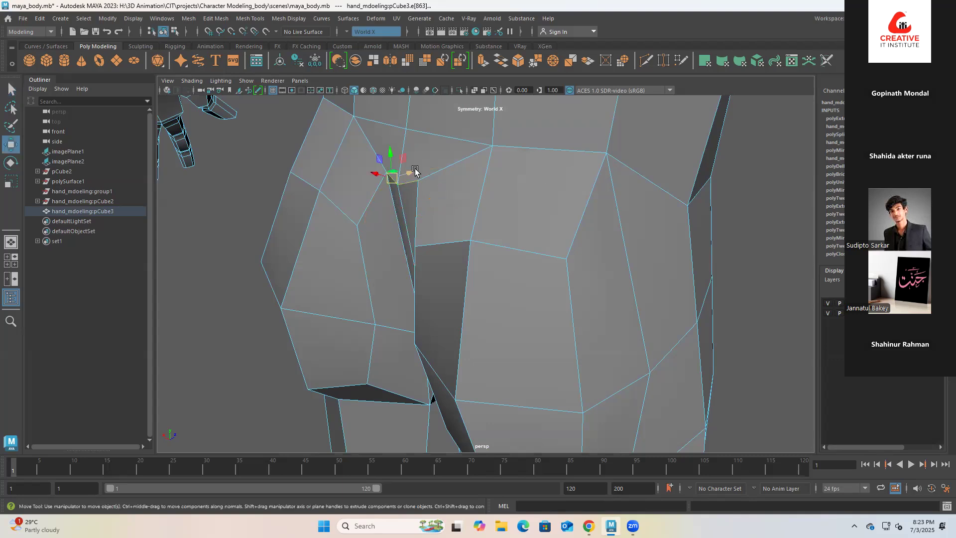
{"action": "left_click_drag", "start_coordinate": [412, 176], "coordinate": [433, 175], "text": "alt"}
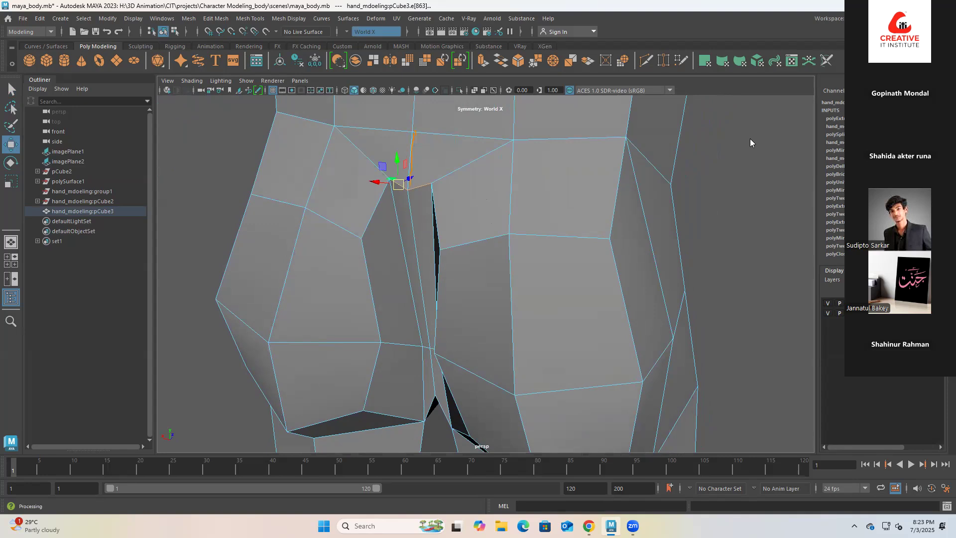
{"action": "left_click", "coordinate": [412, 150]}
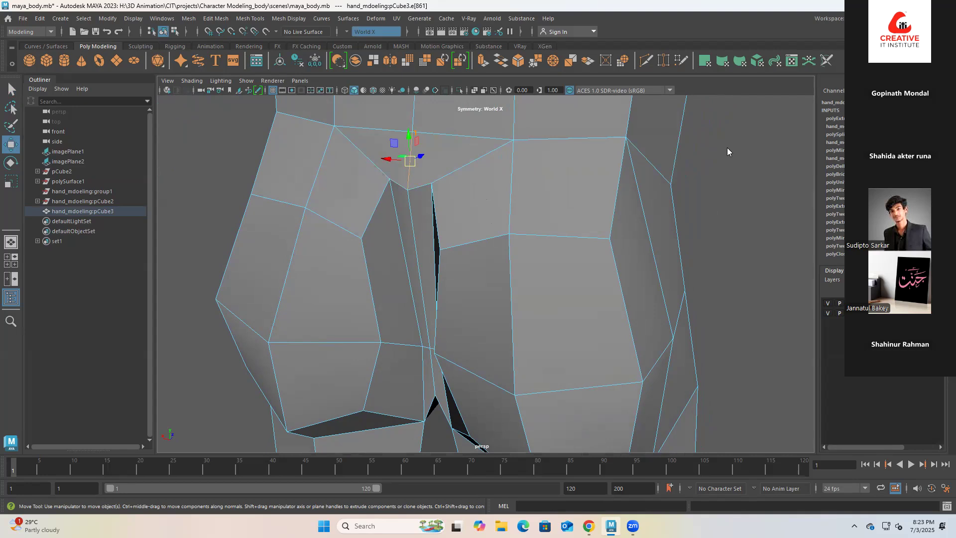
Turn the smooth preview back on, check the buttock topology from behind and the side, and clear the edge selection.
{"action": "key", "text": "q"}
{"action": "key", "text": "w"}
{"action": "key", "text": "3"}
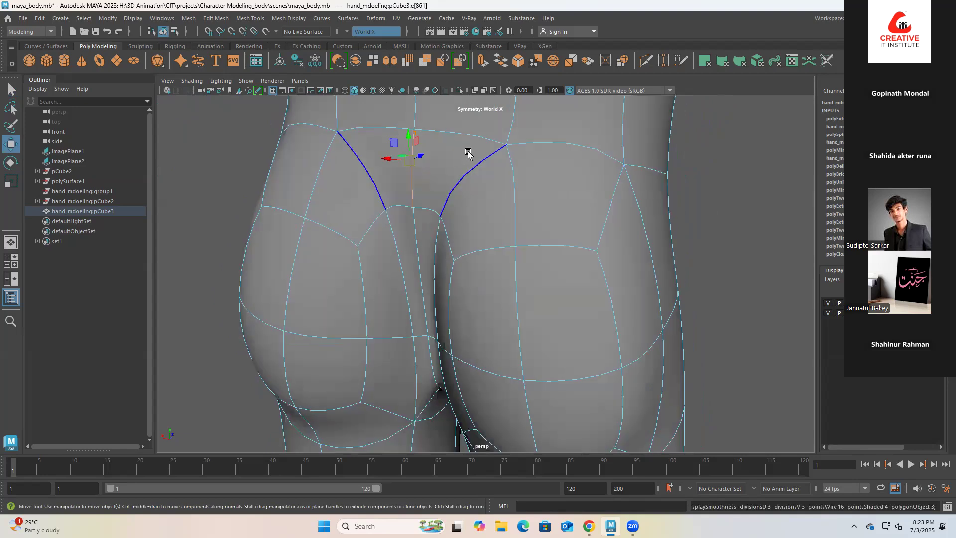
{"action": "left_click_drag", "start_coordinate": [482, 157], "coordinate": [442, 143], "text": "alt"}
{"action": "left_click_drag", "start_coordinate": [354, 212], "coordinate": [369, 196], "text": "alt"}
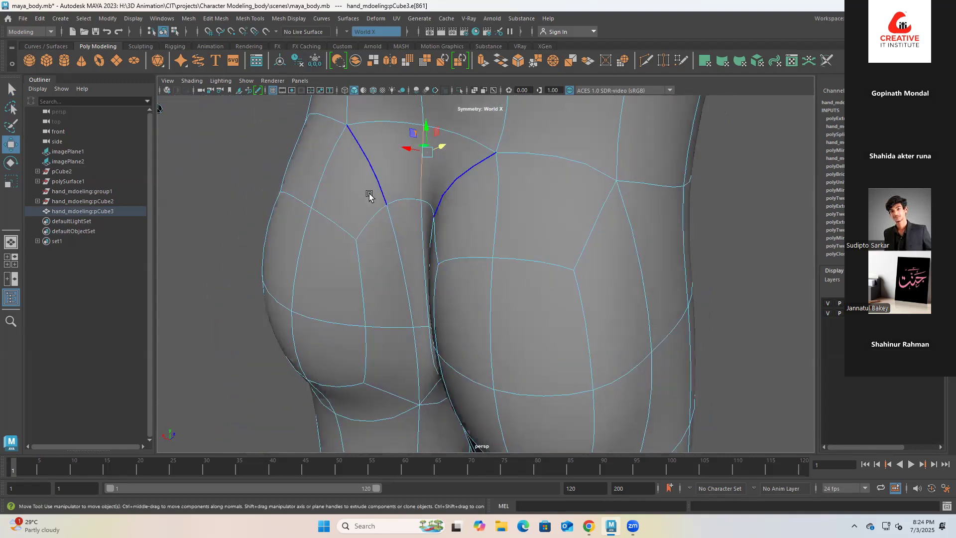
{"action": "scroll", "coordinate": [369, 195], "scroll_direction": "down", "scroll_amount": 5}
{"action": "left_click_drag", "start_coordinate": [452, 201], "coordinate": [432, 222], "text": "alt"}
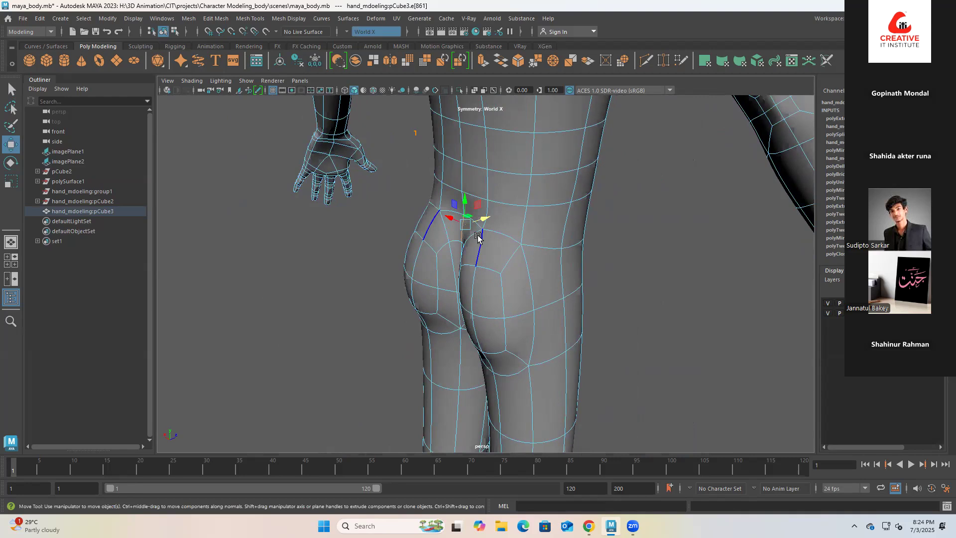
{"action": "left_click", "coordinate": [319, 253]}
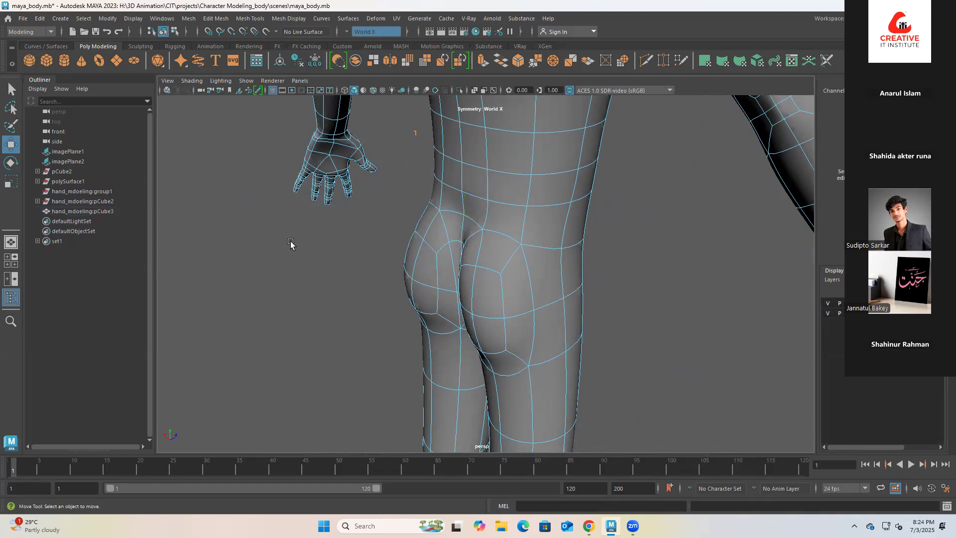
Switch the body to object mode, select it, and examine the buttock shape in unsmoothed display from behind.
{"action": "mouse_move", "coordinate": [309, 235]}
{"action": "right_mouse_down"}
{"action": "mouse_move", "coordinate": [326, 218]}
{"action": "mouse_move", "coordinate": [314, 256]}
{"action": "right_mouse_up"}
{"action": "mouse_move", "coordinate": [328, 262]}
{"action": "left_mouse_down", "text": "alt"}
{"action": "mouse_move", "coordinate": [291, 259]}
{"action": "mouse_move", "coordinate": [367, 259]}
{"action": "mouse_move", "coordinate": [311, 267]}
{"action": "mouse_move", "coordinate": [305, 234]}
{"action": "mouse_move", "coordinate": [380, 229]}
{"action": "mouse_move", "coordinate": [345, 257]}
{"action": "left_mouse_up", "text": "alt"}
{"action": "left_click", "coordinate": [431, 269]}
{"action": "left_click_drag", "start_coordinate": [431, 269], "coordinate": [435, 253], "text": "alt"}
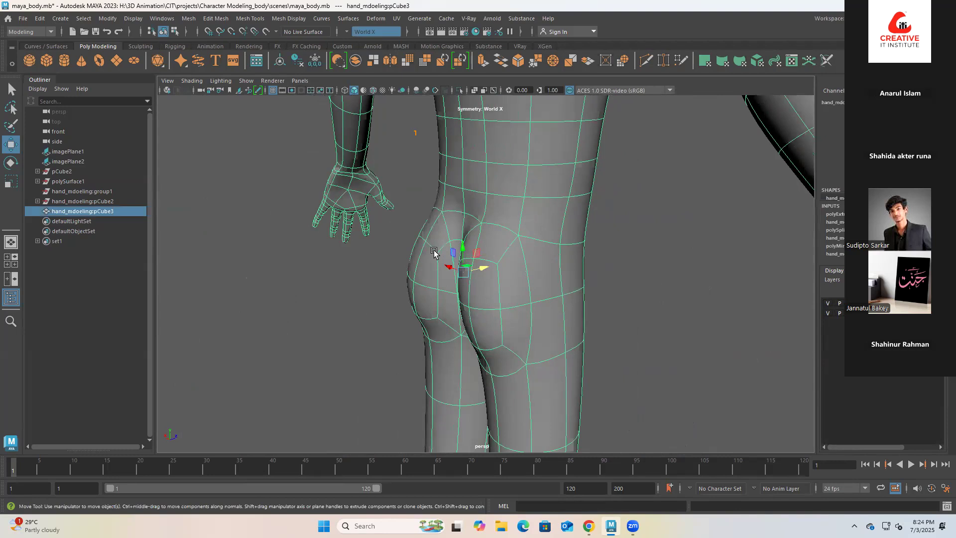
{"action": "key", "text": "1"}
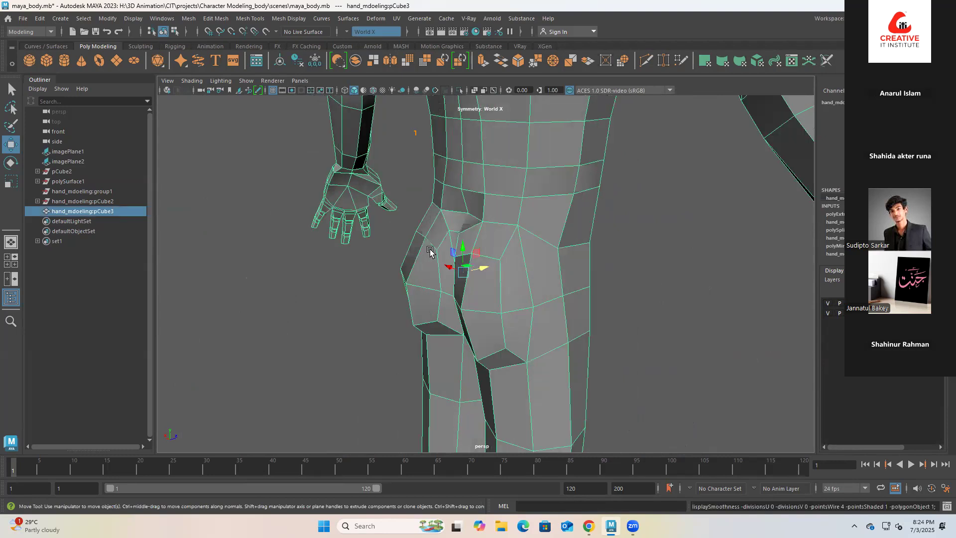
{"action": "left_click_drag", "start_coordinate": [404, 256], "coordinate": [389, 249], "text": "alt"}
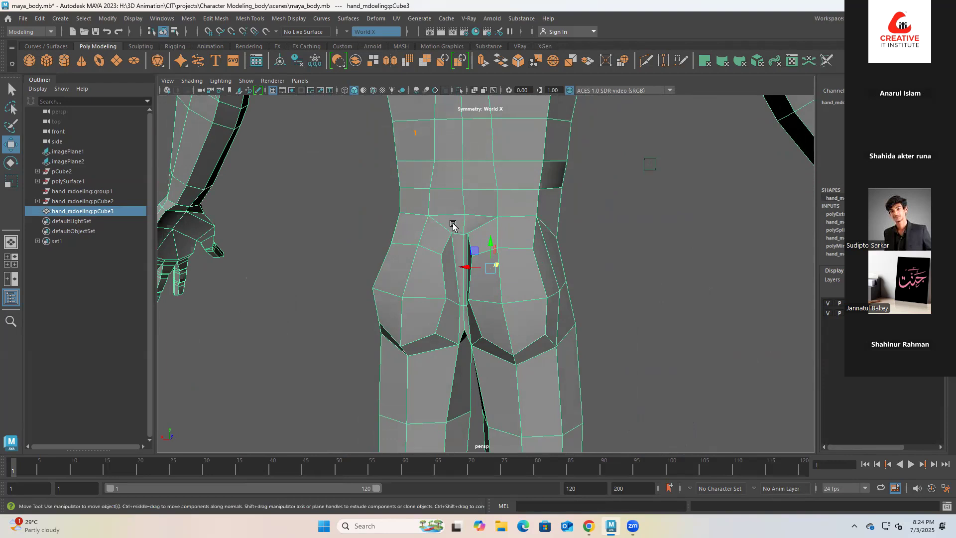
Preview the selected body smoothed and examine the buttocks and whole back from the side and behind.
{"action": "key", "text": "3"}
{"action": "left_click_drag", "start_coordinate": [585, 182], "coordinate": [523, 199], "text": "alt"}
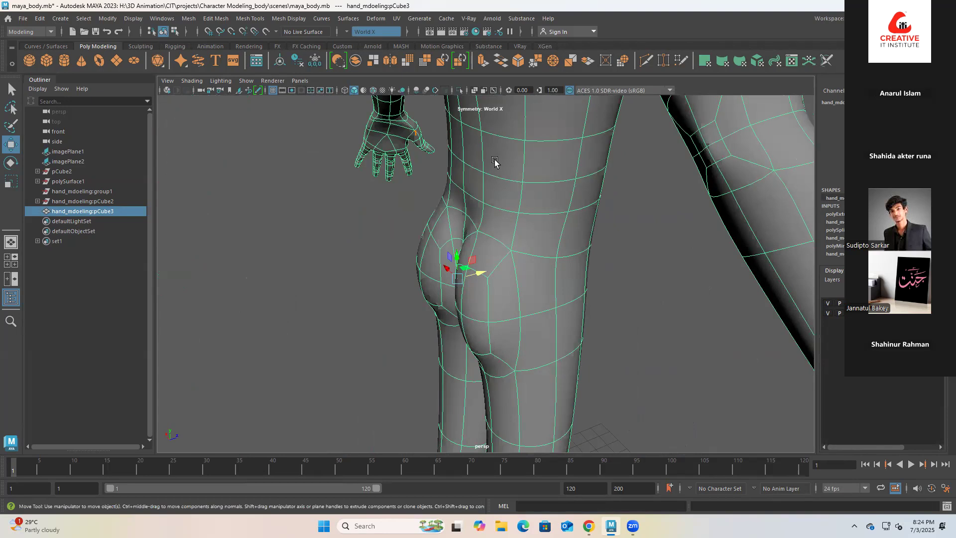
{"action": "scroll", "coordinate": [498, 161], "scroll_direction": "down", "scroll_amount": 3}
{"action": "scroll", "coordinate": [498, 162], "scroll_direction": "down", "scroll_amount": 2}
{"action": "left_click_drag", "start_coordinate": [432, 178], "coordinate": [495, 173], "text": "alt"}
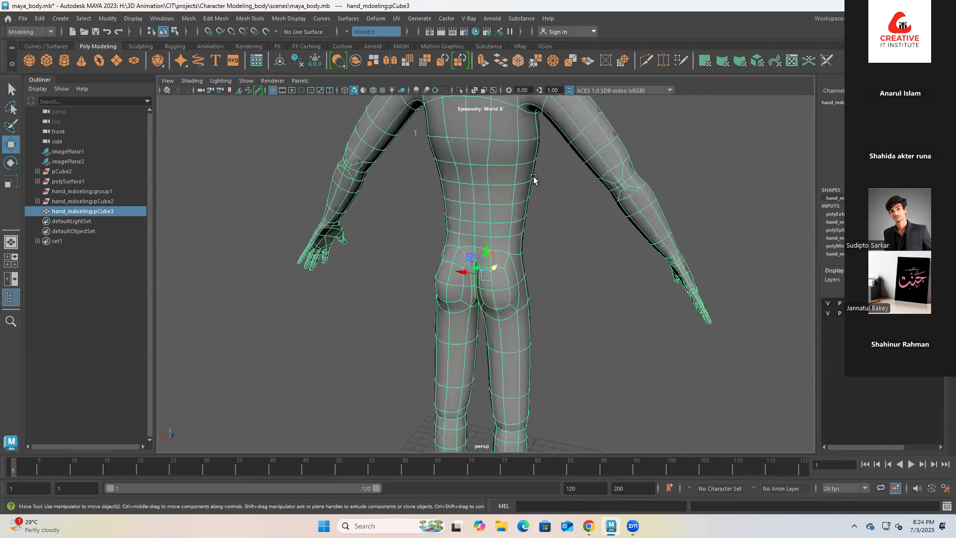
Clear the selection and inspect the smoothed body from the front, side and back.
{"action": "left_click", "coordinate": [561, 243]}
{"action": "left_click_drag", "start_coordinate": [576, 234], "coordinate": [450, 226], "text": "alt"}
{"action": "scroll", "coordinate": [488, 217], "scroll_direction": "down", "scroll_amount": 3}
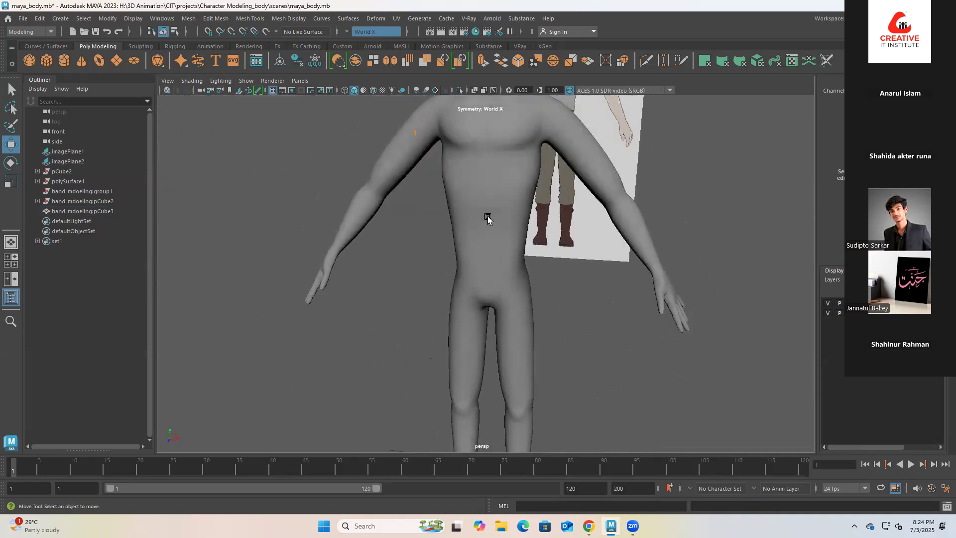
{"action": "left_click_drag", "start_coordinate": [585, 232], "coordinate": [467, 227], "text": "alt"}
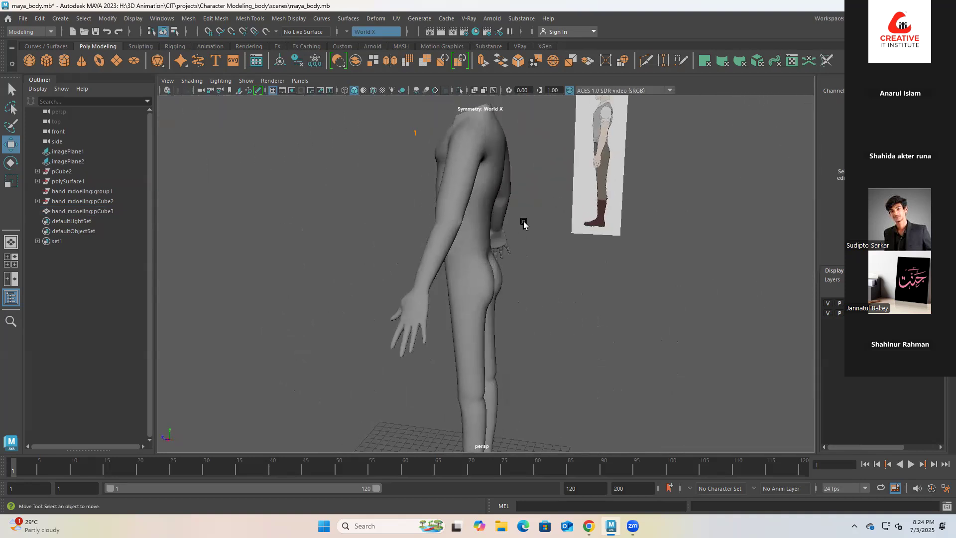
{"action": "left_click_drag", "start_coordinate": [579, 216], "coordinate": [553, 224], "text": "alt"}
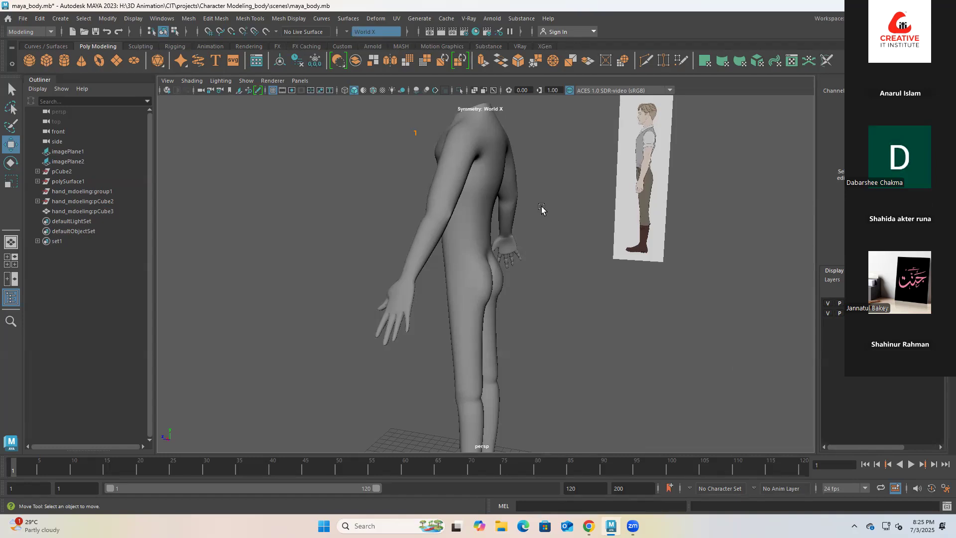
{"action": "left_click_drag", "start_coordinate": [432, 175], "coordinate": [446, 175], "text": "alt"}
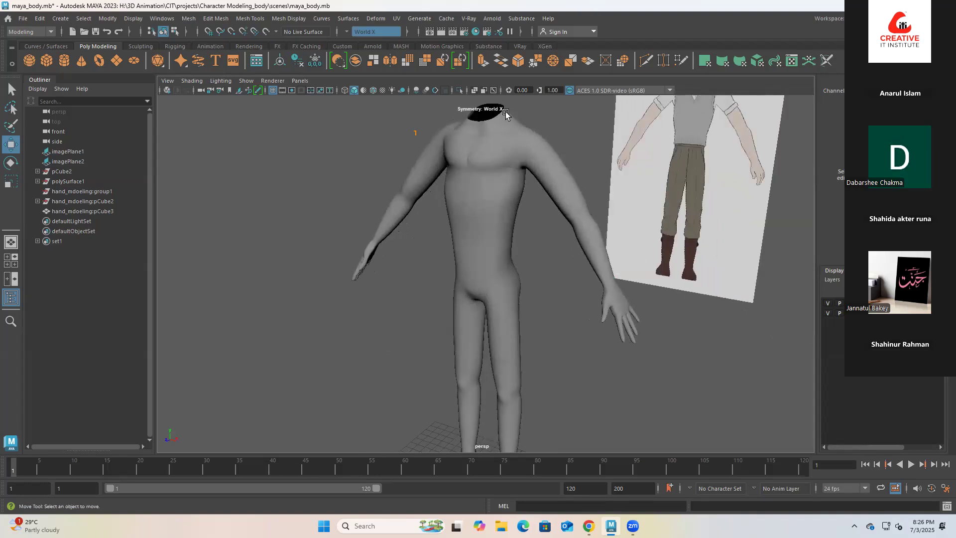
Select the body mesh and set the symmetry to Object X.
{"action": "left_click", "coordinate": [480, 189]}
{"action": "mouse_move", "coordinate": [495, 182]}
{"action": "left_mouse_down", "text": "alt"}
{"action": "mouse_move", "coordinate": [411, 179]}
{"action": "mouse_move", "coordinate": [397, 189]}
{"action": "mouse_move", "coordinate": [486, 179]}
{"action": "left_mouse_up", "text": "alt"}
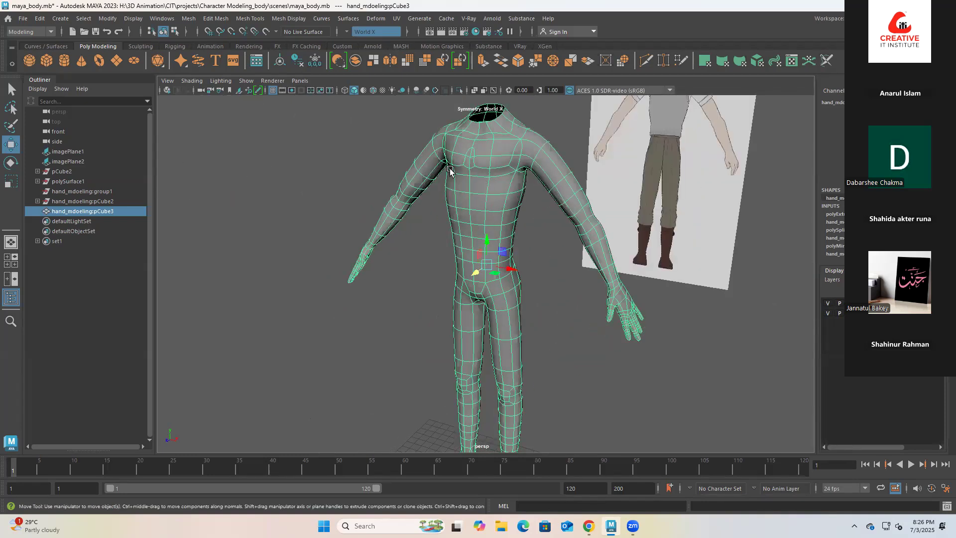
{"action": "left_click", "coordinate": [345, 30]}
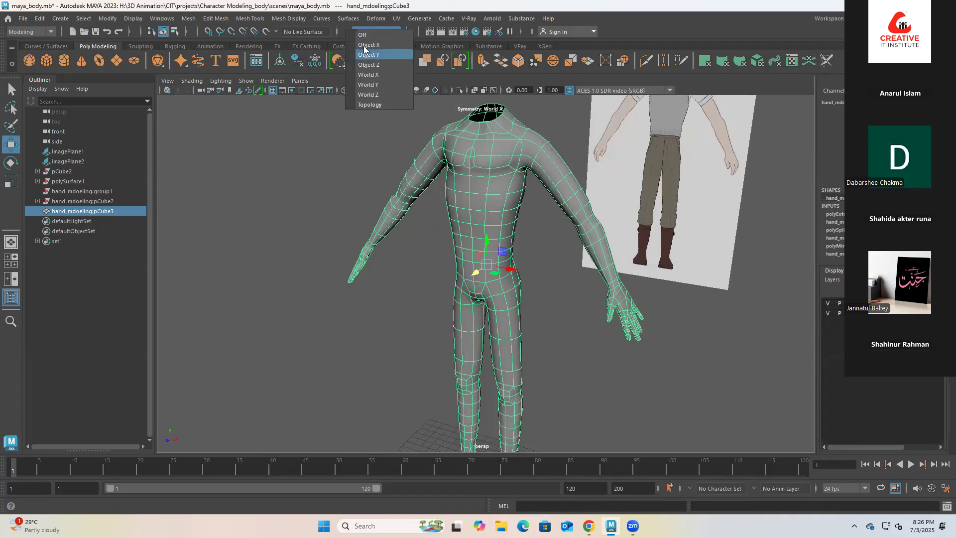
{"action": "left_click", "coordinate": [368, 45]}
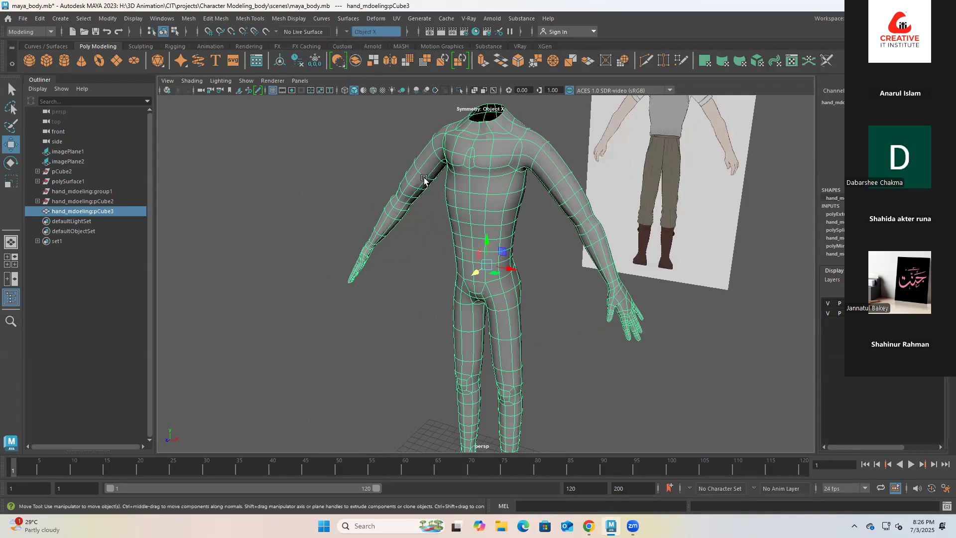
Switch the body to vertex mode and select a vertex at the front of the waist with its mirrored counterpart.
{"action": "right_click", "coordinate": [461, 173]}
{"action": "right_click_drag", "start_coordinate": [460, 174], "coordinate": [459, 146]}
{"action": "left_click_drag", "start_coordinate": [536, 210], "coordinate": [360, 200], "text": "alt"}
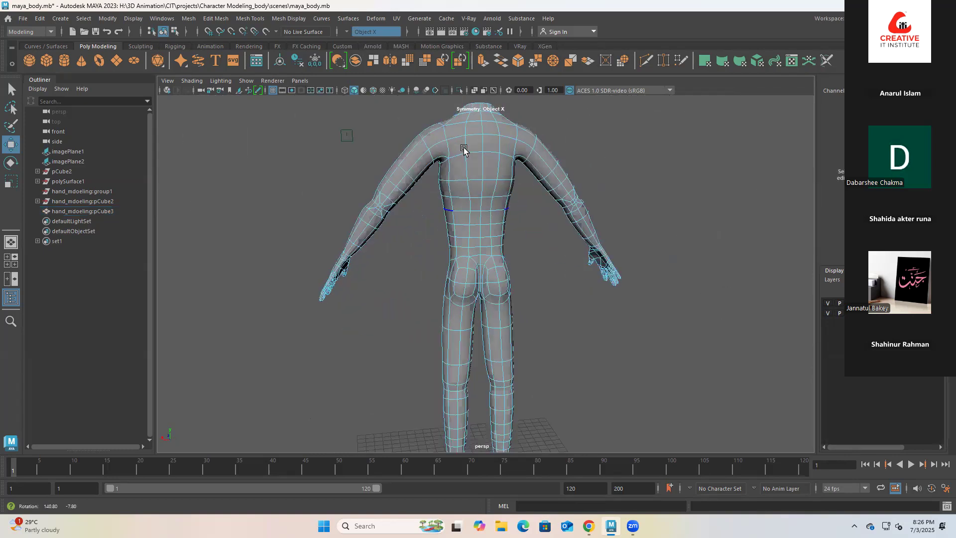
{"action": "right_click_drag", "start_coordinate": [463, 150], "coordinate": [406, 150]}
{"action": "left_click_drag", "start_coordinate": [477, 162], "coordinate": [498, 203], "text": "alt"}
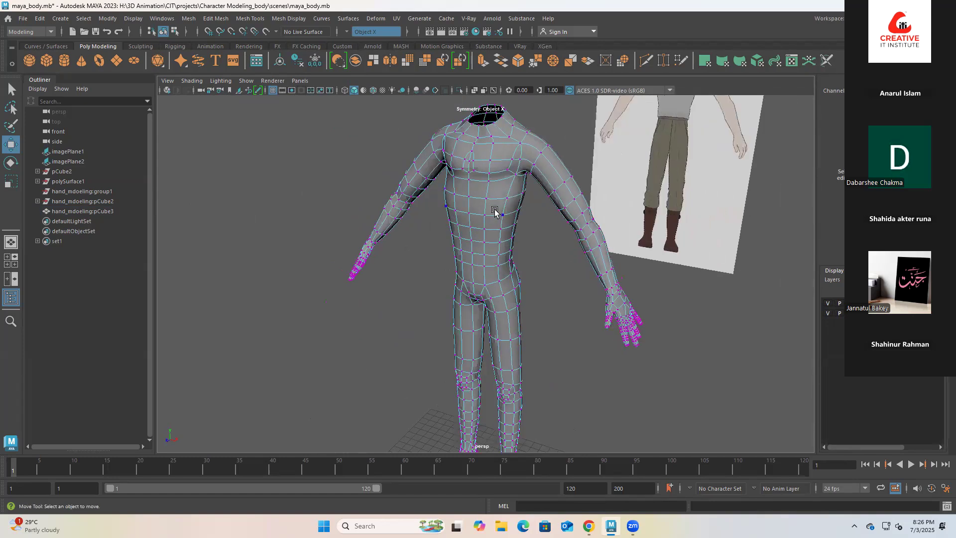
{"action": "left_click", "coordinate": [500, 242]}
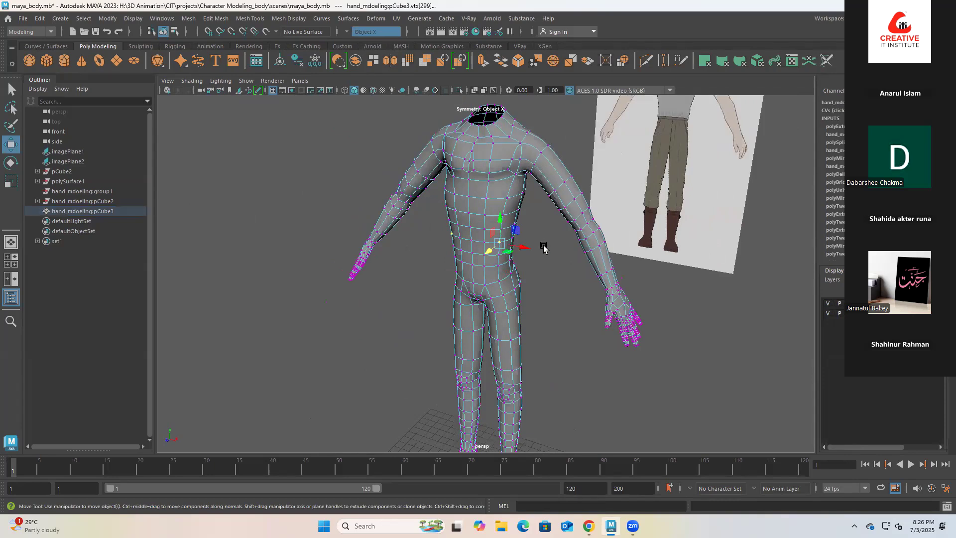
Return the body to unsmoothed display and check its vertices from behind and from the front.
{"action": "left_click_drag", "start_coordinate": [573, 240], "coordinate": [508, 283], "text": "alt"}
{"action": "key", "text": "1"}
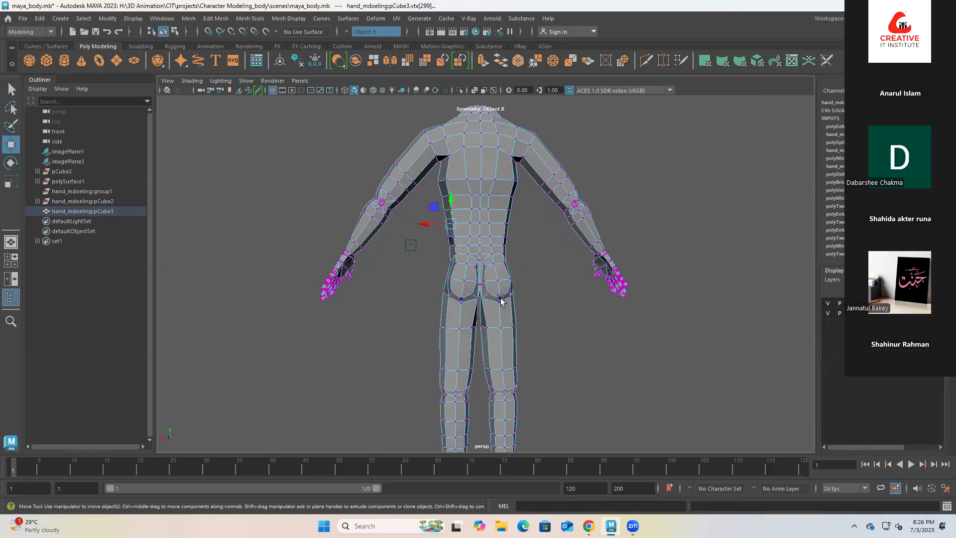
{"action": "mouse_move", "coordinate": [398, 291]}
{"action": "left_mouse_down", "text": "alt"}
{"action": "mouse_move", "coordinate": [510, 294]}
{"action": "mouse_move", "coordinate": [413, 286]}
{"action": "left_mouse_up", "text": "alt"}
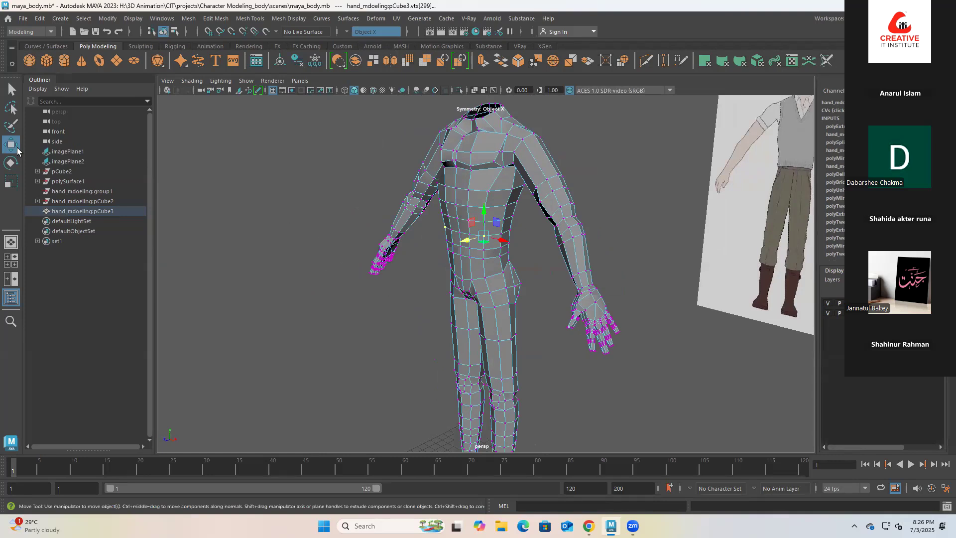
Review the axis orientation options in the Move tool's settings, clear the vertex selection, and close the settings.
{"action": "double_click", "coordinate": [12, 145]}
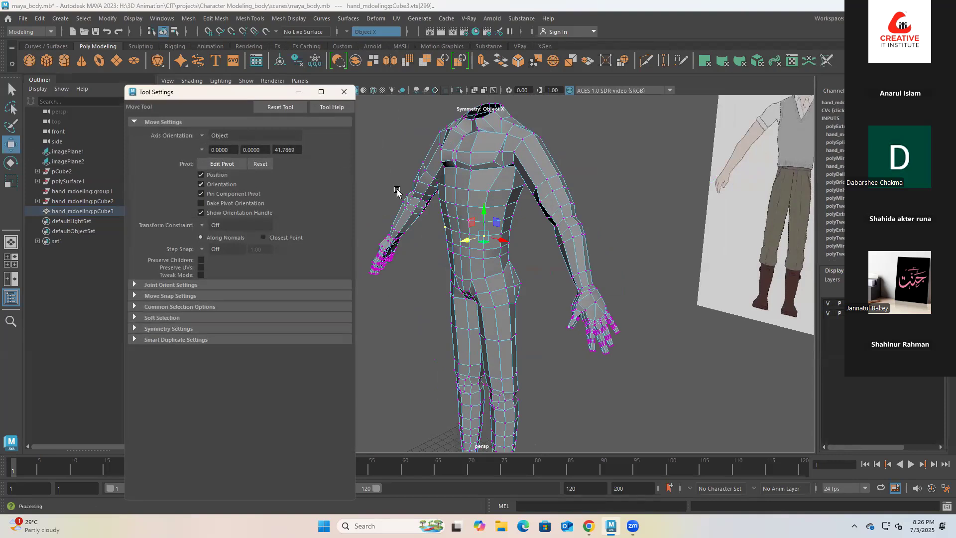
{"action": "left_click", "coordinate": [206, 136]}
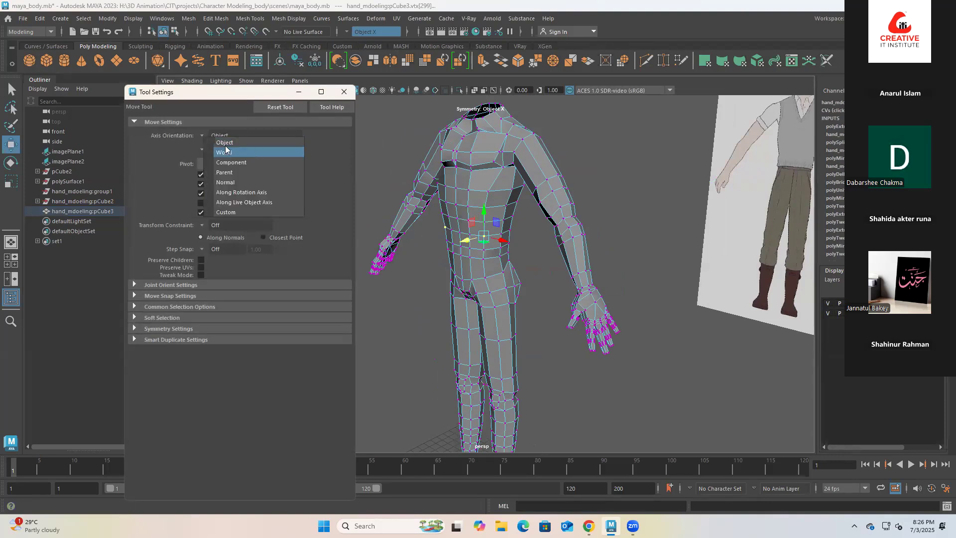
{"action": "left_click", "coordinate": [198, 137]}
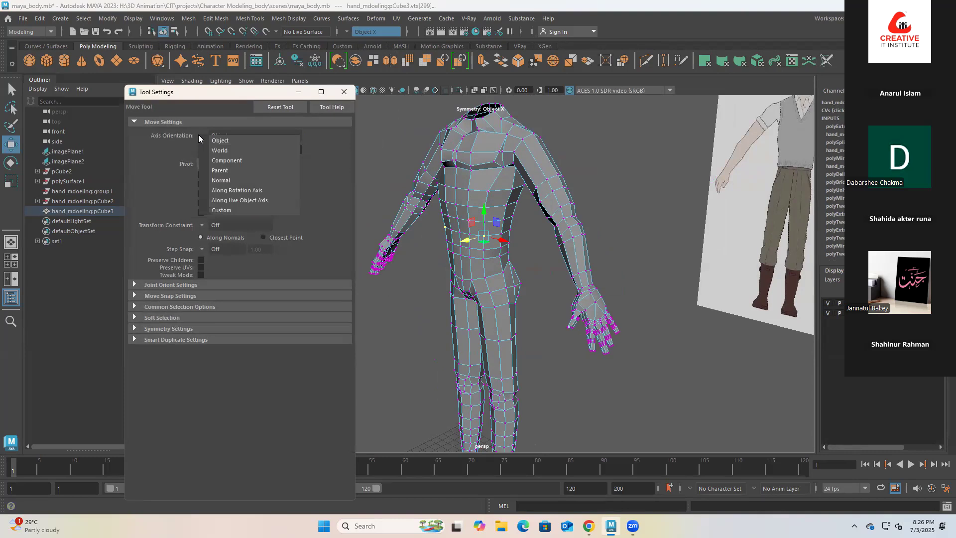
{"action": "left_click", "coordinate": [390, 138]}
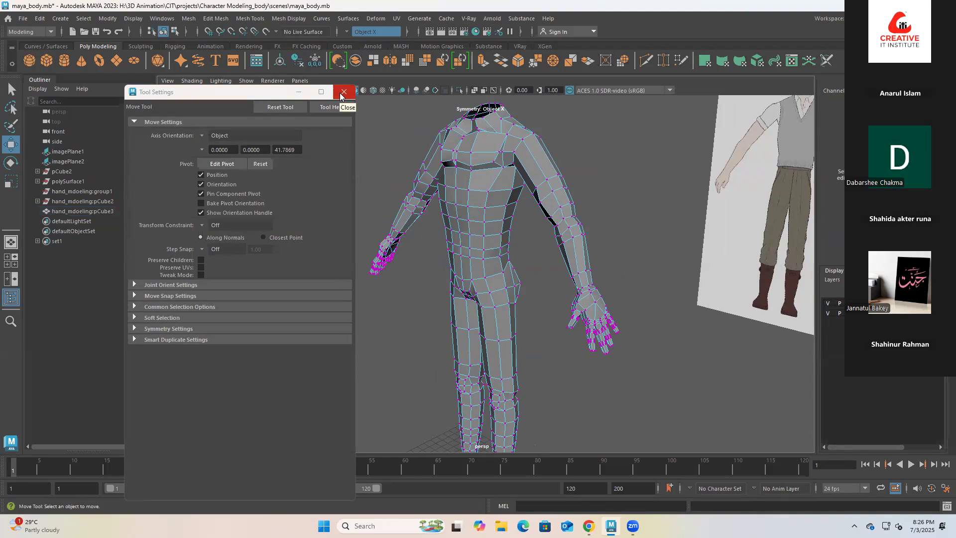
{"action": "left_click", "coordinate": [343, 92]}
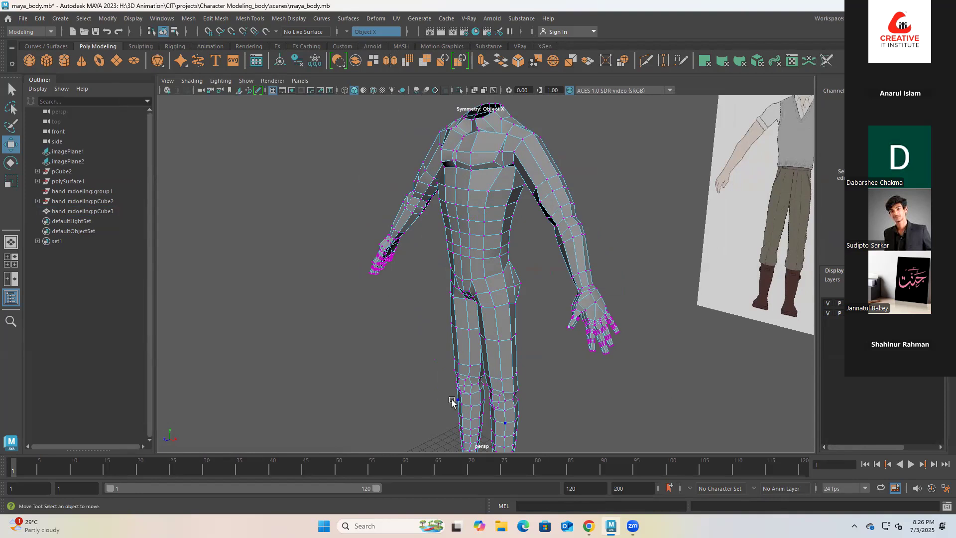
{"action": "scroll", "coordinate": [458, 401], "scroll_direction": "down", "scroll_amount": 3}
{"action": "scroll", "coordinate": [483, 220], "scroll_direction": "up", "scroll_amount": 3}
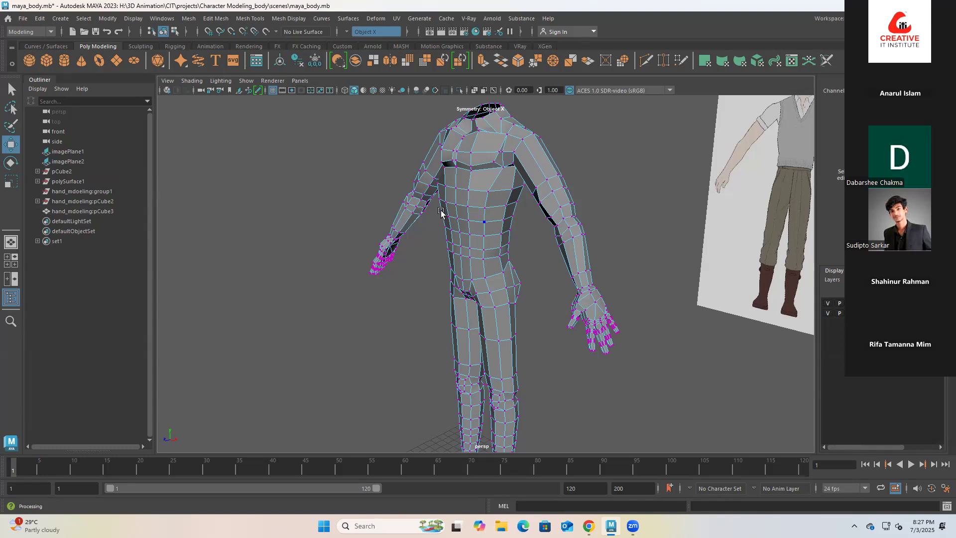
{"action": "left_click_drag", "start_coordinate": [587, 192], "coordinate": [495, 196], "text": "alt"}
{"action": "mouse_move", "coordinate": [424, 230]}
{"action": "left_mouse_down", "text": "alt"}
{"action": "mouse_move", "coordinate": [490, 219]}
{"action": "mouse_move", "coordinate": [423, 217]}
{"action": "left_mouse_up", "text": "alt"}
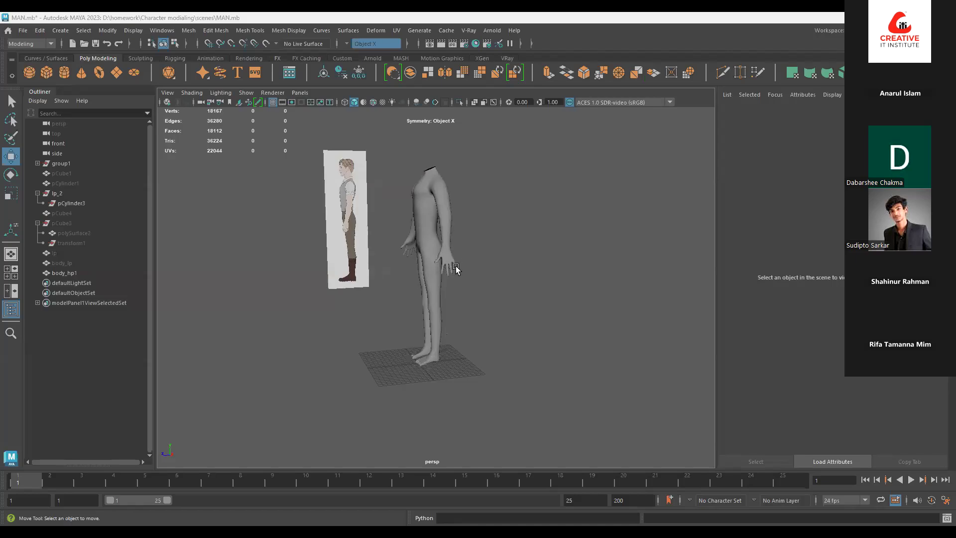
Select the body_hp1 mesh in the MAN.mb scene and examine its buttocks from behind in unsmoothed display.
{"action": "left_click", "coordinate": [456, 269]}
{"action": "left_click_drag", "start_coordinate": [457, 269], "coordinate": [481, 311], "text": "alt"}
{"action": "left_click", "coordinate": [527, 274]}
{"action": "left_click_drag", "start_coordinate": [527, 273], "coordinate": [499, 273], "text": "alt"}
{"action": "scroll", "coordinate": [414, 271], "scroll_direction": "up", "scroll_amount": 5}
{"action": "left_click_drag", "start_coordinate": [414, 271], "coordinate": [345, 277], "text": "alt"}
{"action": "left_click", "coordinate": [346, 277]}
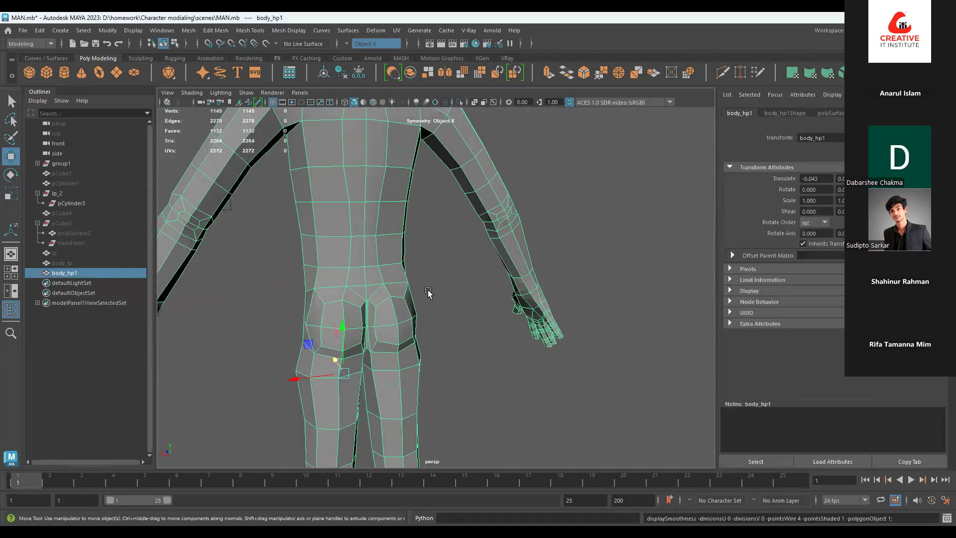
Inspect the buttock shape up close with nothing selected, and reselect the body in smoothed display, seen from the front.
{"action": "left_click", "coordinate": [428, 293]}
{"action": "scroll", "coordinate": [299, 314], "scroll_direction": "down", "scroll_amount": 3}
{"action": "left_click_drag", "start_coordinate": [299, 314], "coordinate": [365, 331], "text": "alt"}
{"action": "scroll", "coordinate": [330, 287], "scroll_direction": "up", "scroll_amount": 5}
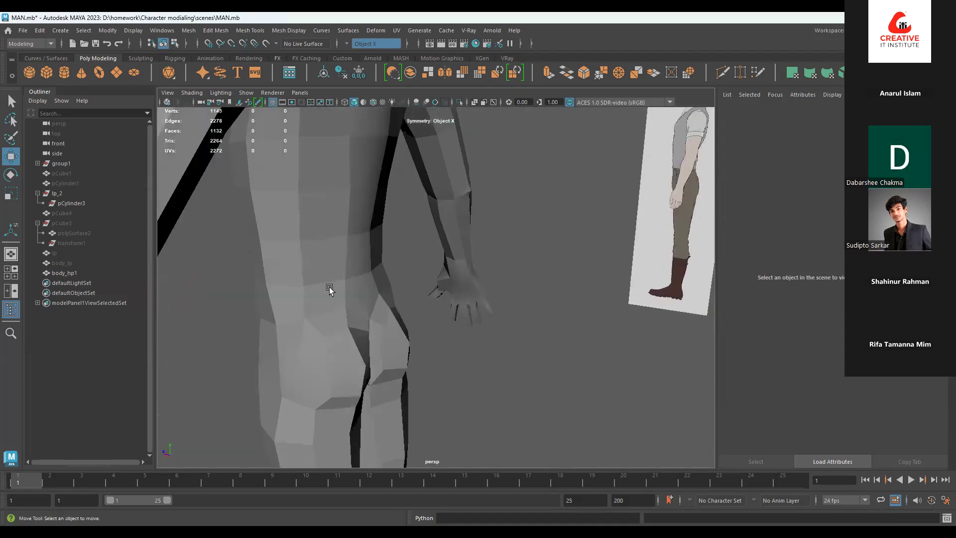
{"action": "left_click", "coordinate": [330, 287]}
{"action": "left_click_drag", "start_coordinate": [330, 287], "coordinate": [415, 306], "text": "alt"}
{"action": "scroll", "coordinate": [330, 290], "scroll_direction": "down", "scroll_amount": 3}
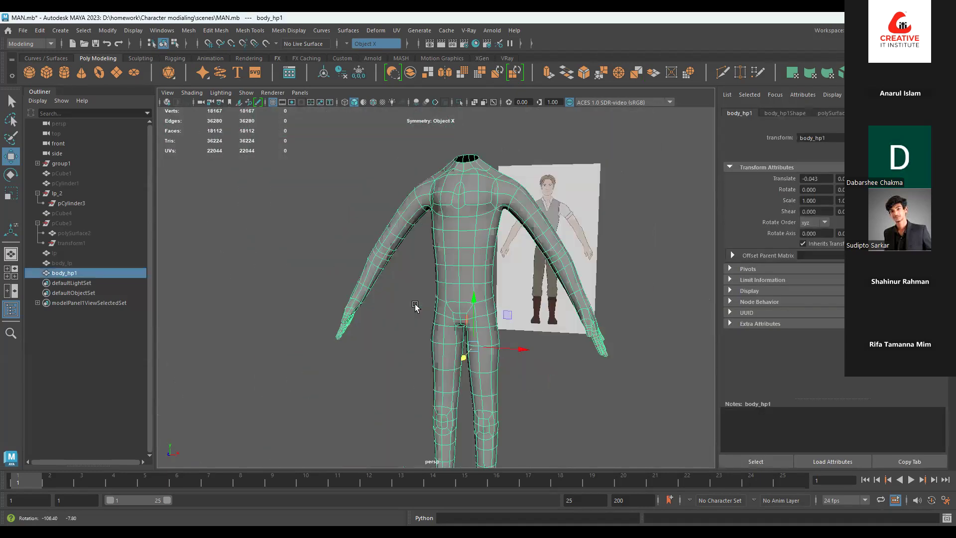
Compare the body with the reference image in the front view, with the grid hidden and X-ray display off.
{"action": "left_click_drag", "start_coordinate": [433, 253], "coordinate": [448, 414]}
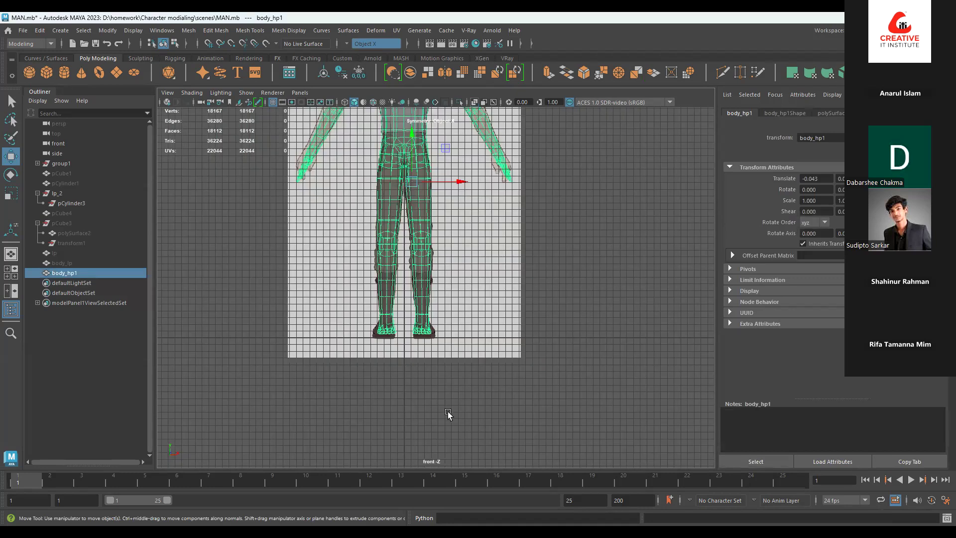
{"action": "middle_click_drag", "start_coordinate": [433, 253], "coordinate": [448, 414], "text": "alt"}
{"action": "left_click", "coordinate": [272, 102]}
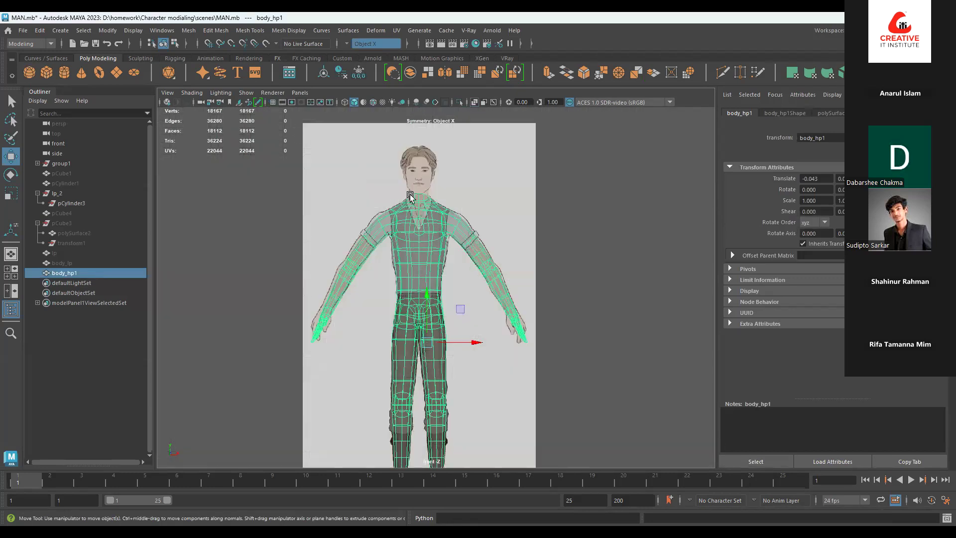
{"action": "left_click", "coordinate": [491, 203]}
{"action": "left_click", "coordinate": [473, 103]}
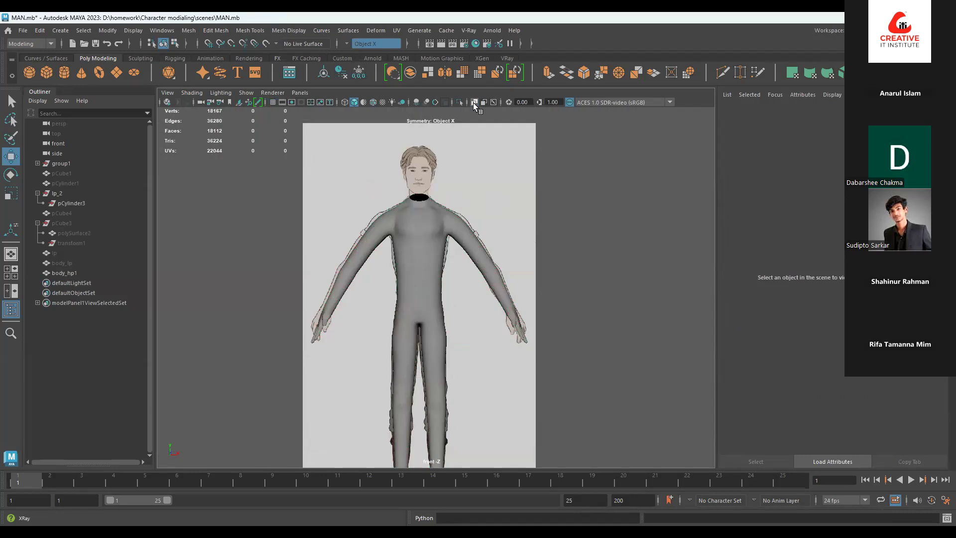
{"action": "scroll", "coordinate": [447, 187], "scroll_direction": "up", "scroll_amount": 4}
{"action": "middle_click_drag", "start_coordinate": [509, 178], "coordinate": [519, 236], "text": "alt"}
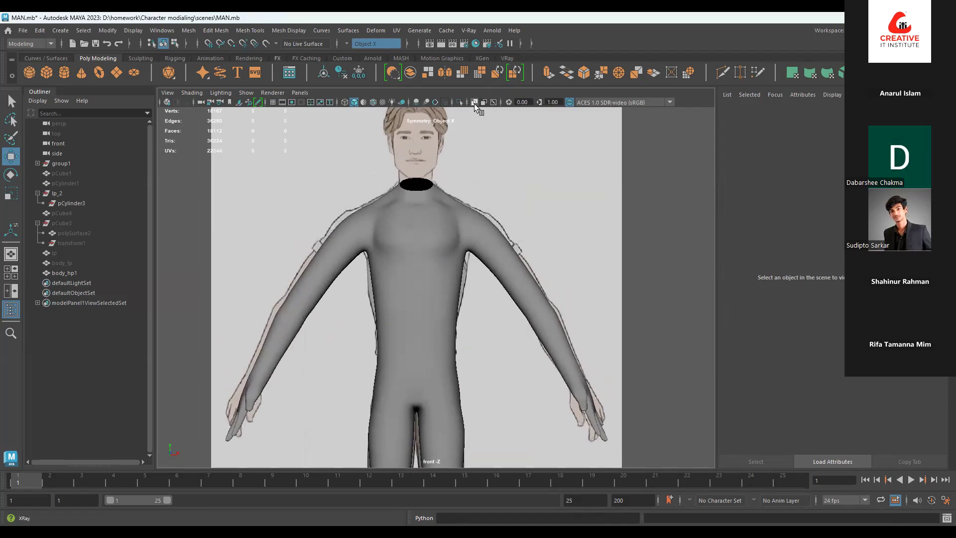
Show the body's vertices in vertex mode and compare unsmoothed and smoothed display against the front reference.
{"action": "left_click", "coordinate": [444, 214]}
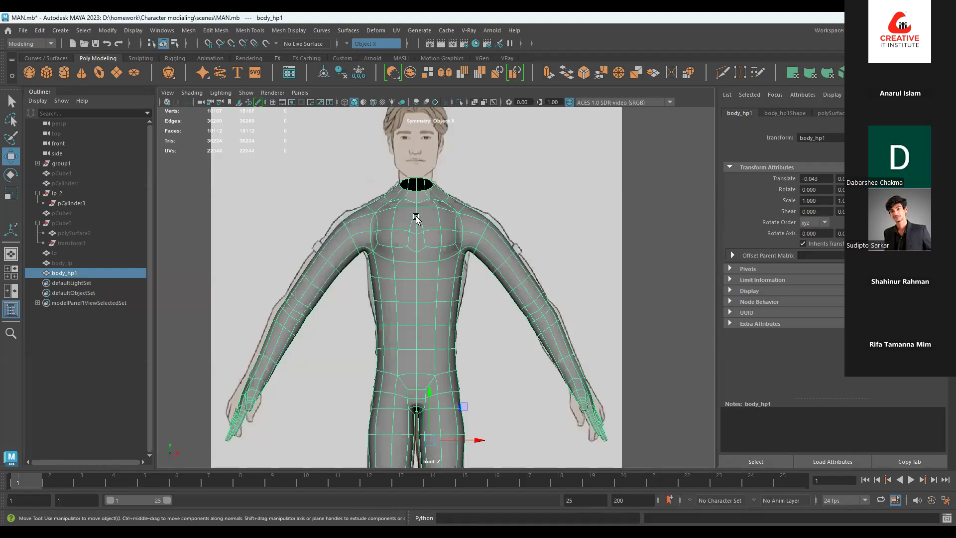
{"action": "key", "text": "F9"}
{"action": "key", "text": "1"}
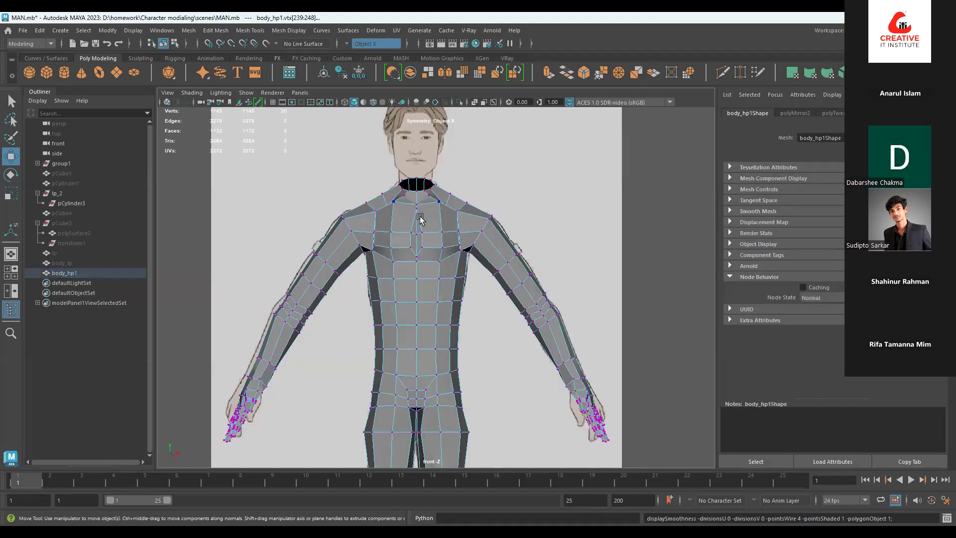
{"action": "key", "text": "3"}
{"action": "scroll", "coordinate": [411, 239], "scroll_direction": "down", "scroll_amount": 6}
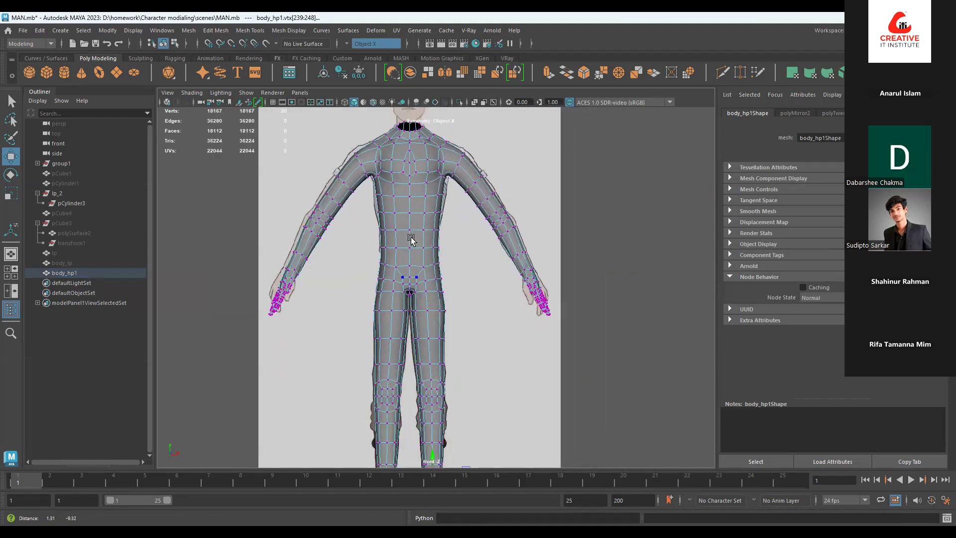
{"action": "middle_click_drag", "start_coordinate": [411, 239], "coordinate": [414, 255], "text": "alt"}
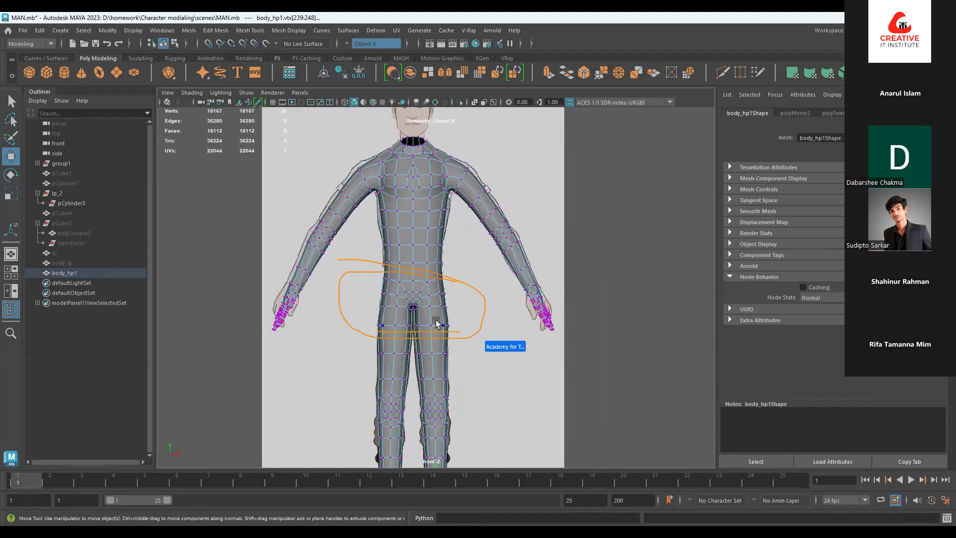
Examine the hip vertices against the front reference in smoothed and unsmoothed display.
{"action": "scroll", "coordinate": [432, 297], "scroll_direction": "up", "scroll_amount": 3}
{"action": "scroll", "coordinate": [432, 296], "scroll_direction": "up", "scroll_amount": 2}
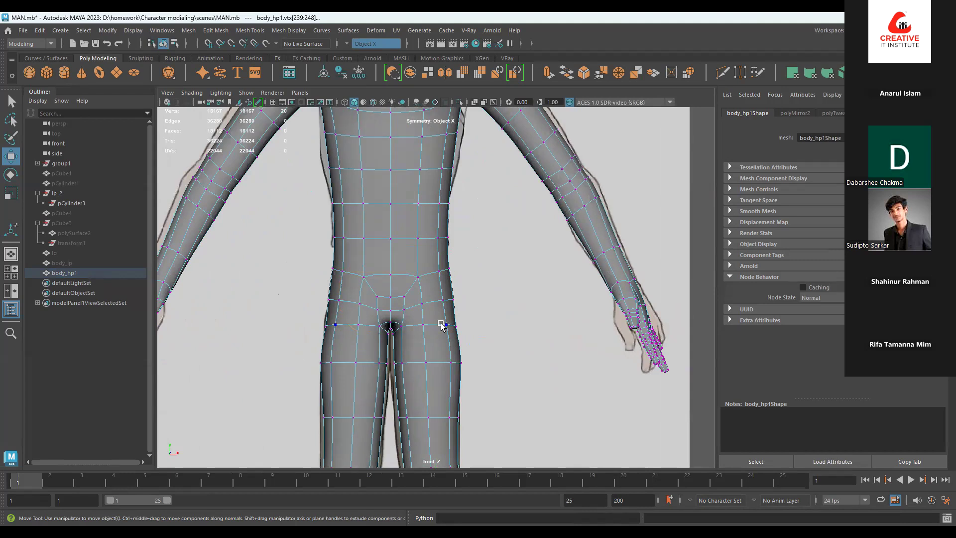
{"action": "left_click", "coordinate": [498, 306]}
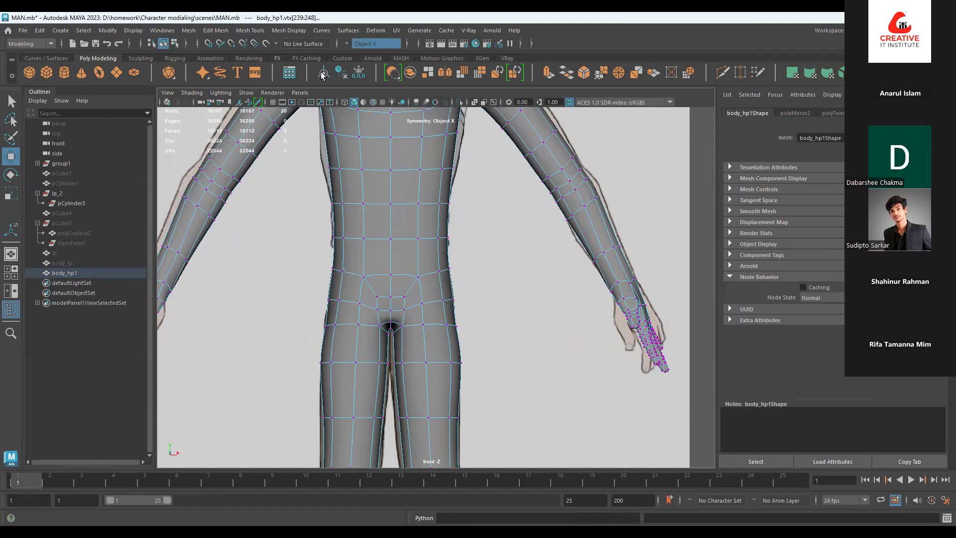
{"action": "left_click", "coordinate": [328, 202]}
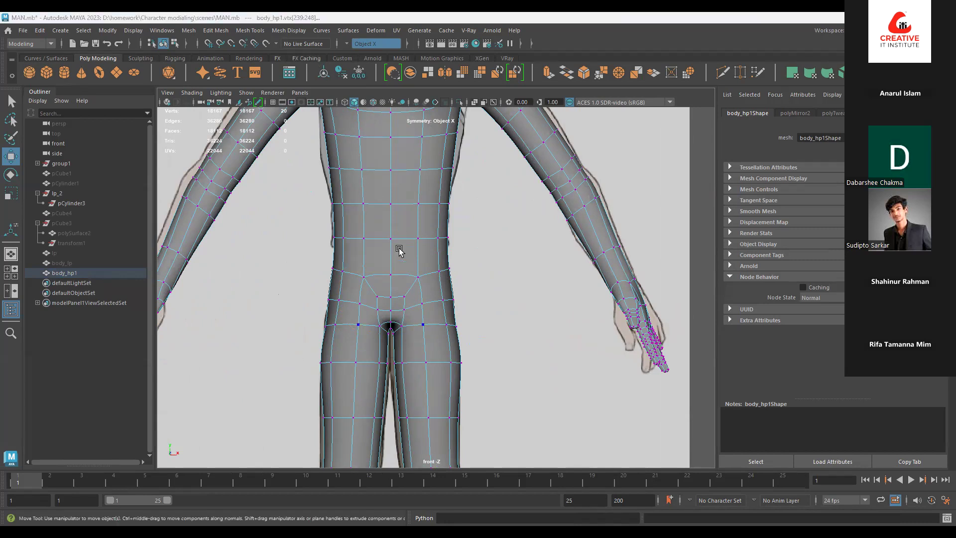
{"action": "key", "text": "1"}
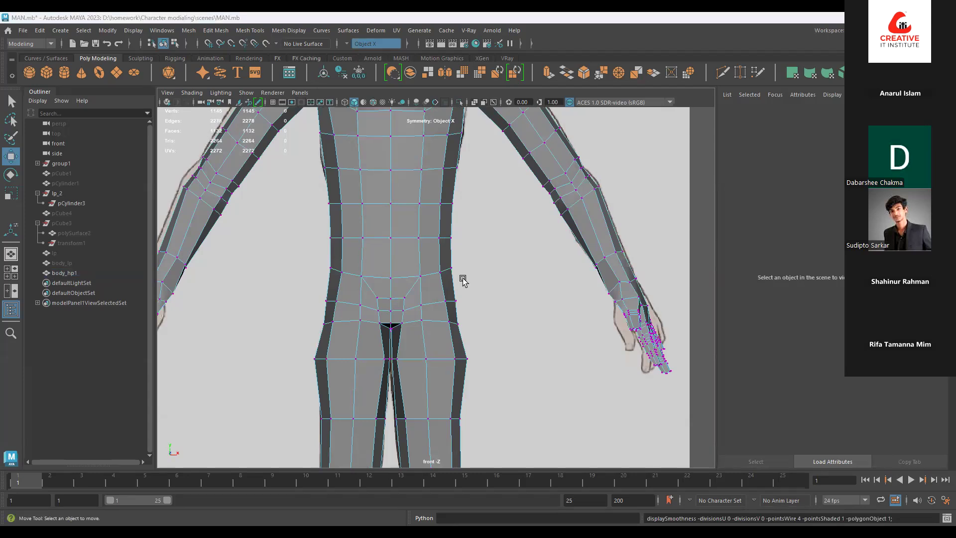
Try the Scale tool on the edge loop around the upper thigh and clear the selection.
{"action": "left_click", "coordinate": [465, 363]}
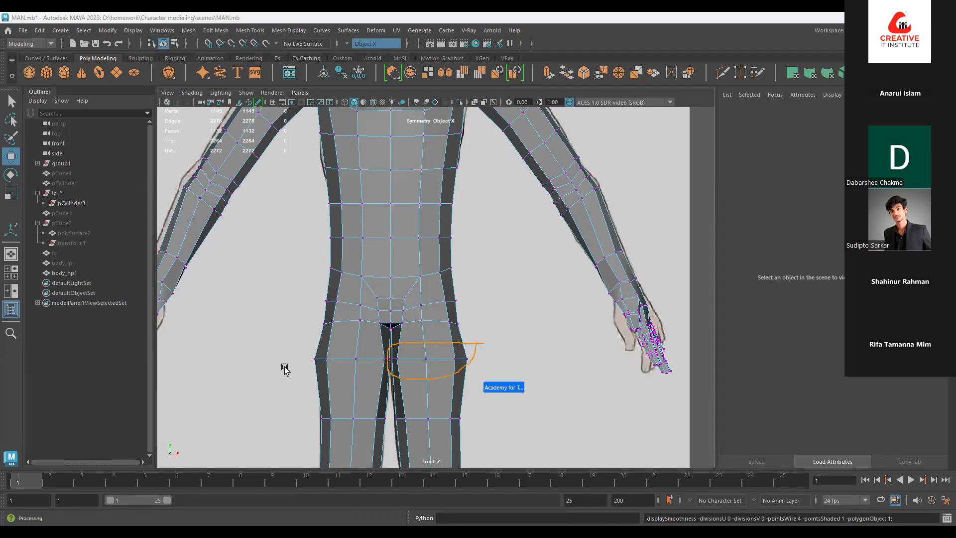
{"action": "double_click", "coordinate": [416, 358]}
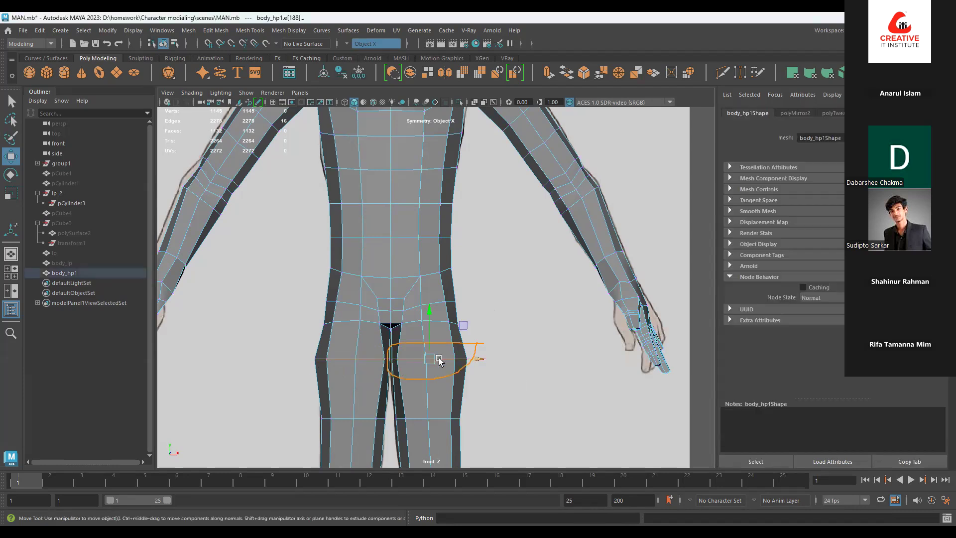
{"action": "key", "text": "r"}
{"action": "left_click", "coordinate": [515, 365]}
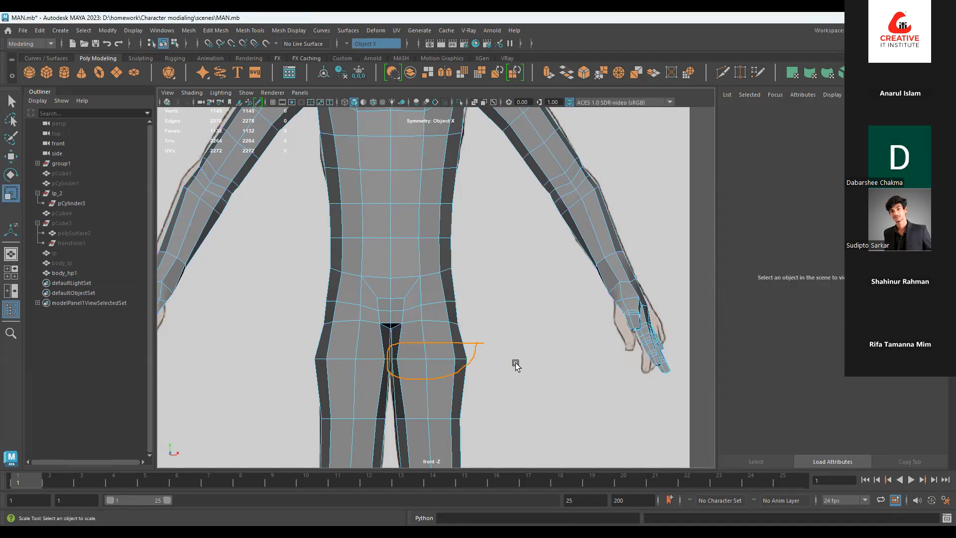
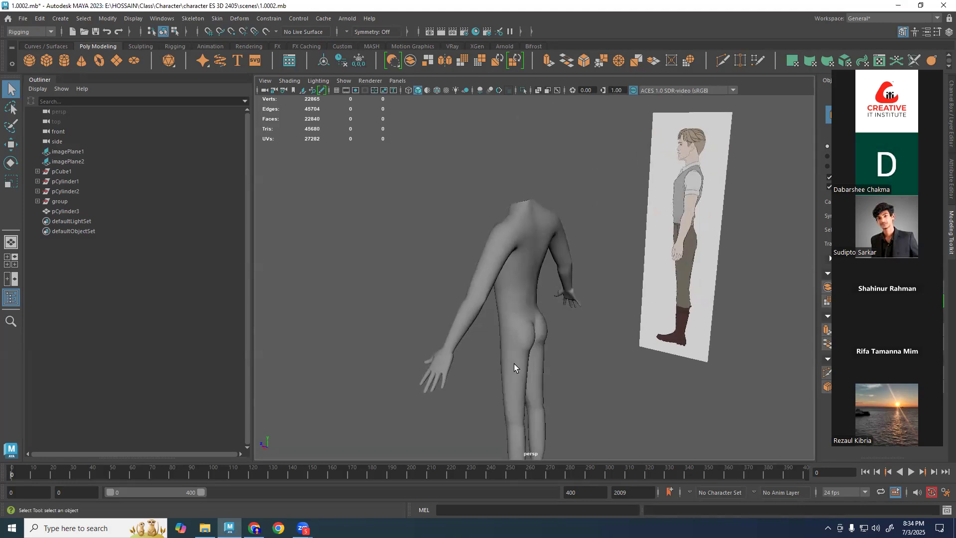
Select the pCylinder3 body in the 1.0002.mb scene and examine its hips and overall topology in unsmoothed display.
{"action": "left_click", "coordinate": [519, 354]}
{"action": "scroll", "coordinate": [515, 366], "scroll_direction": "up", "scroll_amount": 5}
{"action": "scroll", "coordinate": [556, 242], "scroll_direction": "up", "scroll_amount": 3}
{"action": "middle_click_drag", "start_coordinate": [555, 242], "coordinate": [554, 130], "text": "alt"}
{"action": "left_click_drag", "start_coordinate": [558, 249], "coordinate": [666, 252], "text": "alt"}
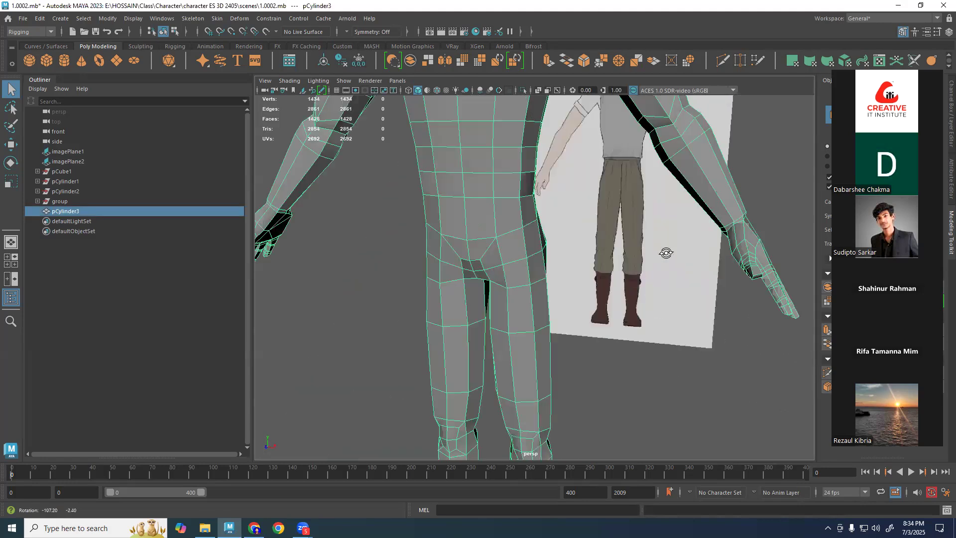
{"action": "left_click_drag", "start_coordinate": [525, 244], "coordinate": [589, 243], "text": "alt"}
{"action": "scroll", "coordinate": [590, 243], "scroll_direction": "down", "scroll_amount": 6}
{"action": "middle_click_drag", "start_coordinate": [618, 167], "coordinate": [623, 243], "text": "alt"}
{"action": "left_click_drag", "start_coordinate": [470, 204], "coordinate": [443, 237], "text": "alt"}
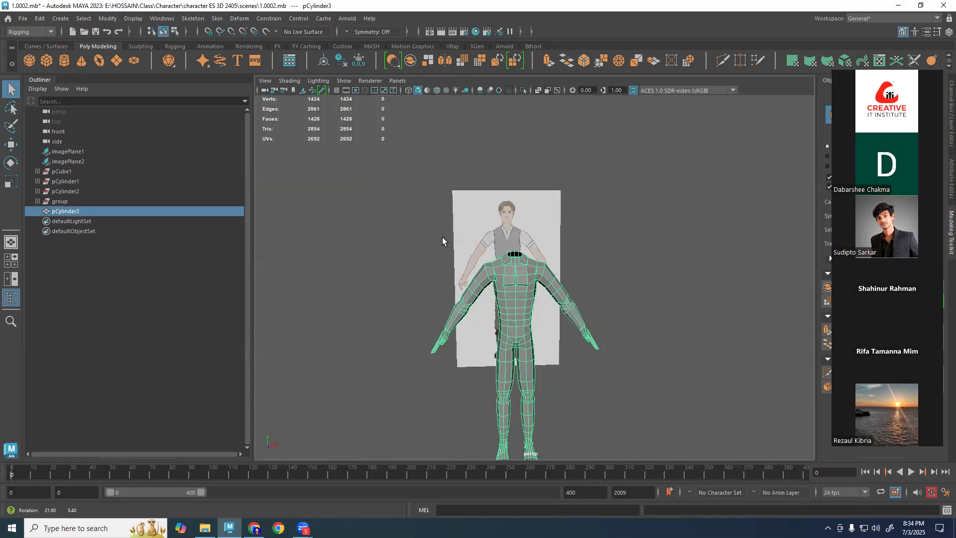
Examine the body in smoothed display from the side, with nothing selected.
{"action": "key", "text": "3"}
{"action": "left_click", "coordinate": [612, 293]}
{"action": "middle_click_drag", "start_coordinate": [622, 315], "coordinate": [616, 203], "text": "alt"}
{"action": "left_click_drag", "start_coordinate": [614, 203], "coordinate": [498, 200], "text": "alt"}
{"action": "middle_click_drag", "start_coordinate": [580, 224], "coordinate": [573, 317], "text": "alt"}
{"action": "scroll", "coordinate": [568, 234], "scroll_direction": "up", "scroll_amount": 5}
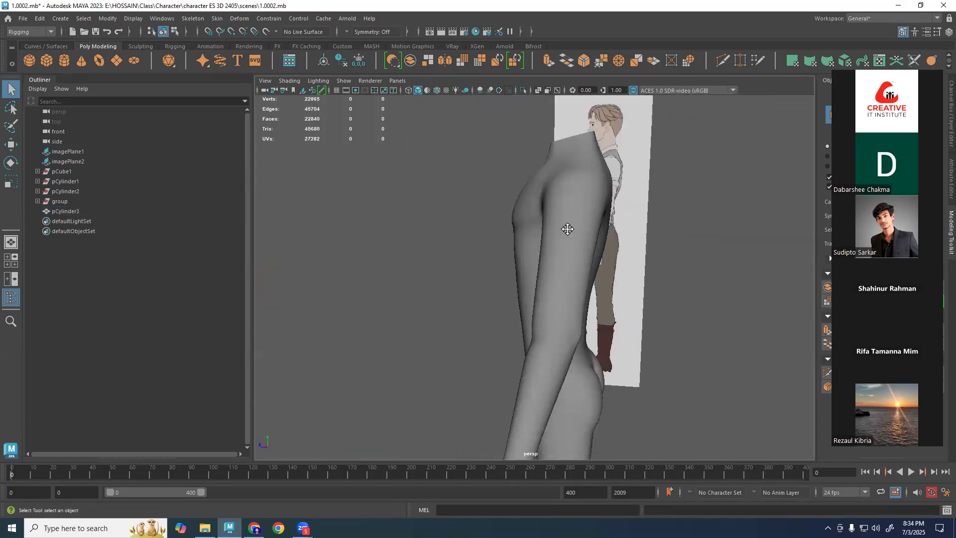
{"action": "middle_click_drag", "start_coordinate": [568, 228], "coordinate": [557, 316], "text": "alt"}
{"action": "mouse_move", "coordinate": [593, 172]}
{"action": "left_mouse_down"}
{"action": "mouse_move", "coordinate": [615, 208]}
{"action": "mouse_move", "coordinate": [607, 170]}
{"action": "mouse_move", "coordinate": [598, 240]}
{"action": "left_mouse_up"}
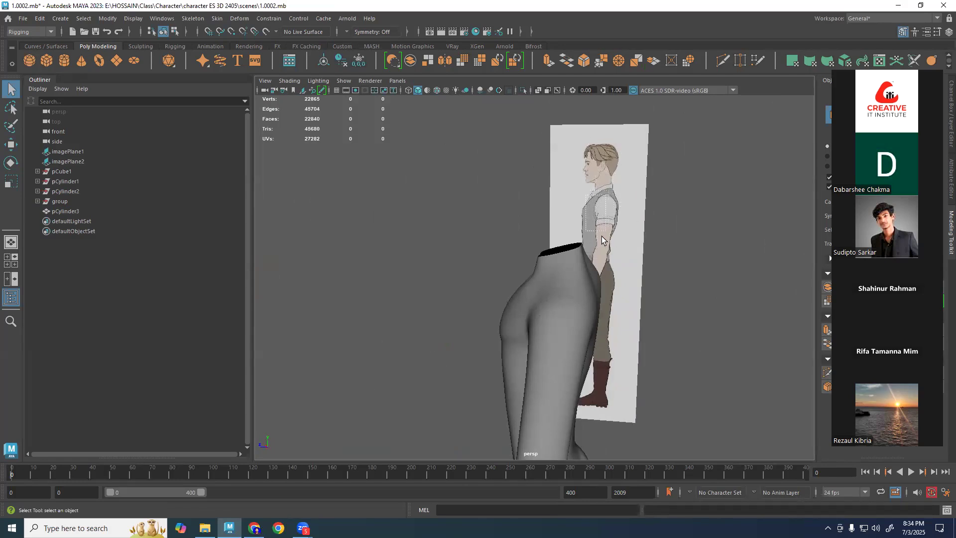
Inspect the neck opening, shoulders and chest up close in smoothed display, and show the selected body unsmoothed.
{"action": "scroll", "coordinate": [637, 250], "scroll_direction": "down", "scroll_amount": 5}
{"action": "middle_click_drag", "start_coordinate": [521, 374], "coordinate": [537, 271], "text": "alt"}
{"action": "left_click_drag", "start_coordinate": [537, 274], "coordinate": [598, 308], "text": "alt"}
{"action": "scroll", "coordinate": [528, 418], "scroll_direction": "up", "scroll_amount": 4}
{"action": "scroll", "coordinate": [531, 294], "scroll_direction": "up", "scroll_amount": 4}
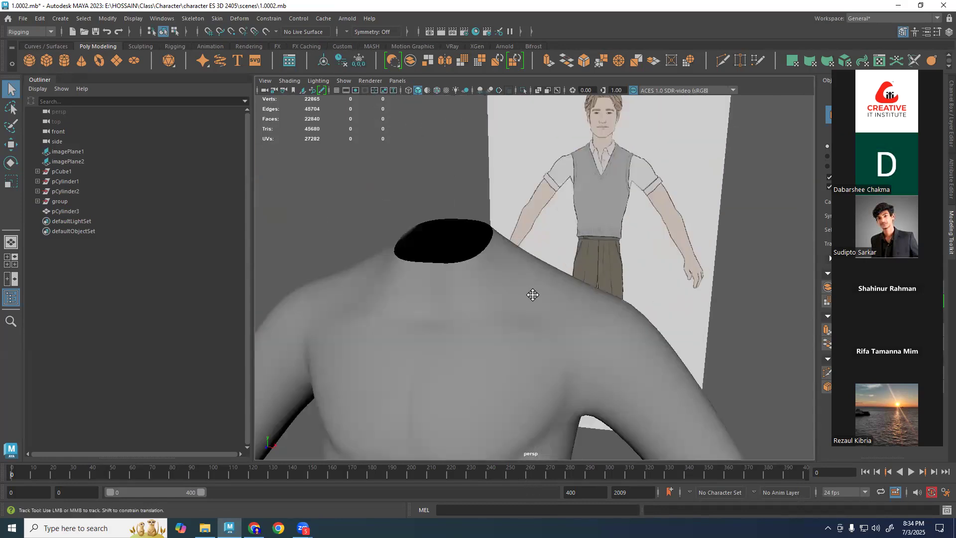
{"action": "left_click", "coordinate": [566, 270]}
{"action": "key", "text": "1"}
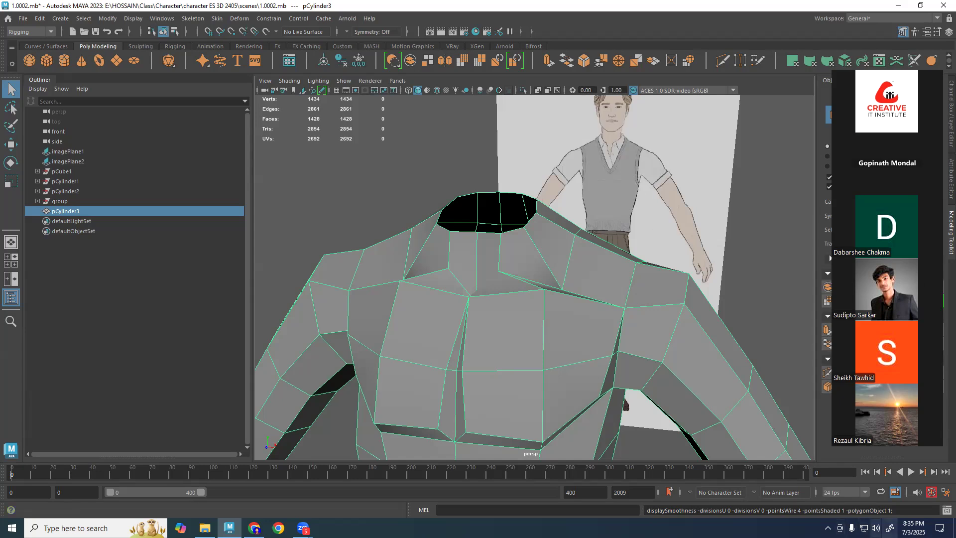
{"action": "left_click", "coordinate": [913, 527]}
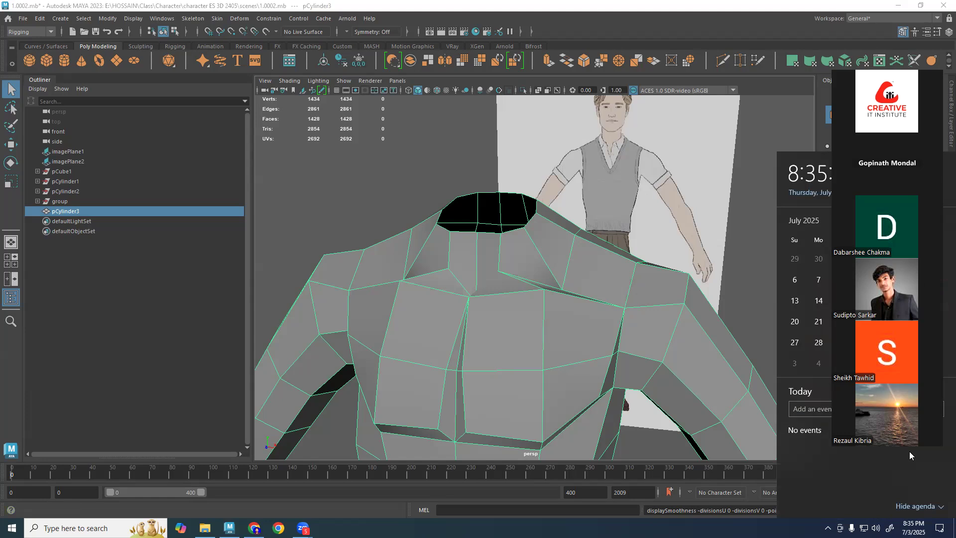
{"action": "left_click", "coordinate": [827, 281]}
{"action": "key", "text": "Right"}
{"action": "key", "text": "Left"}
Examine the torso and arms from the front, and return the body to smoothed display with nothing selected.
{"action": "scroll", "coordinate": [632, 222], "scroll_direction": "down", "scroll_amount": 7}
{"action": "middle_click_drag", "start_coordinate": [548, 305], "coordinate": [540, 229], "text": "alt"}
{"action": "scroll", "coordinate": [539, 232], "scroll_direction": "up", "scroll_amount": 4}
{"action": "left_click_drag", "start_coordinate": [535, 249], "coordinate": [511, 245], "text": "alt"}
{"action": "scroll", "coordinate": [508, 148], "scroll_direction": "up", "scroll_amount": 3}
{"action": "scroll", "coordinate": [516, 149], "scroll_direction": "down", "scroll_amount": 3}
{"action": "left_click_drag", "start_coordinate": [520, 193], "coordinate": [534, 218], "text": "alt"}
{"action": "key", "text": "3"}
{"action": "left_click", "coordinate": [556, 306]}
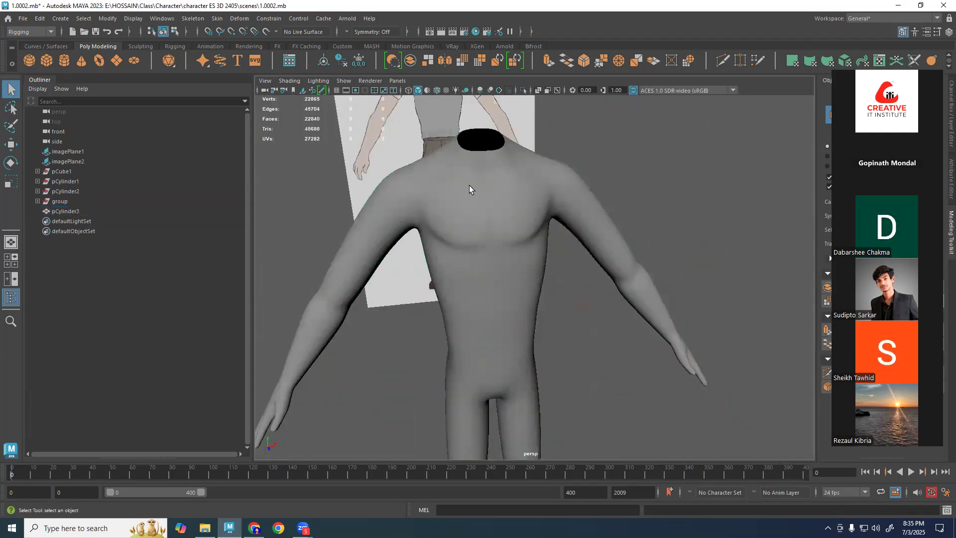
Select the body and compare its neck opening with the head reference in the front view.
{"action": "scroll", "coordinate": [520, 294], "scroll_direction": "down", "scroll_amount": 2}
{"action": "left_click", "coordinate": [519, 311]}
{"action": "left_click_drag", "start_coordinate": [519, 311], "coordinate": [491, 311], "text": "alt"}
{"action": "key", "text": "space"}
{"action": "key", "text": "space"}
{"action": "scroll", "coordinate": [558, 249], "scroll_direction": "down", "scroll_amount": 4}
{"action": "middle_click_drag", "start_coordinate": [596, 182], "coordinate": [616, 448], "text": "alt"}
{"action": "scroll", "coordinate": [533, 186], "scroll_direction": "up", "scroll_amount": 4}
{"action": "middle_click_drag", "start_coordinate": [533, 187], "coordinate": [566, 294], "text": "alt"}
{"action": "scroll", "coordinate": [561, 279], "scroll_direction": "up", "scroll_amount": 4}
{"action": "middle_click_drag", "start_coordinate": [531, 223], "coordinate": [557, 208], "text": "alt"}
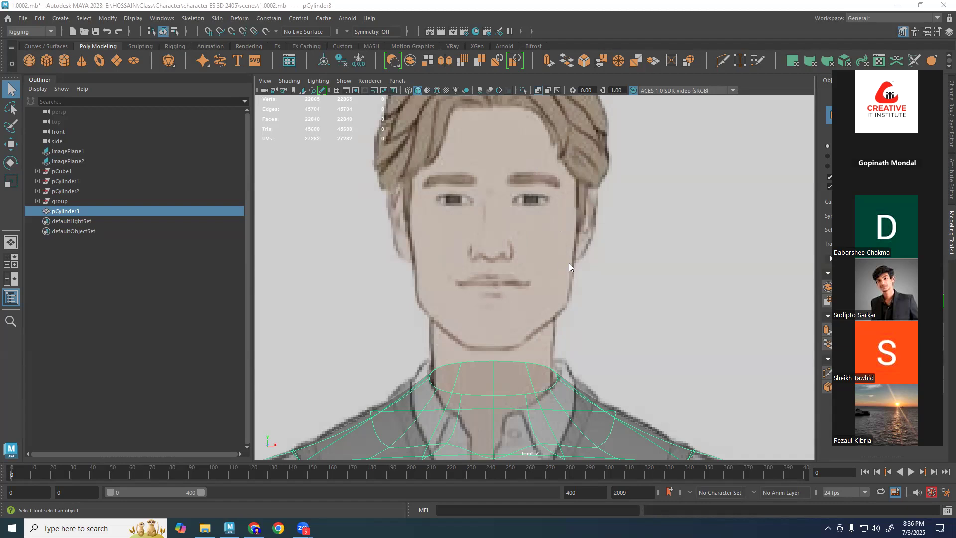
Study the reference head and neck in the front view with the body deselected.
{"action": "left_click", "coordinate": [625, 297]}
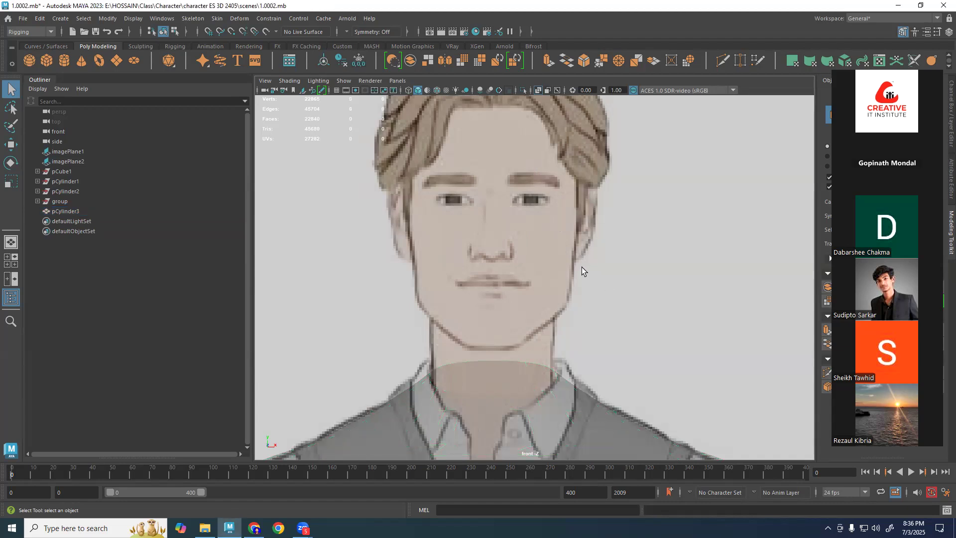
{"action": "scroll", "coordinate": [581, 267], "scroll_direction": "down", "scroll_amount": 3}
{"action": "scroll", "coordinate": [598, 269], "scroll_direction": "up", "scroll_amount": 2}
{"action": "scroll", "coordinate": [513, 273], "scroll_direction": "down", "scroll_amount": 2}
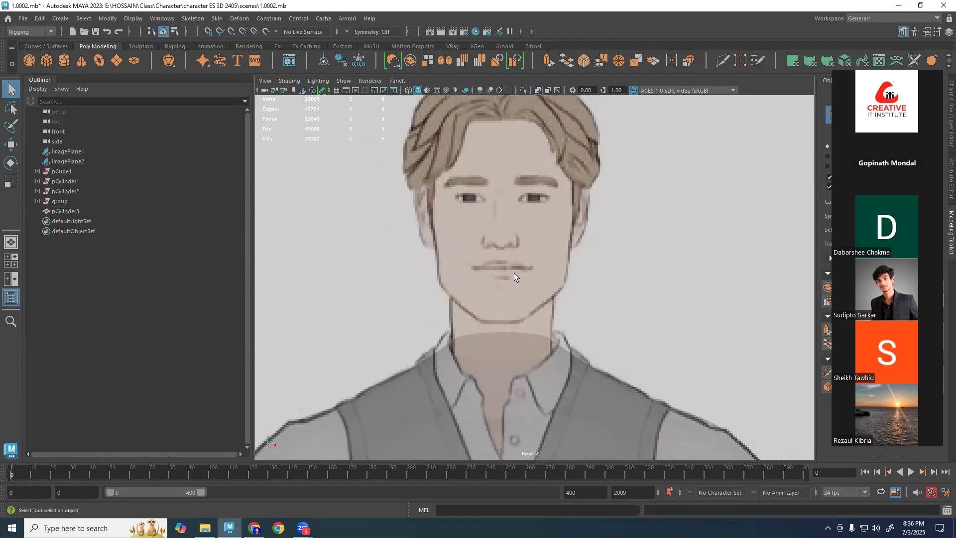
{"action": "scroll", "coordinate": [514, 273], "scroll_direction": "down", "scroll_amount": 2}
{"action": "middle_click_drag", "start_coordinate": [540, 399], "coordinate": [540, 310], "text": "alt"}
Rename the pCylinder3 mesh as Body and hide it.
{"action": "left_click", "coordinate": [540, 310]}
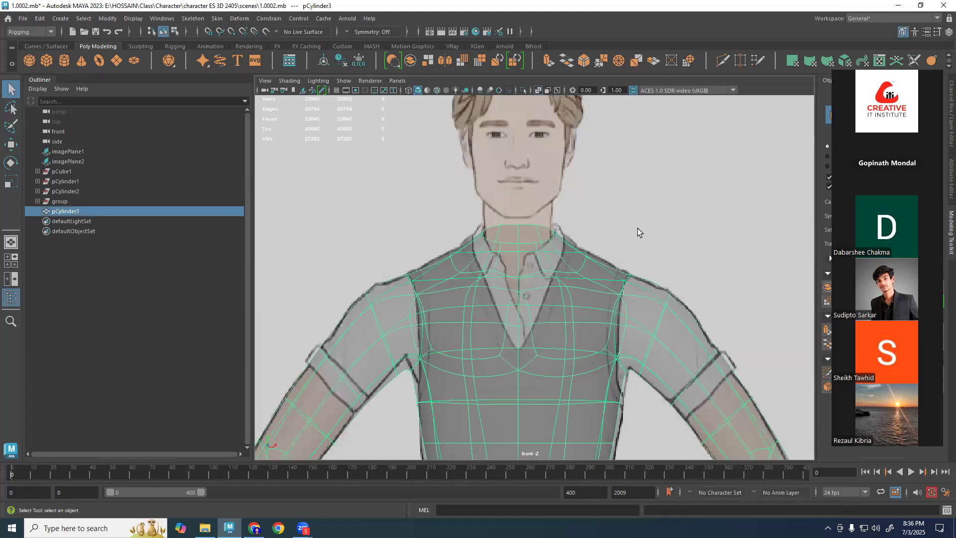
{"action": "double_click", "coordinate": [64, 211]}
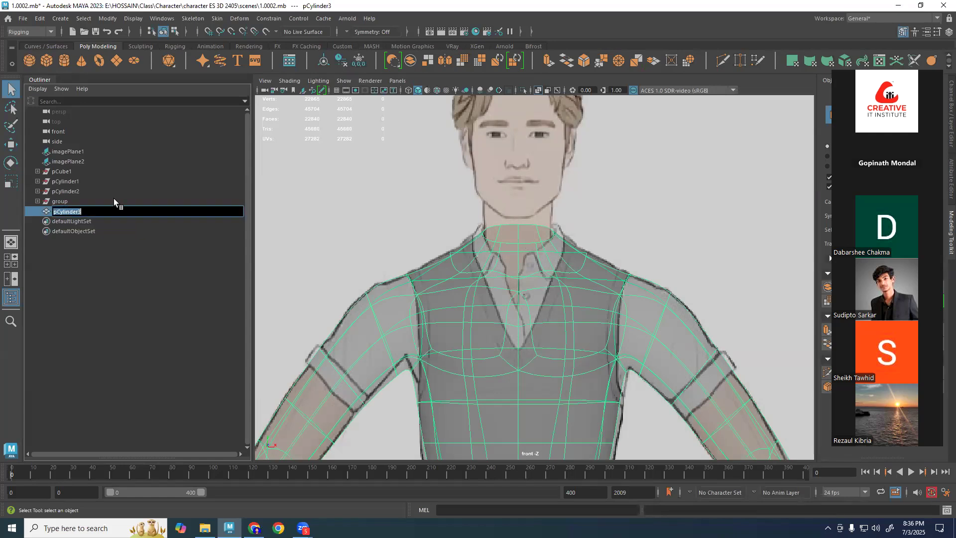
{"action": "type", "text": "BOdy"}
{"action": "key", "text": "BackSpace"}
{"action": "type", "text": "o"}
{"action": "key", "text": "Return"}
{"action": "key", "text": "ctrl+h"}
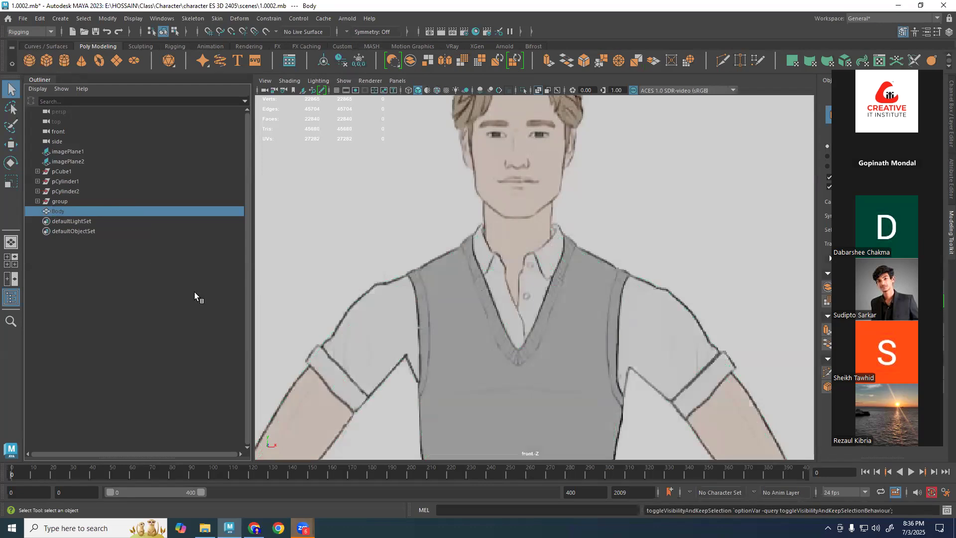
Create a polygon cube and raise it from the feet to the upper part of the front reference.
{"action": "scroll", "coordinate": [740, 318], "scroll_direction": "down", "scroll_amount": 3}
{"action": "left_click", "coordinate": [574, 173]}
{"action": "scroll", "coordinate": [569, 190], "scroll_direction": "up", "scroll_amount": 4}
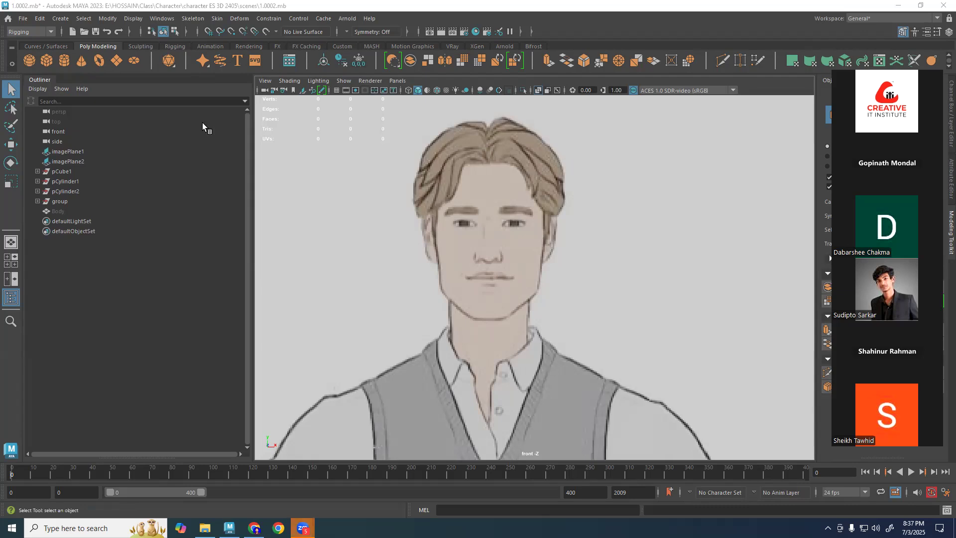
{"action": "left_click", "coordinate": [46, 60]}
{"action": "scroll", "coordinate": [665, 227], "scroll_direction": "down", "scroll_amount": 5}
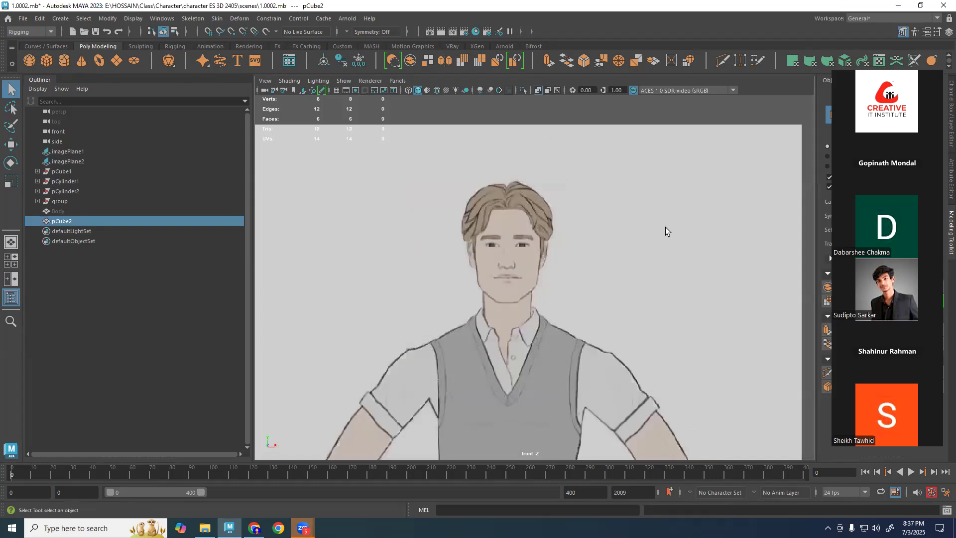
{"action": "middle_click_drag", "start_coordinate": [546, 306], "coordinate": [532, 162], "text": "alt"}
{"action": "key", "text": "w"}
{"action": "key", "text": "r"}
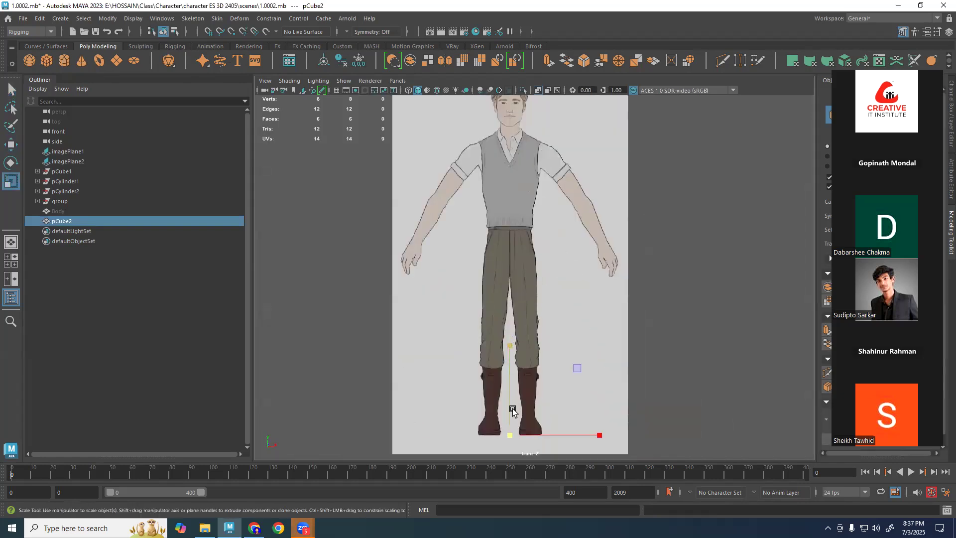
{"action": "key", "text": "w"}
{"action": "left_click_drag", "start_coordinate": [511, 426], "coordinate": [507, 129]}
Move the cube vertically onto the face in the front reference.
{"action": "scroll", "coordinate": [548, 190], "scroll_direction": "up", "scroll_amount": 3}
{"action": "middle_click_drag", "start_coordinate": [528, 137], "coordinate": [557, 231], "text": "alt"}
{"action": "scroll", "coordinate": [562, 401], "scroll_direction": "up", "scroll_amount": 7}
{"action": "left_click_drag", "start_coordinate": [510, 274], "coordinate": [524, 47]}
{"action": "middle_click_drag", "start_coordinate": [570, 232], "coordinate": [587, 393], "text": "alt"}
{"action": "left_click_drag", "start_coordinate": [526, 247], "coordinate": [527, 239]}
Scale the cube to about 16.15 × 19 × 16.15 so that it spans the reference face.
{"action": "key", "text": "r"}
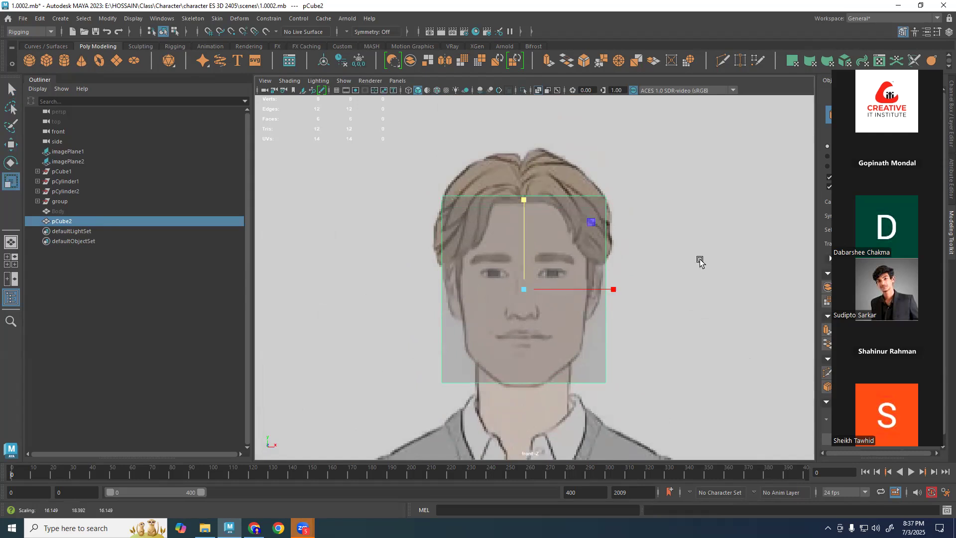
{"action": "scroll", "coordinate": [591, 323], "scroll_direction": "up", "scroll_amount": 3}
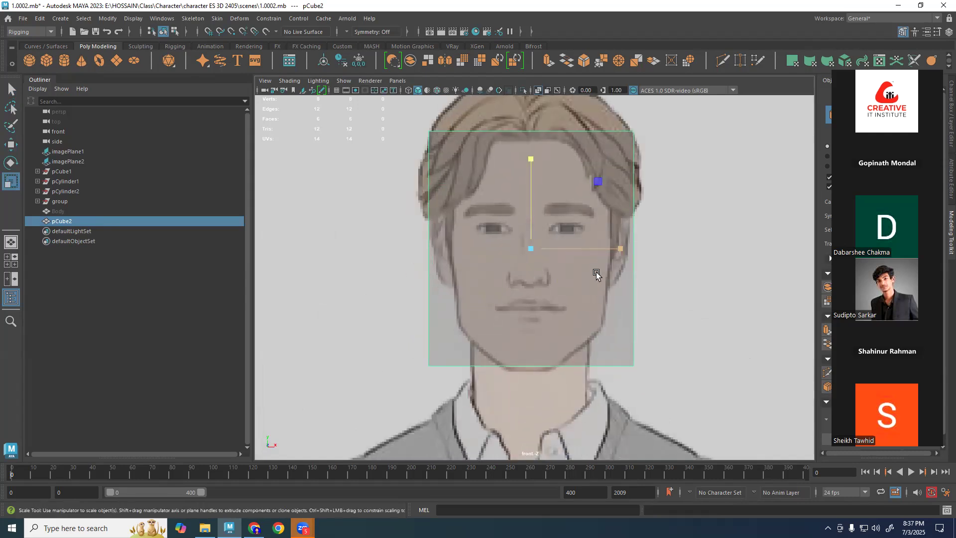
{"action": "left_click_drag", "start_coordinate": [530, 221], "coordinate": [531, 224]}
{"action": "left_click_drag", "start_coordinate": [533, 221], "coordinate": [534, 218]}
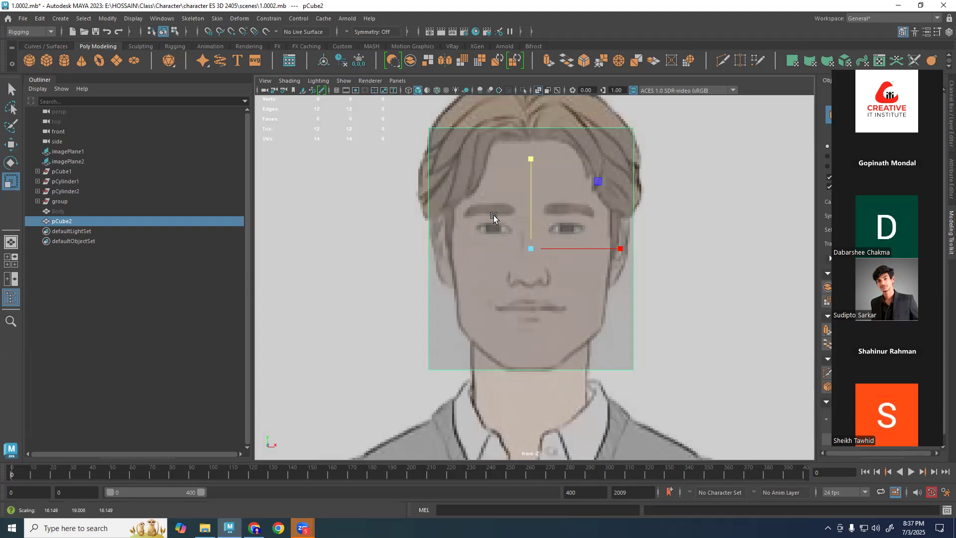
{"action": "scroll", "coordinate": [494, 218], "scroll_direction": "down", "scroll_amount": 1}
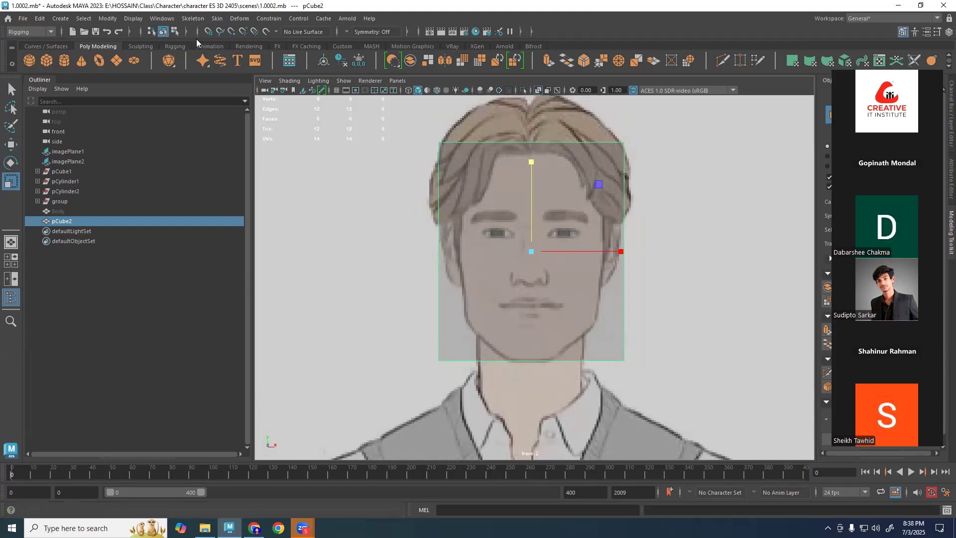
{"action": "left_click", "coordinate": [133, 61]}
{"action": "scroll", "coordinate": [758, 360], "scroll_direction": "down", "scroll_amount": 8}
{"action": "key", "text": "space"}
{"action": "key", "text": "space"}
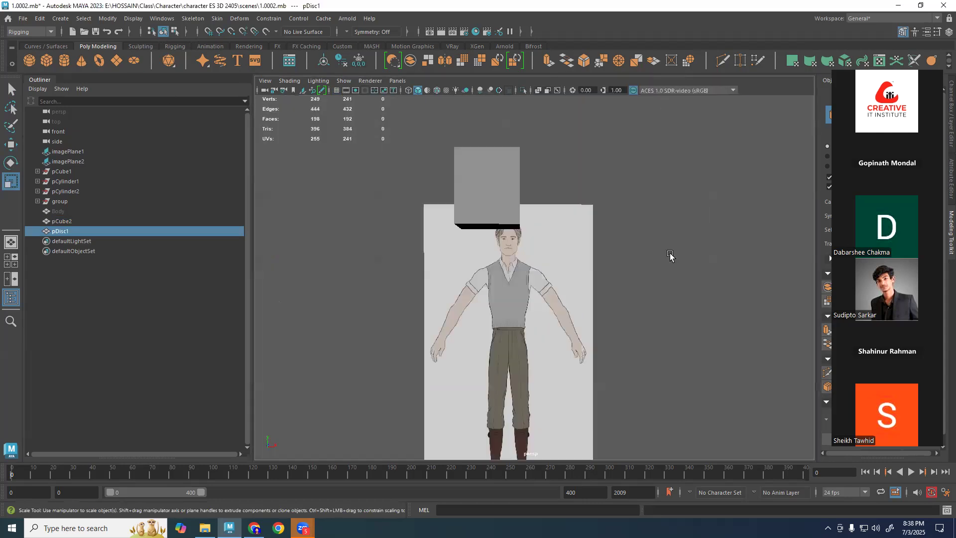
{"action": "scroll", "coordinate": [598, 300], "scroll_direction": "down", "scroll_amount": 5}
{"action": "key", "text": "f"}
{"action": "scroll", "coordinate": [598, 314], "scroll_direction": "down", "scroll_amount": 6}
{"action": "left_click_drag", "start_coordinate": [597, 313], "coordinate": [588, 349], "text": "alt"}
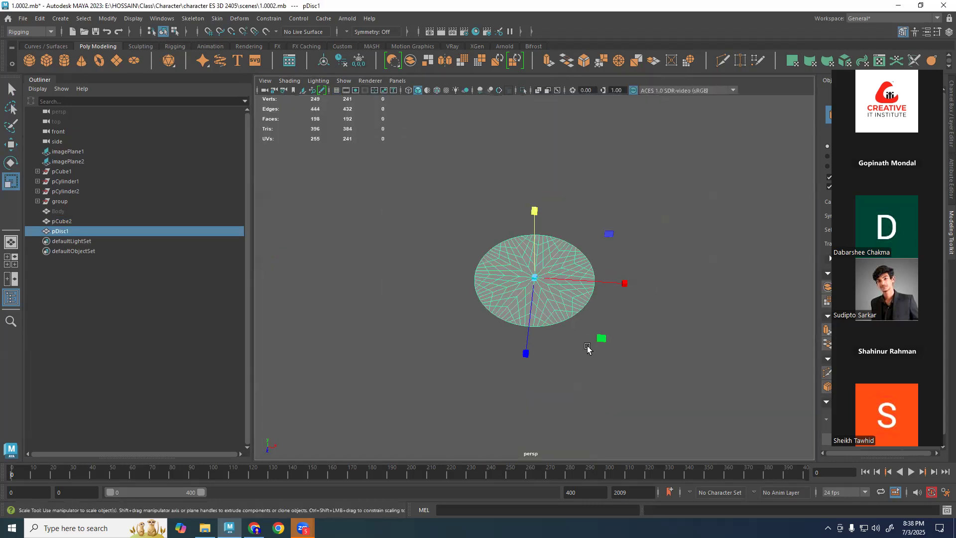
{"action": "key", "text": "Delete"}
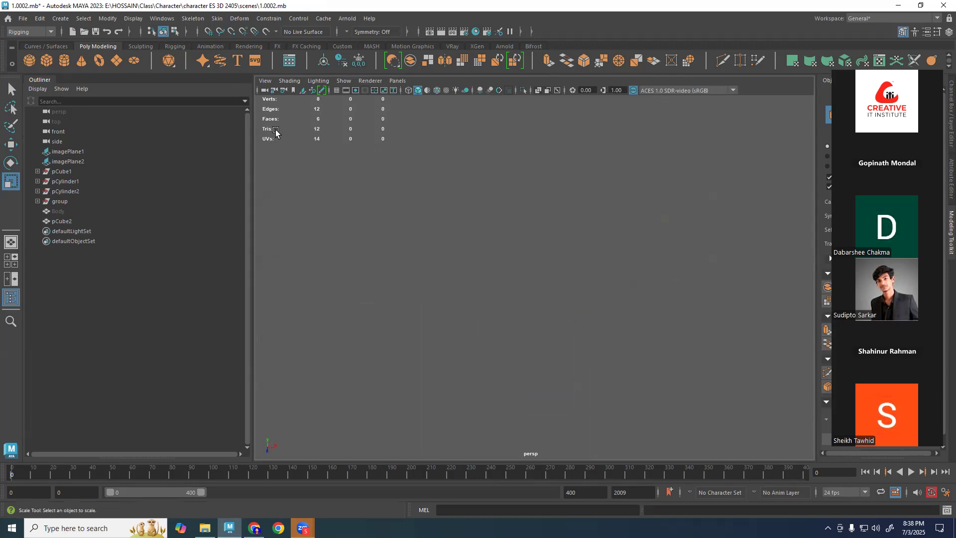
Create a polygon plane with Subdivisions Width and Subdivisions Height set to 1.
{"action": "left_click", "coordinate": [117, 62]}
{"action": "scroll", "coordinate": [552, 250], "scroll_direction": "up", "scroll_amount": 5}
{"action": "key", "text": "t"}
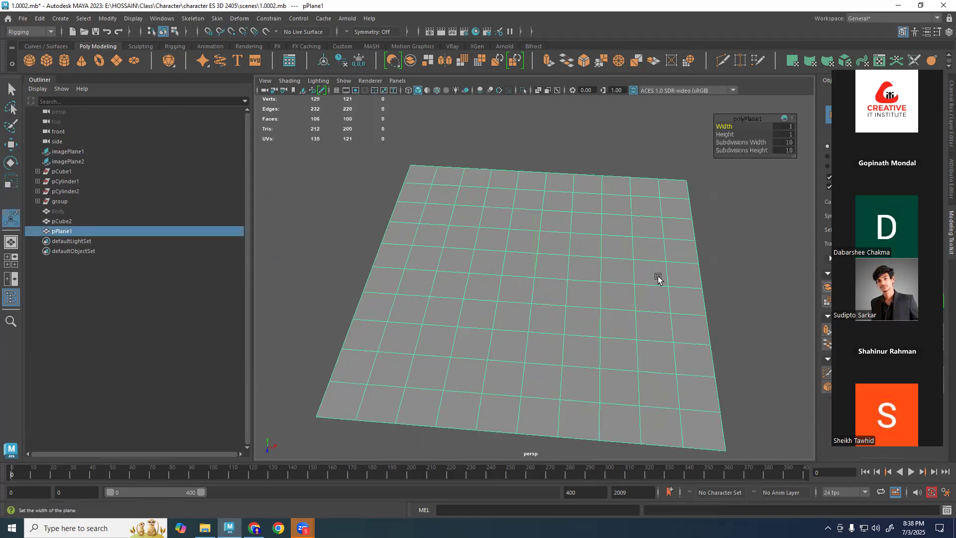
{"action": "left_click_drag", "start_coordinate": [763, 151], "coordinate": [630, 150]}
{"action": "left_click_drag", "start_coordinate": [762, 143], "coordinate": [558, 154]}
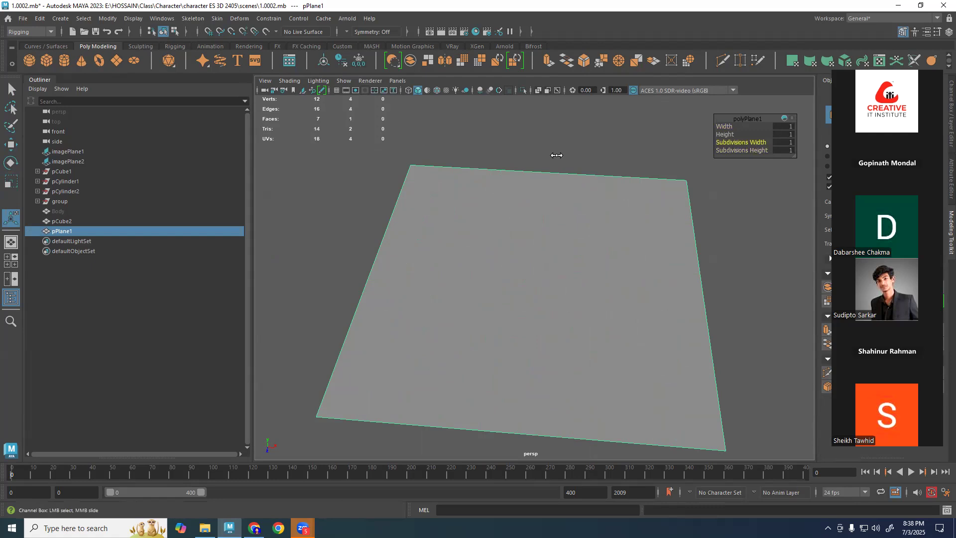
Extrude the plane's face with a Thickness of 1.2.
{"action": "key", "text": "ctrl+e"}
{"action": "left_click_drag", "start_coordinate": [730, 126], "coordinate": [766, 125]}
{"action": "key", "text": "ctrl+z"}
{"action": "scroll", "coordinate": [531, 275], "scroll_direction": "down", "scroll_amount": 6}
{"action": "left_click_drag", "start_coordinate": [560, 352], "coordinate": [594, 253], "text": "alt"}
{"action": "left_click_drag", "start_coordinate": [737, 126], "coordinate": [748, 127]}
{"action": "left_click_drag", "start_coordinate": [678, 247], "coordinate": [588, 245], "text": "alt"}
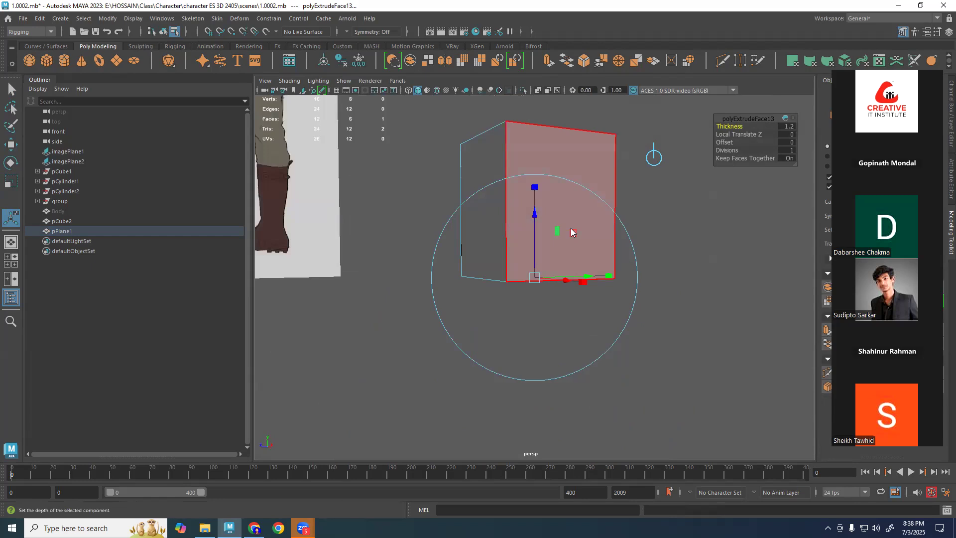
Delete the extruded test plane from the scene.
{"action": "right_click_drag", "start_coordinate": [572, 232], "coordinate": [614, 179]}
{"action": "key", "text": "Delete"}
{"action": "middle_click_drag", "start_coordinate": [613, 178], "coordinate": [657, 344], "text": "alt"}
{"action": "scroll", "coordinate": [408, 248], "scroll_direction": "down", "scroll_amount": 5}
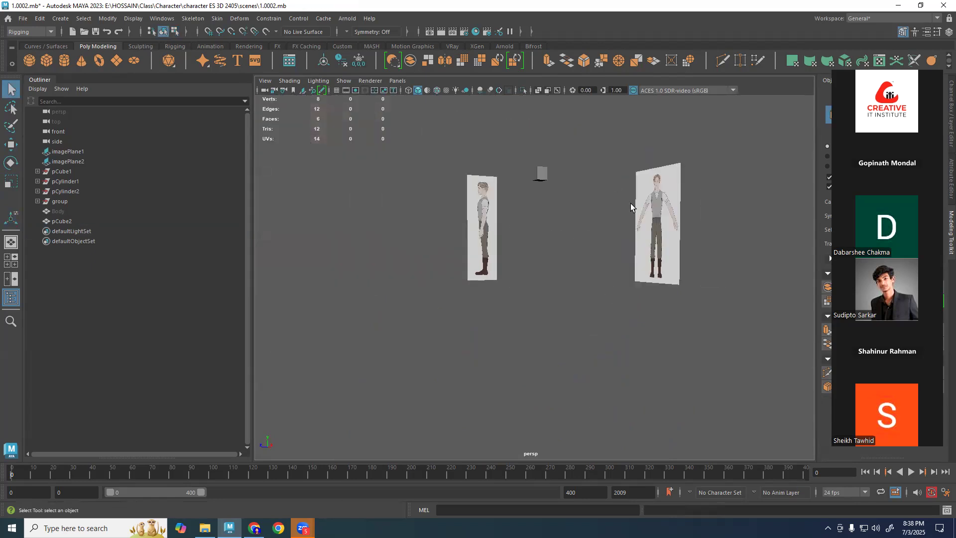
In the front view, move the head cube's bottom vertices onto the chin line at about Y 147.96.
{"action": "left_click", "coordinate": [537, 178]}
{"action": "key", "text": "f"}
{"action": "key", "text": "space"}
{"action": "key", "text": "space"}
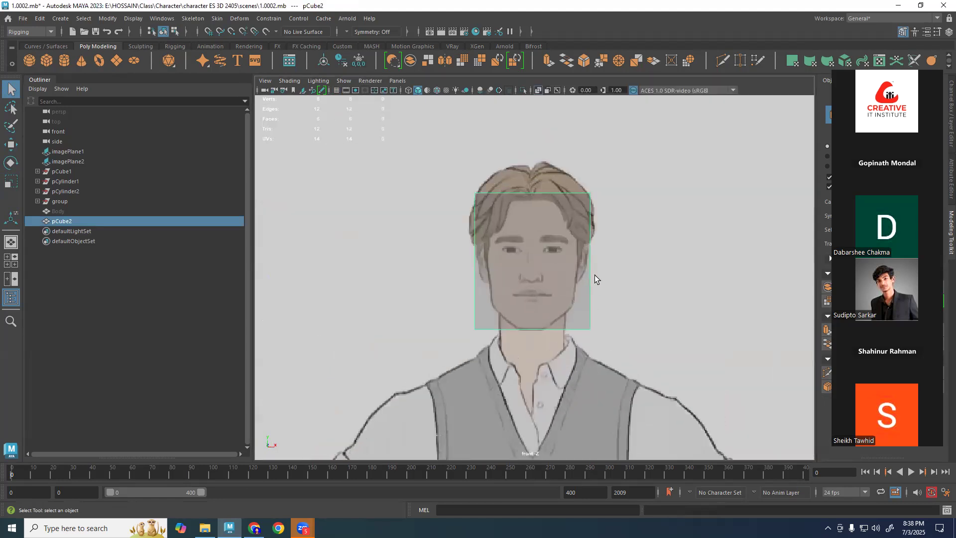
{"action": "key", "text": "f"}
{"action": "middle_click_drag", "start_coordinate": [619, 321], "coordinate": [635, 288], "text": "alt"}
{"action": "right_click_drag", "start_coordinate": [635, 289], "coordinate": [539, 297]}
{"action": "scroll", "coordinate": [539, 296], "scroll_direction": "up", "scroll_amount": 4}
{"action": "left_click_drag", "start_coordinate": [786, 302], "coordinate": [369, 368]}
{"action": "key", "text": "w"}
{"action": "left_click_drag", "start_coordinate": [565, 295], "coordinate": [567, 298]}
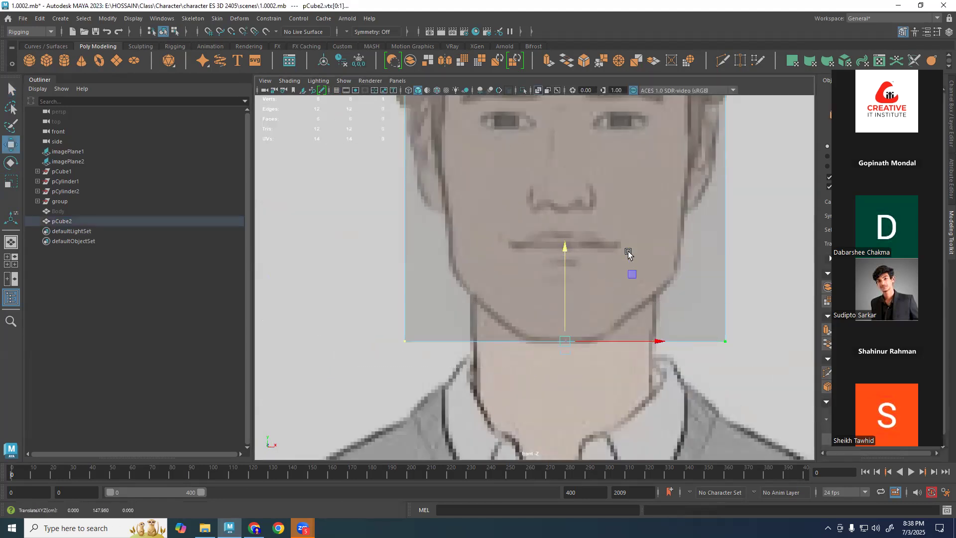
Raise the head cube's top vertices into the hair in the front reference, to about Y 167.52.
{"action": "middle_click_drag", "start_coordinate": [628, 252], "coordinate": [605, 457], "text": "alt"}
{"action": "left_click_drag", "start_coordinate": [753, 164], "coordinate": [371, 180]}
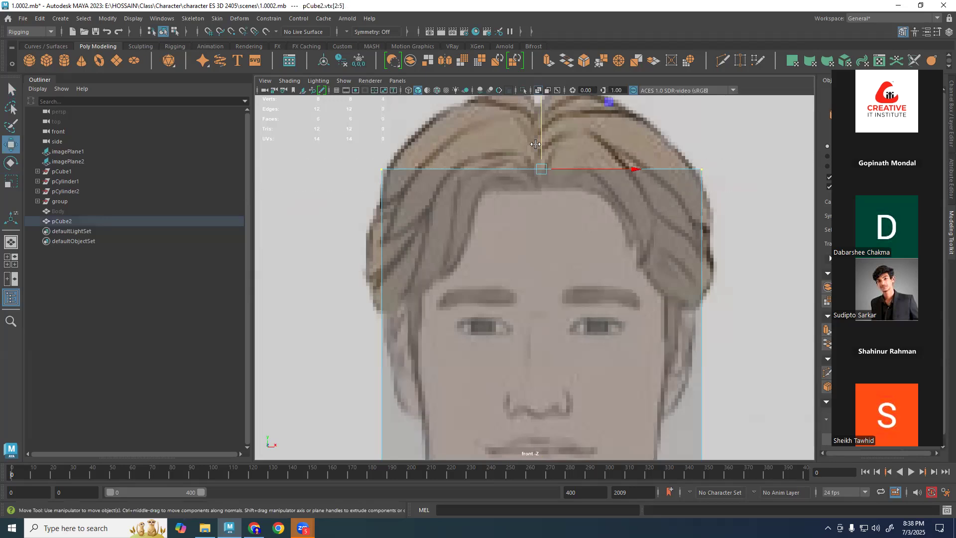
{"action": "left_click_drag", "start_coordinate": [544, 145], "coordinate": [546, 136]}
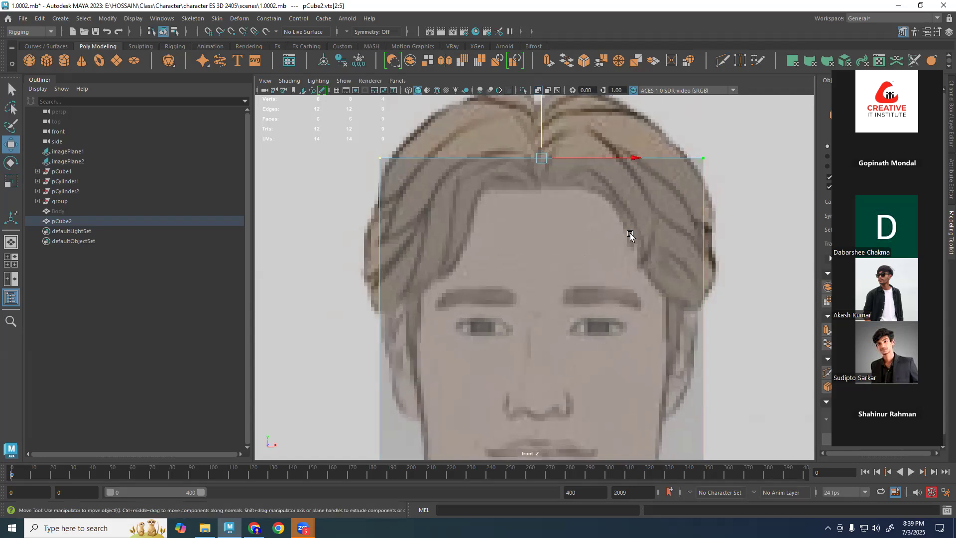
{"action": "middle_click_drag", "start_coordinate": [631, 221], "coordinate": [640, 237], "text": "alt"}
{"action": "key", "text": "q"}
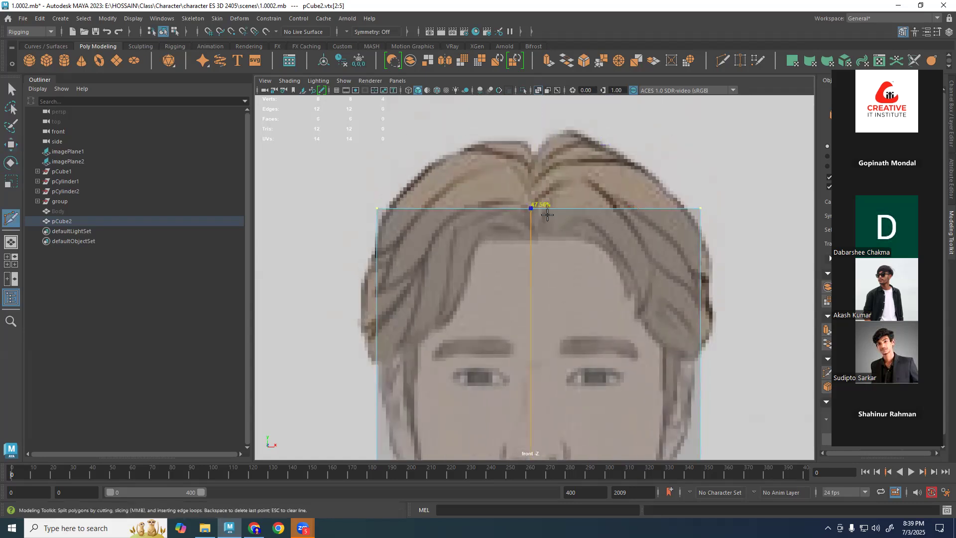
{"action": "right_click_drag", "start_coordinate": [552, 247], "coordinate": [615, 211]}
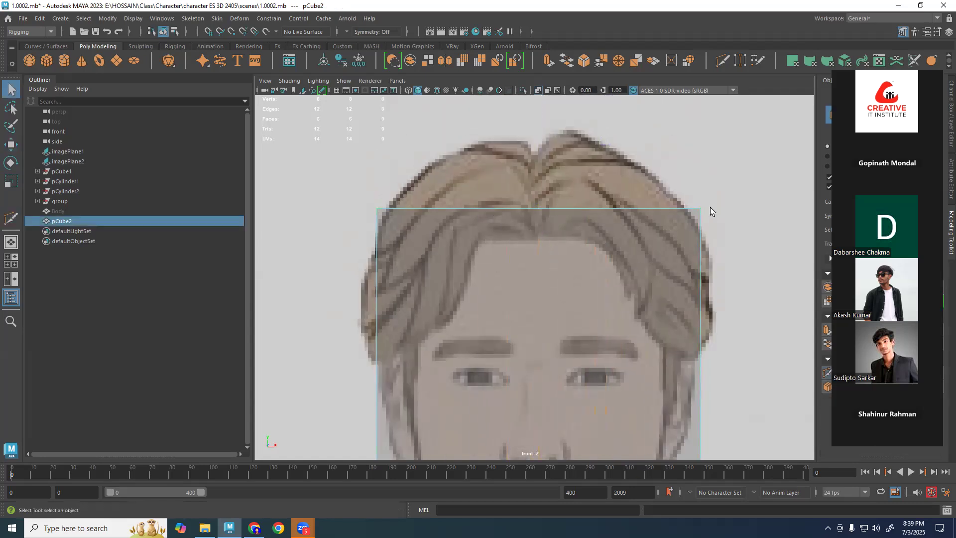
Turn on Object X symmetry and pull the cube's lower corner vertices inward toward the jaw.
{"action": "scroll", "coordinate": [587, 252], "scroll_direction": "down", "scroll_amount": 2}
{"action": "middle_click_drag", "start_coordinate": [597, 296], "coordinate": [588, 99], "text": "alt"}
{"action": "right_click_drag", "start_coordinate": [617, 157], "coordinate": [542, 151]}
{"action": "left_click", "coordinate": [346, 31]}
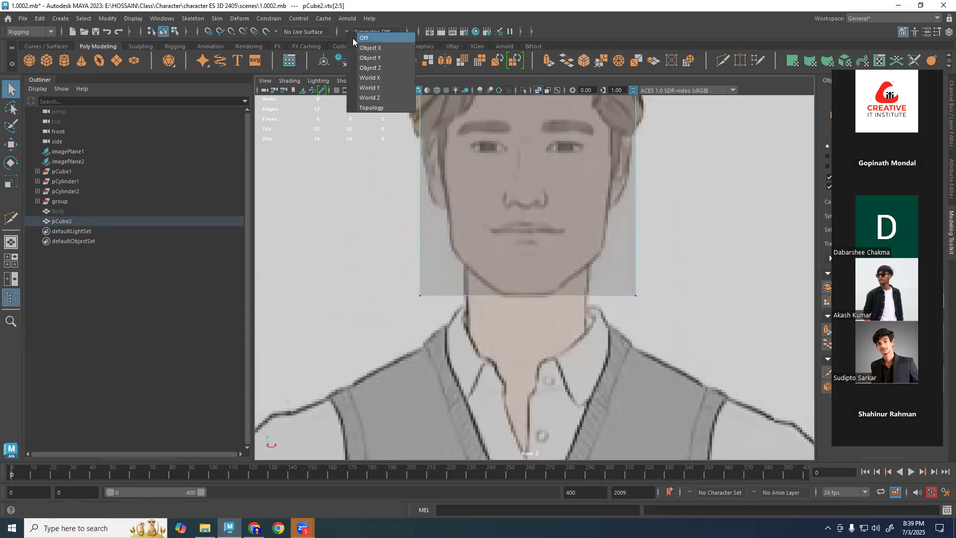
{"action": "left_click", "coordinate": [371, 46]}
{"action": "key", "text": "w"}
{"action": "left_click_drag", "start_coordinate": [668, 295], "coordinate": [643, 295]}
Pull the cube's upper corner vertices in to about X 7.37 and set the lower ones at about X 5.69.
{"action": "middle_click_drag", "start_coordinate": [683, 163], "coordinate": [673, 330], "text": "alt"}
{"action": "left_click_drag", "start_coordinate": [672, 163], "coordinate": [585, 216]}
{"action": "left_click_drag", "start_coordinate": [671, 202], "coordinate": [661, 202]}
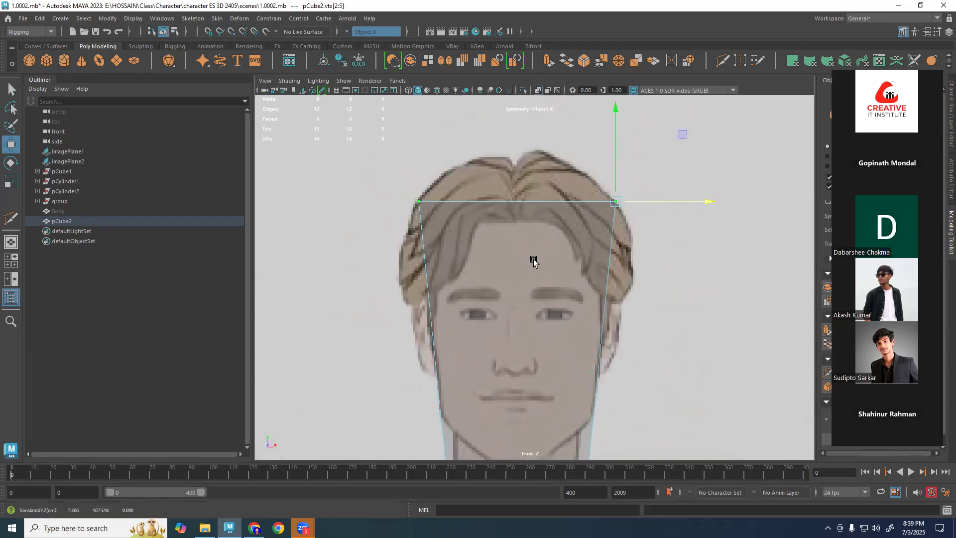
{"action": "middle_click_drag", "start_coordinate": [647, 297], "coordinate": [649, 227], "text": "alt"}
{"action": "left_click_drag", "start_coordinate": [601, 405], "coordinate": [601, 404]}
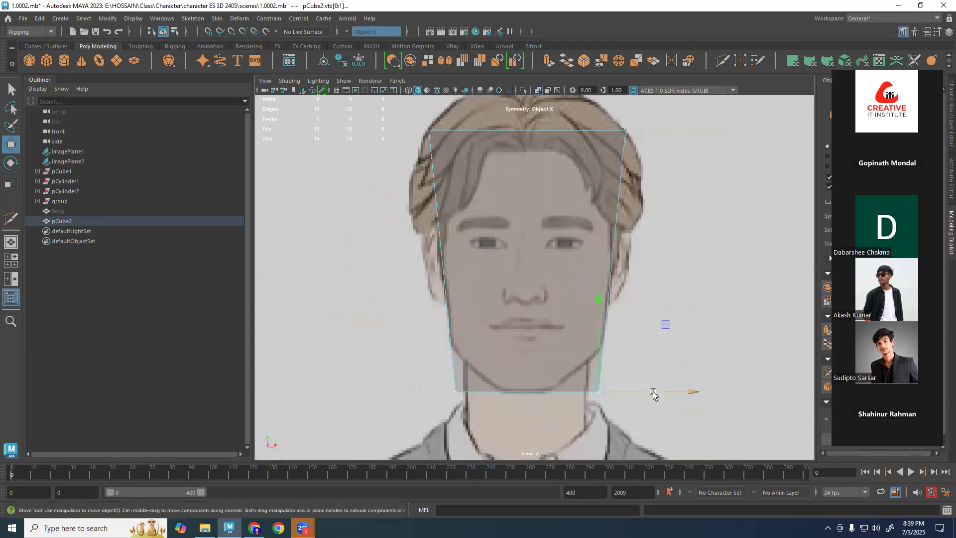
{"action": "left_click_drag", "start_coordinate": [657, 392], "coordinate": [662, 392]}
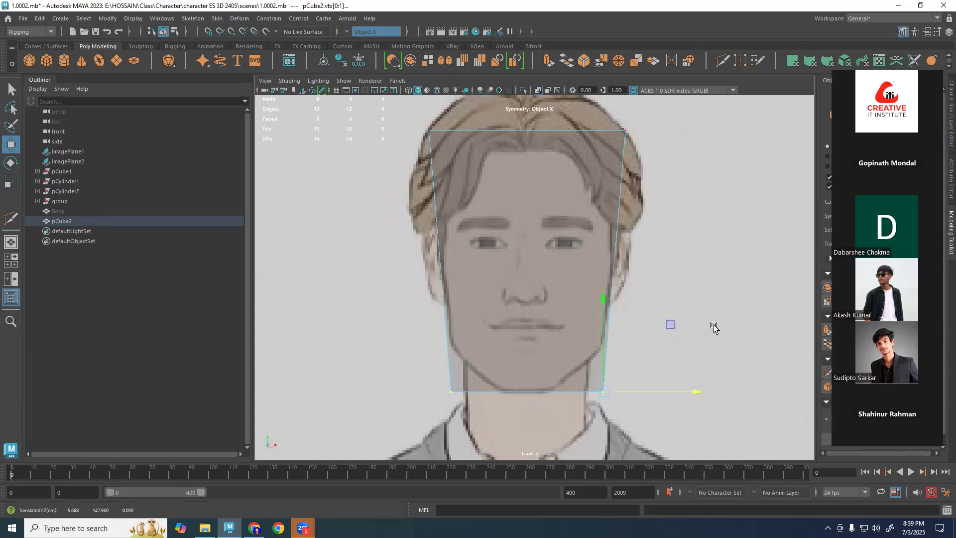
In the side view, shift the cube's upper rear vertices backward and its upper front vertices up and back toward the hairline.
{"action": "key", "text": "space"}
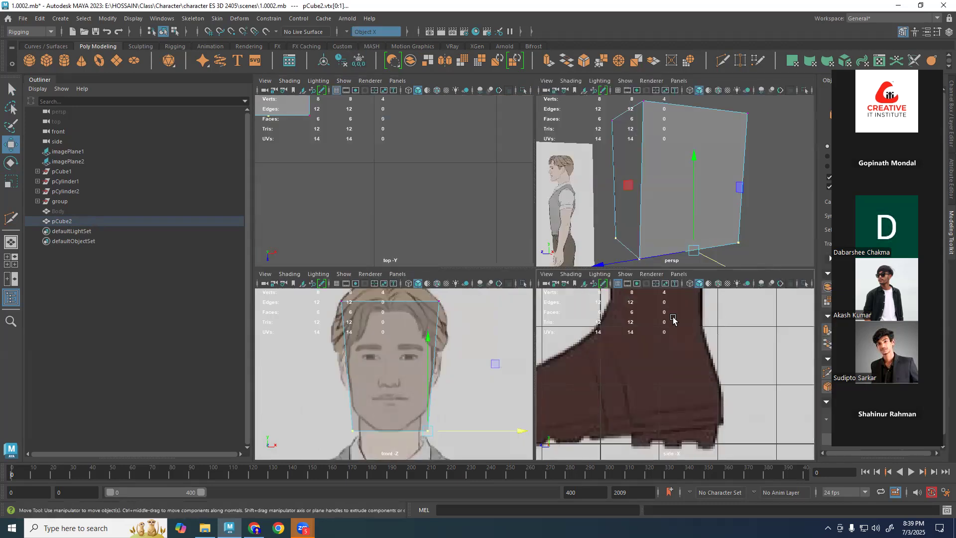
{"action": "key", "text": "space"}
{"action": "scroll", "coordinate": [583, 247], "scroll_direction": "down", "scroll_amount": 8}
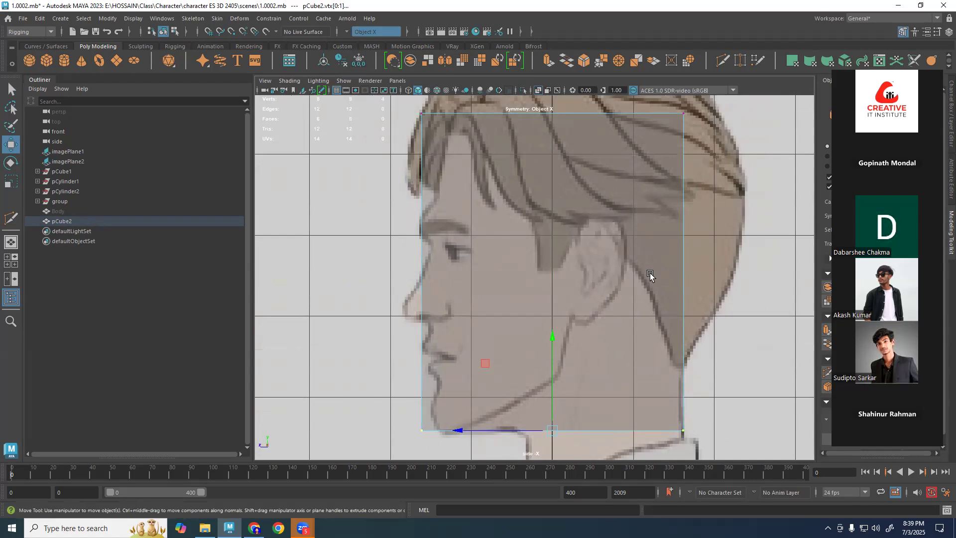
{"action": "left_click_drag", "start_coordinate": [697, 168], "coordinate": [622, 230]}
{"action": "left_click_drag", "start_coordinate": [629, 197], "coordinate": [641, 196]}
{"action": "left_click_drag", "start_coordinate": [427, 236], "coordinate": [482, 169]}
{"action": "left_click_drag", "start_coordinate": [379, 131], "coordinate": [401, 116]}
{"action": "scroll", "coordinate": [457, 205], "scroll_direction": "up", "scroll_amount": 2}
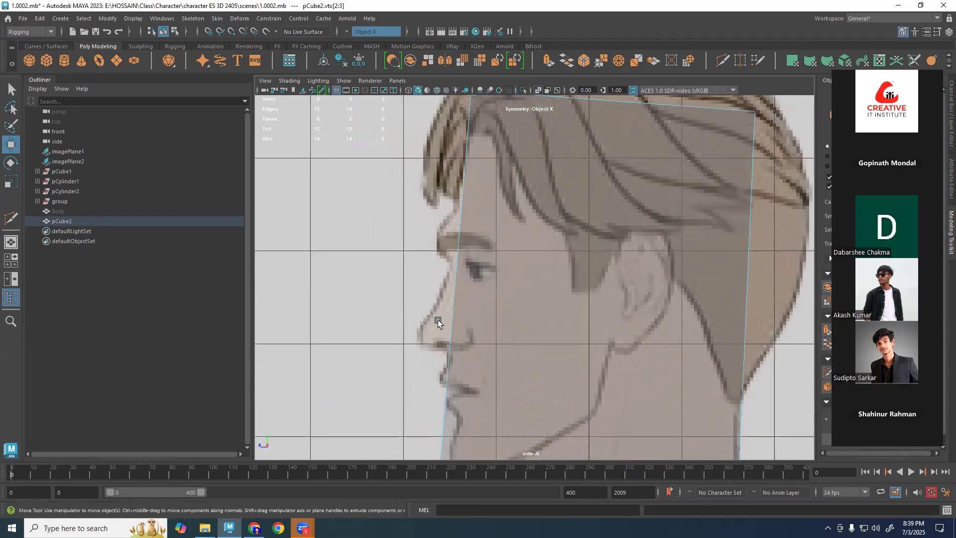
{"action": "middle_click_drag", "start_coordinate": [517, 332], "coordinate": [527, 195], "text": "alt"}
{"action": "left_click_drag", "start_coordinate": [479, 309], "coordinate": [432, 339]}
{"action": "middle_click_drag", "start_coordinate": [461, 134], "coordinate": [453, 232], "text": "alt"}
{"action": "middle_click_drag", "start_coordinate": [533, 141], "coordinate": [529, 240], "text": "alt"}
{"action": "left_click_drag", "start_coordinate": [487, 142], "coordinate": [428, 155]}
Unhide the Body mesh and view it together with the head cube in perspective.
{"action": "key", "text": "space"}
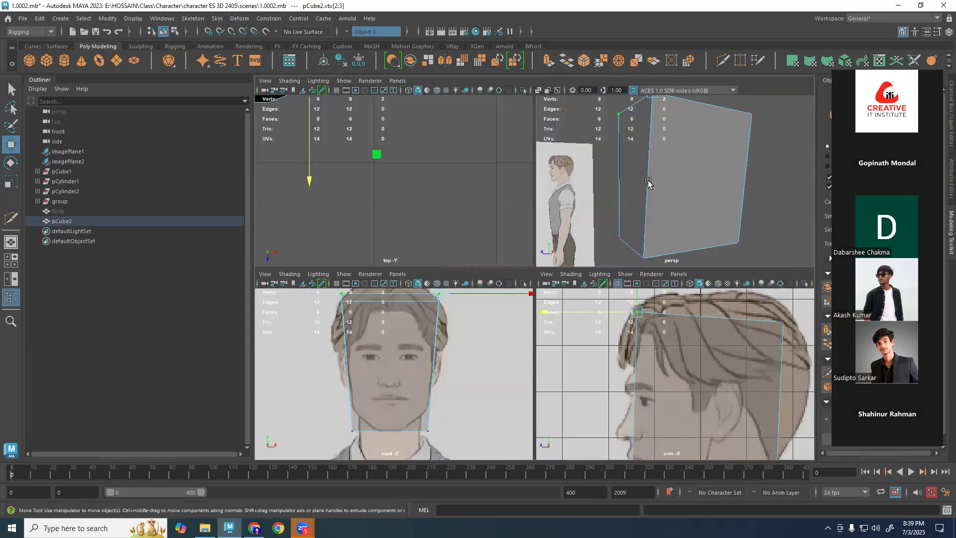
{"action": "key", "text": "space"}
{"action": "left_click_drag", "start_coordinate": [670, 223], "coordinate": [578, 252], "text": "alt"}
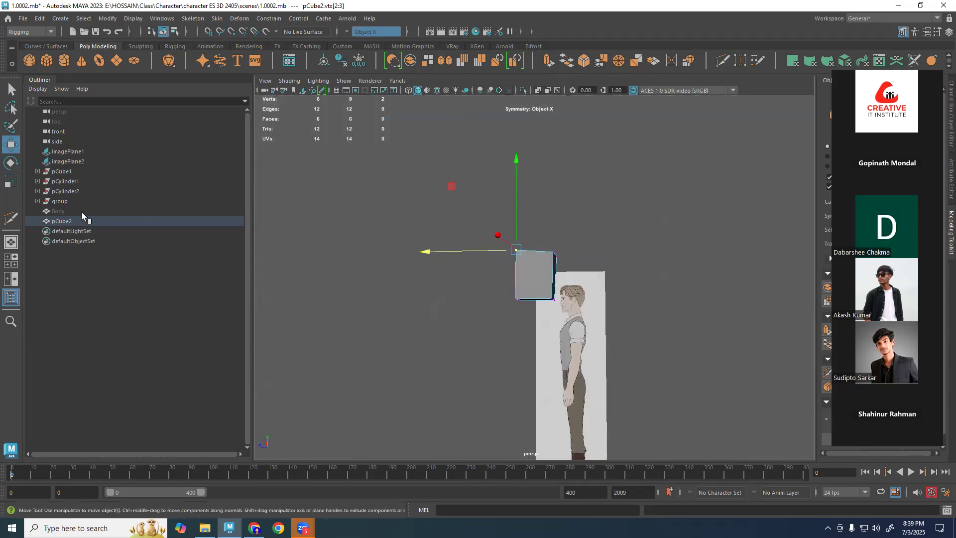
{"action": "left_click", "coordinate": [81, 213]}
{"action": "key", "text": "shift+h"}
{"action": "left_click_drag", "start_coordinate": [636, 342], "coordinate": [745, 340], "text": "alt"}
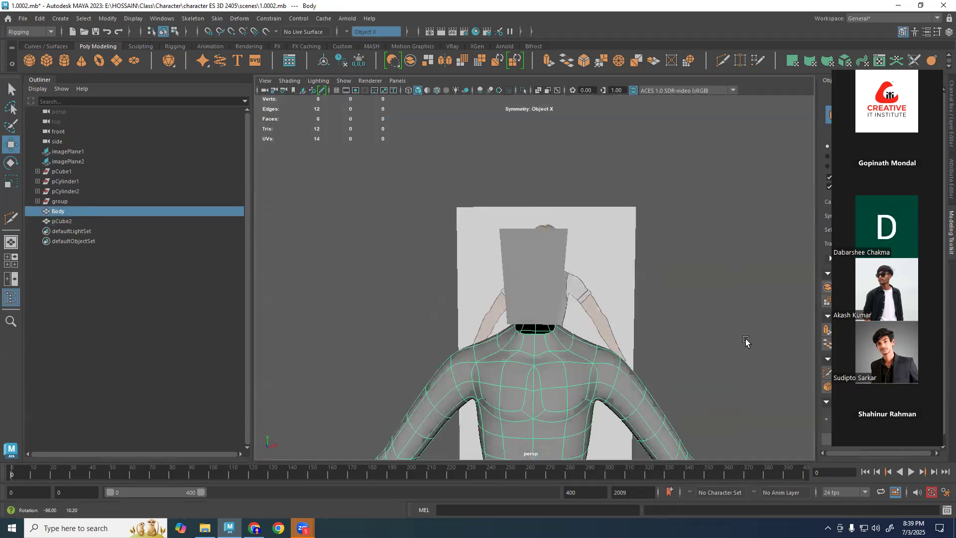
{"action": "scroll", "coordinate": [692, 323], "scroll_direction": "down", "scroll_amount": 5}
{"action": "left_click_drag", "start_coordinate": [526, 320], "coordinate": [448, 381], "text": "alt"}
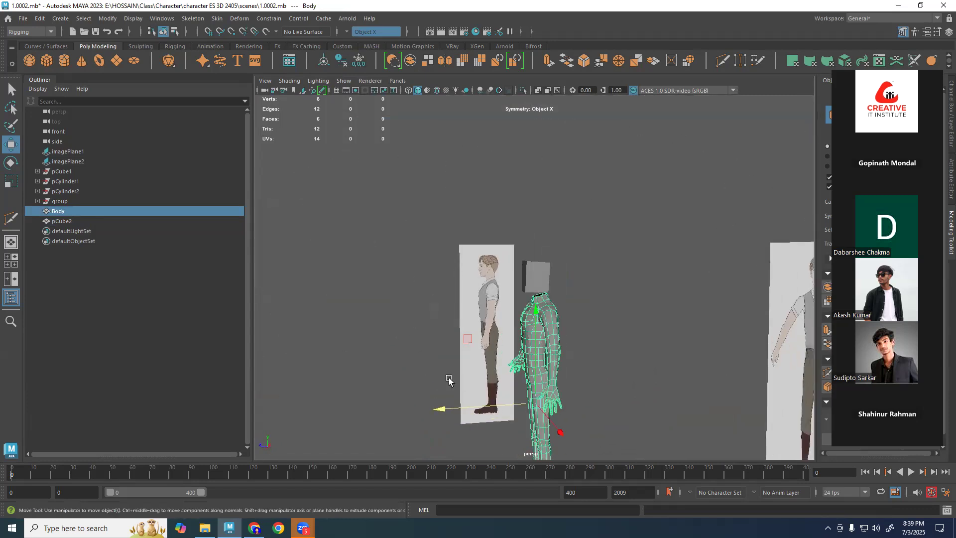
Try to move the Body mesh and the head cube together.
{"action": "left_click", "coordinate": [546, 287], "text": "shift"}
{"action": "middle_click_drag", "start_coordinate": [467, 210], "coordinate": [298, 200]}
{"action": "key", "text": "ctrl+z"}
{"action": "key", "text": "ctrl+z"}
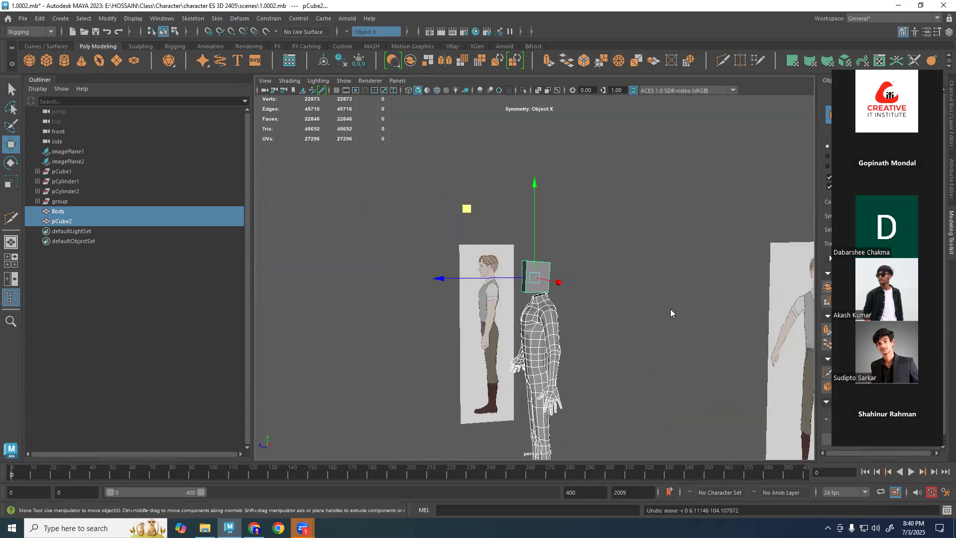
Select only the head cube and preview it smoothed above the body.
{"action": "left_click_drag", "start_coordinate": [513, 398], "coordinate": [542, 365]}
{"action": "left_click", "coordinate": [587, 256]}
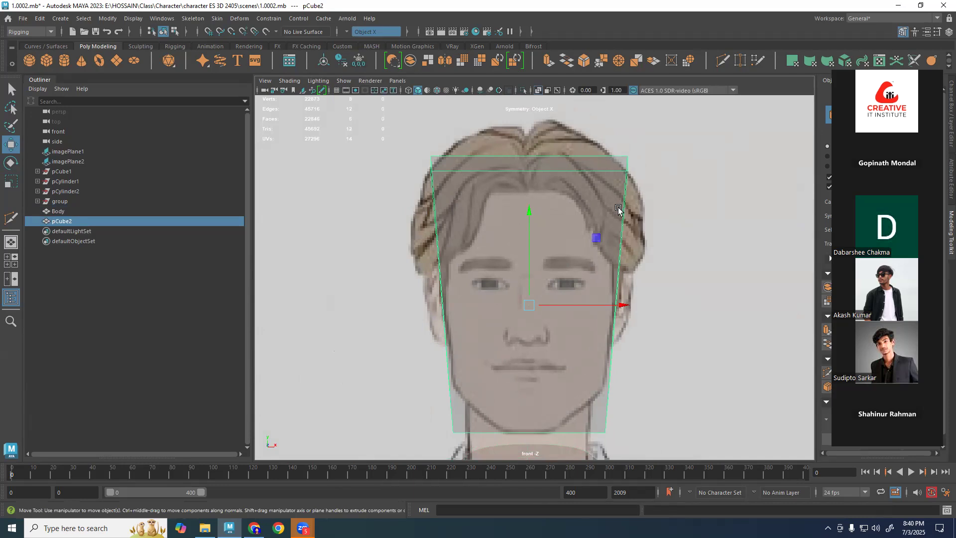
{"action": "key", "text": "space"}
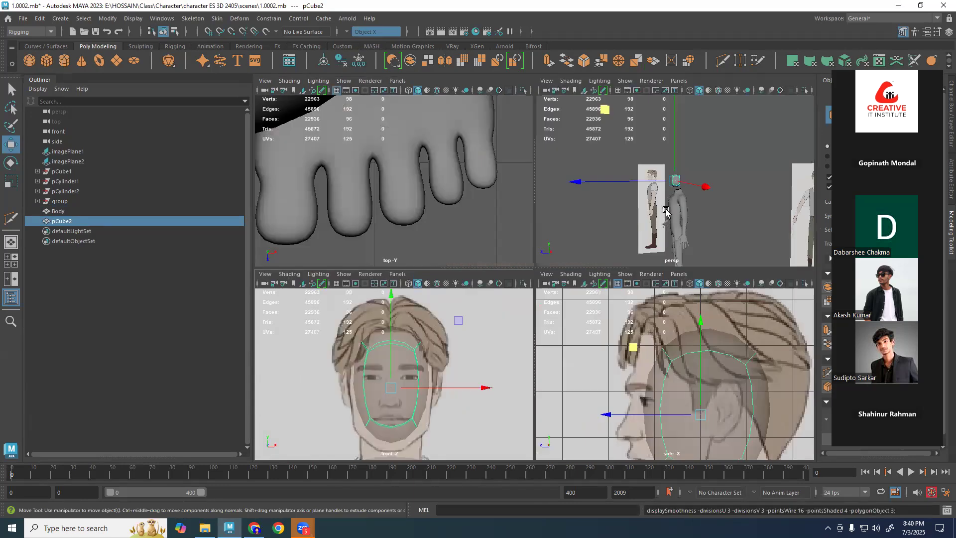
{"action": "key", "text": "space"}
{"action": "left_click_drag", "start_coordinate": [661, 284], "coordinate": [754, 283], "text": "alt"}
{"action": "scroll", "coordinate": [581, 312], "scroll_direction": "up", "scroll_amount": 5}
{"action": "left_click_drag", "start_coordinate": [581, 311], "coordinate": [556, 299], "text": "alt"}
In the side view, move the lower front vertices forward and down and the upper front vertices forward and up to fit the profile.
{"action": "key", "text": "space"}
{"action": "key", "text": "space"}
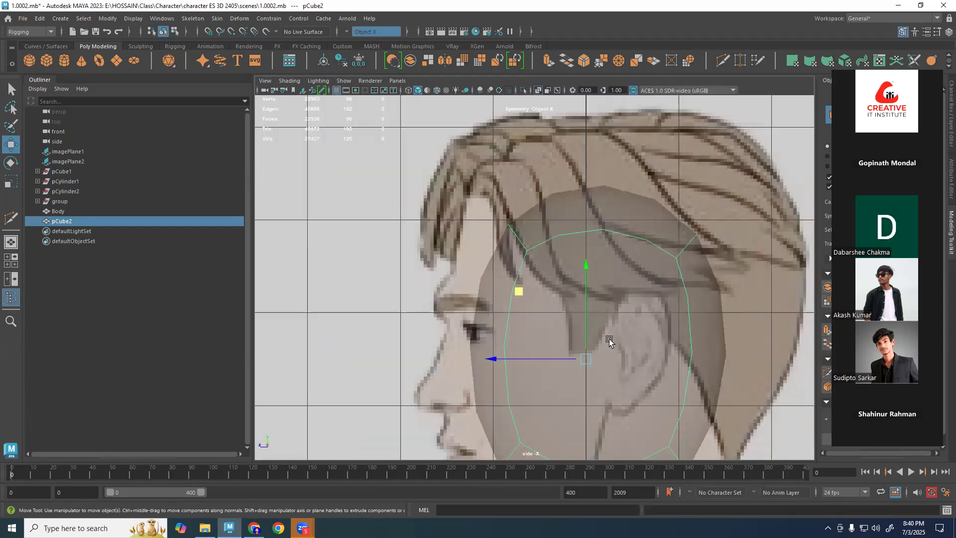
{"action": "scroll", "coordinate": [581, 215], "scroll_direction": "down", "scroll_amount": 2}
{"action": "left_click", "coordinate": [470, 383]}
{"action": "left_click_drag", "start_coordinate": [469, 382], "coordinate": [568, 269]}
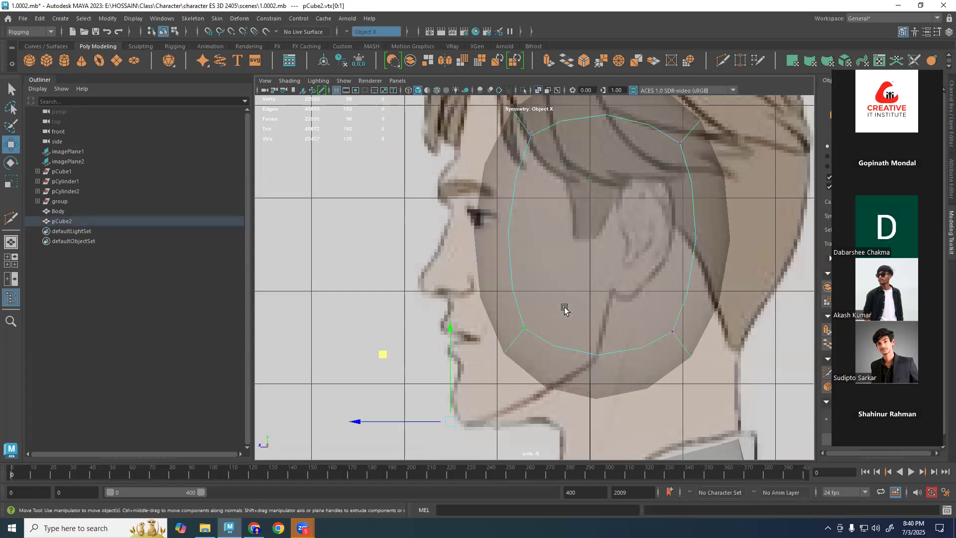
{"action": "middle_click_drag", "start_coordinate": [566, 309], "coordinate": [631, 215], "text": "alt"}
{"action": "left_click_drag", "start_coordinate": [451, 263], "coordinate": [382, 350]}
{"action": "middle_click_drag", "start_coordinate": [733, 159], "coordinate": [655, 355], "text": "alt"}
{"action": "left_click_drag", "start_coordinate": [400, 287], "coordinate": [568, 175]}
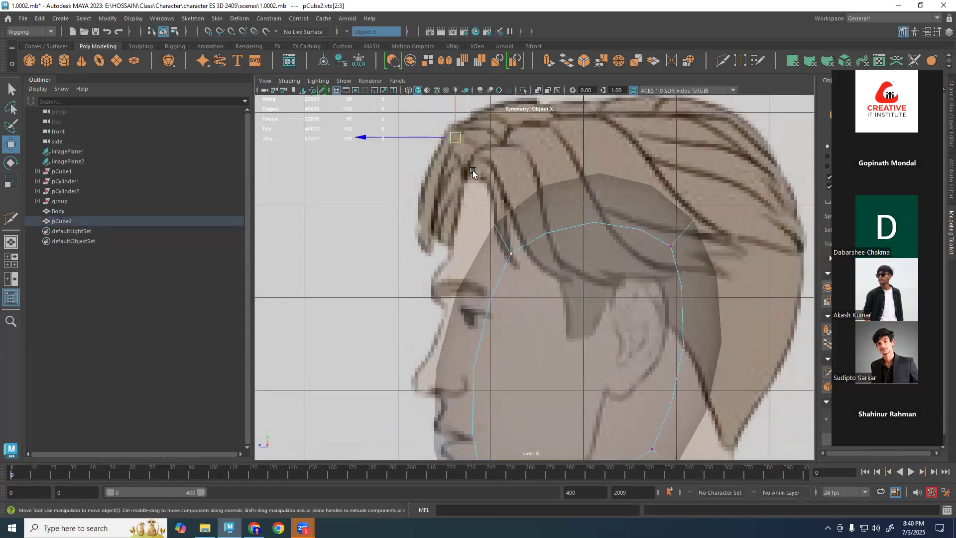
{"action": "middle_click_drag", "start_coordinate": [473, 172], "coordinate": [489, 229], "text": "alt"}
{"action": "left_click_drag", "start_coordinate": [402, 128], "coordinate": [374, 42]}
Move the upper rear vertices up and back to fit the back of the skull, and adjust the lower rear vertices.
{"action": "left_click", "coordinate": [762, 223]}
{"action": "middle_click_drag", "start_coordinate": [774, 275], "coordinate": [617, 245], "text": "alt"}
{"action": "middle_click_drag", "start_coordinate": [547, 126], "coordinate": [680, 99]}
{"action": "left_click_drag", "start_coordinate": [681, 98], "coordinate": [682, 96]}
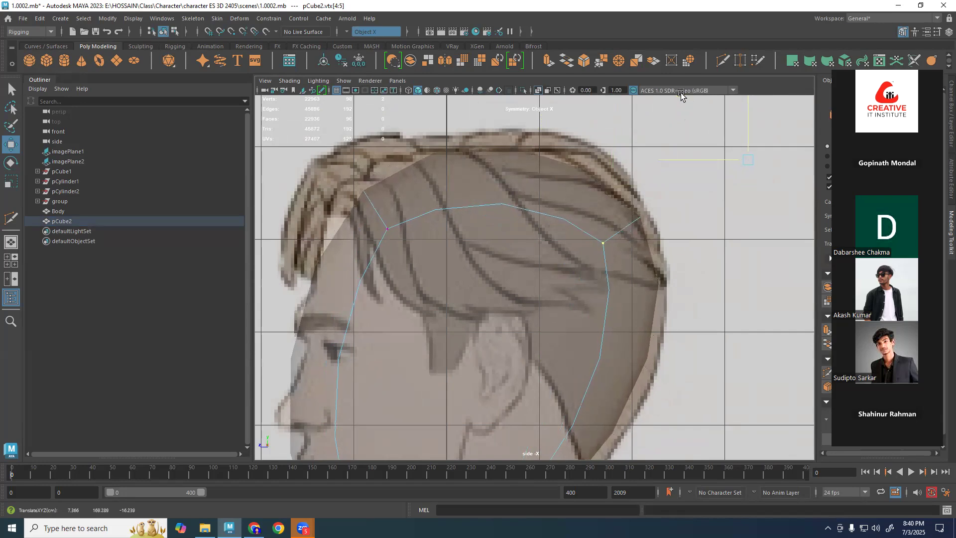
{"action": "middle_click_drag", "start_coordinate": [587, 423], "coordinate": [633, 269], "text": "alt"}
{"action": "left_click_drag", "start_coordinate": [582, 351], "coordinate": [627, 293]}
{"action": "mouse_move", "coordinate": [575, 338]}
{"action": "left_mouse_down"}
{"action": "mouse_move", "coordinate": [566, 291]}
{"action": "mouse_move", "coordinate": [565, 305]}
{"action": "left_mouse_up"}
Nudge the lower front and upper front vertices slightly forward against the side profile.
{"action": "left_click_drag", "start_coordinate": [395, 264], "coordinate": [325, 400]}
{"action": "scroll", "coordinate": [429, 301], "scroll_direction": "down", "scroll_amount": 3}
{"action": "mouse_move", "coordinate": [280, 370]}
{"action": "left_mouse_down"}
{"action": "mouse_move", "coordinate": [272, 389]}
{"action": "mouse_move", "coordinate": [276, 371]}
{"action": "left_mouse_up"}
{"action": "middle_click_drag", "start_coordinate": [480, 222], "coordinate": [492, 308], "text": "alt"}
{"action": "left_click_drag", "start_coordinate": [452, 277], "coordinate": [523, 134]}
{"action": "left_click_drag", "start_coordinate": [359, 99], "coordinate": [353, 98]}
In the front view, move the lower and upper side vertices outward to widen the smoothed head symmetrically.
{"action": "key", "text": "space"}
{"action": "left_click_drag", "start_coordinate": [478, 259], "coordinate": [562, 331]}
{"action": "middle_click_drag", "start_coordinate": [616, 326], "coordinate": [651, 284], "text": "alt"}
{"action": "left_click_drag", "start_coordinate": [651, 284], "coordinate": [577, 368]}
{"action": "left_click_drag", "start_coordinate": [665, 427], "coordinate": [703, 423]}
{"action": "middle_click_drag", "start_coordinate": [719, 228], "coordinate": [708, 352], "text": "alt"}
{"action": "left_click_drag", "start_coordinate": [551, 284], "coordinate": [640, 260]}
{"action": "mouse_move", "coordinate": [683, 177]}
{"action": "left_mouse_down"}
{"action": "mouse_move", "coordinate": [710, 178]}
{"action": "mouse_move", "coordinate": [694, 177]}
{"action": "left_mouse_up"}
{"action": "key", "text": "space"}
{"action": "key", "text": "space"}
{"action": "scroll", "coordinate": [685, 213], "scroll_direction": "down", "scroll_amount": 3}
{"action": "scroll", "coordinate": [647, 242], "scroll_direction": "up", "scroll_amount": 5}
{"action": "left_click_drag", "start_coordinate": [574, 348], "coordinate": [420, 380], "text": "alt"}
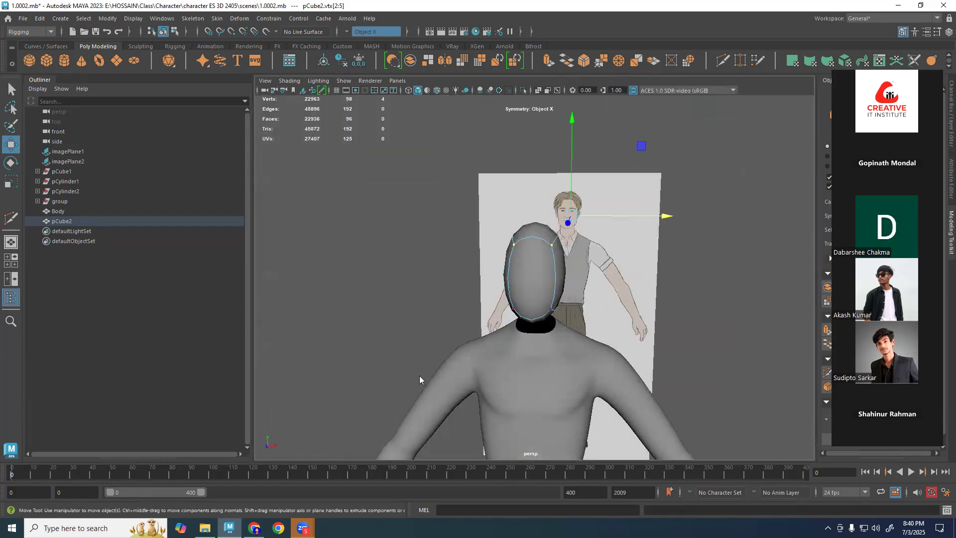
Undo the latest vertex adjustments on the head, checking it in the front and perspective views.
{"action": "key", "text": "space"}
{"action": "key", "text": "space"}
{"action": "key", "text": "ctrl+z"}
{"action": "scroll", "coordinate": [528, 269], "scroll_direction": "down", "scroll_amount": 2}
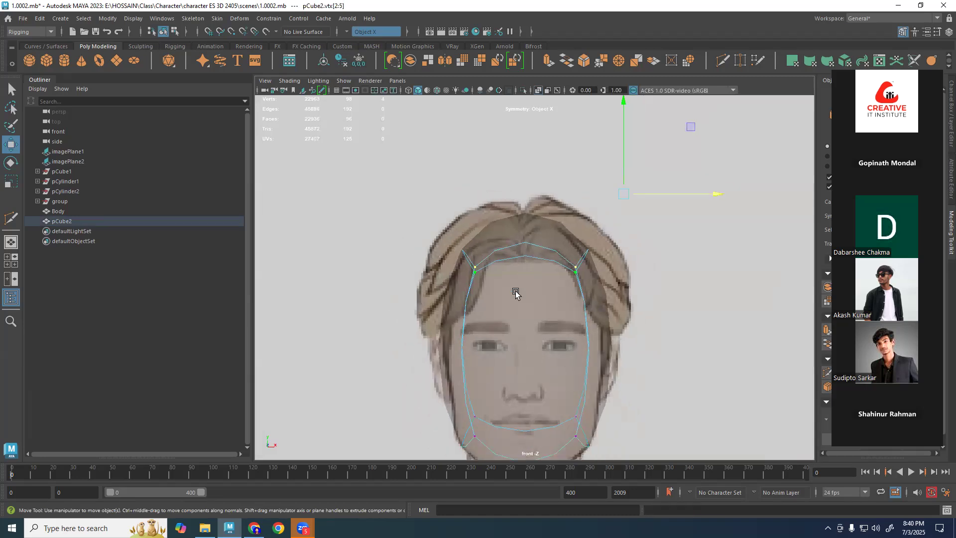
{"action": "key", "text": "space"}
{"action": "key", "text": "space"}
{"action": "key", "text": "space"}
{"action": "key", "text": "space"}
{"action": "left_click_drag", "start_coordinate": [629, 263], "coordinate": [578, 252], "text": "alt"}
{"action": "key", "text": "ctrl+z"}
Try adding a centred vertical edge loop to the unsmoothed head cube with Multi-Cut and preview it smoothed.
{"action": "key", "text": "1"}
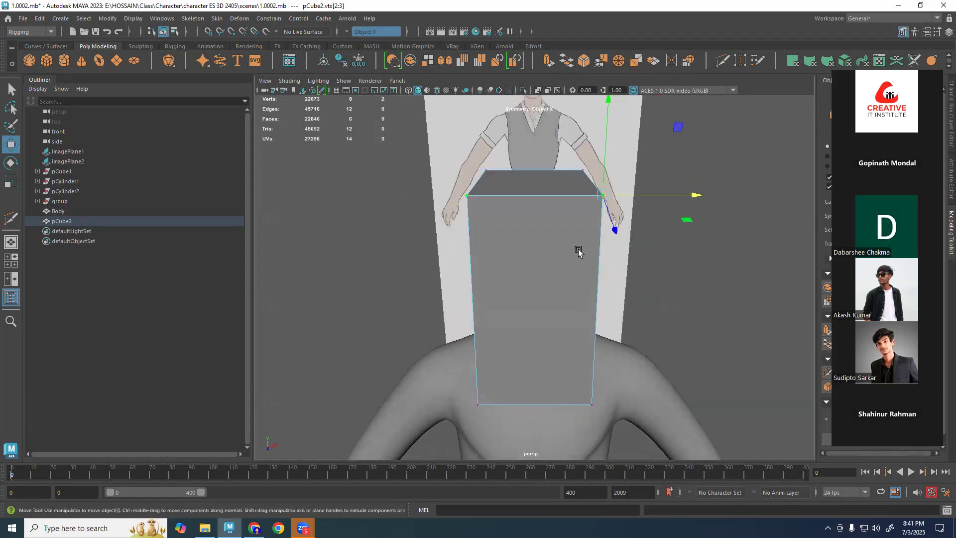
{"action": "key", "text": "ctrl+shift+x"}
{"action": "middle_click", "coordinate": [563, 201], "text": "ctrl"}
{"action": "left_click_drag", "start_coordinate": [570, 294], "coordinate": [556, 301], "text": "alt"}
{"action": "key", "text": "3"}
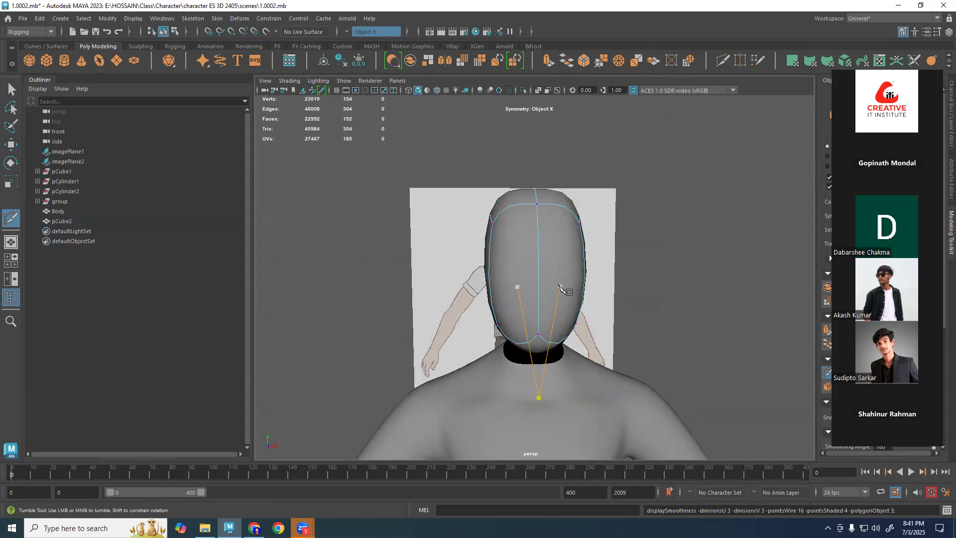
{"action": "key", "text": "ctrl+z"}
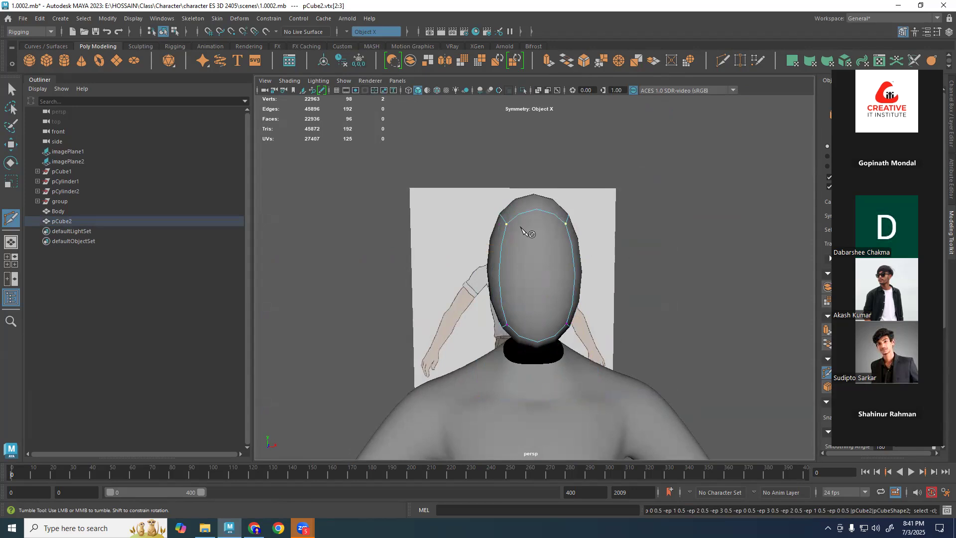
{"action": "key", "text": "q"}
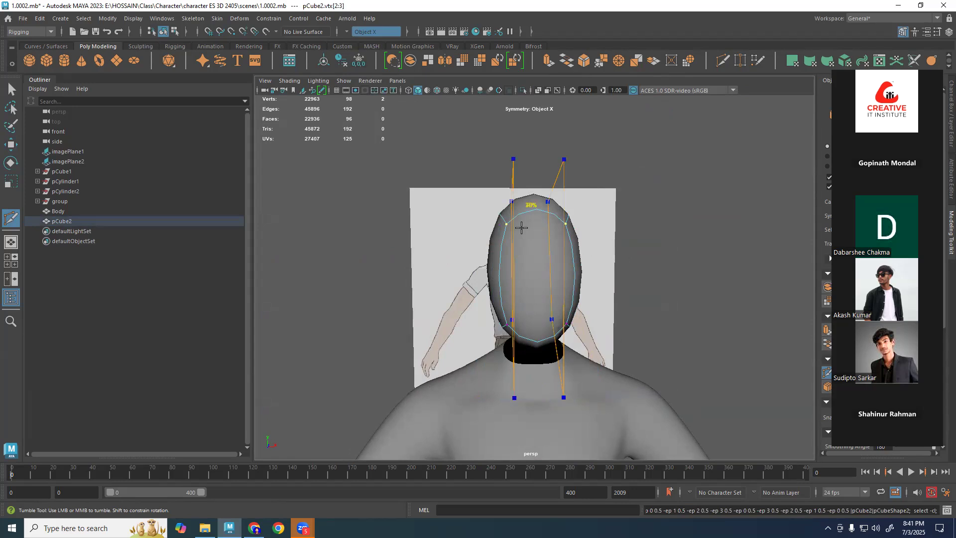
{"action": "right_click_drag", "start_coordinate": [535, 243], "coordinate": [631, 178]}
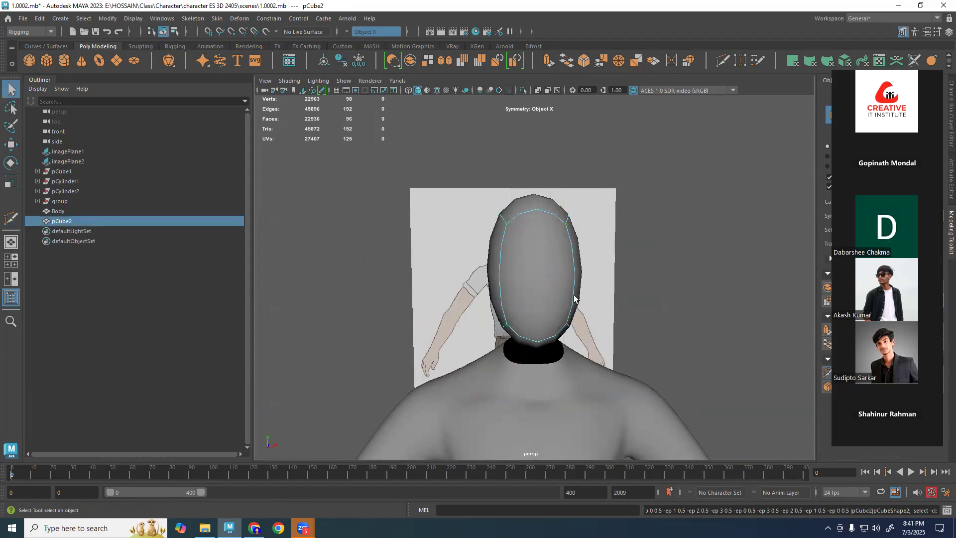
Return the head cube to unsmoothed display and apply Smooth with Divisions 1.
{"action": "key", "text": "1"}
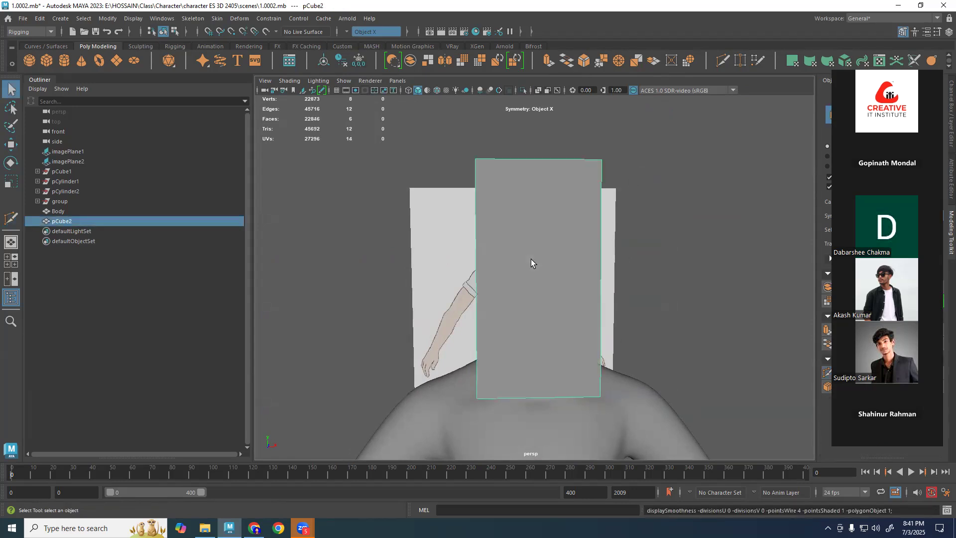
{"action": "left_click", "coordinate": [464, 62]}
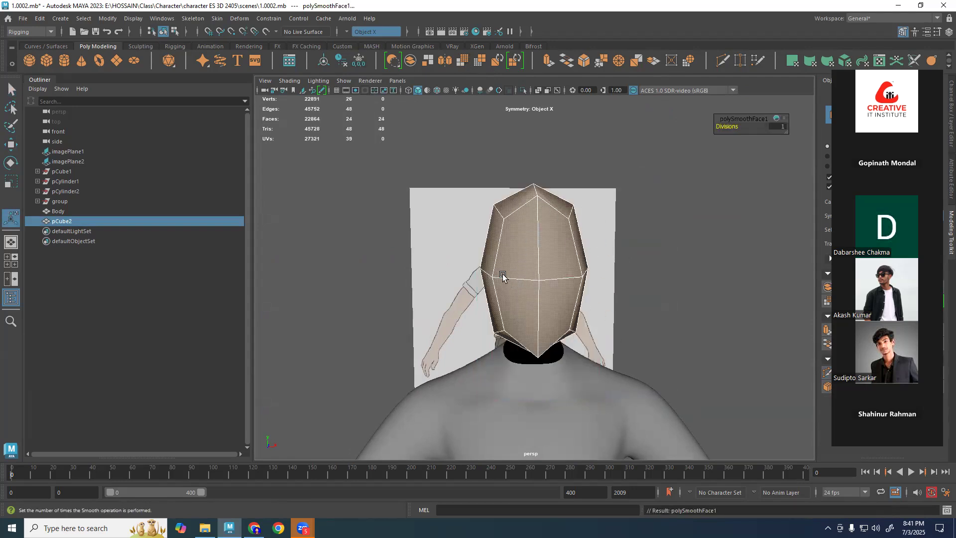
{"action": "key", "text": "space"}
{"action": "key", "text": "space"}
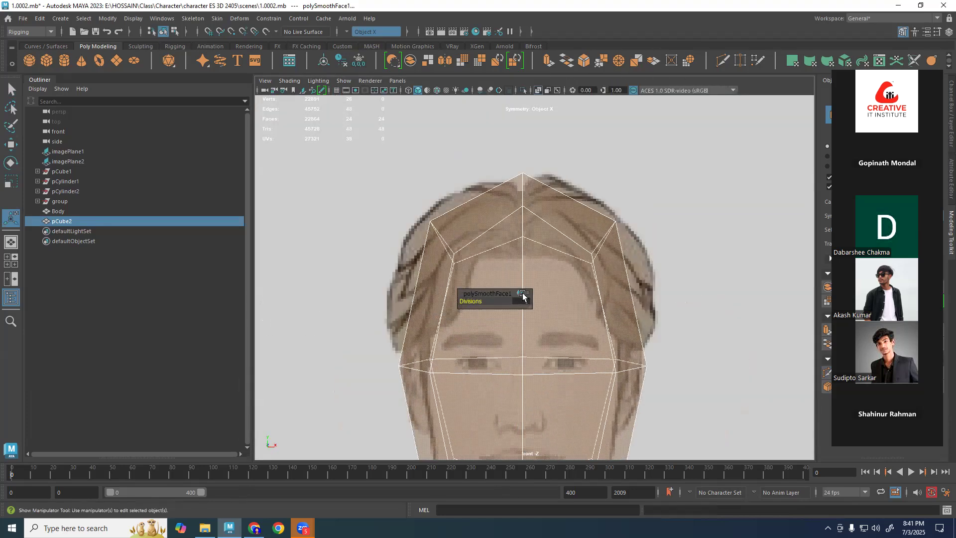
Enter vertex mode on the head cube in the side view and move its lower front vertices backward toward the face profile.
{"action": "scroll", "coordinate": [592, 252], "scroll_direction": "up", "scroll_amount": 5}
{"action": "scroll", "coordinate": [599, 267], "scroll_direction": "down", "scroll_amount": 4}
{"action": "key", "text": "space"}
{"action": "key", "text": "space"}
{"action": "scroll", "coordinate": [613, 260], "scroll_direction": "up", "scroll_amount": 4}
{"action": "right_click_drag", "start_coordinate": [614, 259], "coordinate": [557, 272]}
{"action": "left_click_drag", "start_coordinate": [421, 385], "coordinate": [529, 271]}
{"action": "key", "text": "w"}
{"action": "left_click_drag", "start_coordinate": [409, 269], "coordinate": [433, 272]}
Move the head's eye-level front vertices backward, and its forehead vertices down and back along the side reference's profile.
{"action": "left_click_drag", "start_coordinate": [400, 242], "coordinate": [522, 169]}
{"action": "scroll", "coordinate": [476, 219], "scroll_direction": "up", "scroll_amount": 2}
{"action": "middle_click_drag", "start_coordinate": [476, 220], "coordinate": [503, 290], "text": "alt"}
{"action": "left_click_drag", "start_coordinate": [380, 183], "coordinate": [445, 170]}
{"action": "middle_click_drag", "start_coordinate": [506, 200], "coordinate": [500, 301], "text": "alt"}
{"action": "left_click_drag", "start_coordinate": [460, 225], "coordinate": [567, 121]}
{"action": "middle_click_drag", "start_coordinate": [493, 150], "coordinate": [467, 193], "text": "alt"}
{"action": "left_click_drag", "start_coordinate": [418, 146], "coordinate": [431, 185]}
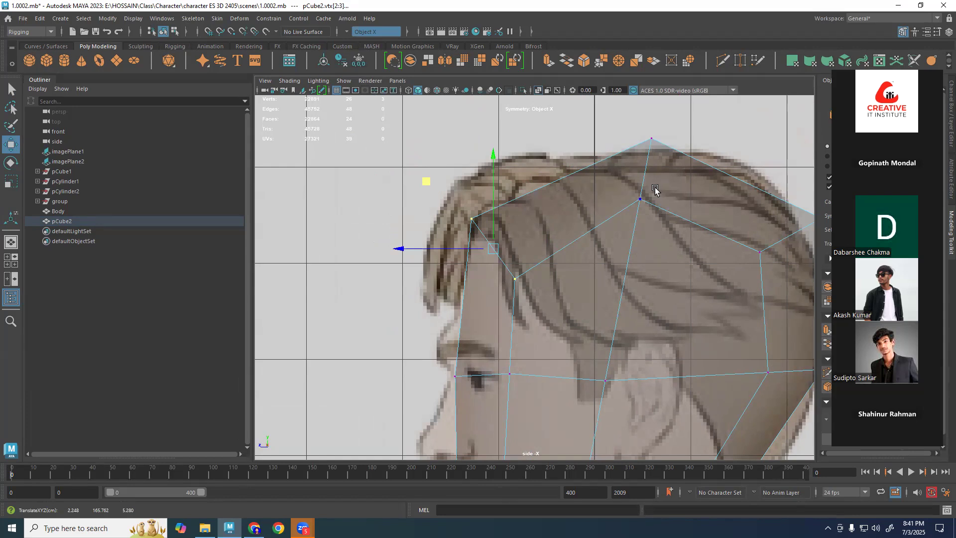
{"action": "scroll", "coordinate": [679, 187], "scroll_direction": "down", "scroll_amount": 4}
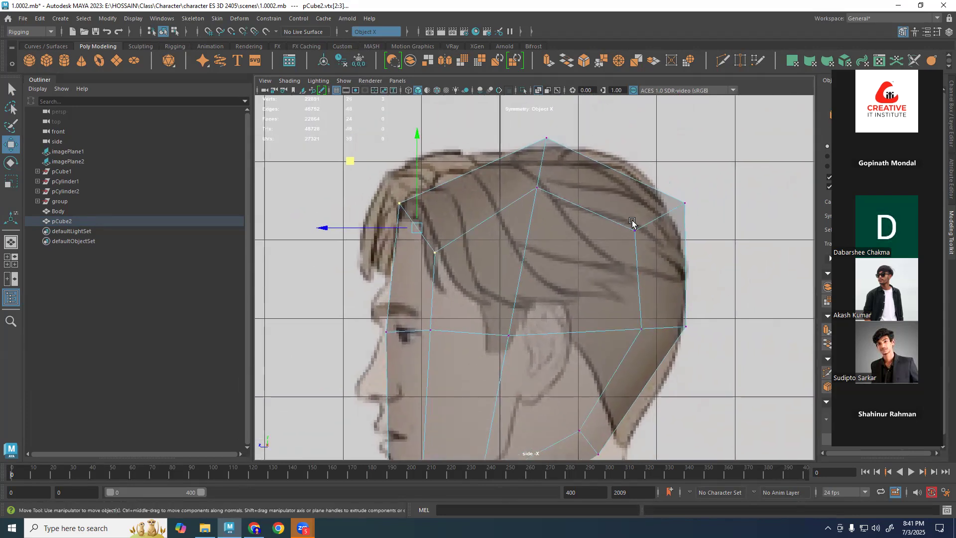
Capture the side view around the head as a screenshot and sketch the outer hair outline on it in red.
{"action": "key", "text": "Print"}
{"action": "left_click_drag", "start_coordinate": [764, 135], "coordinate": [265, 526]}
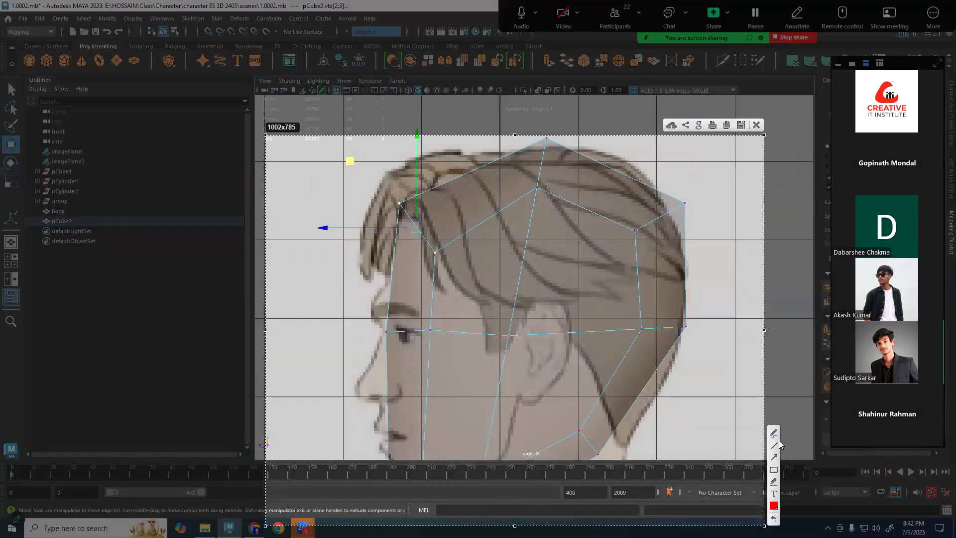
{"action": "left_click_drag", "start_coordinate": [387, 276], "coordinate": [391, 263]}
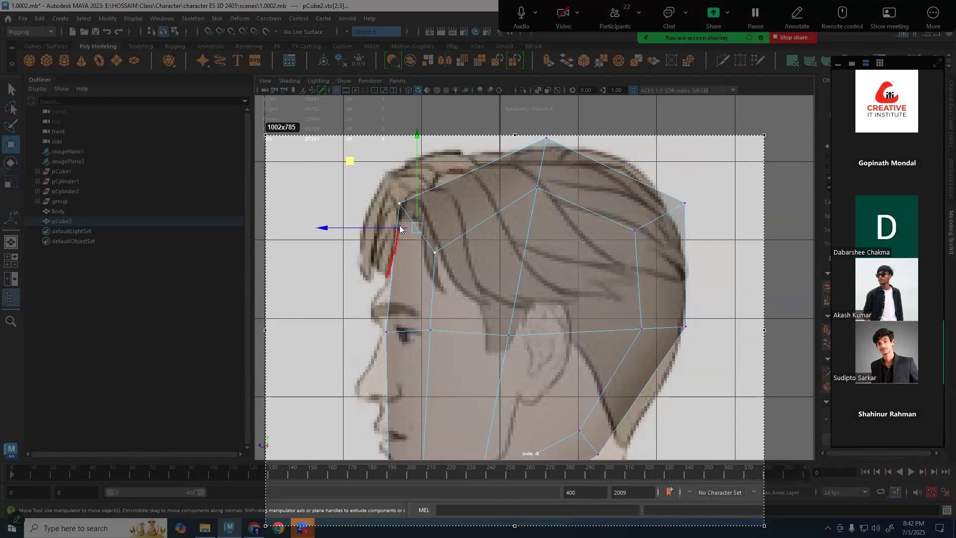
{"action": "left_click_drag", "start_coordinate": [437, 158], "coordinate": [585, 148]}
{"action": "left_click_drag", "start_coordinate": [645, 178], "coordinate": [645, 176]}
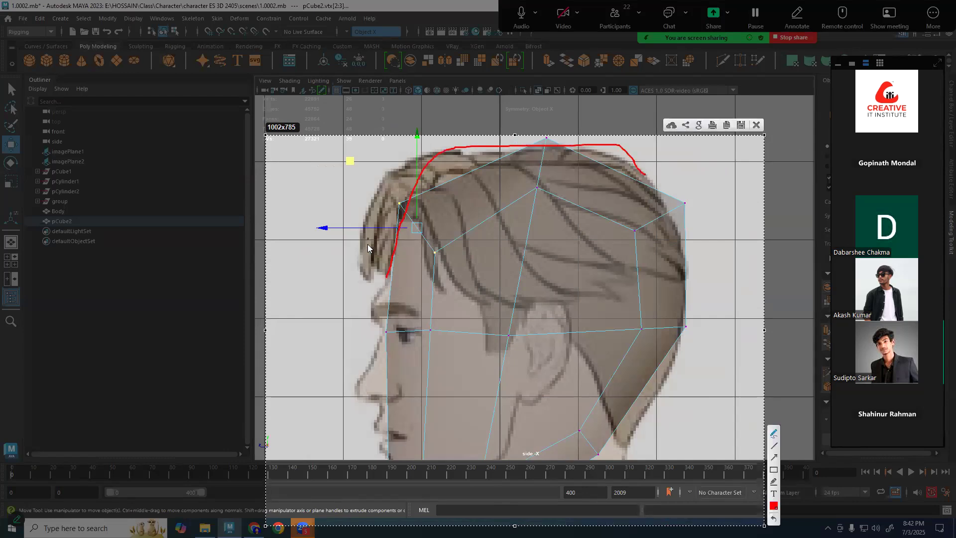
Set the annotation colour to light cyan, sketch the skull curve beneath the hair, and close the screenshot overlay.
{"action": "left_click", "coordinate": [773, 506]}
{"action": "left_click", "coordinate": [711, 391]}
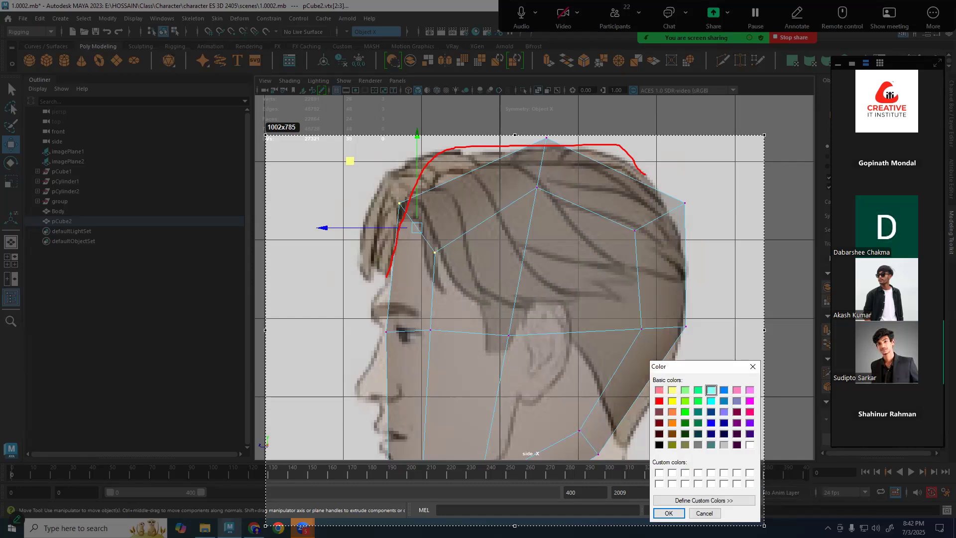
{"action": "left_click", "coordinate": [669, 514]}
{"action": "left_click_drag", "start_coordinate": [387, 270], "coordinate": [396, 246]}
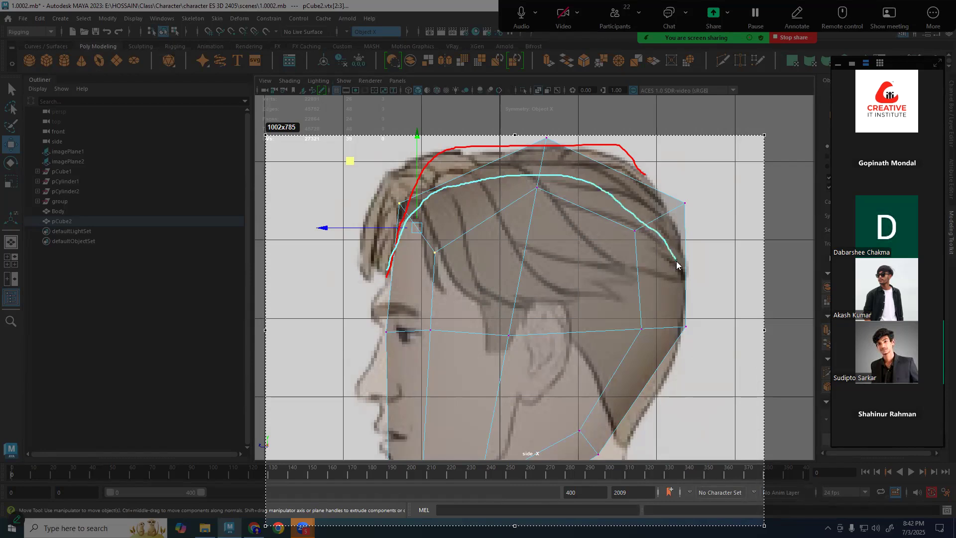
{"action": "left_click_drag", "start_coordinate": [681, 282], "coordinate": [682, 283]}
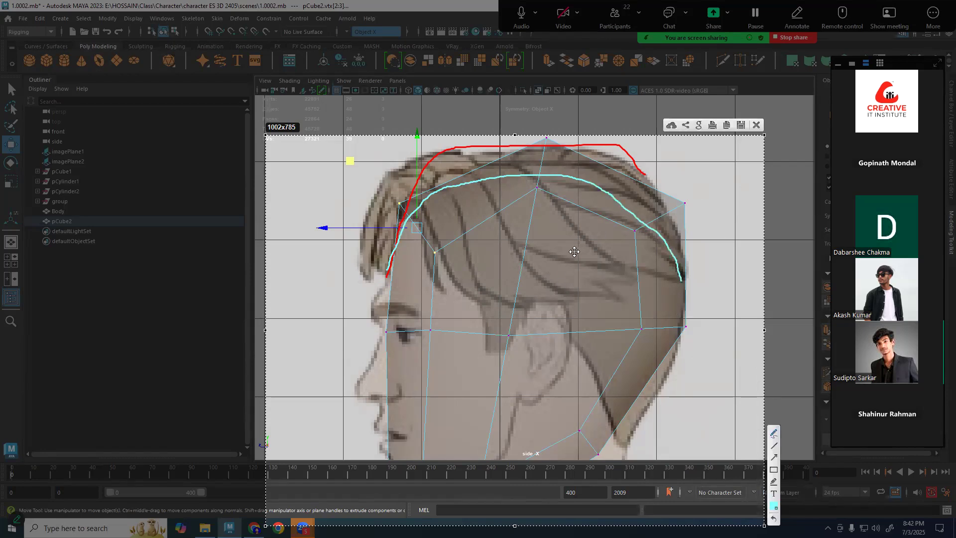
{"action": "key", "text": "Escape"}
Lower the head's top-centre vertices and reposition the upper back vertices to follow the skull curve inside the hair.
{"action": "middle_click_drag", "start_coordinate": [602, 212], "coordinate": [593, 297], "text": "alt"}
{"action": "mouse_move", "coordinate": [530, 306]}
{"action": "middle_mouse_down", "text": "alt"}
{"action": "mouse_move", "coordinate": [614, 180]}
{"action": "mouse_move", "coordinate": [579, 225]}
{"action": "middle_mouse_up", "text": "alt"}
{"action": "middle_click_drag", "start_coordinate": [597, 259], "coordinate": [590, 254], "text": "alt"}
{"action": "left_click_drag", "start_coordinate": [549, 212], "coordinate": [622, 105]}
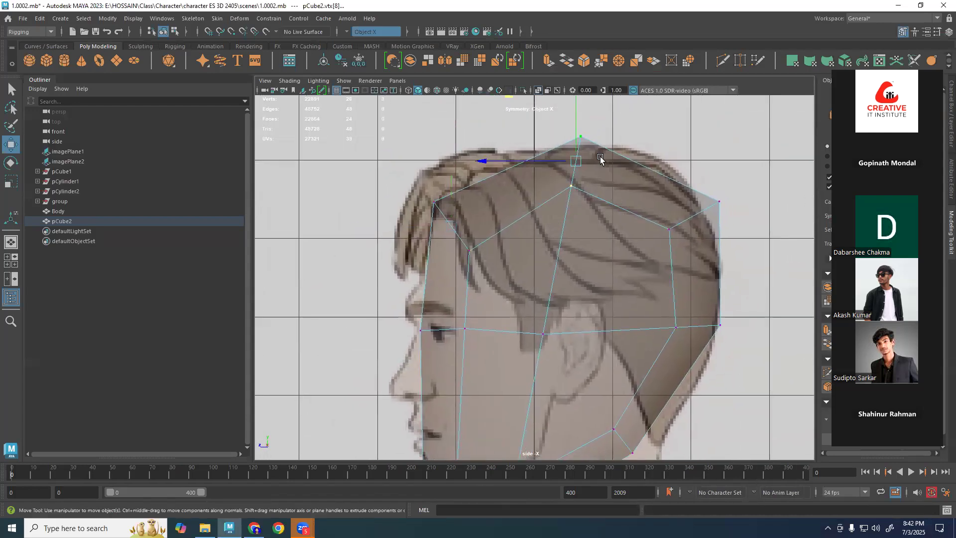
{"action": "scroll", "coordinate": [508, 129], "scroll_direction": "down", "scroll_amount": 2}
{"action": "left_click_drag", "start_coordinate": [500, 119], "coordinate": [491, 137]}
{"action": "left_click_drag", "start_coordinate": [585, 273], "coordinate": [701, 187]}
{"action": "mouse_move", "coordinate": [602, 160]}
{"action": "middle_mouse_down"}
{"action": "mouse_move", "coordinate": [582, 168]}
{"action": "mouse_move", "coordinate": [590, 167]}
{"action": "middle_mouse_up"}
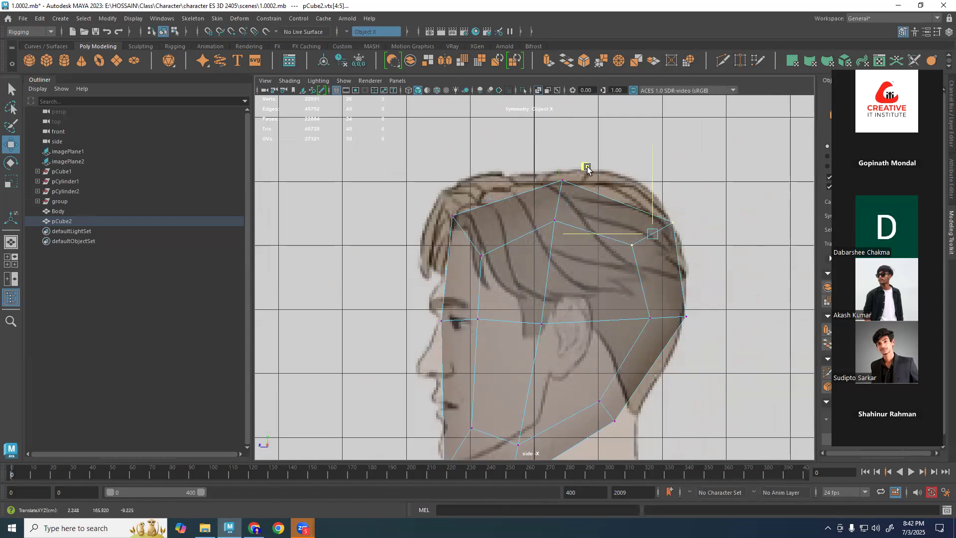
Adjust the eye-level back vertices and raise the middle jaw vertices of the head in the side view.
{"action": "middle_click_drag", "start_coordinate": [692, 274], "coordinate": [700, 194], "text": "alt"}
{"action": "left_click_drag", "start_coordinate": [628, 267], "coordinate": [740, 208]}
{"action": "left_click_drag", "start_coordinate": [610, 172], "coordinate": [604, 175]}
{"action": "middle_click_drag", "start_coordinate": [582, 383], "coordinate": [614, 339], "text": "alt"}
{"action": "left_click_drag", "start_coordinate": [530, 395], "coordinate": [601, 294]}
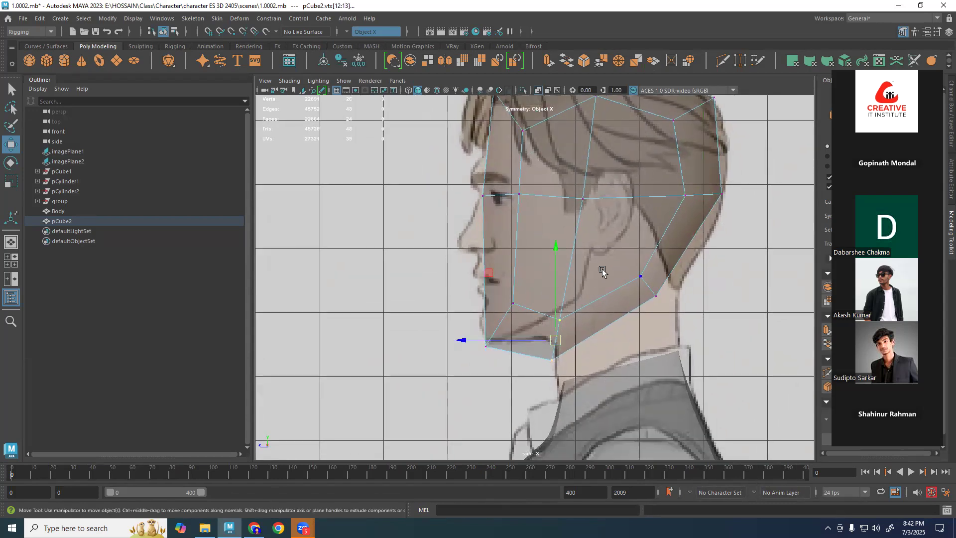
{"action": "left_click_drag", "start_coordinate": [556, 274], "coordinate": [565, 231]}
Move the lower back vertices forward and up so the underside slopes from the back of the head to the jaw.
{"action": "middle_click_drag", "start_coordinate": [616, 266], "coordinate": [570, 309], "text": "alt"}
{"action": "left_click_drag", "start_coordinate": [658, 272], "coordinate": [572, 345]}
{"action": "left_click_drag", "start_coordinate": [537, 265], "coordinate": [498, 230]}
{"action": "middle_click_drag", "start_coordinate": [678, 286], "coordinate": [676, 303], "text": "alt"}
{"action": "left_click_drag", "start_coordinate": [497, 249], "coordinate": [505, 253]}
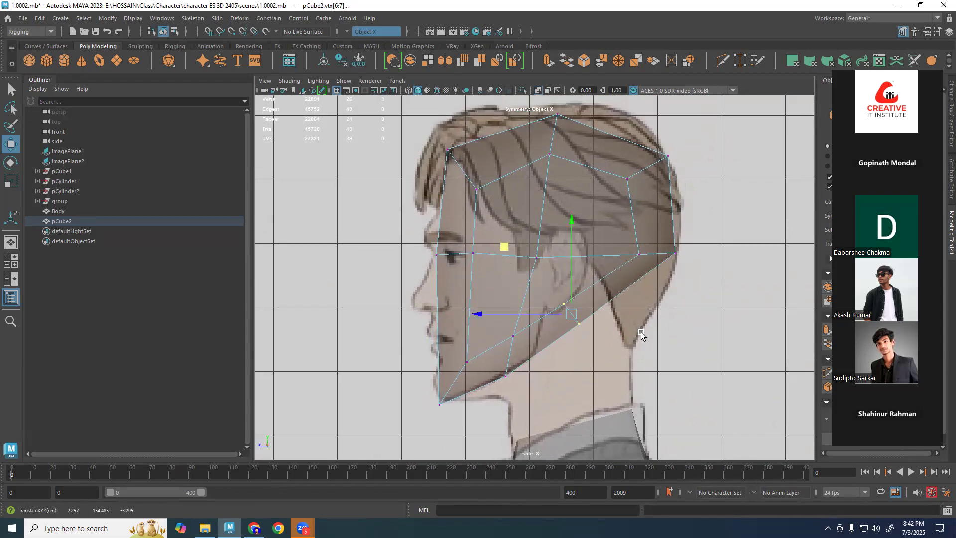
Fine-tune the position of the forehead's upper vertices against the side reference.
{"action": "middle_click_drag", "start_coordinate": [689, 305], "coordinate": [688, 362], "text": "alt"}
{"action": "middle_click_drag", "start_coordinate": [536, 267], "coordinate": [538, 302], "text": "alt"}
{"action": "left_click_drag", "start_coordinate": [433, 308], "coordinate": [516, 171]}
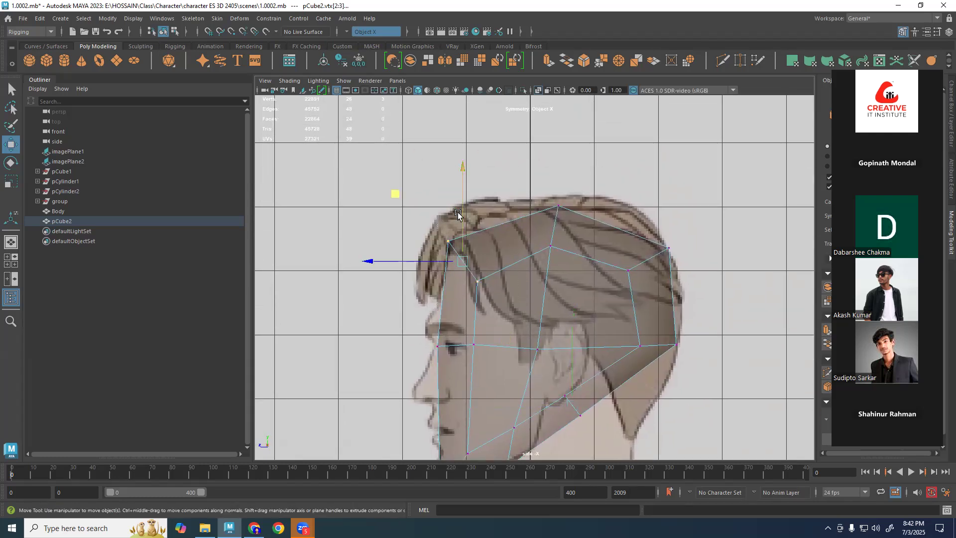
{"action": "left_click_drag", "start_coordinate": [395, 194], "coordinate": [396, 193]}
{"action": "middle_click_drag", "start_coordinate": [526, 319], "coordinate": [499, 231], "text": "alt"}
{"action": "left_click", "coordinate": [487, 341]}
In the front view, move the upper side vertices of the head outward symmetrically toward the hair outline.
{"action": "key", "text": "space"}
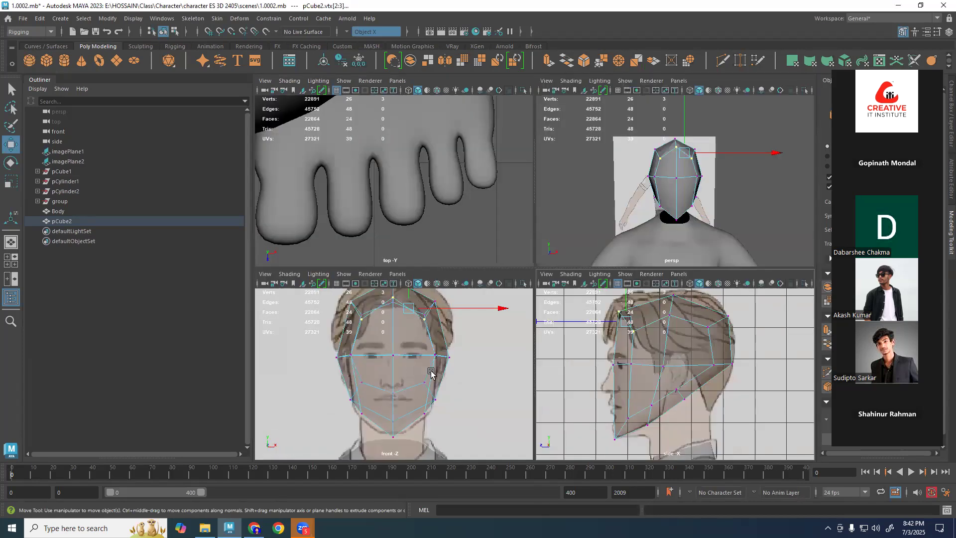
{"action": "key", "text": "space"}
{"action": "middle_click_drag", "start_coordinate": [616, 404], "coordinate": [615, 428], "text": "alt"}
{"action": "left_click_drag", "start_coordinate": [653, 214], "coordinate": [586, 272]}
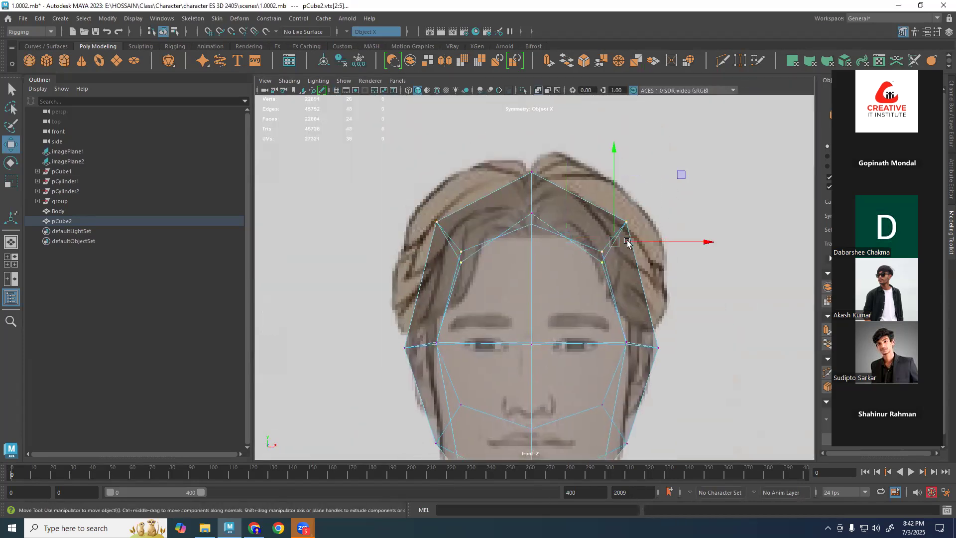
{"action": "left_click_drag", "start_coordinate": [657, 243], "coordinate": [678, 240]}
Move the eye-level side vertices inward and the jaw side vertices slightly outward to match the front reference.
{"action": "middle_click_drag", "start_coordinate": [692, 317], "coordinate": [690, 259], "text": "alt"}
{"action": "left_click_drag", "start_coordinate": [690, 260], "coordinate": [602, 307]}
{"action": "left_click_drag", "start_coordinate": [702, 288], "coordinate": [688, 286]}
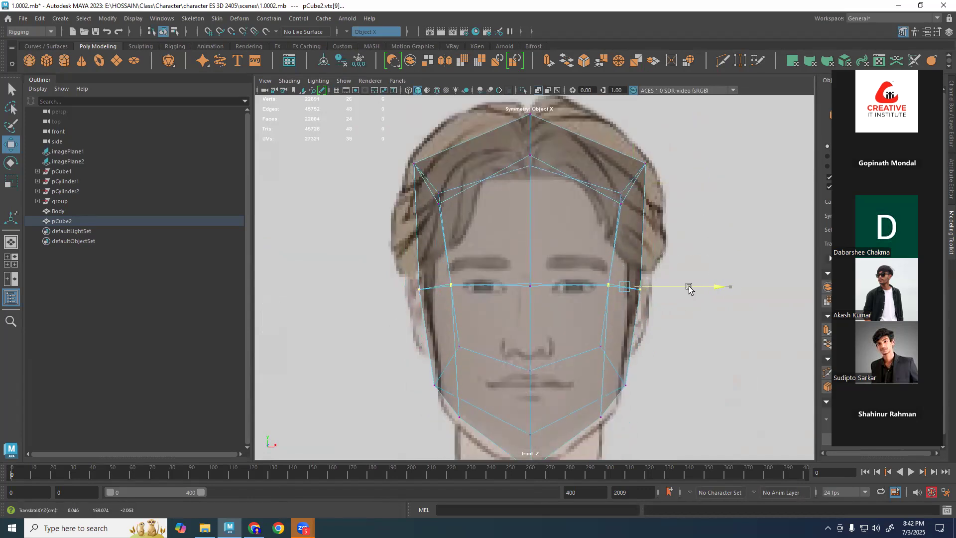
{"action": "middle_click_drag", "start_coordinate": [700, 305], "coordinate": [698, 252], "text": "alt"}
{"action": "left_click_drag", "start_coordinate": [698, 250], "coordinate": [586, 335]}
{"action": "left_click_drag", "start_coordinate": [668, 299], "coordinate": [674, 297]}
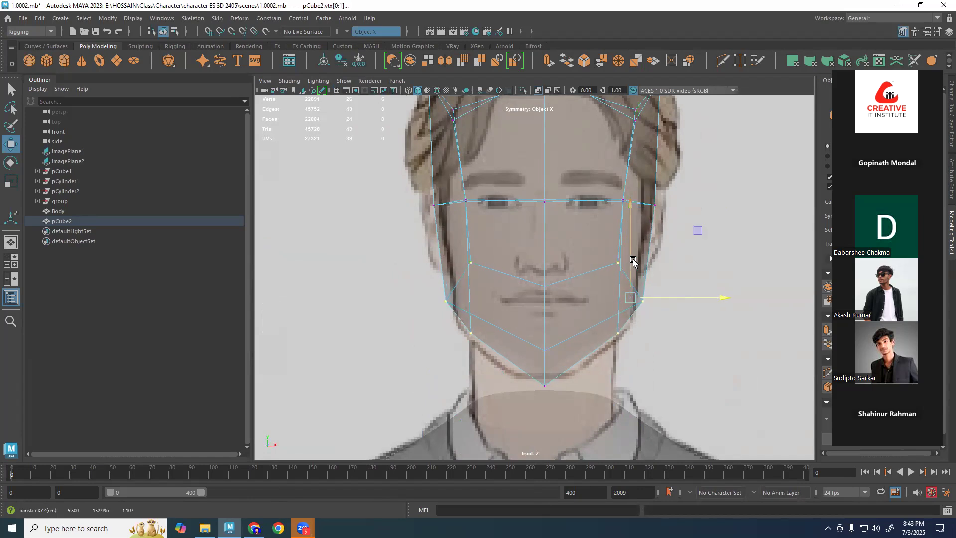
Lower the selected jaw vertices slightly in the front view and check their fit in the side view.
{"action": "key", "text": "space"}
{"action": "key", "text": "space"}
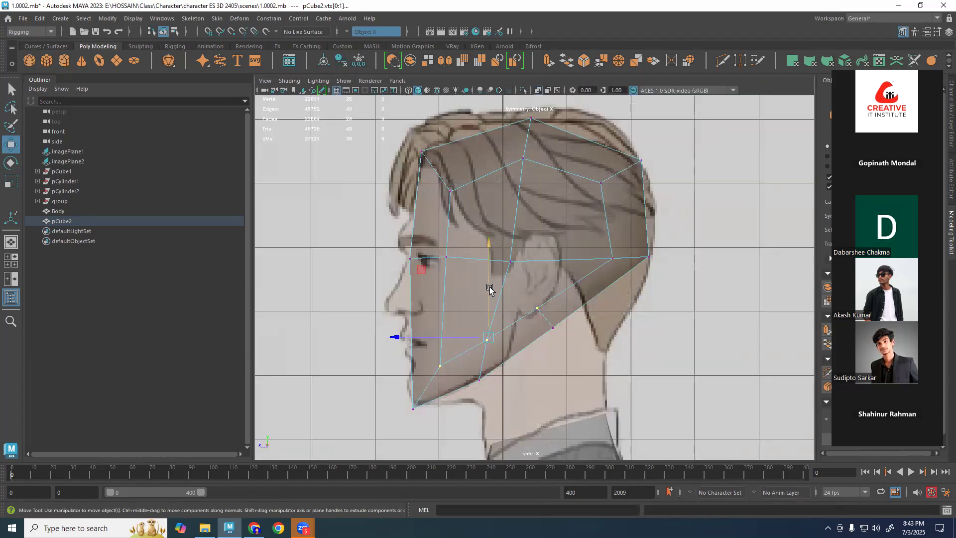
{"action": "left_click_drag", "start_coordinate": [489, 287], "coordinate": [539, 385]}
{"action": "key", "text": "space"}
{"action": "key", "text": "ctrl+z"}
{"action": "middle_click_drag", "start_coordinate": [676, 366], "coordinate": [679, 374]}
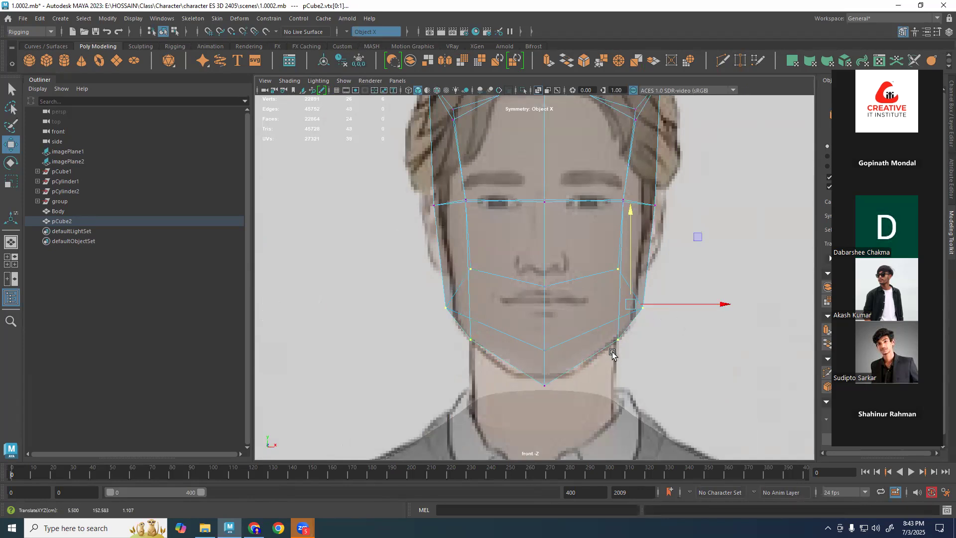
{"action": "key", "text": "space"}
{"action": "key", "text": "space"}
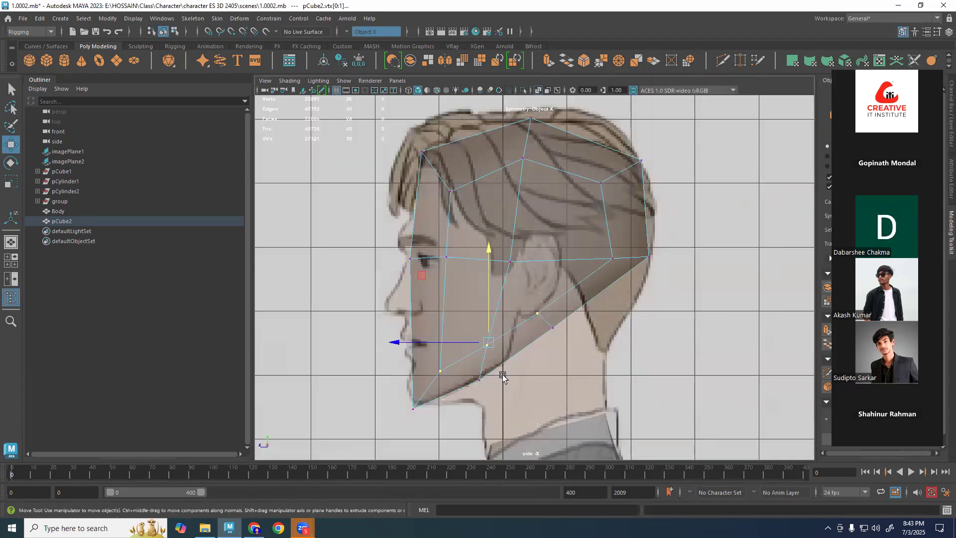
Turn on smooth preview, then move the chin vertices forward and down and the forehead vertices forward and up.
{"action": "key", "text": "3"}
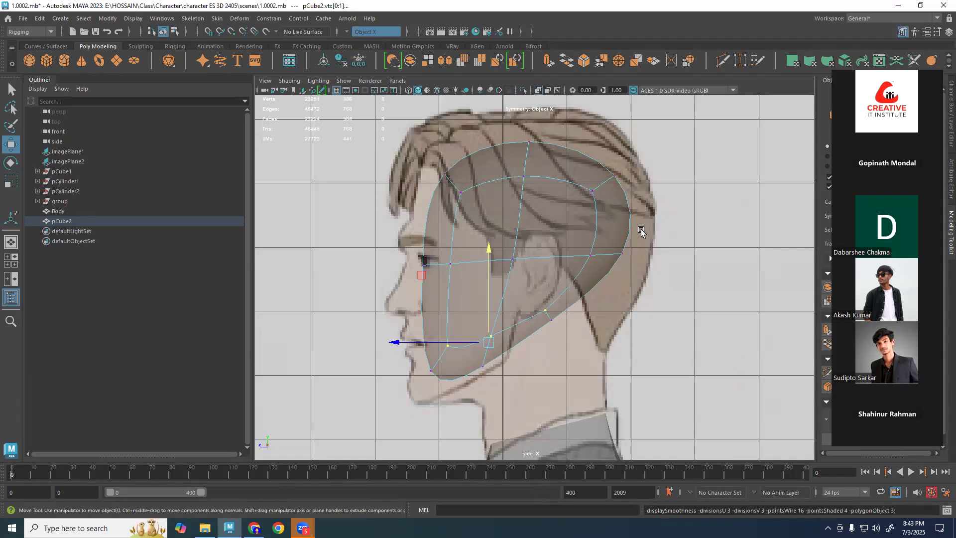
{"action": "left_click_drag", "start_coordinate": [460, 326], "coordinate": [383, 416]}
{"action": "left_click_drag", "start_coordinate": [359, 326], "coordinate": [327, 368]}
{"action": "middle_click_drag", "start_coordinate": [455, 240], "coordinate": [449, 310], "text": "alt"}
{"action": "left_click_drag", "start_coordinate": [498, 299], "coordinate": [404, 201]}
{"action": "middle_click_drag", "start_coordinate": [365, 175], "coordinate": [345, 132]}
Try moving the smoothed head's top-centre vertices up and back, and undo the latest adjustments.
{"action": "left_click_drag", "start_coordinate": [597, 149], "coordinate": [513, 219]}
{"action": "middle_click_drag", "start_coordinate": [513, 219], "coordinate": [544, 149]}
{"action": "key", "text": "ctrl+z"}
{"action": "key", "text": "ctrl+z"}
{"action": "key", "text": "ctrl+z"}
Nudge the forehead vertices down slightly, then try lowering the top-centre vertices and undo that move.
{"action": "middle_click_drag", "start_coordinate": [340, 148], "coordinate": [342, 160]}
{"action": "left_click_drag", "start_coordinate": [518, 259], "coordinate": [569, 171]}
{"action": "middle_click_drag", "start_coordinate": [654, 220], "coordinate": [654, 244], "text": "alt"}
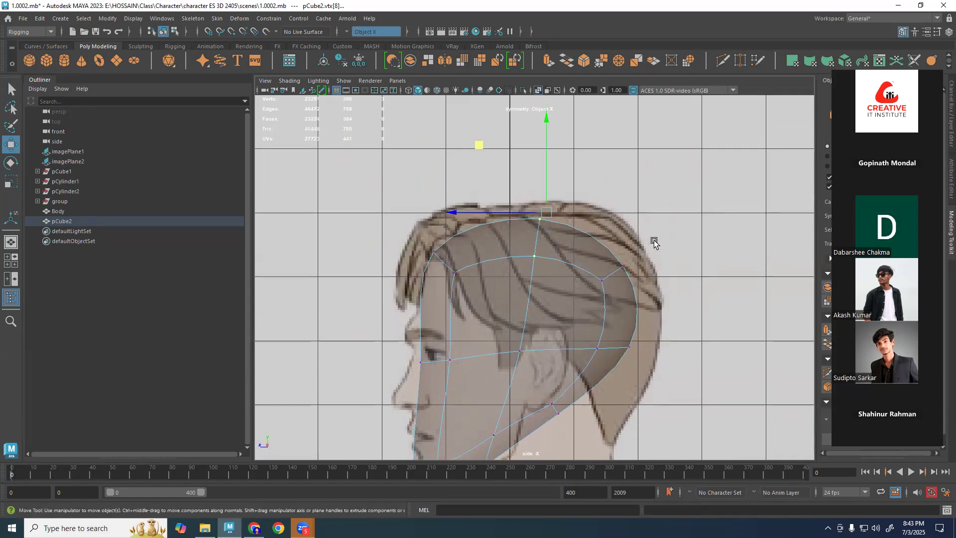
{"action": "left_click_drag", "start_coordinate": [547, 177], "coordinate": [487, 248]}
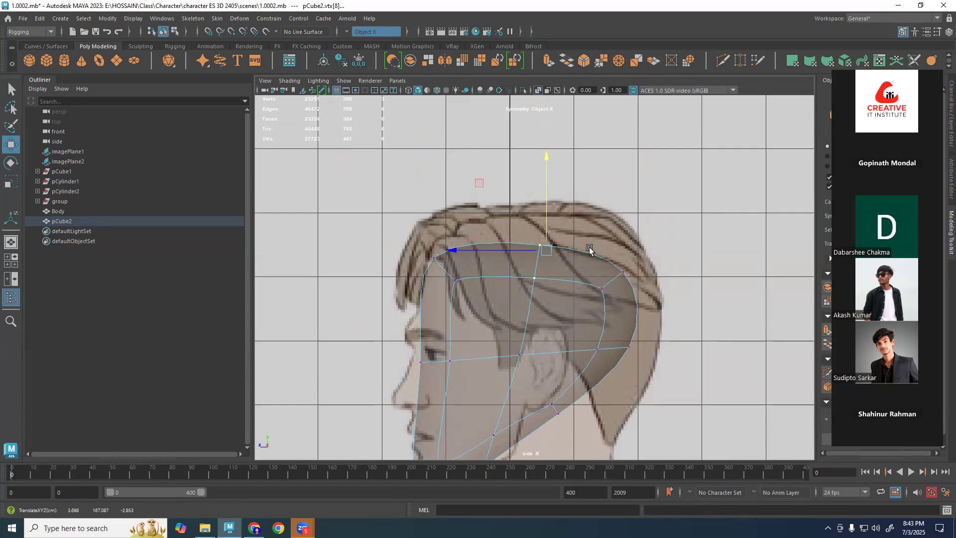
{"action": "key", "text": "ctrl+z"}
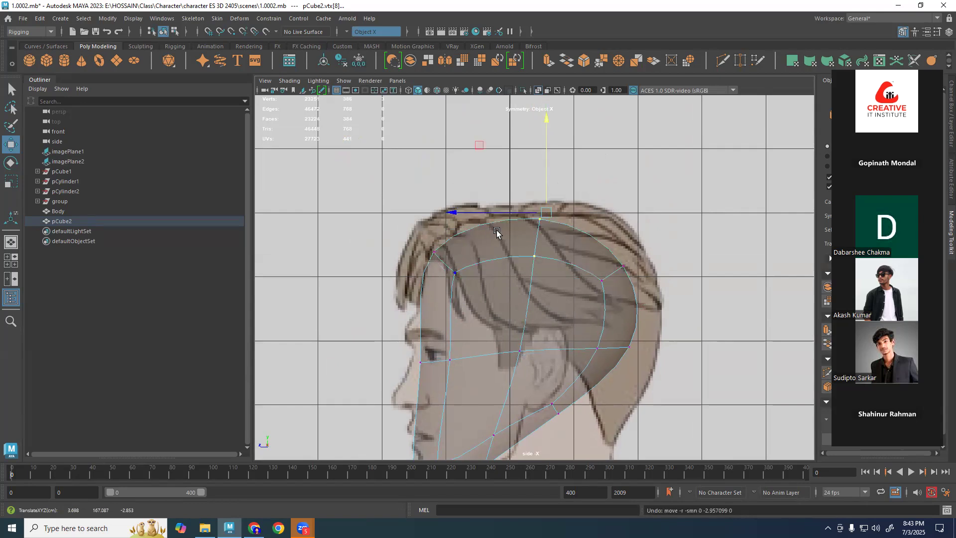
Move the upper back vertices backward and the eye-level back vertices back and down to fill the rear skull outline.
{"action": "left_click", "coordinate": [623, 266]}
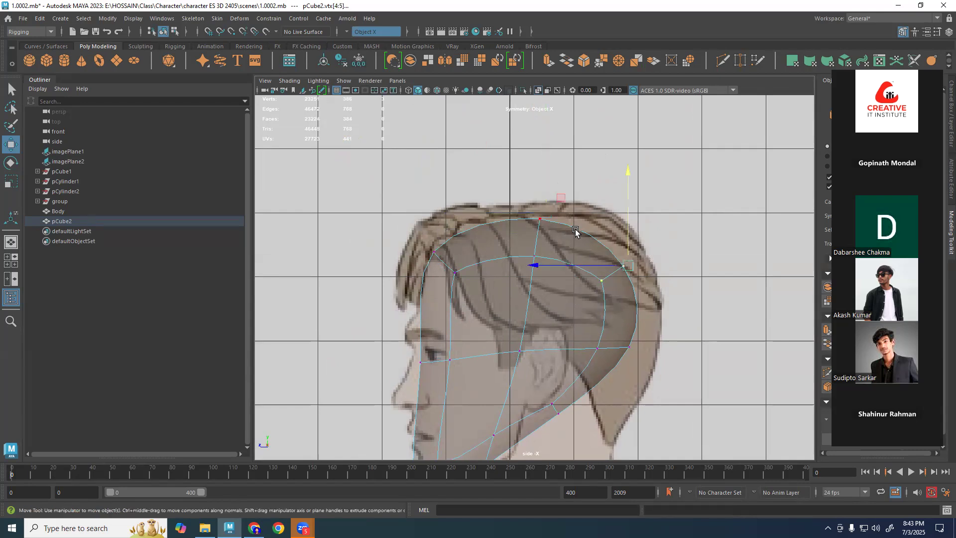
{"action": "left_click_drag", "start_coordinate": [564, 202], "coordinate": [594, 201]}
{"action": "middle_click_drag", "start_coordinate": [672, 388], "coordinate": [675, 294], "text": "alt"}
{"action": "left_click_drag", "start_coordinate": [572, 290], "coordinate": [670, 217]}
{"action": "left_click_drag", "start_coordinate": [578, 194], "coordinate": [595, 225]}
Nudge the chin vertices onto the reference and move the middle jaw vertices back and up along the jawline.
{"action": "left_click_drag", "start_coordinate": [479, 385], "coordinate": [493, 332]}
{"action": "left_click_drag", "start_coordinate": [398, 436], "coordinate": [457, 352]}
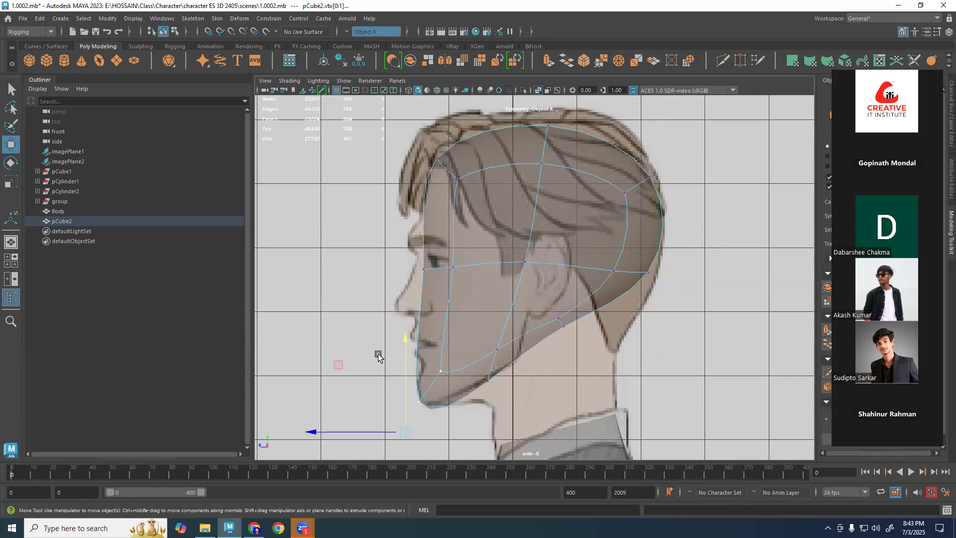
{"action": "middle_click_drag", "start_coordinate": [332, 371], "coordinate": [333, 371]}
{"action": "left_click_drag", "start_coordinate": [332, 371], "coordinate": [334, 370]}
{"action": "left_click_drag", "start_coordinate": [545, 355], "coordinate": [471, 391]}
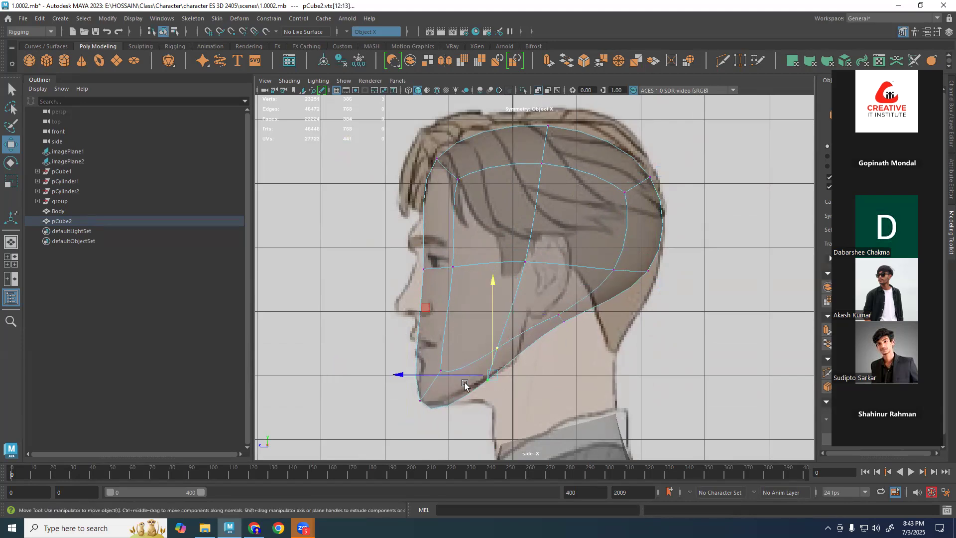
{"action": "middle_click_drag", "start_coordinate": [425, 310], "coordinate": [468, 280]}
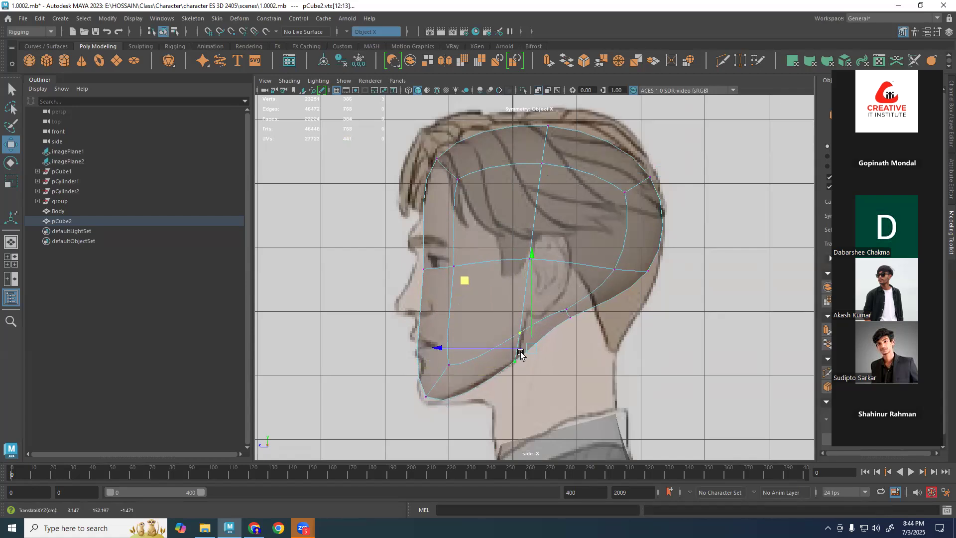
{"action": "left_click_drag", "start_coordinate": [475, 357], "coordinate": [407, 406]}
{"action": "left_click_drag", "start_coordinate": [340, 364], "coordinate": [336, 369]}
Move the eye-level front vertices slightly forward and compare the unsmoothed and smoothed head.
{"action": "left_click_drag", "start_coordinate": [480, 241], "coordinate": [404, 253]}
{"action": "key", "text": "1"}
{"action": "key", "text": "3"}
In the front view, move the lower jaw vertices of the smoothed head outward symmetrically to match the jawline.
{"action": "key", "text": "space"}
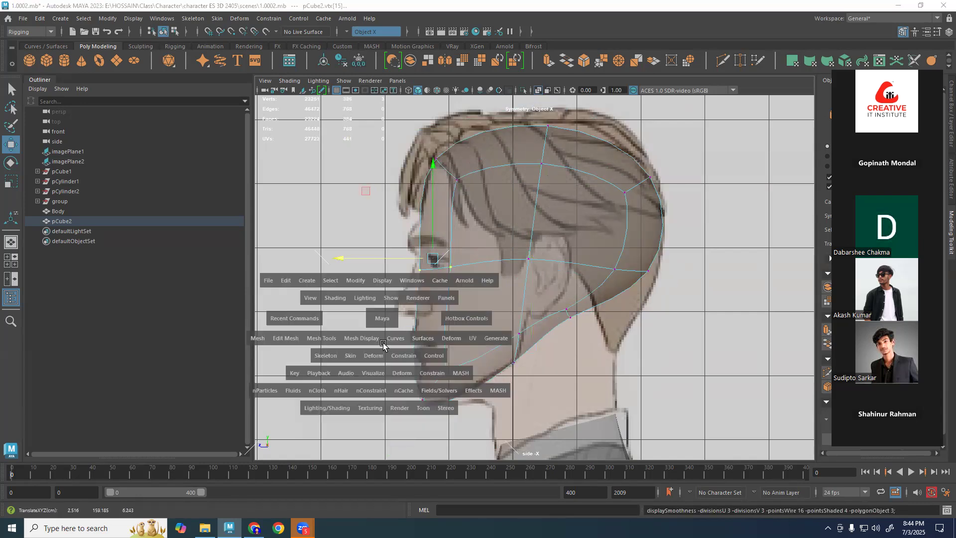
{"action": "key", "text": "space"}
{"action": "middle_click_drag", "start_coordinate": [608, 279], "coordinate": [611, 311], "text": "alt"}
{"action": "left_click", "coordinate": [590, 368]}
{"action": "left_click_drag", "start_coordinate": [638, 367], "coordinate": [655, 363]}
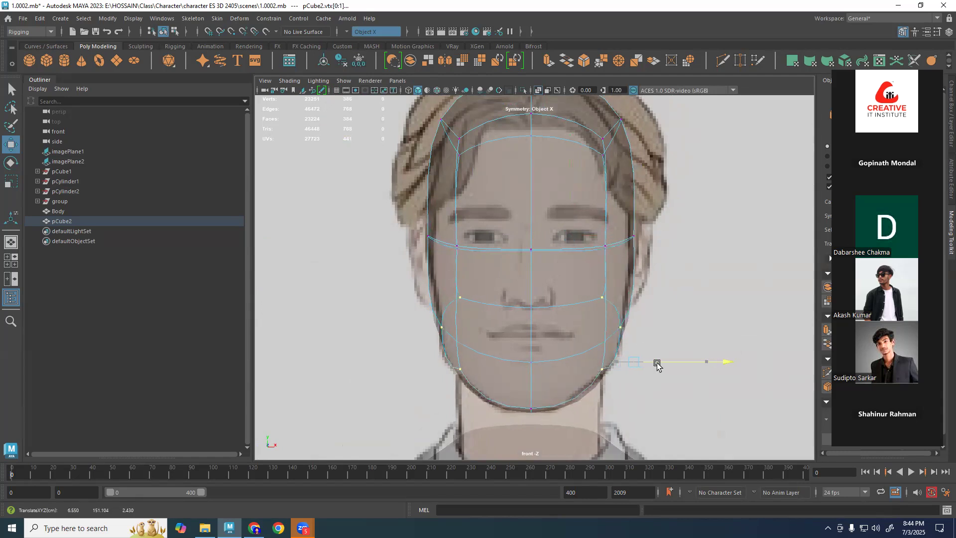
Widen the head at eye level and fine-tune the width of the upper side vertices against the front reference.
{"action": "middle_click_drag", "start_coordinate": [721, 200], "coordinate": [689, 267], "text": "alt"}
{"action": "mouse_move", "coordinate": [663, 216]}
{"action": "left_mouse_down"}
{"action": "mouse_move", "coordinate": [533, 275]}
{"action": "mouse_move", "coordinate": [667, 227]}
{"action": "left_mouse_up"}
{"action": "left_click_drag", "start_coordinate": [646, 313], "coordinate": [561, 377]}
{"action": "left_click_drag", "start_coordinate": [636, 364], "coordinate": [642, 364]}
{"action": "left_click_drag", "start_coordinate": [688, 182], "coordinate": [578, 264]}
{"action": "left_click_drag", "start_coordinate": [678, 222], "coordinate": [670, 219]}
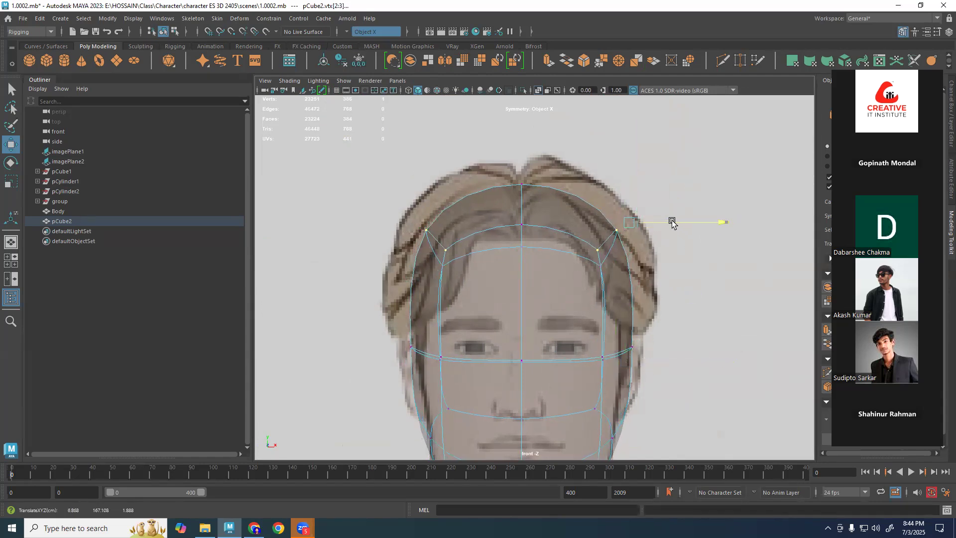
{"action": "left_click_drag", "start_coordinate": [672, 297], "coordinate": [585, 365]}
{"action": "left_click_drag", "start_coordinate": [650, 363], "coordinate": [645, 365]}
{"action": "middle_click_drag", "start_coordinate": [670, 358], "coordinate": [679, 290], "text": "alt"}
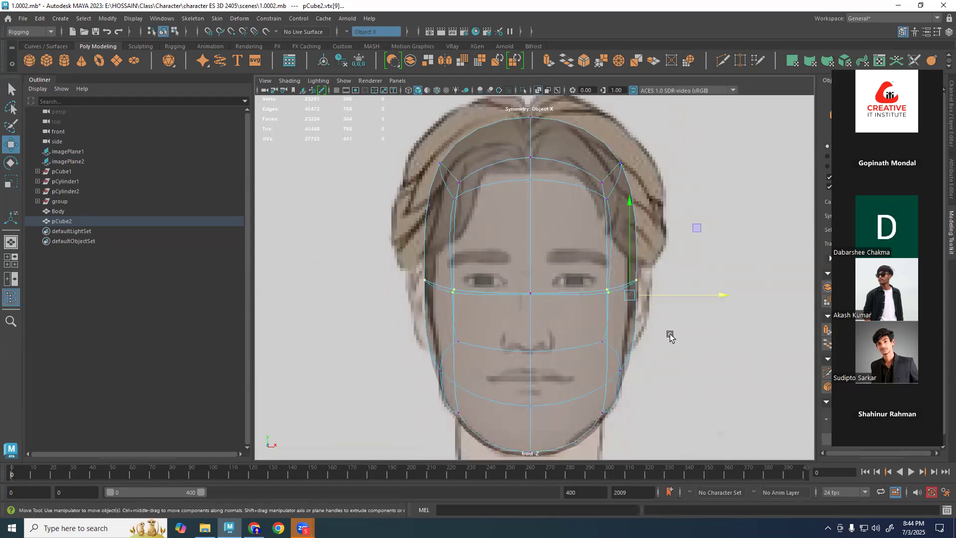
Examine the head from several angles in the perspective view, comparing its unsmoothed and smoothed display.
{"action": "key", "text": "space"}
{"action": "key", "text": "space"}
{"action": "left_click", "coordinate": [688, 199]}
{"action": "left_click_drag", "start_coordinate": [620, 261], "coordinate": [474, 289], "text": "alt"}
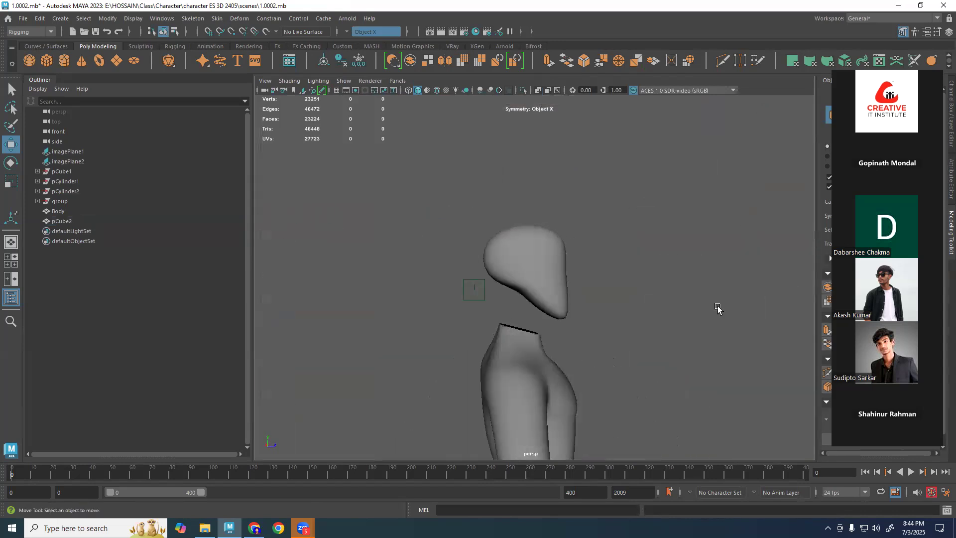
{"action": "scroll", "coordinate": [718, 308], "scroll_direction": "up", "scroll_amount": 5}
{"action": "left_click_drag", "start_coordinate": [620, 345], "coordinate": [543, 363], "text": "alt"}
{"action": "left_click", "coordinate": [552, 344]}
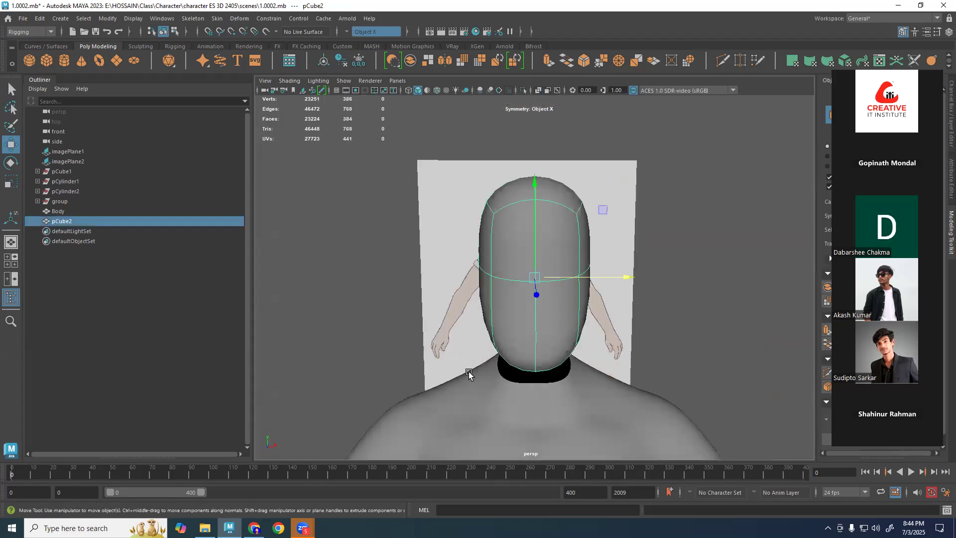
{"action": "key", "text": "1"}
{"action": "key", "text": "3"}
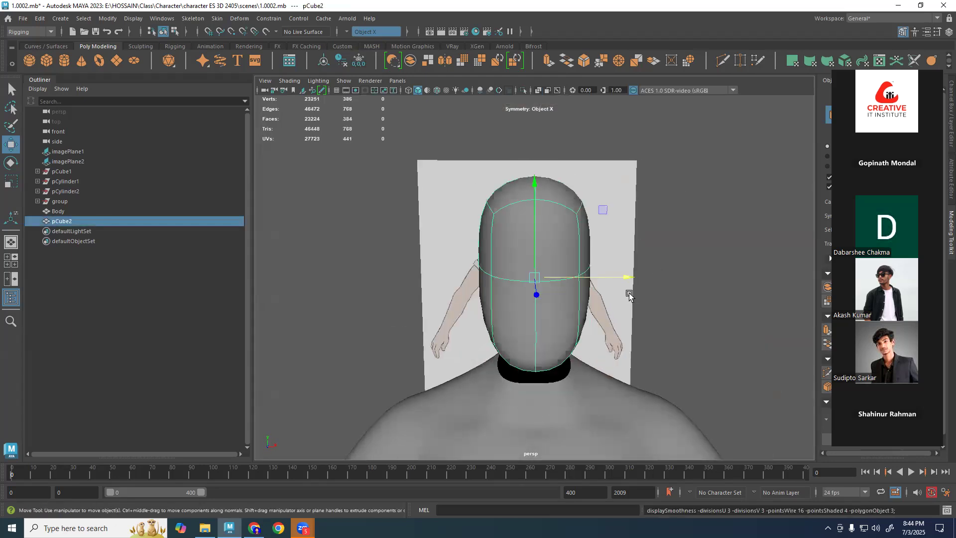
In the side view, move the upper rear vertices of the head slightly forward against the reference.
{"action": "key", "text": "space"}
{"action": "key", "text": "space"}
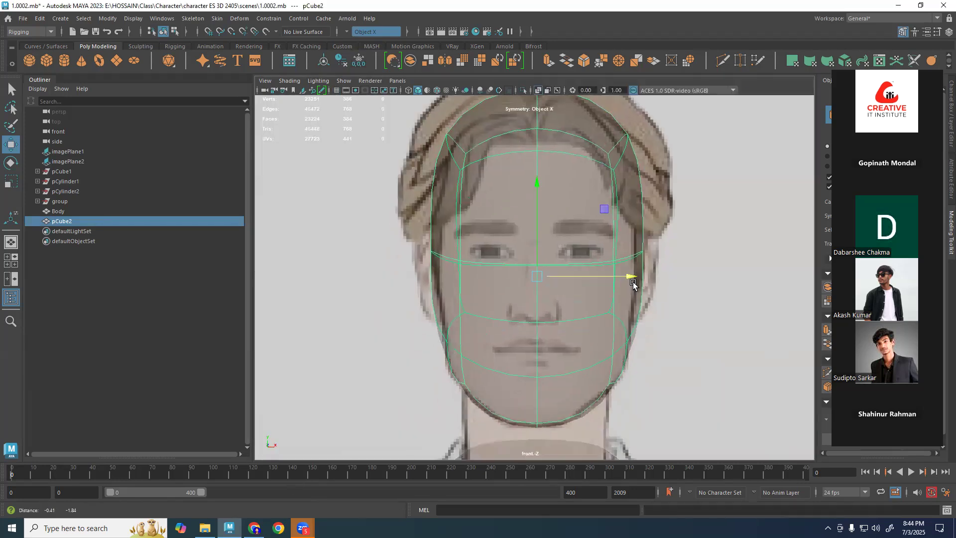
{"action": "key", "text": "space"}
{"action": "key", "text": "space"}
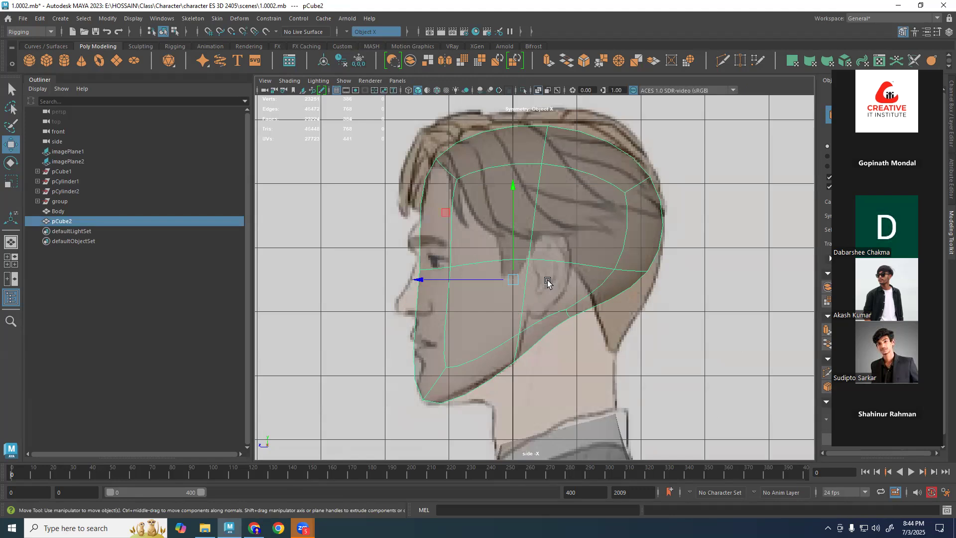
{"action": "key", "text": "F9"}
{"action": "left_click_drag", "start_coordinate": [594, 300], "coordinate": [653, 237]}
{"action": "left_click_drag", "start_coordinate": [586, 219], "coordinate": [661, 164]}
{"action": "left_click_drag", "start_coordinate": [588, 104], "coordinate": [584, 107]}
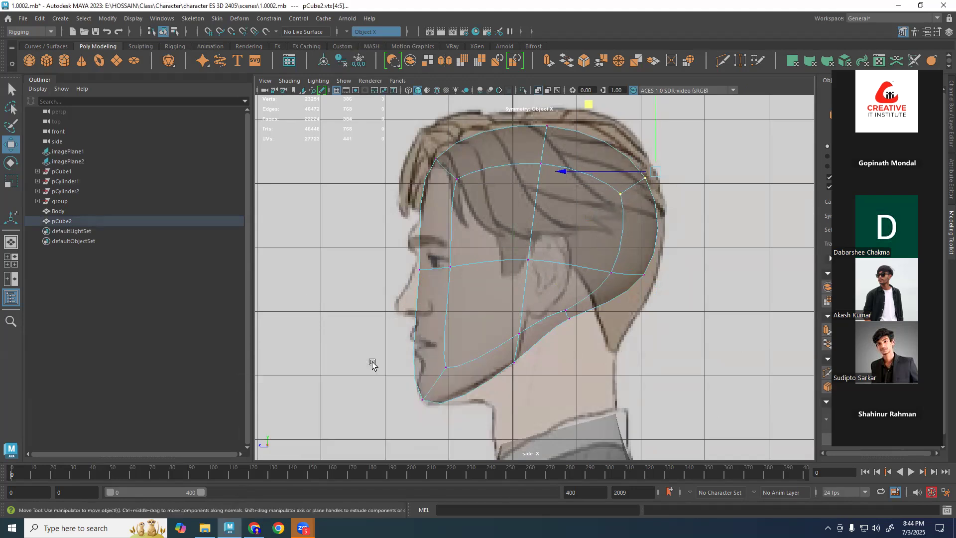
In the front view, pull the eye-level, rear and jaw side vertices slightly inward symmetrically to match the face outline.
{"action": "key", "text": "space"}
{"action": "key", "text": "space"}
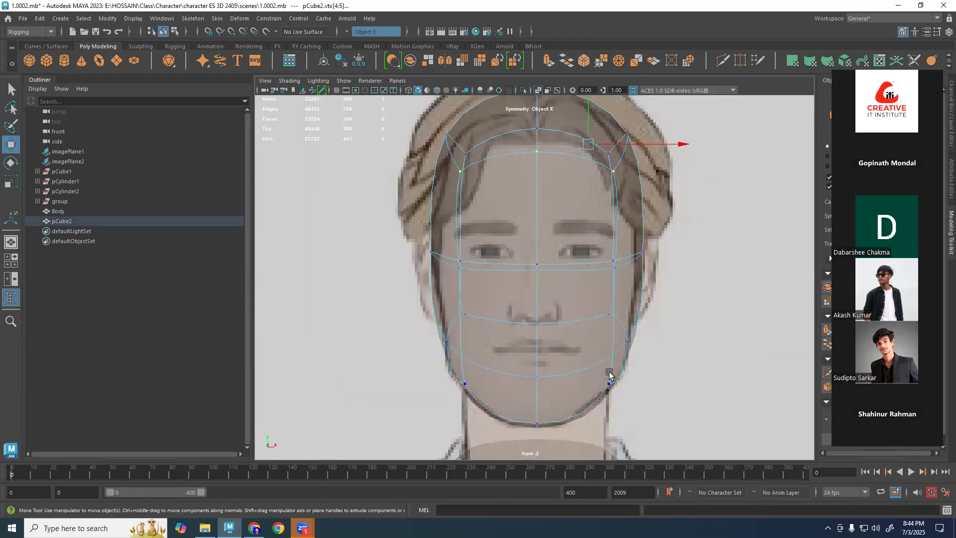
{"action": "left_click_drag", "start_coordinate": [670, 232], "coordinate": [585, 293]}
{"action": "left_click_drag", "start_coordinate": [658, 269], "coordinate": [574, 403]}
{"action": "left_click_drag", "start_coordinate": [651, 375], "coordinate": [675, 370]}
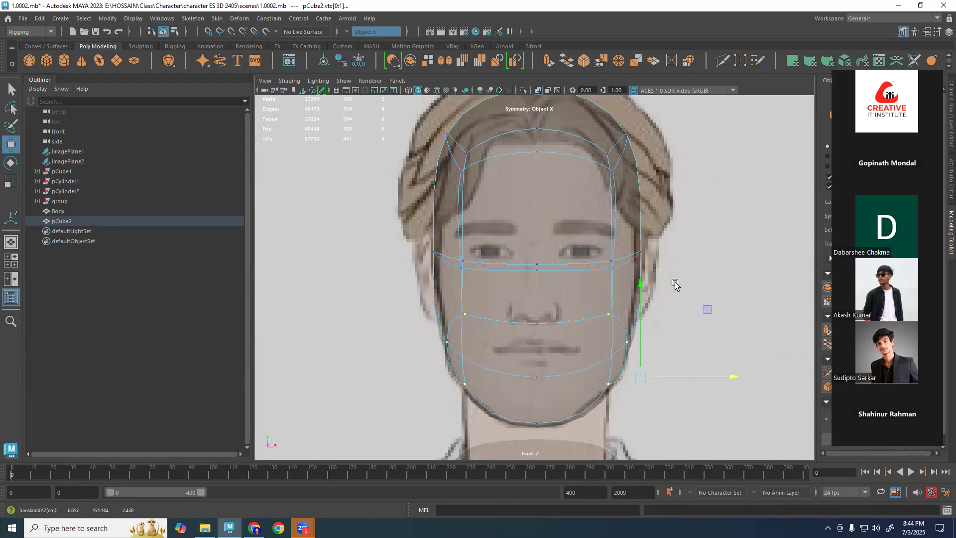
{"action": "left_click", "coordinate": [610, 314]}
{"action": "left_click_drag", "start_coordinate": [668, 309], "coordinate": [657, 310]}
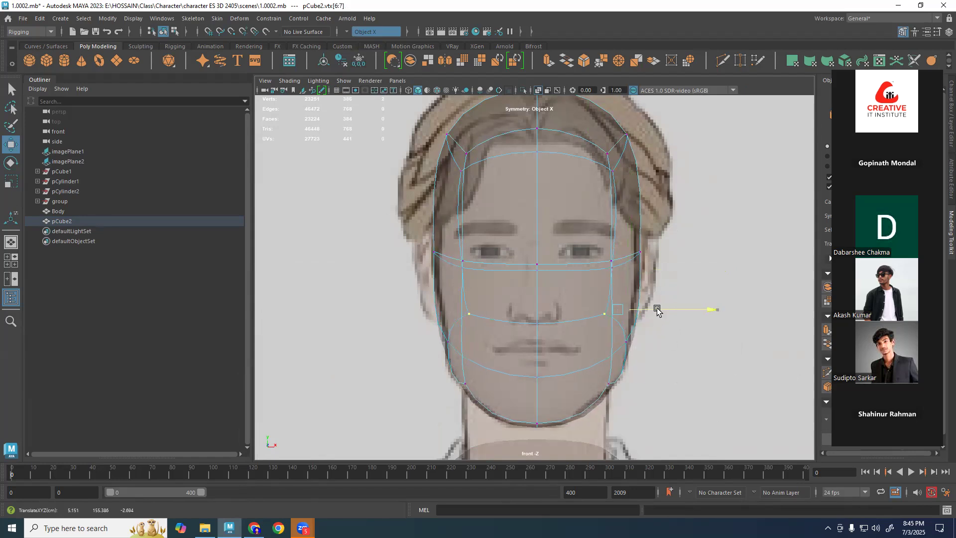
{"action": "left_click", "coordinate": [673, 333]}
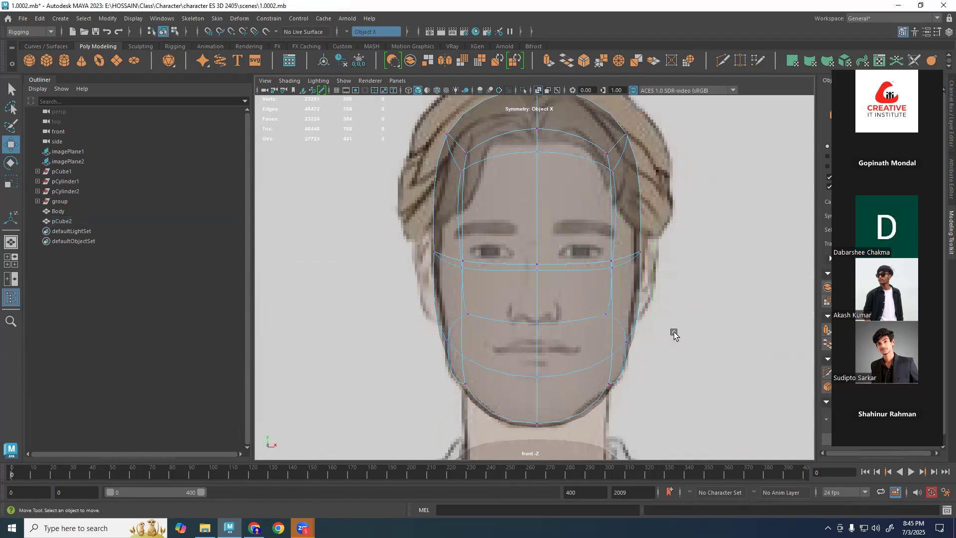
{"action": "left_click_drag", "start_coordinate": [621, 344], "coordinate": [620, 344]}
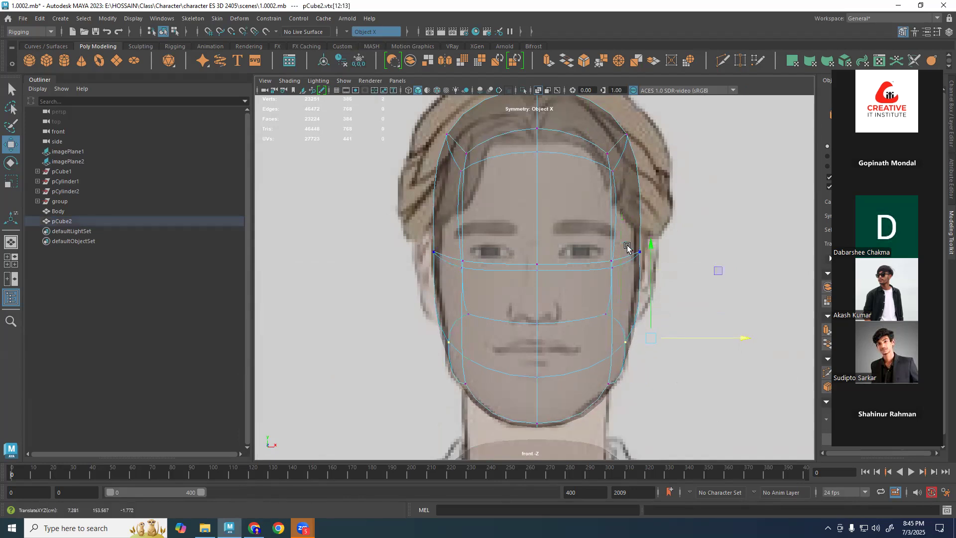
In the side view, lower the middle crown vertices slightly to fit the top of the skull.
{"action": "middle_click_drag", "start_coordinate": [549, 178], "coordinate": [549, 240], "text": "alt"}
{"action": "left_click_drag", "start_coordinate": [546, 135], "coordinate": [503, 242]}
{"action": "key", "text": "space"}
{"action": "left_click_drag", "start_coordinate": [753, 299], "coordinate": [660, 286]}
{"action": "middle_click_drag", "start_coordinate": [628, 225], "coordinate": [635, 267], "text": "alt"}
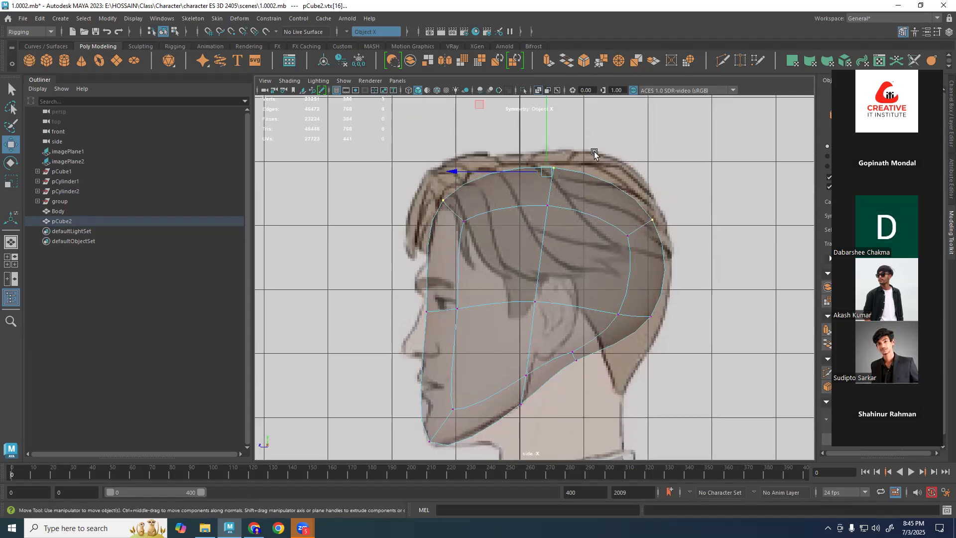
{"action": "left_click_drag", "start_coordinate": [517, 239], "coordinate": [555, 148]}
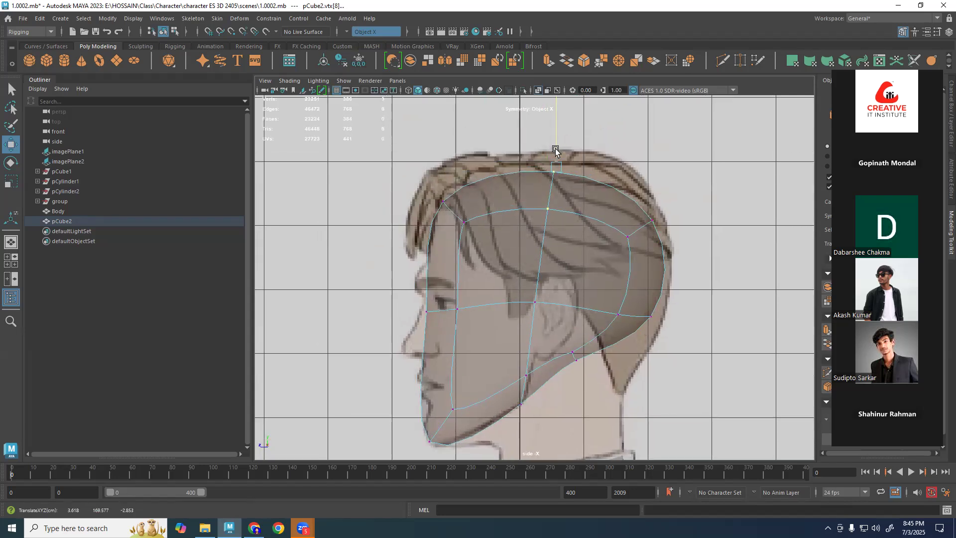
Move the upper forehead vertices slightly forward and down in the side view.
{"action": "left_click_drag", "start_coordinate": [424, 242], "coordinate": [504, 157]}
{"action": "left_click_drag", "start_coordinate": [405, 197], "coordinate": [399, 196]}
{"action": "left_click_drag", "start_coordinate": [416, 156], "coordinate": [418, 158]}
{"action": "left_click_drag", "start_coordinate": [394, 196], "coordinate": [399, 197]}
Examine the head in the perspective view, with smoothing off, and inspect the placement of its forehead corner vertices.
{"action": "key", "text": "space"}
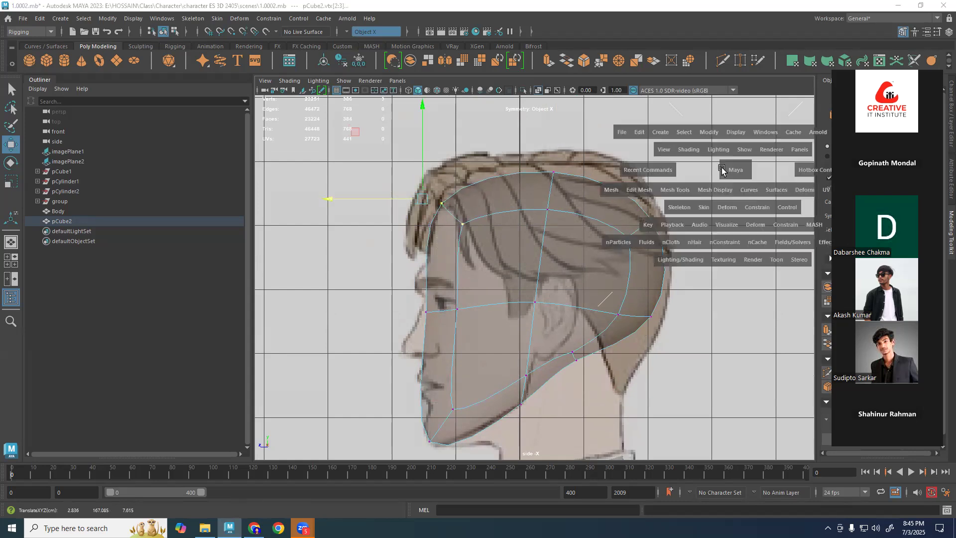
{"action": "left_click_drag", "start_coordinate": [725, 170], "coordinate": [724, 145]}
{"action": "right_click_drag", "start_coordinate": [662, 242], "coordinate": [774, 165]}
{"action": "left_click", "coordinate": [690, 219]}
{"action": "left_click_drag", "start_coordinate": [672, 231], "coordinate": [721, 239], "text": "alt"}
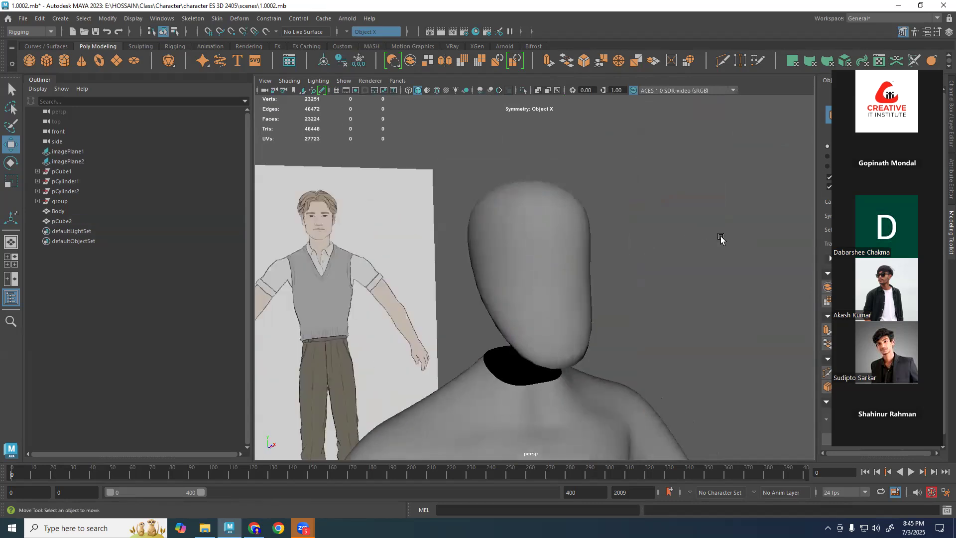
{"action": "left_click", "coordinate": [521, 263]}
{"action": "left_click_drag", "start_coordinate": [616, 217], "coordinate": [641, 231], "text": "alt"}
{"action": "key", "text": "1"}
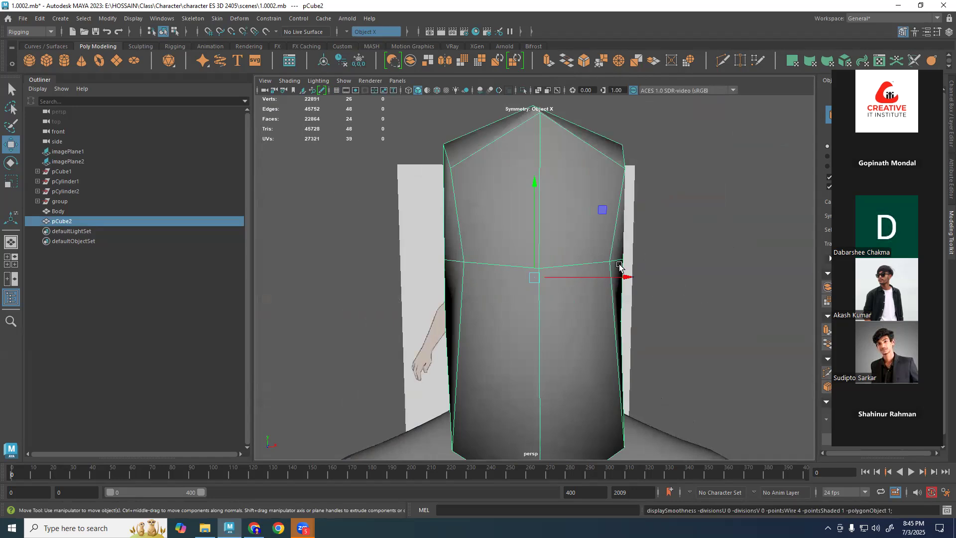
{"action": "key", "text": "F9"}
{"action": "left_click", "coordinate": [624, 169]}
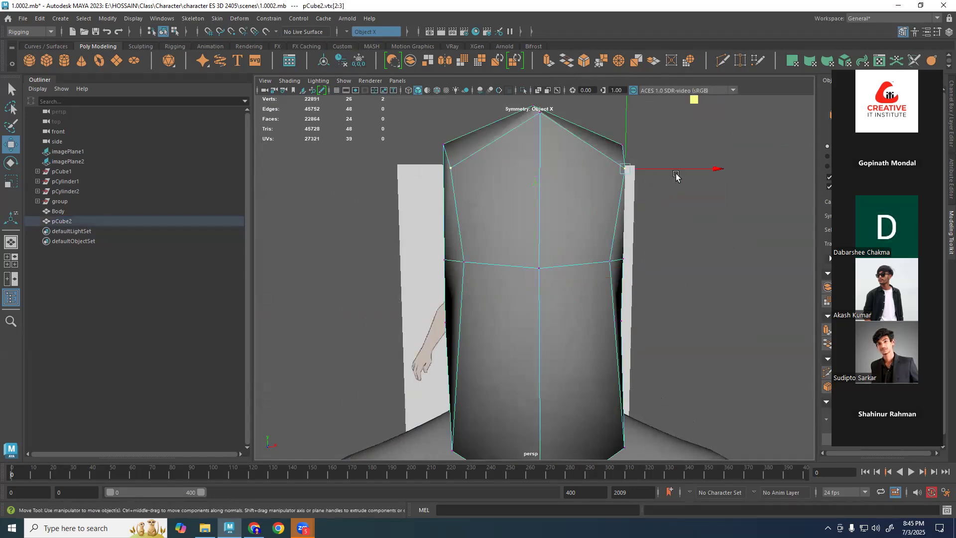
{"action": "left_click_drag", "start_coordinate": [722, 273], "coordinate": [676, 272], "text": "alt"}
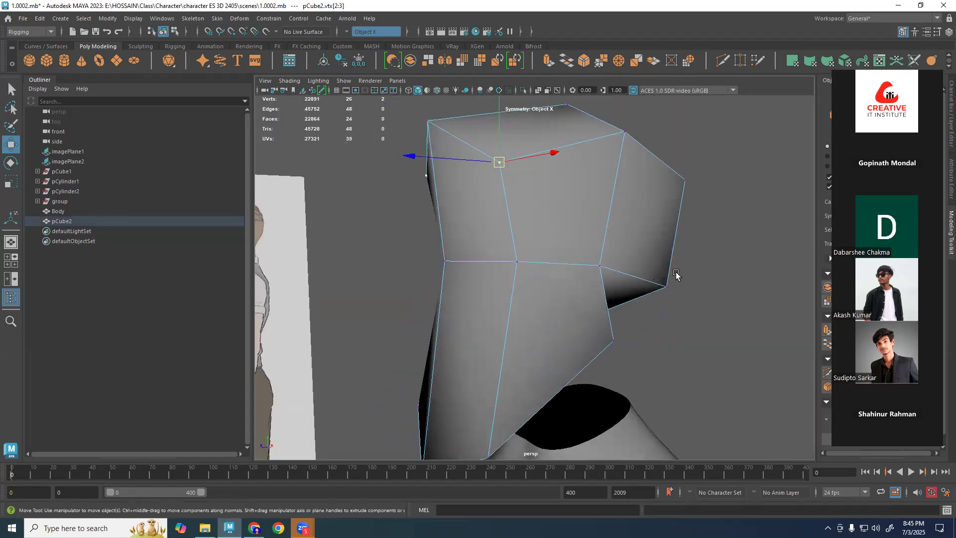
Return to object selection and examine the head from all around, unsmoothed and smoothed, against the body and references.
{"action": "scroll", "coordinate": [683, 302], "scroll_direction": "down", "scroll_amount": 10}
{"action": "left_click", "coordinate": [671, 391]}
{"action": "scroll", "coordinate": [654, 379], "scroll_direction": "up", "scroll_amount": 1}
{"action": "left_click_drag", "start_coordinate": [654, 379], "coordinate": [301, 355], "text": "alt"}
{"action": "right_click_drag", "start_coordinate": [531, 299], "coordinate": [627, 261]}
{"action": "scroll", "coordinate": [626, 261], "scroll_direction": "up", "scroll_amount": 5}
{"action": "middle_click_drag", "start_coordinate": [648, 304], "coordinate": [698, 258], "text": "alt"}
{"action": "left_click", "coordinate": [697, 258]}
{"action": "key", "text": "ctrl+z"}
{"action": "scroll", "coordinate": [685, 261], "scroll_direction": "down", "scroll_amount": 5}
{"action": "left_click_drag", "start_coordinate": [685, 261], "coordinate": [591, 240], "text": "alt"}
{"action": "scroll", "coordinate": [556, 249], "scroll_direction": "up", "scroll_amount": 5}
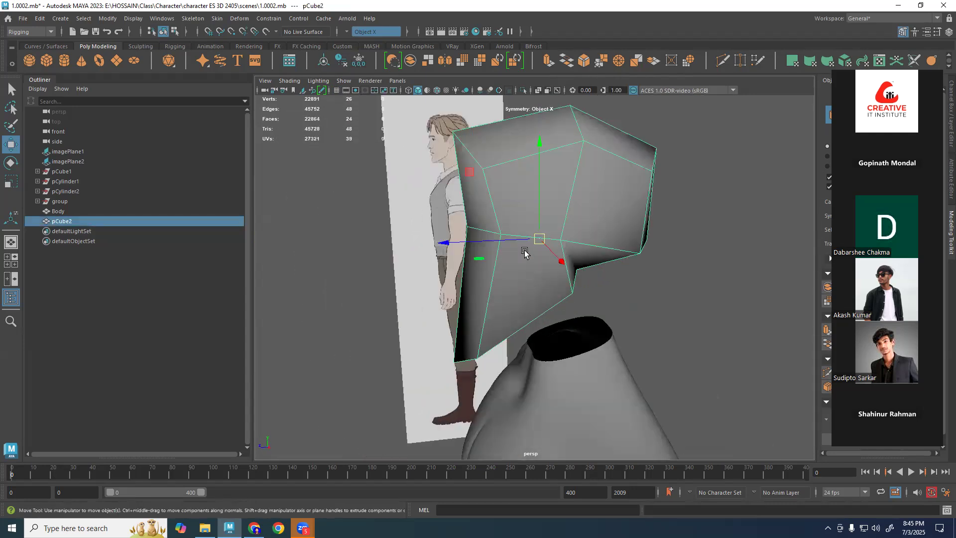
{"action": "left_click_drag", "start_coordinate": [525, 250], "coordinate": [597, 254], "text": "alt"}
{"action": "key", "text": "3"}
{"action": "left_click", "coordinate": [725, 266]}
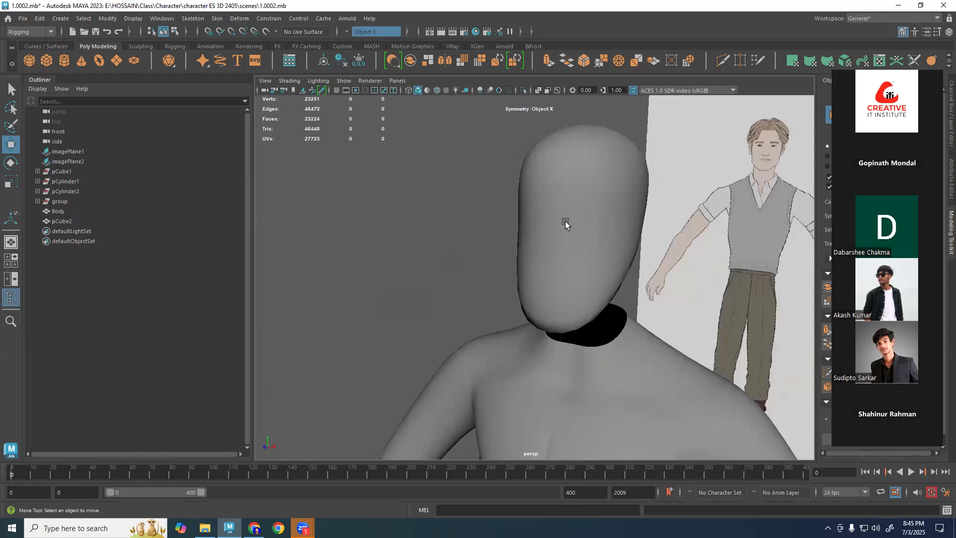
Turn off the head's smooth preview and apply a Smooth operation with 1 division to its mesh.
{"action": "left_click", "coordinate": [566, 223]}
{"action": "key", "text": "1"}
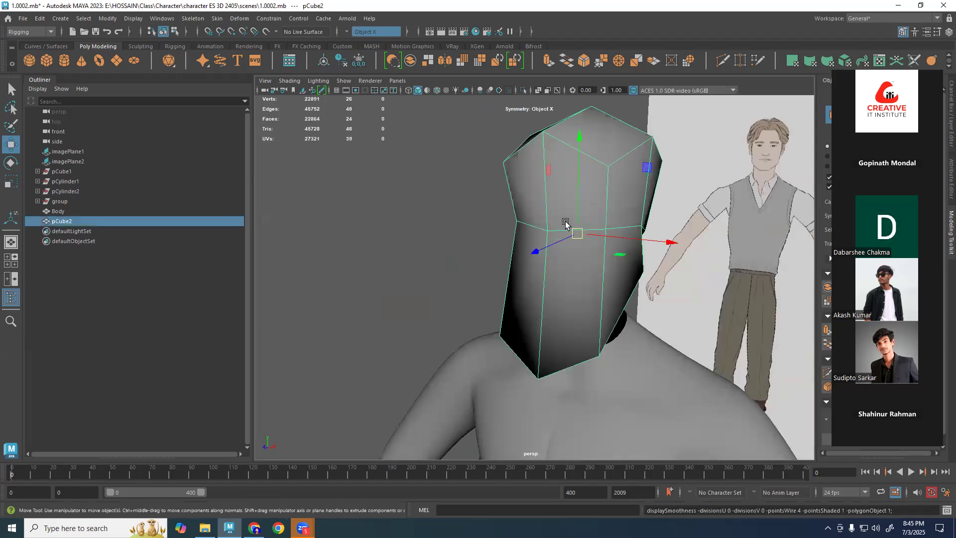
{"action": "left_click", "coordinate": [467, 63]}
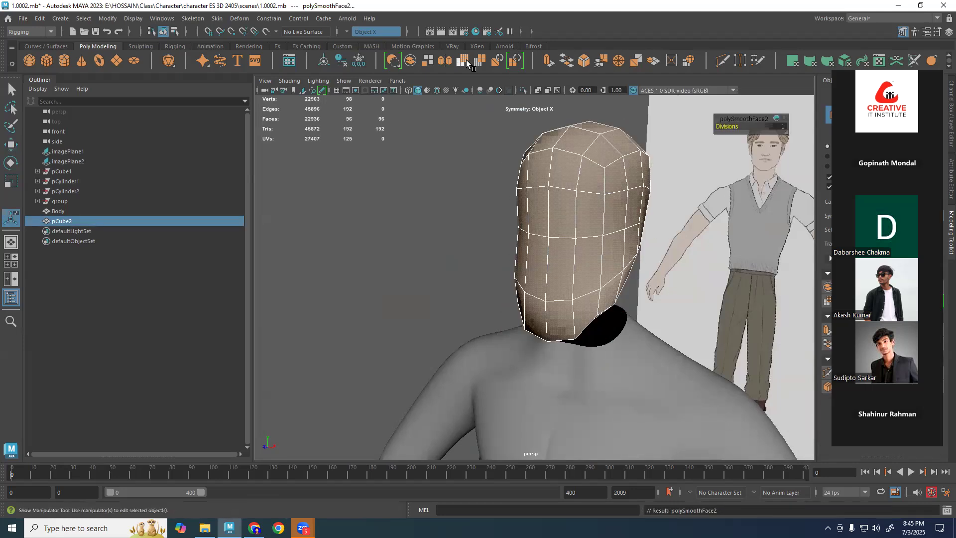
{"action": "scroll", "coordinate": [657, 263], "scroll_direction": "up", "scroll_amount": 4}
{"action": "left_click_drag", "start_coordinate": [657, 263], "coordinate": [640, 301], "text": "alt"}
{"action": "middle_click_drag", "start_coordinate": [640, 301], "coordinate": [637, 370], "text": "alt"}
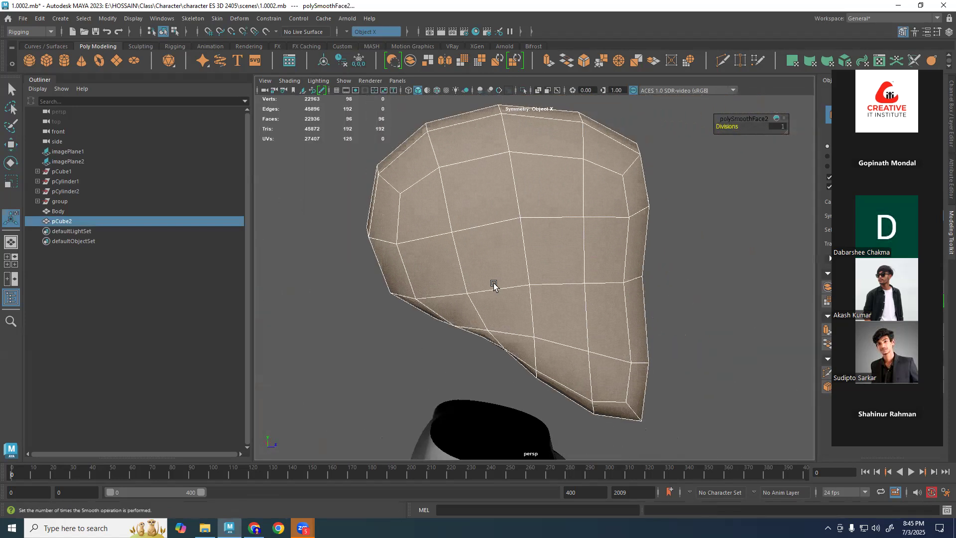
Compare the subdivided head's smoothed and unsmoothed display with the side reference.
{"action": "key", "text": "space"}
{"action": "key", "text": "space"}
{"action": "middle_click_drag", "start_coordinate": [550, 374], "coordinate": [599, 318], "text": "alt"}
{"action": "key", "text": "3"}
{"action": "scroll", "coordinate": [548, 335], "scroll_direction": "up", "scroll_amount": 1}
{"action": "key", "text": "1"}
{"action": "scroll", "coordinate": [582, 265], "scroll_direction": "up", "scroll_amount": 2}
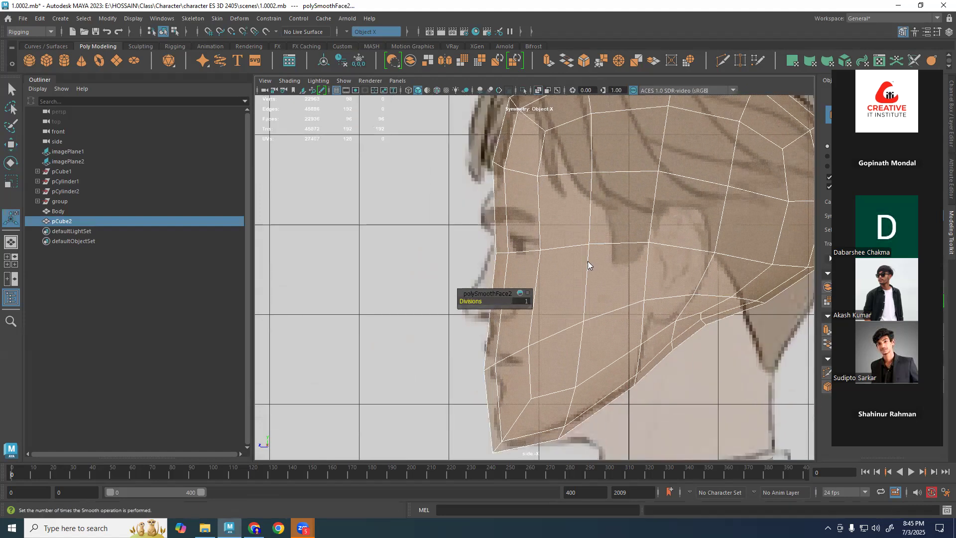
Flatten the front eye-level vertices to one height and raise them to the eye in the side reference.
{"action": "right_click_drag", "start_coordinate": [588, 261], "coordinate": [516, 244]}
{"action": "scroll", "coordinate": [508, 243], "scroll_direction": "up", "scroll_amount": 2}
{"action": "left_click_drag", "start_coordinate": [461, 283], "coordinate": [551, 247]}
{"action": "key", "text": "w"}
{"action": "key", "text": "r"}
{"action": "left_click_drag", "start_coordinate": [505, 177], "coordinate": [508, 427]}
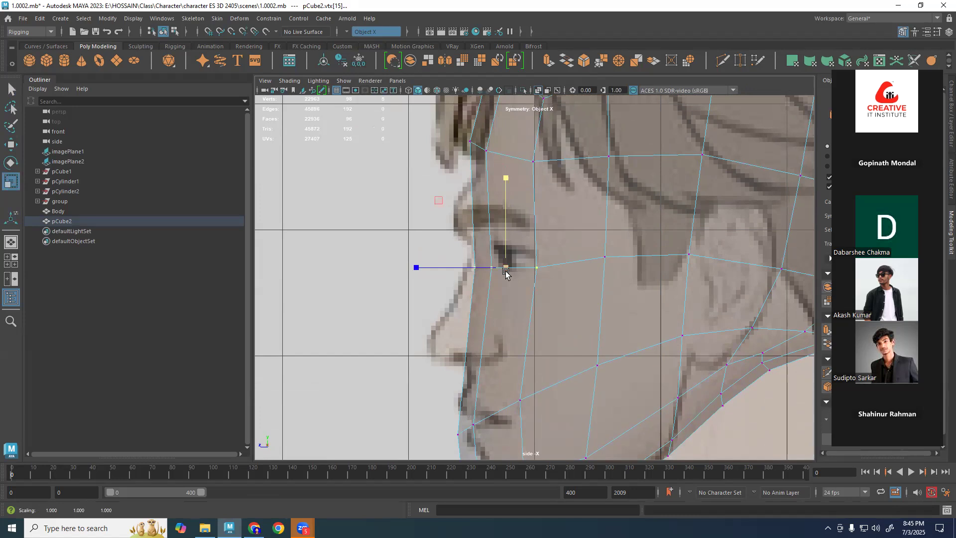
{"action": "key", "text": "w"}
{"action": "left_click_drag", "start_coordinate": [504, 247], "coordinate": [476, 258]}
{"action": "middle_click_drag", "start_coordinate": [514, 336], "coordinate": [535, 229], "text": "alt"}
{"action": "middle_click_drag", "start_coordinate": [606, 108], "coordinate": [588, 218], "text": "alt"}
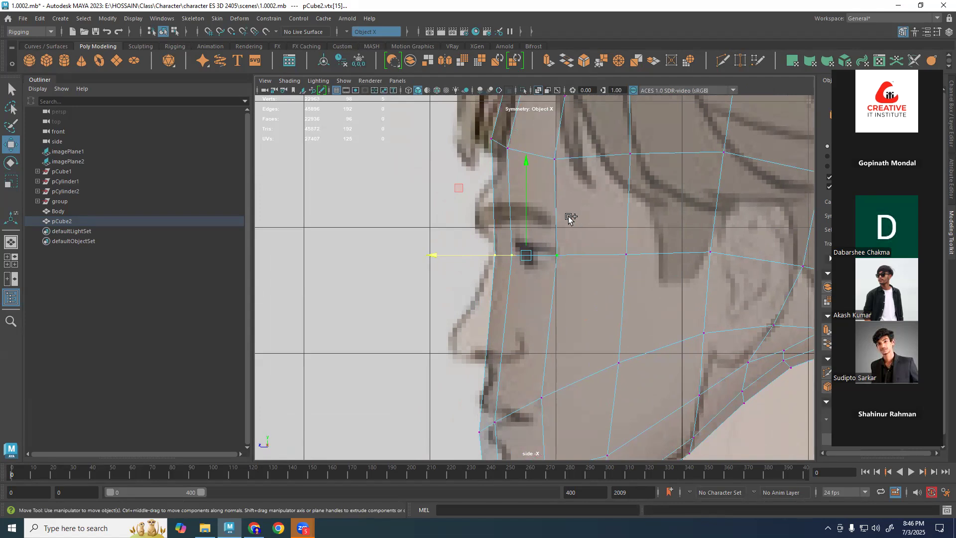
Try inserting edge loops at the brow and below the eye, then undo both loops.
{"action": "key", "text": "y"}
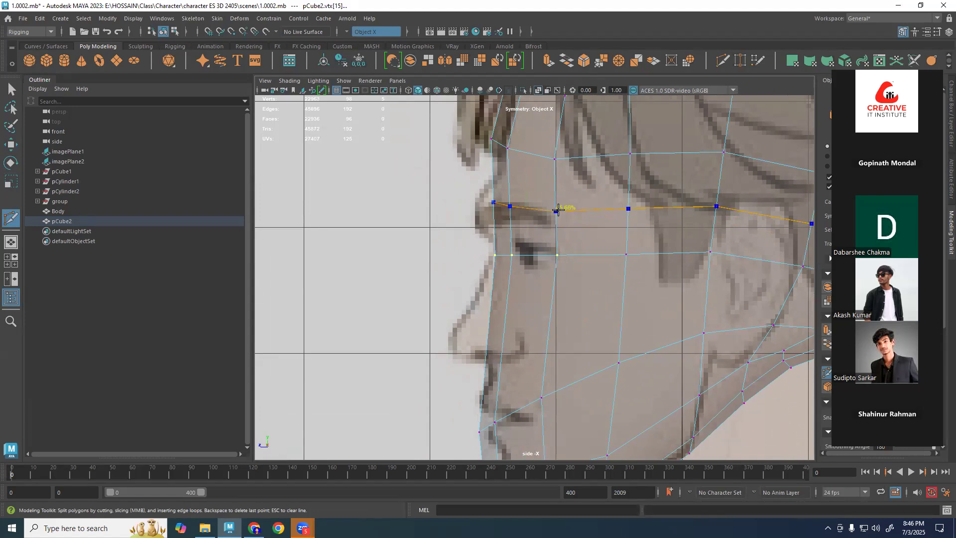
{"action": "left_click", "coordinate": [558, 210], "text": "ctrl"}
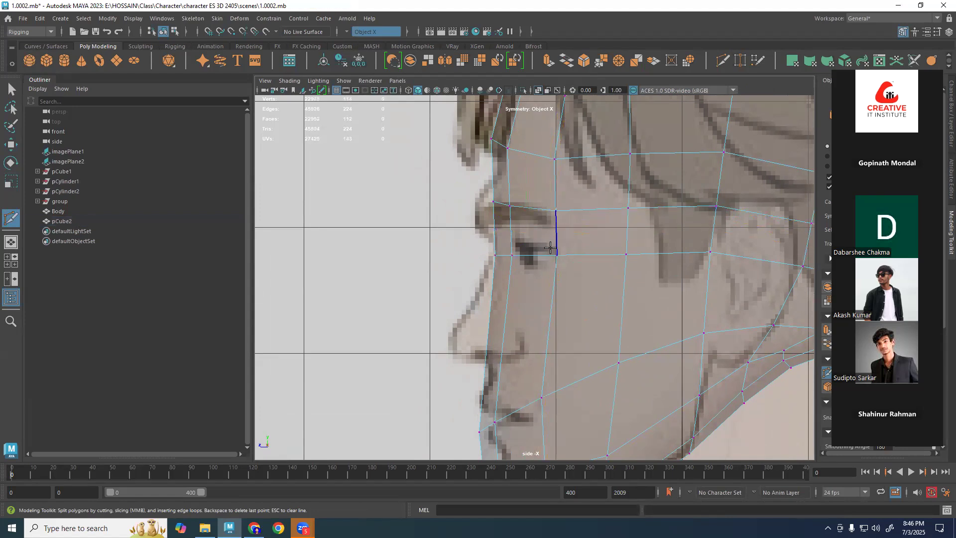
{"action": "key", "text": "ctrl+z"}
{"action": "left_click", "coordinate": [556, 218], "text": "ctrl"}
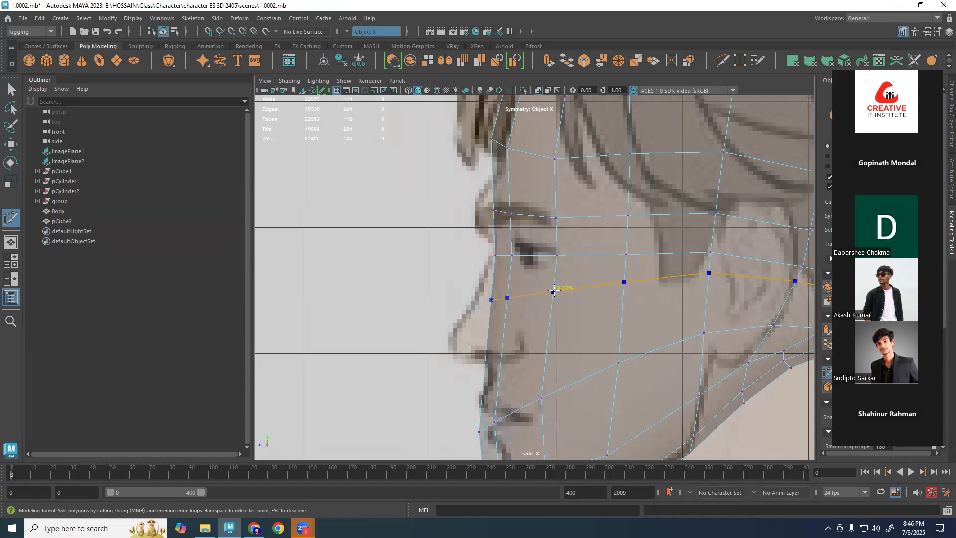
{"action": "left_click", "coordinate": [555, 290], "text": "ctrl"}
{"action": "key", "text": "space"}
{"action": "key", "text": "space"}
{"action": "key", "text": "q"}
{"action": "right_click_drag", "start_coordinate": [682, 233], "coordinate": [683, 260]}
{"action": "left_click_drag", "start_coordinate": [682, 260], "coordinate": [696, 280], "text": "alt"}
{"action": "right_click_drag", "start_coordinate": [695, 279], "coordinate": [644, 288], "text": "alt"}
{"action": "key", "text": "ctrl+z"}
{"action": "key", "text": "ctrl+z"}
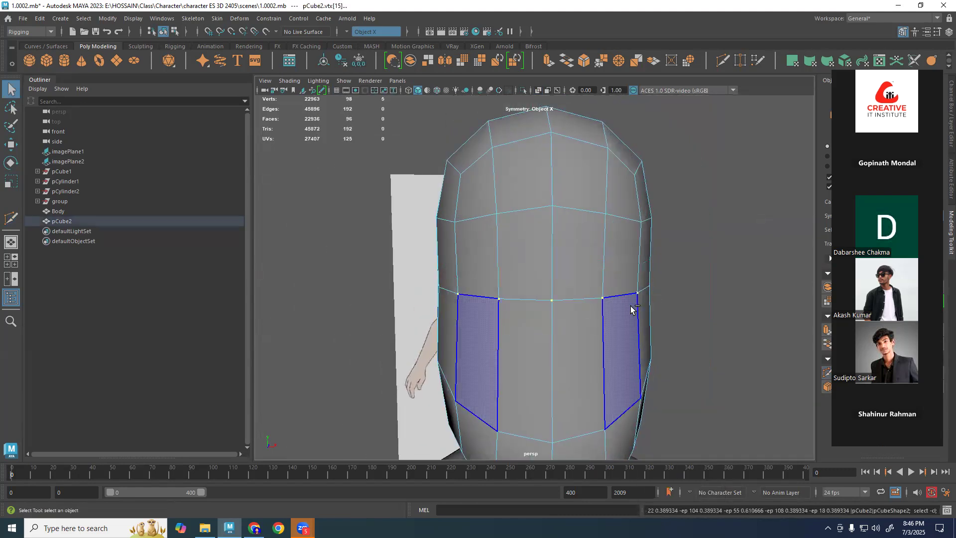
Try scaling the selected faces around the eye area vertically, then undo the scaling.
{"action": "right_click", "coordinate": [625, 258]}
{"action": "left_click_drag", "start_coordinate": [625, 263], "coordinate": [602, 209]}
{"action": "left_click", "coordinate": [597, 363], "text": "shift"}
{"action": "left_click", "coordinate": [617, 349], "text": "shift"}
{"action": "key", "text": "r"}
{"action": "key", "text": "ctrl+z"}
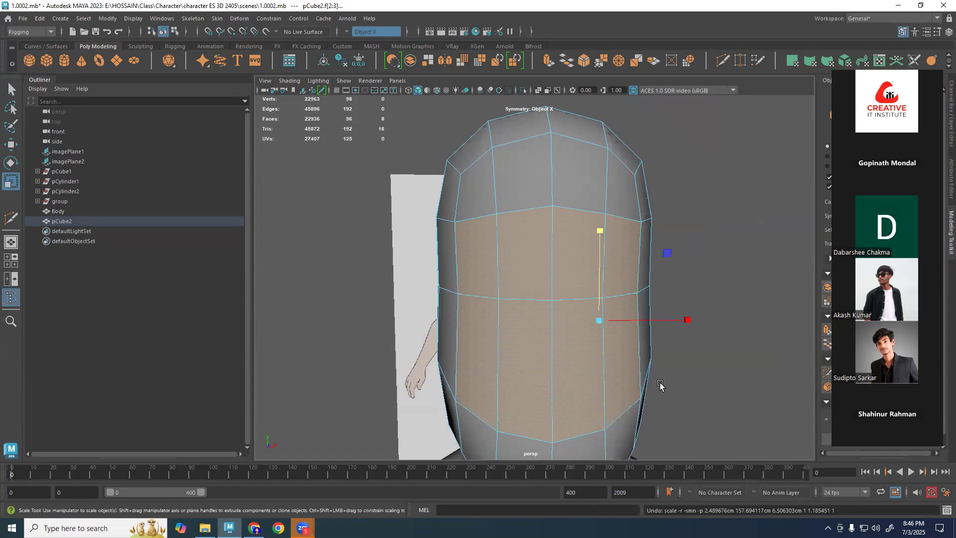
In the side view, insert one edge loop at the eyebrow and another just below the eye.
{"action": "key", "text": "space"}
{"action": "right_click_drag", "start_coordinate": [555, 353], "coordinate": [554, 222], "text": "shift"}
{"action": "left_click", "coordinate": [546, 218], "text": "ctrl"}
{"action": "left_click", "coordinate": [549, 218], "text": "ctrl"}
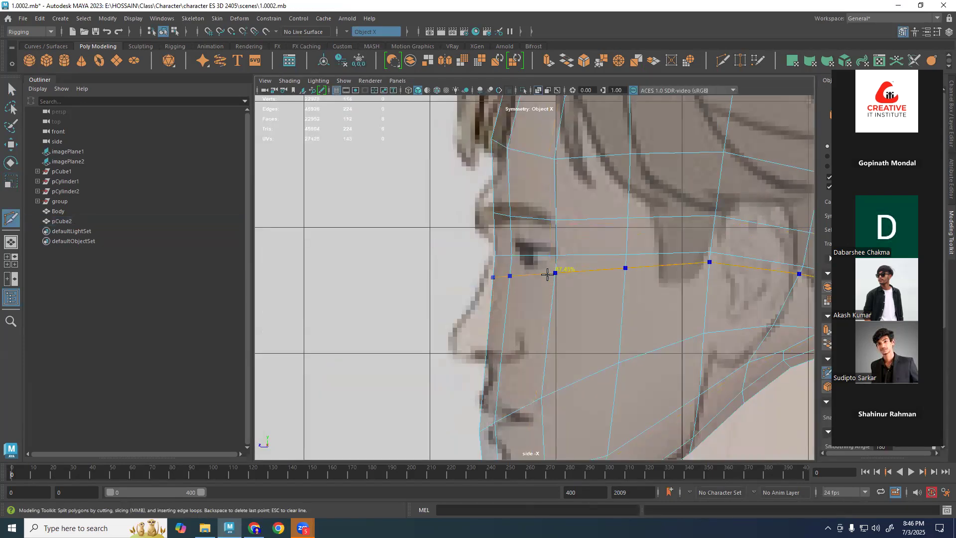
{"action": "left_click", "coordinate": [550, 289], "text": "ctrl"}
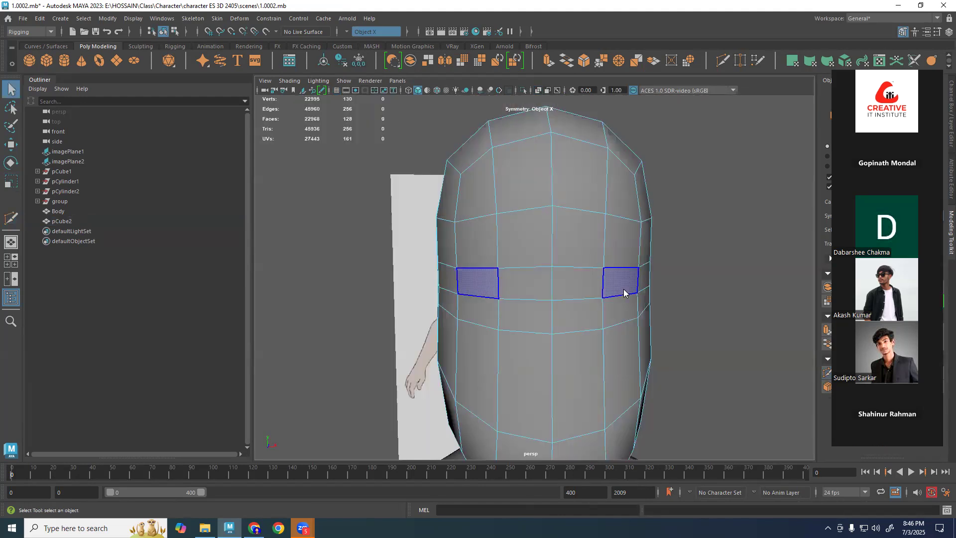
{"action": "left_click_drag", "start_coordinate": [626, 289], "coordinate": [576, 309]}
{"action": "left_click", "coordinate": [576, 309], "text": "shift"}
{"action": "left_click", "coordinate": [615, 308], "text": "shift"}
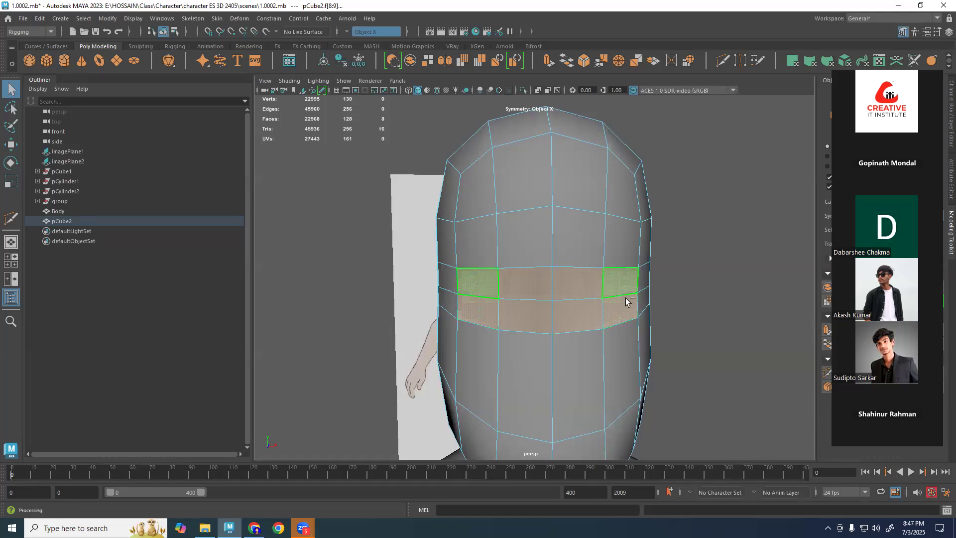
{"action": "key", "text": "ctrl+z"}
Try beveling the front eye-line edges, then undo the bevel.
{"action": "key", "text": "F9"}
{"action": "key", "text": "F10"}
{"action": "left_click", "coordinate": [588, 303]}
{"action": "left_click", "coordinate": [620, 297], "text": "shift"}
{"action": "key", "text": "ctrl+b"}
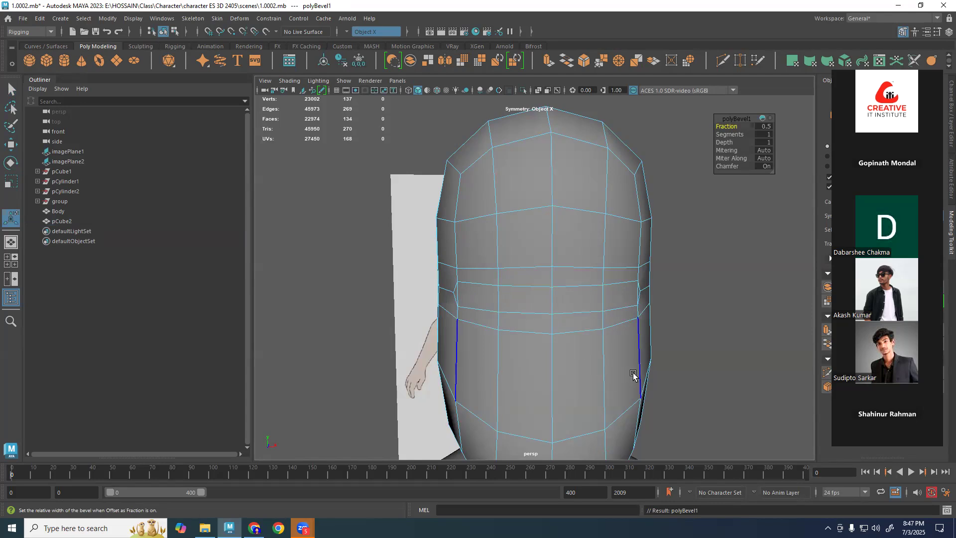
{"action": "left_click_drag", "start_coordinate": [633, 375], "coordinate": [593, 349], "text": "alt"}
{"action": "key", "text": "ctrl+z"}
Try raising the middle vertices above the eyes and lowering those below, then undo the moves.
{"action": "right_click_drag", "start_coordinate": [593, 349], "coordinate": [644, 356], "text": "alt"}
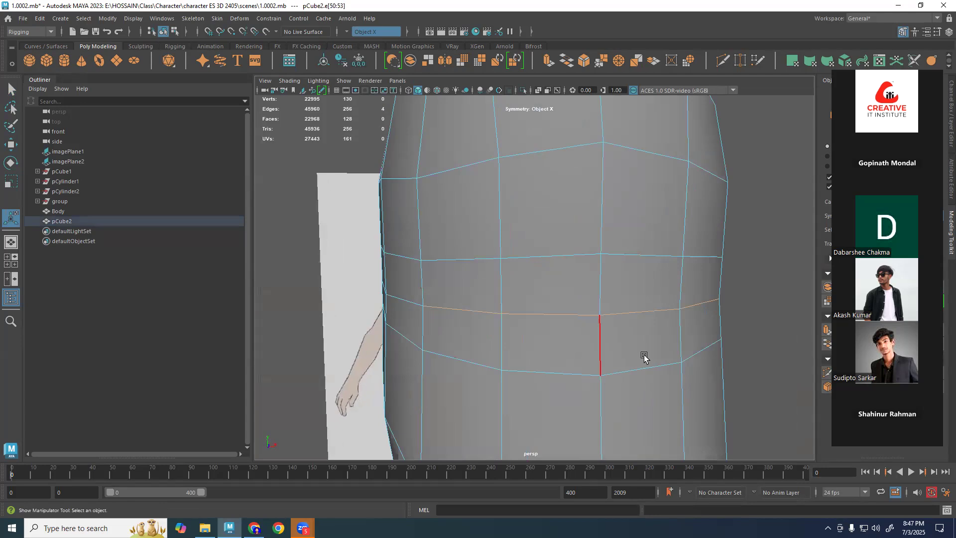
{"action": "left_click_drag", "start_coordinate": [645, 356], "coordinate": [617, 353], "text": "alt"}
{"action": "scroll", "coordinate": [598, 301], "scroll_direction": "down", "scroll_amount": 3}
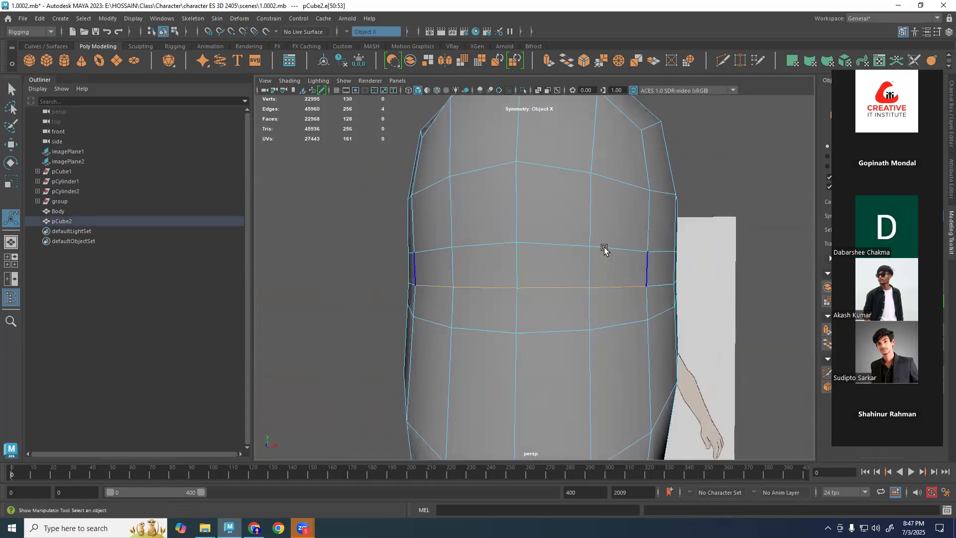
{"action": "right_click_drag", "start_coordinate": [630, 271], "coordinate": [578, 248]}
{"action": "left_click", "coordinate": [588, 246]}
{"action": "key", "text": "w"}
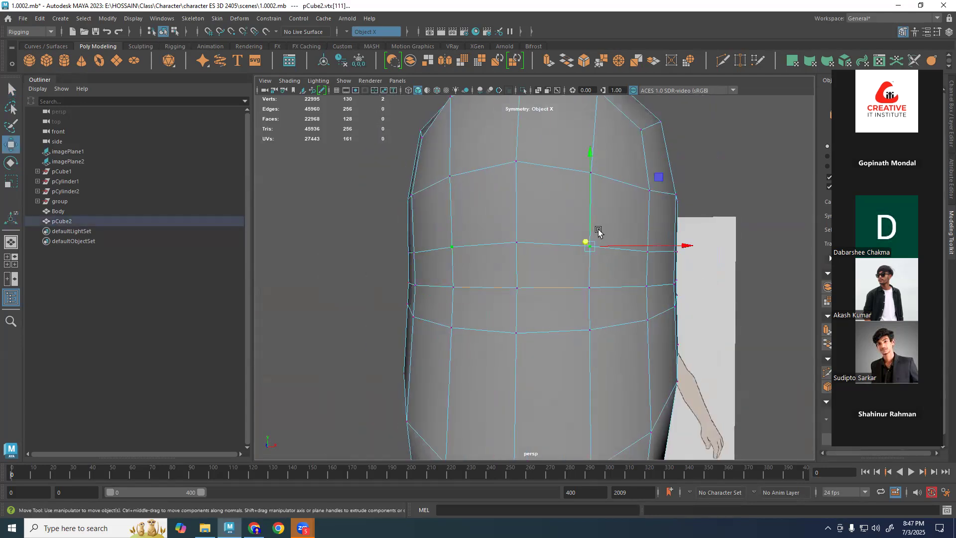
{"action": "left_click_drag", "start_coordinate": [595, 246], "coordinate": [601, 216], "text": "alt"}
{"action": "left_click", "coordinate": [591, 342]}
{"action": "left_click_drag", "start_coordinate": [593, 297], "coordinate": [653, 313]}
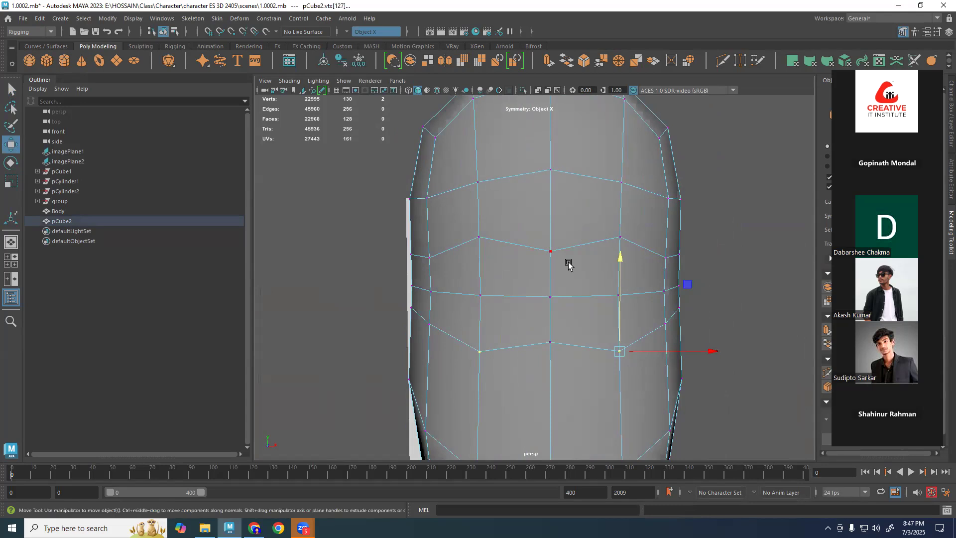
{"action": "key", "text": "ctrl+z"}
{"action": "key", "text": "ctrl+z"}
{"action": "key", "text": "space"}
{"action": "key", "text": "space"}
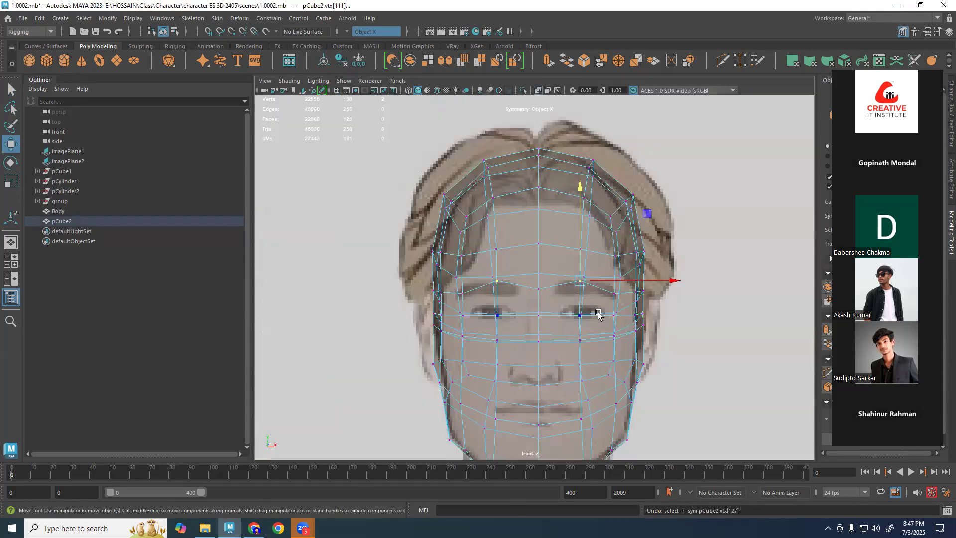
{"action": "key", "text": "space"}
{"action": "key", "text": "space"}
{"action": "key", "text": "ctrl+z"}
In the front view, insert a symmetrical pair of vertical edge loops on either side of the nose bridge.
{"action": "key", "text": "ctrl+shift+x"}
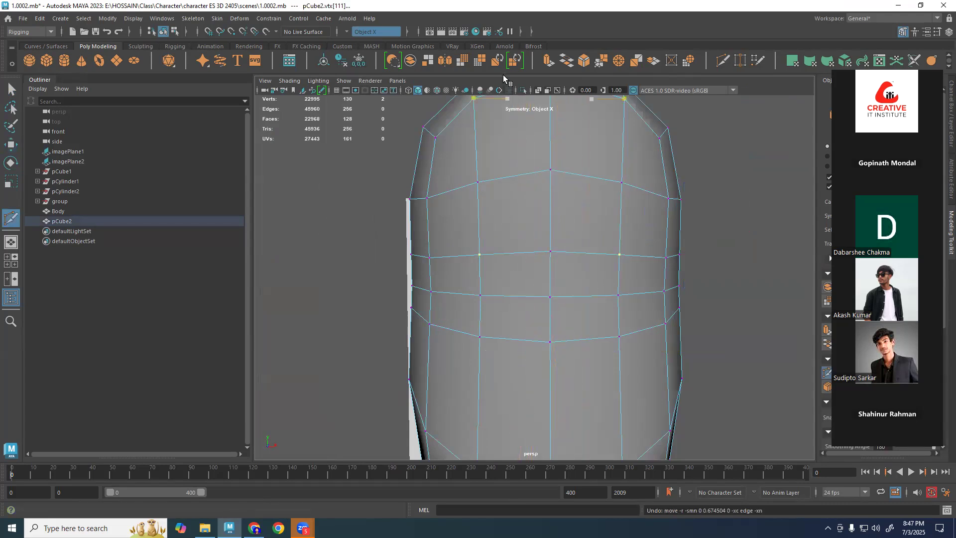
{"action": "key", "text": "space"}
{"action": "key", "text": "space"}
{"action": "scroll", "coordinate": [603, 283], "scroll_direction": "up", "scroll_amount": 5}
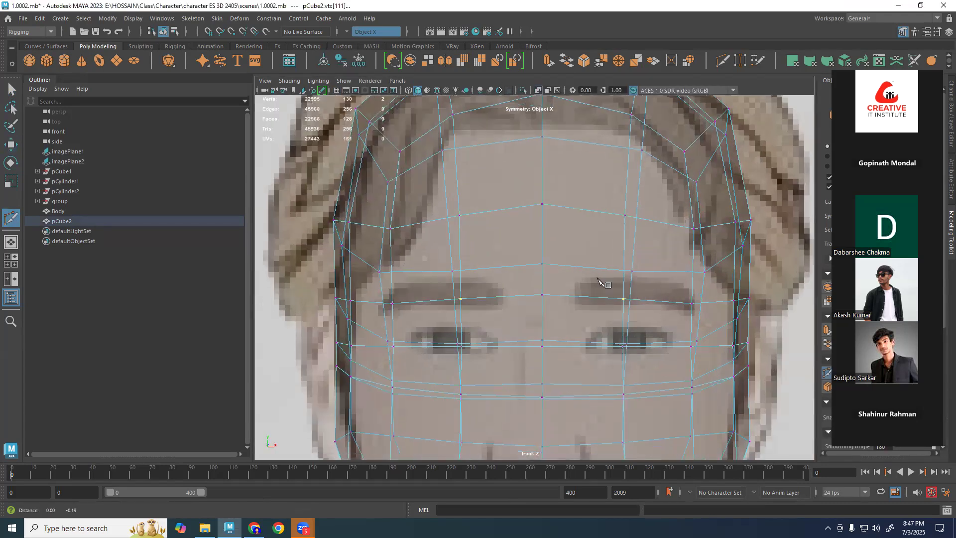
{"action": "middle_click_drag", "start_coordinate": [601, 281], "coordinate": [590, 209], "text": "alt"}
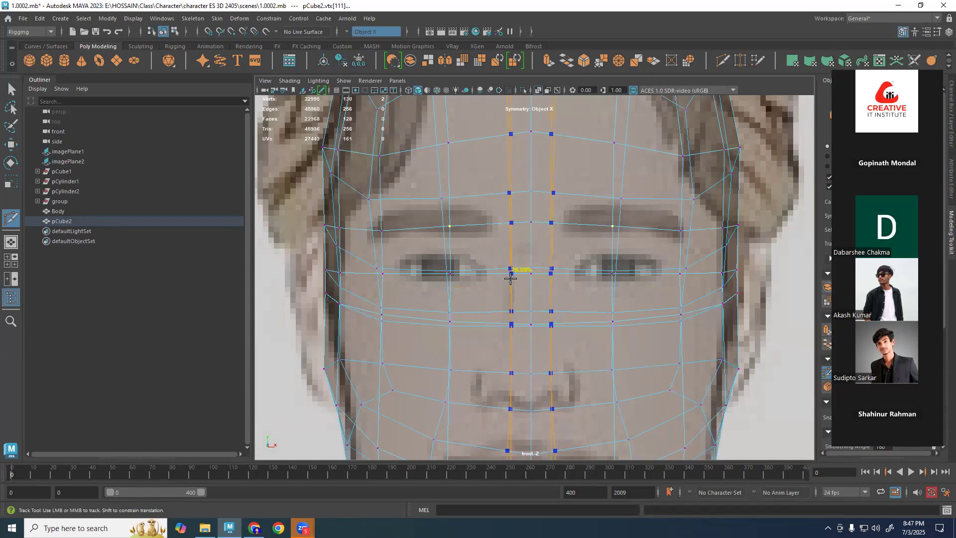
{"action": "left_click", "coordinate": [520, 159], "text": "ctrl"}
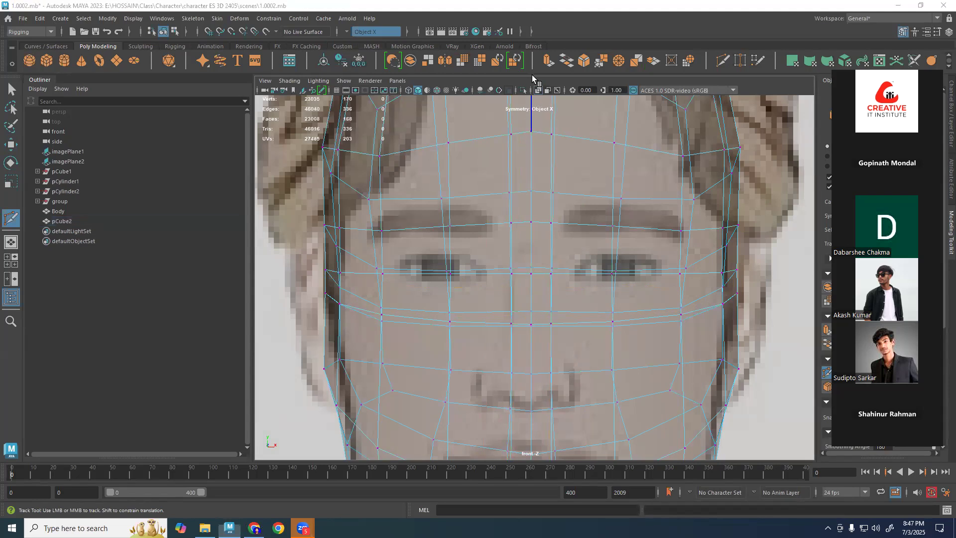
Try scaling the four faces around each eye vertically in the perspective view, then undo the scaling.
{"action": "key", "text": "space"}
{"action": "key", "text": "space"}
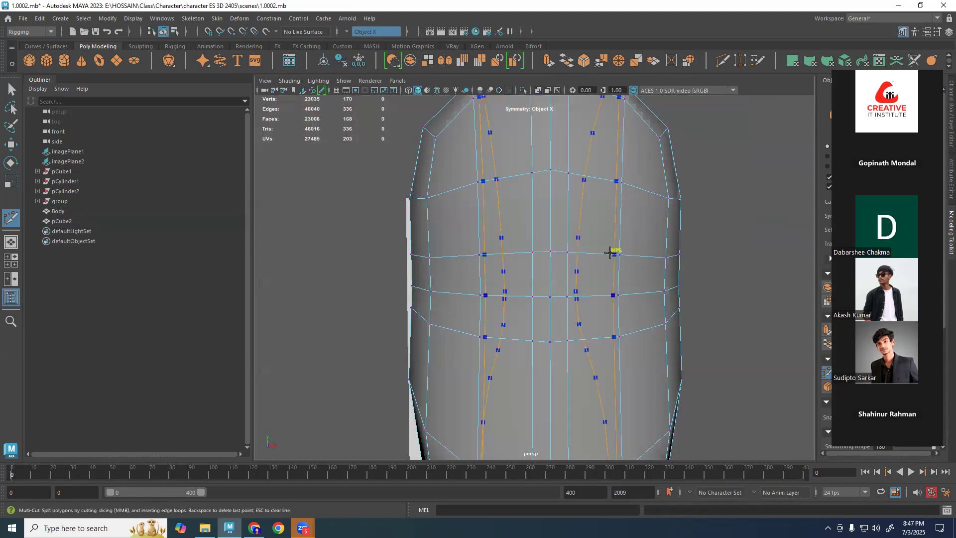
{"action": "key", "text": "q"}
{"action": "right_click_drag", "start_coordinate": [615, 234], "coordinate": [615, 258]}
{"action": "left_click", "coordinate": [635, 274]}
{"action": "left_click", "coordinate": [595, 275], "text": "shift"}
{"action": "left_click", "coordinate": [595, 315], "text": "shift"}
{"action": "left_click", "coordinate": [633, 313], "text": "shift"}
{"action": "right_click_drag", "start_coordinate": [635, 347], "coordinate": [554, 352], "text": "alt"}
{"action": "left_click_drag", "start_coordinate": [552, 351], "coordinate": [561, 349]}
{"action": "left_click_drag", "start_coordinate": [640, 348], "coordinate": [613, 344], "text": "alt"}
{"action": "key", "text": "r"}
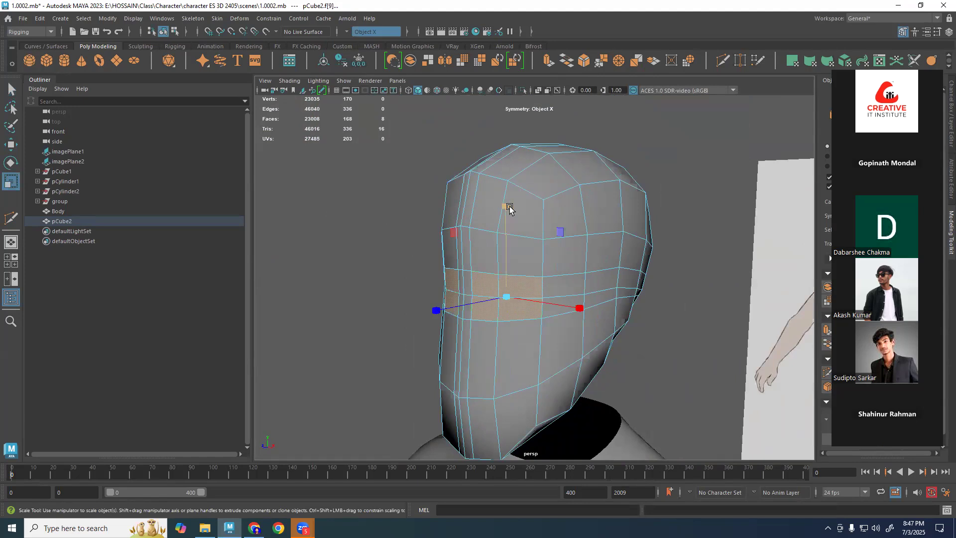
{"action": "left_click_drag", "start_coordinate": [504, 205], "coordinate": [531, 77]}
{"action": "left_click_drag", "start_coordinate": [480, 249], "coordinate": [542, 252], "text": "alt"}
{"action": "left_click_drag", "start_coordinate": [598, 193], "coordinate": [604, 307]}
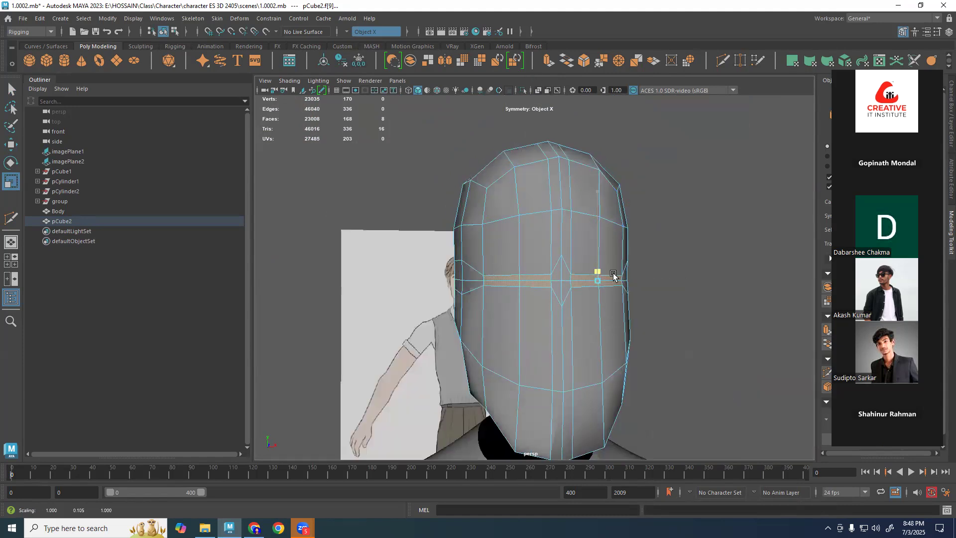
{"action": "left_click_drag", "start_coordinate": [610, 272], "coordinate": [651, 234], "text": "alt"}
{"action": "key", "text": "e"}
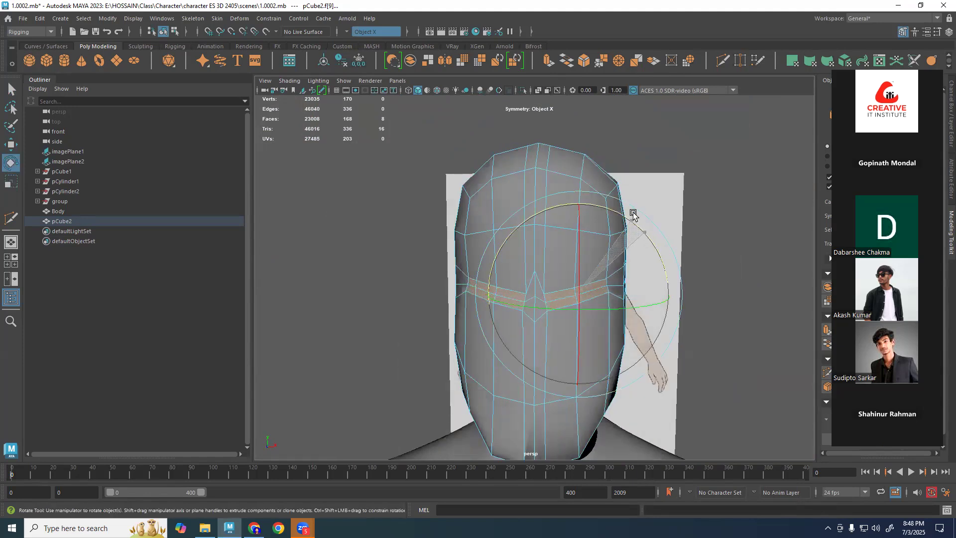
{"action": "left_click", "coordinate": [729, 273]}
Slide the middle vertex above each eye upward and the one below each eye downward to round the eye area.
{"action": "scroll", "coordinate": [646, 306], "scroll_direction": "up", "scroll_amount": 3}
{"action": "left_click_drag", "start_coordinate": [647, 307], "coordinate": [602, 299], "text": "alt"}
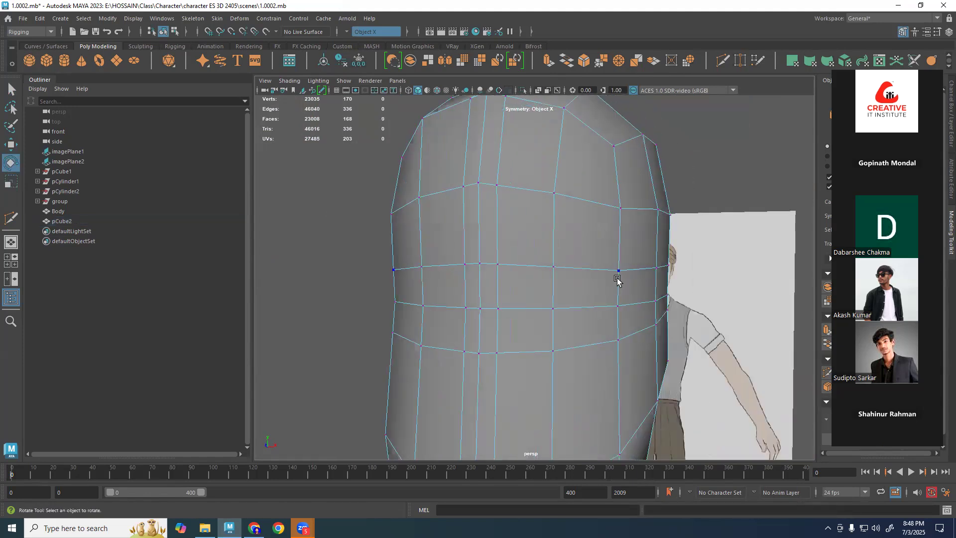
{"action": "left_click", "coordinate": [618, 279]}
{"action": "key", "text": "w"}
{"action": "left_click", "coordinate": [554, 267]}
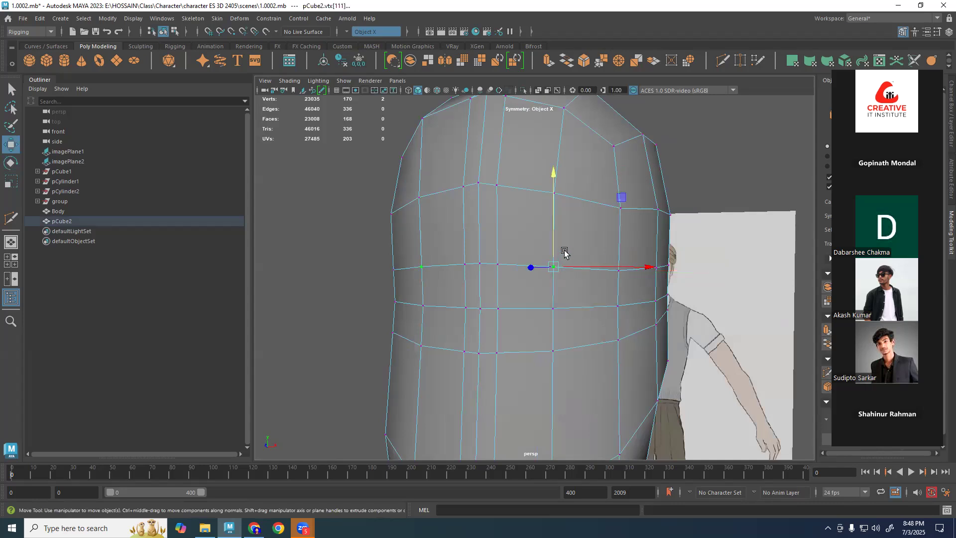
{"action": "left_click_drag", "start_coordinate": [554, 243], "coordinate": [554, 234], "text": "ctrl+shift"}
{"action": "left_click", "coordinate": [552, 350]}
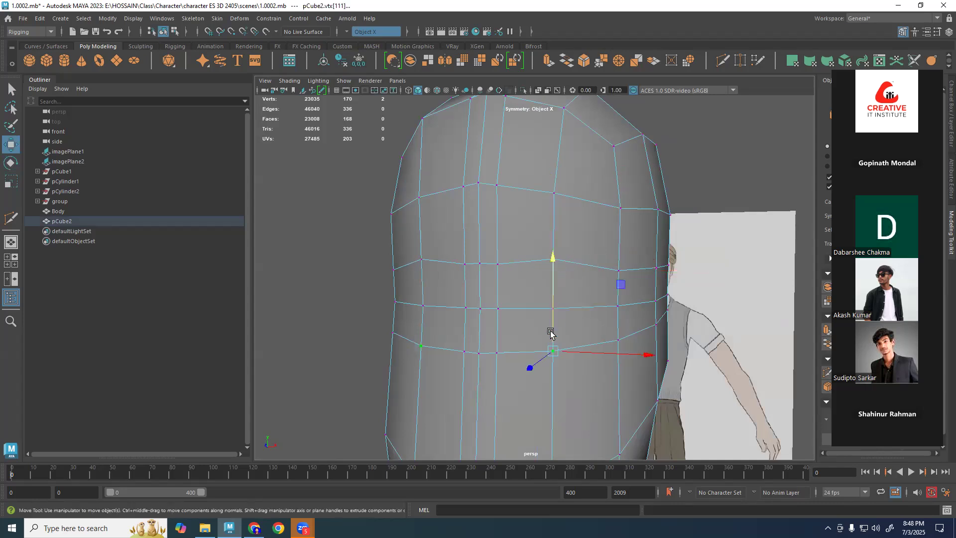
{"action": "left_click_drag", "start_coordinate": [550, 314], "coordinate": [543, 342], "text": "ctrl+shift"}
Slide the inner and outer corner vertices above and below each eye toward its centre to form an octagonal outline.
{"action": "left_click", "coordinate": [496, 354]}
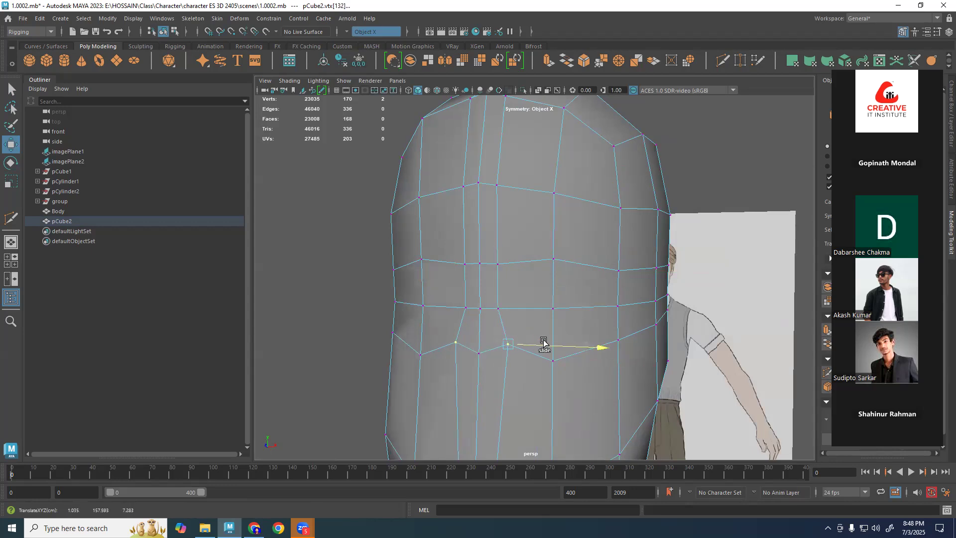
{"action": "left_click", "coordinate": [498, 264]}
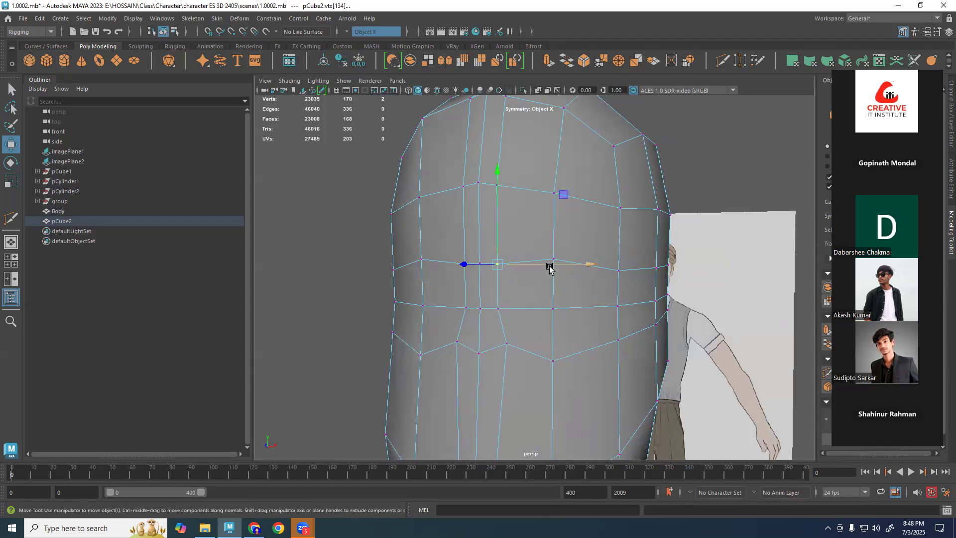
{"action": "left_click_drag", "start_coordinate": [478, 301], "coordinate": [545, 230], "text": "alt"}
{"action": "left_click_drag", "start_coordinate": [675, 282], "coordinate": [629, 287], "text": "alt"}
{"action": "left_click", "coordinate": [575, 277]}
{"action": "left_click_drag", "start_coordinate": [574, 247], "coordinate": [581, 278], "text": "ctrl+shift"}
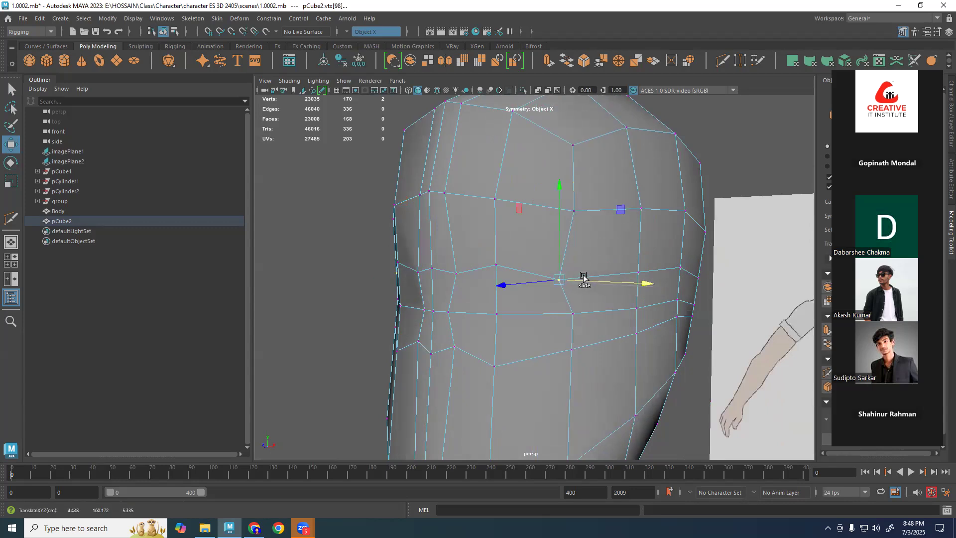
{"action": "left_click", "coordinate": [573, 350]}
{"action": "left_click_drag", "start_coordinate": [584, 352], "coordinate": [607, 327], "text": "alt"}
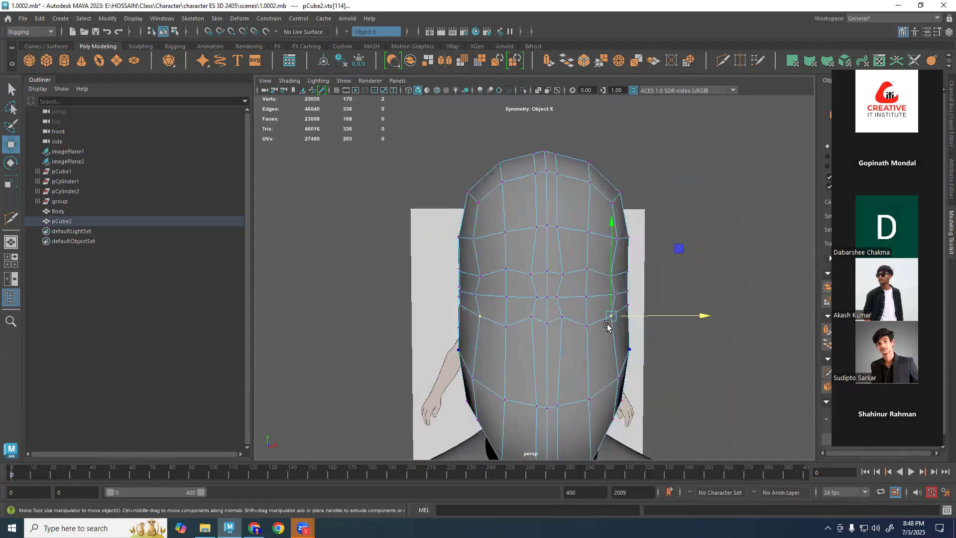
Select the four faces around each eye and shift them slightly upward to line up with the front reference.
{"action": "left_click", "coordinate": [402, 367]}
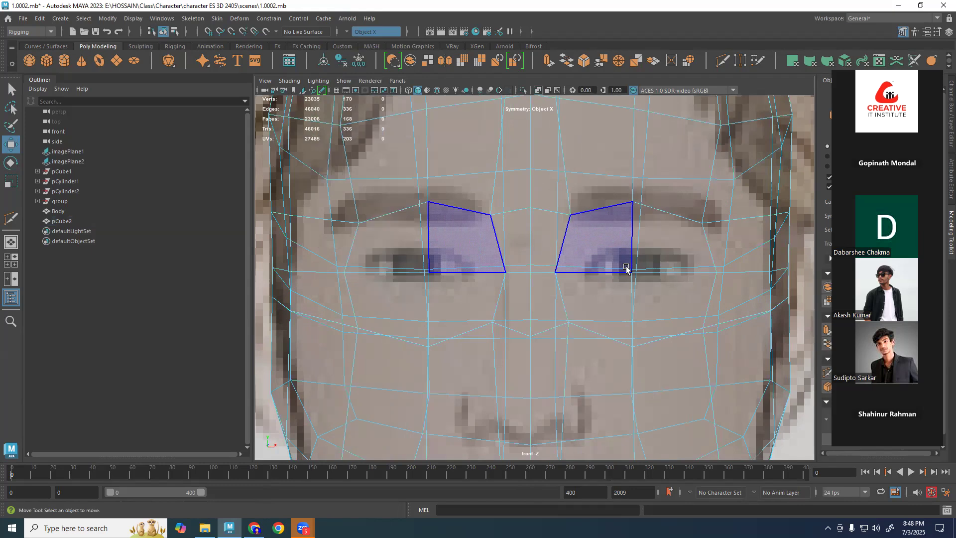
{"action": "left_click", "coordinate": [655, 248]}
{"action": "left_click", "coordinate": [604, 251], "text": "shift"}
{"action": "left_click", "coordinate": [598, 295], "text": "shift"}
{"action": "left_click", "coordinate": [642, 293], "text": "shift"}
{"action": "key", "text": "space"}
{"action": "key", "text": "space"}
{"action": "right_click_drag", "start_coordinate": [559, 308], "coordinate": [610, 309], "text": "alt"}
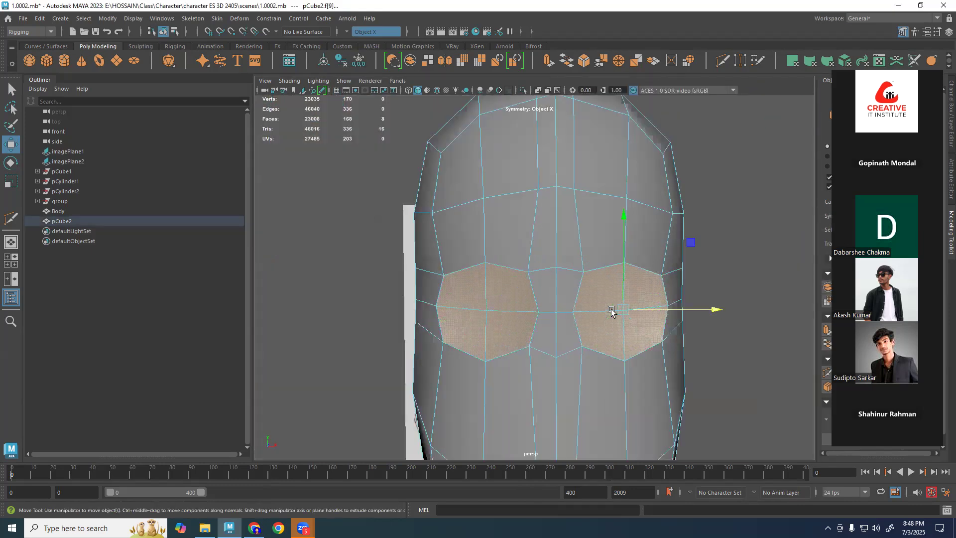
{"action": "middle_click_drag", "start_coordinate": [651, 315], "coordinate": [634, 293], "text": "alt"}
{"action": "left_click", "coordinate": [608, 264]}
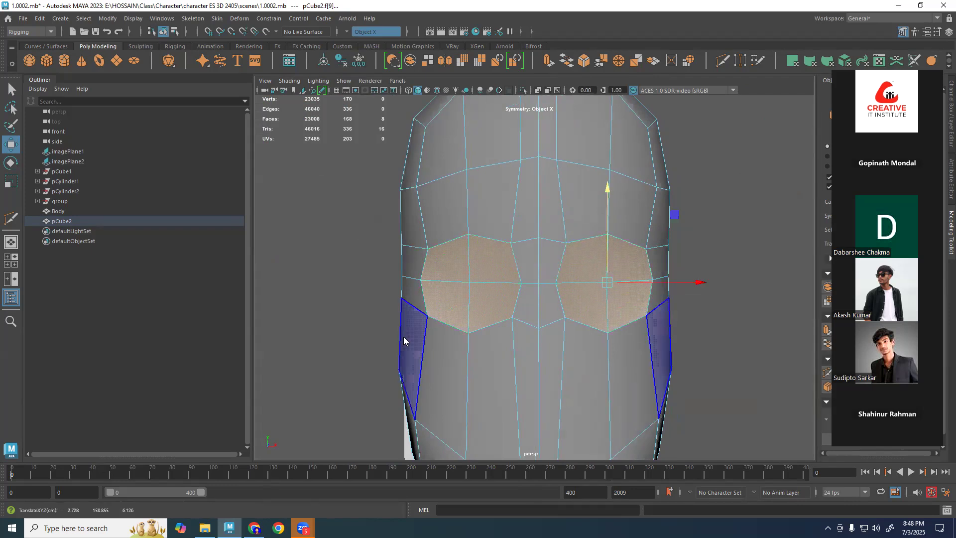
{"action": "key", "text": "space"}
{"action": "key", "text": "space"}
{"action": "middle_click_drag", "start_coordinate": [635, 333], "coordinate": [638, 325]}
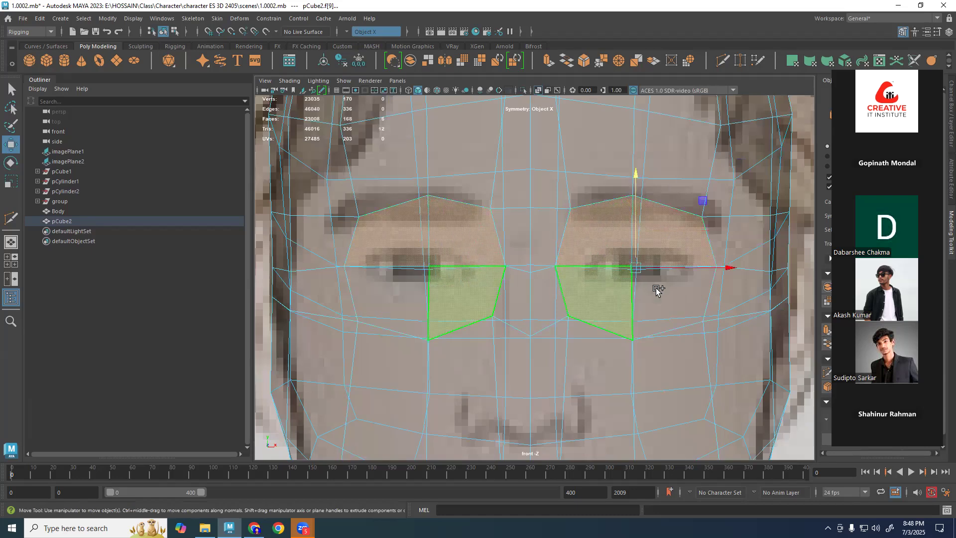
{"action": "key", "text": "space"}
{"action": "key", "text": "space"}
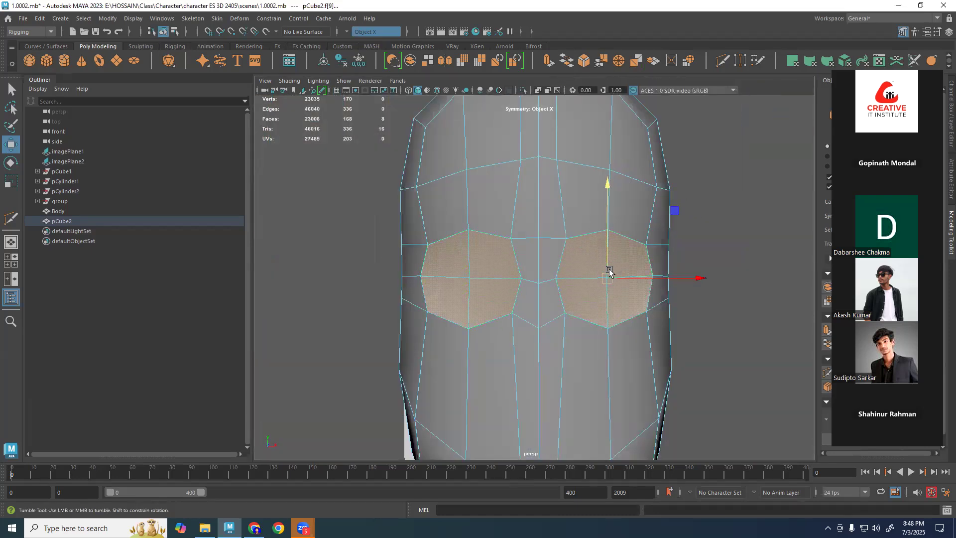
Extrude the selected eye faces inward with an offset of 0.829, checking the inset against the front reference.
{"action": "left_click_drag", "start_coordinate": [608, 271], "coordinate": [605, 275], "text": "alt"}
{"action": "scroll", "coordinate": [508, 318], "scroll_direction": "down", "scroll_amount": 5}
{"action": "left_click_drag", "start_coordinate": [471, 325], "coordinate": [581, 342], "text": "alt"}
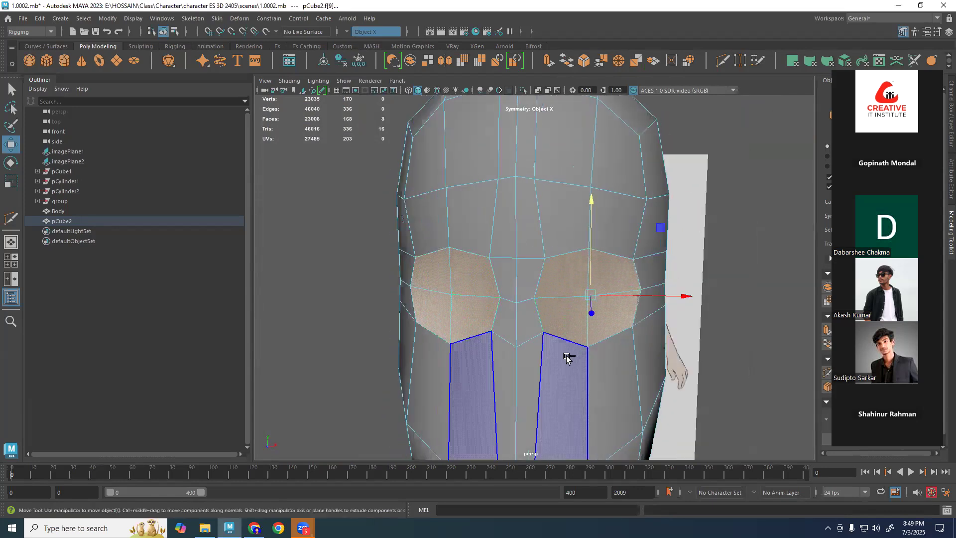
{"action": "key", "text": "ctrl+e"}
{"action": "left_click_drag", "start_coordinate": [726, 143], "coordinate": [820, 309]}
{"action": "middle_click_drag", "start_coordinate": [647, 332], "coordinate": [619, 329]}
{"action": "key", "text": "space"}
{"action": "key", "text": "space"}
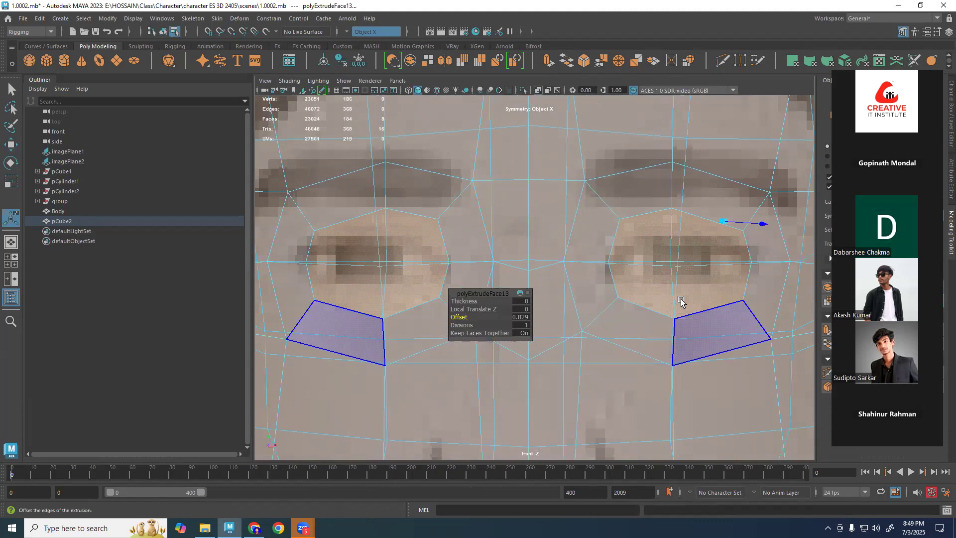
Try lowering the top middle vertex of the inner eye loop, then undo the move.
{"action": "middle_click_drag", "start_coordinate": [681, 301], "coordinate": [627, 326], "text": "alt"}
{"action": "key", "text": "q"}
{"action": "right_click_drag", "start_coordinate": [685, 297], "coordinate": [528, 275]}
{"action": "left_click", "coordinate": [623, 234]}
{"action": "key", "text": "w"}
{"action": "left_click_drag", "start_coordinate": [619, 209], "coordinate": [619, 221]}
{"action": "key", "text": "ctrl+z"}
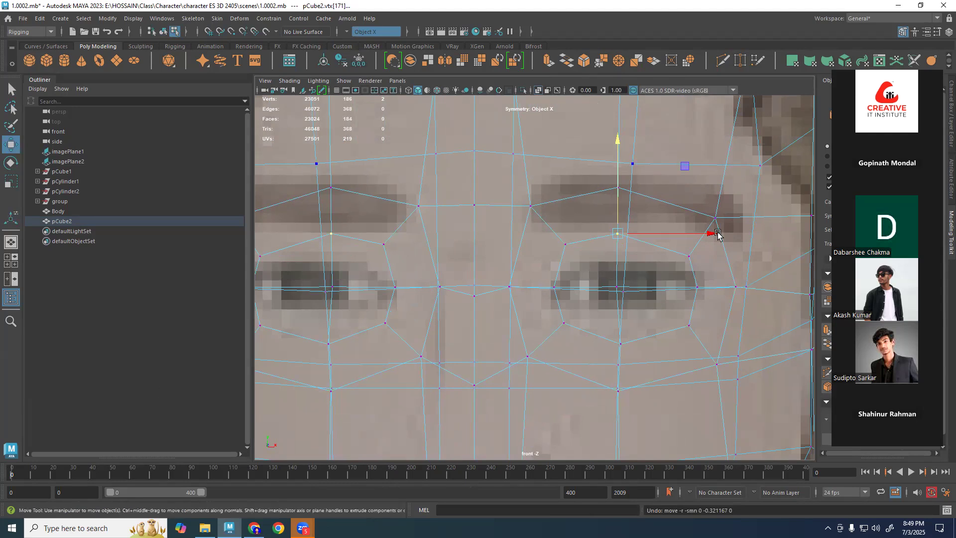
Examine the inset loops around both eyes in the front view and from several perspective angles.
{"action": "left_click", "coordinate": [475, 303]}
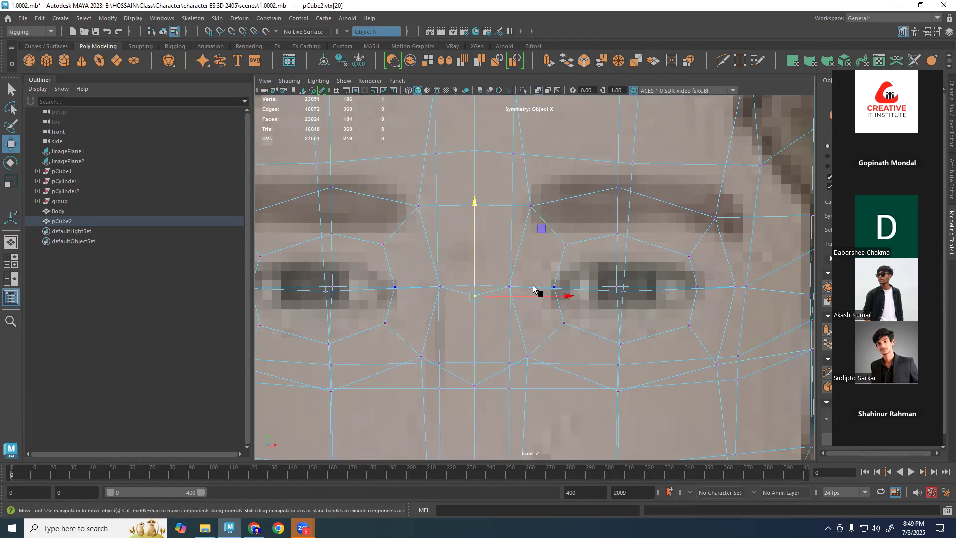
{"action": "left_click", "coordinate": [618, 237]}
{"action": "key", "text": "space"}
{"action": "key", "text": "space"}
{"action": "left_click_drag", "start_coordinate": [550, 351], "coordinate": [554, 363], "text": "alt"}
{"action": "left_click", "coordinate": [737, 321]}
{"action": "scroll", "coordinate": [736, 322], "scroll_direction": "up", "scroll_amount": 4}
{"action": "left_click_drag", "start_coordinate": [722, 323], "coordinate": [663, 324], "text": "alt"}
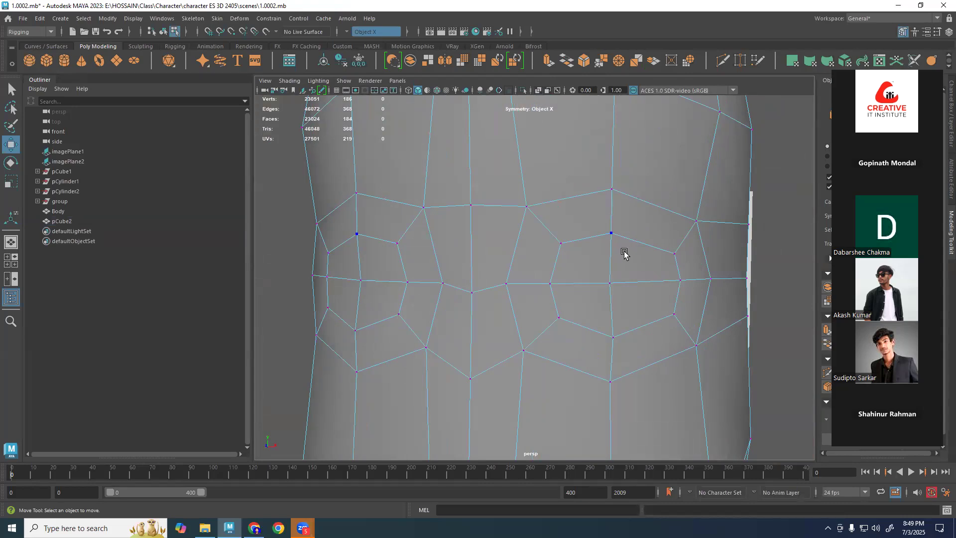
{"action": "scroll", "coordinate": [623, 256], "scroll_direction": "down", "scroll_amount": 4}
{"action": "left_click_drag", "start_coordinate": [621, 258], "coordinate": [738, 342], "text": "alt"}
{"action": "left_click_drag", "start_coordinate": [447, 371], "coordinate": [629, 362], "text": "alt"}
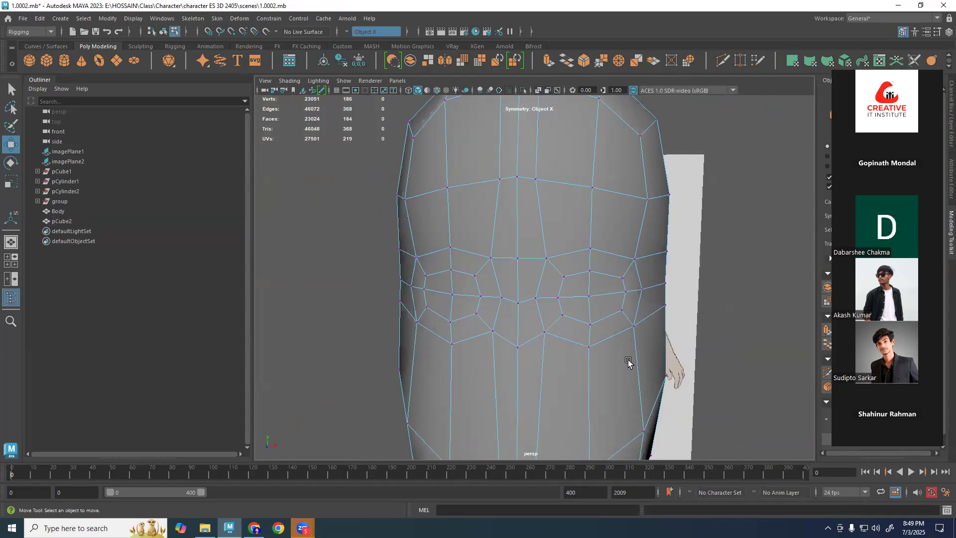
Lower the top middle and inner upper vertices of the inner eye loop onto the reference's upper eyelid.
{"action": "left_click", "coordinate": [586, 280]}
{"action": "key", "text": "space"}
{"action": "key", "text": "space"}
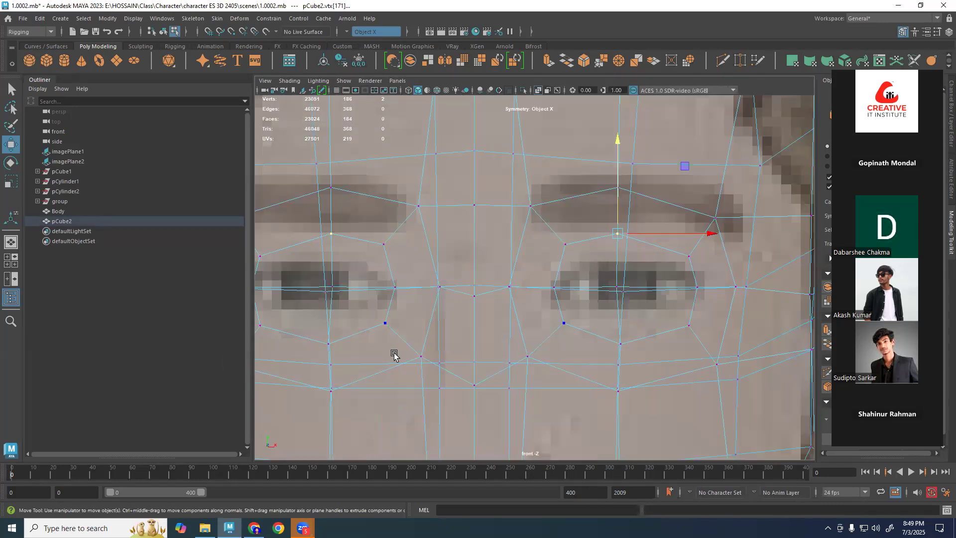
{"action": "left_click_drag", "start_coordinate": [616, 187], "coordinate": [633, 246]}
{"action": "left_click", "coordinate": [567, 245]}
{"action": "left_click_drag", "start_coordinate": [589, 219], "coordinate": [589, 236]}
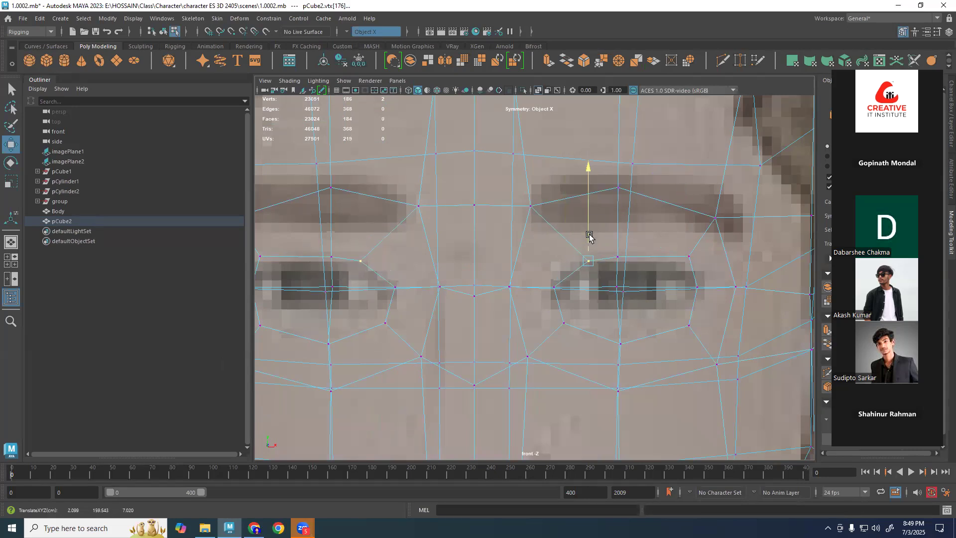
{"action": "left_click", "coordinate": [648, 257]}
{"action": "key", "text": "ctrl+z"}
{"action": "left_click_drag", "start_coordinate": [652, 260], "coordinate": [646, 261]}
Fit the top middle and outer upper vertices of the inner eye loop to the reference's upper eyelid line.
{"action": "left_click", "coordinate": [614, 233]}
{"action": "left_click", "coordinate": [692, 251]}
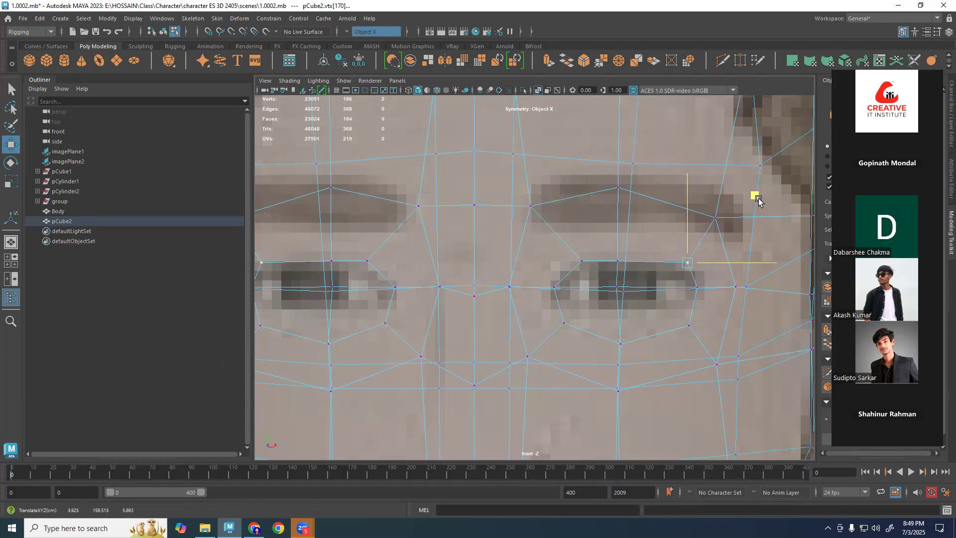
{"action": "key", "text": "space"}
{"action": "key", "text": "space"}
{"action": "left_click_drag", "start_coordinate": [637, 272], "coordinate": [451, 355], "text": "alt"}
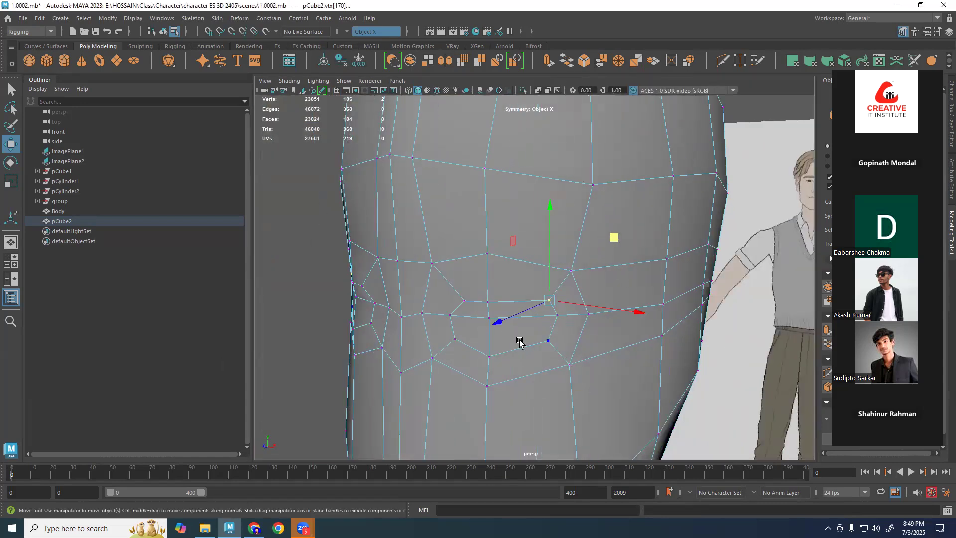
Move the outer corner vertex of the inner eye loop outward and raise its lower outer vertex to the reference's lower eyelid.
{"action": "key", "text": "space"}
{"action": "key", "text": "space"}
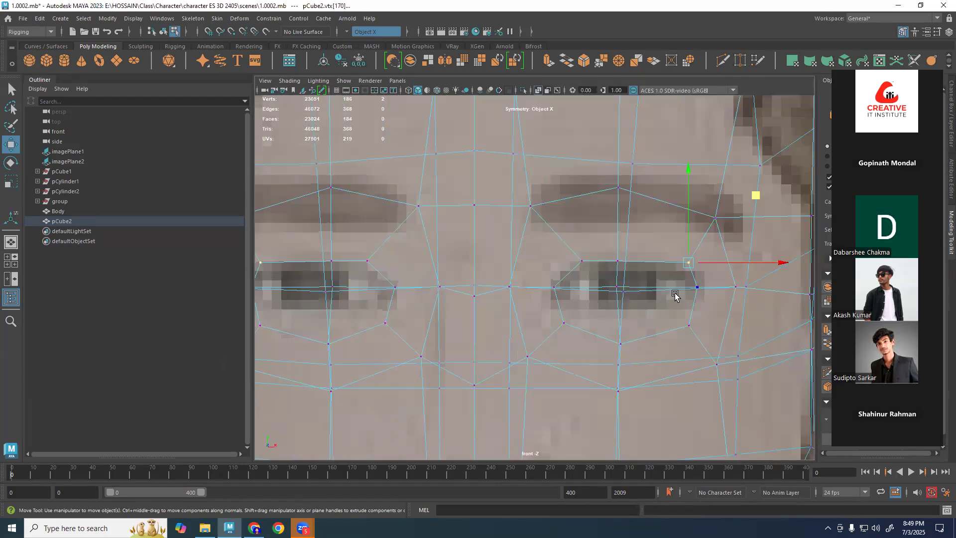
{"action": "left_click", "coordinate": [696, 295]}
{"action": "left_click_drag", "start_coordinate": [724, 287], "coordinate": [731, 286]}
{"action": "left_click", "coordinate": [687, 328]}
{"action": "left_click_drag", "start_coordinate": [687, 310], "coordinate": [686, 288]}
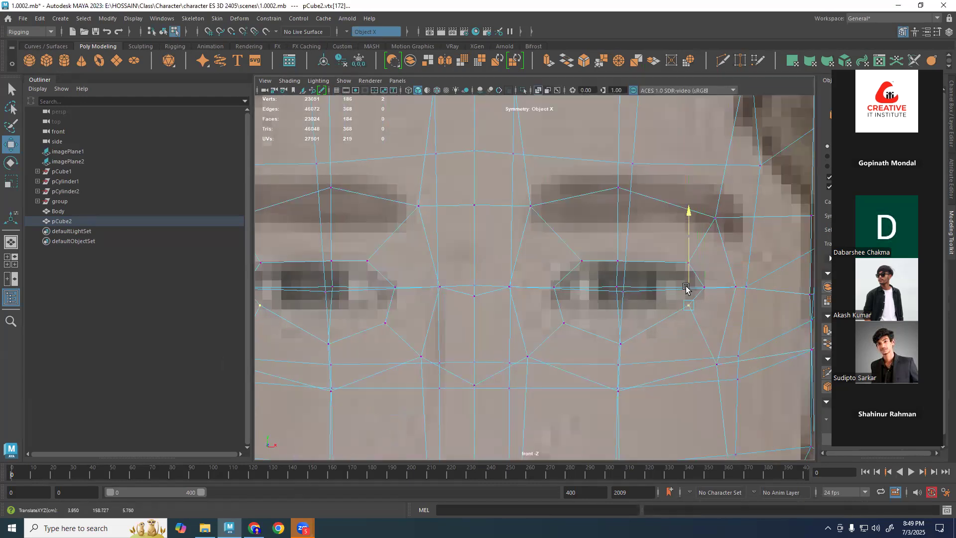
{"action": "scroll", "coordinate": [604, 288], "scroll_direction": "down", "scroll_amount": 3}
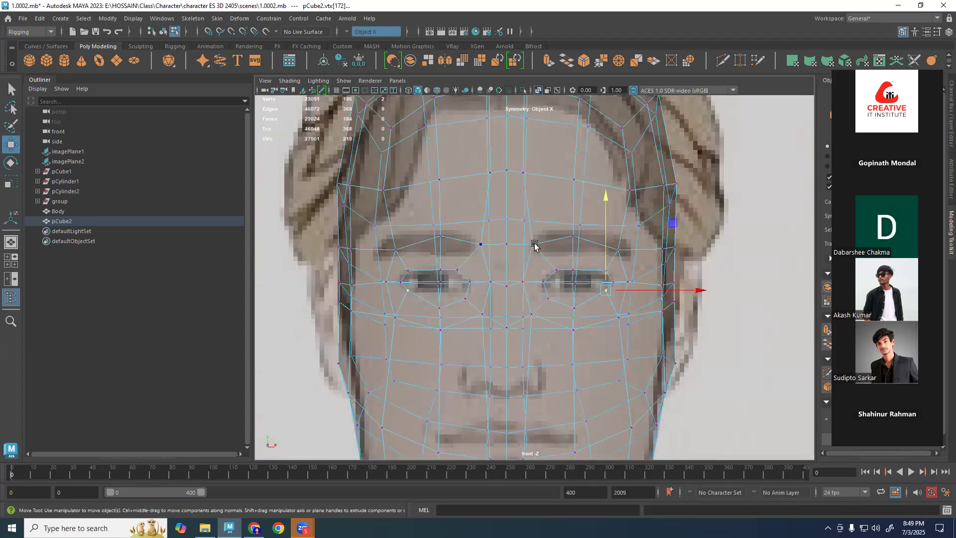
Raise the bottom middle and inner lower vertices of the inner eye loop onto the reference's lower eyelid, alongside a perspective view.
{"action": "left_click", "coordinate": [10, 280]}
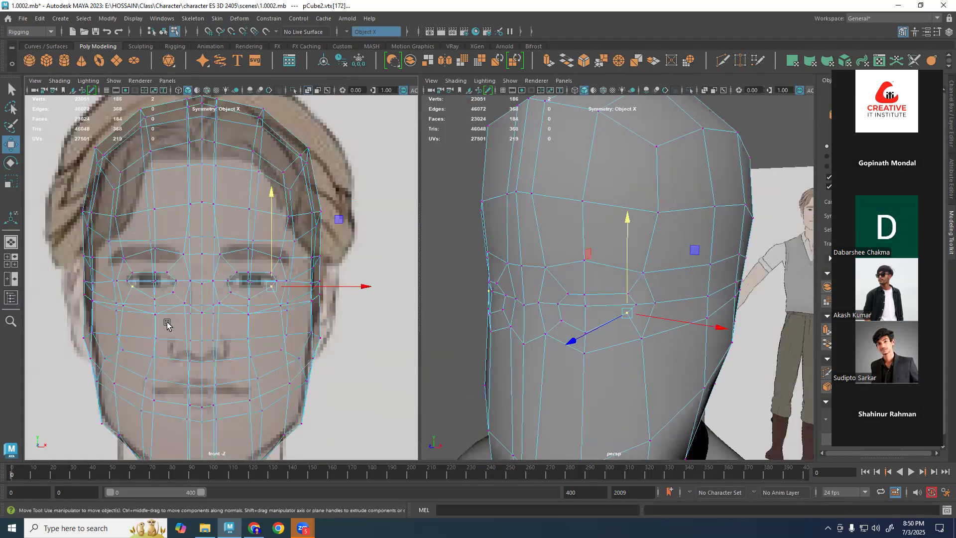
{"action": "scroll", "coordinate": [256, 303], "scroll_direction": "up", "scroll_amount": 3}
{"action": "left_click_drag", "start_coordinate": [641, 342], "coordinate": [706, 299], "text": "alt"}
{"action": "scroll", "coordinate": [291, 304], "scroll_direction": "up", "scroll_amount": 2}
{"action": "left_click", "coordinate": [293, 301]}
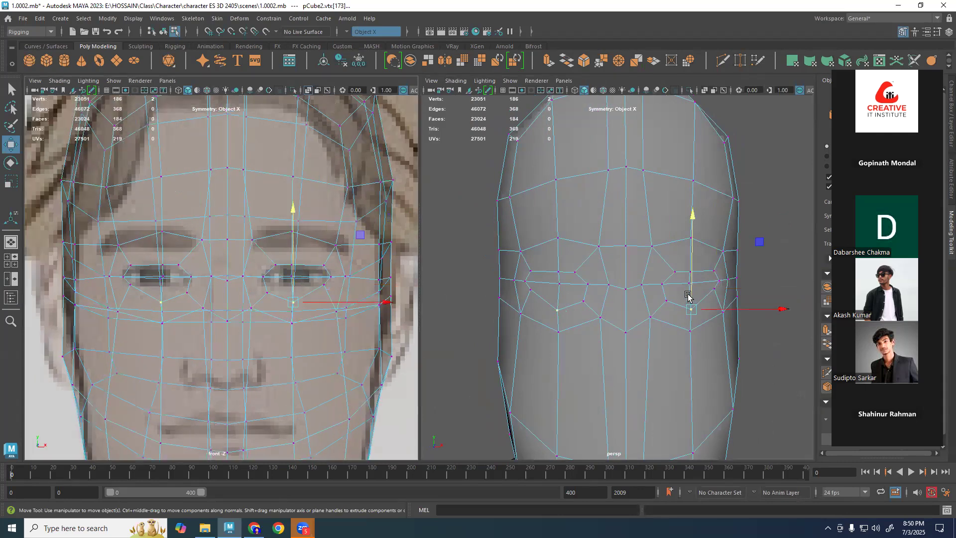
{"action": "left_click_drag", "start_coordinate": [293, 249], "coordinate": [295, 238]}
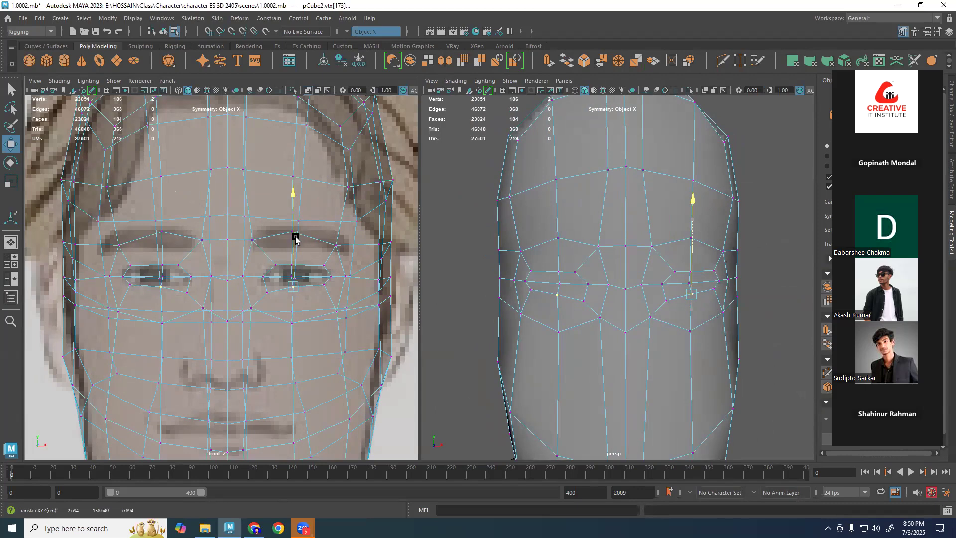
{"action": "scroll", "coordinate": [295, 297], "scroll_direction": "up", "scroll_amount": 3}
{"action": "left_click", "coordinate": [310, 310]}
{"action": "left_click_drag", "start_coordinate": [309, 301], "coordinate": [312, 276]}
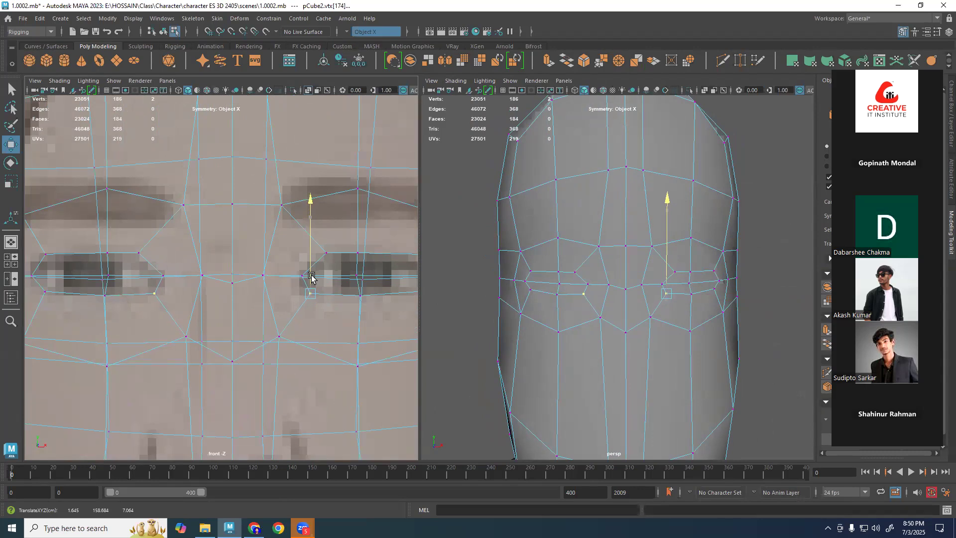
{"action": "left_click", "coordinate": [264, 277]}
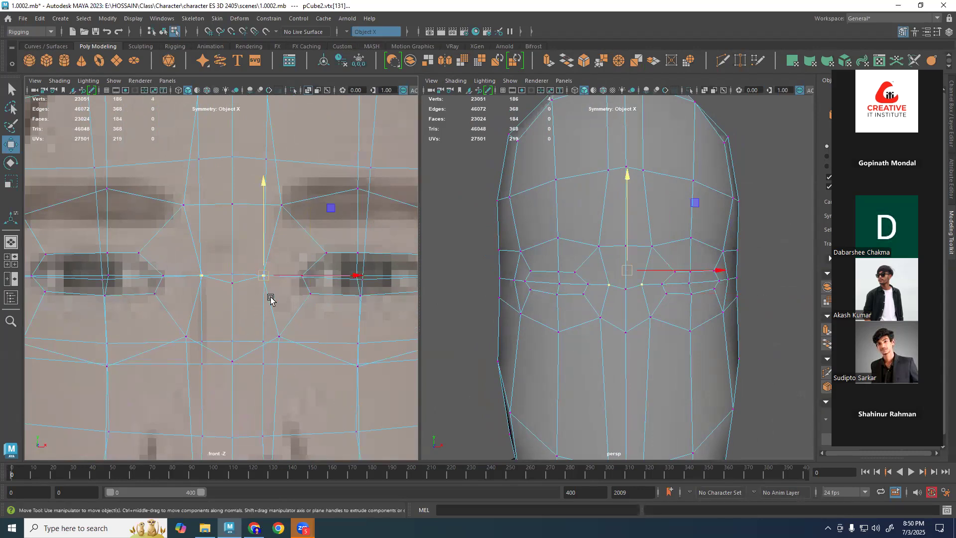
Nudge the inner eye loop's lower outer vertex slightly down and shift its inner upper vertex toward the nose.
{"action": "left_click_drag", "start_coordinate": [718, 237], "coordinate": [631, 265], "text": "alt"}
{"action": "scroll", "coordinate": [522, 305], "scroll_direction": "down", "scroll_amount": 3}
{"action": "middle_click_drag", "start_coordinate": [343, 321], "coordinate": [302, 321], "text": "alt"}
{"action": "left_click", "coordinate": [383, 296]}
{"action": "left_click_drag", "start_coordinate": [382, 269], "coordinate": [381, 273]}
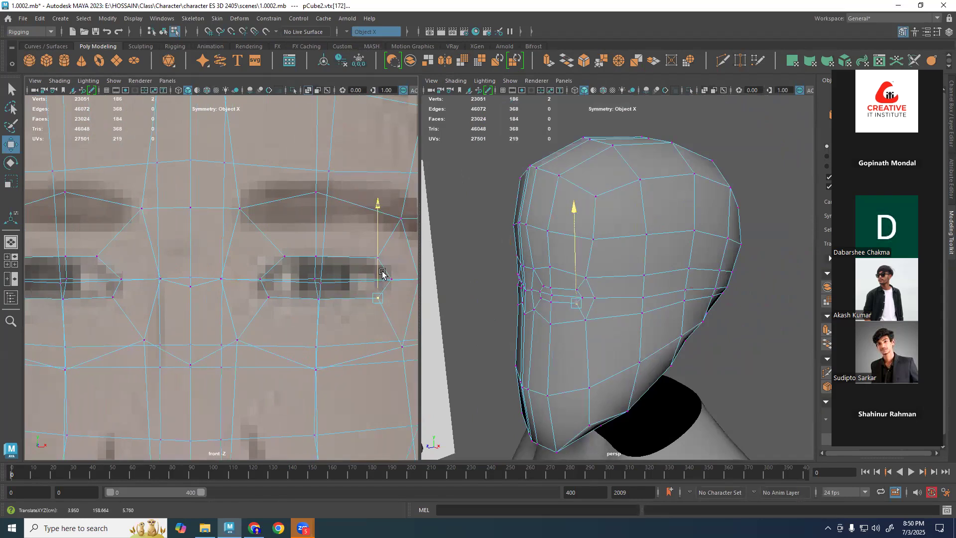
{"action": "left_click", "coordinate": [284, 257]}
{"action": "left_click_drag", "start_coordinate": [321, 258], "coordinate": [315, 257]}
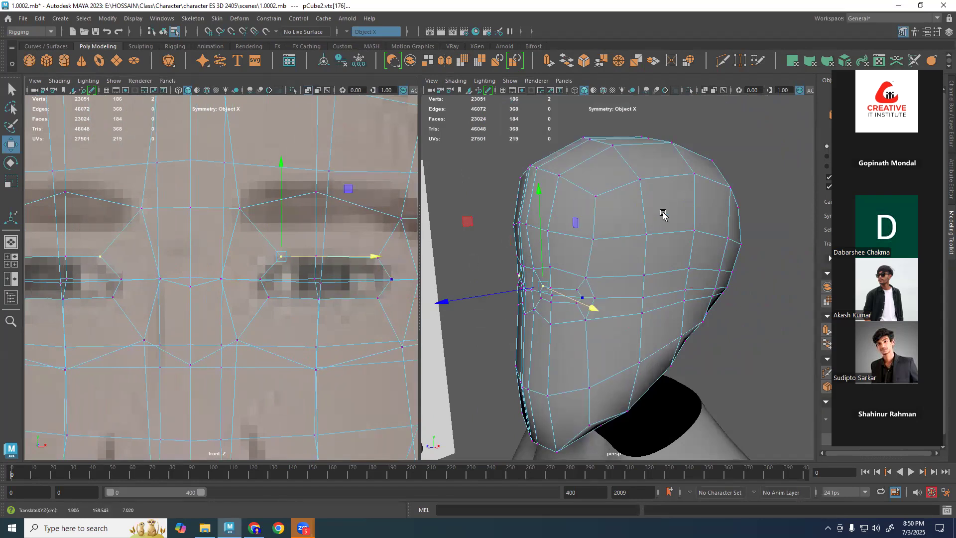
Crease the complete inner edge loop around both eyes and preview the head mesh smoothed.
{"action": "key", "text": "space"}
{"action": "left_click_drag", "start_coordinate": [533, 267], "coordinate": [549, 295], "text": "alt"}
{"action": "left_click", "coordinate": [625, 199]}
{"action": "left_click_drag", "start_coordinate": [626, 199], "coordinate": [488, 331], "text": "alt"}
{"action": "right_click_drag", "start_coordinate": [489, 331], "coordinate": [505, 295], "text": "alt"}
{"action": "left_click_drag", "start_coordinate": [496, 302], "coordinate": [509, 210], "text": "alt"}
{"action": "left_click", "coordinate": [451, 317]}
{"action": "right_click_drag", "start_coordinate": [516, 224], "coordinate": [513, 244], "text": "alt"}
{"action": "double_click", "coordinate": [519, 216]}
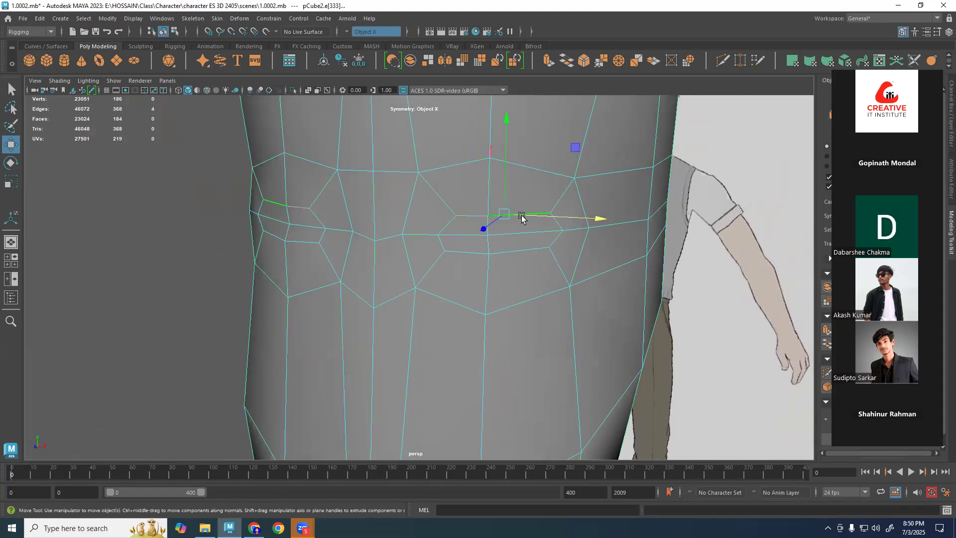
{"action": "double_click", "coordinate": [534, 248], "text": "shift"}
{"action": "left_click", "coordinate": [557, 222], "text": "shift"}
{"action": "left_click", "coordinate": [558, 238], "text": "shift"}
{"action": "left_click", "coordinate": [448, 225], "text": "shift"}
{"action": "left_click", "coordinate": [443, 244], "text": "shift"}
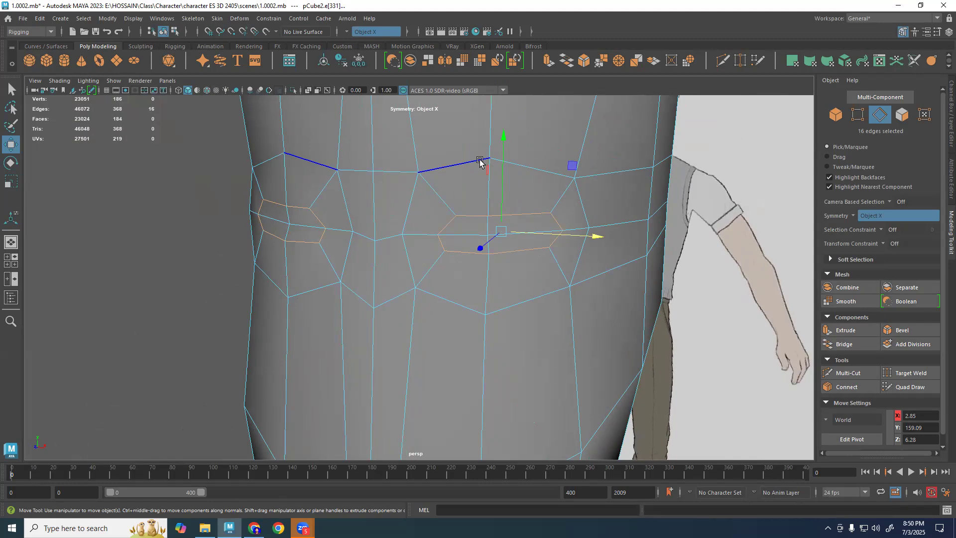
{"action": "left_click", "coordinate": [931, 61]}
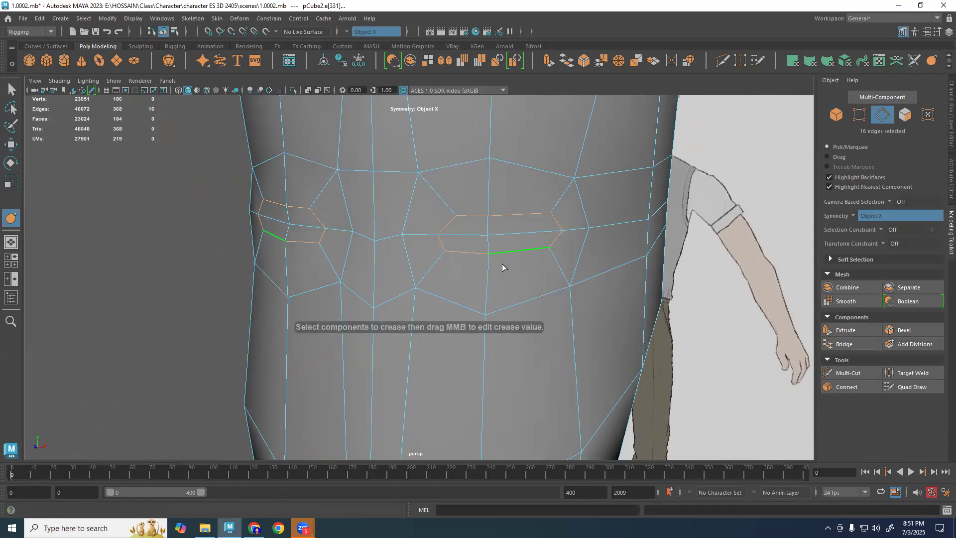
{"action": "key", "text": "3"}
{"action": "left_click_drag", "start_coordinate": [474, 279], "coordinate": [588, 221], "text": "alt"}
{"action": "right_click_drag", "start_coordinate": [565, 208], "coordinate": [640, 169]}
{"action": "left_click_drag", "start_coordinate": [658, 192], "coordinate": [469, 230], "text": "alt"}
Push the faces inside both creased eye loops back to Z 5.84 against the side reference, and turn off the smooth preview.
{"action": "left_click", "coordinate": [470, 191]}
{"action": "right_click_drag", "start_coordinate": [470, 189], "coordinate": [469, 234]}
{"action": "scroll", "coordinate": [448, 249], "scroll_direction": "up", "scroll_amount": 5}
{"action": "middle_click_drag", "start_coordinate": [429, 258], "coordinate": [518, 263], "text": "alt"}
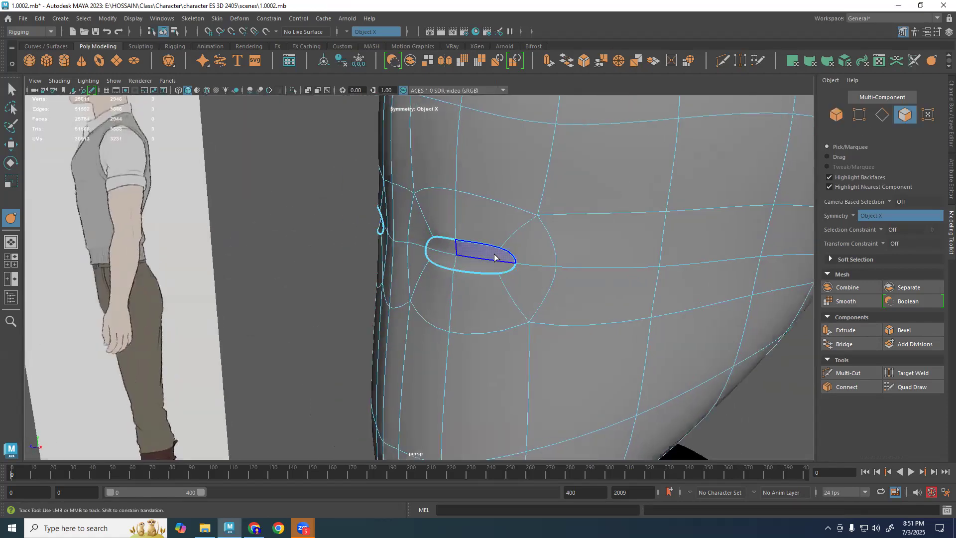
{"action": "left_click", "coordinate": [495, 255]}
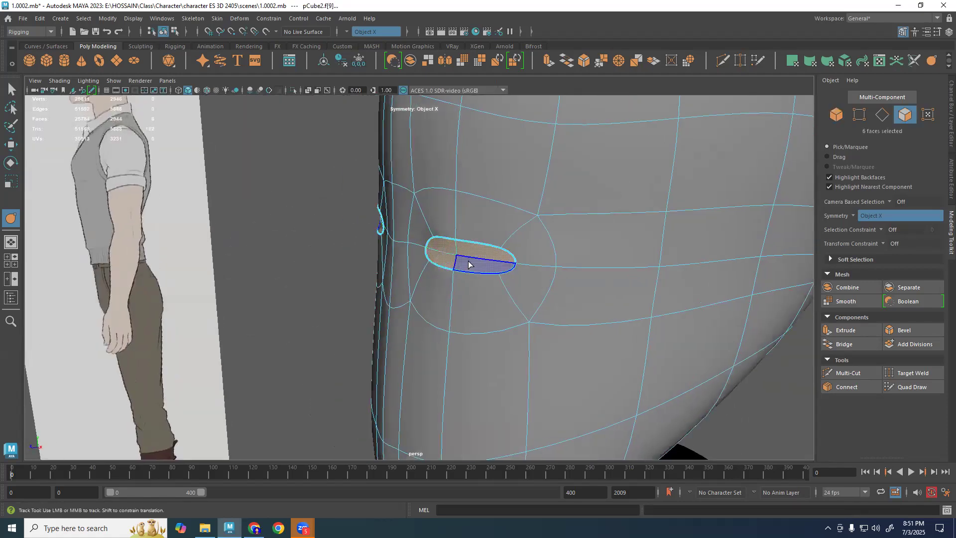
{"action": "left_click", "coordinate": [468, 260], "text": "shift"}
{"action": "scroll", "coordinate": [498, 271], "scroll_direction": "down", "scroll_amount": 3}
{"action": "left_click_drag", "start_coordinate": [567, 292], "coordinate": [536, 285], "text": "alt"}
{"action": "key", "text": "space"}
{"action": "key", "text": "space"}
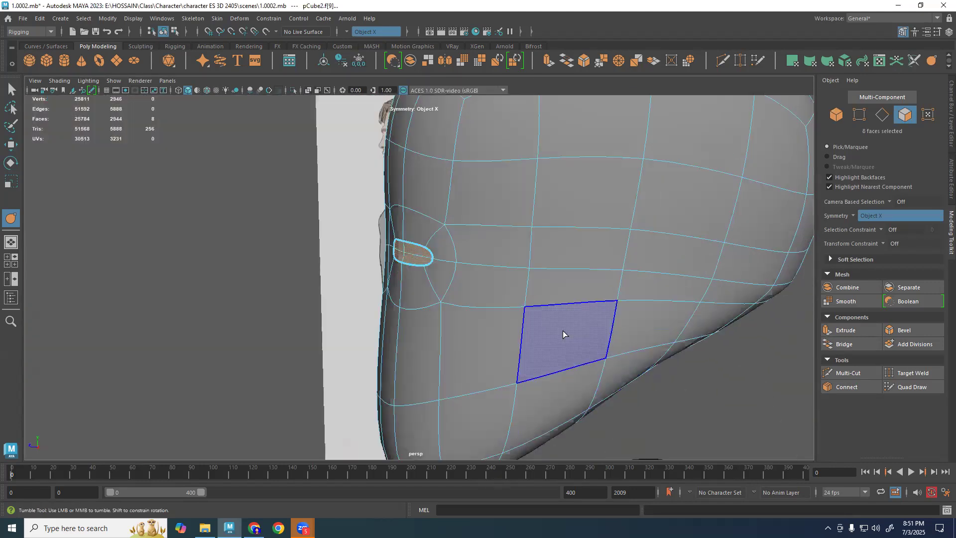
{"action": "key", "text": "space"}
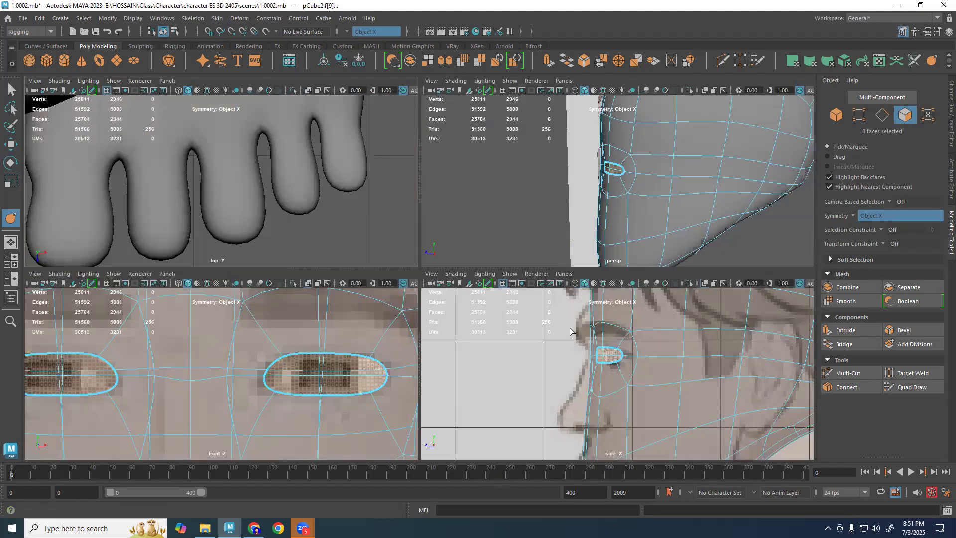
{"action": "key", "text": "space"}
{"action": "scroll", "coordinate": [541, 266], "scroll_direction": "up", "scroll_amount": 2}
{"action": "key", "text": "w"}
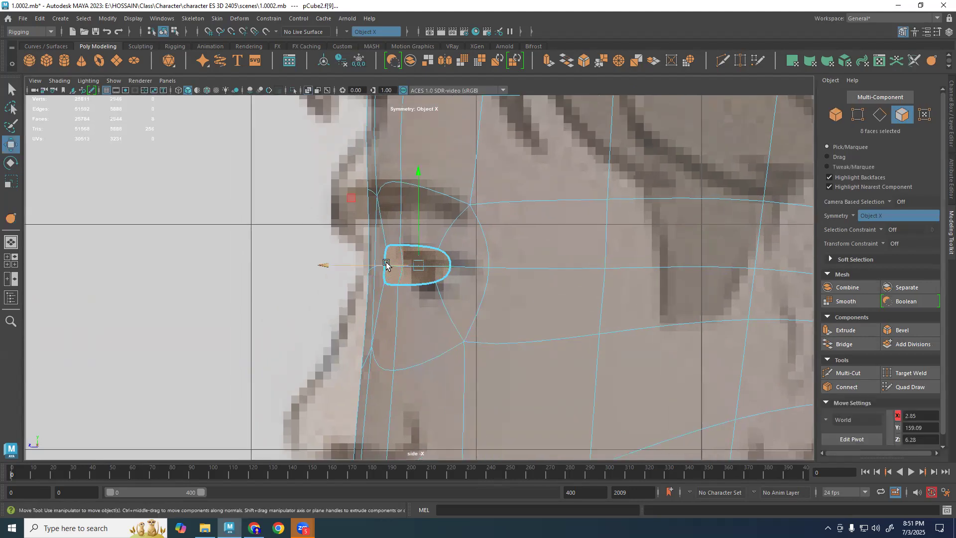
{"action": "left_click_drag", "start_coordinate": [386, 264], "coordinate": [412, 266]}
{"action": "key", "text": "ctrl+z"}
{"action": "scroll", "coordinate": [550, 286], "scroll_direction": "up", "scroll_amount": 2}
{"action": "middle_click_drag", "start_coordinate": [512, 303], "coordinate": [511, 335], "text": "alt"}
{"action": "scroll", "coordinate": [523, 303], "scroll_direction": "up", "scroll_amount": 2}
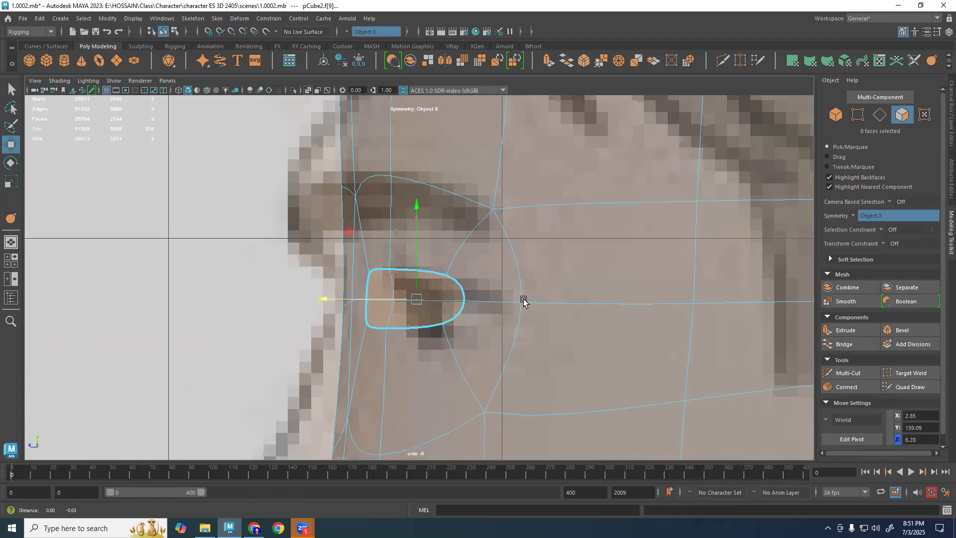
{"action": "middle_click_drag", "start_coordinate": [524, 300], "coordinate": [548, 269], "text": "alt"}
{"action": "left_click_drag", "start_coordinate": [382, 267], "coordinate": [413, 267]}
{"action": "key", "text": "1"}
{"action": "right_click_drag", "start_coordinate": [576, 260], "coordinate": [500, 251]}
{"action": "scroll", "coordinate": [574, 263], "scroll_direction": "up", "scroll_amount": 2}
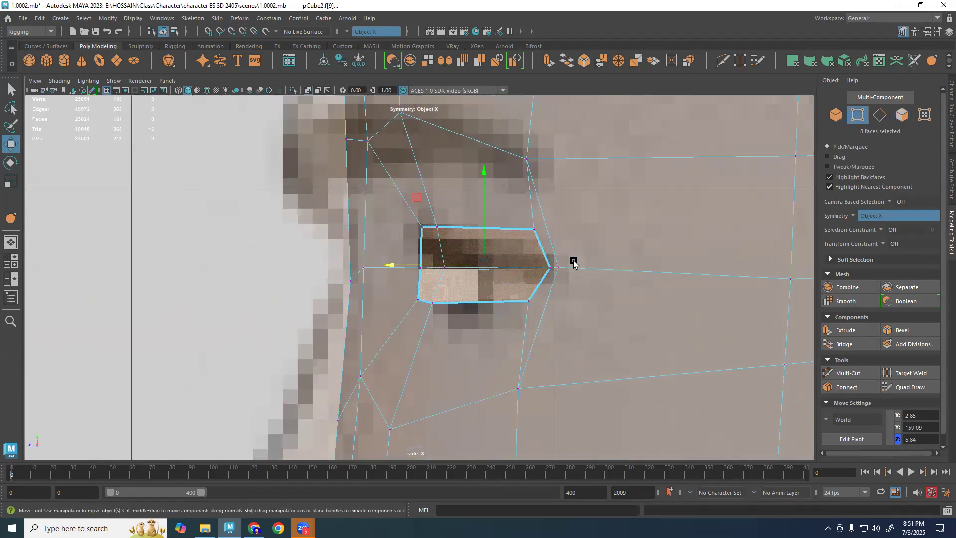
Try shifting the eye faces slightly down and then up against the references, undoing each move.
{"action": "scroll", "coordinate": [574, 263], "scroll_direction": "up", "scroll_amount": 1}
{"action": "mouse_move", "coordinate": [466, 189]}
{"action": "left_mouse_down"}
{"action": "mouse_move", "coordinate": [463, 223]}
{"action": "mouse_move", "coordinate": [466, 196]}
{"action": "left_mouse_up"}
{"action": "key", "text": "ctrl+z"}
{"action": "key", "text": "space"}
{"action": "key", "text": "space"}
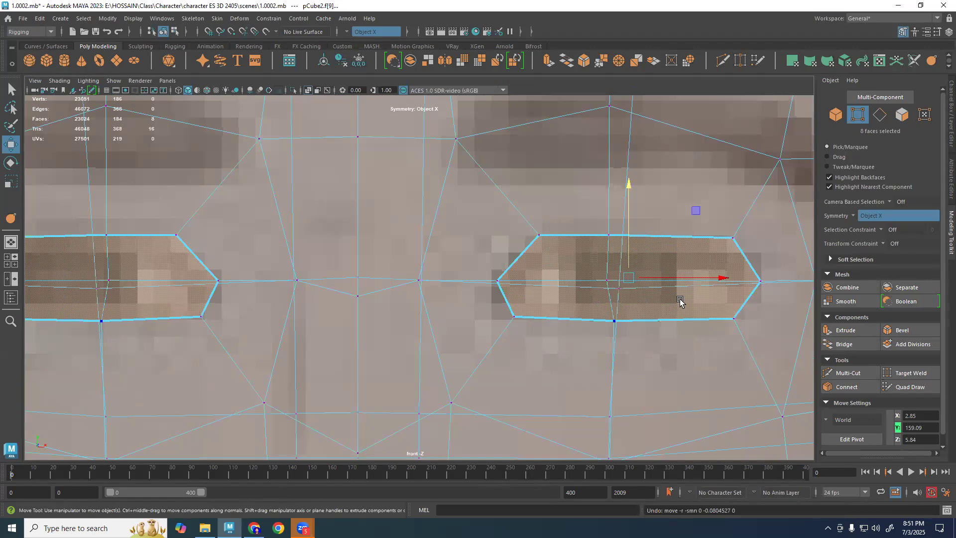
{"action": "key", "text": "space"}
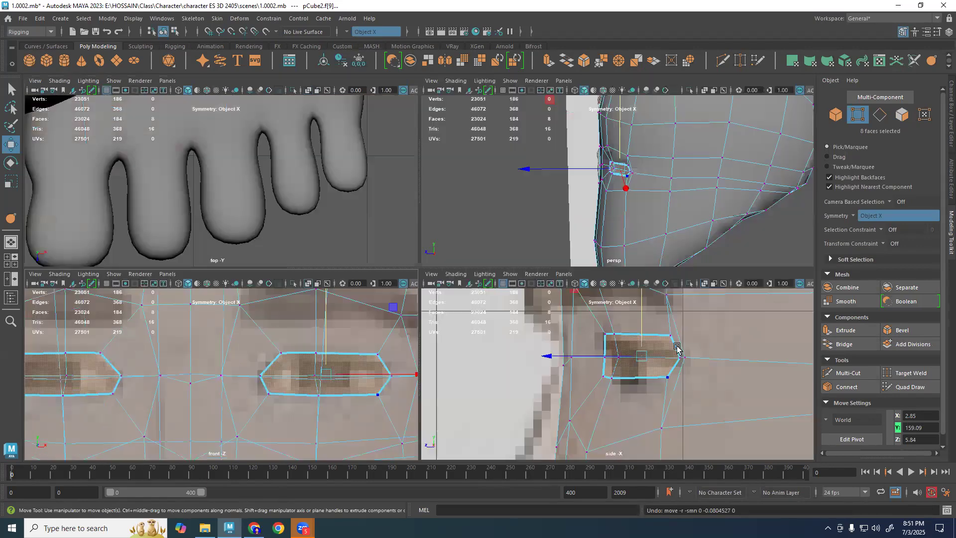
{"action": "left_click_drag", "start_coordinate": [641, 315], "coordinate": [641, 308]}
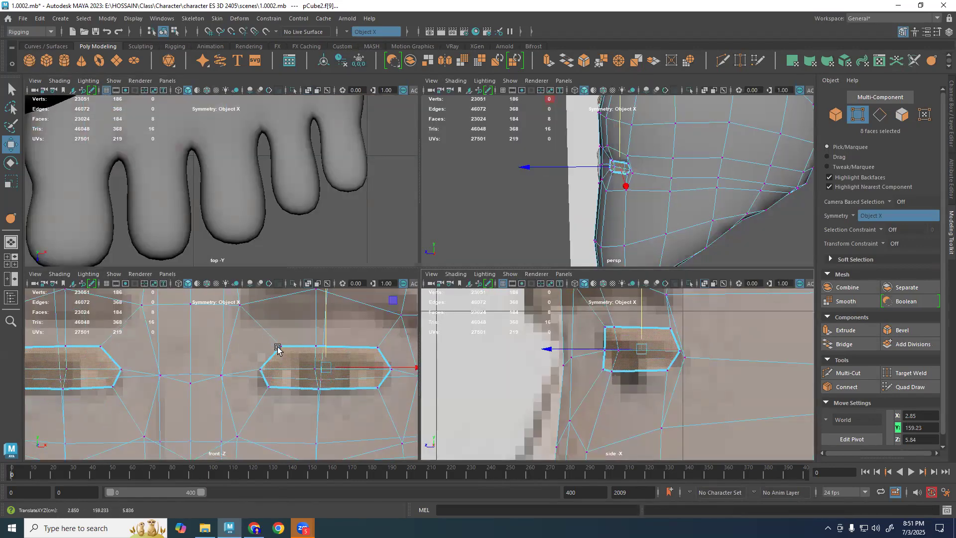
{"action": "key", "text": "ctrl+z"}
Nudge the eye faces back to Z 5.83 in the side view.
{"action": "key", "text": "space"}
{"action": "mouse_move", "coordinate": [419, 244]}
{"action": "left_mouse_down"}
{"action": "mouse_move", "coordinate": [303, 245]}
{"action": "mouse_move", "coordinate": [423, 257]}
{"action": "left_mouse_up"}
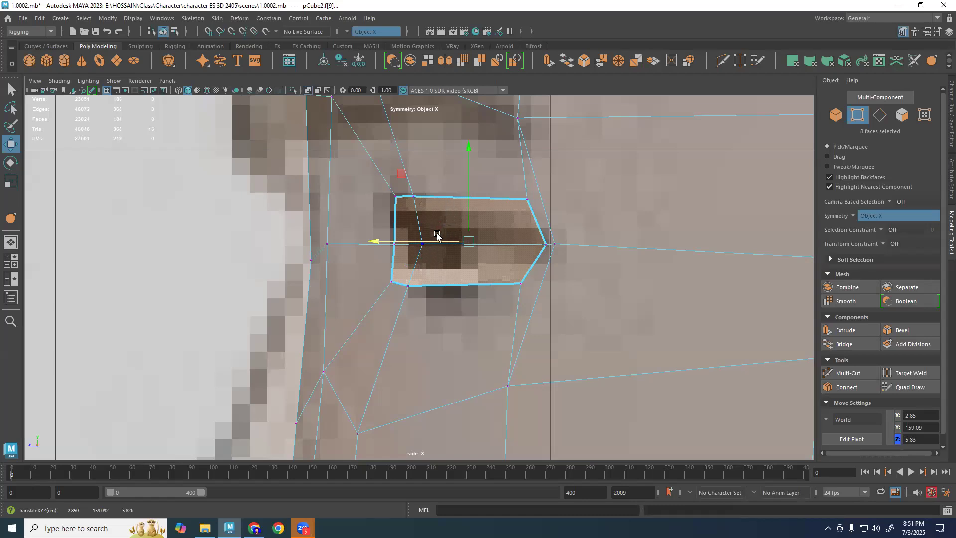
{"action": "key", "text": "space"}
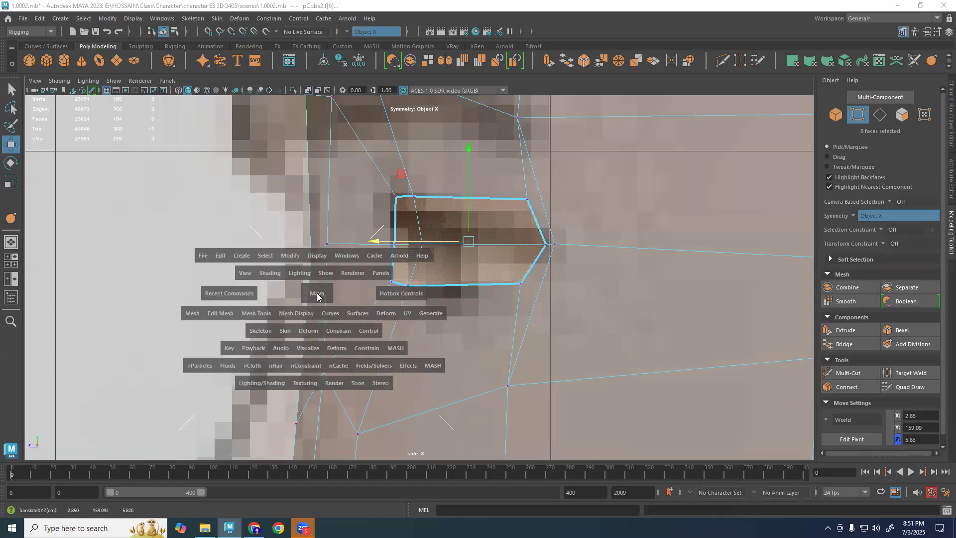
{"action": "key", "text": "space"}
{"action": "scroll", "coordinate": [434, 302], "scroll_direction": "up", "scroll_amount": 1}
{"action": "middle_click_drag", "start_coordinate": [674, 264], "coordinate": [494, 305], "text": "alt"}
{"action": "key", "text": "space"}
{"action": "key", "text": "space"}
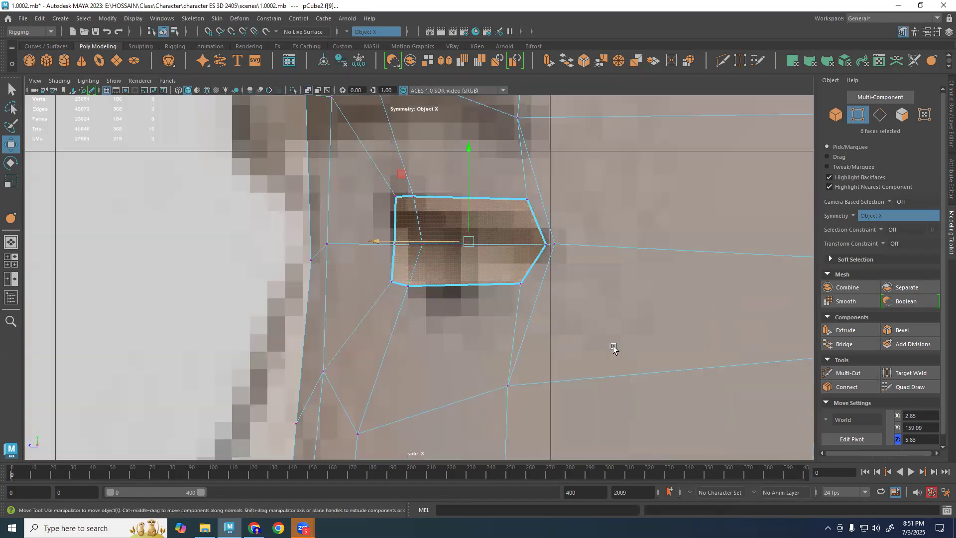
Try lowering the eye faces to Y 158.94 and then to Y 159.02, undoing each move.
{"action": "scroll", "coordinate": [530, 301], "scroll_direction": "up", "scroll_amount": 3}
{"action": "left_click_drag", "start_coordinate": [485, 234], "coordinate": [485, 254]}
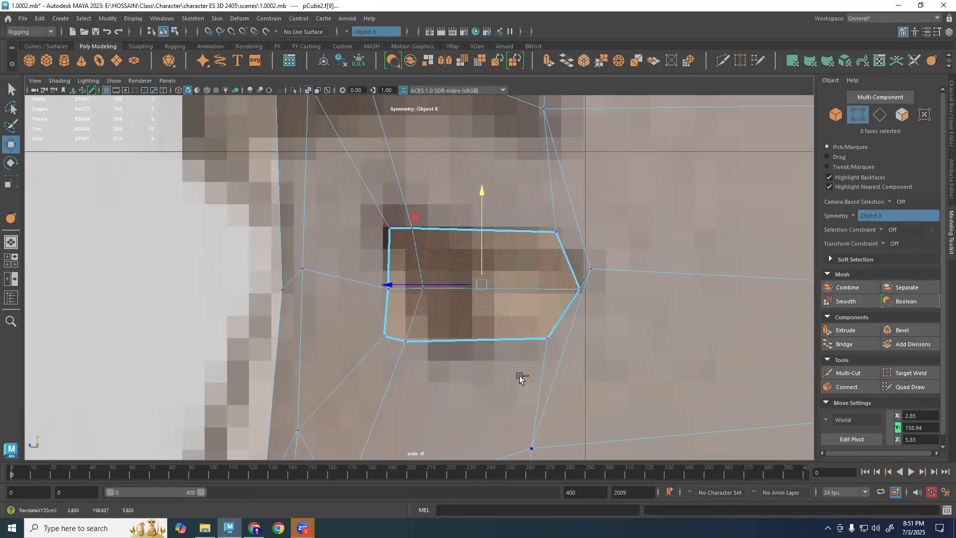
{"action": "key", "text": "ctrl+z"}
{"action": "left_click_drag", "start_coordinate": [483, 229], "coordinate": [482, 236]}
{"action": "key", "text": "space"}
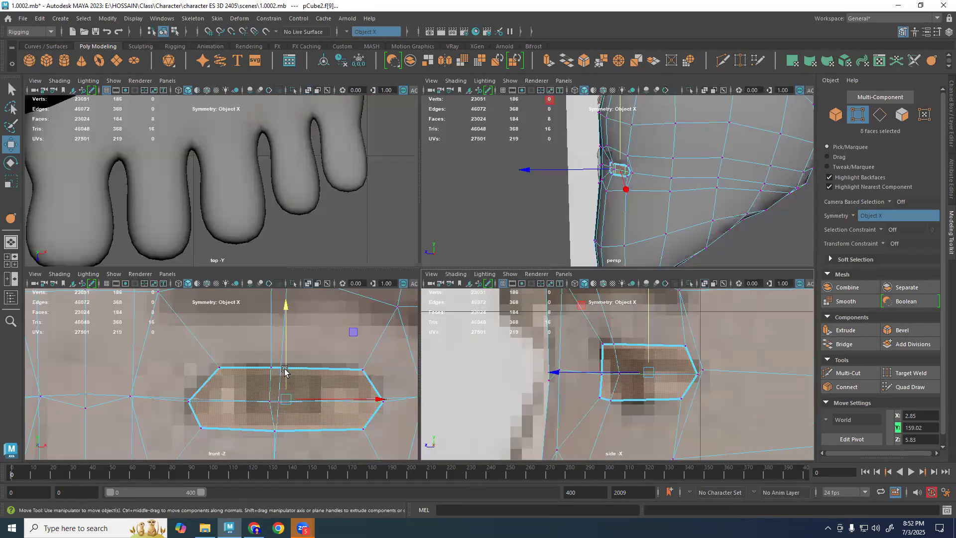
{"action": "key", "text": "ctrl+z"}
Lower the eye faces to Y 159.05 and push them back to Z 5.73 against the side reference.
{"action": "left_click_drag", "start_coordinate": [652, 326], "coordinate": [650, 329]}
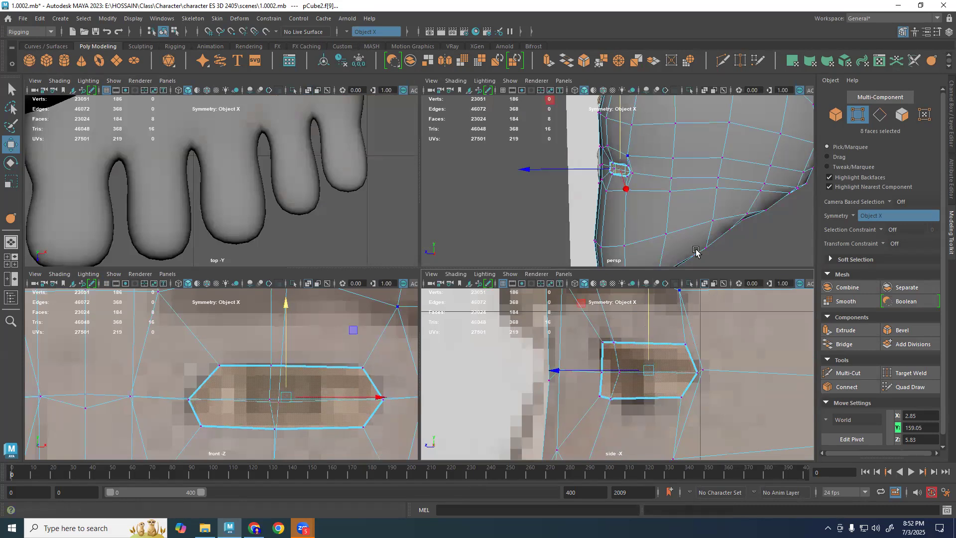
{"action": "key", "text": "space"}
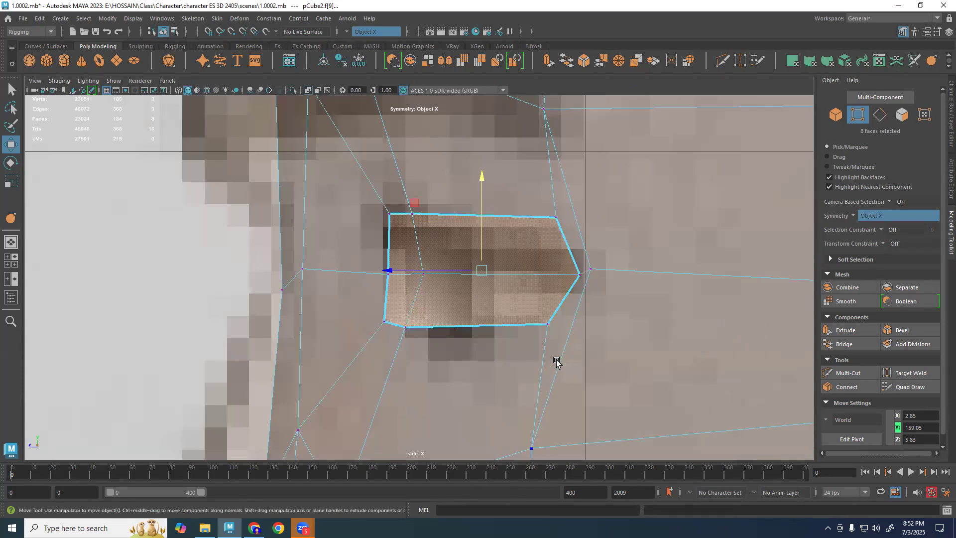
{"action": "middle_click_drag", "start_coordinate": [561, 321], "coordinate": [563, 337], "text": "alt"}
{"action": "mouse_move", "coordinate": [453, 288]}
{"action": "left_mouse_down"}
{"action": "mouse_move", "coordinate": [473, 277]}
{"action": "mouse_move", "coordinate": [465, 275]}
{"action": "left_mouse_up"}
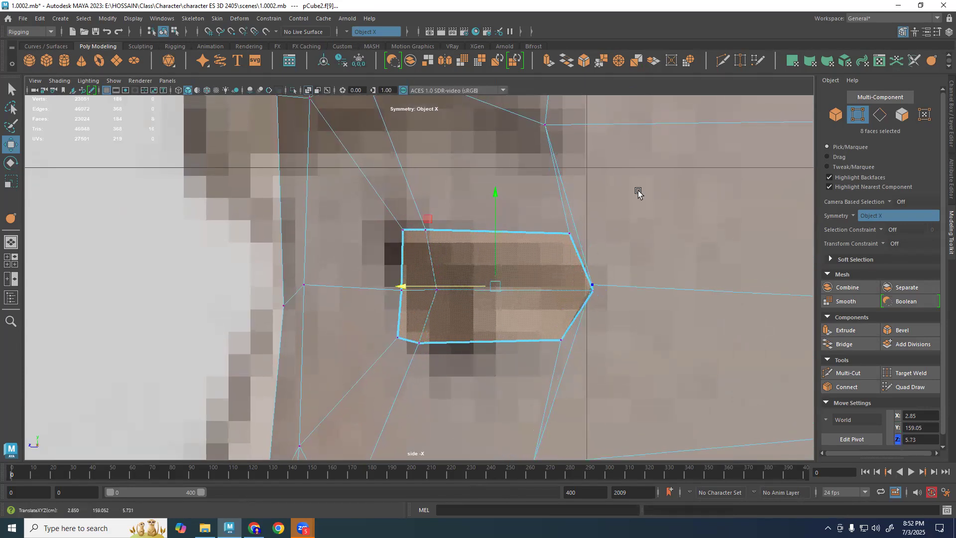
{"action": "key", "text": "space"}
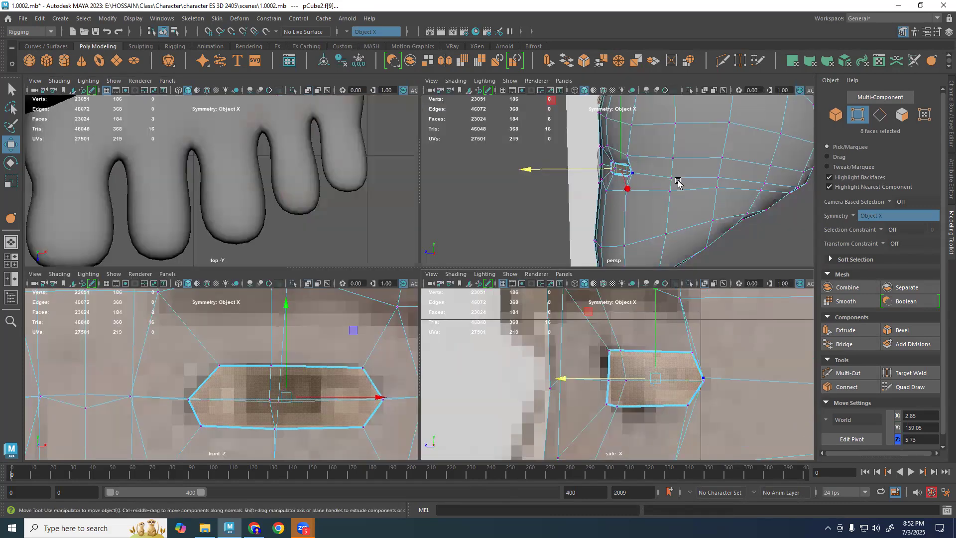
Examine the recessed eye faces and surrounding edge flow from several perspective angles.
{"action": "key", "text": "space"}
{"action": "scroll", "coordinate": [536, 234], "scroll_direction": "up", "scroll_amount": 3}
{"action": "middle_click_drag", "start_coordinate": [537, 251], "coordinate": [529, 324], "text": "alt"}
{"action": "scroll", "coordinate": [530, 325], "scroll_direction": "up", "scroll_amount": 3}
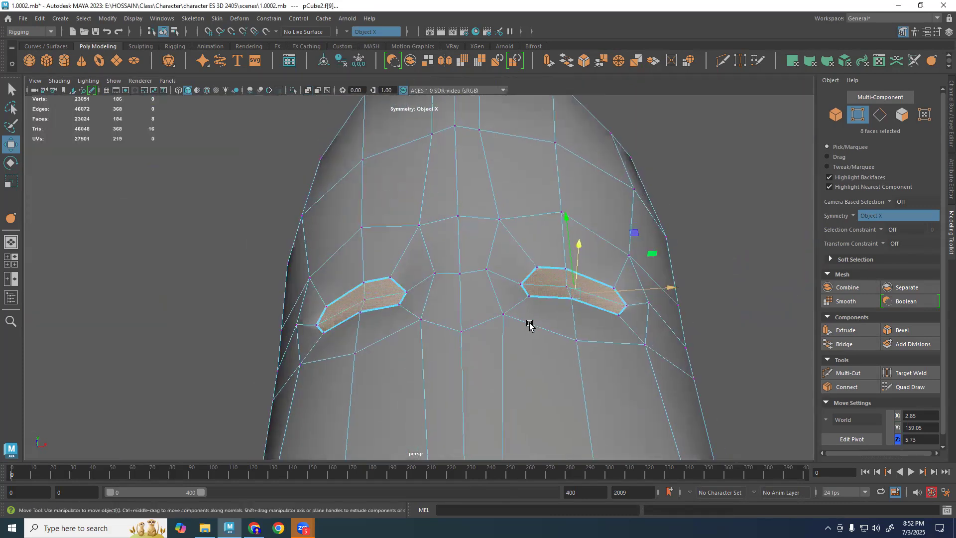
{"action": "left_click_drag", "start_coordinate": [529, 325], "coordinate": [501, 301], "text": "alt"}
{"action": "middle_click_drag", "start_coordinate": [556, 310], "coordinate": [543, 330], "text": "alt"}
{"action": "scroll", "coordinate": [543, 330], "scroll_direction": "up", "scroll_amount": 3}
{"action": "left_click_drag", "start_coordinate": [543, 329], "coordinate": [524, 354], "text": "alt"}
{"action": "scroll", "coordinate": [455, 380], "scroll_direction": "up", "scroll_amount": 2}
{"action": "scroll", "coordinate": [524, 353], "scroll_direction": "down", "scroll_amount": 4}
{"action": "left_click_drag", "start_coordinate": [584, 354], "coordinate": [605, 347], "text": "alt"}
Slide the vertex just outside the eye's outer corner back along its edge, away from the inner eye loop.
{"action": "right_click_drag", "start_coordinate": [619, 233], "coordinate": [500, 217]}
{"action": "left_click_drag", "start_coordinate": [497, 236], "coordinate": [519, 341], "text": "alt"}
{"action": "left_click", "coordinate": [517, 337]}
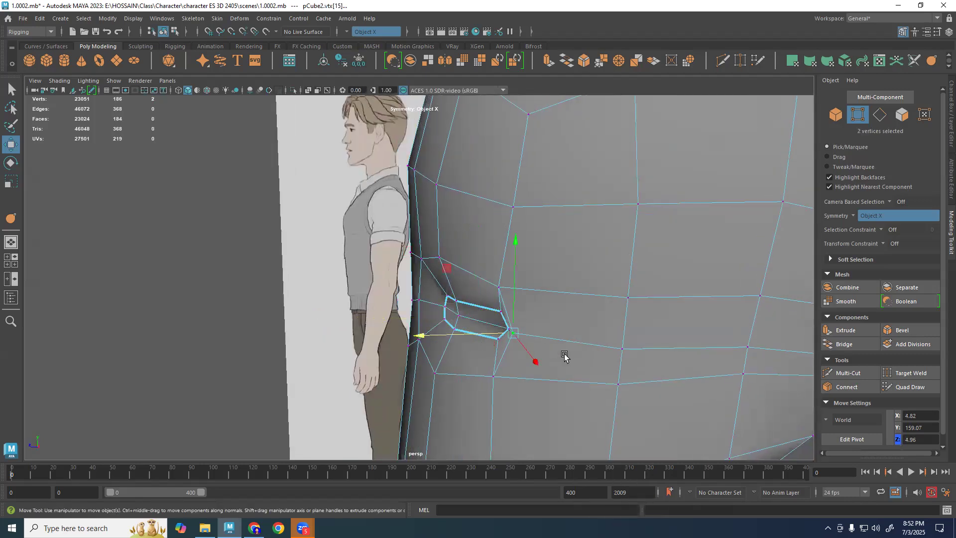
{"action": "middle_click_drag", "start_coordinate": [481, 335], "coordinate": [527, 342], "text": "ctrl+shift"}
{"action": "left_click_drag", "start_coordinate": [514, 357], "coordinate": [593, 353], "text": "alt"}
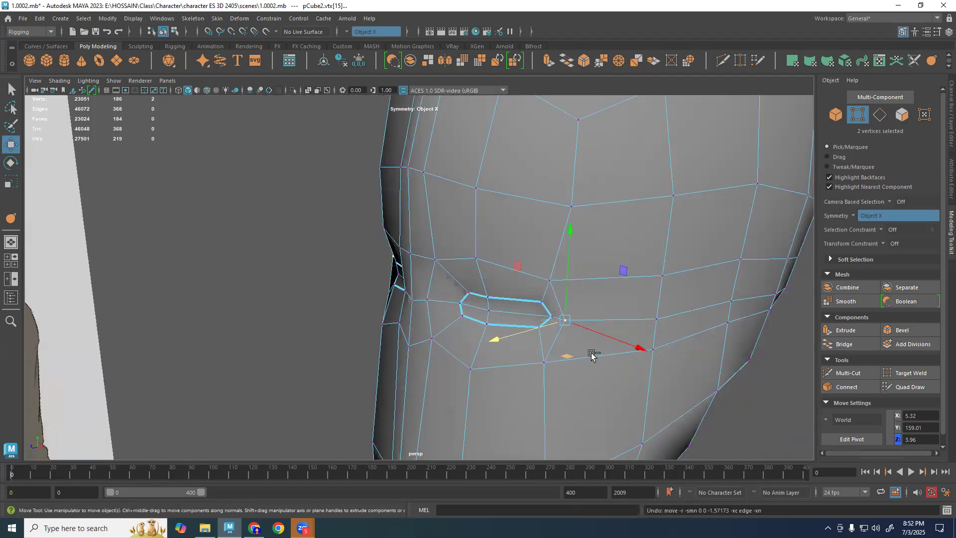
Examine the smoothed head around both eye sockets from the front.
{"action": "key", "text": "F8"}
{"action": "key", "text": "3"}
{"action": "left_click", "coordinate": [355, 346]}
{"action": "left_click_drag", "start_coordinate": [395, 355], "coordinate": [546, 256], "text": "alt"}
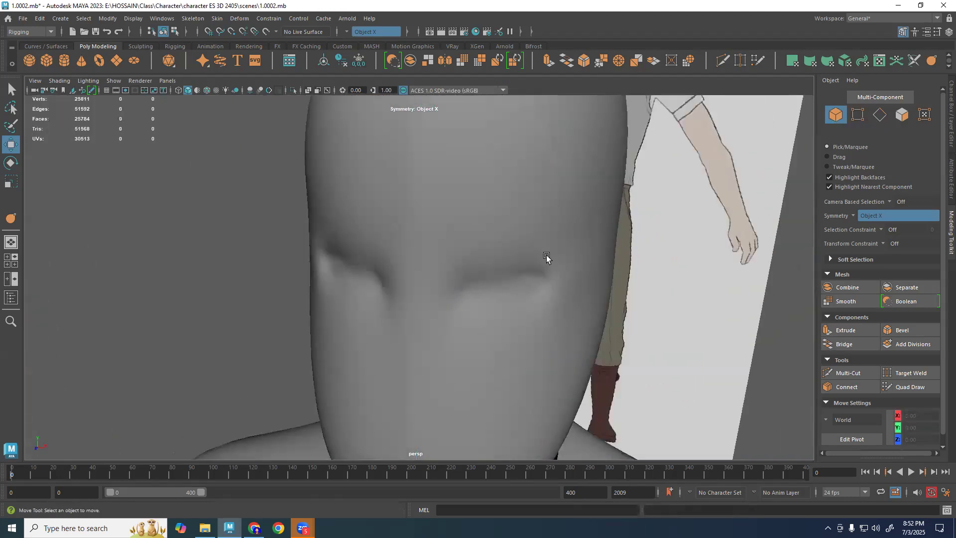
{"action": "left_click", "coordinate": [555, 283]}
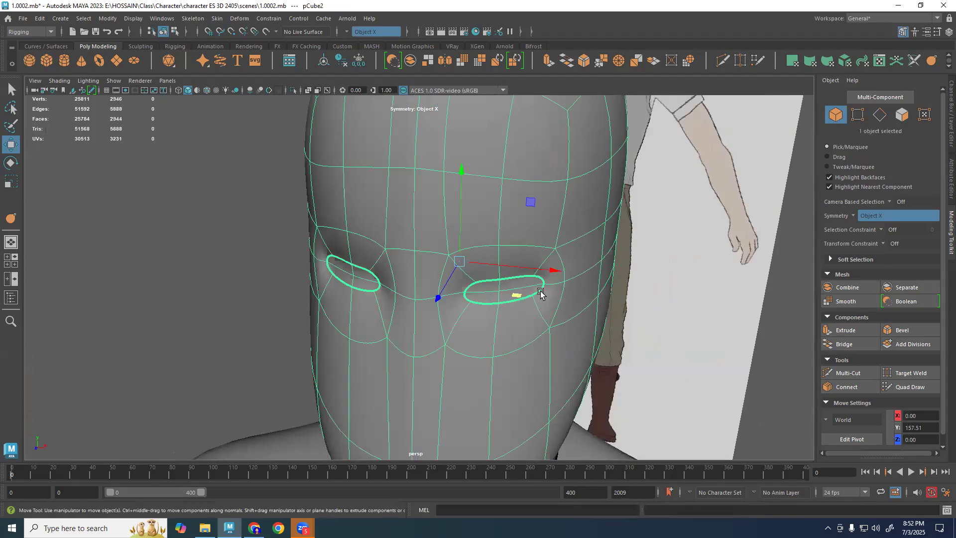
Slide the vertex just outside the eye's outer corner along its edge to X 5.27, Y 159.02, Z 4.05.
{"action": "right_click_drag", "start_coordinate": [597, 288], "coordinate": [582, 283]}
{"action": "left_click", "coordinate": [565, 280]}
{"action": "key", "text": "1"}
{"action": "right_click_drag", "start_coordinate": [572, 327], "coordinate": [783, 234], "text": "alt"}
{"action": "middle_click_drag", "start_coordinate": [783, 234], "coordinate": [698, 268], "text": "alt"}
{"action": "left_click_drag", "start_coordinate": [584, 321], "coordinate": [546, 356], "text": "alt"}
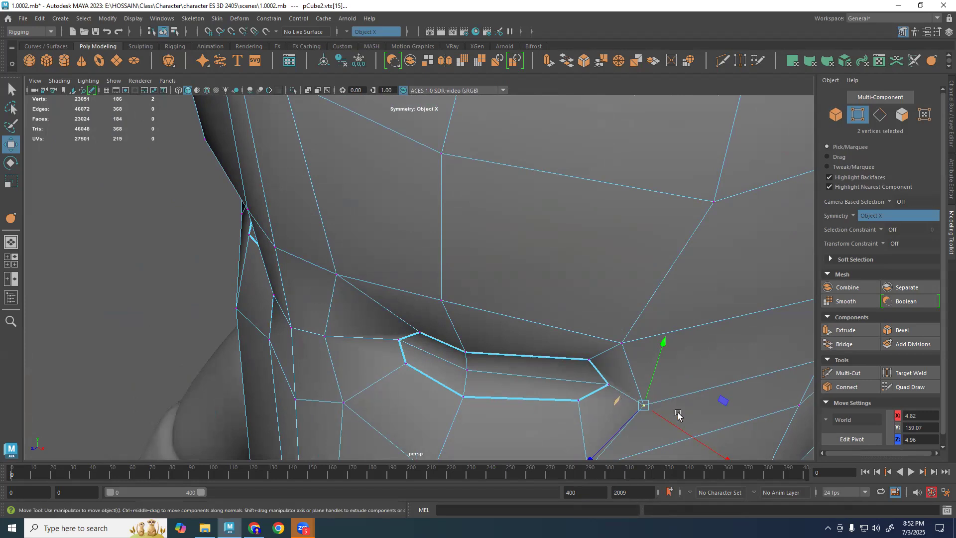
{"action": "middle_click_drag", "start_coordinate": [678, 415], "coordinate": [631, 368], "text": "alt"}
{"action": "middle_click_drag", "start_coordinate": [559, 408], "coordinate": [634, 371], "text": "ctrl+shift"}
{"action": "left_click_drag", "start_coordinate": [635, 371], "coordinate": [474, 317], "text": "alt"}
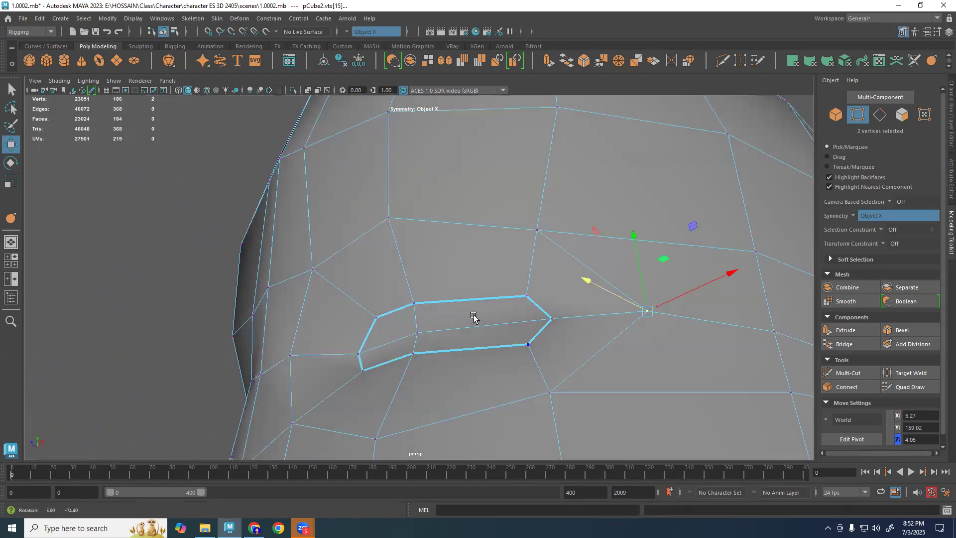
Move the eye loop's middle column of vertices sideways to X 2.88 against the front reference.
{"action": "left_click", "coordinate": [376, 317]}
{"action": "left_click", "coordinate": [360, 353], "text": "shift"}
{"action": "left_click", "coordinate": [364, 374], "text": "shift"}
{"action": "left_click_drag", "start_coordinate": [396, 358], "coordinate": [404, 424], "text": "alt"}
{"action": "left_click_drag", "start_coordinate": [315, 327], "coordinate": [450, 324]}
{"action": "left_click", "coordinate": [418, 309]}
{"action": "left_click", "coordinate": [419, 341], "text": "shift"}
{"action": "left_click", "coordinate": [421, 366], "text": "shift"}
{"action": "key", "text": "space"}
{"action": "key", "text": "space"}
{"action": "left_click_drag", "start_coordinate": [582, 327], "coordinate": [615, 323]}
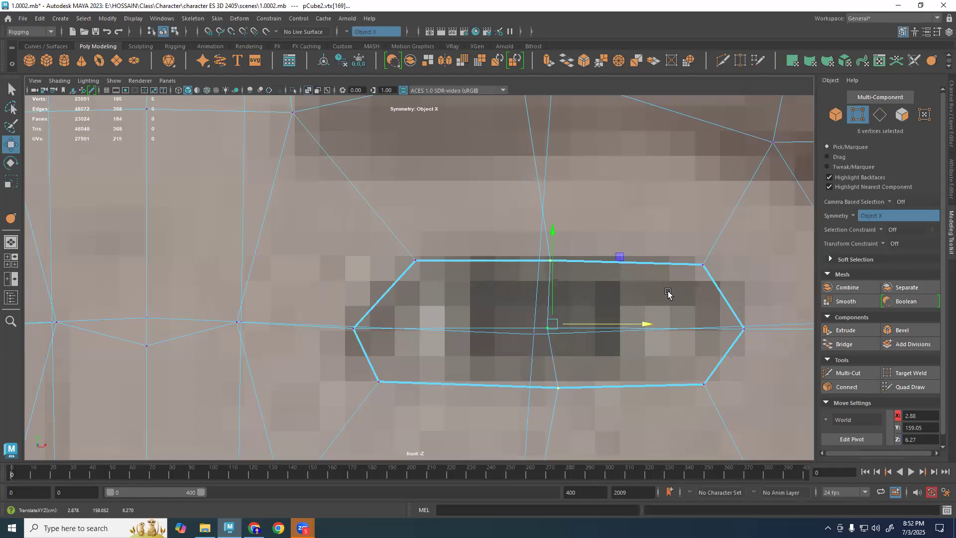
Push the eye loop's middle column of vertices back to about Z 6.05.
{"action": "key", "text": "space"}
{"action": "key", "text": "space"}
{"action": "mouse_move", "coordinate": [604, 319]}
{"action": "left_mouse_down", "text": "alt"}
{"action": "mouse_move", "coordinate": [632, 345]}
{"action": "mouse_move", "coordinate": [593, 331]}
{"action": "left_mouse_up", "text": "alt"}
{"action": "left_click_drag", "start_coordinate": [492, 297], "coordinate": [507, 330], "text": "alt"}
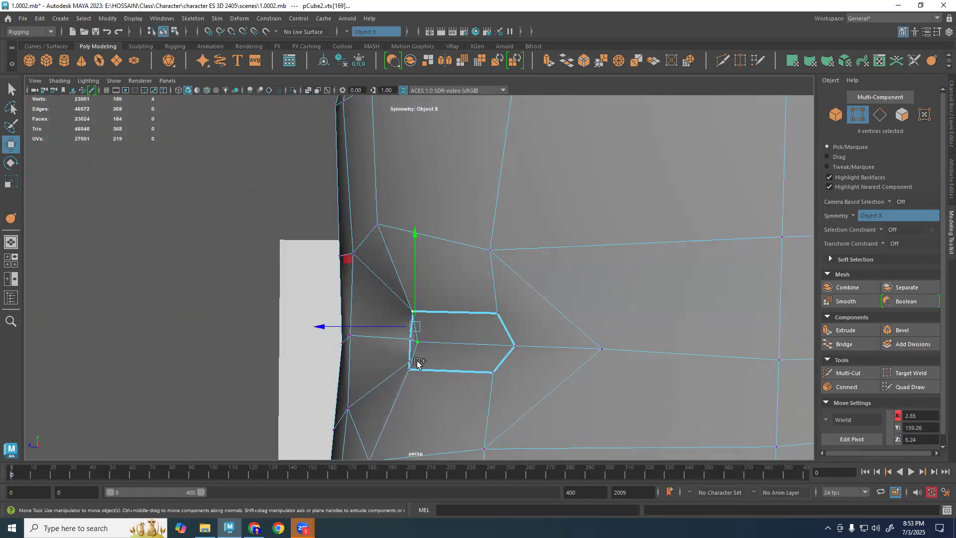
{"action": "left_click_drag", "start_coordinate": [393, 343], "coordinate": [399, 340]}
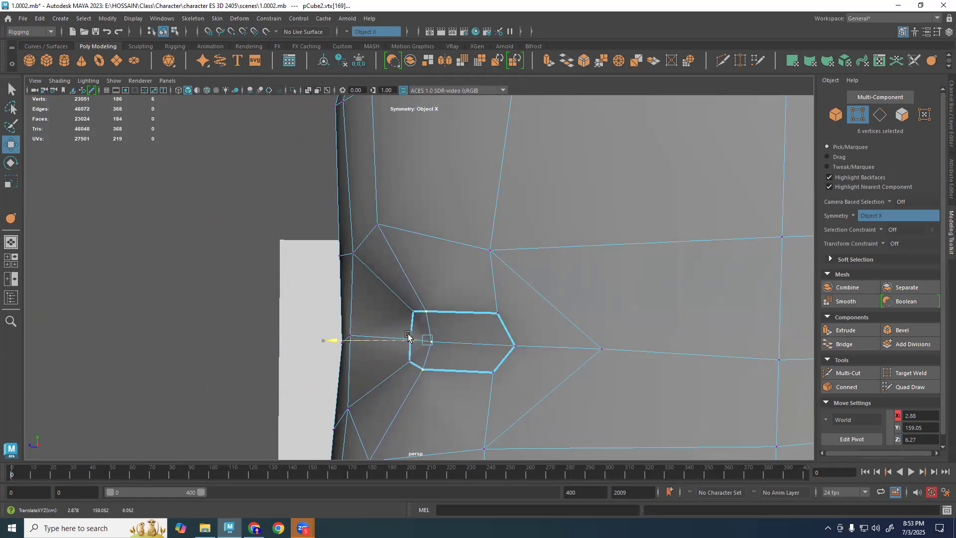
Inspect the adjusted eye area on the whole head, with and without smoothing, from the side, front and above.
{"action": "scroll", "coordinate": [439, 318], "scroll_direction": "down", "scroll_amount": 5}
{"action": "left_click_drag", "start_coordinate": [442, 317], "coordinate": [593, 330], "text": "alt"}
{"action": "right_click_drag", "start_coordinate": [526, 341], "coordinate": [583, 269]}
{"action": "left_click", "coordinate": [619, 220]}
{"action": "scroll", "coordinate": [498, 299], "scroll_direction": "down", "scroll_amount": 5}
{"action": "left_click_drag", "start_coordinate": [448, 317], "coordinate": [390, 295], "text": "alt"}
{"action": "left_click", "coordinate": [388, 301]}
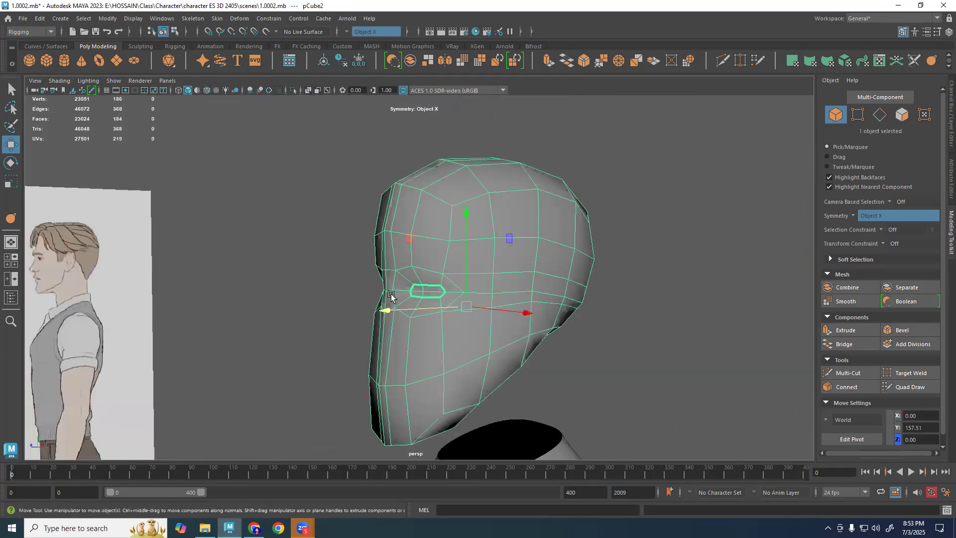
{"action": "scroll", "coordinate": [403, 318], "scroll_direction": "up", "scroll_amount": 3}
{"action": "key", "text": "3"}
{"action": "left_click", "coordinate": [293, 305]}
{"action": "left_click_drag", "start_coordinate": [349, 329], "coordinate": [523, 352], "text": "alt"}
{"action": "left_click_drag", "start_coordinate": [367, 320], "coordinate": [365, 173], "text": "alt"}
Compare the low-poly and smoothed eye folds up close from above, front and side.
{"action": "left_click", "coordinate": [435, 322]}
{"action": "key", "text": "1"}
{"action": "key", "text": "3"}
{"action": "left_click", "coordinate": [765, 185]}
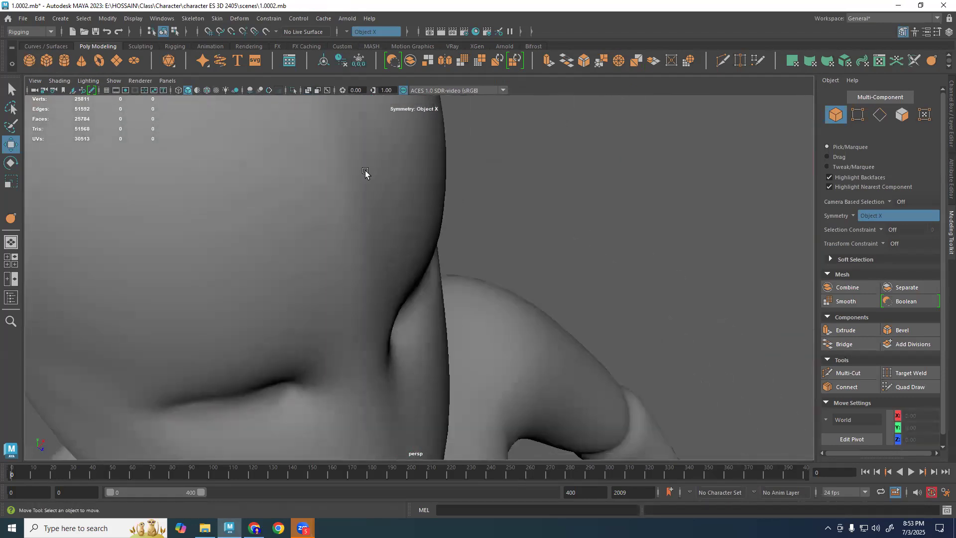
{"action": "left_click", "coordinate": [348, 244]}
{"action": "key", "text": "1"}
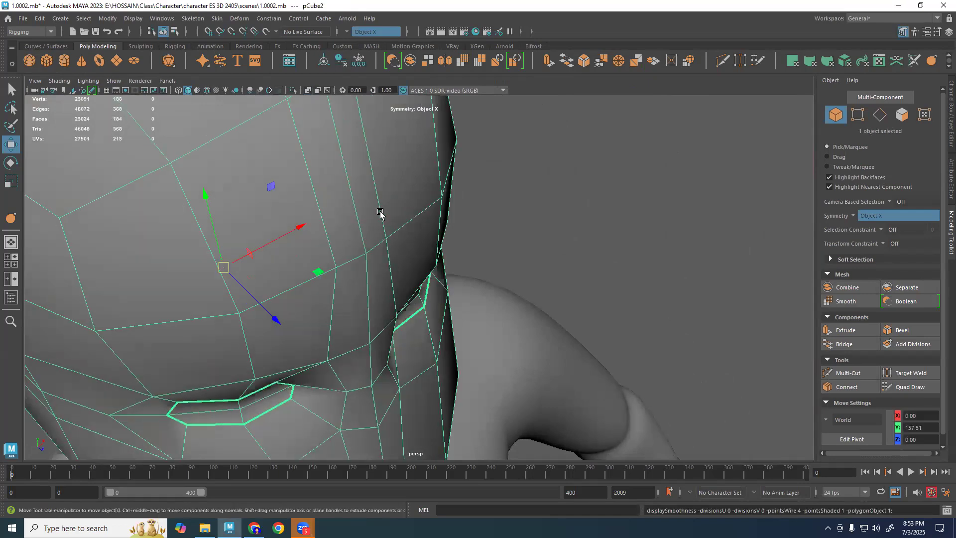
{"action": "left_click_drag", "start_coordinate": [367, 266], "coordinate": [459, 299], "text": "alt"}
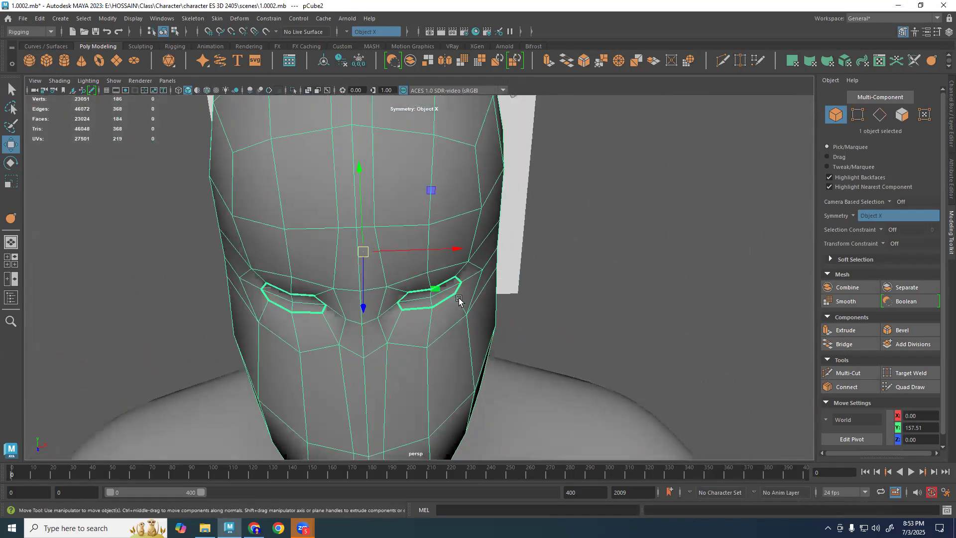
{"action": "scroll", "coordinate": [455, 302], "scroll_direction": "down", "scroll_amount": 3}
{"action": "key", "text": "3"}
{"action": "left_click", "coordinate": [619, 207]}
{"action": "scroll", "coordinate": [596, 257], "scroll_direction": "up", "scroll_amount": 10}
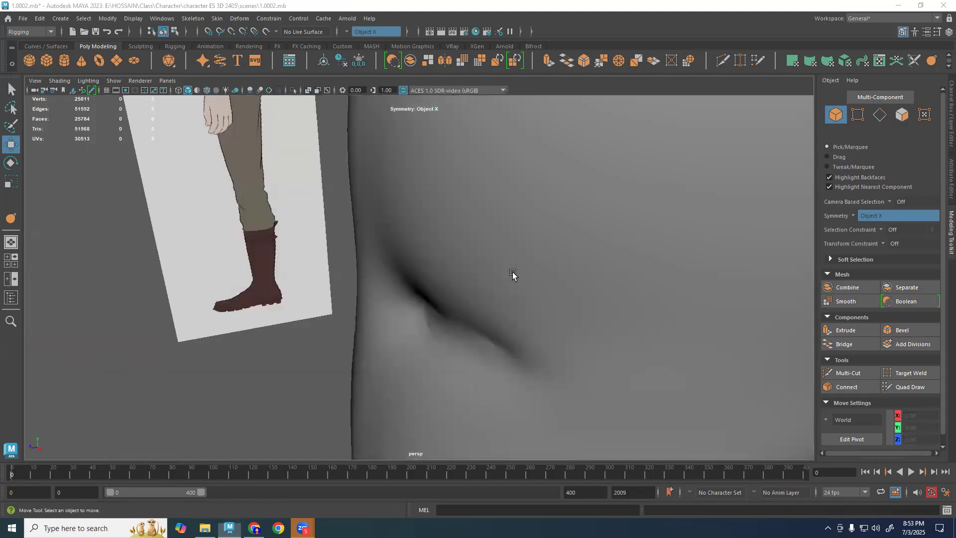
{"action": "left_click_drag", "start_coordinate": [513, 274], "coordinate": [452, 166], "text": "alt"}
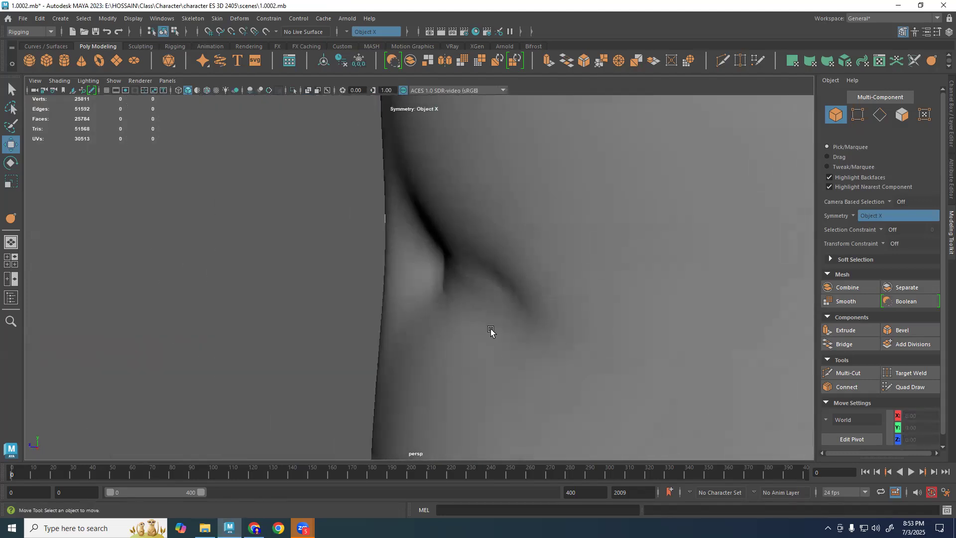
Select the four recessed faces inside each eye loop on the unsmoothed head.
{"action": "left_click", "coordinate": [497, 286]}
{"action": "right_click_drag", "start_coordinate": [488, 234], "coordinate": [491, 252]}
{"action": "left_click_drag", "start_coordinate": [491, 252], "coordinate": [491, 274], "text": "alt"}
{"action": "left_click", "coordinate": [491, 273]}
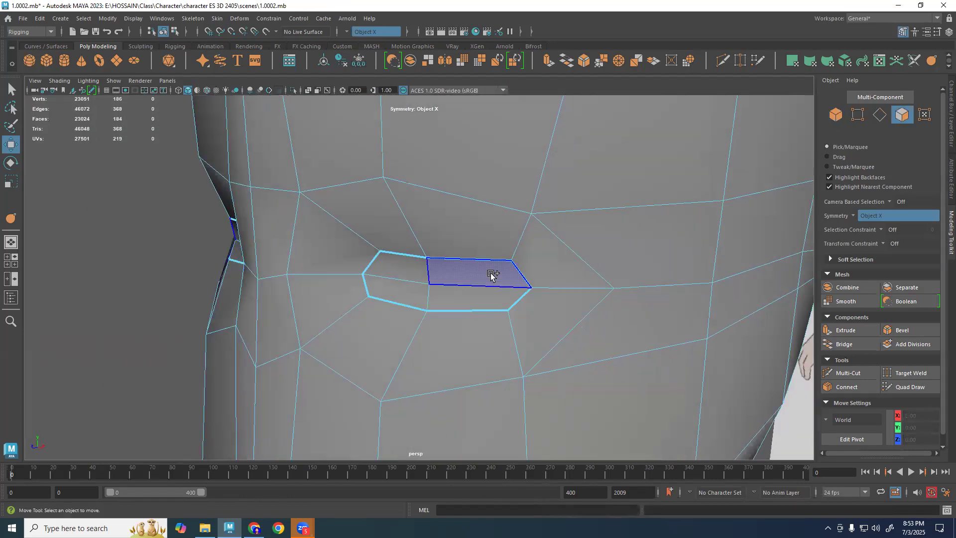
{"action": "left_click", "coordinate": [483, 294], "text": "shift"}
{"action": "left_click", "coordinate": [409, 290], "text": "shift"}
{"action": "left_click", "coordinate": [413, 273], "text": "shift"}
Try to extrude the selected eye faces and push them back into the head.
{"action": "key", "text": "ctrl+e"}
{"action": "mouse_move", "coordinate": [414, 273]}
{"action": "left_mouse_down", "text": "alt"}
{"action": "mouse_move", "coordinate": [438, 311]}
{"action": "mouse_move", "coordinate": [419, 285]}
{"action": "left_mouse_up", "text": "alt"}
{"action": "key", "text": "ctrl+z"}
{"action": "key", "text": "ctrl+z"}
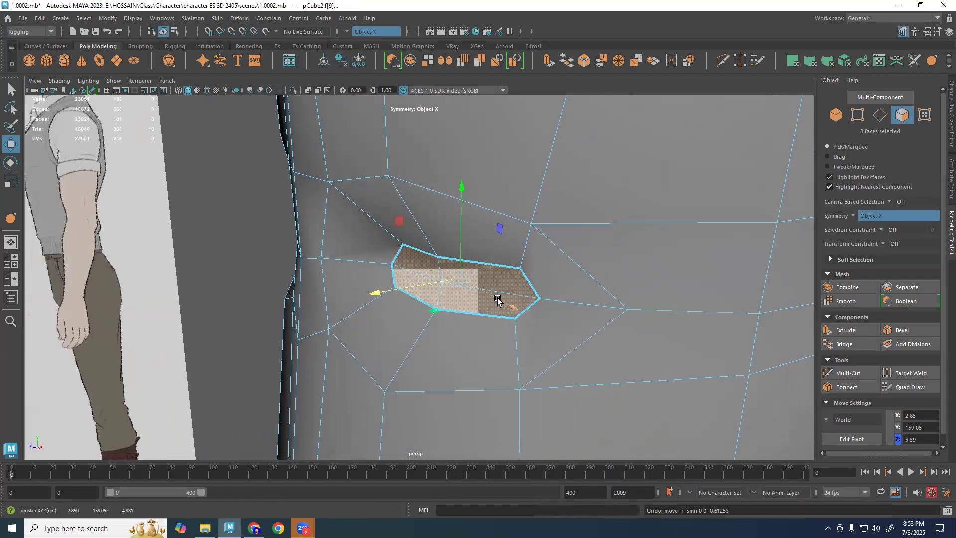
Extrude the selected eye faces and try pushing them inward with symmetry on, undoing the last moves.
{"action": "key", "text": "ctrl+e"}
{"action": "left_click_drag", "start_coordinate": [716, 128], "coordinate": [8, 153]}
{"action": "left_click_drag", "start_coordinate": [524, 310], "coordinate": [514, 350], "text": "alt"}
{"action": "key", "text": "w"}
{"action": "left_click_drag", "start_coordinate": [487, 316], "coordinate": [409, 322], "text": "alt"}
{"action": "scroll", "coordinate": [468, 349], "scroll_direction": "down", "scroll_amount": 5}
{"action": "middle_click_drag", "start_coordinate": [443, 352], "coordinate": [451, 363]}
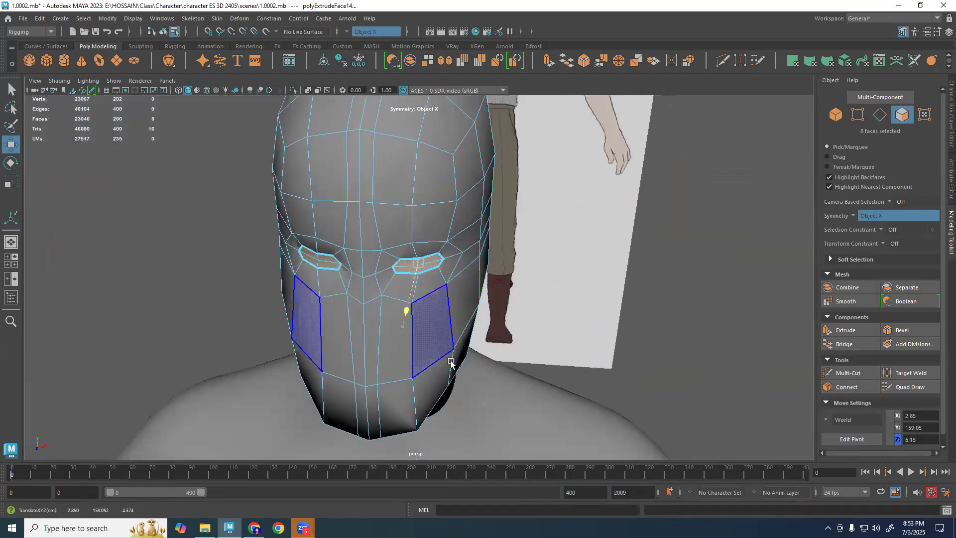
{"action": "key", "text": "ctrl+z"}
{"action": "key", "text": "ctrl+z"}
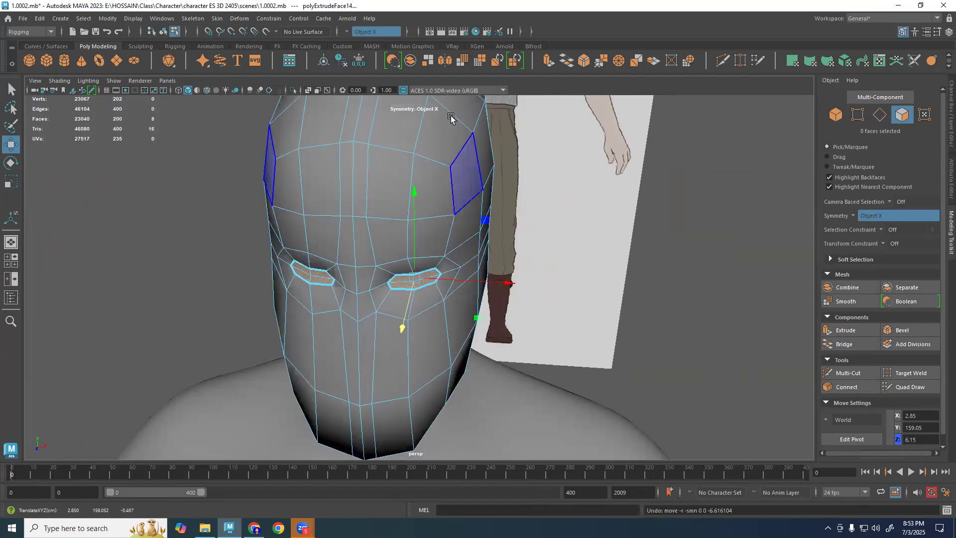
Turn symmetry off and push the extruded eye faces deep into the head to form hollow sockets.
{"action": "left_click", "coordinate": [352, 30]}
{"action": "left_click", "coordinate": [371, 30]}
{"action": "left_click_drag", "start_coordinate": [346, 325], "coordinate": [384, 322]}
{"action": "scroll", "coordinate": [396, 319], "scroll_direction": "up", "scroll_amount": 3}
{"action": "right_click_drag", "start_coordinate": [384, 322], "coordinate": [599, 188]}
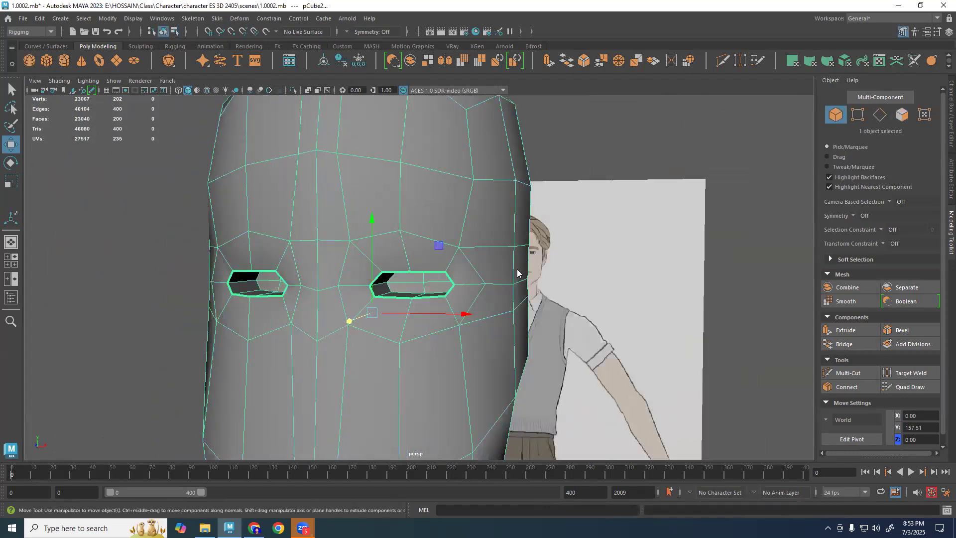
{"action": "left_click", "coordinate": [651, 170]}
Examine the hollow eye sockets in smoothed and unsmoothed display from the front and side.
{"action": "scroll", "coordinate": [473, 313], "scroll_direction": "down", "scroll_amount": 5}
{"action": "mouse_move", "coordinate": [473, 312]}
{"action": "left_mouse_down", "text": "alt"}
{"action": "mouse_move", "coordinate": [528, 321]}
{"action": "mouse_move", "coordinate": [486, 330]}
{"action": "mouse_move", "coordinate": [406, 322]}
{"action": "mouse_move", "coordinate": [499, 299]}
{"action": "mouse_move", "coordinate": [507, 311]}
{"action": "mouse_move", "coordinate": [464, 300]}
{"action": "left_mouse_up", "text": "alt"}
{"action": "left_click", "coordinate": [434, 330]}
{"action": "key", "text": "3"}
{"action": "left_click", "coordinate": [556, 302]}
{"action": "left_click", "coordinate": [428, 316]}
{"action": "scroll", "coordinate": [438, 305], "scroll_direction": "up", "scroll_amount": 4}
{"action": "key", "text": "1"}
{"action": "scroll", "coordinate": [434, 319], "scroll_direction": "up", "scroll_amount": 5}
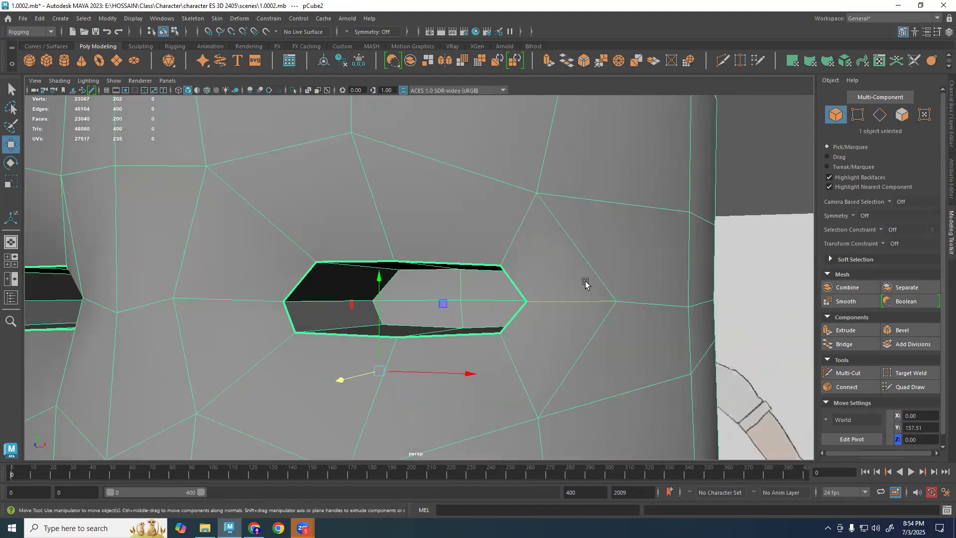
{"action": "left_click_drag", "start_coordinate": [565, 282], "coordinate": [508, 282], "text": "alt"}
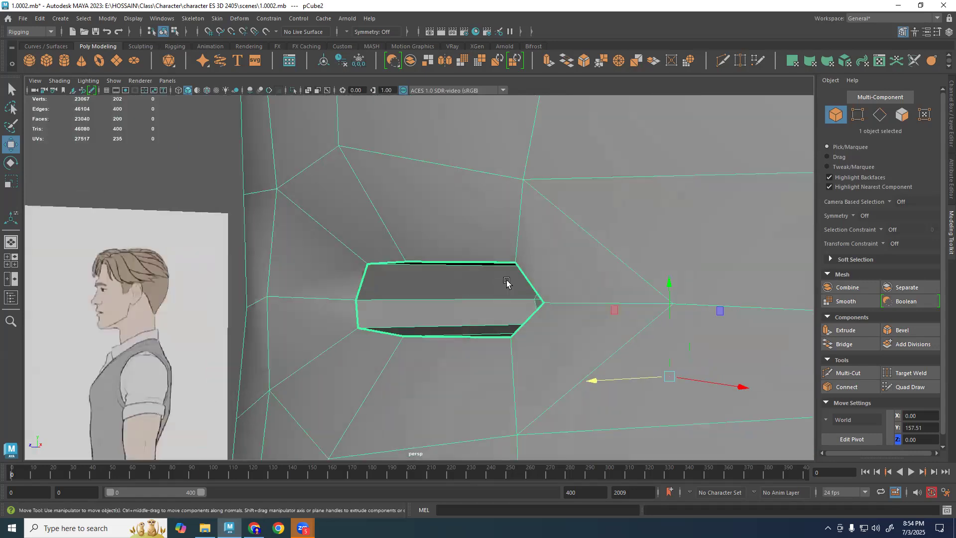
Try to insert an edge loop around the eye opening with Multi-Cut.
{"action": "key", "text": "ctrl+shift+x"}
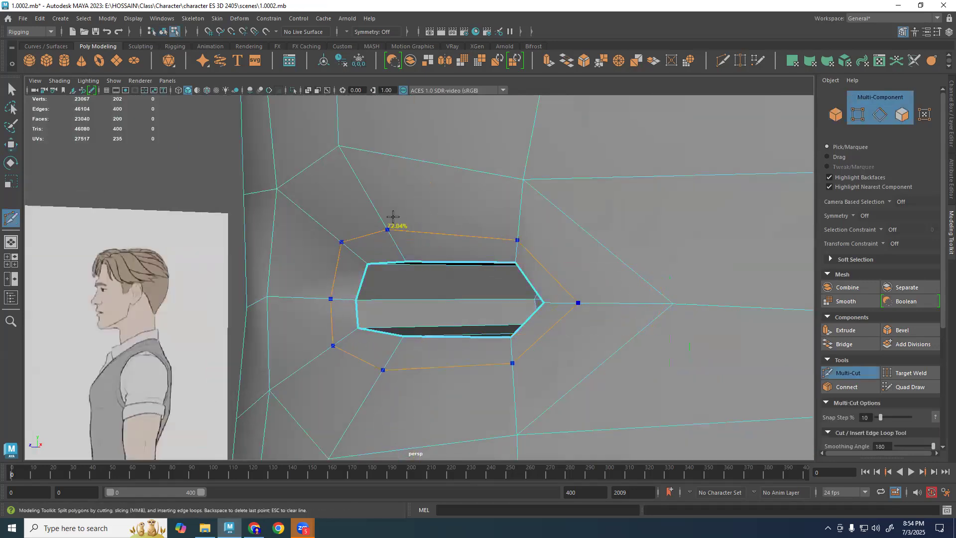
{"action": "left_click", "coordinate": [389, 214], "text": "ctrl"}
{"action": "left_click_drag", "start_coordinate": [389, 214], "coordinate": [558, 295], "text": "alt"}
{"action": "key", "text": "3"}
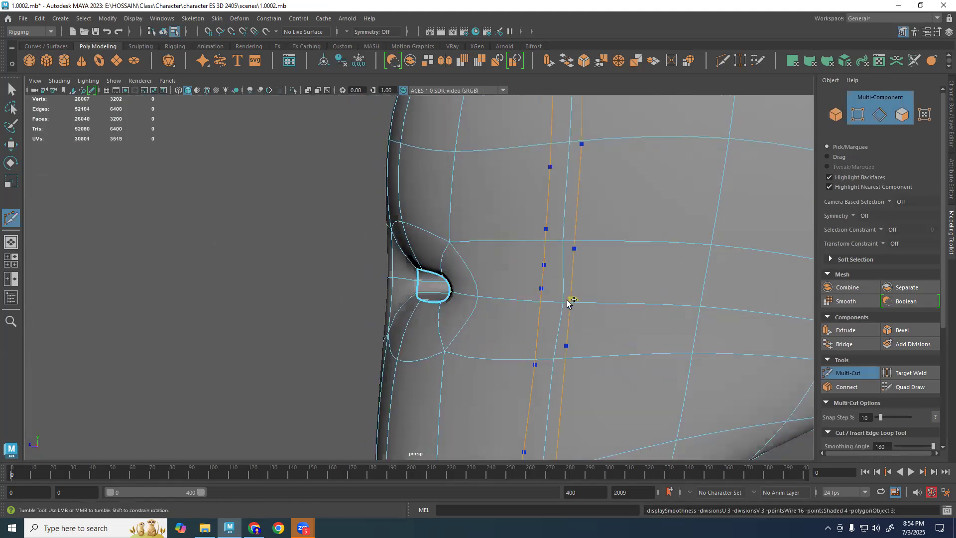
{"action": "key", "text": "q"}
Check the smoothed and low-poly shape of the eye opening from the front and side.
{"action": "key", "text": "F8"}
{"action": "left_click", "coordinate": [242, 297]}
{"action": "scroll", "coordinate": [335, 268], "scroll_direction": "down", "scroll_amount": 4}
{"action": "left_click_drag", "start_coordinate": [377, 318], "coordinate": [456, 317], "text": "alt"}
{"action": "left_click", "coordinate": [458, 317]}
{"action": "scroll", "coordinate": [465, 316], "scroll_direction": "up", "scroll_amount": 6}
{"action": "key", "text": "1"}
{"action": "left_click_drag", "start_coordinate": [554, 329], "coordinate": [487, 296], "text": "alt"}
Set symmetry to Object X and move the three vertices at the eye opening's outer corner forward to Z 5.70.
{"action": "key", "text": "F8"}
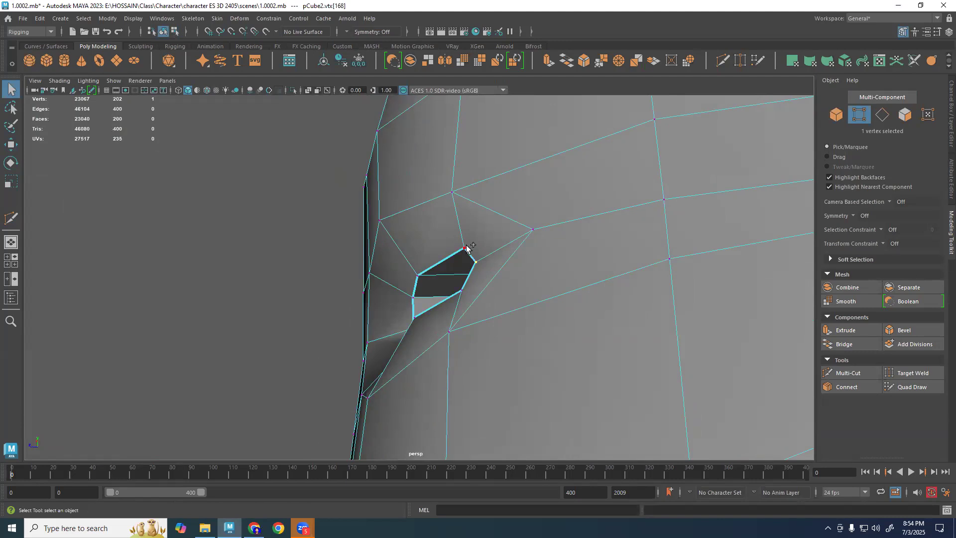
{"action": "key", "text": "space"}
{"action": "key", "text": "space"}
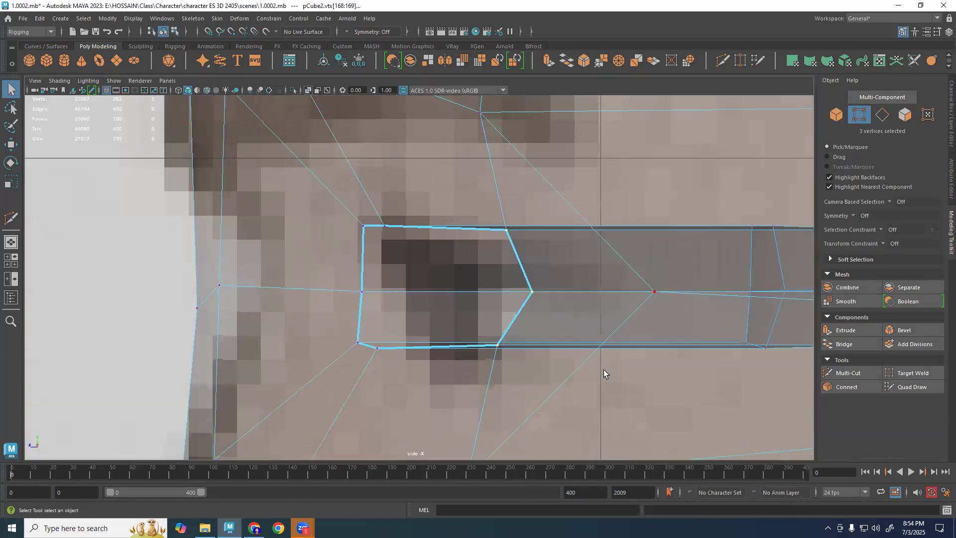
{"action": "scroll", "coordinate": [604, 370], "scroll_direction": "up", "scroll_amount": 1}
{"action": "key", "text": "w"}
{"action": "left_click_drag", "start_coordinate": [487, 290], "coordinate": [470, 288]}
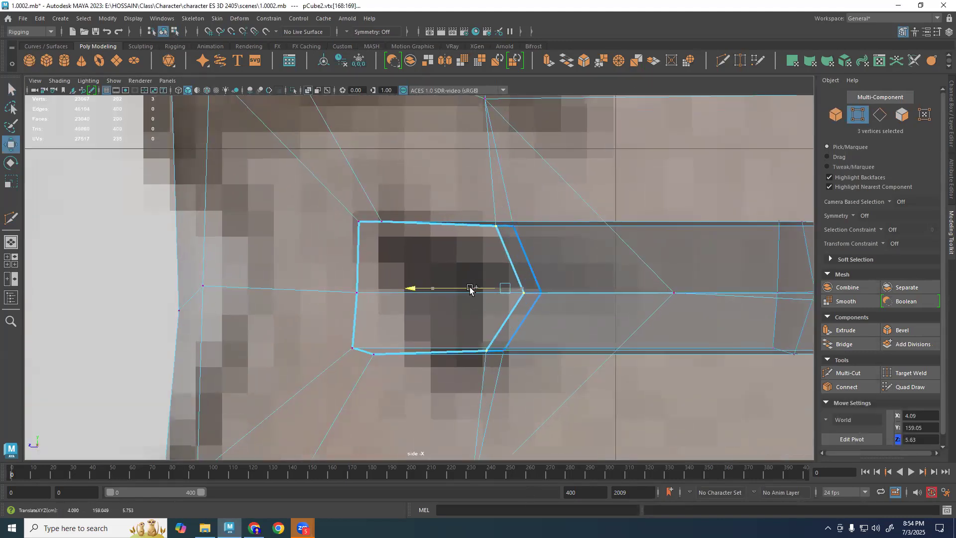
{"action": "key", "text": "ctrl+z"}
{"action": "left_click", "coordinate": [346, 29]}
{"action": "left_click", "coordinate": [370, 43]}
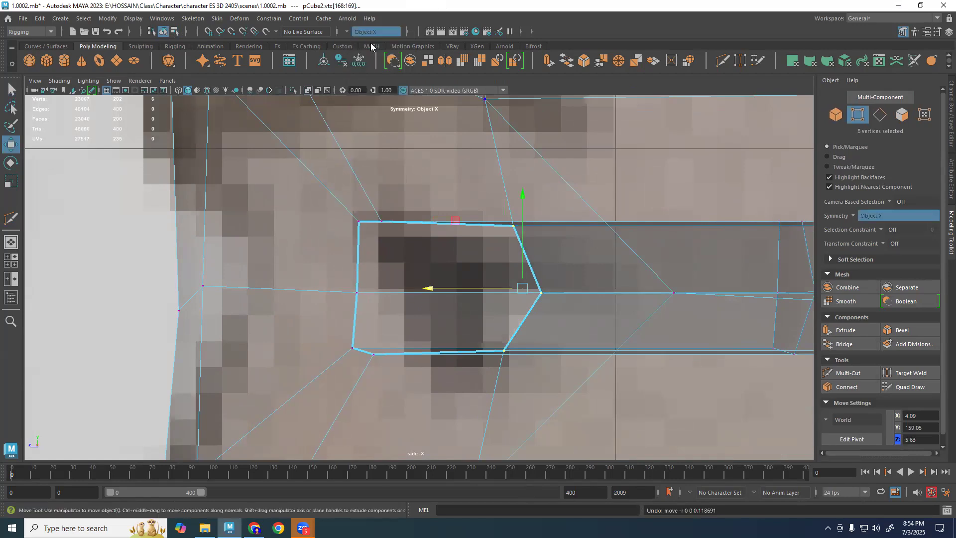
{"action": "left_click_drag", "start_coordinate": [510, 294], "coordinate": [497, 292]}
{"action": "key", "text": "space"}
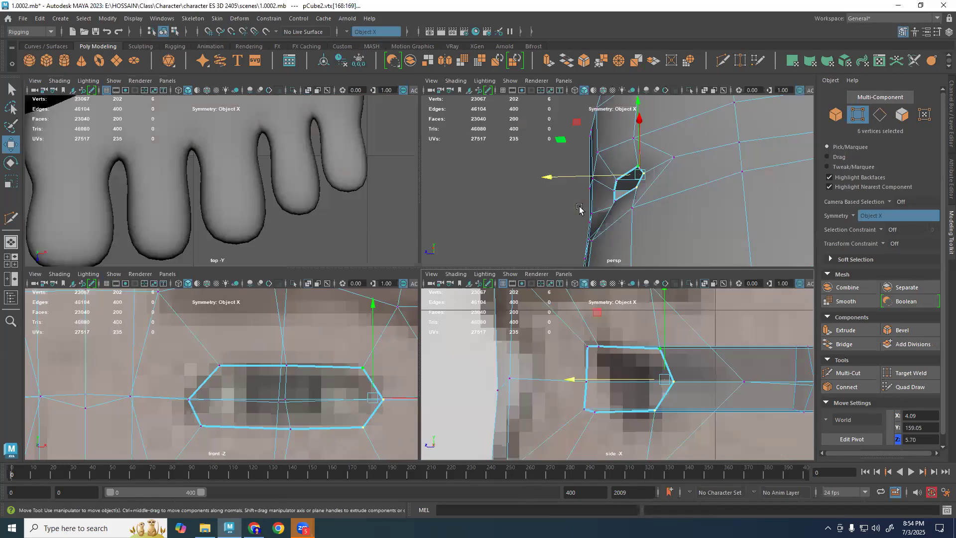
{"action": "key", "text": "space"}
Move the surrounding loop's vertices above and below the eye's outer corner backward to even out the edge flow.
{"action": "left_click_drag", "start_coordinate": [559, 319], "coordinate": [566, 312], "text": "alt"}
{"action": "right_click_drag", "start_coordinate": [566, 312], "coordinate": [522, 286], "text": "alt"}
{"action": "left_click_drag", "start_coordinate": [521, 286], "coordinate": [550, 256], "text": "alt"}
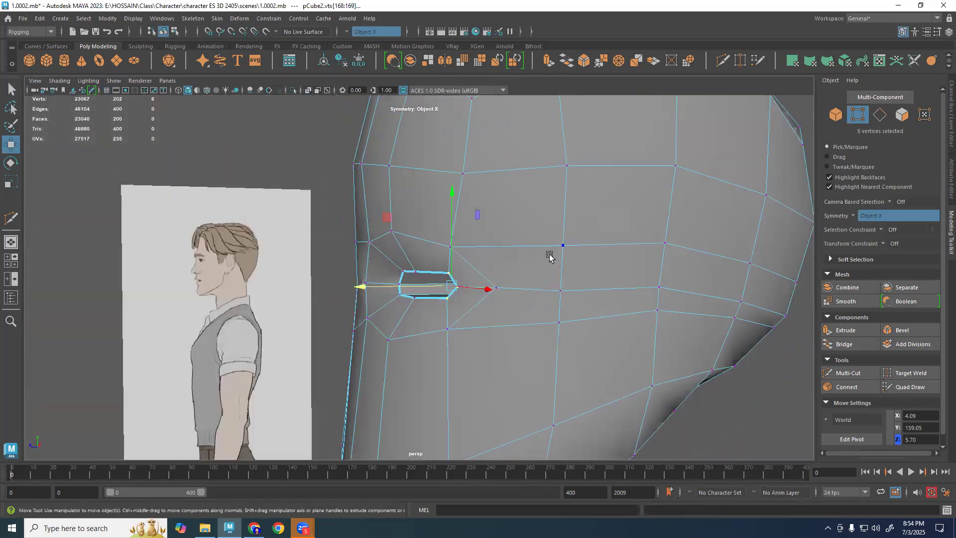
{"action": "scroll", "coordinate": [476, 134], "scroll_direction": "down", "scroll_amount": 2}
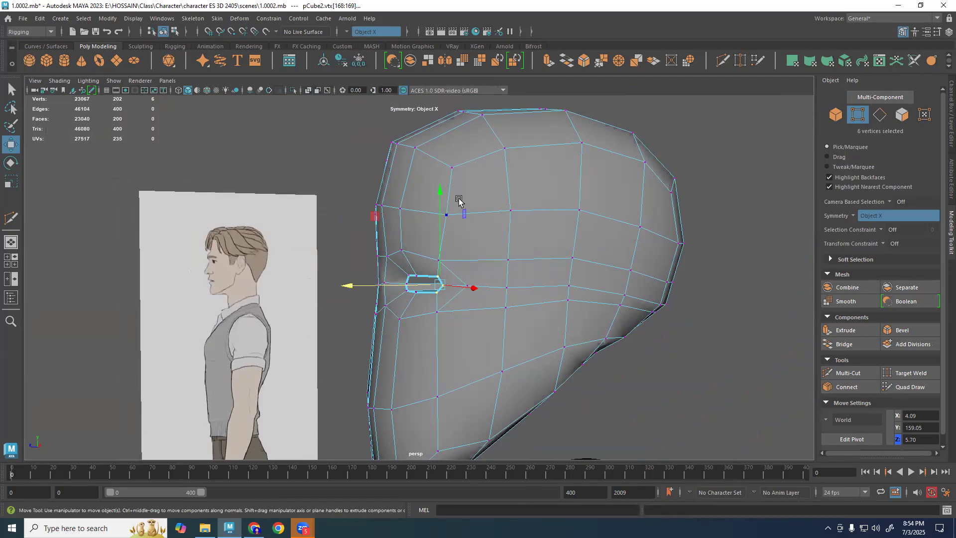
{"action": "key", "text": "q"}
{"action": "left_click", "coordinate": [445, 259]}
{"action": "scroll", "coordinate": [468, 275], "scroll_direction": "up", "scroll_amount": 3}
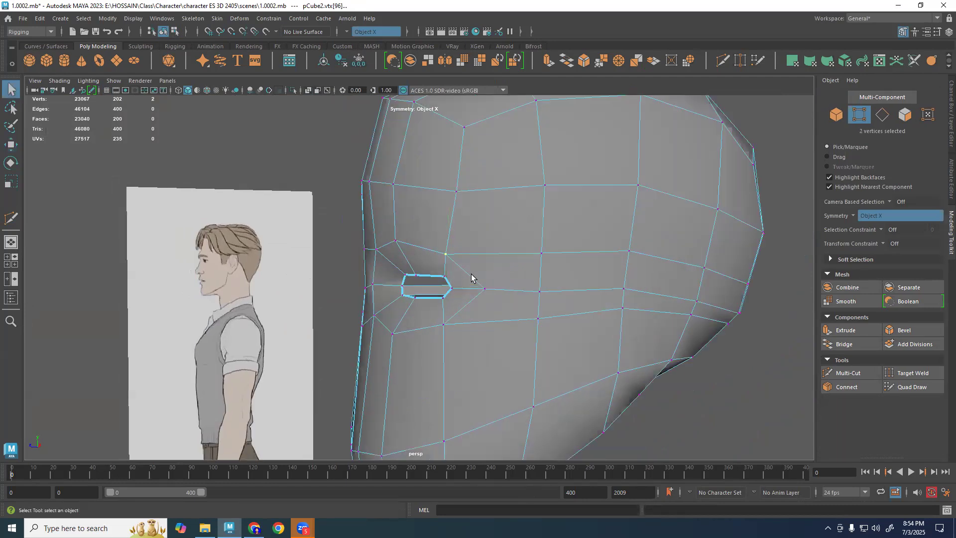
{"action": "key", "text": "w"}
{"action": "left_click_drag", "start_coordinate": [430, 248], "coordinate": [453, 248]}
{"action": "left_click", "coordinate": [432, 335]}
{"action": "left_click_drag", "start_coordinate": [432, 335], "coordinate": [452, 331]}
Move the vertex just outside the eye's outer corner forward to Z 5.12 and return to object selection.
{"action": "left_click", "coordinate": [495, 290]}
{"action": "left_click_drag", "start_coordinate": [480, 295], "coordinate": [465, 293]}
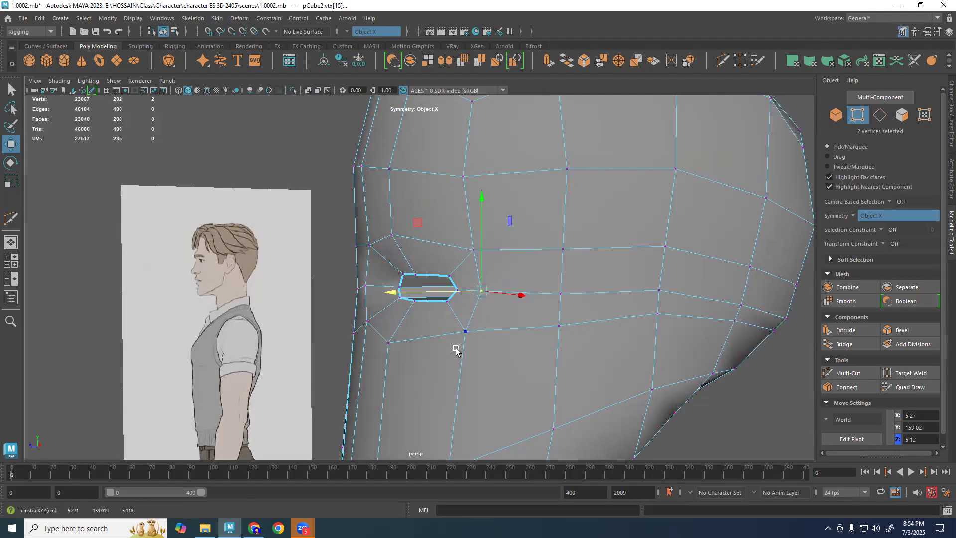
{"action": "scroll", "coordinate": [458, 351], "scroll_direction": "down", "scroll_amount": 3}
{"action": "left_click_drag", "start_coordinate": [465, 352], "coordinate": [476, 353], "text": "alt"}
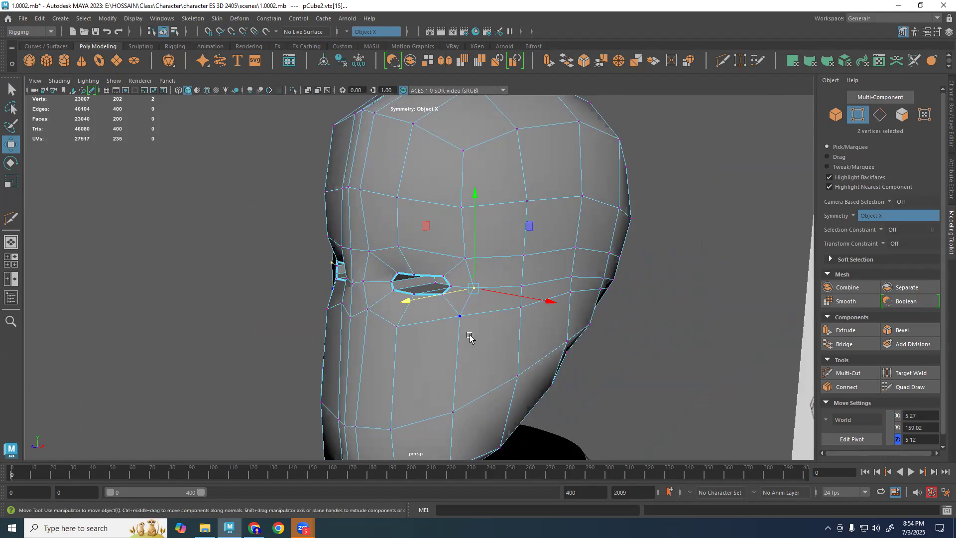
{"action": "scroll", "coordinate": [475, 309], "scroll_direction": "up", "scroll_amount": 3}
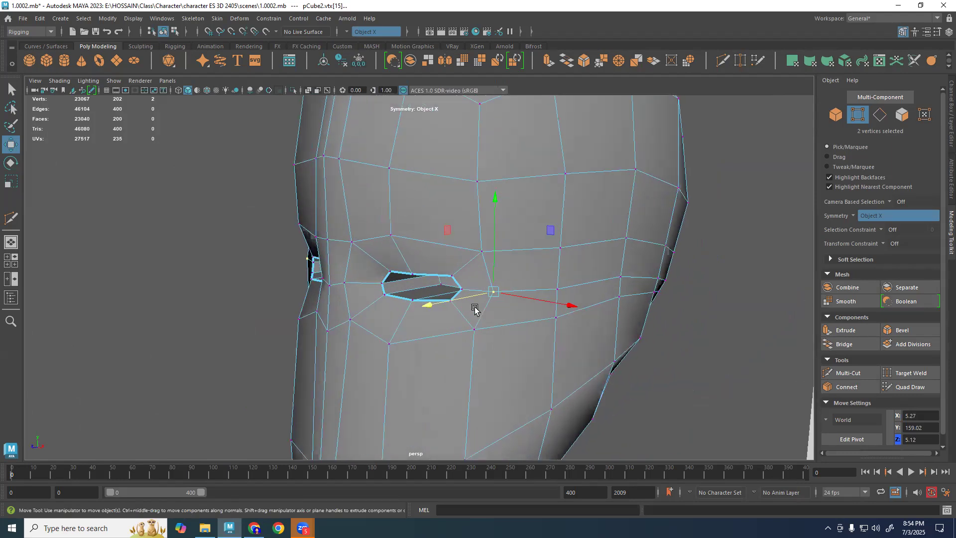
{"action": "left_click_drag", "start_coordinate": [519, 322], "coordinate": [496, 322], "text": "alt"}
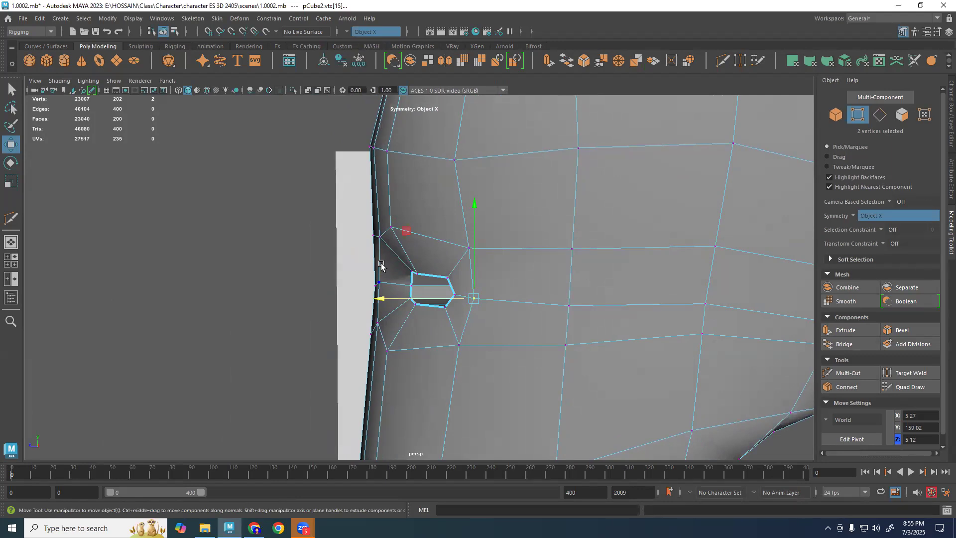
{"action": "scroll", "coordinate": [503, 306], "scroll_direction": "down", "scroll_amount": 3}
{"action": "right_click_drag", "start_coordinate": [486, 318], "coordinate": [548, 284]}
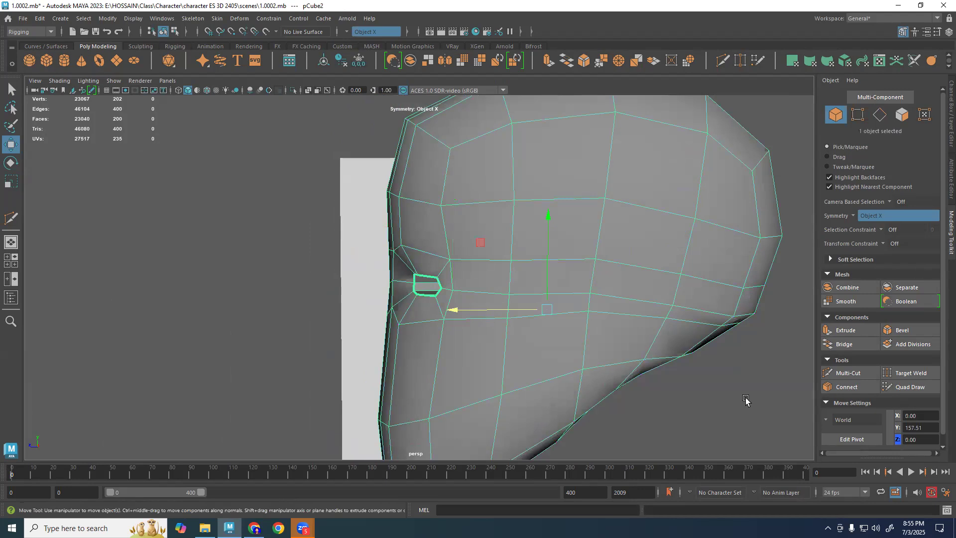
Check the smoothed eye socket from the side, and move the vertices above the inner eye corners toward the face's centre to X 0.66.
{"action": "left_click", "coordinate": [746, 400]}
{"action": "mouse_move", "coordinate": [426, 334]}
{"action": "left_mouse_down", "text": "alt"}
{"action": "mouse_move", "coordinate": [553, 331]}
{"action": "mouse_move", "coordinate": [433, 330]}
{"action": "left_mouse_up", "text": "alt"}
{"action": "left_click", "coordinate": [448, 335]}
{"action": "scroll", "coordinate": [453, 335], "scroll_direction": "up", "scroll_amount": 3}
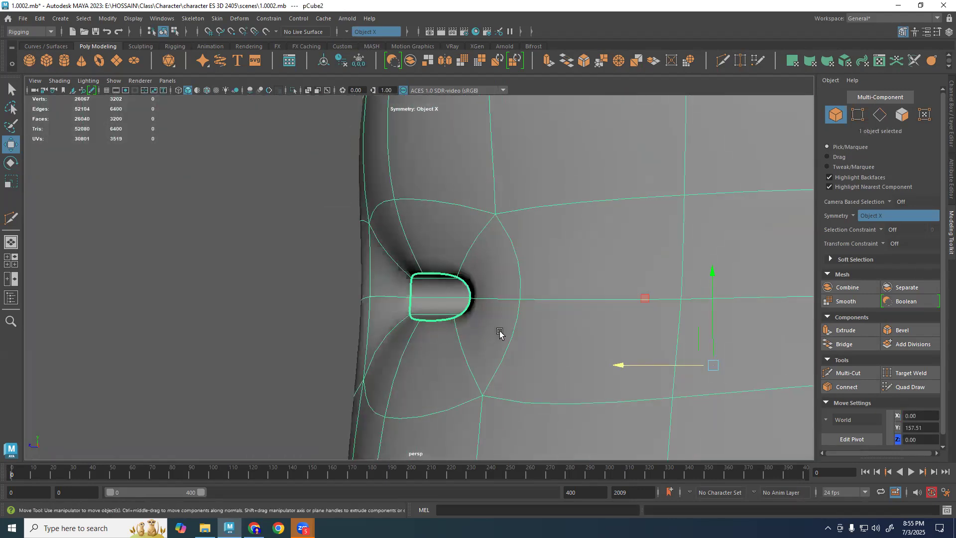
{"action": "key", "text": "1"}
{"action": "left_click_drag", "start_coordinate": [613, 321], "coordinate": [572, 335], "text": "alt"}
{"action": "key", "text": "F9"}
{"action": "left_click", "coordinate": [334, 235]}
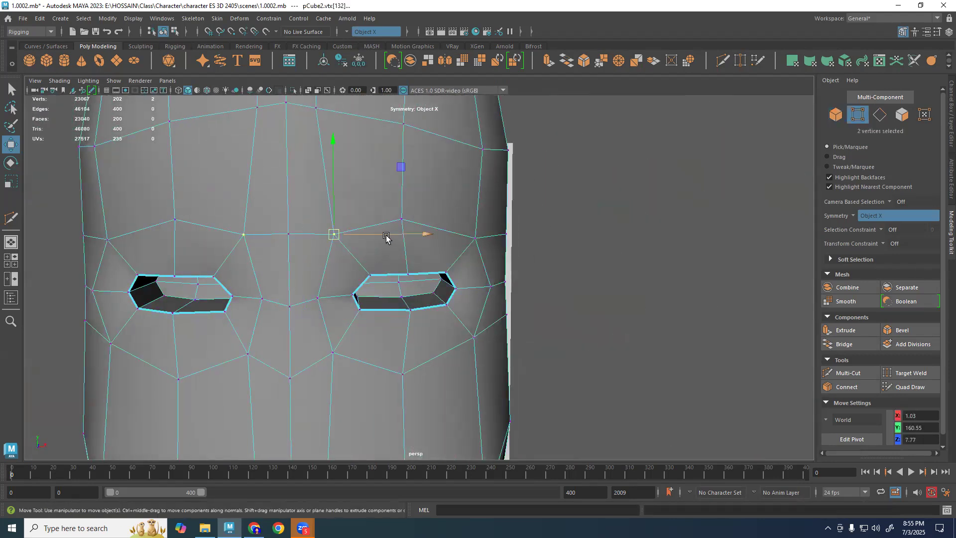
{"action": "left_click_drag", "start_coordinate": [396, 236], "coordinate": [378, 233]}
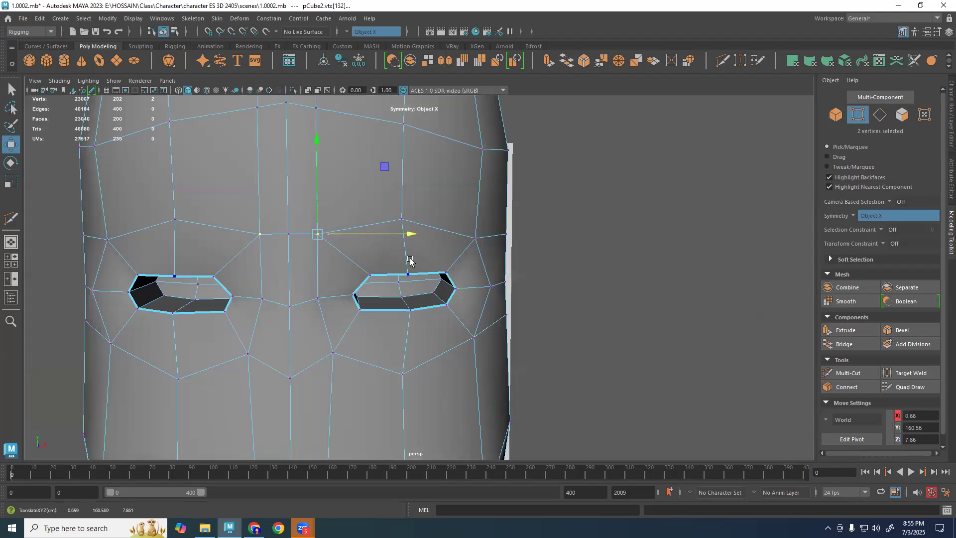
Insert a Multi-Cut edge loop around each eye opening, between the opening's rim and the outer ring.
{"action": "key", "text": "ctrl+shift+x"}
{"action": "left_click", "coordinate": [404, 245], "text": "ctrl"}
{"action": "left_click_drag", "start_coordinate": [449, 279], "coordinate": [369, 279], "text": "alt"}
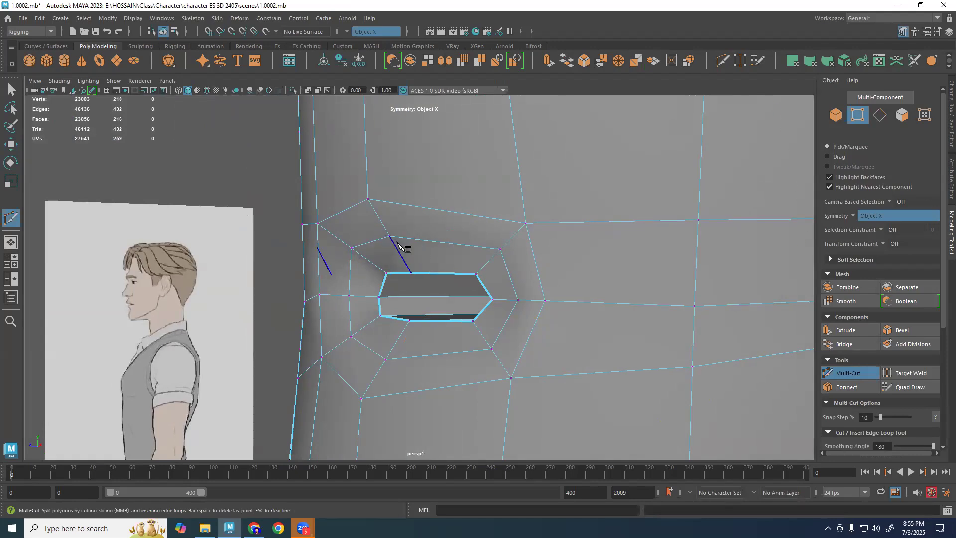
{"action": "key", "text": "q"}
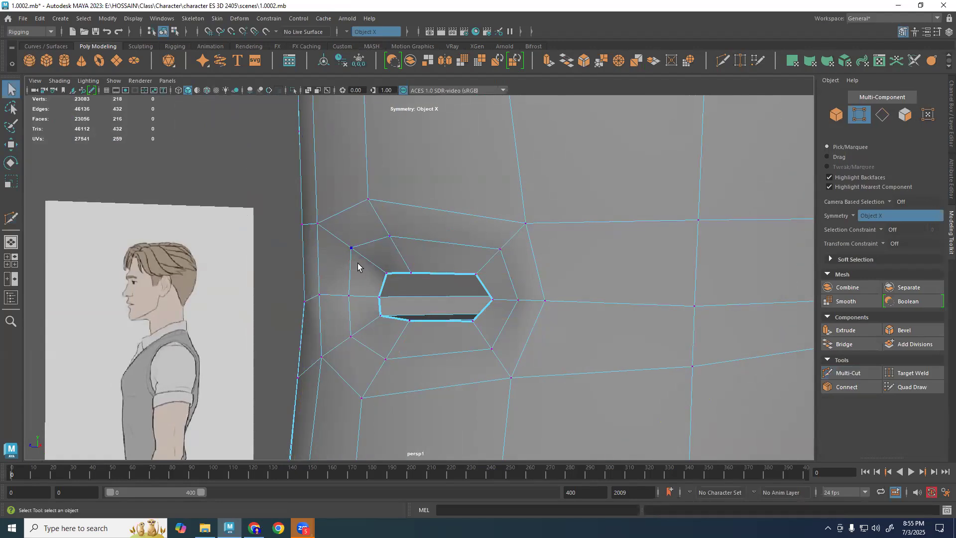
Move the new loop's upper vertices back into the face above the eye opening.
{"action": "left_click_drag", "start_coordinate": [358, 263], "coordinate": [345, 247], "text": "alt"}
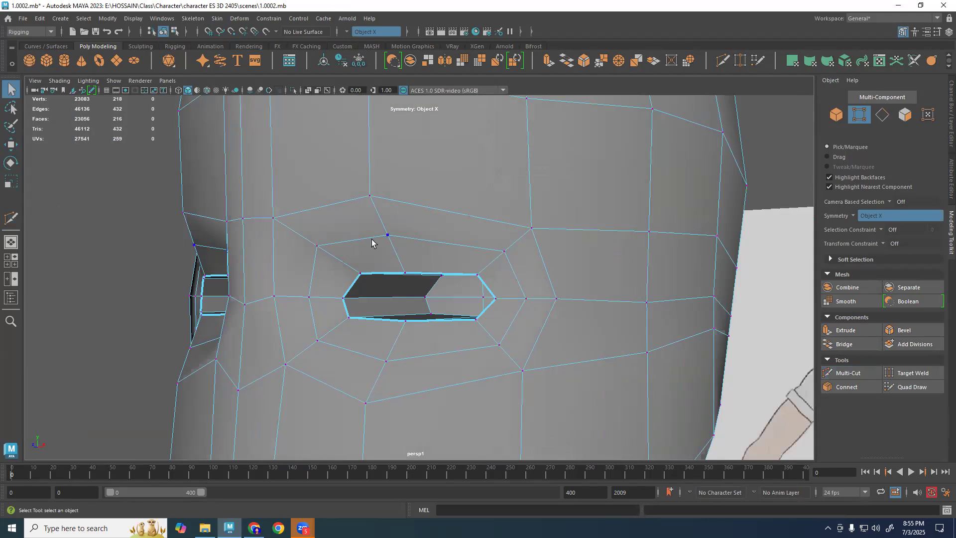
{"action": "left_click", "coordinate": [322, 249]}
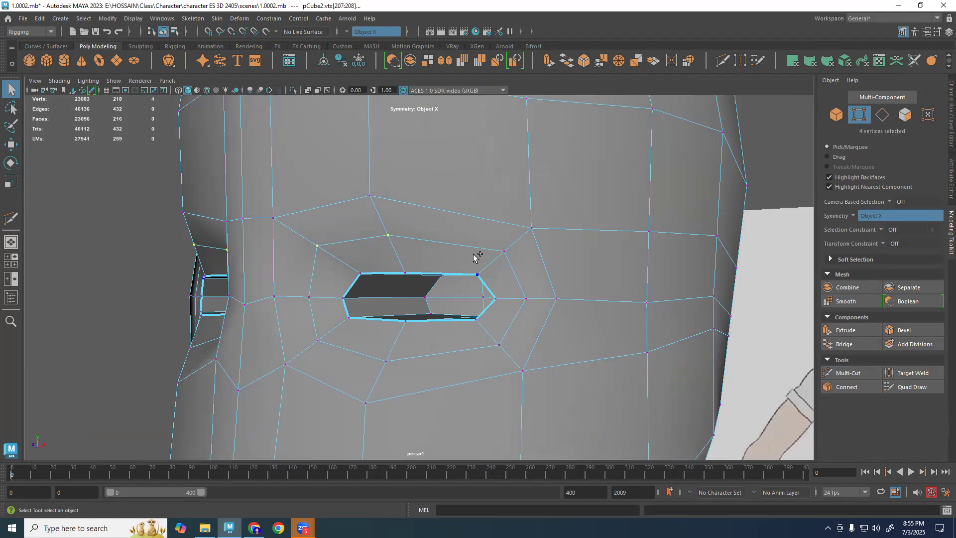
{"action": "left_click_drag", "start_coordinate": [493, 273], "coordinate": [436, 292], "text": "alt"}
{"action": "key", "text": "w"}
{"action": "left_click_drag", "start_coordinate": [433, 242], "coordinate": [422, 290]}
Move the new loop's three lower vertices back to Z 6.31 and preview the smoothed eyes with the head deselected.
{"action": "left_click", "coordinate": [495, 329]}
{"action": "left_click", "coordinate": [386, 356], "text": "shift"}
{"action": "left_click", "coordinate": [348, 358], "text": "shift"}
{"action": "left_click_drag", "start_coordinate": [351, 357], "coordinate": [399, 351], "text": "alt"}
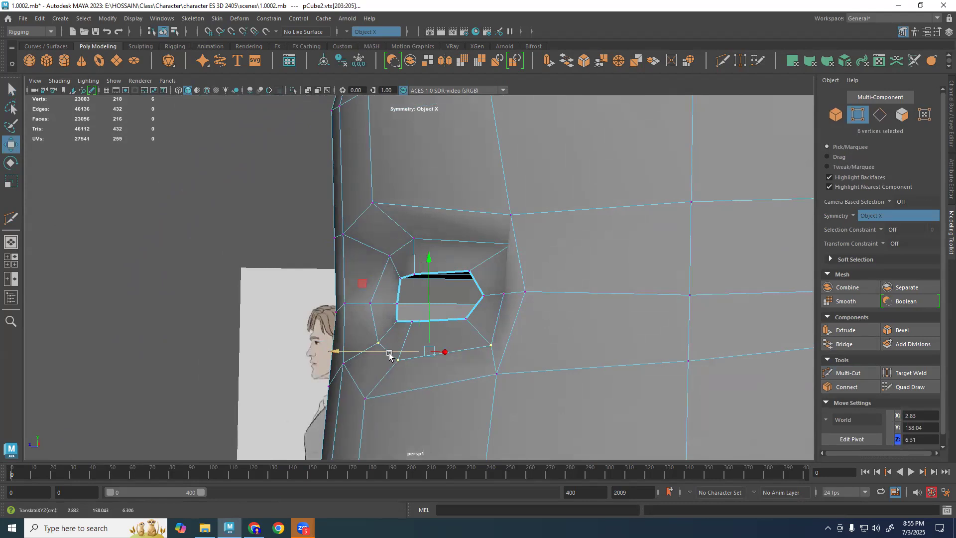
{"action": "key", "text": "3"}
{"action": "key", "text": "F8"}
{"action": "left_click", "coordinate": [281, 268]}
{"action": "left_click_drag", "start_coordinate": [281, 268], "coordinate": [382, 262], "text": "alt"}
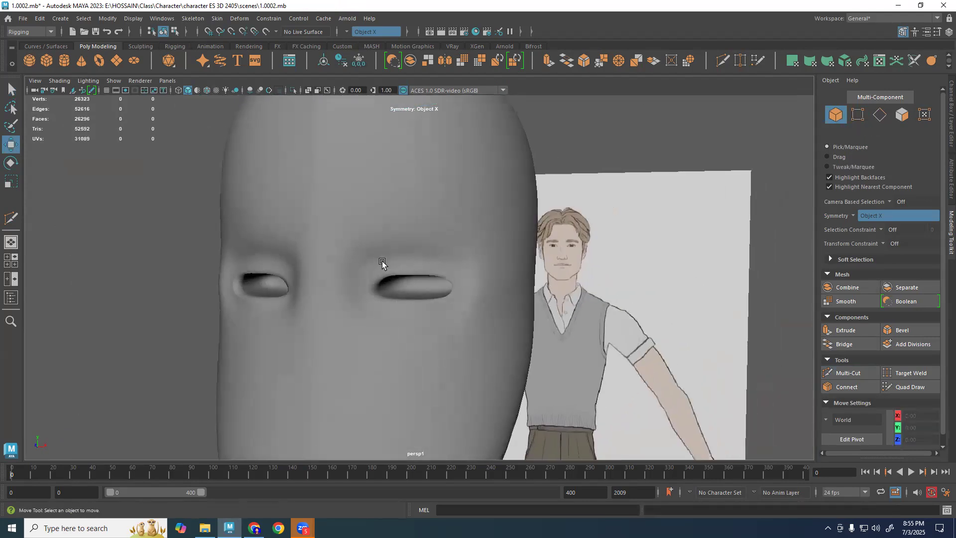
Nudge the new loop's vertices beside and above the eye's outer corner to even out the ring.
{"action": "scroll", "coordinate": [417, 298], "scroll_direction": "up", "scroll_amount": 4}
{"action": "left_click_drag", "start_coordinate": [417, 297], "coordinate": [399, 320], "text": "alt"}
{"action": "left_click", "coordinate": [471, 308]}
{"action": "key", "text": "1"}
{"action": "left_click_drag", "start_coordinate": [499, 321], "coordinate": [477, 301], "text": "alt"}
{"action": "right_click_drag", "start_coordinate": [571, 317], "coordinate": [529, 316]}
{"action": "left_click", "coordinate": [505, 306]}
{"action": "left_click_drag", "start_coordinate": [490, 307], "coordinate": [486, 307]}
{"action": "left_click", "coordinate": [516, 244]}
{"action": "left_click_drag", "start_coordinate": [498, 244], "coordinate": [482, 243]}
Nudge the new loop's vertex below the eye opening, preview the smoothed head, and restore the low-poly display in object selection.
{"action": "left_click_drag", "start_coordinate": [498, 314], "coordinate": [514, 252], "text": "alt"}
{"action": "left_click", "coordinate": [341, 340]}
{"action": "left_click_drag", "start_coordinate": [369, 367], "coordinate": [343, 390], "text": "alt"}
{"action": "left_click", "coordinate": [407, 361]}
{"action": "left_click_drag", "start_coordinate": [390, 362], "coordinate": [384, 363]}
{"action": "key", "text": "3"}
{"action": "key", "text": "F8"}
{"action": "left_click", "coordinate": [320, 293]}
{"action": "scroll", "coordinate": [320, 293], "scroll_direction": "down", "scroll_amount": 5}
{"action": "left_click_drag", "start_coordinate": [323, 294], "coordinate": [435, 299], "text": "alt"}
{"action": "left_click", "coordinate": [445, 322]}
{"action": "key", "text": "1"}
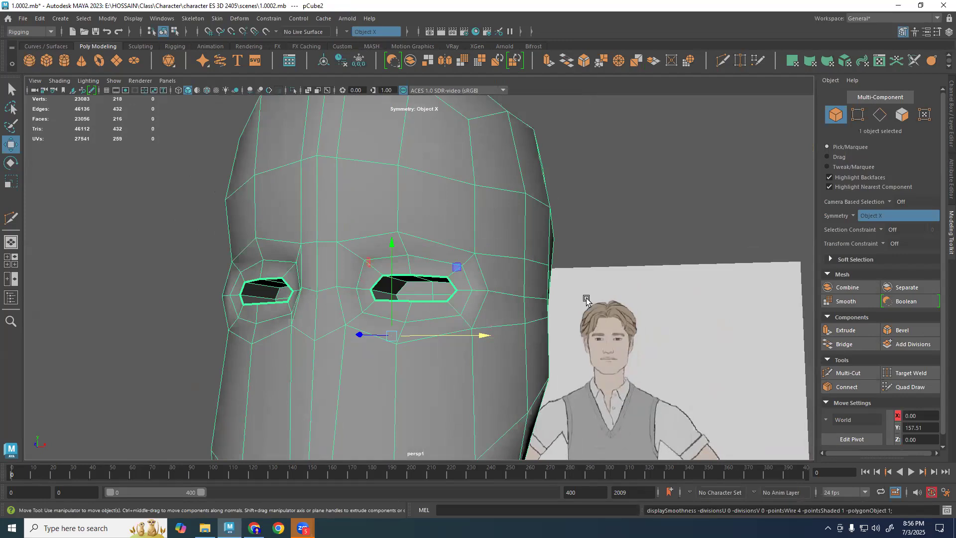
Create a polygon sphere to serve as the eyeball.
{"action": "left_click_drag", "start_coordinate": [587, 300], "coordinate": [533, 331], "text": "alt"}
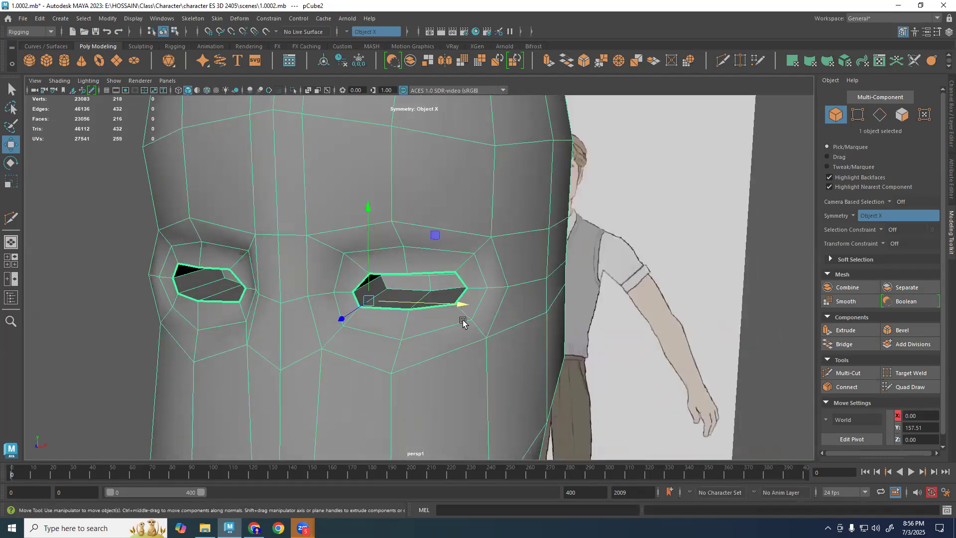
{"action": "scroll", "coordinate": [463, 322], "scroll_direction": "up", "scroll_amount": 2}
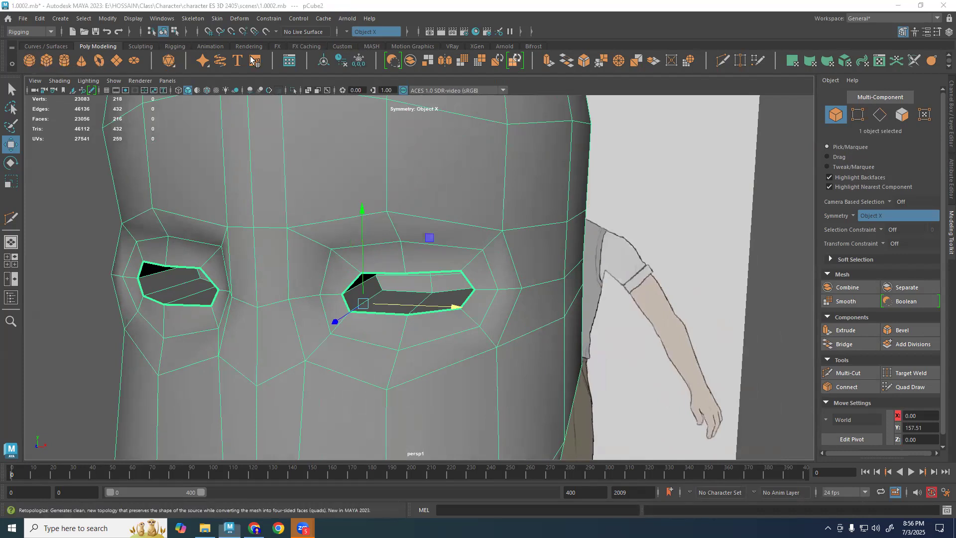
{"action": "left_click", "coordinate": [34, 59]}
{"action": "scroll", "coordinate": [476, 324], "scroll_direction": "down", "scroll_amount": 10}
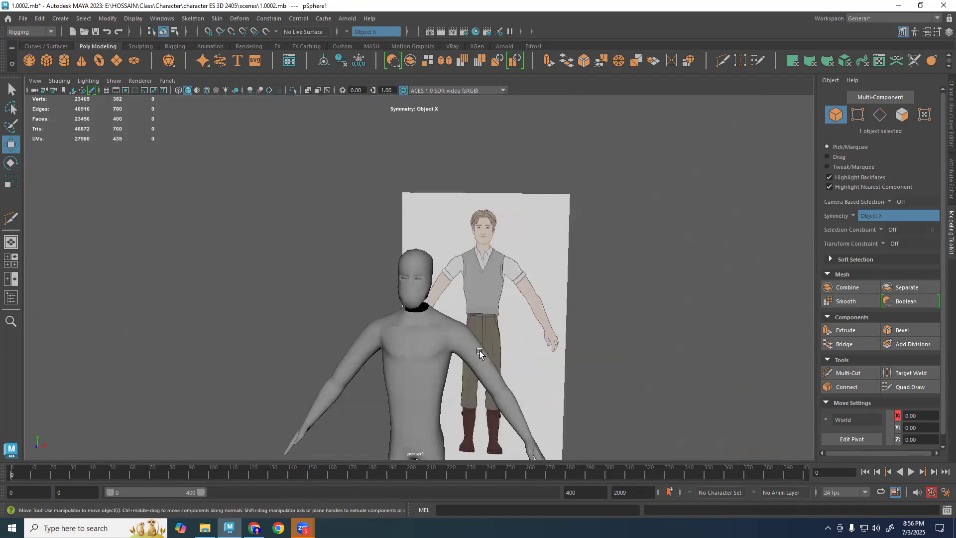
Open the Outliner and hide the Body mesh so the head and sphere are easier to work on.
{"action": "left_click", "coordinate": [422, 313]}
{"action": "left_click", "coordinate": [12, 298]}
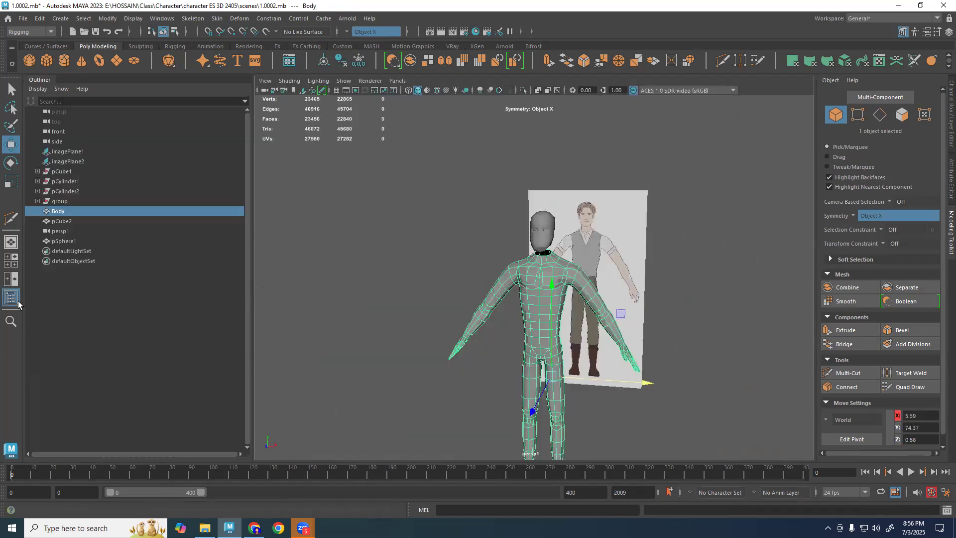
{"action": "left_click", "coordinate": [84, 244]}
{"action": "key", "text": "ctrl+h"}
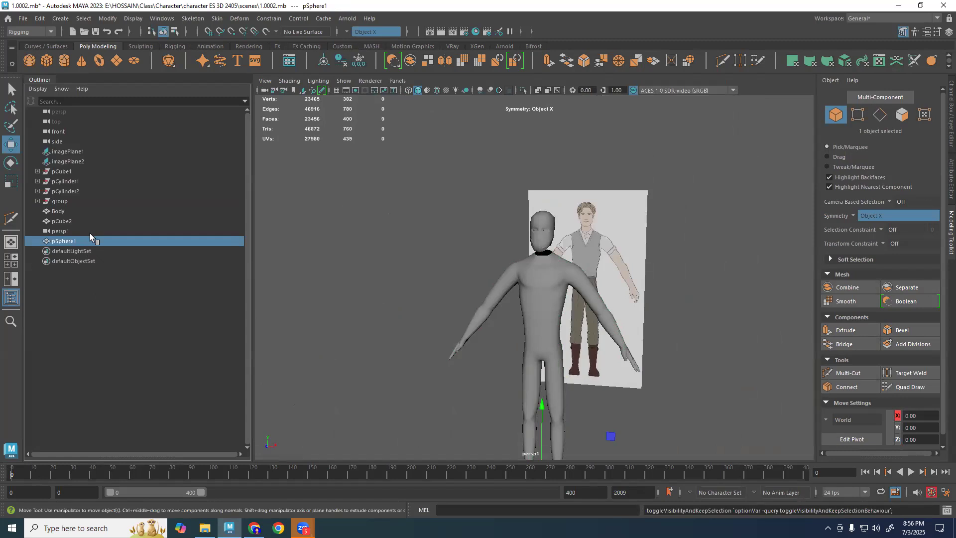
{"action": "left_click", "coordinate": [93, 215]}
{"action": "key", "text": "ctrl+h"}
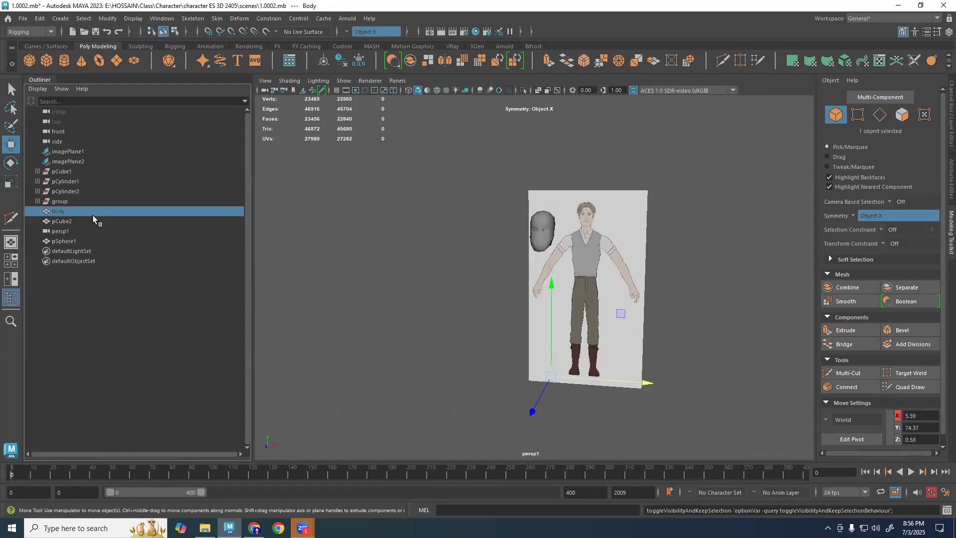
Raise the sphere to eye height and place it beside the head at X 10.87, Y 159.09.
{"action": "scroll", "coordinate": [554, 395], "scroll_direction": "down", "scroll_amount": 4}
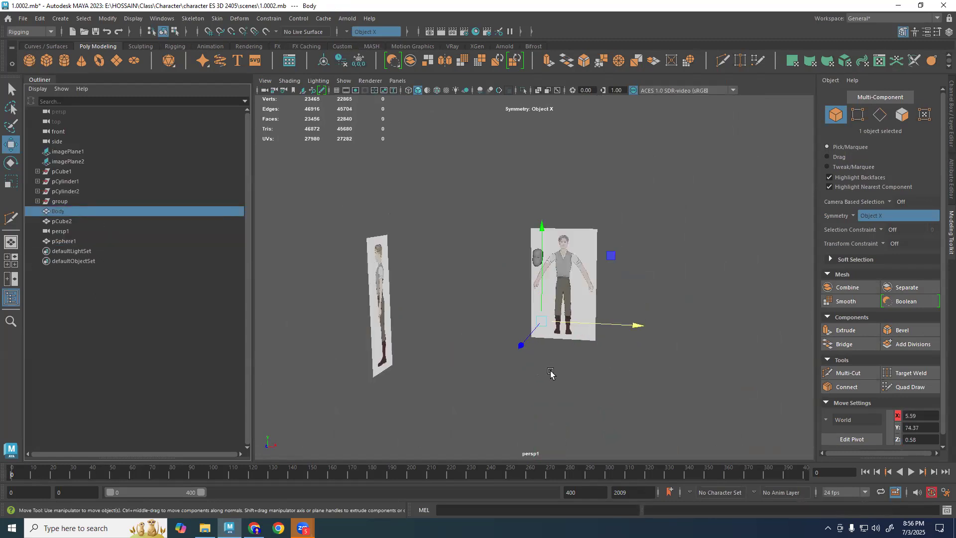
{"action": "left_click_drag", "start_coordinate": [550, 372], "coordinate": [530, 398]}
{"action": "scroll", "coordinate": [530, 398], "scroll_direction": "up", "scroll_amount": 2}
{"action": "left_click_drag", "start_coordinate": [536, 365], "coordinate": [557, 228]}
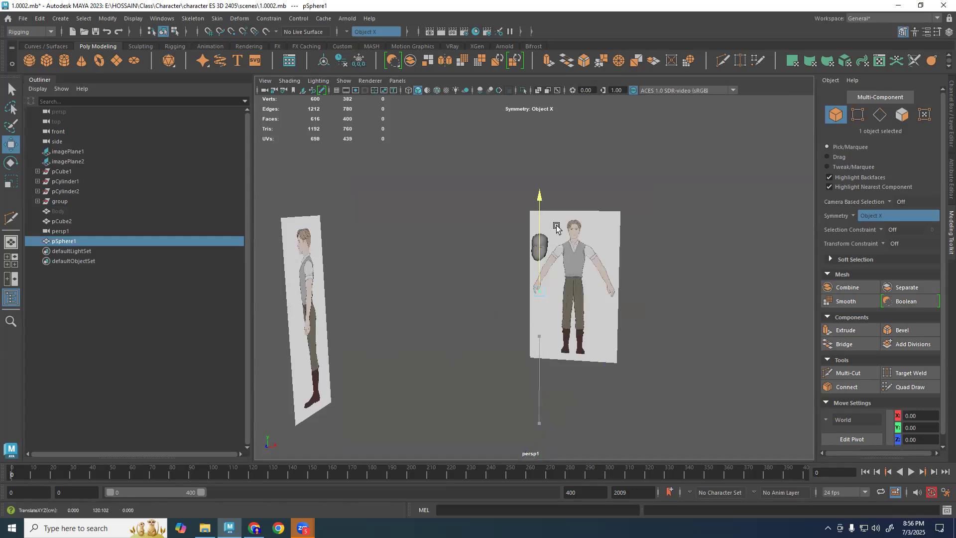
{"action": "scroll", "coordinate": [570, 122], "scroll_direction": "up", "scroll_amount": 8}
{"action": "left_click_drag", "start_coordinate": [570, 307], "coordinate": [681, 227]}
{"action": "scroll", "coordinate": [568, 216], "scroll_direction": "up", "scroll_amount": 3}
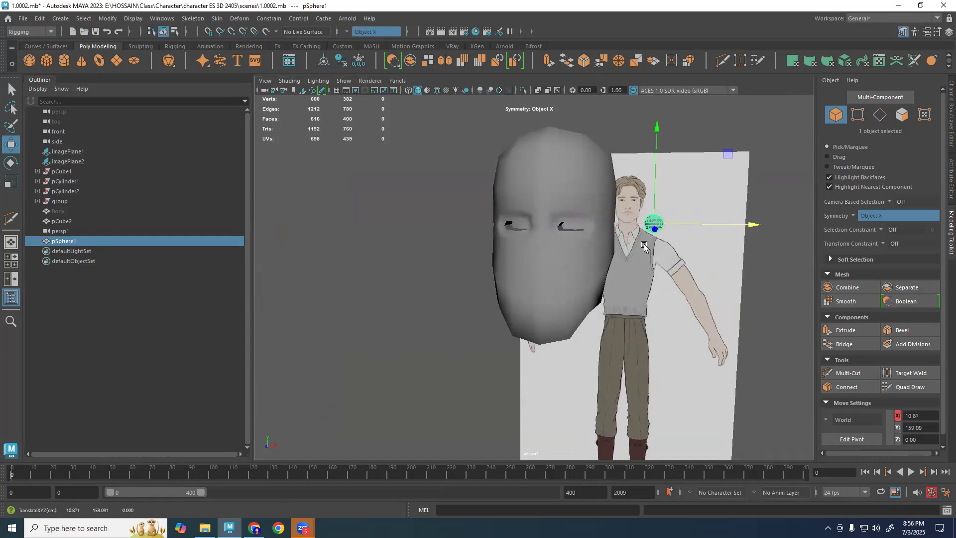
Rotate the sphere about X so its pole faces forward, and centre it on the reference eye at X 2.76, Y 159.13.
{"action": "key", "text": "e"}
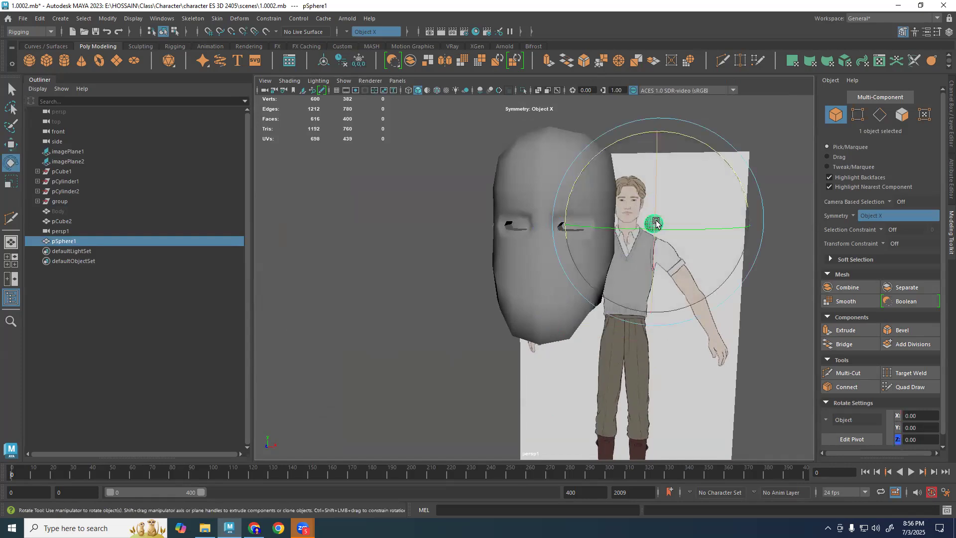
{"action": "left_click_drag", "start_coordinate": [658, 196], "coordinate": [649, 253]}
{"action": "key", "text": "space"}
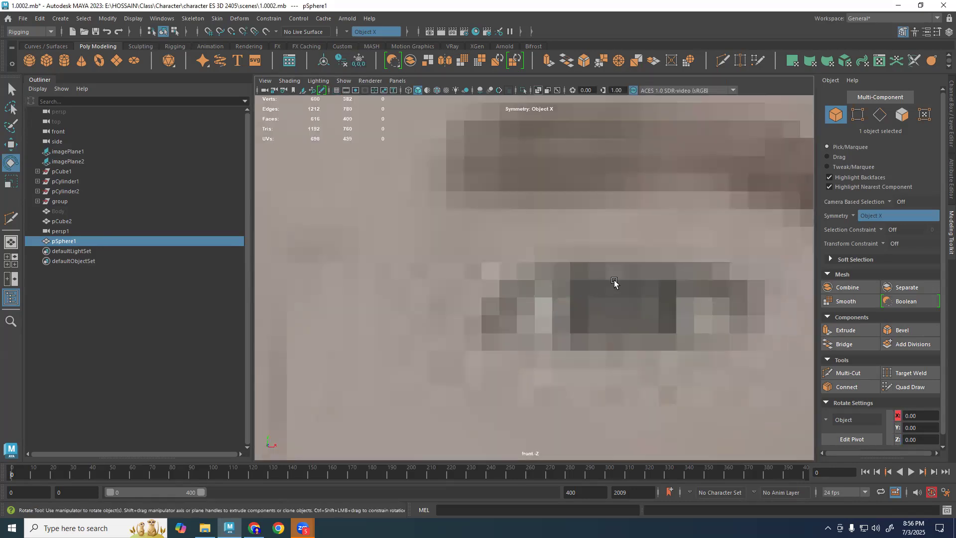
{"action": "key", "text": "w"}
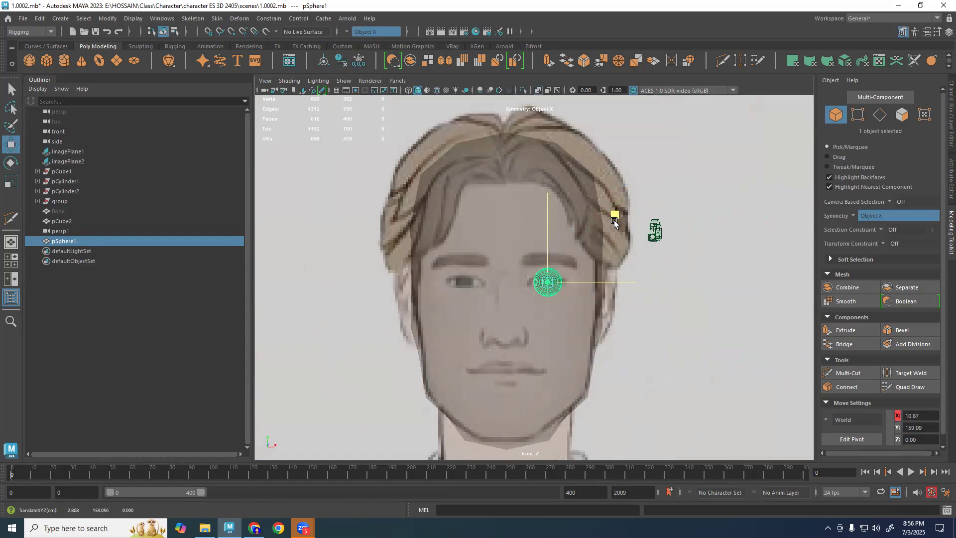
{"action": "key", "text": "space"}
Move the sphere forward into the eye socket to Z 5.63.
{"action": "left_click_drag", "start_coordinate": [667, 226], "coordinate": [641, 245], "text": "alt"}
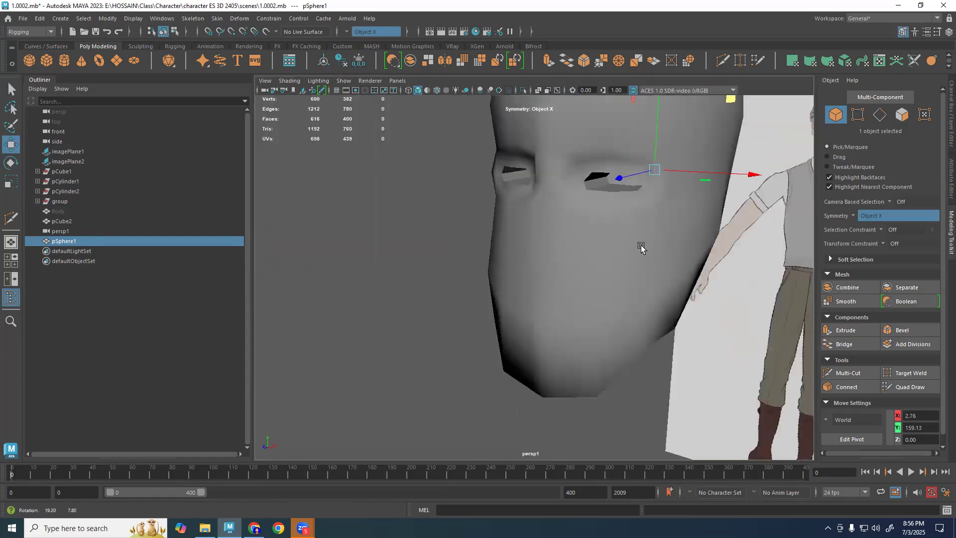
{"action": "scroll", "coordinate": [641, 245], "scroll_direction": "up", "scroll_amount": 3}
{"action": "left_click_drag", "start_coordinate": [618, 190], "coordinate": [554, 201]}
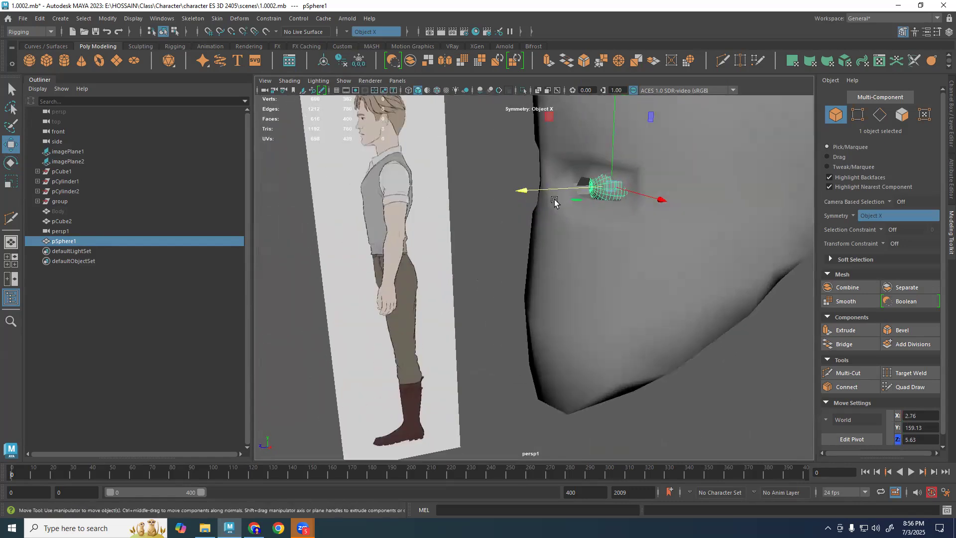
Scale the eyeball sphere up uniformly to 2.04 in the front view and check it against the socket.
{"action": "key", "text": "space"}
{"action": "key", "text": "space"}
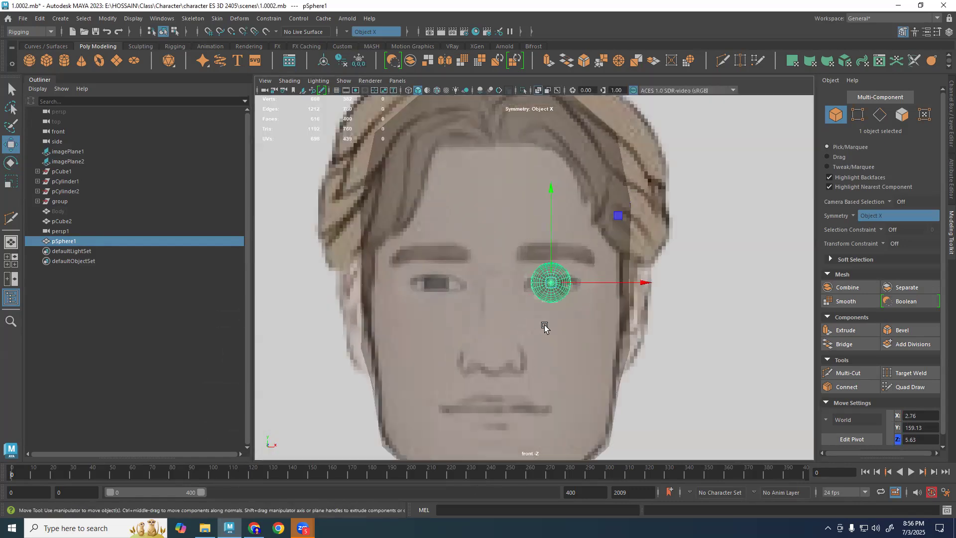
{"action": "scroll", "coordinate": [544, 328], "scroll_direction": "up", "scroll_amount": 5}
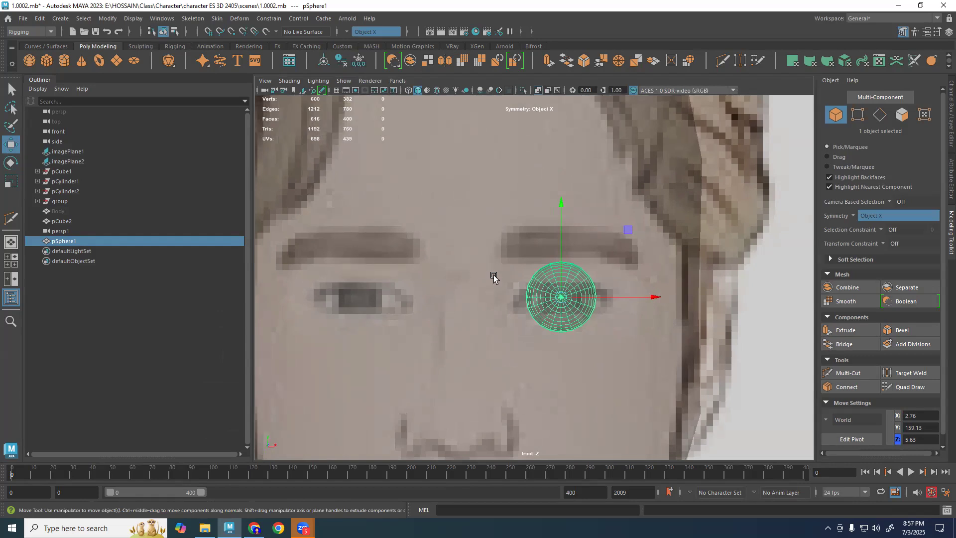
{"action": "key", "text": "r"}
{"action": "left_click_drag", "start_coordinate": [562, 297], "coordinate": [626, 297]}
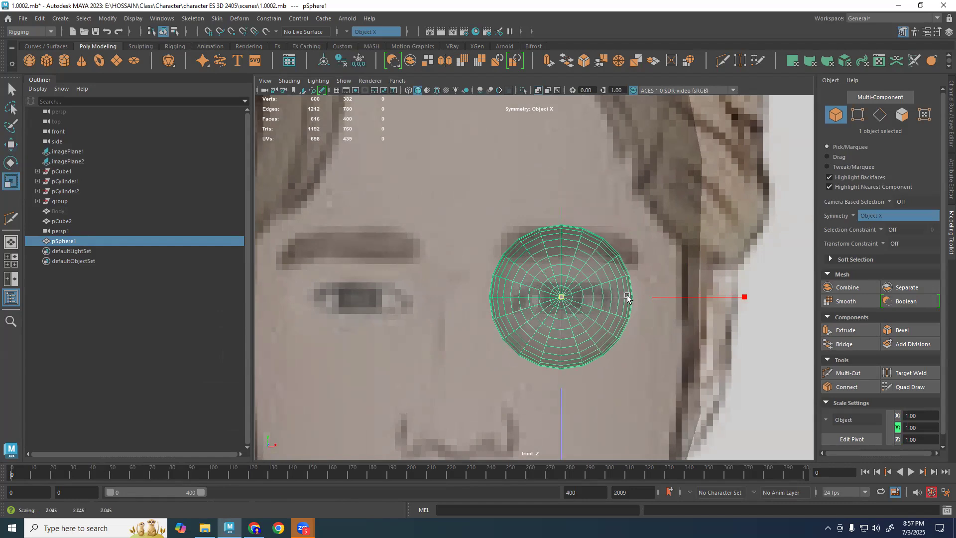
{"action": "key", "text": "space"}
{"action": "key", "text": "space"}
{"action": "left_click_drag", "start_coordinate": [568, 265], "coordinate": [622, 235], "text": "alt"}
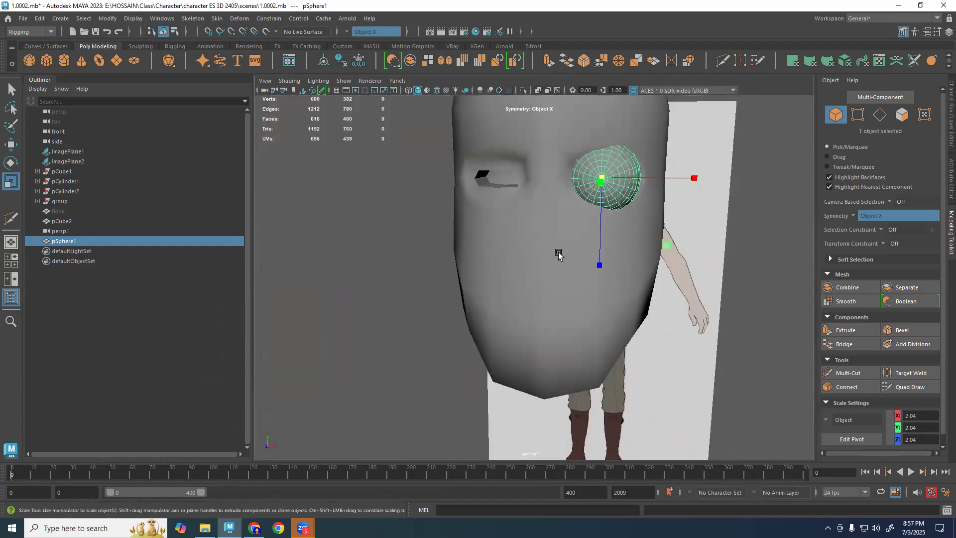
Reduce the eyeball sphere's uniform scale to 1.81 against the front reference and inspect its fit in perspective.
{"action": "key", "text": "space"}
{"action": "key", "text": "space"}
{"action": "scroll", "coordinate": [528, 313], "scroll_direction": "up", "scroll_amount": 1}
{"action": "middle_click_drag", "start_coordinate": [529, 319], "coordinate": [534, 250], "text": "alt"}
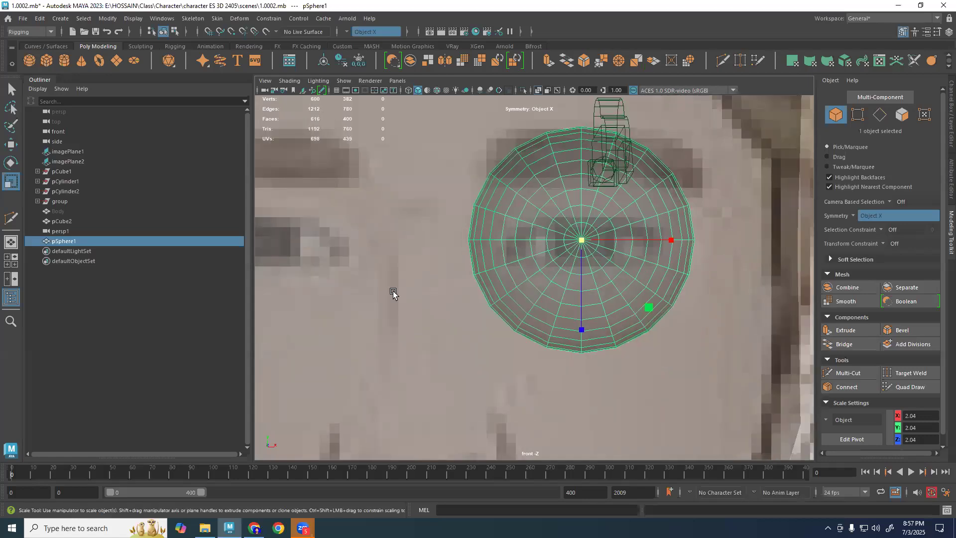
{"action": "left_click_drag", "start_coordinate": [597, 243], "coordinate": [632, 283]}
{"action": "key", "text": "space"}
{"action": "key", "text": "space"}
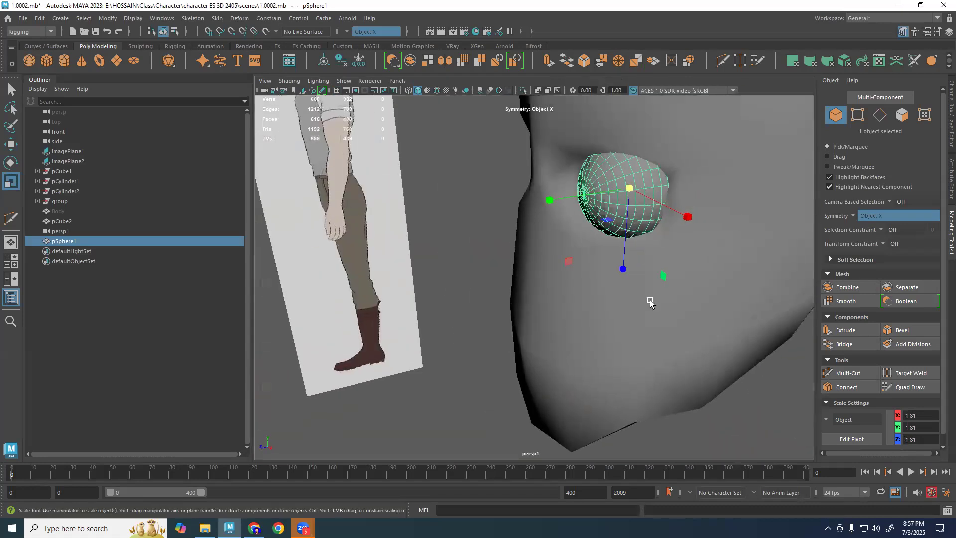
Isolate the side reference image in the side view to examine the eye's position, and restore the full scene.
{"action": "key", "text": "space"}
{"action": "key", "text": "space"}
{"action": "middle_click_drag", "start_coordinate": [538, 316], "coordinate": [555, 294], "text": "alt"}
{"action": "key", "text": "w"}
{"action": "middle_click_drag", "start_coordinate": [495, 265], "coordinate": [538, 226]}
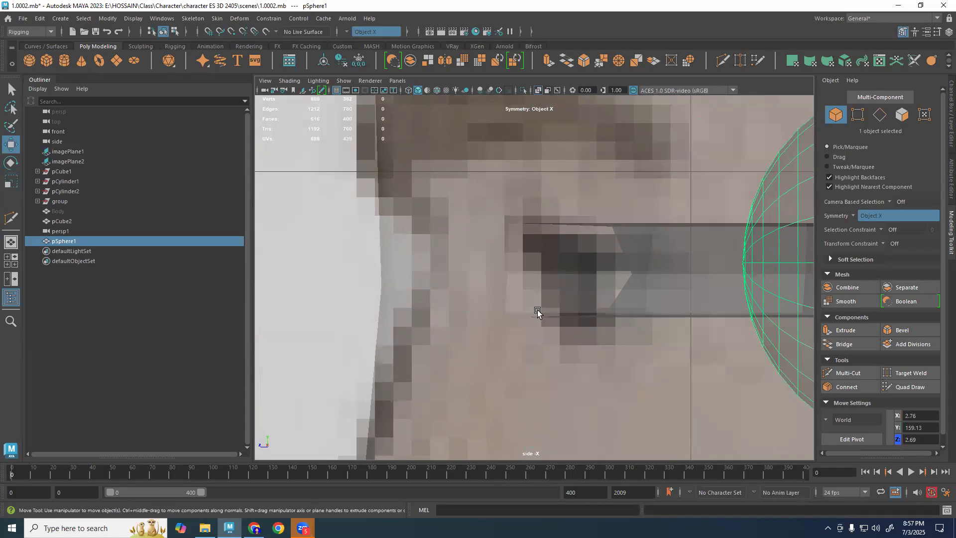
{"action": "left_click", "coordinate": [108, 159]}
{"action": "scroll", "coordinate": [515, 228], "scroll_direction": "down", "scroll_amount": 5}
{"action": "key", "text": "ctrl+1"}
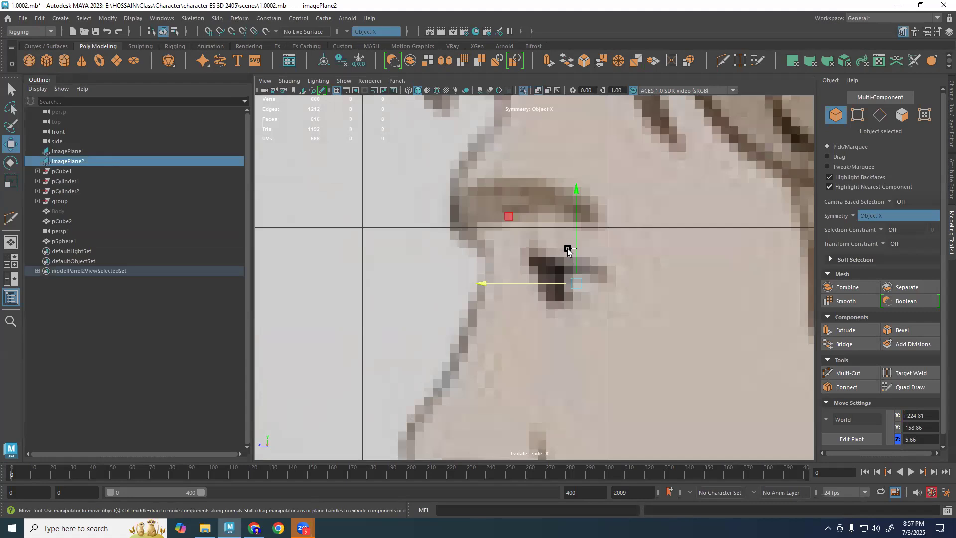
{"action": "scroll", "coordinate": [595, 299], "scroll_direction": "down", "scroll_amount": 3}
{"action": "scroll", "coordinate": [526, 287], "scroll_direction": "up", "scroll_amount": 2}
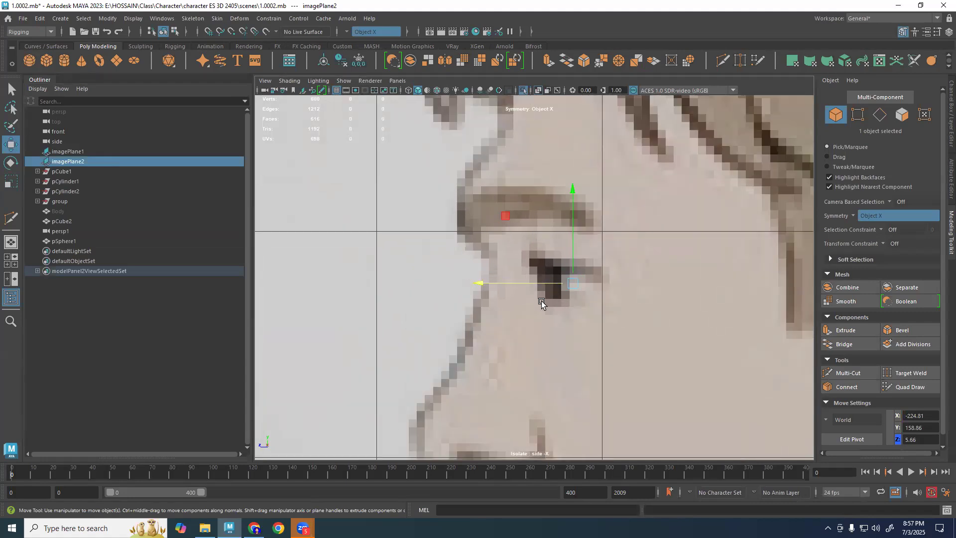
{"action": "key", "text": "ctrl+1"}
Move the eyeball sphere forward to the eye in the side reference, at about Z 4.61.
{"action": "left_click", "coordinate": [779, 239]}
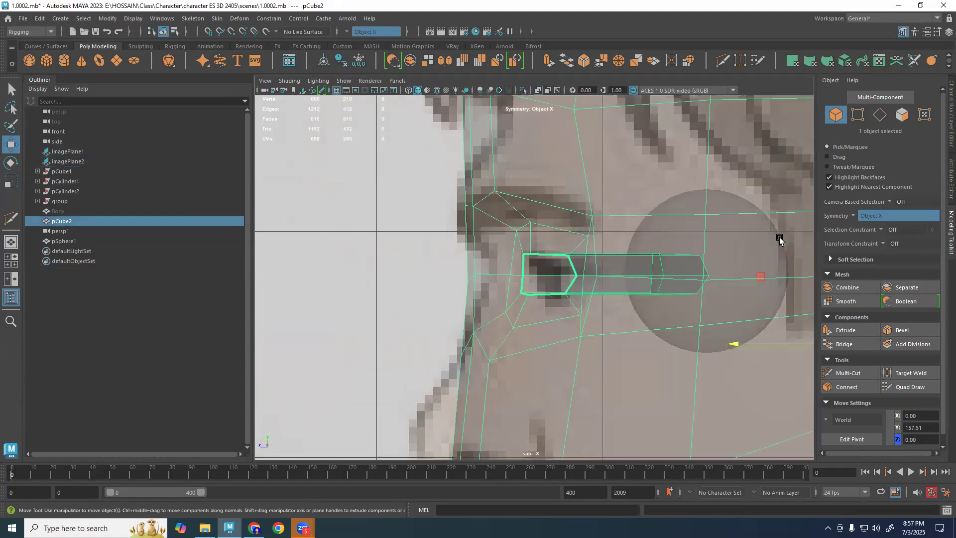
{"action": "left_click", "coordinate": [767, 292], "text": "shift"}
{"action": "left_click", "coordinate": [763, 359], "text": "shift"}
{"action": "left_click_drag", "start_coordinate": [649, 270], "coordinate": [563, 273]}
Align the eyeball sphere with the front reference's eye at about X 2.80, Y 159.08.
{"action": "key", "text": "space"}
{"action": "key", "text": "space"}
{"action": "scroll", "coordinate": [589, 319], "scroll_direction": "up", "scroll_amount": 6}
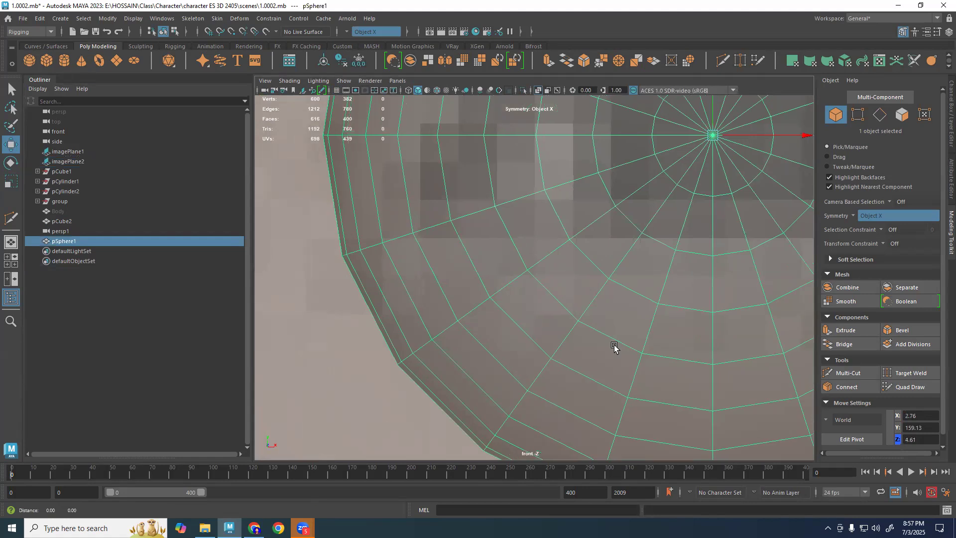
{"action": "key", "text": "f"}
{"action": "scroll", "coordinate": [578, 262], "scroll_direction": "up", "scroll_amount": 5}
{"action": "left_click_drag", "start_coordinate": [568, 198], "coordinate": [569, 204]}
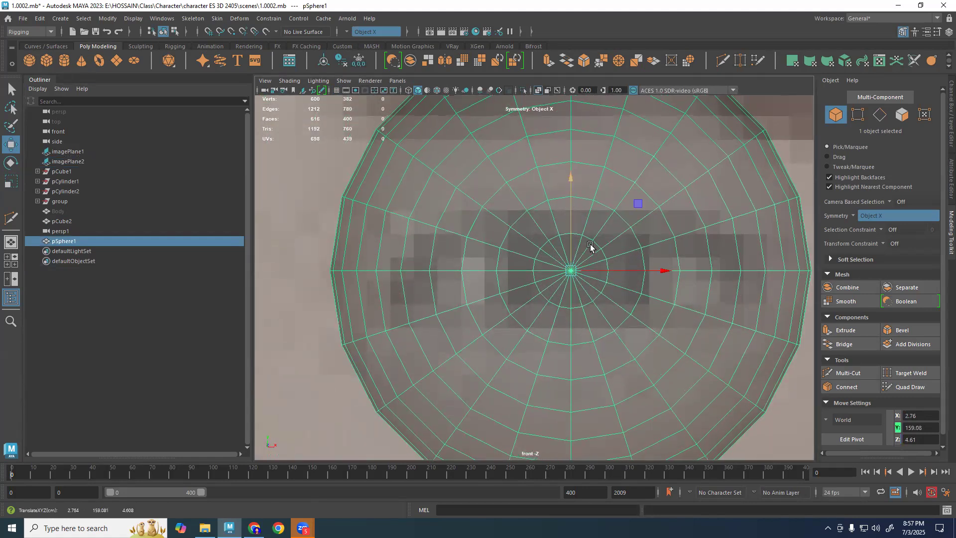
{"action": "key", "text": "ctrl+z"}
{"action": "key", "text": "ctrl+z"}
{"action": "left_click_drag", "start_coordinate": [651, 274], "coordinate": [658, 274]}
{"action": "scroll", "coordinate": [661, 259], "scroll_direction": "down", "scroll_amount": 5}
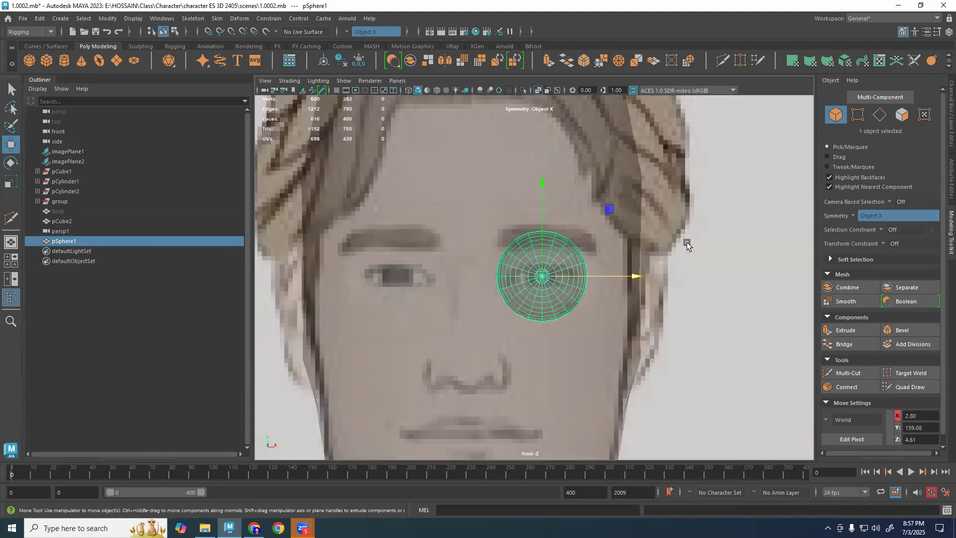
Nudge the eyeball sphere forward in the side view to about Z 4.74.
{"action": "key", "text": "space"}
{"action": "key", "text": "space"}
{"action": "left_click_drag", "start_coordinate": [667, 284], "coordinate": [710, 316], "text": "alt"}
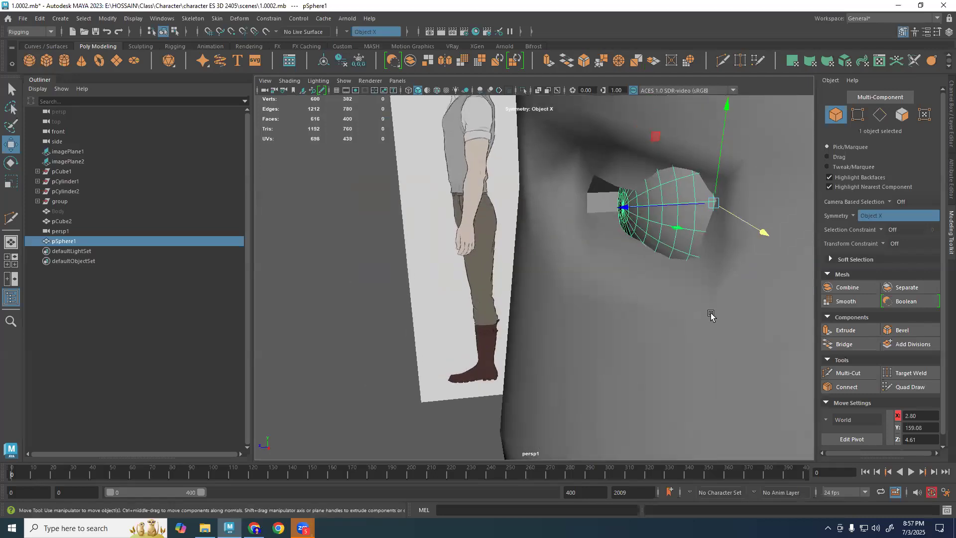
{"action": "key", "text": "space"}
{"action": "key", "text": "space"}
{"action": "left_click_drag", "start_coordinate": [578, 273], "coordinate": [577, 275]}
{"action": "scroll", "coordinate": [577, 280], "scroll_direction": "up", "scroll_amount": 4}
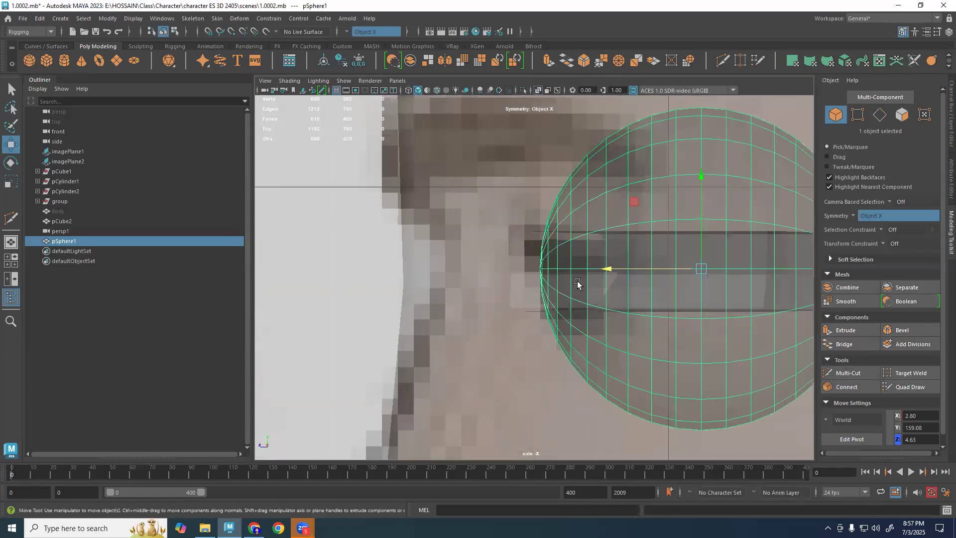
{"action": "scroll", "coordinate": [577, 283], "scroll_direction": "up", "scroll_amount": 3}
{"action": "middle_click_drag", "start_coordinate": [669, 305], "coordinate": [655, 303]}
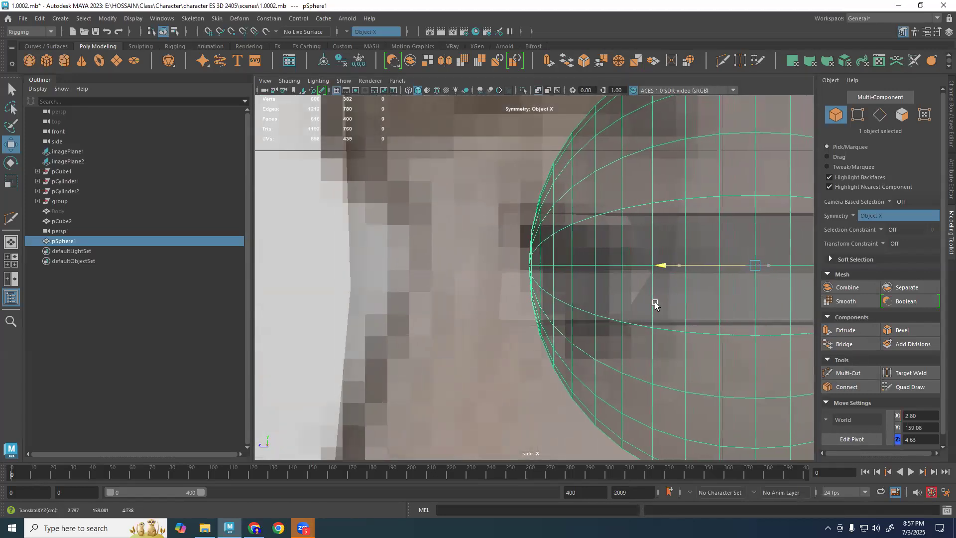
With the head mesh smooth-previewed, move the upper inner-corner vertex of the eye opening back in depth toward the eyeball.
{"action": "key", "text": "space"}
{"action": "key", "text": "space"}
{"action": "left_click_drag", "start_coordinate": [644, 298], "coordinate": [703, 238], "text": "alt"}
{"action": "middle_click_drag", "start_coordinate": [704, 238], "coordinate": [646, 300], "text": "alt"}
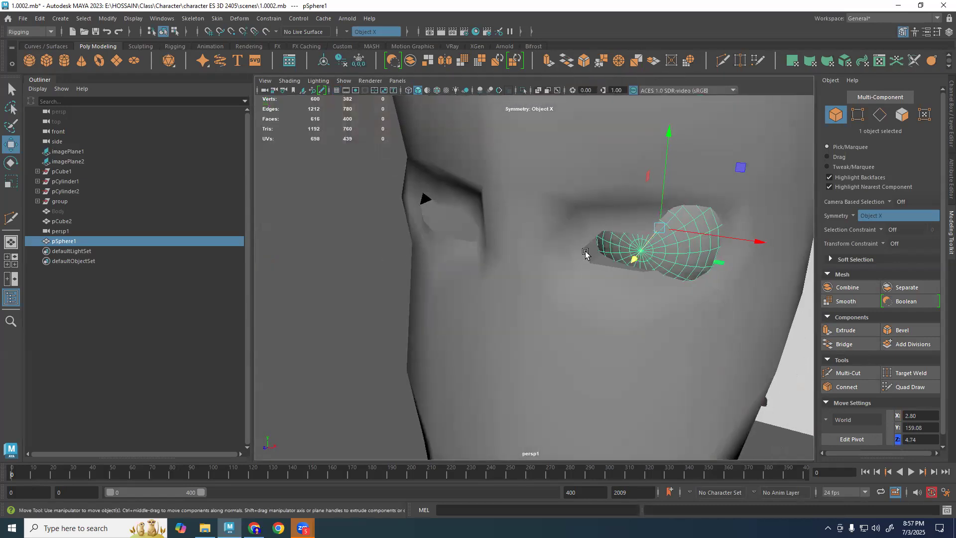
{"action": "left_click_drag", "start_coordinate": [585, 254], "coordinate": [598, 230], "text": "alt"}
{"action": "left_click", "coordinate": [602, 210]}
{"action": "right_click_drag", "start_coordinate": [602, 211], "coordinate": [584, 219]}
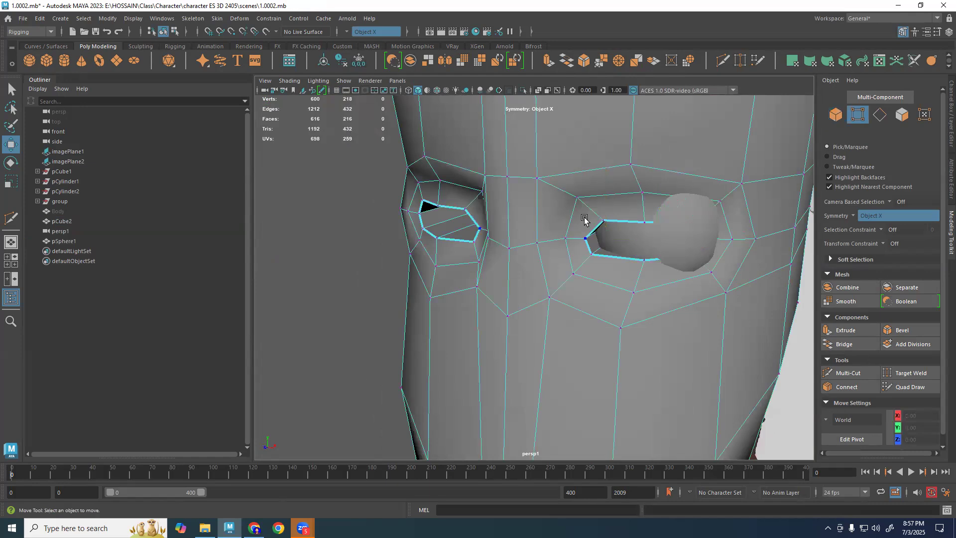
{"action": "scroll", "coordinate": [585, 220], "scroll_direction": "up", "scroll_amount": 6}
{"action": "left_click", "coordinate": [520, 220]}
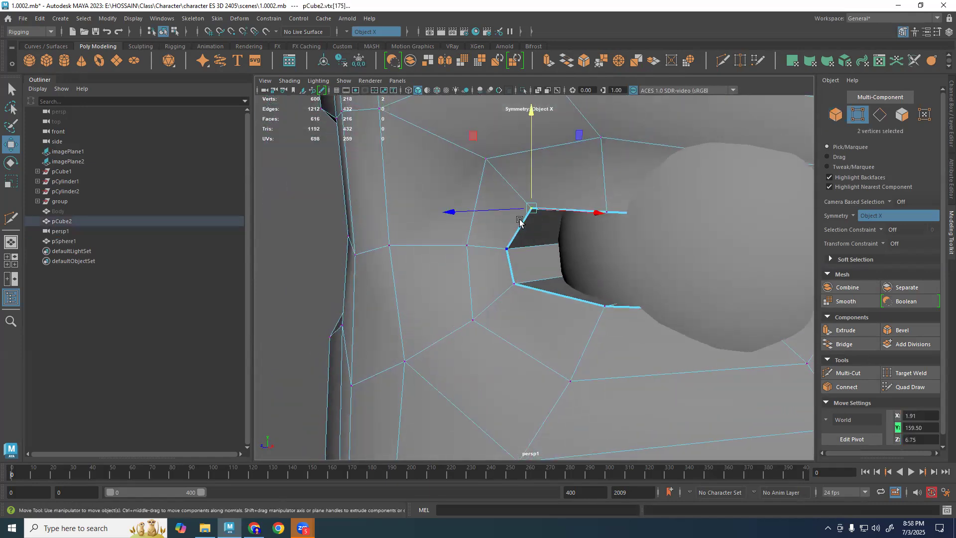
{"action": "key", "text": "3"}
{"action": "left_click_drag", "start_coordinate": [498, 208], "coordinate": [521, 207]}
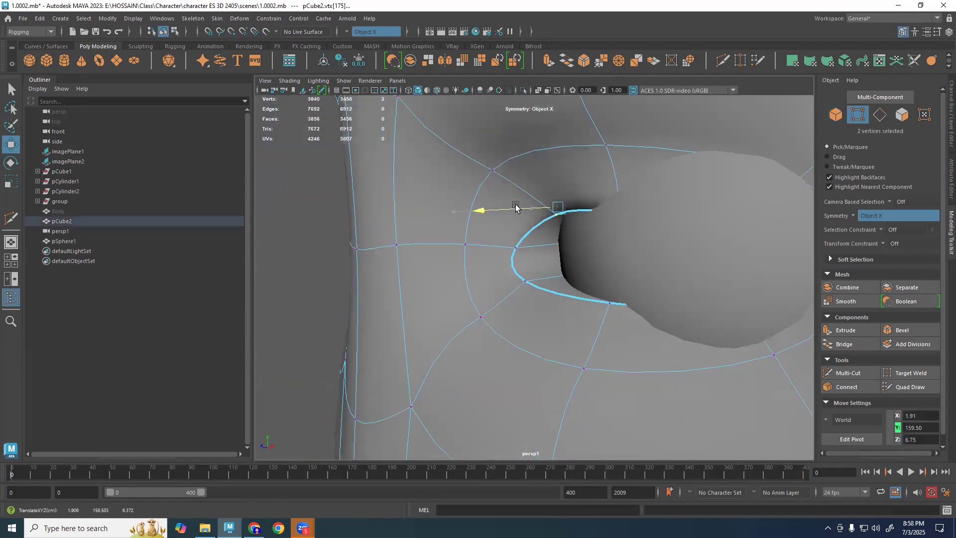
Move the inner-corner vertex and the lower inner-corner vertex of the eye opening back against the eyeball.
{"action": "left_click", "coordinate": [515, 249]}
{"action": "left_click_drag", "start_coordinate": [495, 258], "coordinate": [537, 245]}
{"action": "left_click", "coordinate": [535, 280]}
{"action": "left_click_drag", "start_coordinate": [488, 286], "coordinate": [528, 278]}
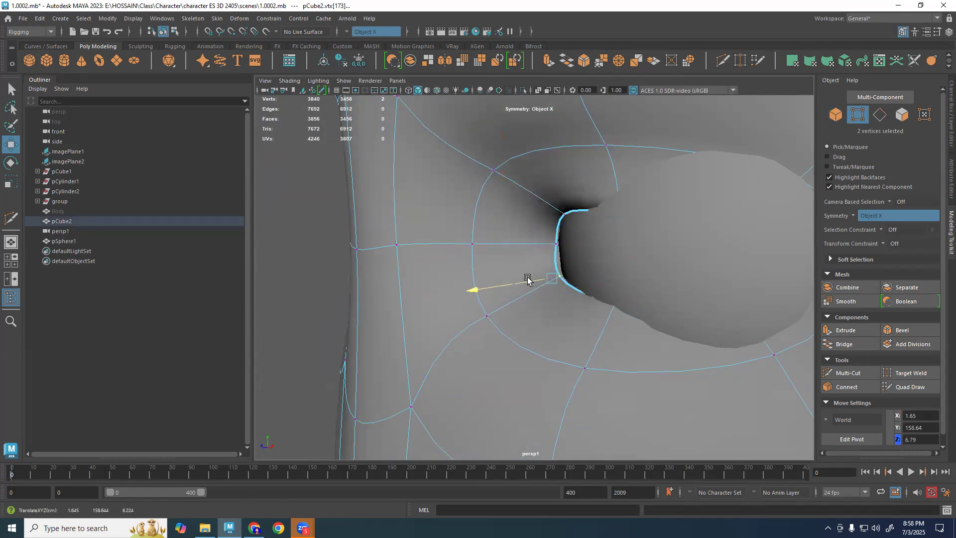
Adjust the depth of the middle upper-lid and lower-lid vertices so the rim follows the eyeball's surface.
{"action": "left_click", "coordinate": [616, 207]}
{"action": "left_click_drag", "start_coordinate": [630, 234], "coordinate": [534, 245], "text": "alt"}
{"action": "left_click_drag", "start_coordinate": [717, 356], "coordinate": [725, 337], "text": "alt"}
{"action": "middle_click_drag", "start_coordinate": [725, 337], "coordinate": [703, 338], "text": "alt"}
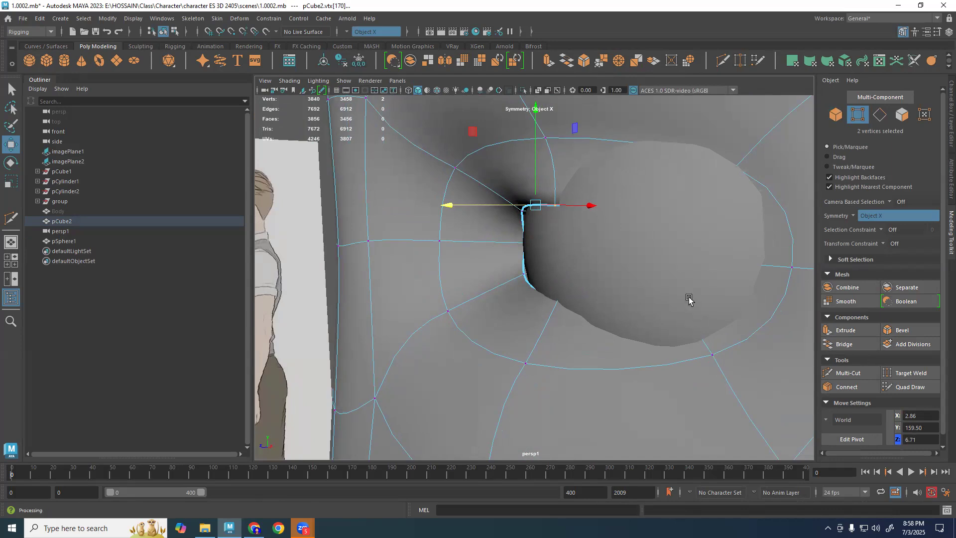
{"action": "left_click", "coordinate": [682, 302]}
{"action": "left_click_drag", "start_coordinate": [673, 311], "coordinate": [640, 310]}
{"action": "left_click_drag", "start_coordinate": [763, 269], "coordinate": [747, 310], "text": "alt"}
{"action": "left_click", "coordinate": [674, 311]}
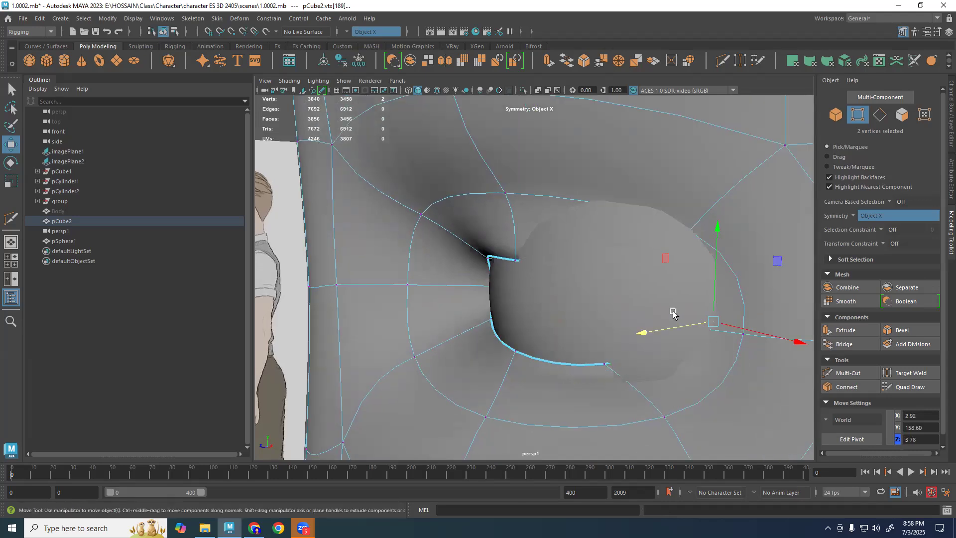
{"action": "left_click_drag", "start_coordinate": [674, 327], "coordinate": [535, 351]}
{"action": "key", "text": "ctrl+z"}
{"action": "key", "text": "q"}
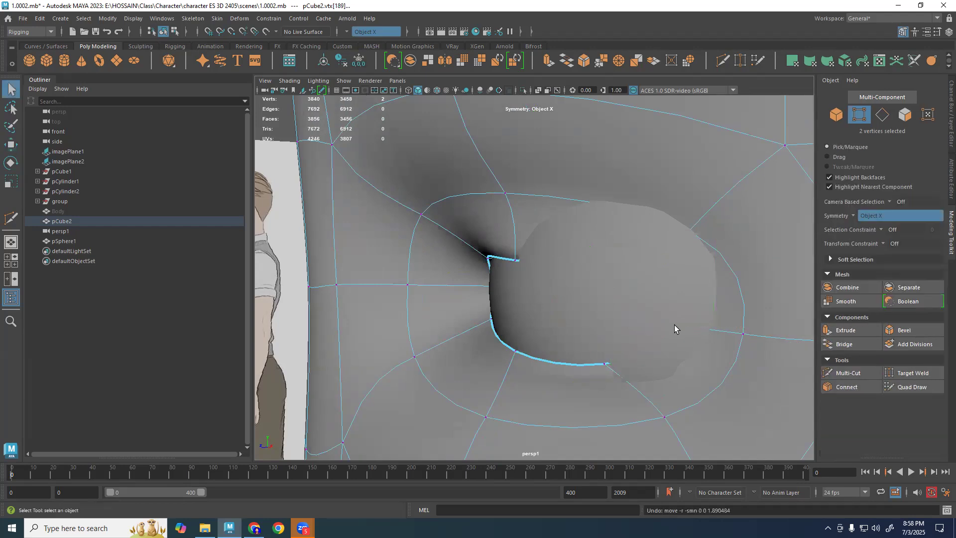
{"action": "key", "text": "w"}
Pull the lower outer lid vertex forward to about Z 5.89 and nudge the upper outer vertex of the surrounding loop.
{"action": "left_click_drag", "start_coordinate": [670, 327], "coordinate": [622, 349], "text": "alt"}
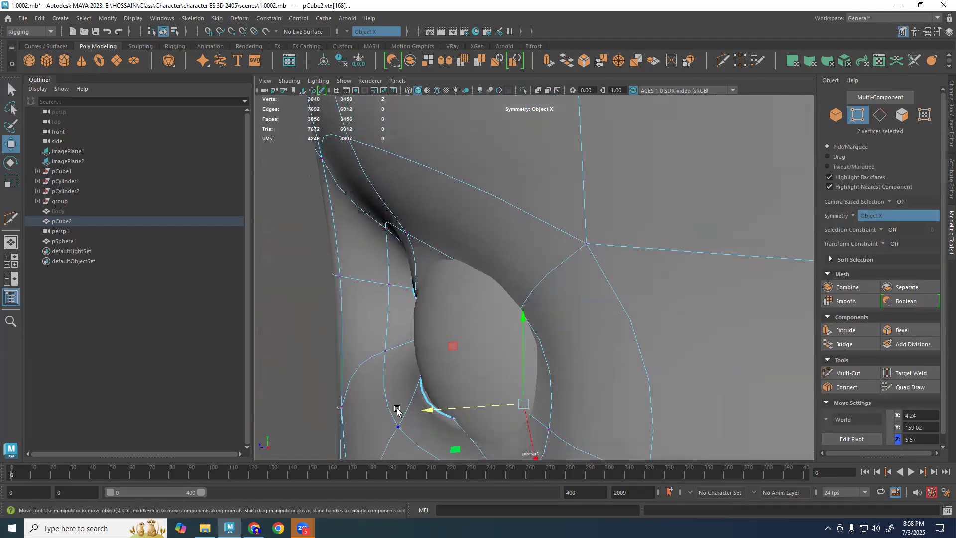
{"action": "left_click_drag", "start_coordinate": [449, 408], "coordinate": [408, 412]}
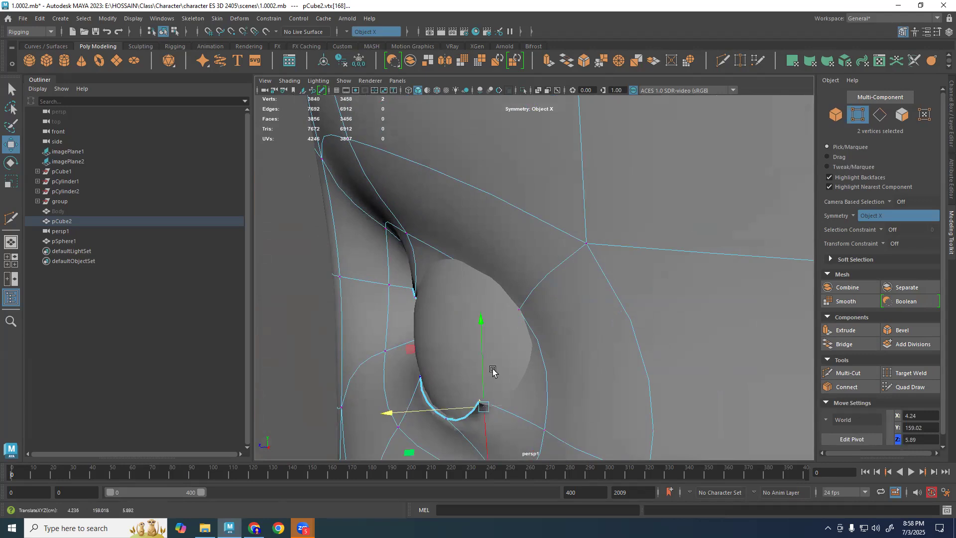
{"action": "left_click_drag", "start_coordinate": [493, 372], "coordinate": [584, 363], "text": "alt"}
{"action": "left_click", "coordinate": [568, 362]}
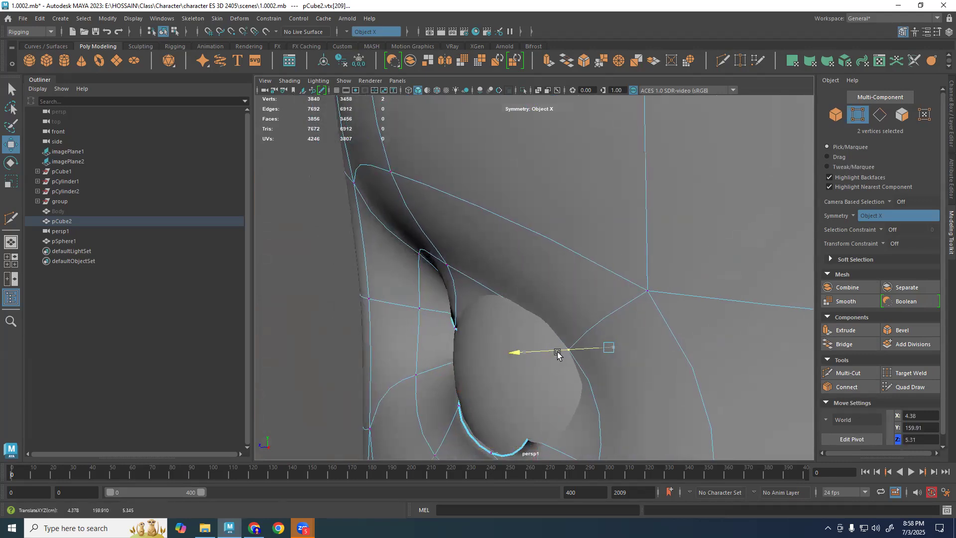
Pull the upper outer lid vertex forward over the eyeball and nudge the neighbouring upper-lid vertex back in depth.
{"action": "left_click_drag", "start_coordinate": [566, 401], "coordinate": [658, 277], "text": "alt"}
{"action": "left_click", "coordinate": [698, 238]}
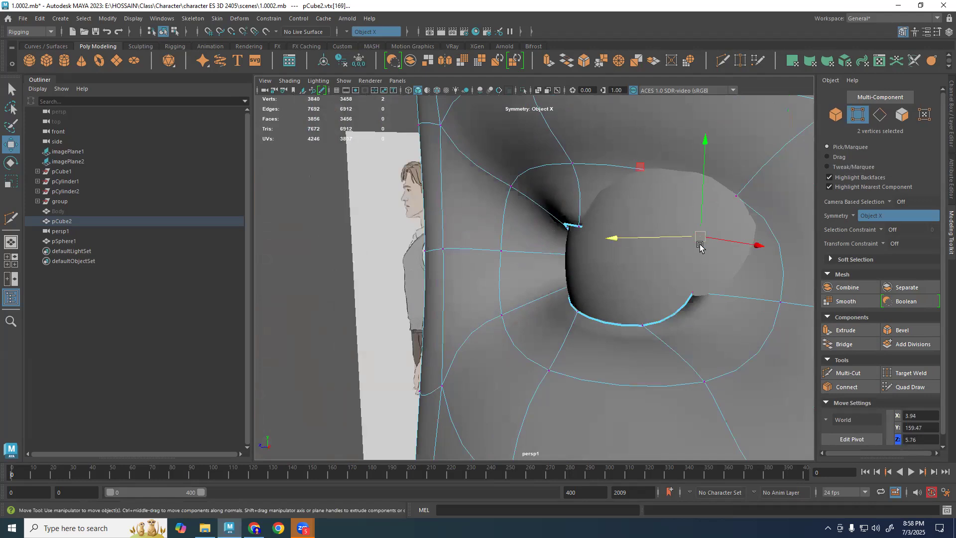
{"action": "left_click_drag", "start_coordinate": [665, 240], "coordinate": [582, 272]}
{"action": "left_click", "coordinate": [588, 218]}
{"action": "left_click_drag", "start_coordinate": [564, 213], "coordinate": [573, 213]}
Adjust the depth of the upper vertices in the loop surrounding the eye opening, with smooth preview on.
{"action": "left_click_drag", "start_coordinate": [778, 241], "coordinate": [650, 256], "text": "alt"}
{"action": "left_click", "coordinate": [647, 135]}
{"action": "mouse_move", "coordinate": [613, 135]}
{"action": "left_mouse_down"}
{"action": "mouse_move", "coordinate": [589, 136]}
{"action": "mouse_move", "coordinate": [599, 136]}
{"action": "left_mouse_up"}
{"action": "key", "text": "3"}
{"action": "left_click", "coordinate": [504, 146]}
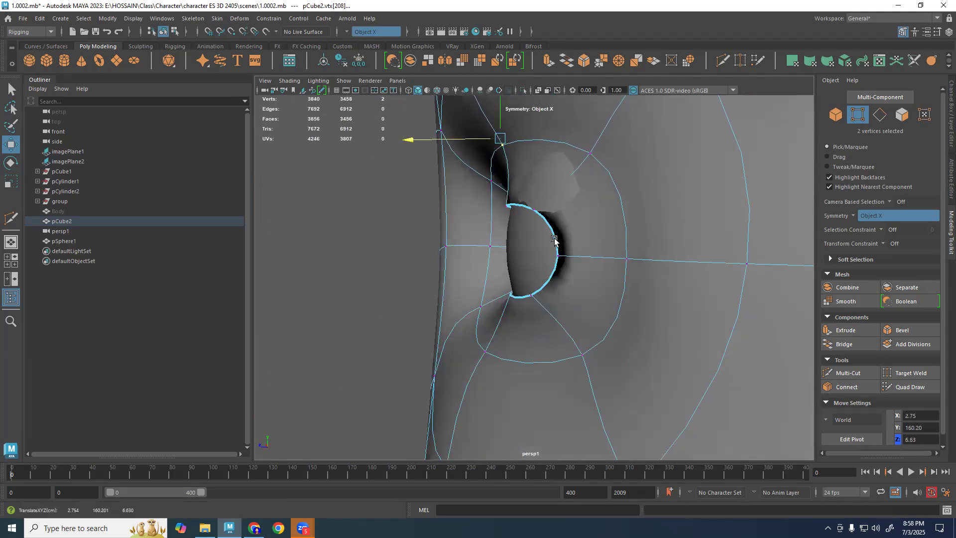
Nudge the upper inner-corner vertex and the upper outer lid vertex forward to refine the upper lid line.
{"action": "left_click", "coordinate": [520, 207]}
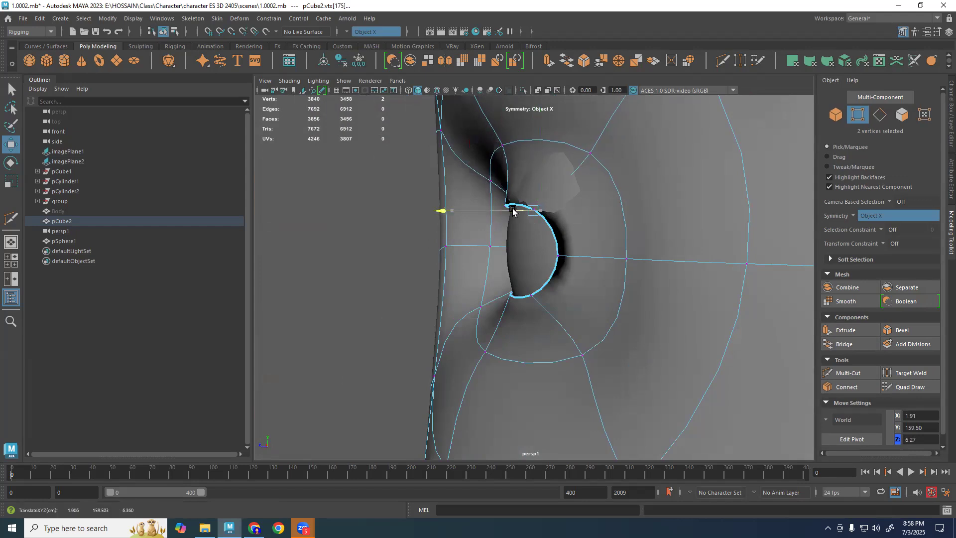
{"action": "left_click", "coordinate": [520, 203]}
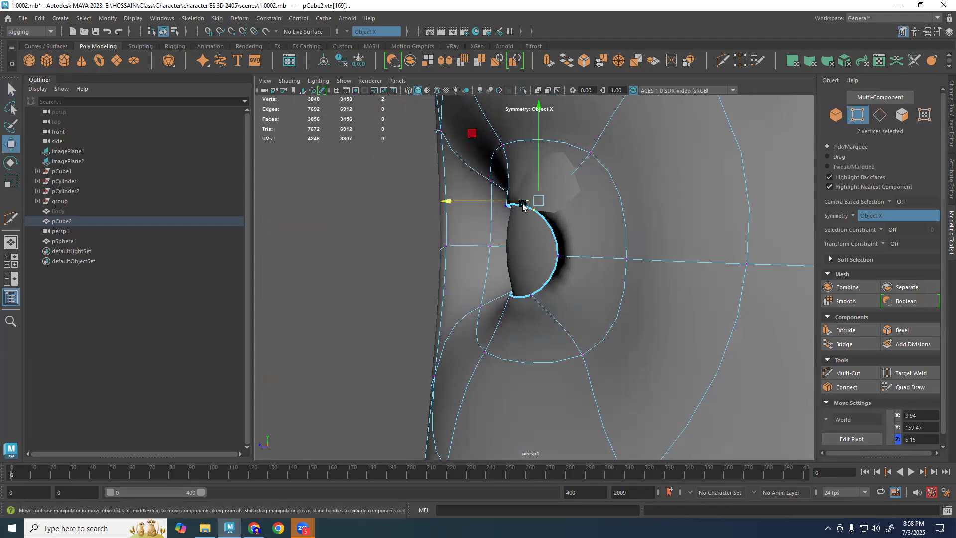
{"action": "left_click_drag", "start_coordinate": [521, 203], "coordinate": [564, 255], "text": "alt"}
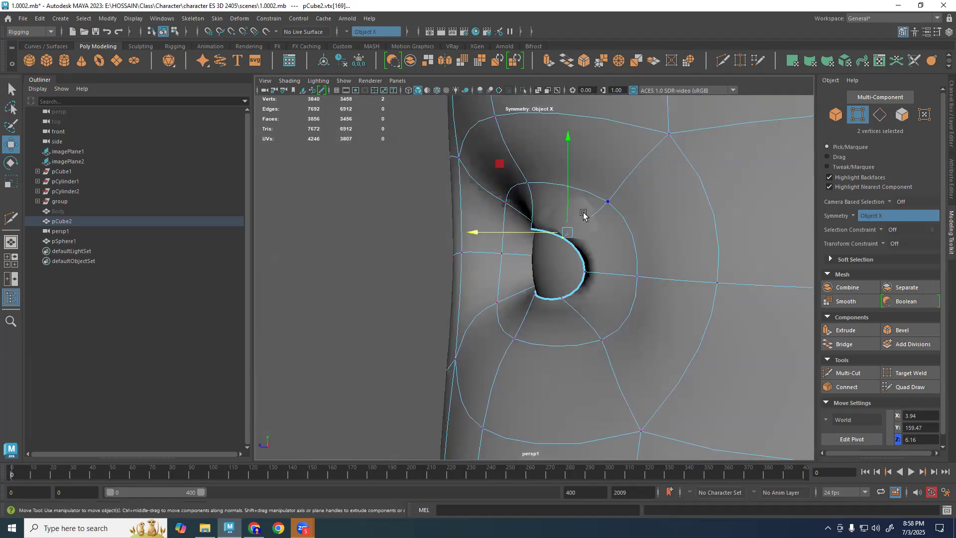
With smooth preview off, move an eye-opening vertex back in depth, and turn smooth preview back on.
{"action": "key", "text": "1"}
{"action": "left_click_drag", "start_coordinate": [651, 220], "coordinate": [608, 209], "text": "alt"}
{"action": "middle_click_drag", "start_coordinate": [608, 209], "coordinate": [608, 257], "text": "alt"}
{"action": "left_click", "coordinate": [577, 243]}
{"action": "left_click_drag", "start_coordinate": [549, 243], "coordinate": [694, 240]}
{"action": "key", "text": "3"}
Fine-tune the remaining eyelid vertices so the smoothed rim sits closely around the eyeball.
{"action": "left_click", "coordinate": [633, 259]}
{"action": "right_click_drag", "start_coordinate": [635, 260], "coordinate": [702, 265], "text": "alt"}
{"action": "left_click_drag", "start_coordinate": [702, 265], "coordinate": [679, 276], "text": "alt"}
{"action": "left_click", "coordinate": [686, 264]}
{"action": "middle_click_drag", "start_coordinate": [679, 275], "coordinate": [653, 246], "text": "alt"}
{"action": "left_click", "coordinate": [619, 299]}
{"action": "left_click_drag", "start_coordinate": [610, 303], "coordinate": [607, 305]}
Return to object mode, clear the selection, and examine how the eyelids fit around the eyeball from several angles.
{"action": "right_click_drag", "start_coordinate": [488, 297], "coordinate": [451, 299], "text": "alt"}
{"action": "left_click_drag", "start_coordinate": [451, 299], "coordinate": [600, 307], "text": "alt"}
{"action": "right_click_drag", "start_coordinate": [525, 333], "coordinate": [563, 304]}
{"action": "left_click", "coordinate": [717, 264]}
{"action": "right_click_drag", "start_coordinate": [717, 263], "coordinate": [692, 262], "text": "alt"}
{"action": "left_click_drag", "start_coordinate": [692, 262], "coordinate": [518, 272], "text": "alt"}
{"action": "mouse_move", "coordinate": [563, 282]}
{"action": "right_mouse_down", "text": "alt"}
{"action": "mouse_move", "coordinate": [613, 306]}
{"action": "mouse_move", "coordinate": [515, 306]}
{"action": "mouse_move", "coordinate": [564, 284]}
{"action": "right_mouse_up", "text": "alt"}
{"action": "left_click_drag", "start_coordinate": [563, 284], "coordinate": [586, 284], "text": "alt"}
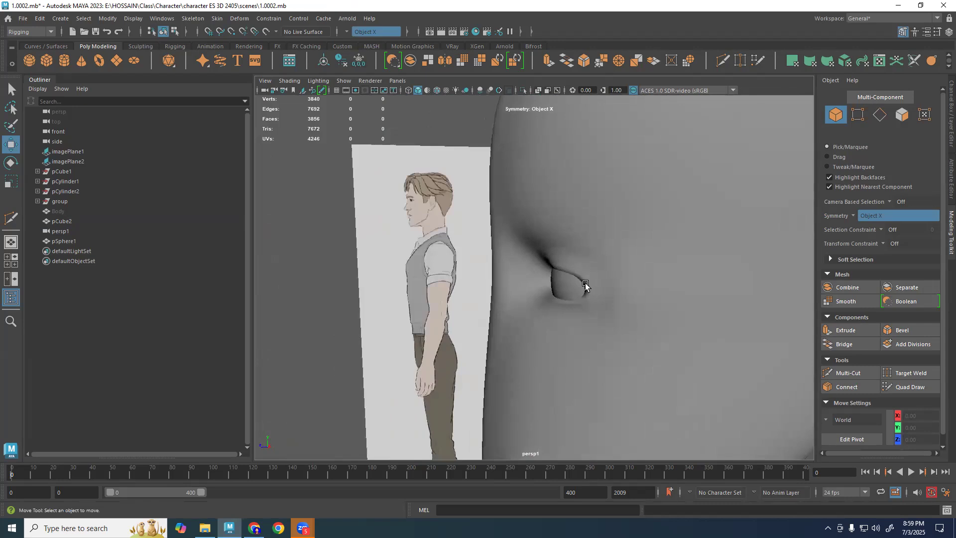
Select the head mesh, turn off its smooth preview, and examine the polygon cage around the eye opening.
{"action": "left_click", "coordinate": [574, 286]}
{"action": "right_click_drag", "start_coordinate": [573, 286], "coordinate": [660, 295], "text": "alt"}
{"action": "left_click_drag", "start_coordinate": [660, 295], "coordinate": [639, 235], "text": "alt"}
{"action": "left_click", "coordinate": [638, 236]}
{"action": "key", "text": "1"}
{"action": "right_click_drag", "start_coordinate": [635, 258], "coordinate": [651, 282], "text": "alt"}
{"action": "left_click_drag", "start_coordinate": [652, 282], "coordinate": [673, 276], "text": "alt"}
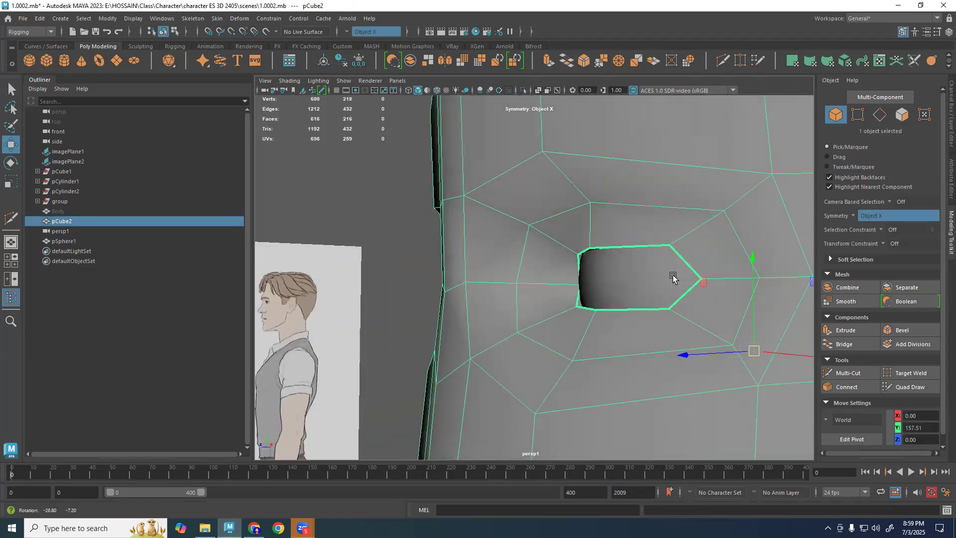
{"action": "right_click_drag", "start_coordinate": [673, 276], "coordinate": [719, 283], "text": "alt"}
{"action": "left_click_drag", "start_coordinate": [719, 284], "coordinate": [531, 315], "text": "alt"}
With smooth preview on, nudge the depth of the upper inner-corner vertex and the middle lower-lid vertex of the eye opening.
{"action": "key", "text": "3"}
{"action": "key", "text": "F9"}
{"action": "left_click", "coordinate": [535, 291]}
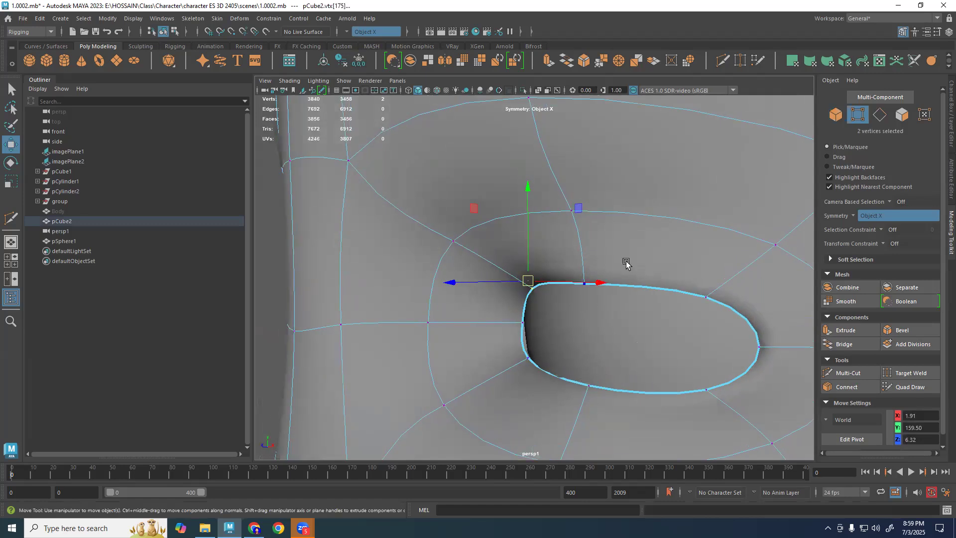
{"action": "left_click_drag", "start_coordinate": [607, 391], "coordinate": [586, 384], "text": "alt"}
{"action": "left_click", "coordinate": [551, 373]}
{"action": "left_click", "coordinate": [527, 376]}
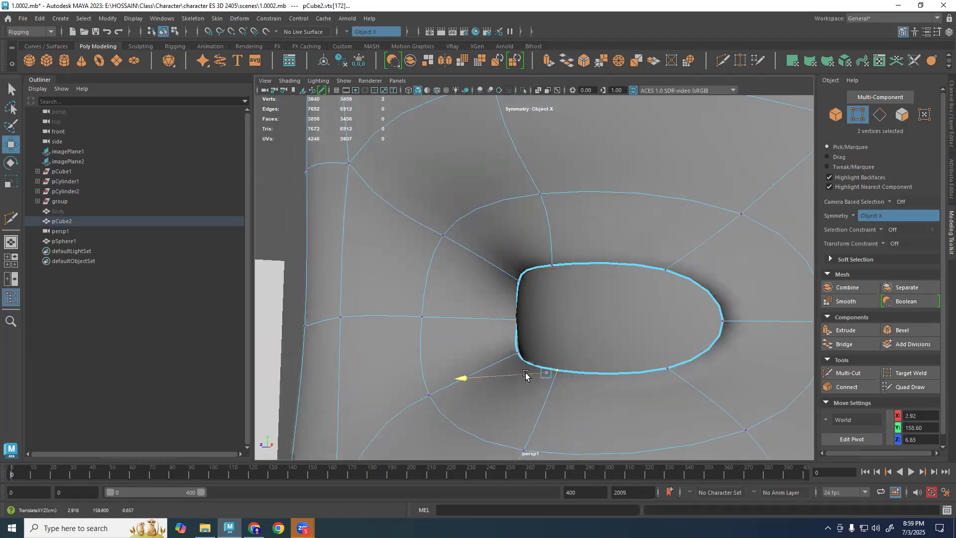
{"action": "scroll", "coordinate": [608, 321], "scroll_direction": "down", "scroll_amount": 3}
{"action": "left_click_drag", "start_coordinate": [606, 327], "coordinate": [624, 327], "text": "alt"}
{"action": "left_click_drag", "start_coordinate": [651, 265], "coordinate": [633, 289]}
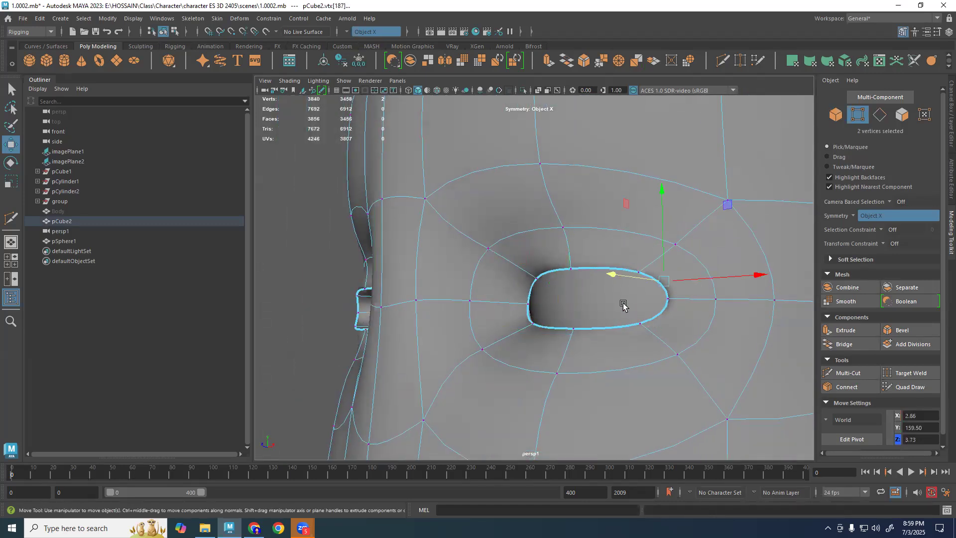
Scale the eyeball sphere down uniformly to about 1.71 in object mode.
{"action": "key", "text": "F8"}
{"action": "left_click", "coordinate": [594, 292]}
{"action": "key", "text": "r"}
{"action": "left_click_drag", "start_coordinate": [687, 316], "coordinate": [676, 319]}
{"action": "left_click", "coordinate": [528, 338]}
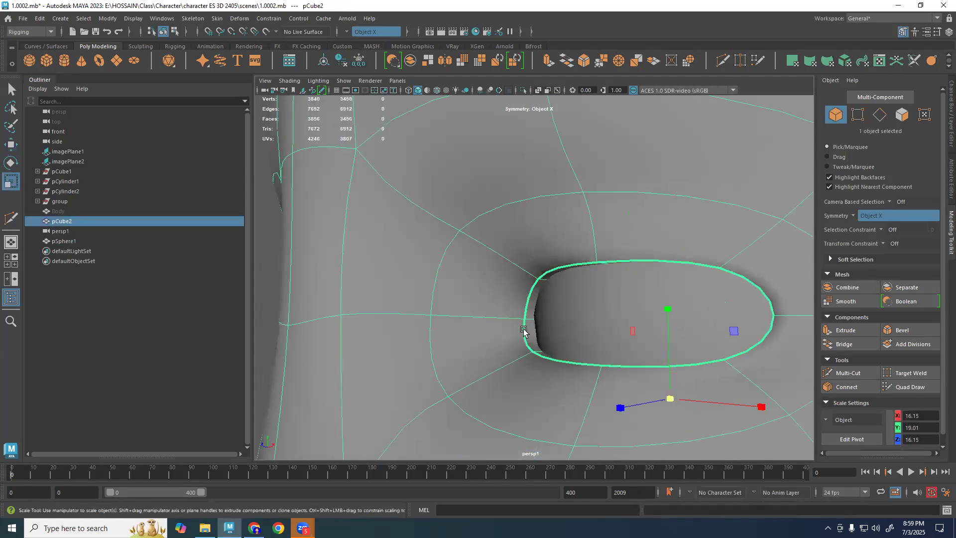
{"action": "left_click", "coordinate": [524, 334]}
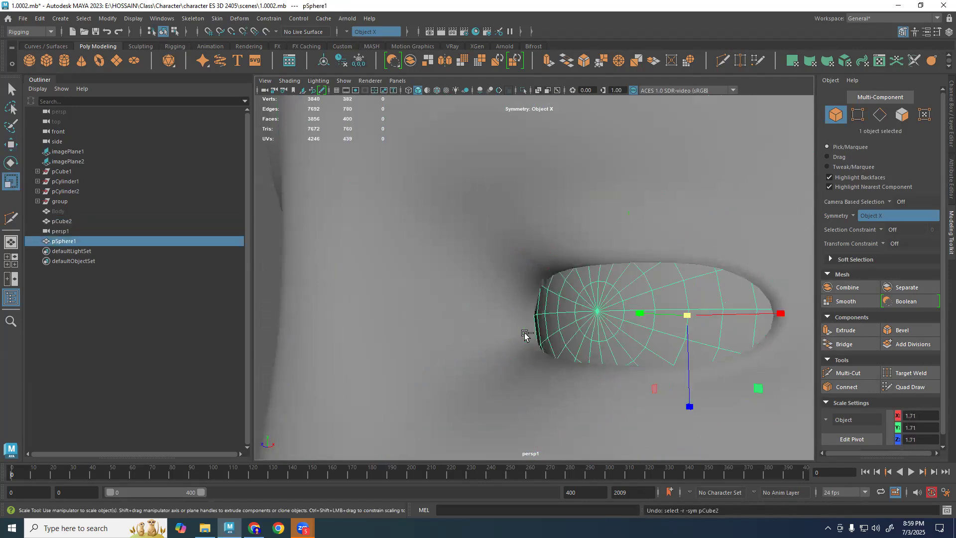
Select the head mesh and display its smooth preview together with the polygon cage.
{"action": "left_click", "coordinate": [694, 272]}
{"action": "left_click_drag", "start_coordinate": [695, 272], "coordinate": [667, 279], "text": "alt"}
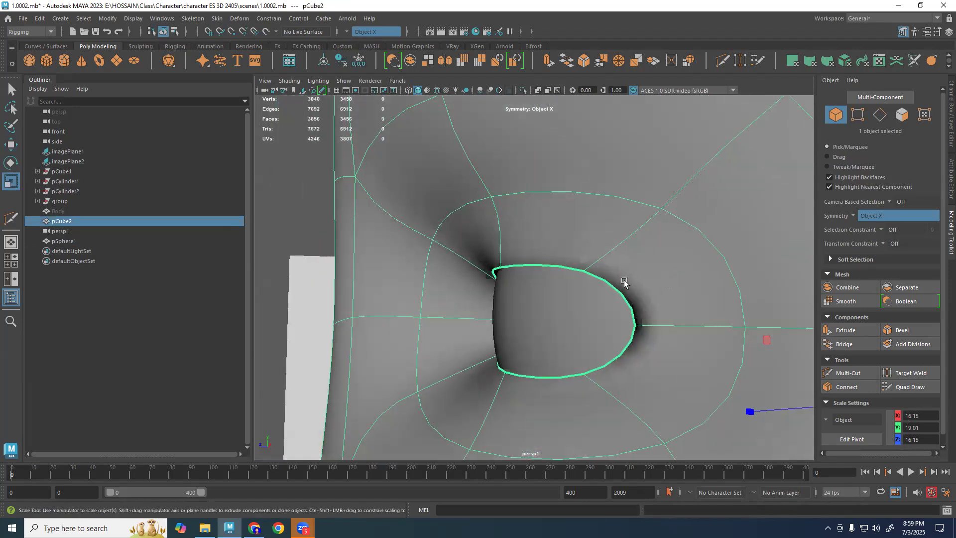
{"action": "key", "text": "2"}
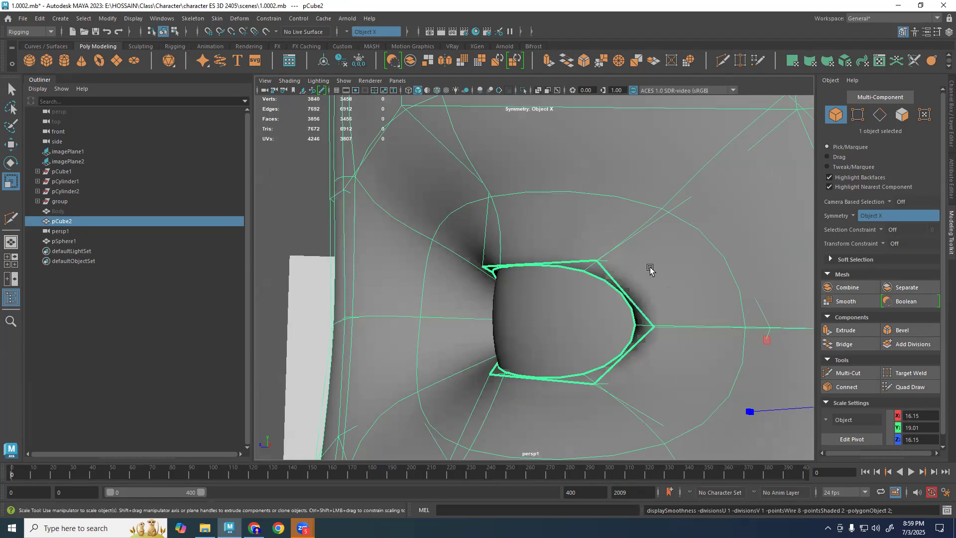
Insert a supporting edge loop close around the eye opening with Multi-Cut, and restore the head's smooth preview.
{"action": "key", "text": "1"}
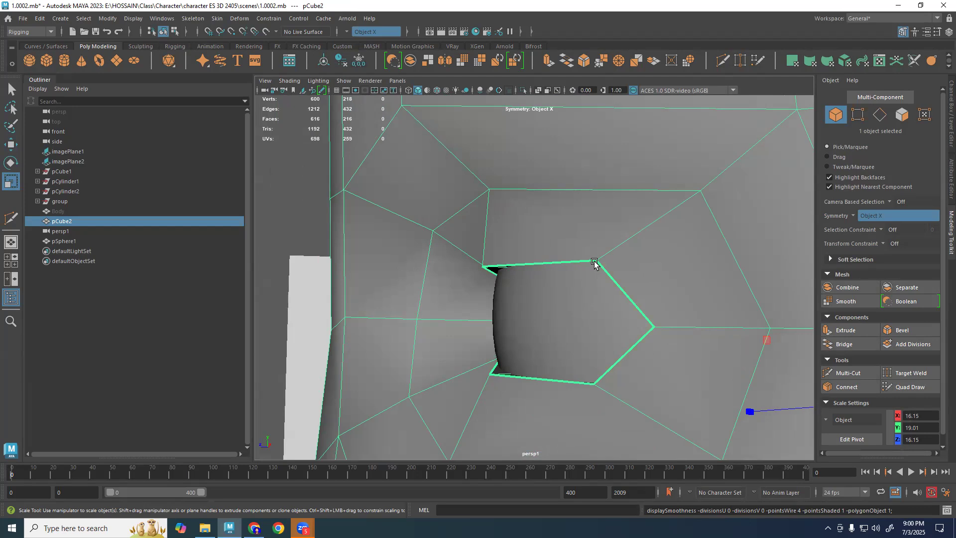
{"action": "key", "text": "ctrl+shift+x"}
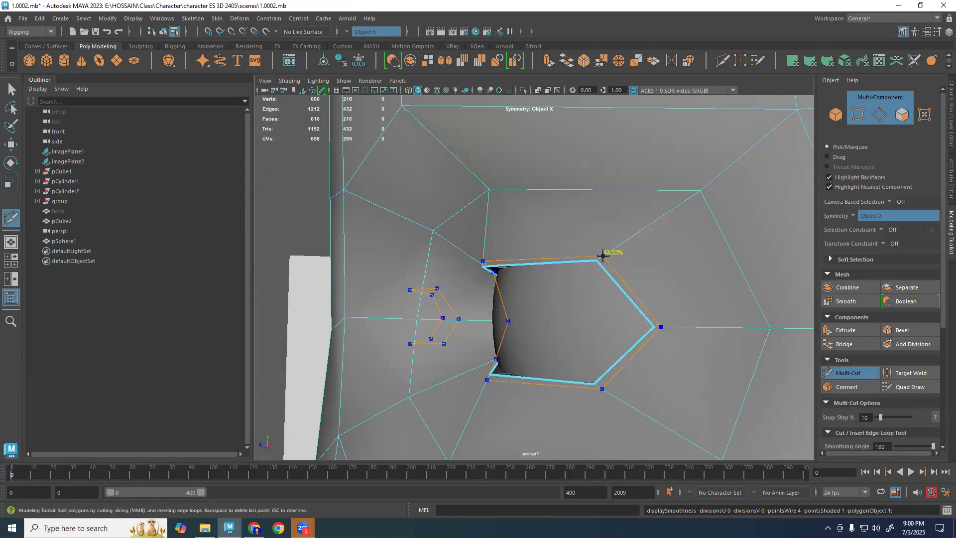
{"action": "left_click", "coordinate": [603, 256], "text": "ctrl"}
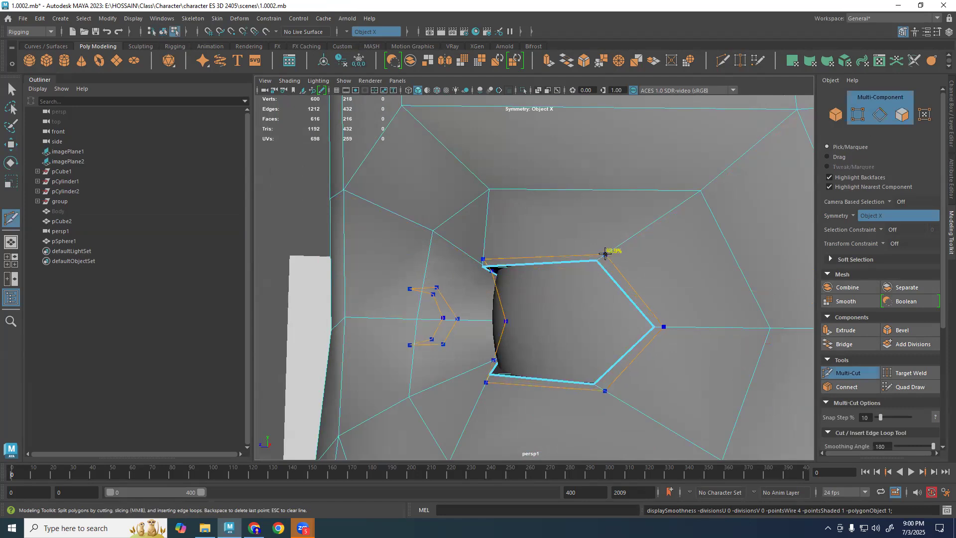
{"action": "key", "text": "q"}
{"action": "key", "text": "3"}
{"action": "scroll", "coordinate": [629, 277], "scroll_direction": "up", "scroll_amount": 5}
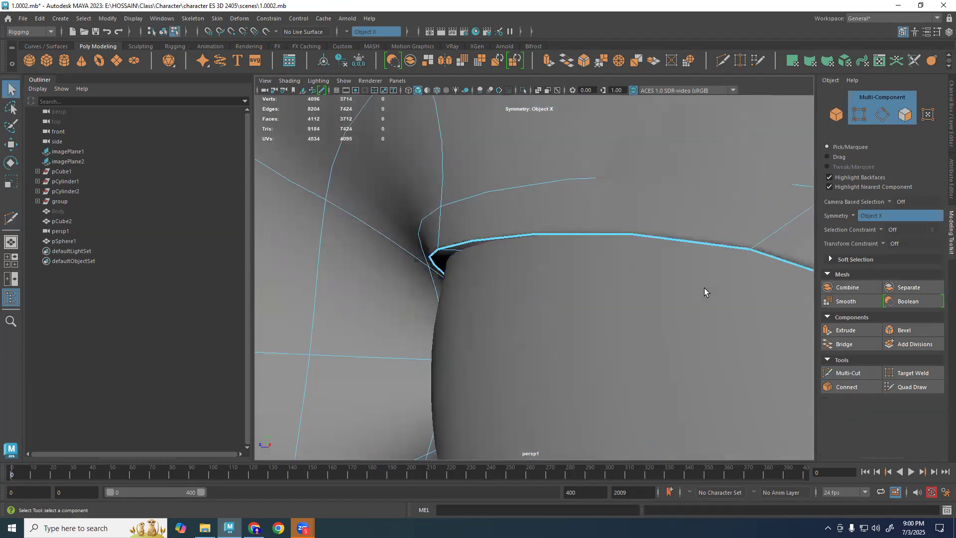
Select the border edge loop of the eye opening, nudge it in depth, and return to object mode.
{"action": "double_click", "coordinate": [718, 246]}
{"action": "scroll", "coordinate": [678, 271], "scroll_direction": "down", "scroll_amount": 5}
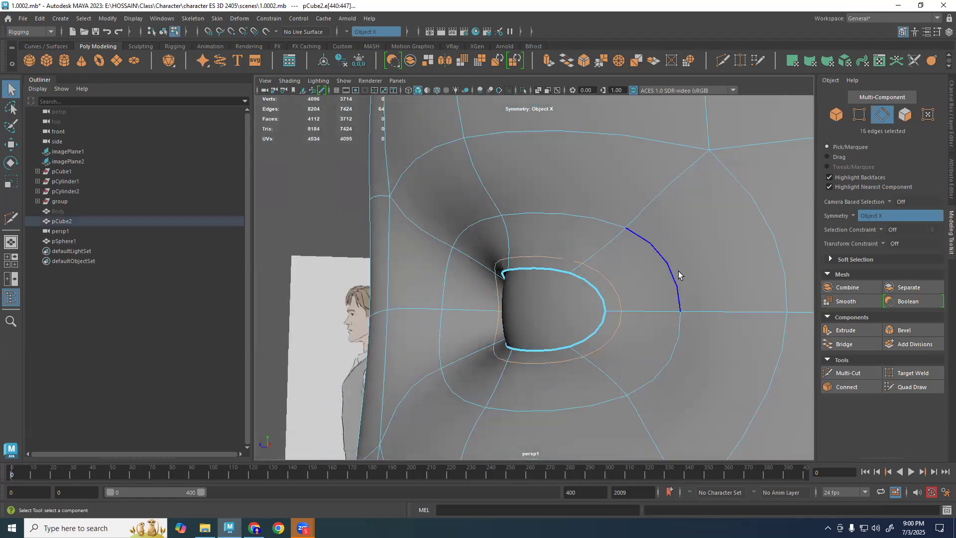
{"action": "scroll", "coordinate": [688, 262], "scroll_direction": "up", "scroll_amount": 4}
{"action": "key", "text": "w"}
{"action": "left_click_drag", "start_coordinate": [521, 314], "coordinate": [549, 290], "text": "alt"}
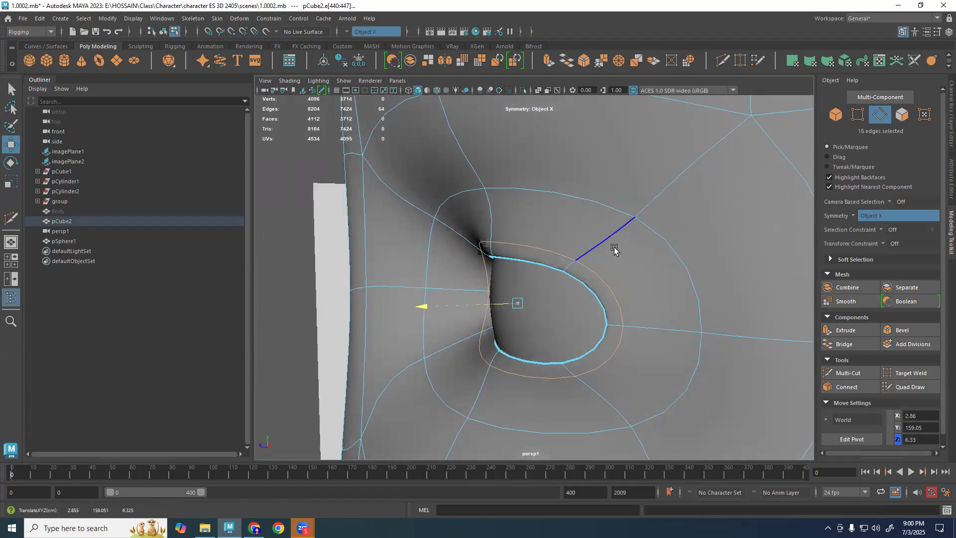
{"action": "key", "text": "F8"}
{"action": "scroll", "coordinate": [509, 261], "scroll_direction": "down", "scroll_amount": 5}
{"action": "left_click_drag", "start_coordinate": [509, 261], "coordinate": [506, 305], "text": "alt"}
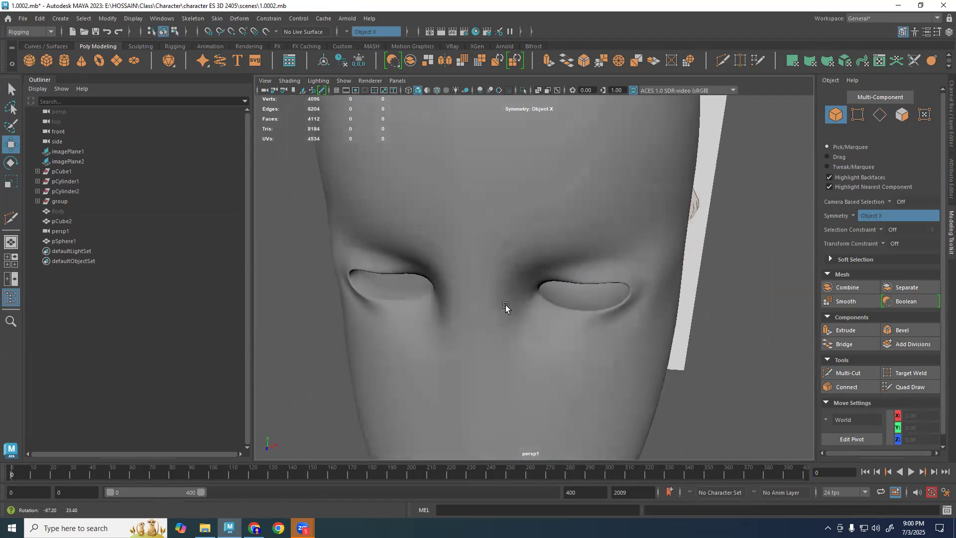
Display the head's unsmoothed cage and adjust the socket vertex beside the outer eye corner to a depth of about 5.46 in Z.
{"action": "left_click", "coordinate": [348, 279]}
{"action": "left_click_drag", "start_coordinate": [349, 279], "coordinate": [592, 238], "text": "alt"}
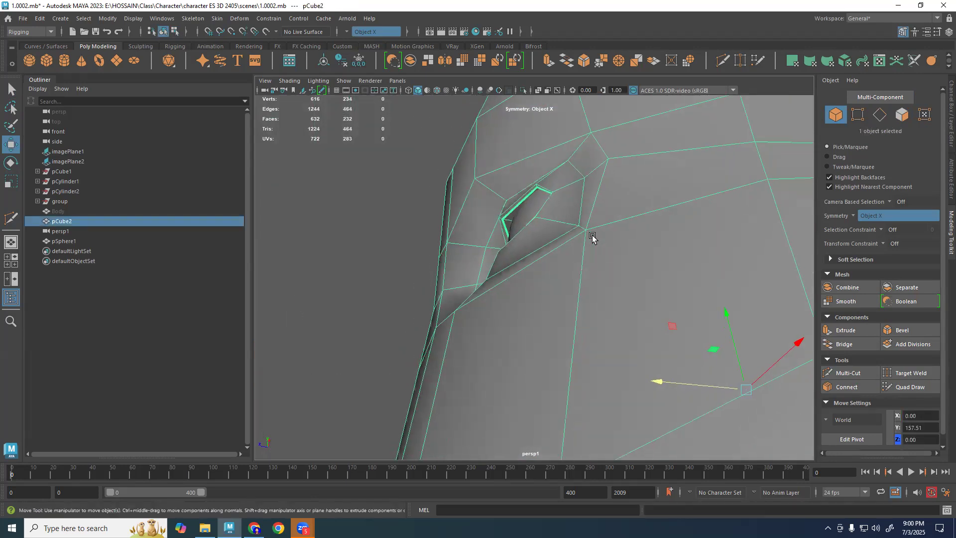
{"action": "right_click_drag", "start_coordinate": [649, 210], "coordinate": [617, 195]}
{"action": "scroll", "coordinate": [617, 190], "scroll_direction": "down", "scroll_amount": 5}
{"action": "left_click_drag", "start_coordinate": [617, 190], "coordinate": [578, 276], "text": "alt"}
{"action": "scroll", "coordinate": [578, 276], "scroll_direction": "up", "scroll_amount": 5}
{"action": "middle_click_drag", "start_coordinate": [580, 297], "coordinate": [580, 272], "text": "alt"}
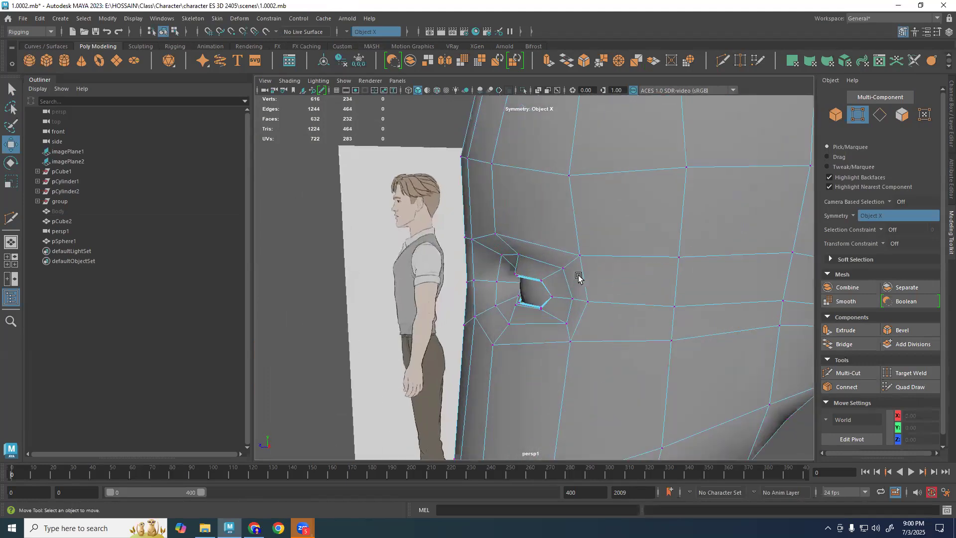
{"action": "left_click_drag", "start_coordinate": [580, 271], "coordinate": [563, 243], "text": "alt"}
{"action": "left_click", "coordinate": [574, 209]}
{"action": "scroll", "coordinate": [578, 240], "scroll_direction": "up", "scroll_amount": 4}
{"action": "left_click_drag", "start_coordinate": [557, 202], "coordinate": [575, 180]}
{"action": "left_click", "coordinate": [601, 191]}
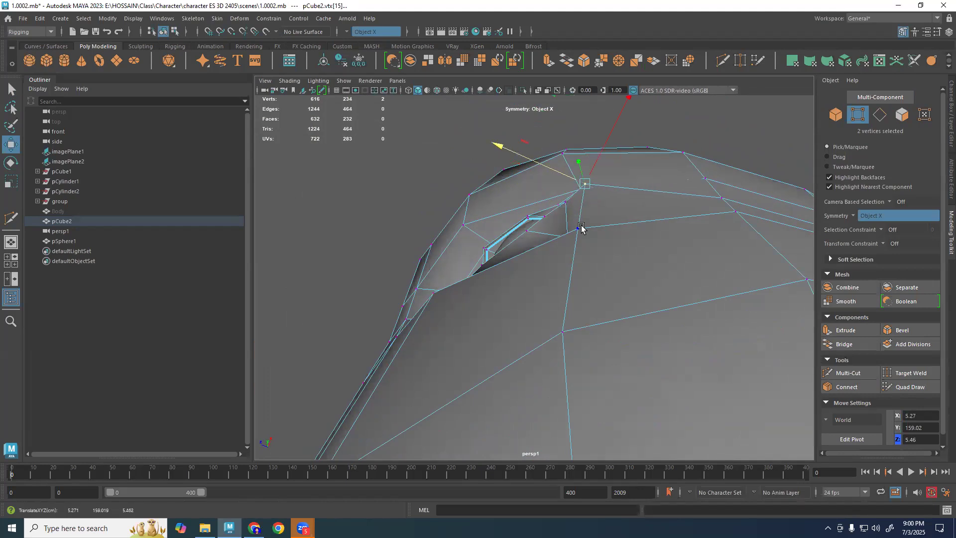
Move the lower and upper outer socket vertices forward, to about 5.85 and 5.77 in Z.
{"action": "left_click_drag", "start_coordinate": [618, 239], "coordinate": [600, 294], "text": "alt"}
{"action": "left_click", "coordinate": [572, 300]}
{"action": "left_click_drag", "start_coordinate": [518, 304], "coordinate": [502, 303]}
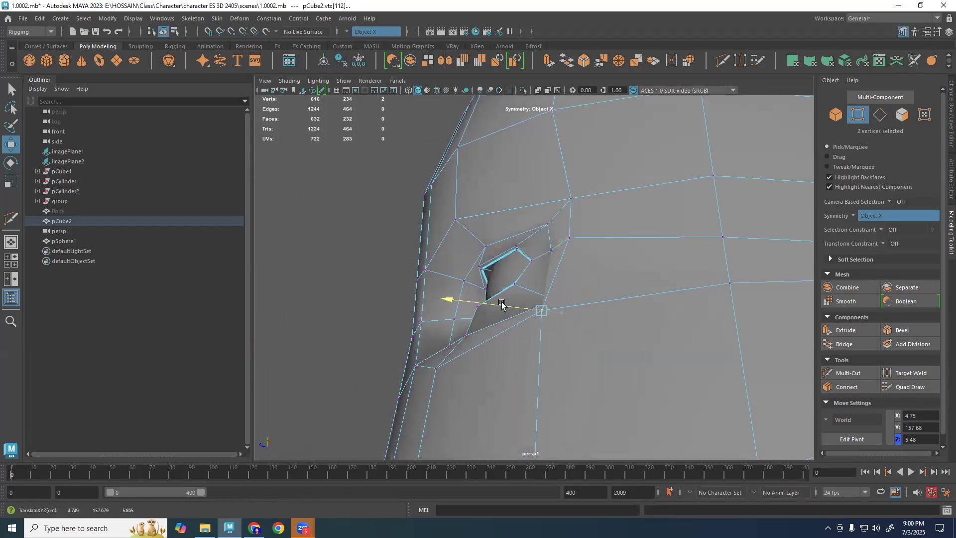
{"action": "left_click", "coordinate": [569, 198]}
{"action": "left_click_drag", "start_coordinate": [563, 199], "coordinate": [544, 198]}
Restore the head's smooth preview and object mode, and check both eye openings from the front.
{"action": "key", "text": "3"}
{"action": "right_click_drag", "start_coordinate": [561, 265], "coordinate": [588, 234]}
{"action": "left_click", "coordinate": [420, 231]}
{"action": "left_click_drag", "start_coordinate": [421, 219], "coordinate": [623, 280], "text": "alt"}
{"action": "left_click", "coordinate": [607, 293]}
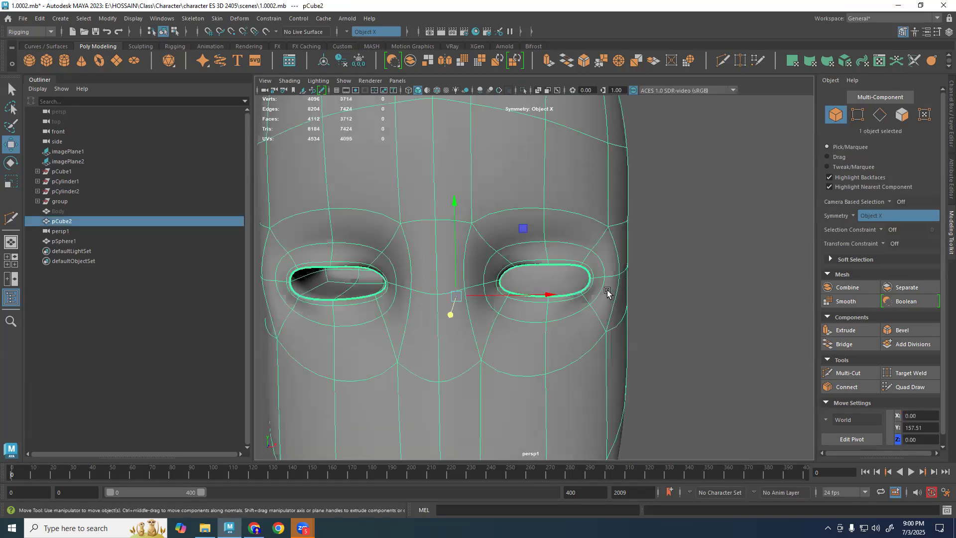
Mirror the eyeball sphere across the world X axis to fill the opposite eye socket.
{"action": "left_click", "coordinate": [545, 284]}
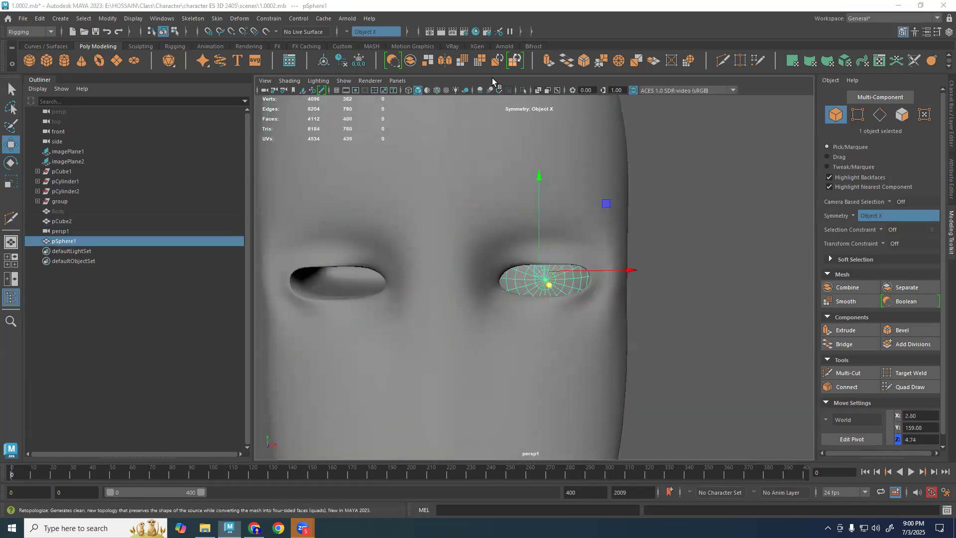
{"action": "left_click", "coordinate": [446, 63]}
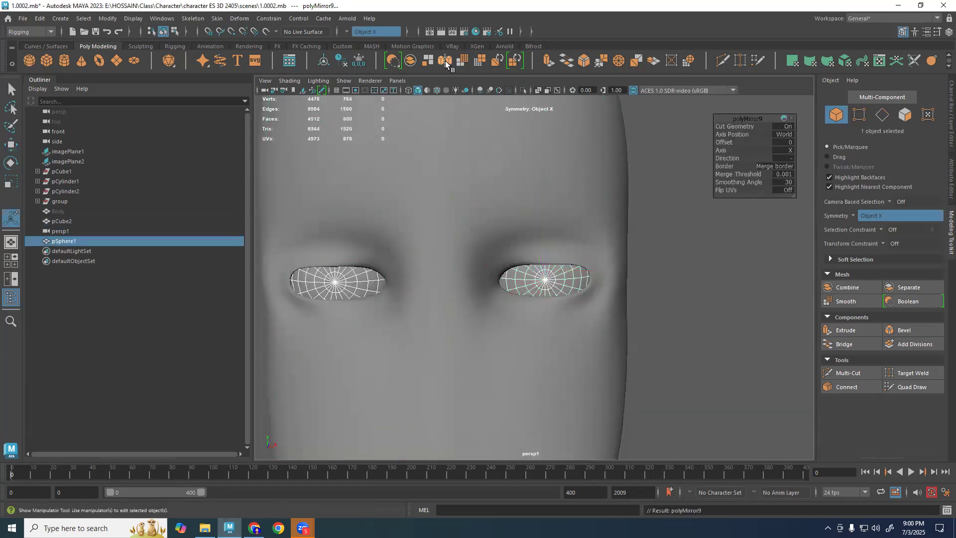
{"action": "left_click", "coordinate": [694, 278]}
{"action": "scroll", "coordinate": [576, 327], "scroll_direction": "down", "scroll_amount": 5}
{"action": "key", "text": "t"}
Examine the vertices and smoothed surface around the outer eye corner from the side and at an angle.
{"action": "left_click", "coordinate": [537, 334]}
{"action": "scroll", "coordinate": [577, 331], "scroll_direction": "up", "scroll_amount": 8}
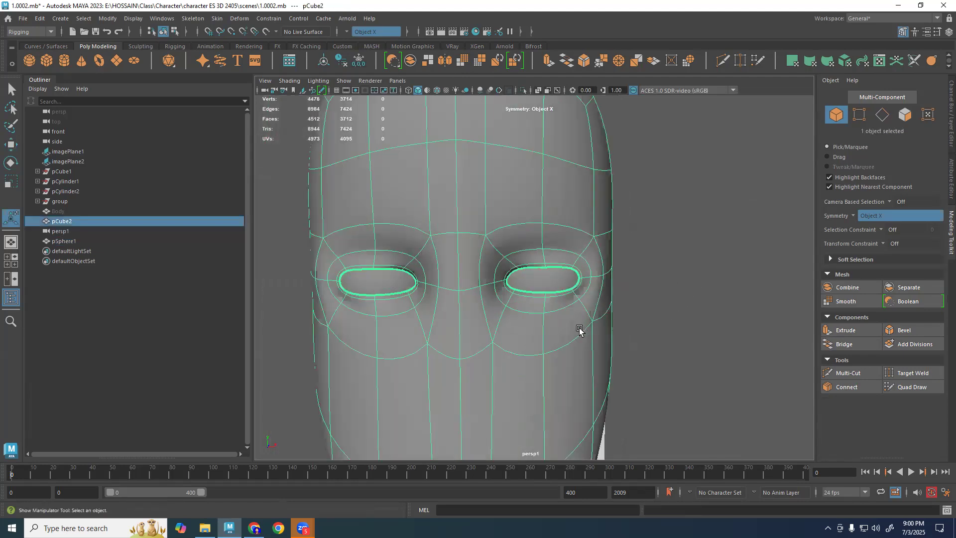
{"action": "left_click_drag", "start_coordinate": [662, 342], "coordinate": [586, 333], "text": "alt"}
{"action": "key", "text": "F10"}
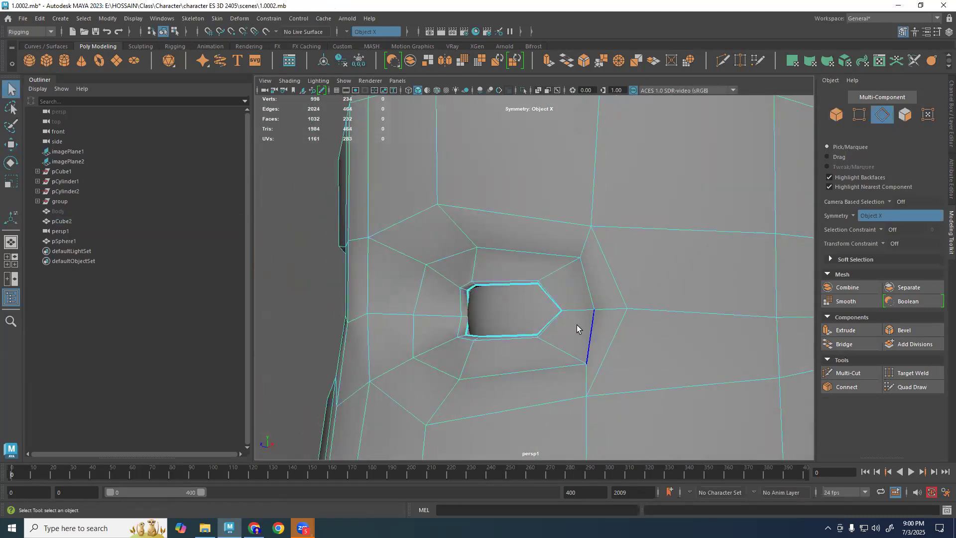
{"action": "key", "text": "F9"}
{"action": "left_click", "coordinate": [580, 260]}
{"action": "left_click", "coordinate": [587, 353], "text": "shift"}
{"action": "key", "text": "3"}
{"action": "left_click_drag", "start_coordinate": [619, 329], "coordinate": [591, 375], "text": "alt"}
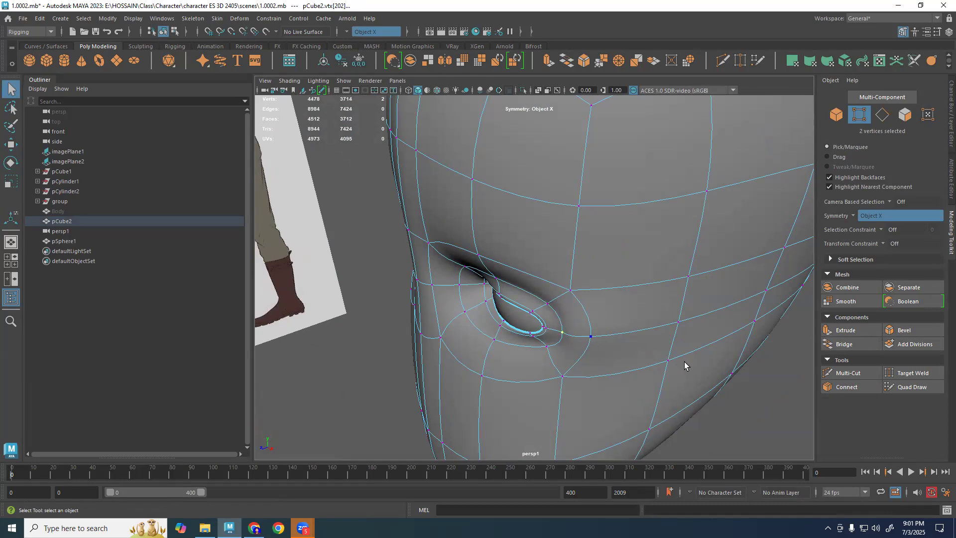
{"action": "key", "text": "F8"}
{"action": "left_click", "coordinate": [370, 338]}
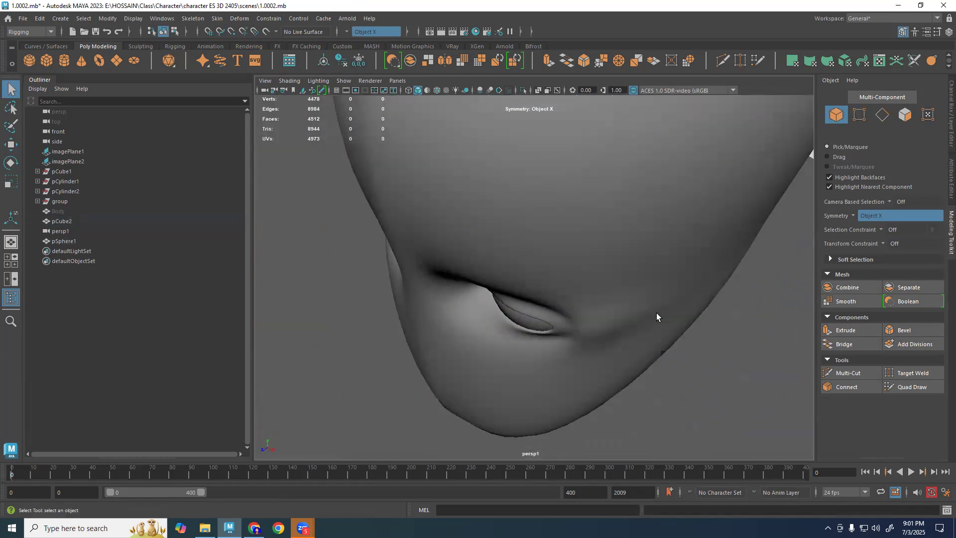
Show the head's unsmoothed cage in the front view with X-ray off, in vertex mode.
{"action": "left_click", "coordinate": [593, 307]}
{"action": "left_click_drag", "start_coordinate": [590, 324], "coordinate": [668, 293], "text": "alt"}
{"action": "key", "text": "space"}
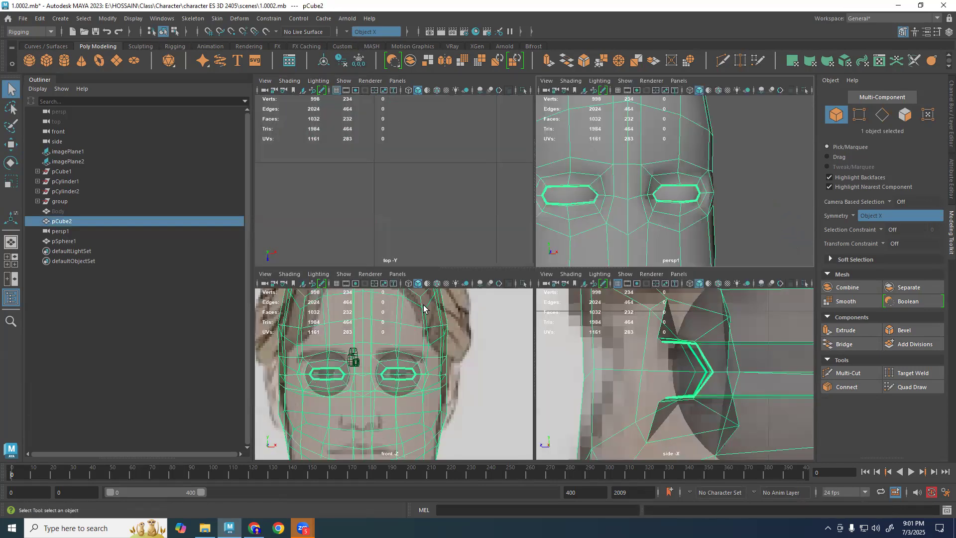
{"action": "key", "text": "space"}
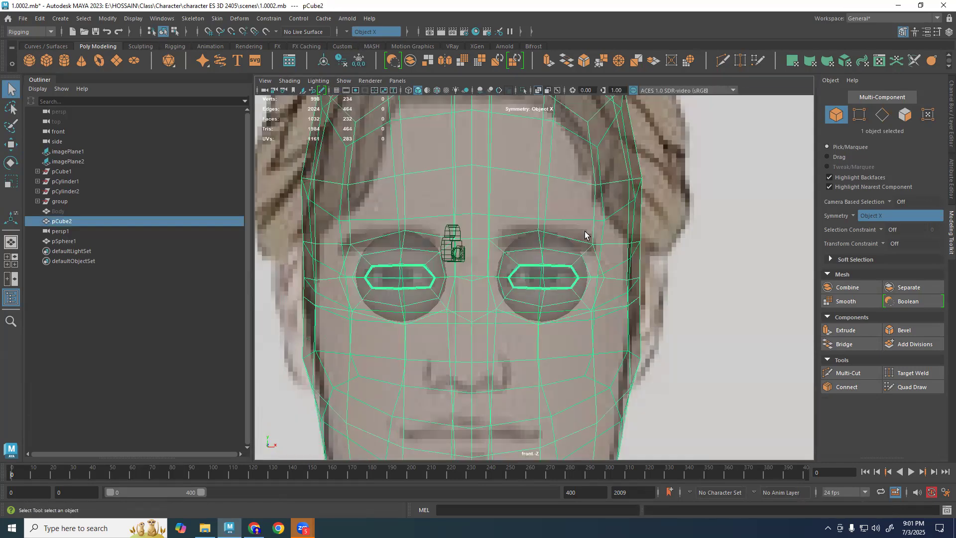
{"action": "left_click", "coordinate": [540, 91]}
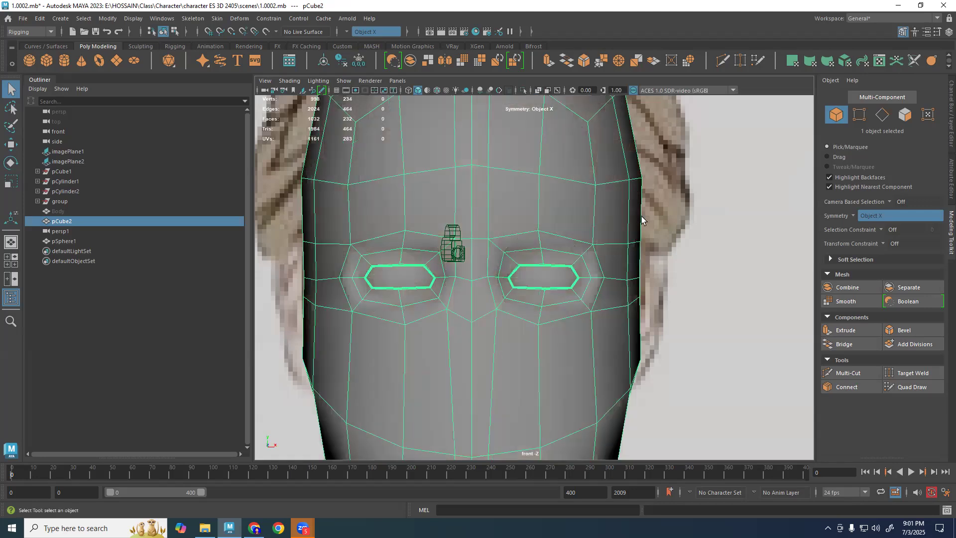
{"action": "scroll", "coordinate": [642, 222], "scroll_direction": "up", "scroll_amount": 3}
{"action": "middle_click_drag", "start_coordinate": [665, 235], "coordinate": [649, 229], "text": "alt"}
{"action": "right_click_drag", "start_coordinate": [658, 230], "coordinate": [616, 223]}
{"action": "scroll", "coordinate": [605, 198], "scroll_direction": "down", "scroll_amount": 4}
{"action": "middle_click_drag", "start_coordinate": [602, 185], "coordinate": [598, 172], "text": "alt"}
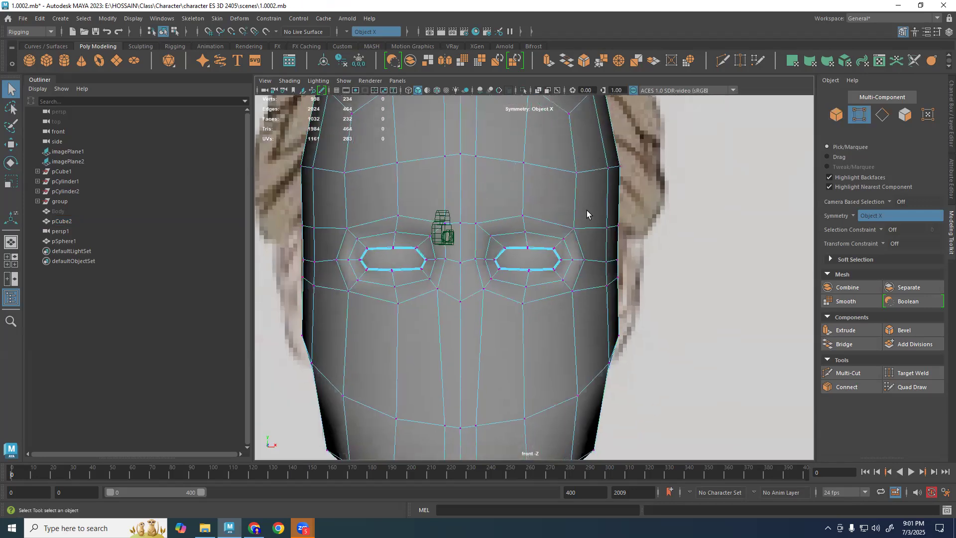
Move the upper outer socket vertex and the forehead vertex above it outward along X.
{"action": "left_click", "coordinate": [578, 227]}
{"action": "key", "text": "w"}
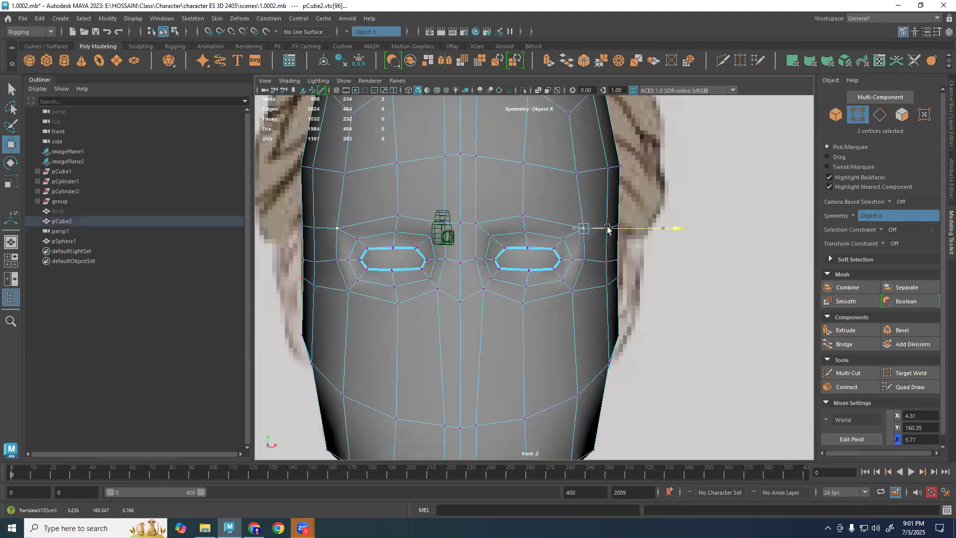
{"action": "left_click", "coordinate": [577, 173]}
{"action": "left_click_drag", "start_coordinate": [605, 171], "coordinate": [606, 170]}
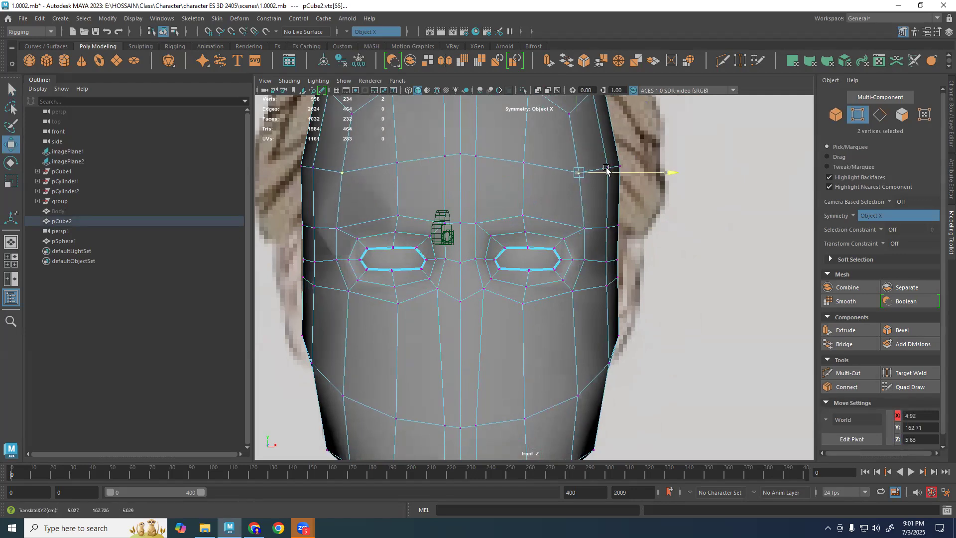
Move the outer and lower-outer socket vertices outward along X, the lower one to about 5.34.
{"action": "left_click", "coordinate": [585, 261]}
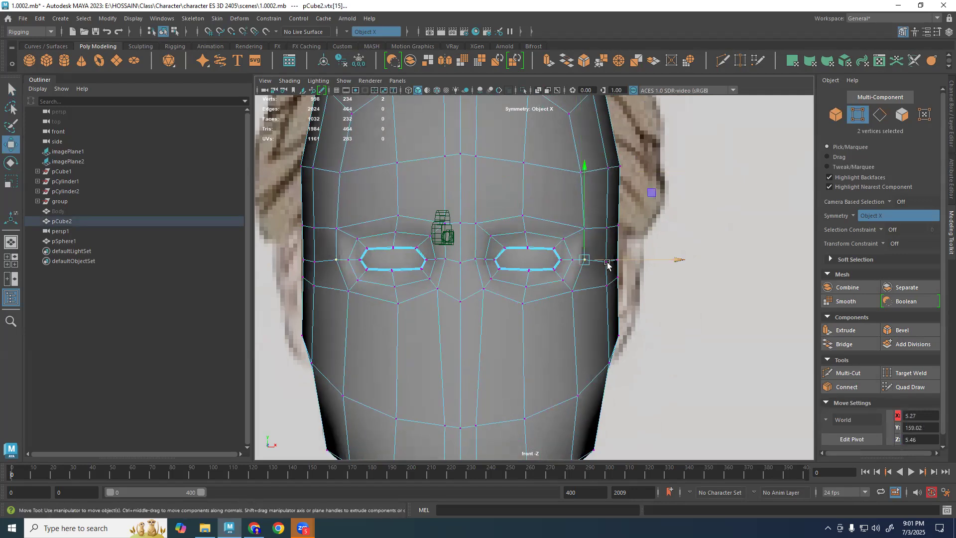
{"action": "left_click_drag", "start_coordinate": [614, 260], "coordinate": [616, 259]}
{"action": "left_click", "coordinate": [573, 290]}
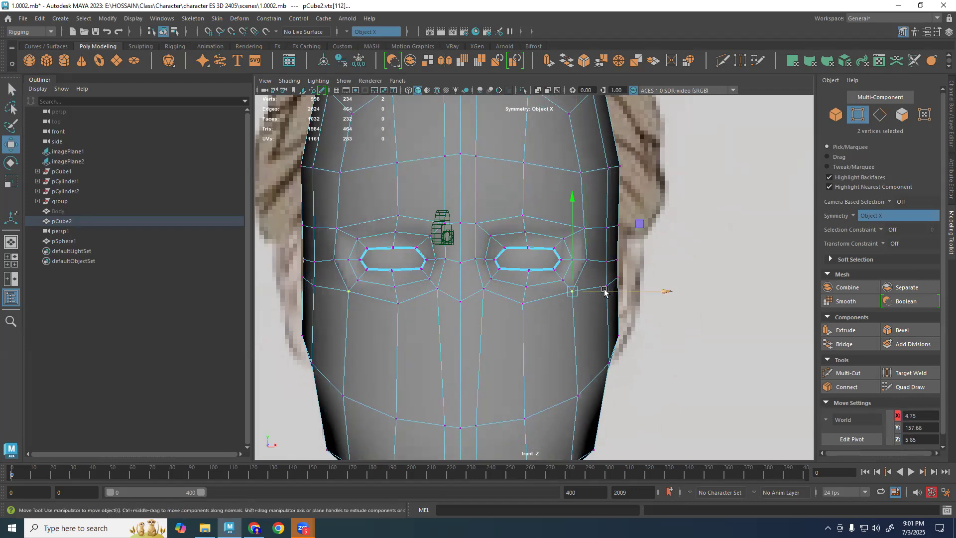
{"action": "left_click_drag", "start_coordinate": [606, 291], "coordinate": [615, 292]}
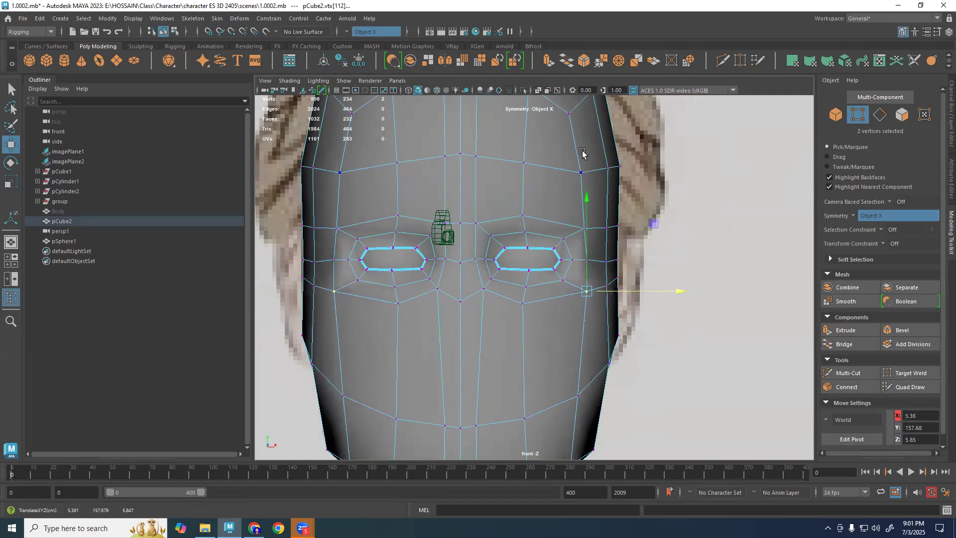
{"action": "left_click_drag", "start_coordinate": [624, 296], "coordinate": [623, 296]}
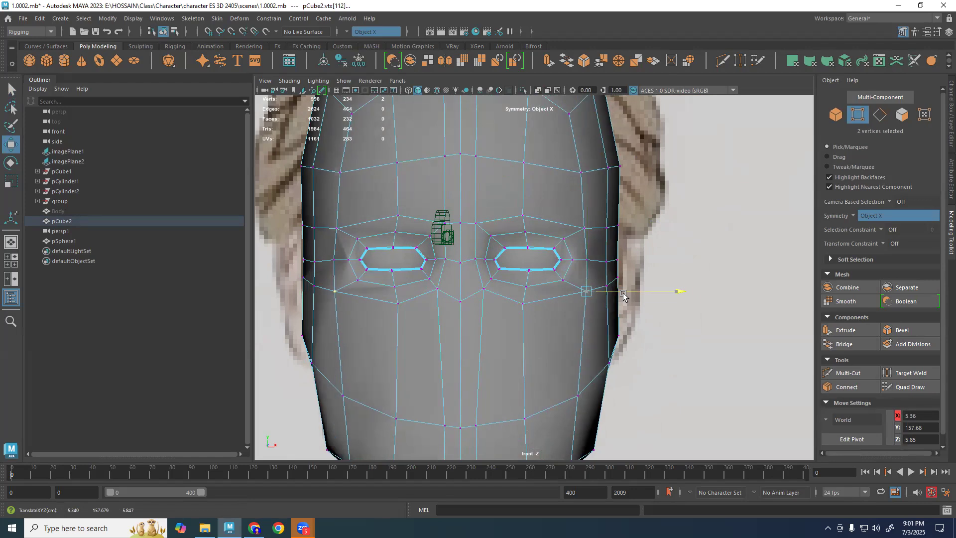
Shift the side-of-head vertices beside the eye outward along X, the lowest one to about 6.43.
{"action": "left_click", "coordinate": [608, 228]}
{"action": "left_click", "coordinate": [606, 261]}
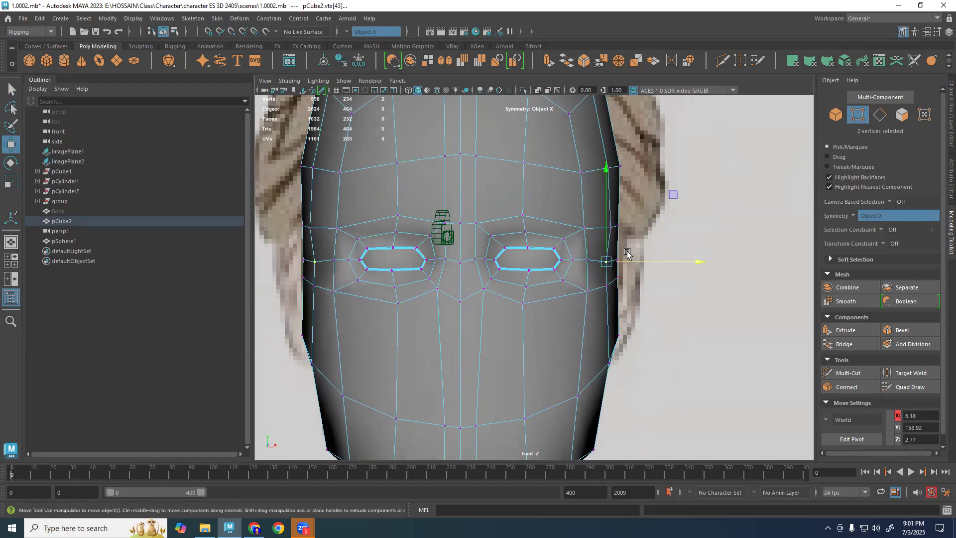
{"action": "left_click_drag", "start_coordinate": [630, 260], "coordinate": [635, 260]}
{"action": "left_click", "coordinate": [610, 285]}
{"action": "left_click_drag", "start_coordinate": [632, 285], "coordinate": [636, 285]}
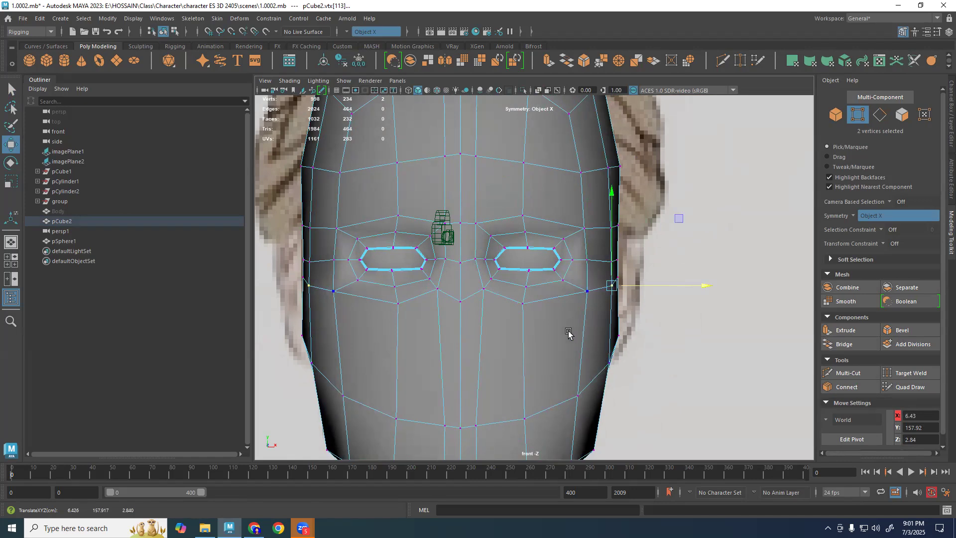
Turn on the smooth preview and examine the reshaped outer eye area in the perspective view, comparing it with the cage.
{"action": "key", "text": "3"}
{"action": "key", "text": "space"}
{"action": "key", "text": "space"}
{"action": "left_click", "coordinate": [660, 292]}
{"action": "left_click_drag", "start_coordinate": [667, 295], "coordinate": [653, 358], "text": "alt"}
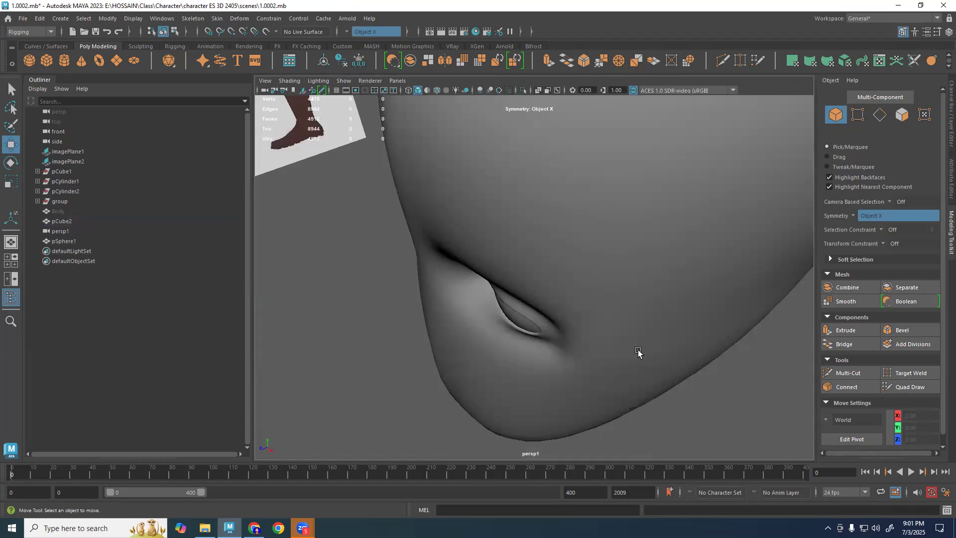
{"action": "left_click", "coordinate": [538, 367]}
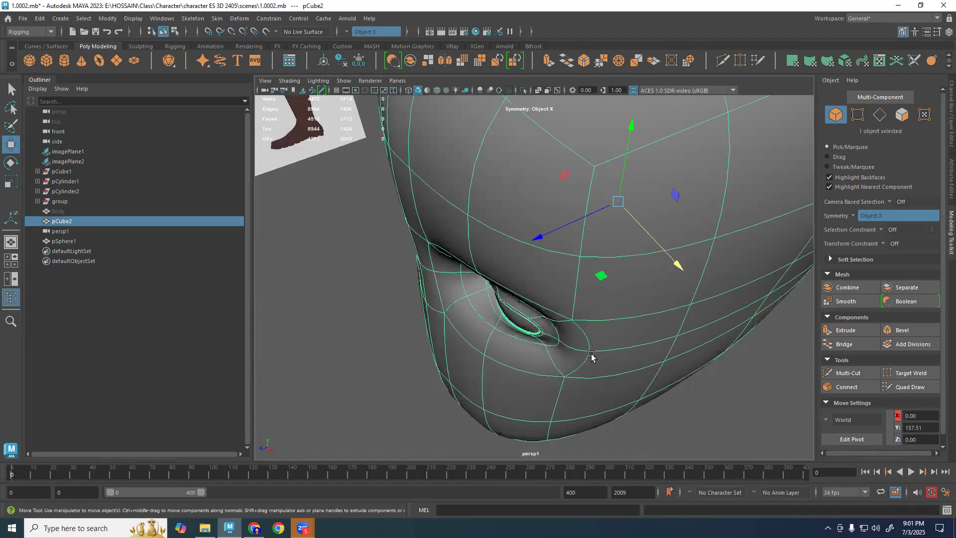
{"action": "key", "text": "1"}
{"action": "left_click_drag", "start_coordinate": [610, 314], "coordinate": [651, 291], "text": "alt"}
{"action": "key", "text": "3"}
Review the mirrored eyeballs up close, and examine the whole smoothed head against the reference image.
{"action": "left_click", "coordinate": [604, 288]}
{"action": "key", "text": "space"}
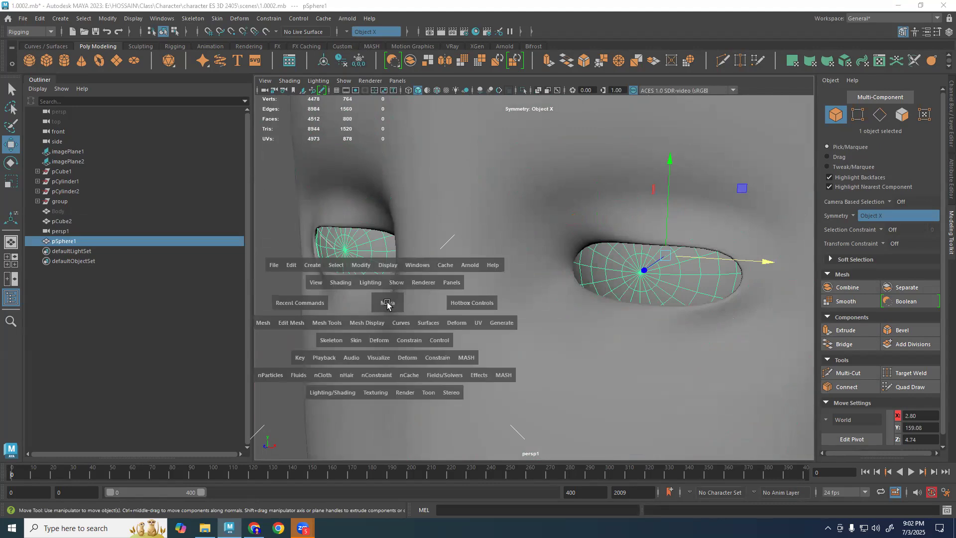
{"action": "key", "text": "space"}
{"action": "key", "text": "space"}
{"action": "key", "text": "space"}
{"action": "left_click_drag", "start_coordinate": [723, 237], "coordinate": [423, 338]}
{"action": "left_click", "coordinate": [362, 328]}
{"action": "scroll", "coordinate": [400, 327], "scroll_direction": "down", "scroll_amount": 5}
{"action": "left_click_drag", "start_coordinate": [423, 338], "coordinate": [632, 254]}
{"action": "left_click", "coordinate": [597, 319]}
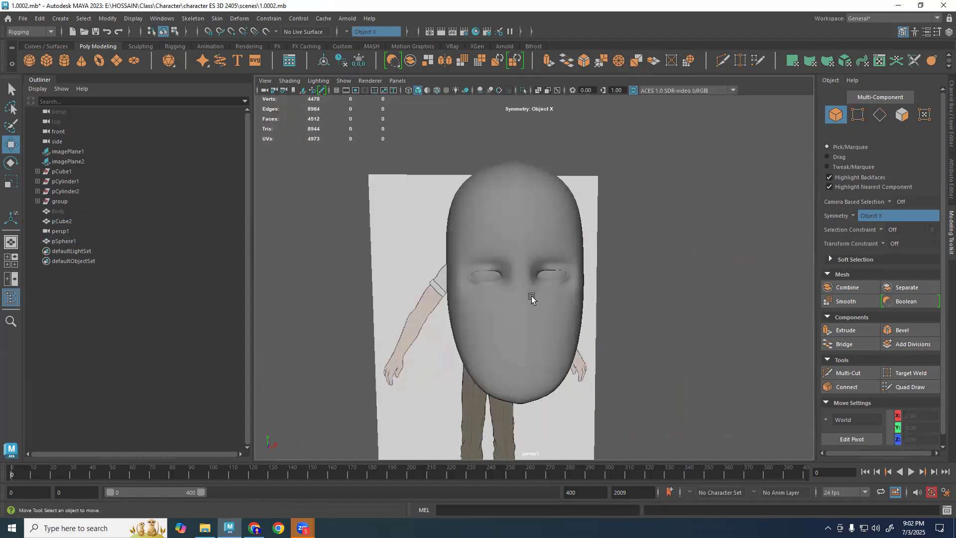
{"action": "left_click", "coordinate": [528, 326]}
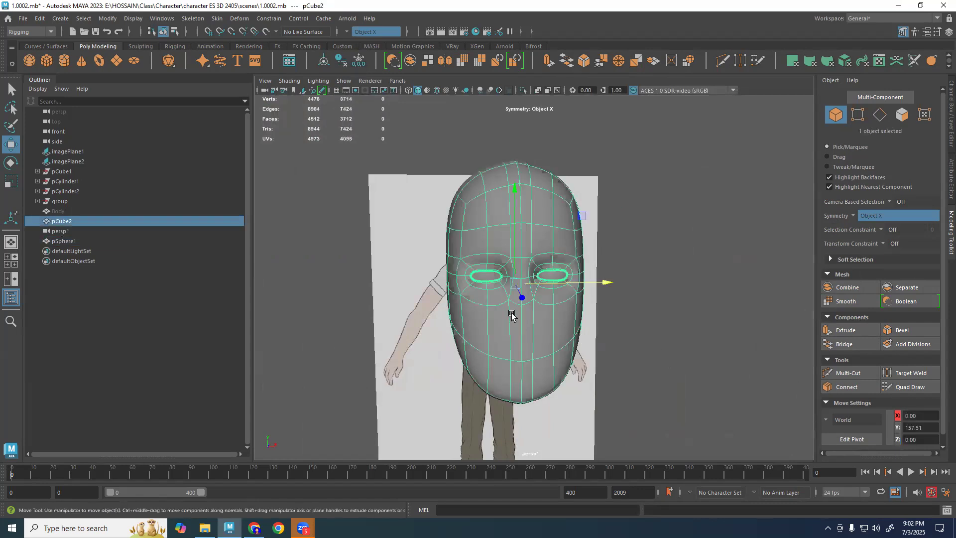
Lower the front and middle columns of top-of-head vertices slightly in the side view to match the reference skull curve.
{"action": "key", "text": "1"}
{"action": "key", "text": "space"}
{"action": "key", "text": "space"}
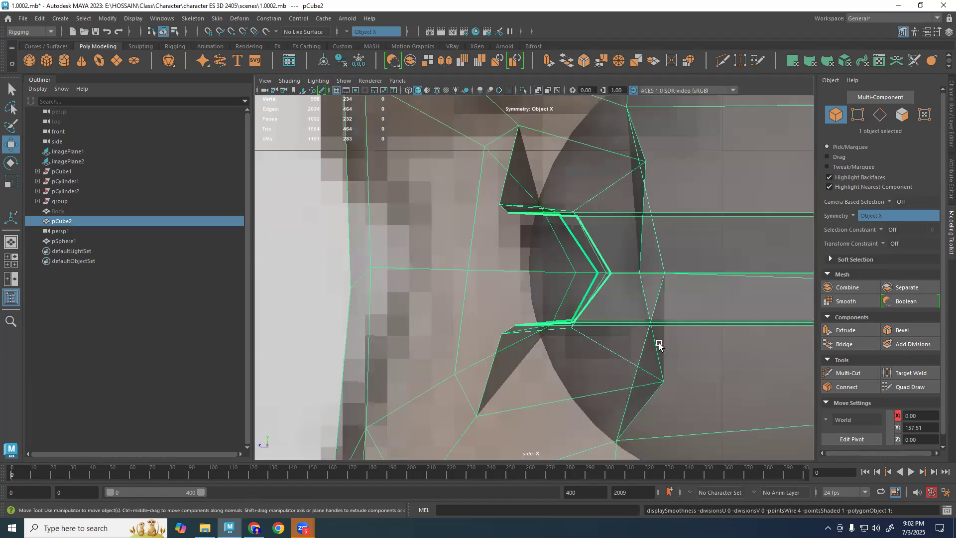
{"action": "scroll", "coordinate": [695, 173], "scroll_direction": "down", "scroll_amount": 5}
{"action": "middle_click_drag", "start_coordinate": [670, 178], "coordinate": [618, 270], "text": "alt"}
{"action": "key", "text": "3"}
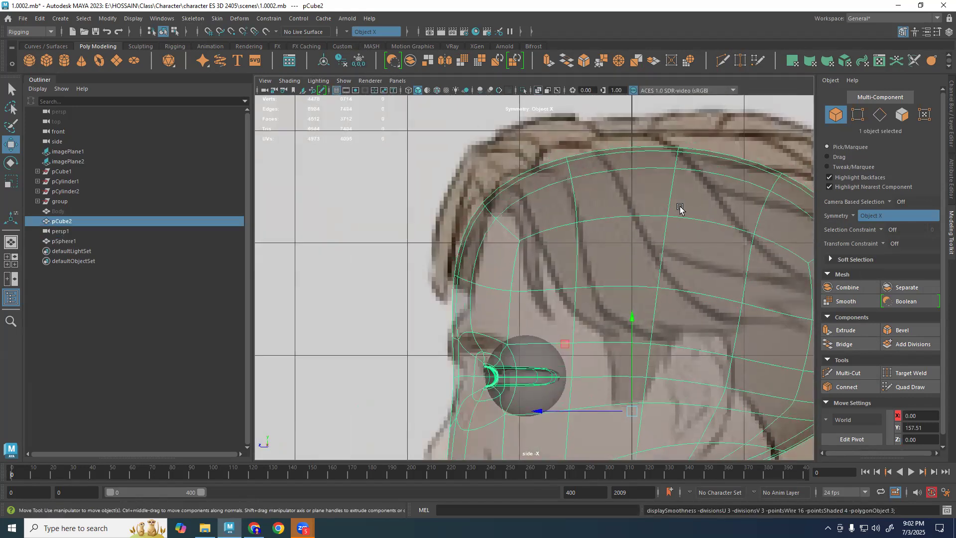
{"action": "right_click_drag", "start_coordinate": [681, 209], "coordinate": [587, 216]}
{"action": "scroll", "coordinate": [702, 167], "scroll_direction": "up", "scroll_amount": 1}
{"action": "middle_click_drag", "start_coordinate": [702, 168], "coordinate": [699, 194], "text": "alt"}
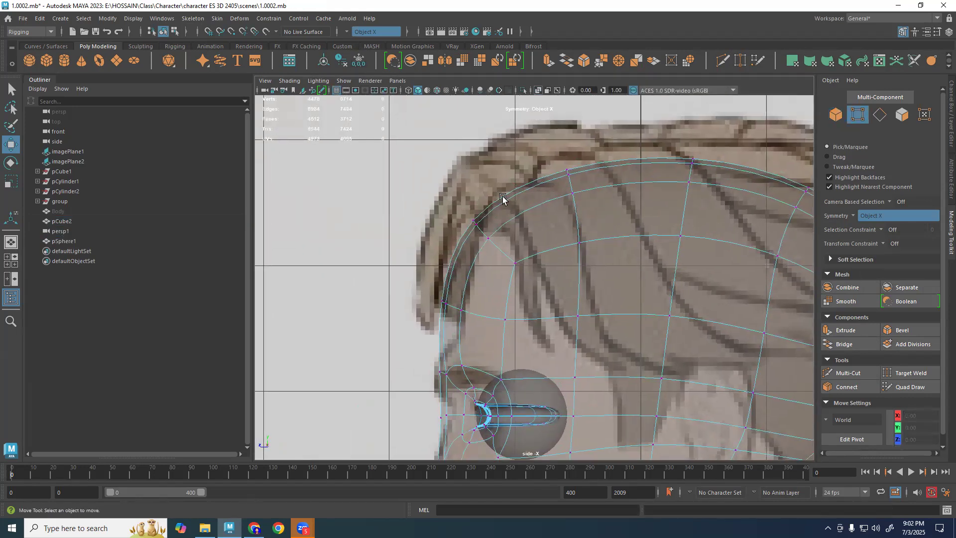
{"action": "left_click_drag", "start_coordinate": [596, 151], "coordinate": [536, 266]}
{"action": "left_click_drag", "start_coordinate": [571, 177], "coordinate": [567, 169]}
{"action": "left_click_drag", "start_coordinate": [704, 149], "coordinate": [632, 280]}
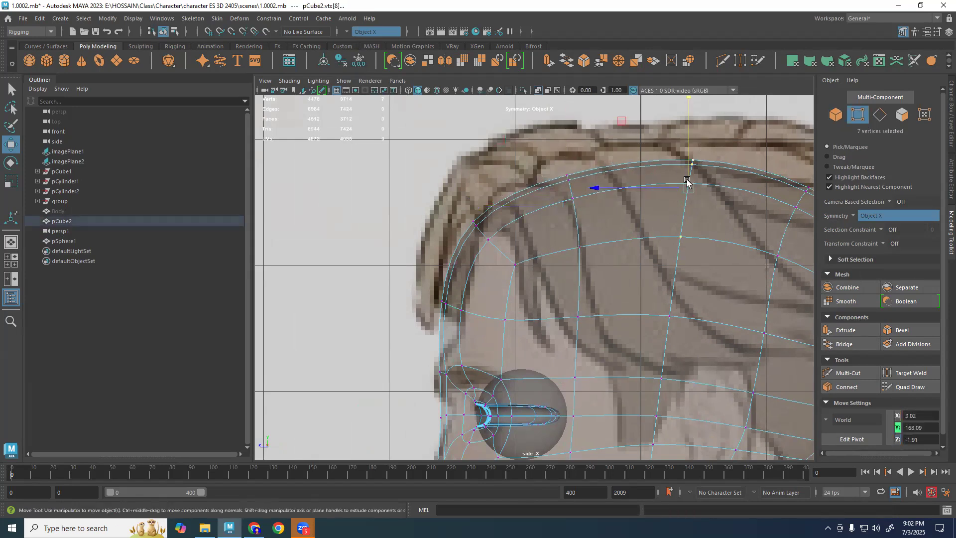
{"action": "left_click_drag", "start_coordinate": [689, 171], "coordinate": [690, 181]}
Shift the upper forehead vertices to about Y 165.73, Z 6.08, and pull the forehead row below back to about Z 6.10.
{"action": "left_click_drag", "start_coordinate": [445, 269], "coordinate": [544, 192]}
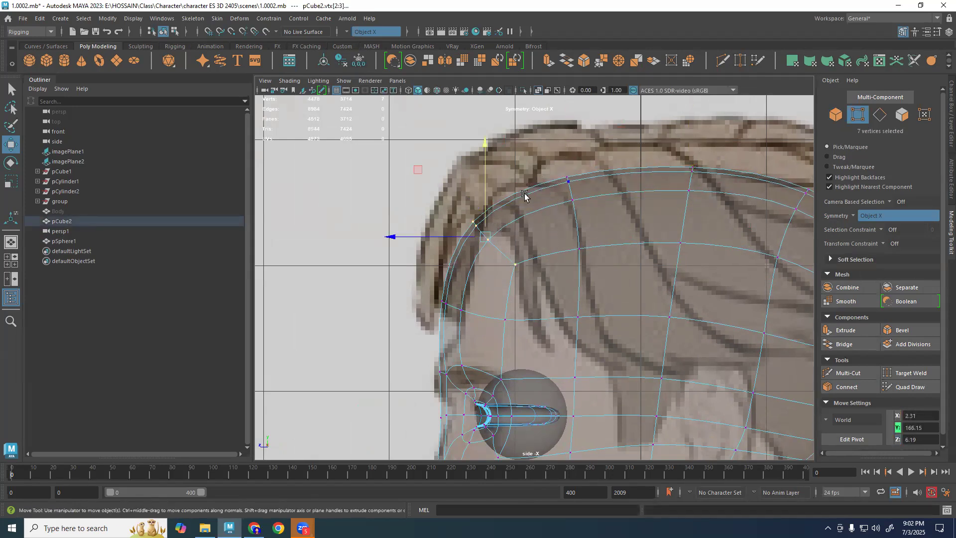
{"action": "middle_click_drag", "start_coordinate": [425, 172], "coordinate": [427, 183]}
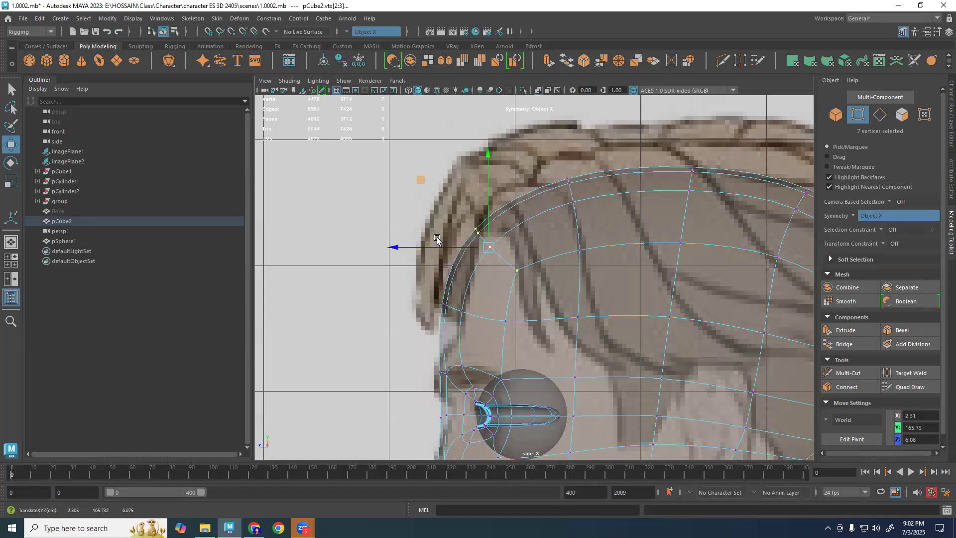
{"action": "left_click_drag", "start_coordinate": [436, 326], "coordinate": [513, 287]}
{"action": "left_click_drag", "start_coordinate": [444, 309], "coordinate": [463, 313]}
Reposition the rear-crown vertices in the side view to about Y 167.13, Z -6.21.
{"action": "middle_click_drag", "start_coordinate": [651, 311], "coordinate": [473, 277], "text": "alt"}
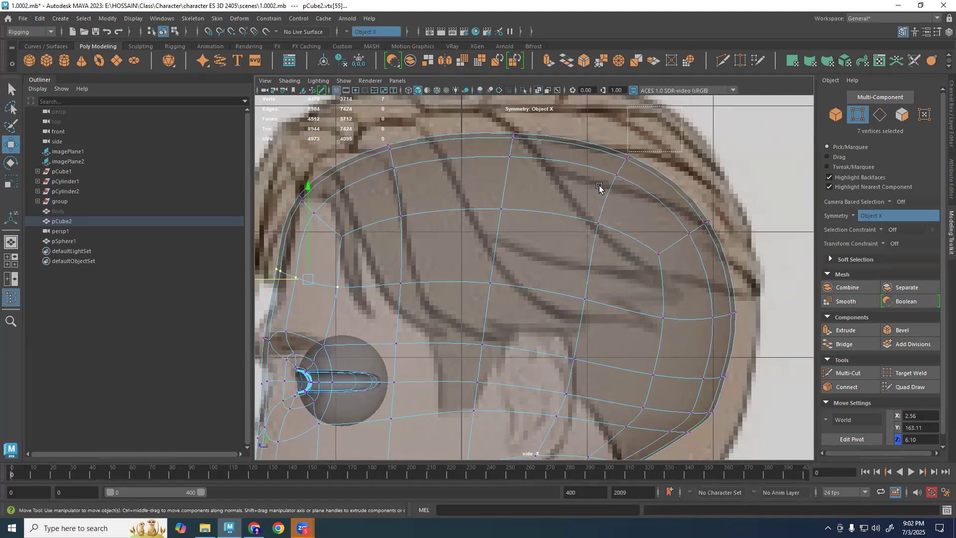
{"action": "left_click_drag", "start_coordinate": [571, 229], "coordinate": [572, 231]}
{"action": "middle_click_drag", "start_coordinate": [552, 112], "coordinate": [554, 160], "text": "alt"}
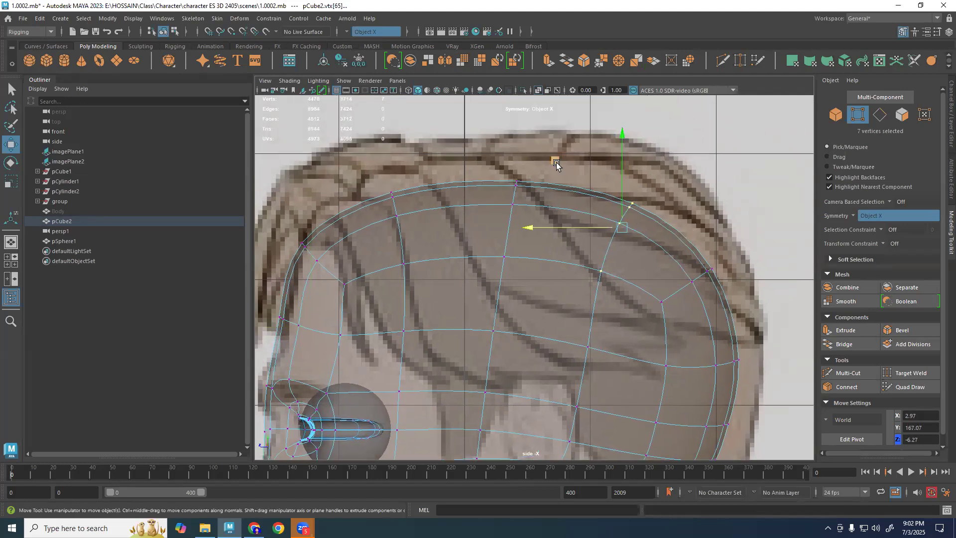
{"action": "left_click_drag", "start_coordinate": [556, 161], "coordinate": [556, 159]}
{"action": "middle_click_drag", "start_coordinate": [773, 353], "coordinate": [775, 308], "text": "alt"}
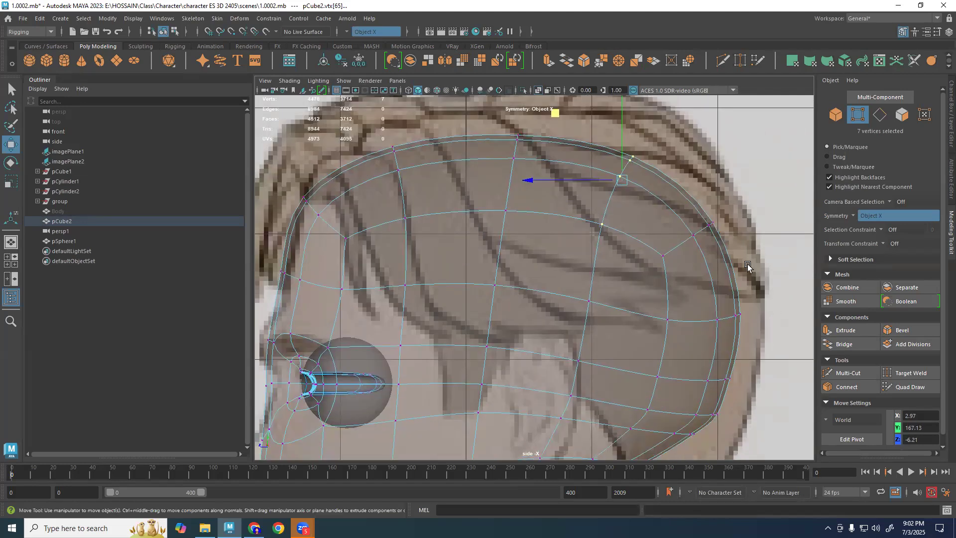
Pull the mouth-level front vertices back along Z to about 5.91, following the face profile in the side reference.
{"action": "key", "text": "space"}
{"action": "key", "text": "space"}
{"action": "left_click_drag", "start_coordinate": [591, 270], "coordinate": [561, 318], "text": "alt"}
{"action": "key", "text": "space"}
{"action": "key", "text": "space"}
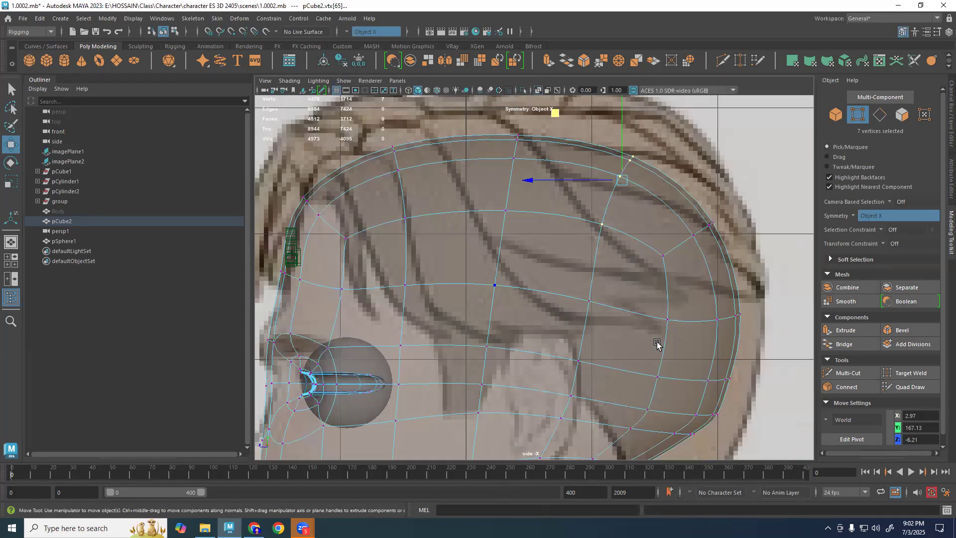
{"action": "middle_click_drag", "start_coordinate": [281, 164], "coordinate": [479, 165], "text": "alt"}
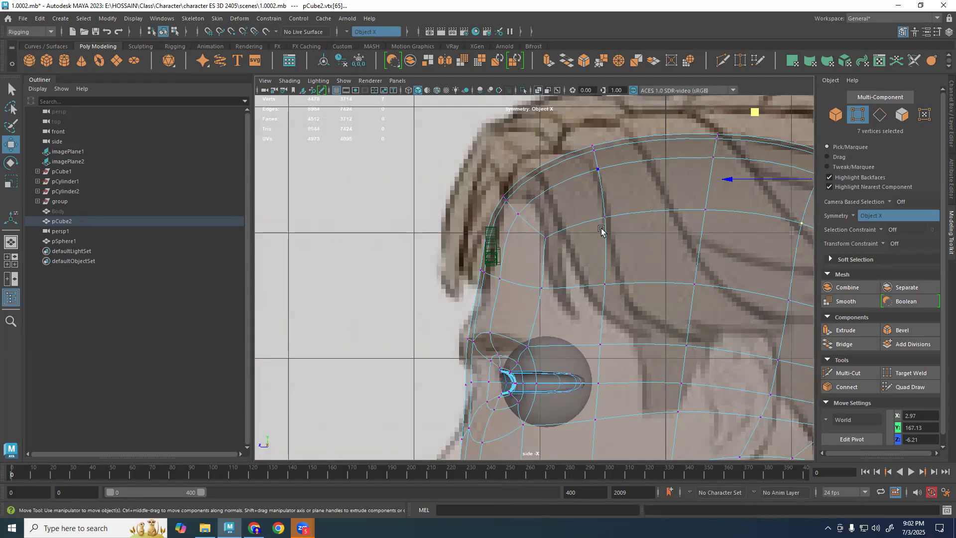
{"action": "middle_click_drag", "start_coordinate": [595, 322], "coordinate": [591, 156], "text": "alt"}
{"action": "middle_click_drag", "start_coordinate": [568, 352], "coordinate": [568, 261], "text": "alt"}
{"action": "key", "text": "1"}
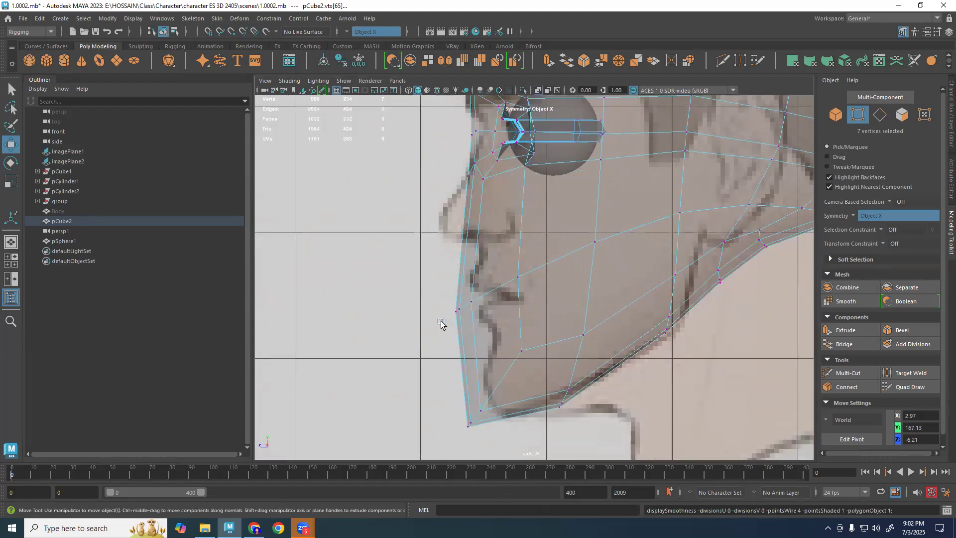
{"action": "left_click_drag", "start_coordinate": [458, 300], "coordinate": [494, 295]}
{"action": "key", "text": "3"}
{"action": "middle_click_drag", "start_coordinate": [515, 271], "coordinate": [523, 320], "text": "alt"}
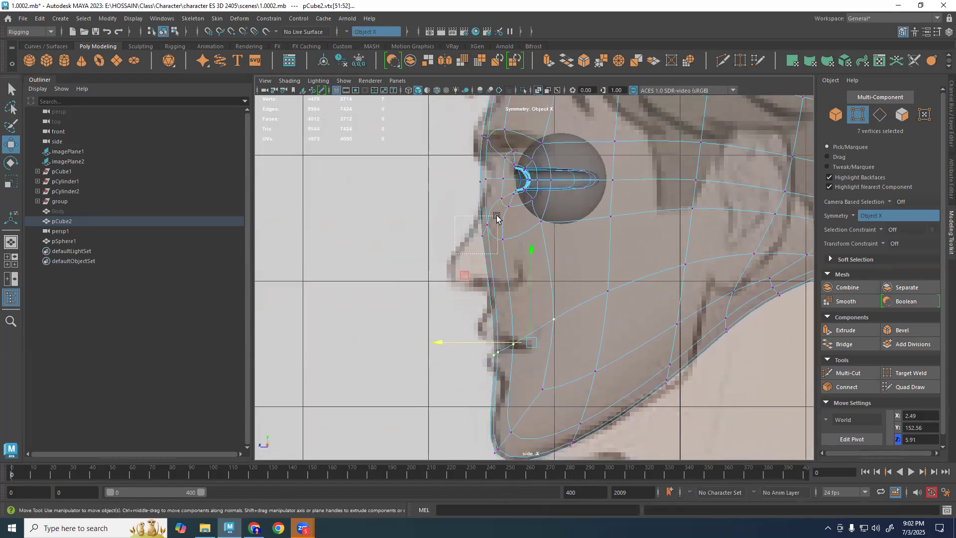
Move the nose-bridge vertices back, the upper ones to about Z 7.33, and the inner brow vertices forward to about Z 7.79.
{"action": "left_click_drag", "start_coordinate": [470, 218], "coordinate": [473, 217]}
{"action": "scroll", "coordinate": [511, 241], "scroll_direction": "up", "scroll_amount": 3}
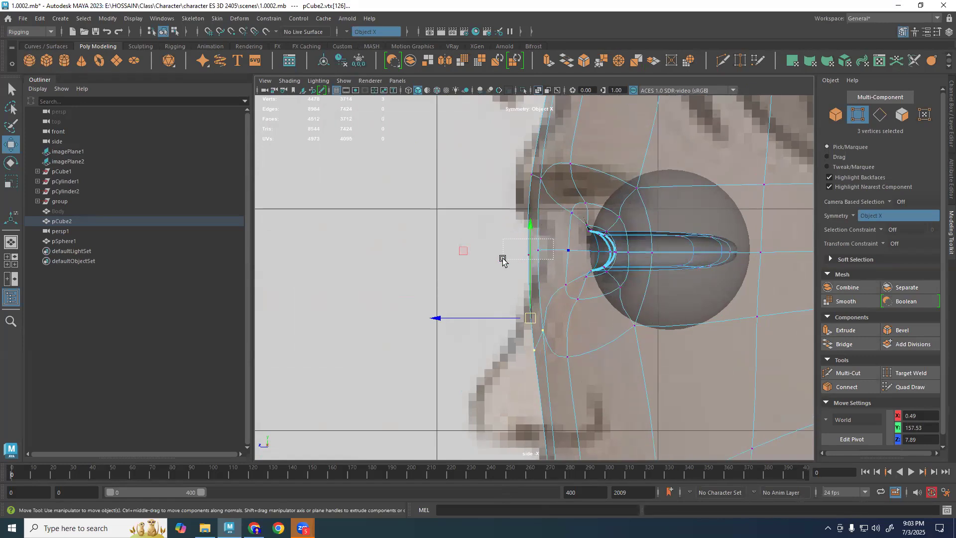
{"action": "left_click_drag", "start_coordinate": [520, 253], "coordinate": [541, 253]}
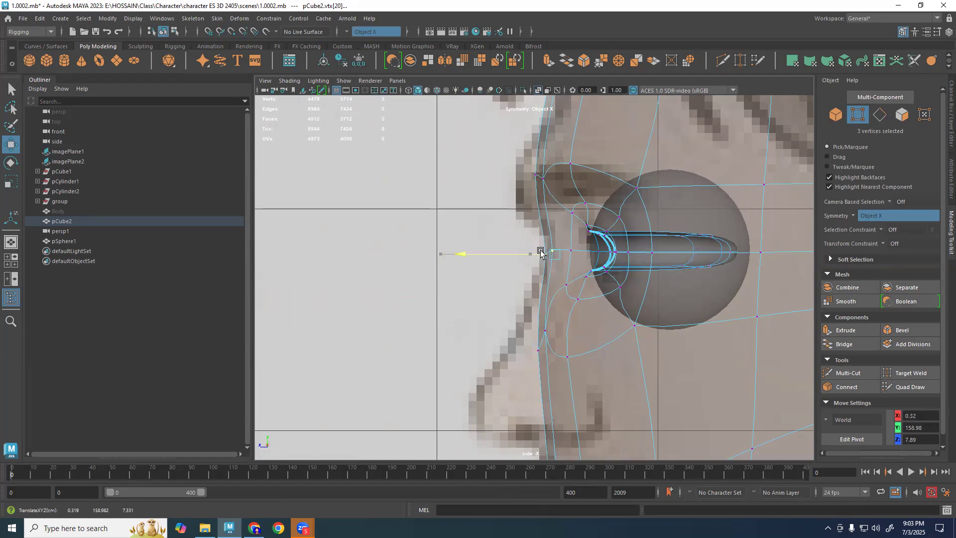
{"action": "left_click_drag", "start_coordinate": [581, 155], "coordinate": [528, 177]}
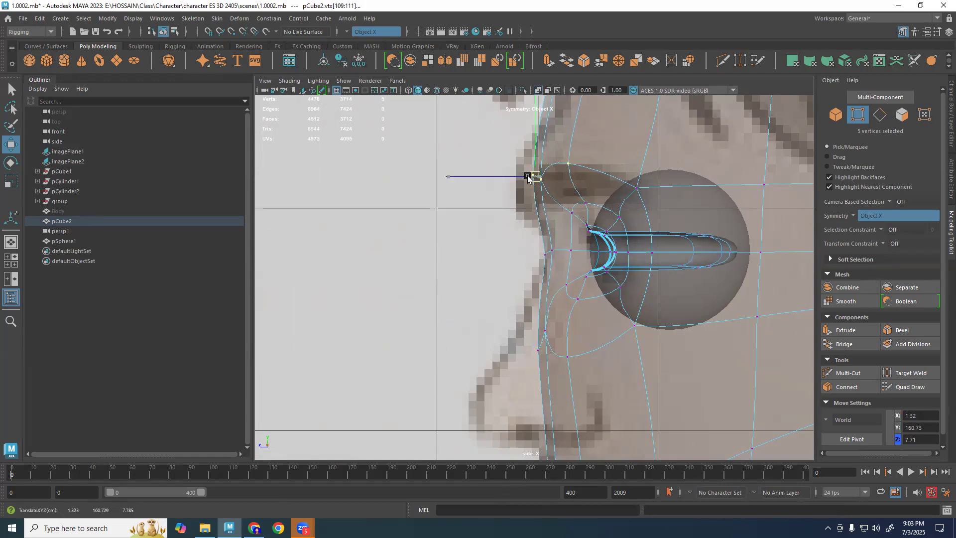
Examine the eye sockets and nose bridge in the perspective view, alternating between the cage and the smooth preview.
{"action": "key", "text": "space"}
{"action": "key", "text": "space"}
{"action": "right_click_drag", "start_coordinate": [643, 218], "coordinate": [718, 157]}
{"action": "left_click", "coordinate": [719, 158]}
{"action": "left_click_drag", "start_coordinate": [555, 297], "coordinate": [666, 297], "text": "alt"}
{"action": "left_click", "coordinate": [588, 297]}
{"action": "key", "text": "1"}
{"action": "left_click", "coordinate": [660, 297]}
{"action": "scroll", "coordinate": [630, 297], "scroll_direction": "up", "scroll_amount": 3}
{"action": "left_click", "coordinate": [630, 296]}
{"action": "key", "text": "3"}
{"action": "left_click", "coordinate": [700, 304]}
{"action": "left_click_drag", "start_coordinate": [700, 304], "coordinate": [612, 285], "text": "alt"}
{"action": "left_click", "coordinate": [656, 236]}
{"action": "key", "text": "1"}
{"action": "scroll", "coordinate": [747, 309], "scroll_direction": "up", "scroll_amount": 5}
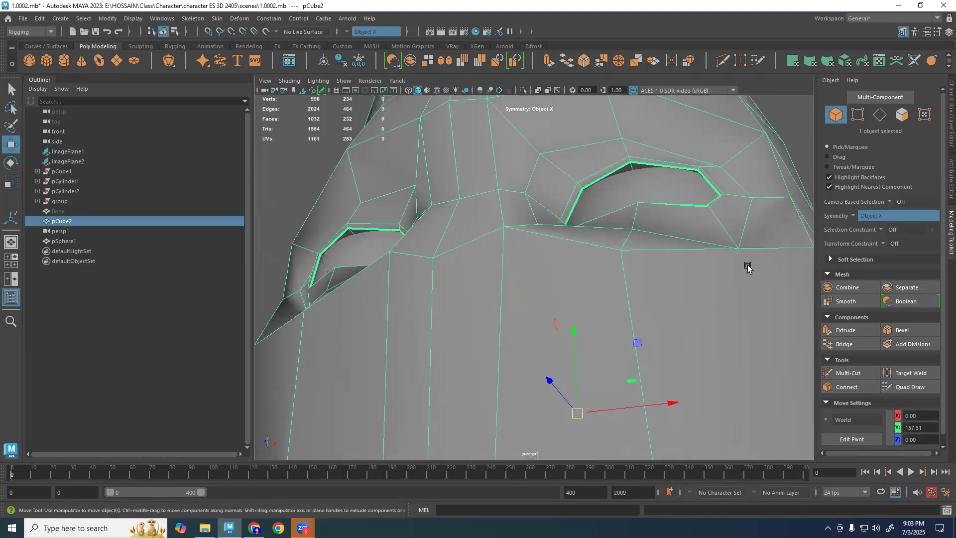
Move the lower-outer eye socket vertex back along Z to about 5.86 and turn on the smooth preview.
{"action": "right_click_drag", "start_coordinate": [758, 244], "coordinate": [737, 243]}
{"action": "left_click", "coordinate": [740, 243]}
{"action": "left_click_drag", "start_coordinate": [736, 300], "coordinate": [574, 338], "text": "alt"}
{"action": "key", "text": "3"}
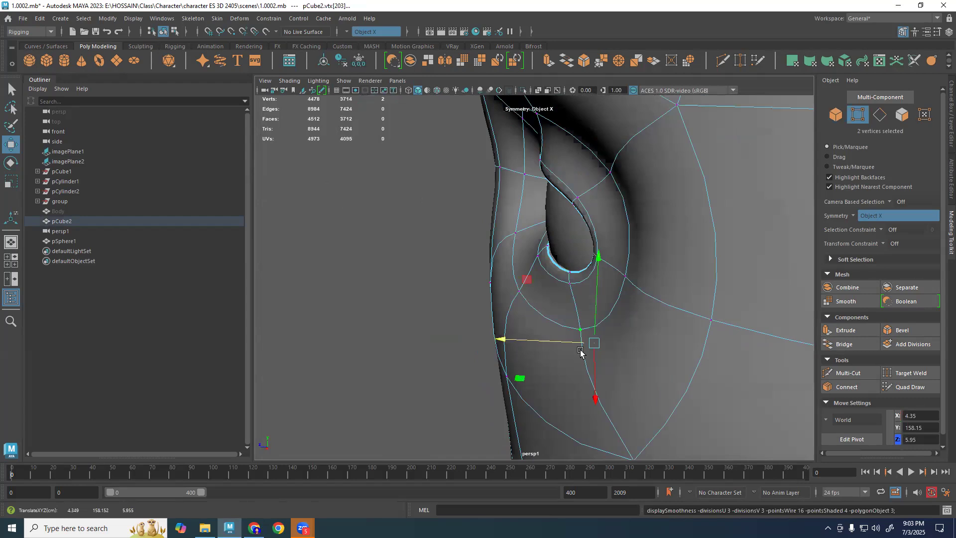
Inspect the lower eye sockets from several angles, comparing the cage with the smoothed surface.
{"action": "key", "text": "F8"}
{"action": "left_click", "coordinate": [346, 269]}
{"action": "scroll", "coordinate": [525, 301], "scroll_direction": "down", "scroll_amount": 5}
{"action": "left_click_drag", "start_coordinate": [525, 300], "coordinate": [674, 297], "text": "alt"}
{"action": "scroll", "coordinate": [489, 296], "scroll_direction": "up", "scroll_amount": 4}
{"action": "left_click_drag", "start_coordinate": [489, 295], "coordinate": [530, 260], "text": "alt"}
{"action": "left_click", "coordinate": [528, 255]}
{"action": "key", "text": "1"}
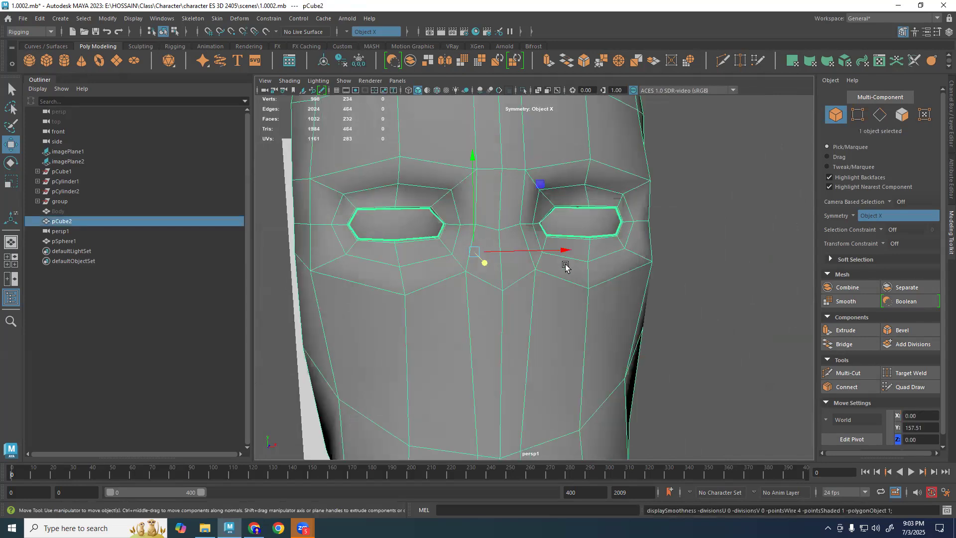
{"action": "key", "text": "F9"}
{"action": "scroll", "coordinate": [504, 231], "scroll_direction": "up", "scroll_amount": 4}
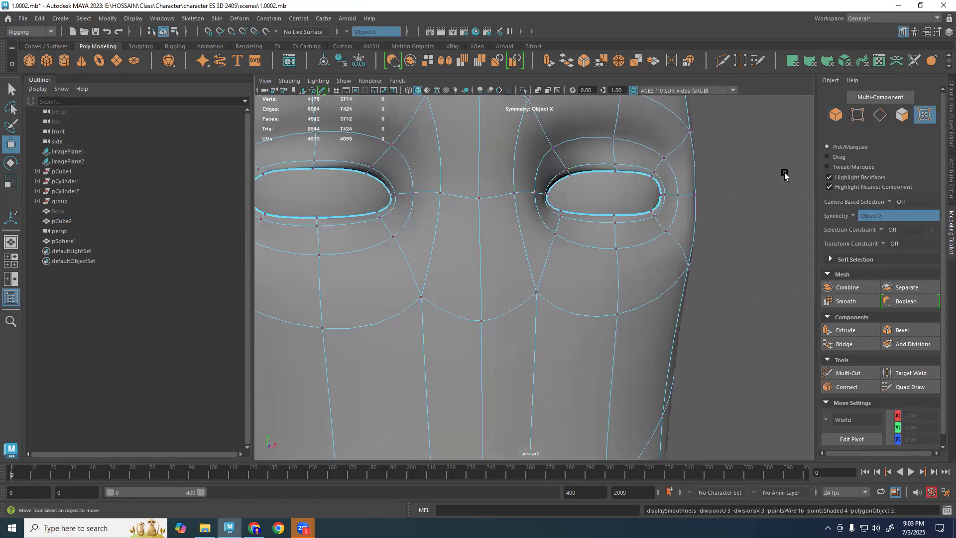
{"action": "key", "text": "F8"}
{"action": "key", "text": "3"}
{"action": "left_click_drag", "start_coordinate": [747, 187], "coordinate": [626, 239], "text": "alt"}
{"action": "left_click_drag", "start_coordinate": [464, 278], "coordinate": [625, 294], "text": "alt"}
{"action": "scroll", "coordinate": [594, 270], "scroll_direction": "up", "scroll_amount": 4}
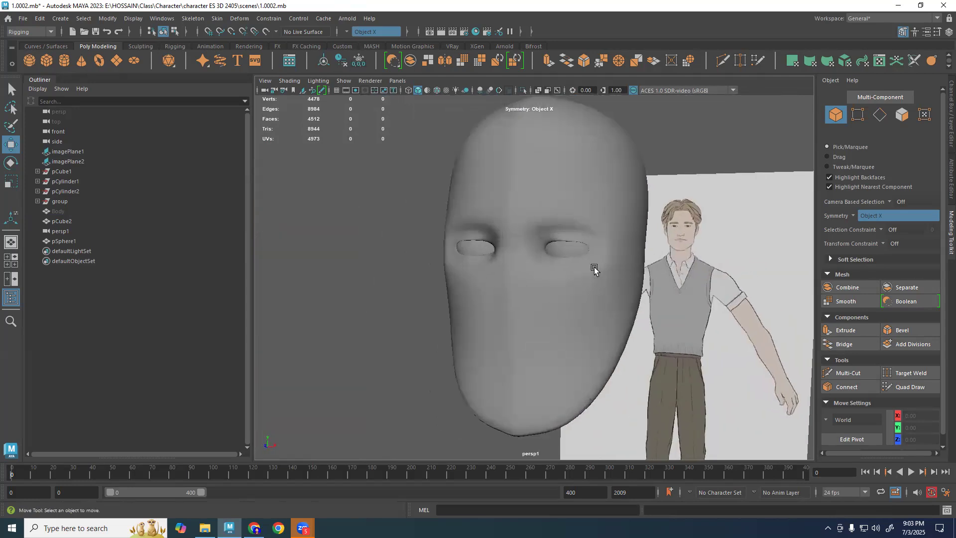
Review the whole smoothed head and its eye openings from the front, near the reference image.
{"action": "left_click", "coordinate": [598, 264]}
{"action": "scroll", "coordinate": [597, 262], "scroll_direction": "up", "scroll_amount": 3}
{"action": "scroll", "coordinate": [582, 249], "scroll_direction": "down", "scroll_amount": 4}
{"action": "left_click_drag", "start_coordinate": [570, 269], "coordinate": [586, 289], "text": "alt"}
{"action": "left_click", "coordinate": [729, 279]}
{"action": "scroll", "coordinate": [604, 293], "scroll_direction": "down", "scroll_amount": 4}
{"action": "scroll", "coordinate": [586, 289], "scroll_direction": "up", "scroll_amount": 4}
{"action": "left_click", "coordinate": [594, 283]}
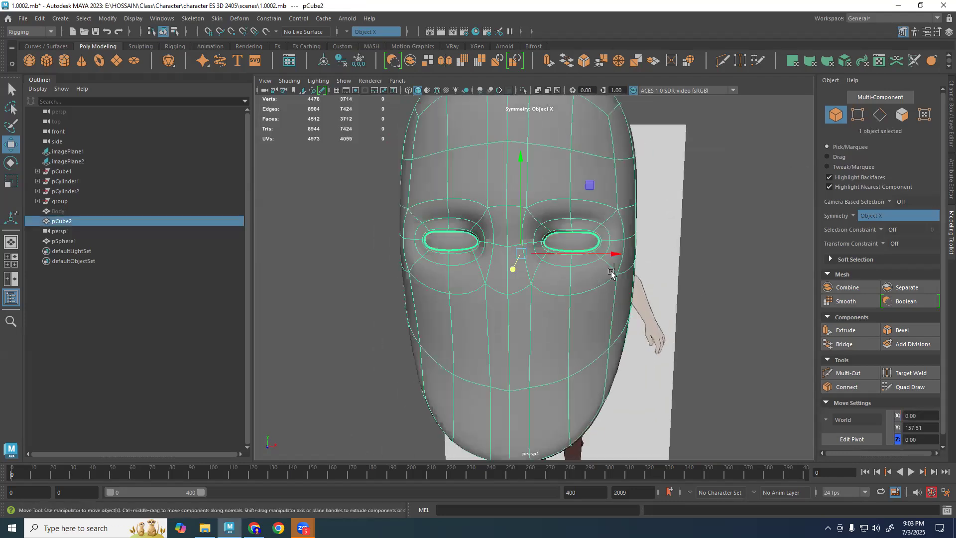
Move the upper-outer eye socket vertex forward along Z to about 5.78 on the unsmoothed cage.
{"action": "scroll", "coordinate": [612, 274], "scroll_direction": "up", "scroll_amount": 3}
{"action": "left_click_drag", "start_coordinate": [630, 267], "coordinate": [560, 298], "text": "alt"}
{"action": "key", "text": "3"}
{"action": "right_click_drag", "start_coordinate": [559, 294], "coordinate": [514, 273]}
{"action": "scroll", "coordinate": [558, 282], "scroll_direction": "up", "scroll_amount": 4}
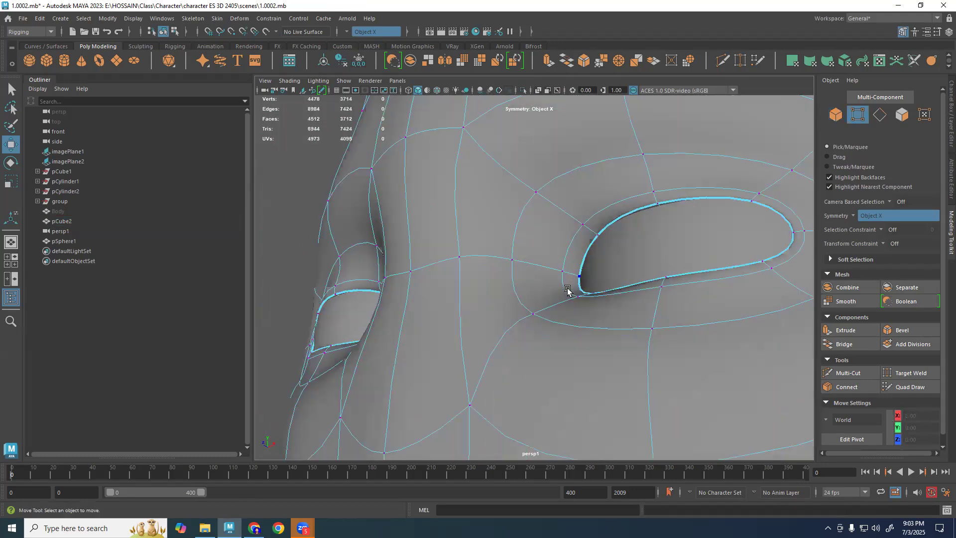
{"action": "scroll", "coordinate": [563, 289], "scroll_direction": "down", "scroll_amount": 3}
{"action": "left_click_drag", "start_coordinate": [559, 292], "coordinate": [497, 273], "text": "alt"}
{"action": "key", "text": "1"}
{"action": "left_click", "coordinate": [525, 274]}
{"action": "left_click_drag", "start_coordinate": [559, 239], "coordinate": [532, 241], "text": "alt"}
{"action": "left_click", "coordinate": [613, 233]}
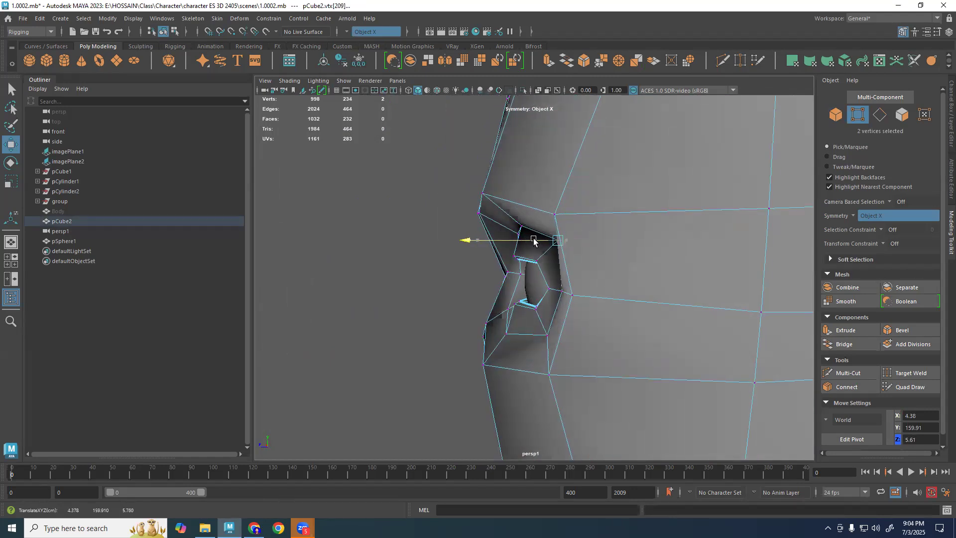
Check the adjusted upper socket on the smoothed head, and examine the lower face on the unsmoothed cage.
{"action": "key", "text": "3"}
{"action": "key", "text": "F8"}
{"action": "left_click", "coordinate": [454, 220]}
{"action": "scroll", "coordinate": [444, 250], "scroll_direction": "down", "scroll_amount": 5}
{"action": "left_click_drag", "start_coordinate": [444, 249], "coordinate": [574, 251], "text": "alt"}
{"action": "scroll", "coordinate": [566, 343], "scroll_direction": "down", "scroll_amount": 5}
{"action": "scroll", "coordinate": [568, 309], "scroll_direction": "up", "scroll_amount": 4}
{"action": "left_click_drag", "start_coordinate": [569, 293], "coordinate": [502, 272], "text": "alt"}
{"action": "left_click", "coordinate": [564, 280]}
{"action": "key", "text": "1"}
{"action": "scroll", "coordinate": [553, 249], "scroll_direction": "up", "scroll_amount": 3}
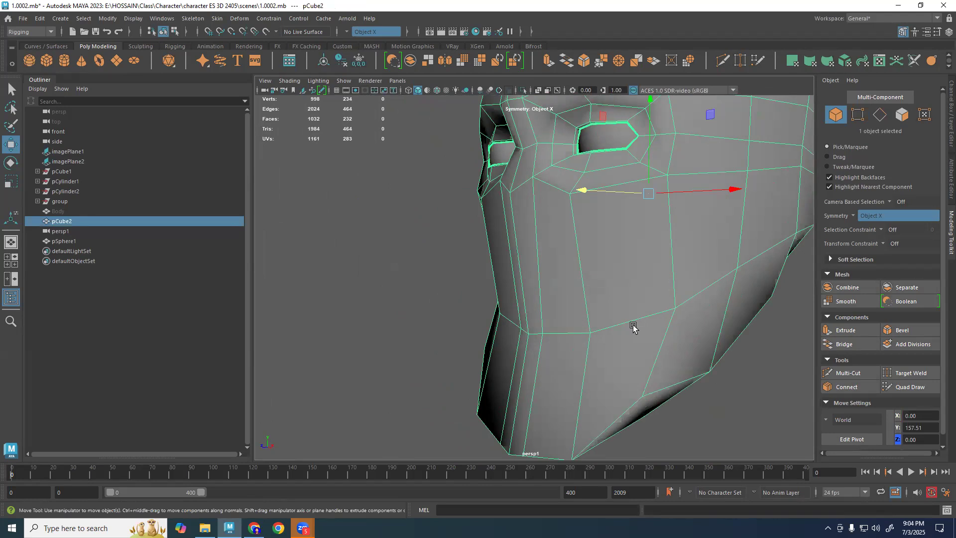
Insert a horizontal edge loop around the head at nose level, between the lower eye socket and the mouth, using Multi-Cut.
{"action": "key", "text": "space"}
{"action": "key", "text": "space"}
{"action": "middle_click_drag", "start_coordinate": [681, 363], "coordinate": [661, 273], "text": "alt"}
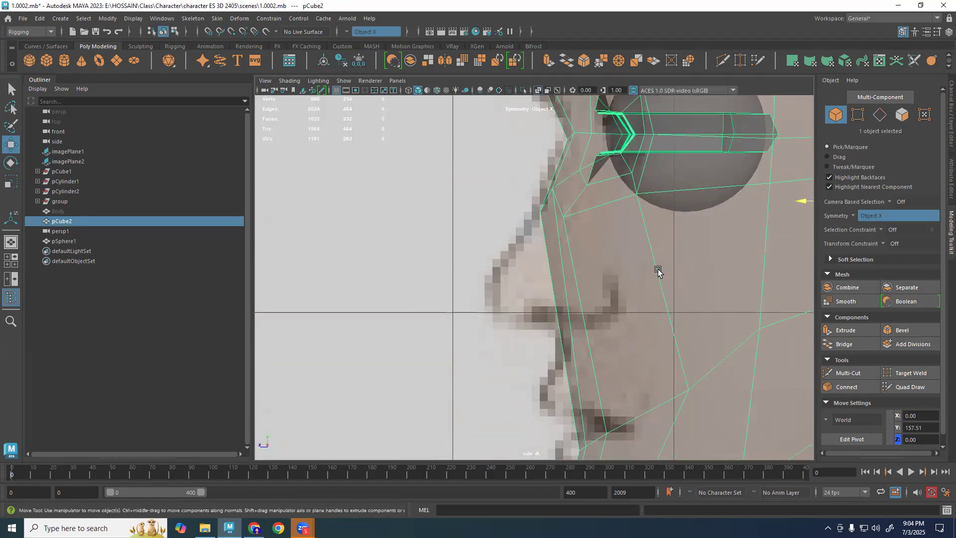
{"action": "scroll", "coordinate": [637, 257], "scroll_direction": "down", "scroll_amount": 3}
{"action": "scroll", "coordinate": [635, 256], "scroll_direction": "down", "scroll_amount": 3}
{"action": "middle_click_drag", "start_coordinate": [571, 307], "coordinate": [561, 331], "text": "alt"}
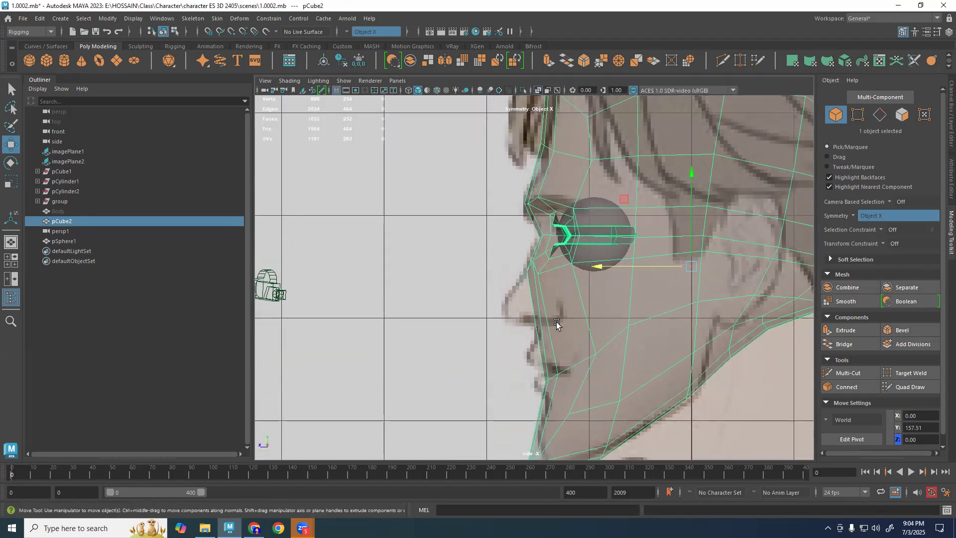
{"action": "key", "text": "ctrl+shift+x"}
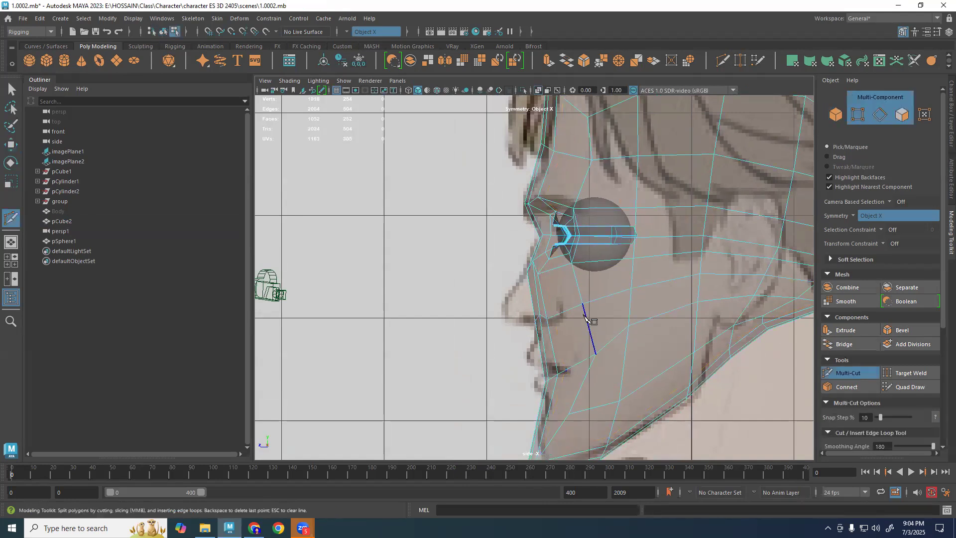
{"action": "key", "text": "space"}
{"action": "key", "text": "space"}
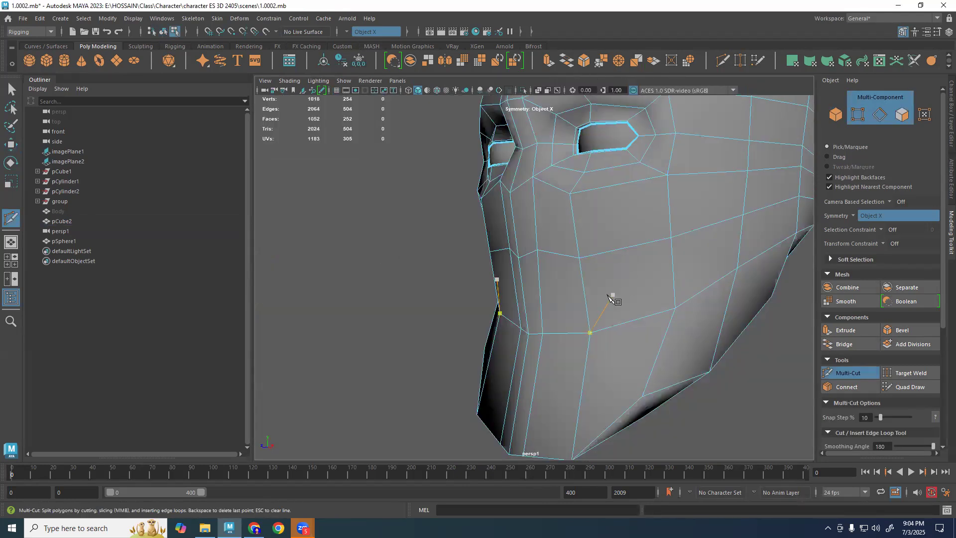
Slide the new loop's centre vertex up to about Y 155.15 and the nose-bridge centre vertex to about Y 157.82.
{"action": "key", "text": "q"}
{"action": "left_click", "coordinate": [614, 292]}
{"action": "key", "text": "F9"}
{"action": "left_click_drag", "start_coordinate": [554, 271], "coordinate": [567, 272], "text": "alt"}
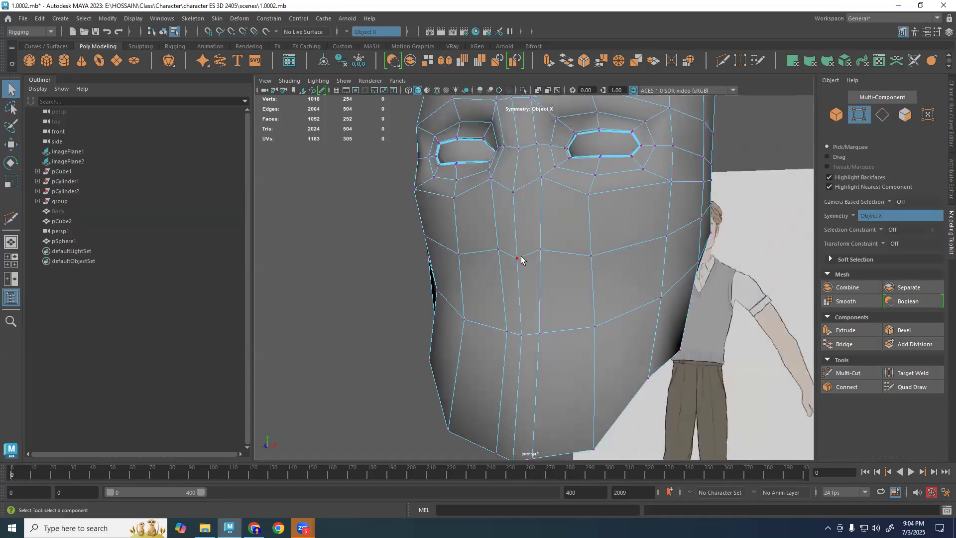
{"action": "left_click", "coordinate": [520, 258]}
{"action": "key", "text": "w"}
{"action": "left_click_drag", "start_coordinate": [517, 239], "coordinate": [516, 237], "text": "ctrl+shift"}
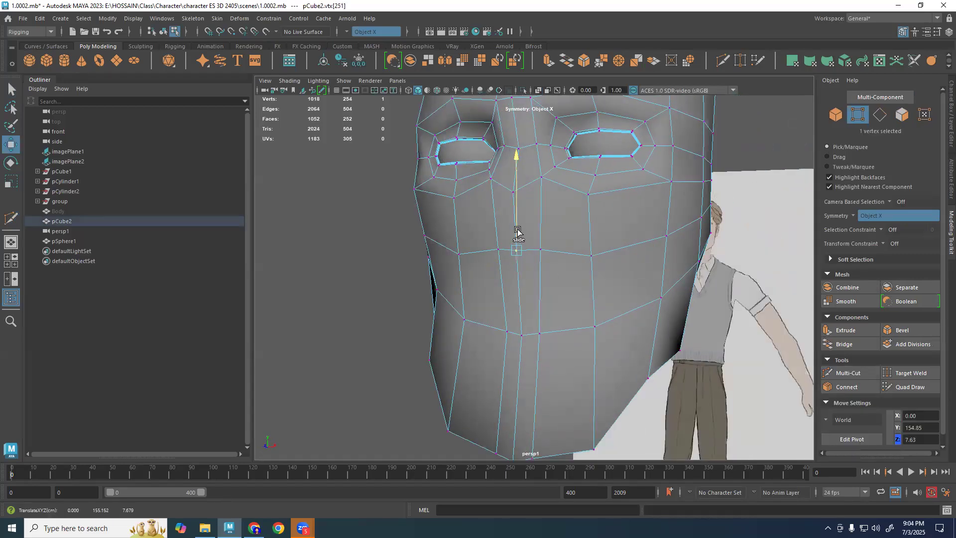
{"action": "left_click_drag", "start_coordinate": [487, 267], "coordinate": [524, 249], "text": "alt"}
{"action": "left_click_drag", "start_coordinate": [535, 204], "coordinate": [524, 148], "text": "ctrl+shift"}
Select the four central nose faces and check their position against the nose profile in the side reference.
{"action": "left_click_drag", "start_coordinate": [618, 259], "coordinate": [525, 259], "text": "alt"}
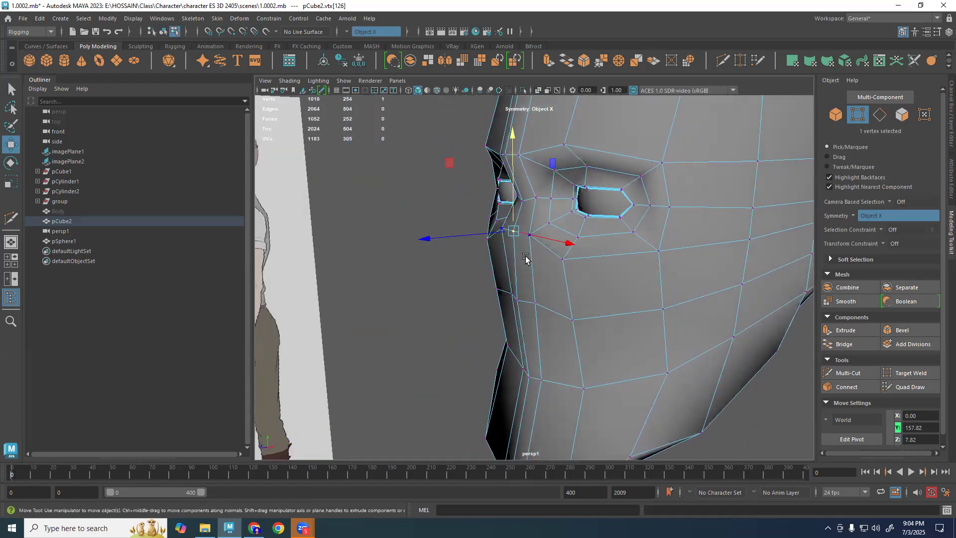
{"action": "right_click_drag", "start_coordinate": [526, 242], "coordinate": [526, 260]}
{"action": "left_click", "coordinate": [525, 253]}
{"action": "left_click", "coordinate": [528, 216], "text": "shift"}
{"action": "key", "text": "space"}
{"action": "key", "text": "space"}
{"action": "middle_click_drag", "start_coordinate": [559, 272], "coordinate": [510, 277]}
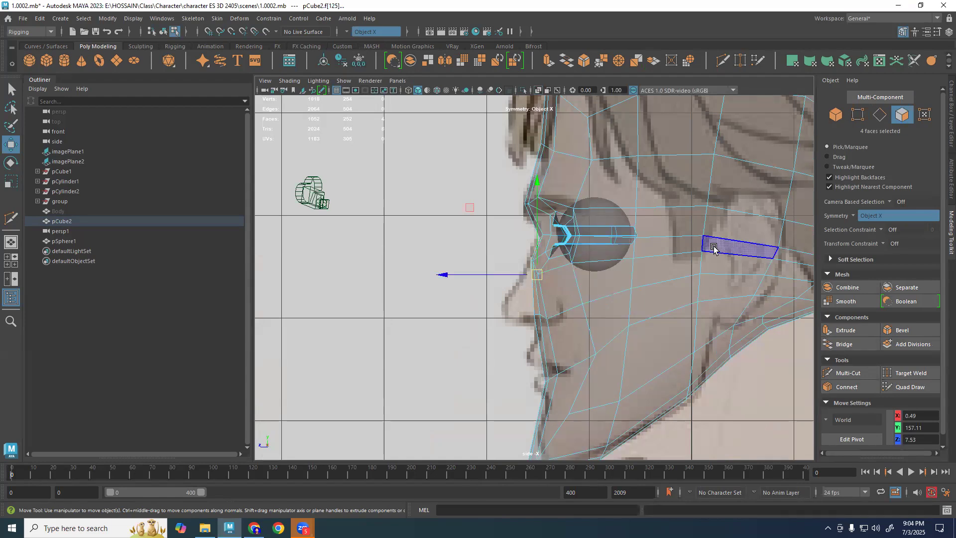
{"action": "key", "text": "space"}
{"action": "key", "text": "space"}
{"action": "left_click_drag", "start_coordinate": [598, 290], "coordinate": [580, 290], "text": "alt"}
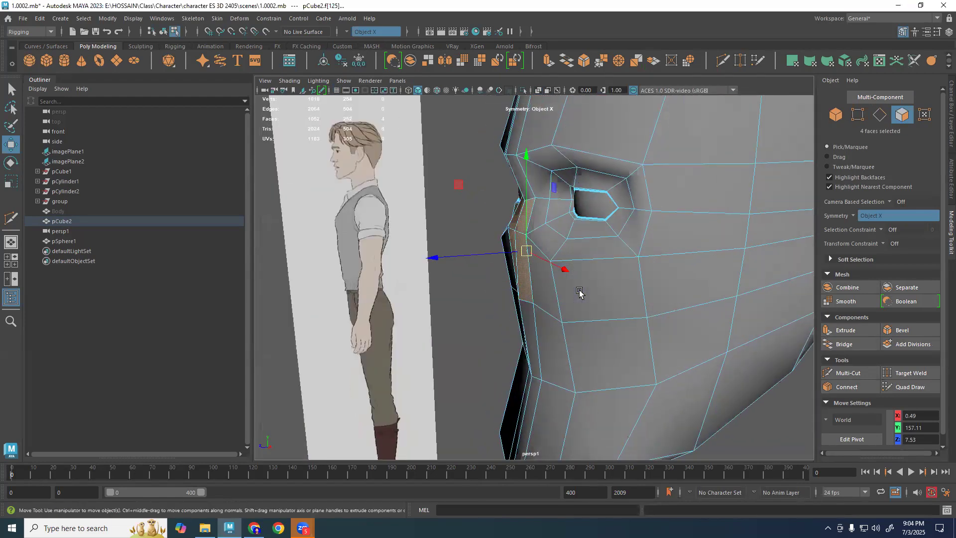
Move the nose-bridge vertices back to about Z 7.45 and the pair below the inner eye corners to about Z 7.23.
{"action": "key", "text": "space"}
{"action": "key", "text": "space"}
{"action": "key", "text": "F9"}
{"action": "left_click", "coordinate": [512, 233]}
{"action": "key", "text": "space"}
{"action": "key", "text": "space"}
{"action": "scroll", "coordinate": [551, 267], "scroll_direction": "up", "scroll_amount": 5}
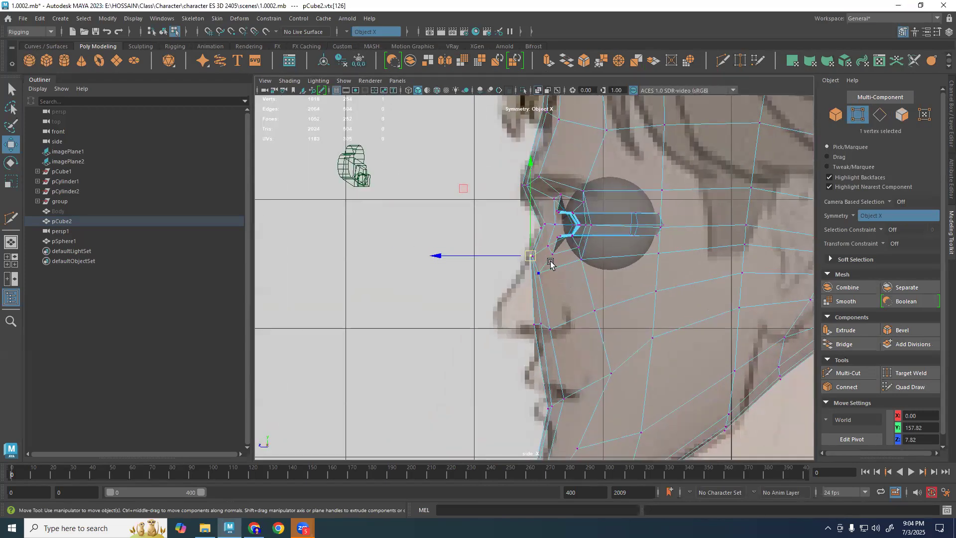
{"action": "middle_click_drag", "start_coordinate": [558, 262], "coordinate": [566, 302], "text": "alt"}
{"action": "mouse_move", "coordinate": [538, 279]}
{"action": "left_mouse_down"}
{"action": "mouse_move", "coordinate": [515, 287]}
{"action": "mouse_move", "coordinate": [524, 286]}
{"action": "left_mouse_up"}
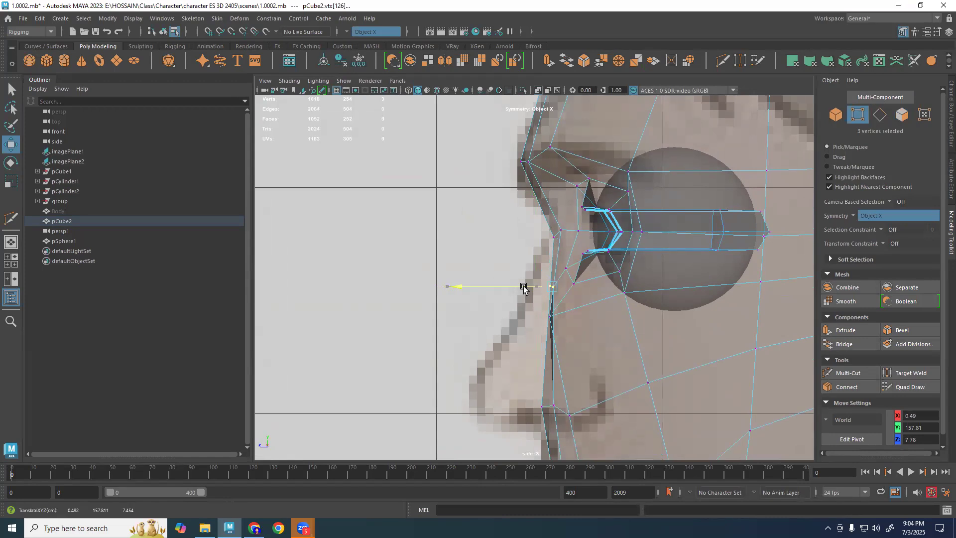
{"action": "left_click", "coordinate": [539, 319]}
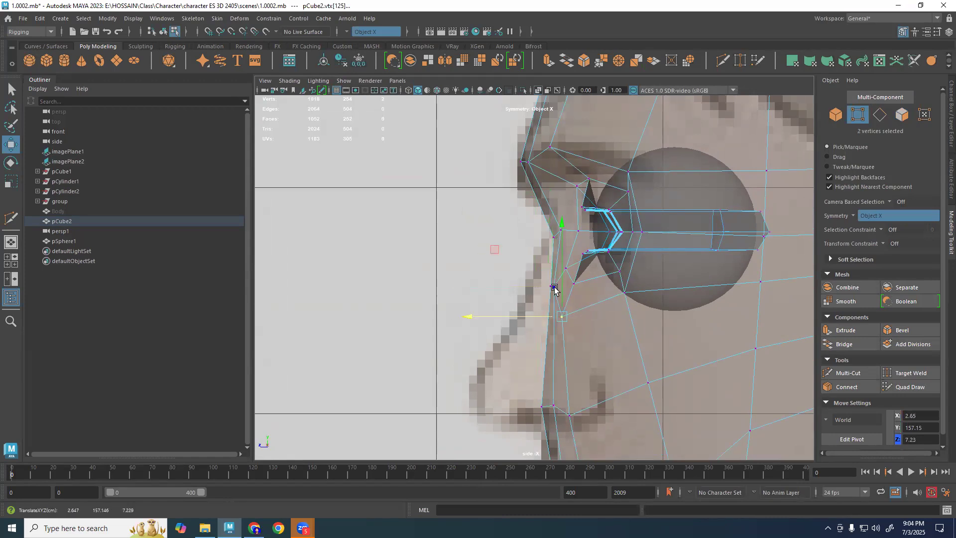
Try to extrude the two lower central nose faces forward to about Z 11.16 and inspect the shape on the smoothed head.
{"action": "right_click_drag", "start_coordinate": [554, 288], "coordinate": [551, 381]}
{"action": "key", "text": "space"}
{"action": "left_click_drag", "start_coordinate": [683, 233], "coordinate": [682, 204]}
{"action": "left_click_drag", "start_coordinate": [667, 292], "coordinate": [700, 294], "text": "alt"}
{"action": "left_click", "coordinate": [532, 283]}
{"action": "left_click_drag", "start_coordinate": [530, 286], "coordinate": [402, 269], "text": "alt"}
{"action": "key", "text": "3"}
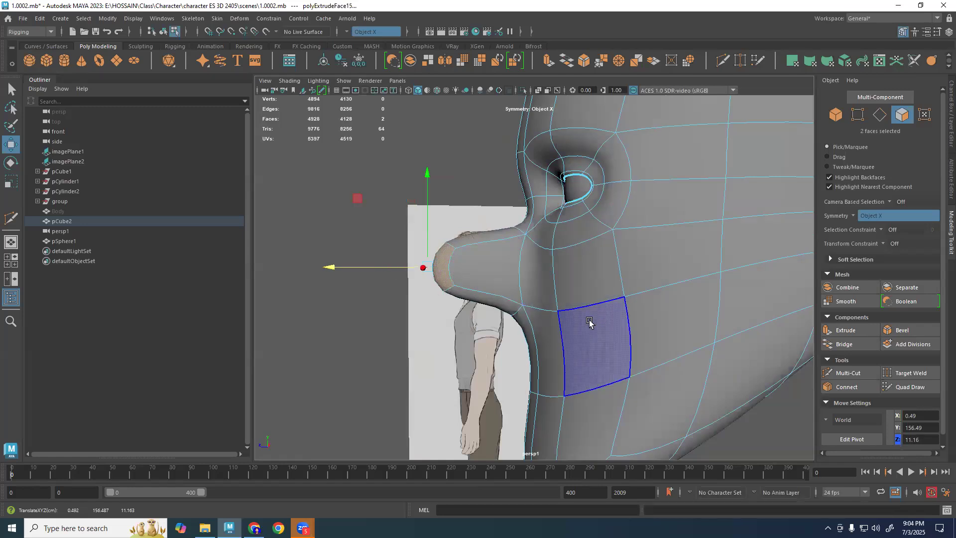
{"action": "left_click_drag", "start_coordinate": [542, 323], "coordinate": [747, 294], "text": "alt"}
Compare the extruded block's lower front vertices with the nose in the side reference, and undo the extrusion.
{"action": "key", "text": "space"}
{"action": "key", "text": "space"}
{"action": "scroll", "coordinate": [500, 325], "scroll_direction": "up", "scroll_amount": 2}
{"action": "key", "text": "1"}
{"action": "middle_click_drag", "start_coordinate": [535, 345], "coordinate": [613, 266], "text": "alt"}
{"action": "right_click_drag", "start_coordinate": [515, 324], "coordinate": [334, 354]}
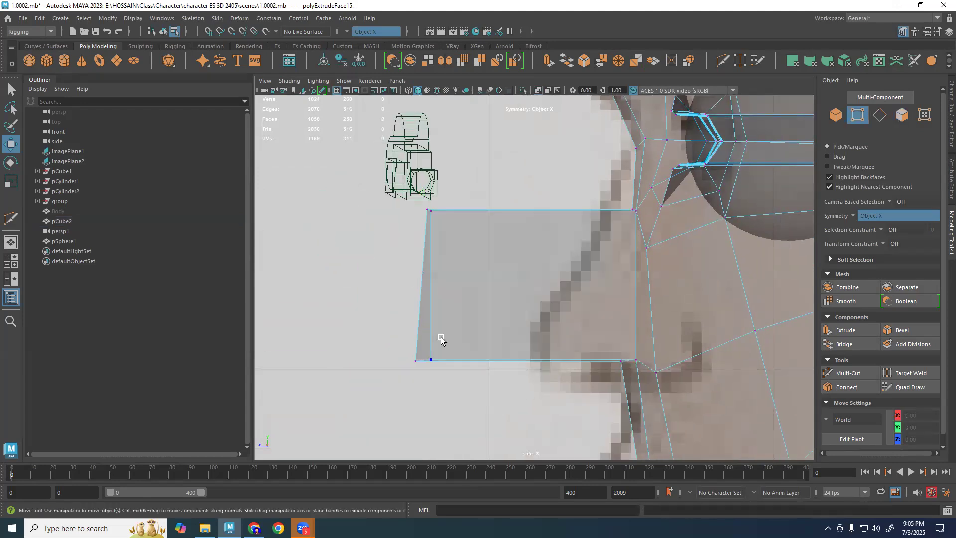
{"action": "middle_click_drag", "start_coordinate": [486, 324], "coordinate": [503, 287], "text": "alt"}
{"action": "left_click_drag", "start_coordinate": [487, 289], "coordinate": [398, 347]}
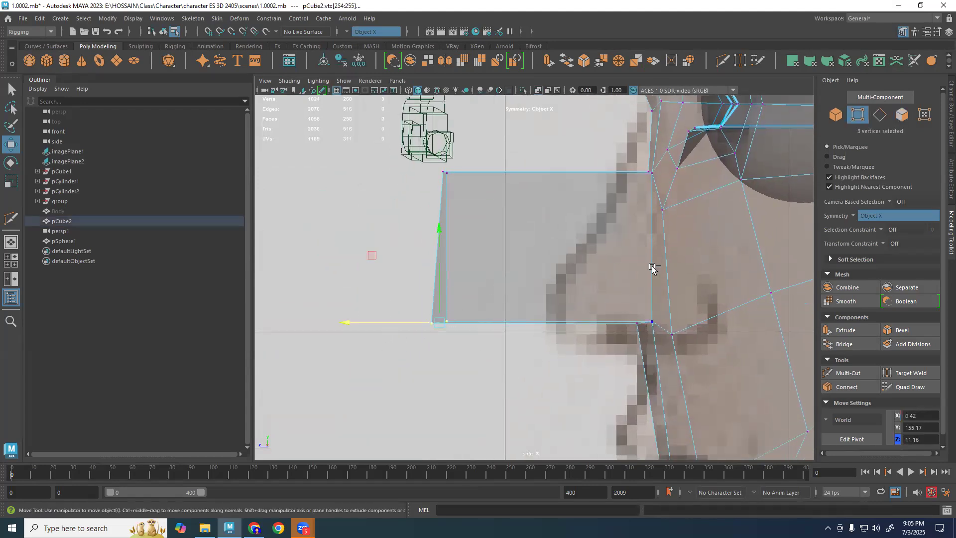
{"action": "key", "text": "ctrl+z"}
{"action": "key", "text": "ctrl+z"}
{"action": "key", "text": "ctrl+z"}
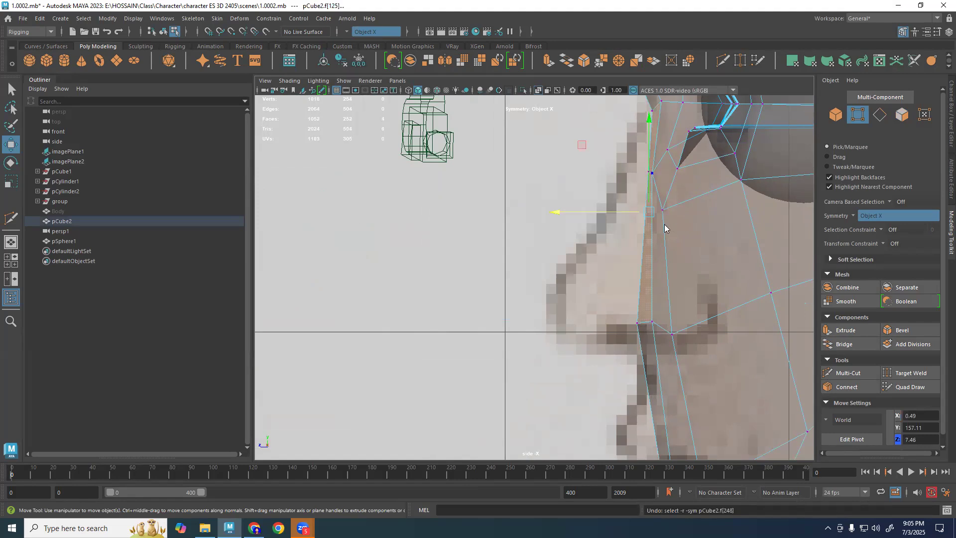
Narrow the central nose strip by moving its upper side vertices in to about X 0.6 and its lower side vertices inward.
{"action": "key", "text": "space"}
{"action": "key", "text": "space"}
{"action": "key", "text": "f"}
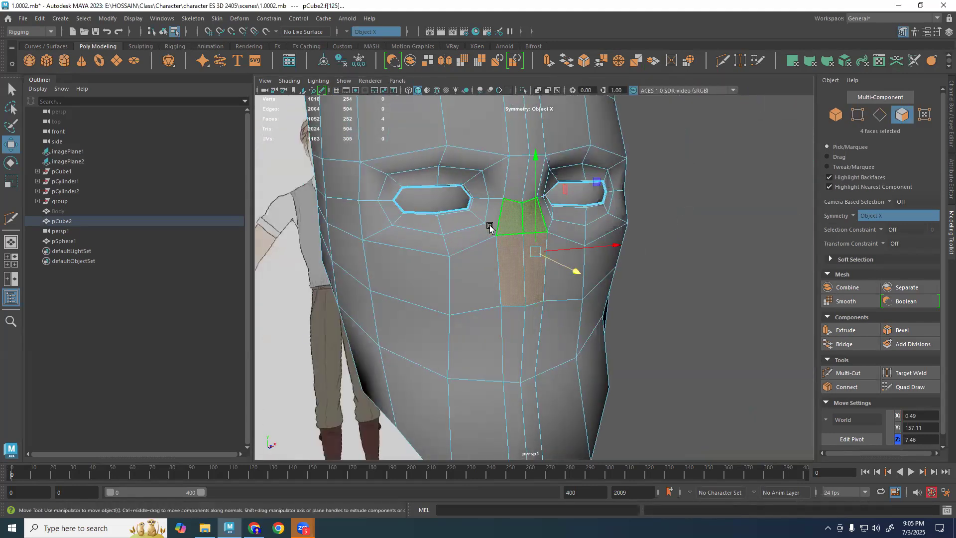
{"action": "right_click_drag", "start_coordinate": [585, 277], "coordinate": [528, 276]}
{"action": "scroll", "coordinate": [523, 275], "scroll_direction": "up", "scroll_amount": 4}
{"action": "left_click_drag", "start_coordinate": [523, 276], "coordinate": [486, 269], "text": "alt"}
{"action": "left_click", "coordinate": [560, 197]}
{"action": "left_click_drag", "start_coordinate": [589, 192], "coordinate": [576, 192]}
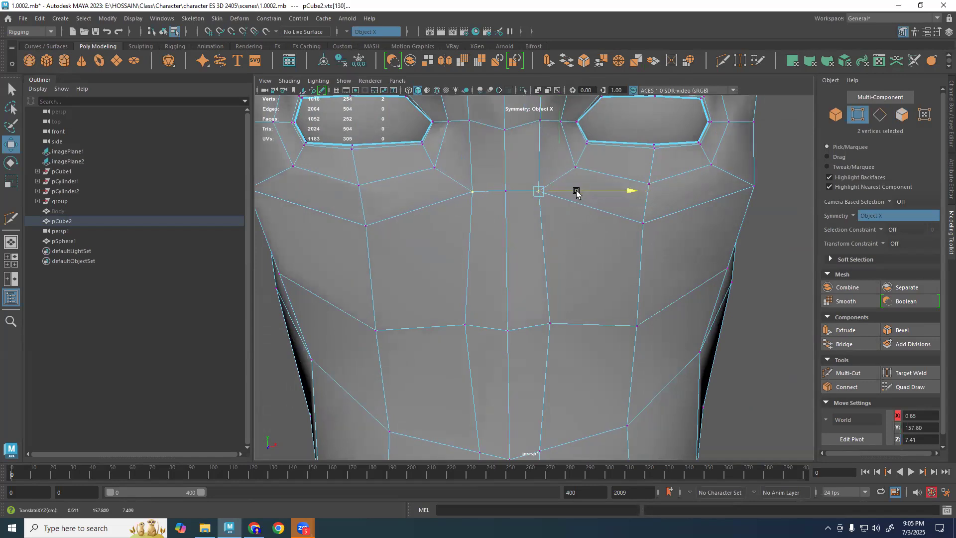
{"action": "left_click", "coordinate": [550, 323]}
{"action": "left_click_drag", "start_coordinate": [582, 324], "coordinate": [571, 324]}
Extrude the four central nose faces forward to about Z 9.46 against the side reference.
{"action": "key", "text": "F11"}
{"action": "key", "text": "space"}
{"action": "key", "text": "space"}
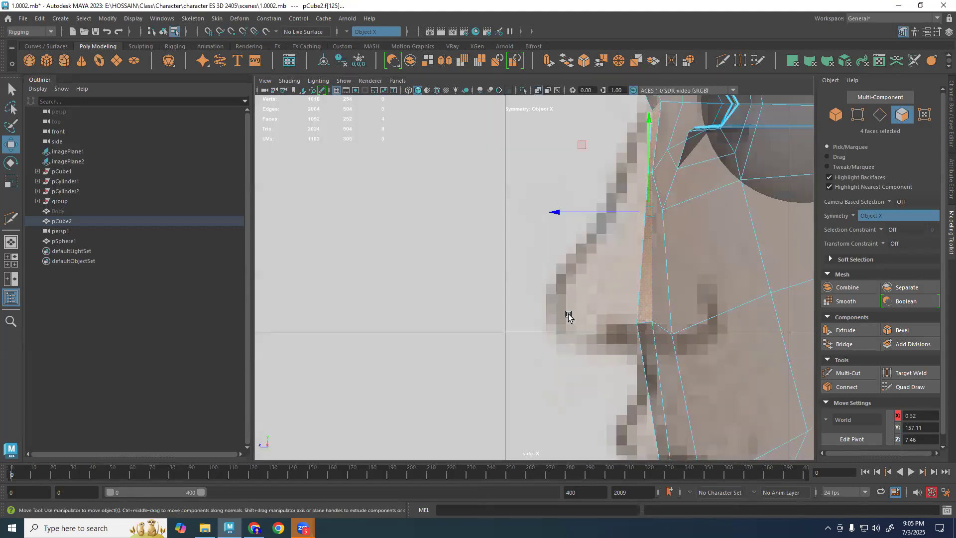
{"action": "left_click_drag", "start_coordinate": [621, 211], "coordinate": [510, 214], "text": "shift"}
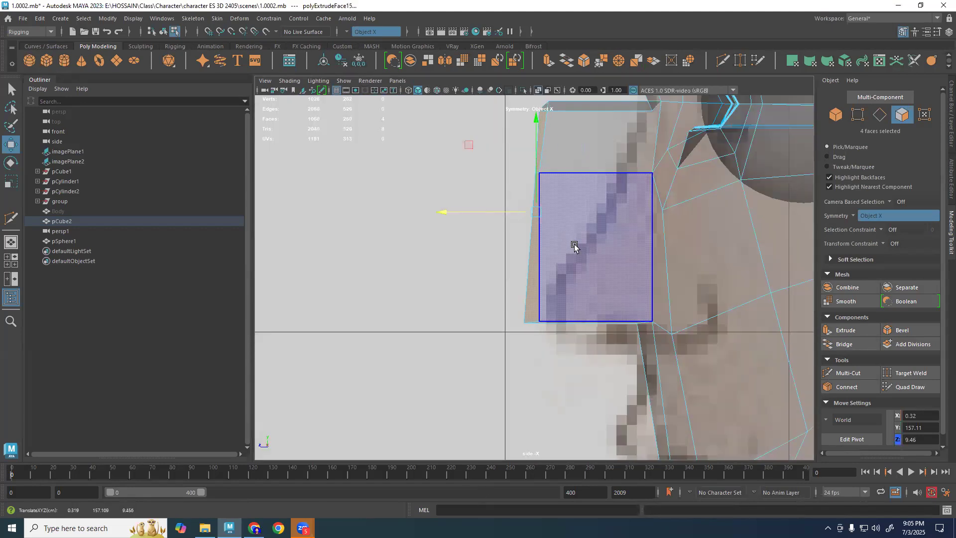
{"action": "middle_click_drag", "start_coordinate": [583, 254], "coordinate": [584, 276], "text": "alt"}
Move the extrusion's lower front vertices to the nose tip and its middle front vertices to about Y 156.55, Z 8.67.
{"action": "key", "text": "F9"}
{"action": "left_click_drag", "start_coordinate": [472, 354], "coordinate": [594, 299]}
{"action": "left_click_drag", "start_coordinate": [471, 279], "coordinate": [506, 300]}
{"action": "middle_click_drag", "start_coordinate": [598, 288], "coordinate": [600, 361], "text": "alt"}
{"action": "left_click_drag", "start_coordinate": [489, 308], "coordinate": [511, 242]}
{"action": "key", "text": "ctrl+z"}
{"action": "middle_click_drag", "start_coordinate": [477, 203], "coordinate": [520, 274]}
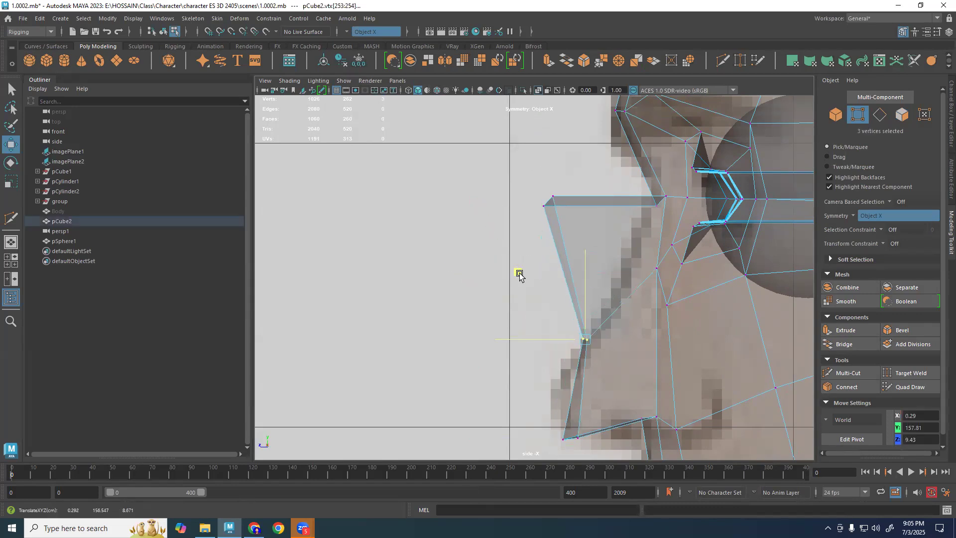
Move the extrusion's top front vertices onto the nose bridge at about Y 157.88, Z 7.79.
{"action": "middle_click_drag", "start_coordinate": [482, 238], "coordinate": [520, 177]}
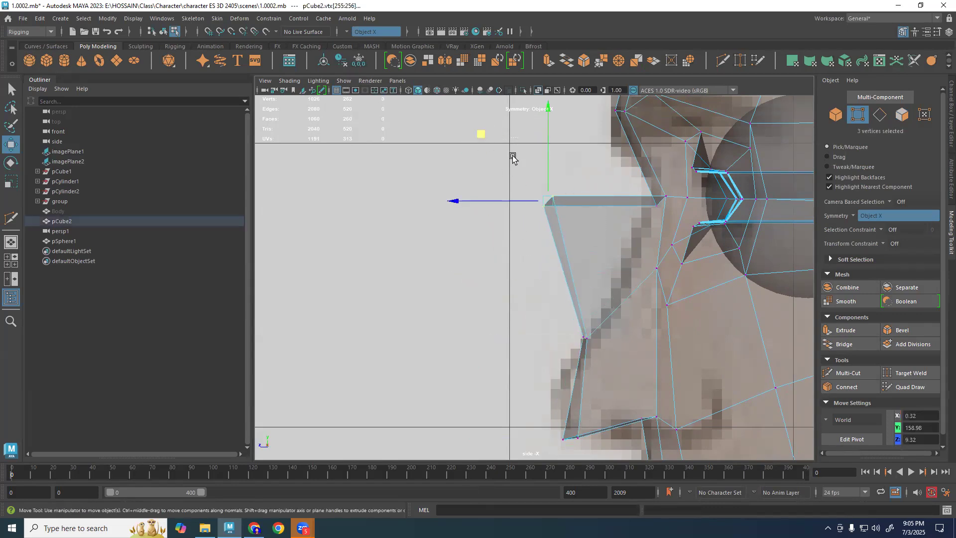
{"action": "middle_click_drag", "start_coordinate": [488, 135], "coordinate": [572, 203]}
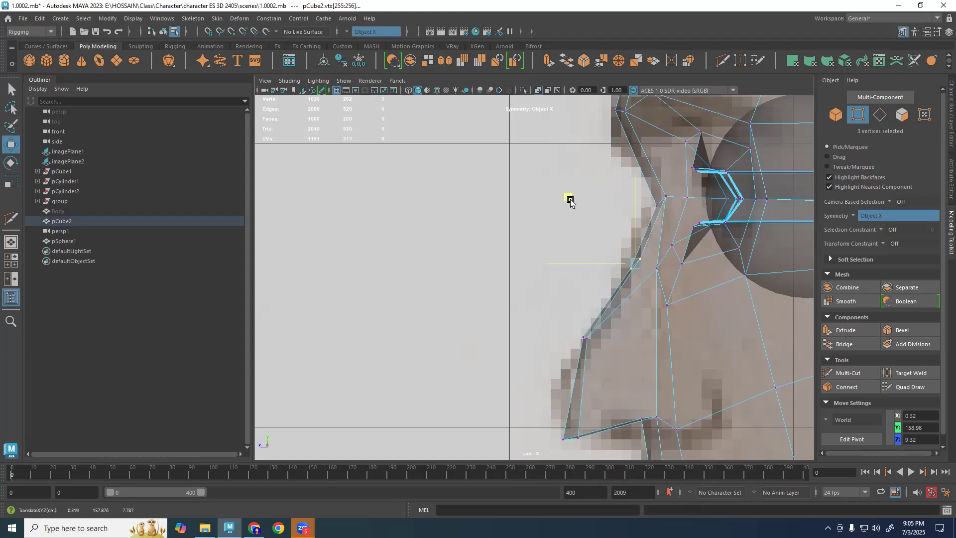
{"action": "scroll", "coordinate": [566, 224], "scroll_direction": "up", "scroll_amount": 1}
Lower the vertices at the side of the nose to about Y 157.29 and nudge the middle front vertices along the profile.
{"action": "left_click_drag", "start_coordinate": [688, 264], "coordinate": [667, 257]}
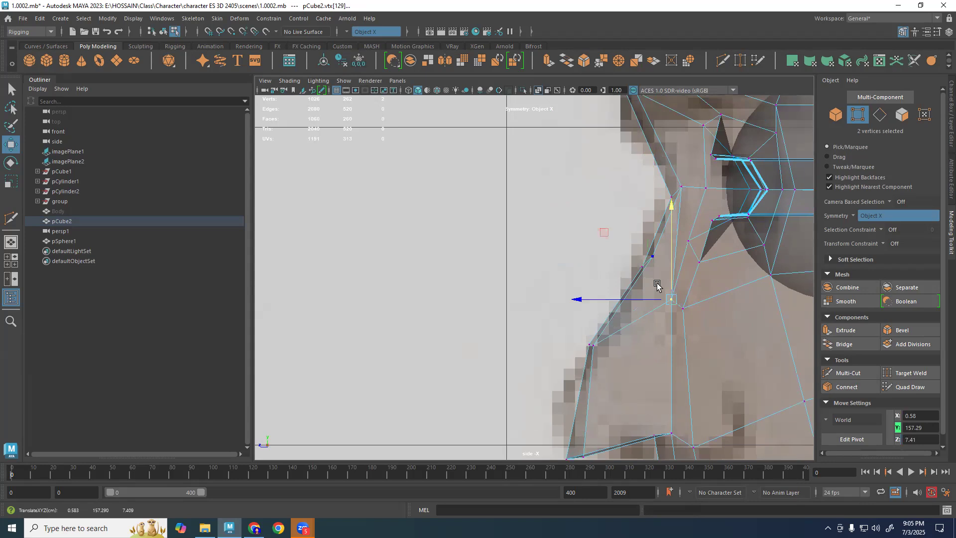
{"action": "left_click", "coordinate": [590, 343]}
{"action": "left_click_drag", "start_coordinate": [525, 279], "coordinate": [534, 269]}
With smoothing shown, move the nose-tip vertices to about Y 154.78, Z 9.48 and raise the middle front vertices slightly.
{"action": "key", "text": "3"}
{"action": "middle_click_drag", "start_coordinate": [628, 420], "coordinate": [634, 374], "text": "alt"}
{"action": "left_click_drag", "start_coordinate": [592, 416], "coordinate": [646, 350]}
{"action": "left_click_drag", "start_coordinate": [514, 346], "coordinate": [478, 348]}
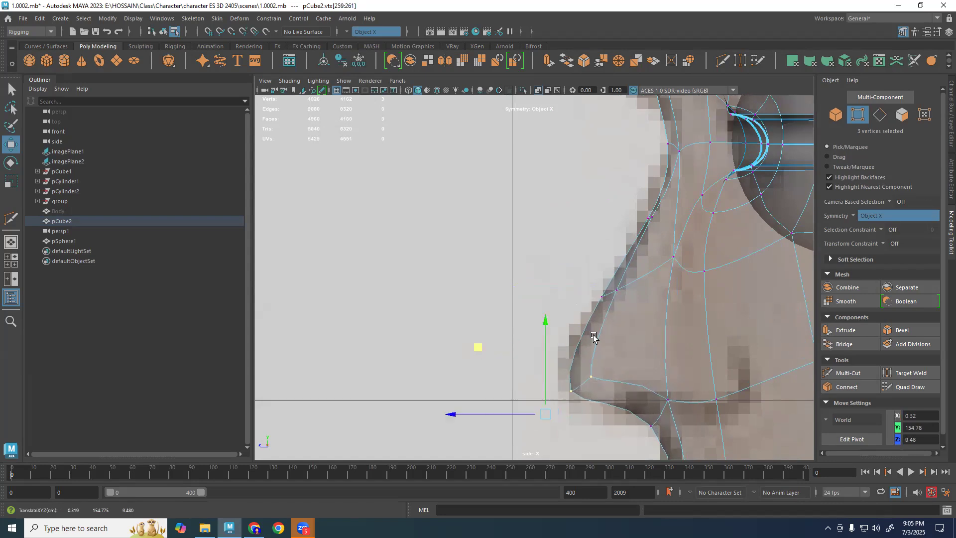
{"action": "left_click_drag", "start_coordinate": [582, 304], "coordinate": [650, 245]}
{"action": "left_click_drag", "start_coordinate": [537, 225], "coordinate": [541, 211]}
Lower the vertices at the side of the nose to about Y 156.49 and check the smoothed nose in perspective.
{"action": "left_click_drag", "start_coordinate": [693, 242], "coordinate": [666, 274]}
{"action": "key", "text": "space"}
{"action": "key", "text": "space"}
{"action": "scroll", "coordinate": [673, 284], "scroll_direction": "down", "scroll_amount": 4}
{"action": "scroll", "coordinate": [583, 320], "scroll_direction": "down", "scroll_amount": 4}
{"action": "left_click_drag", "start_coordinate": [583, 320], "coordinate": [561, 312], "text": "alt"}
{"action": "scroll", "coordinate": [534, 299], "scroll_direction": "up", "scroll_amount": 6}
{"action": "key", "text": "3"}
Refine the nose-bridge vertices against the profile line in the side reference.
{"action": "key", "text": "space"}
{"action": "key", "text": "space"}
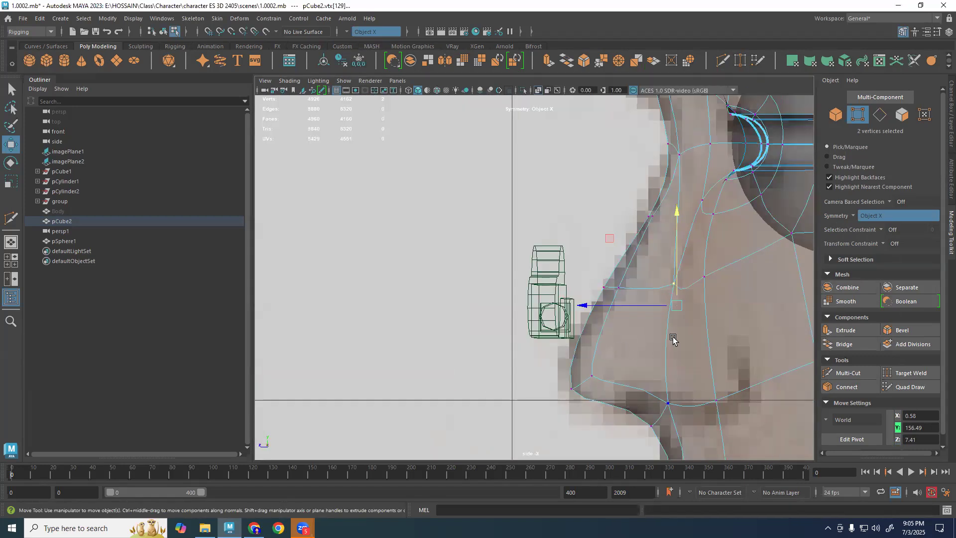
{"action": "middle_click_drag", "start_coordinate": [666, 241], "coordinate": [652, 293], "text": "alt"}
{"action": "left_click_drag", "start_coordinate": [676, 185], "coordinate": [648, 199]}
{"action": "left_click", "coordinate": [639, 265]}
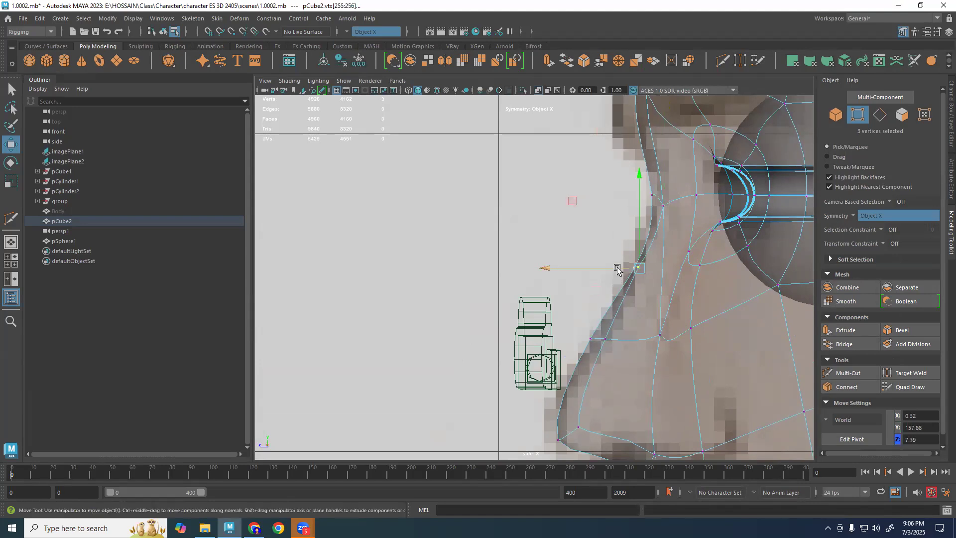
Extrude the six faces covering the lower part of the nose with an offset of 1.048.
{"action": "key", "text": "space"}
{"action": "key", "text": "space"}
{"action": "left_click_drag", "start_coordinate": [636, 260], "coordinate": [553, 309], "text": "alt"}
{"action": "key", "text": "1"}
{"action": "right_click_drag", "start_coordinate": [550, 285], "coordinate": [558, 255]}
{"action": "left_click_drag", "start_coordinate": [540, 331], "coordinate": [652, 341], "text": "alt"}
{"action": "left_click", "coordinate": [546, 273], "text": "shift"}
{"action": "left_click", "coordinate": [519, 277], "text": "shift"}
{"action": "left_click", "coordinate": [519, 277], "text": "shift"}
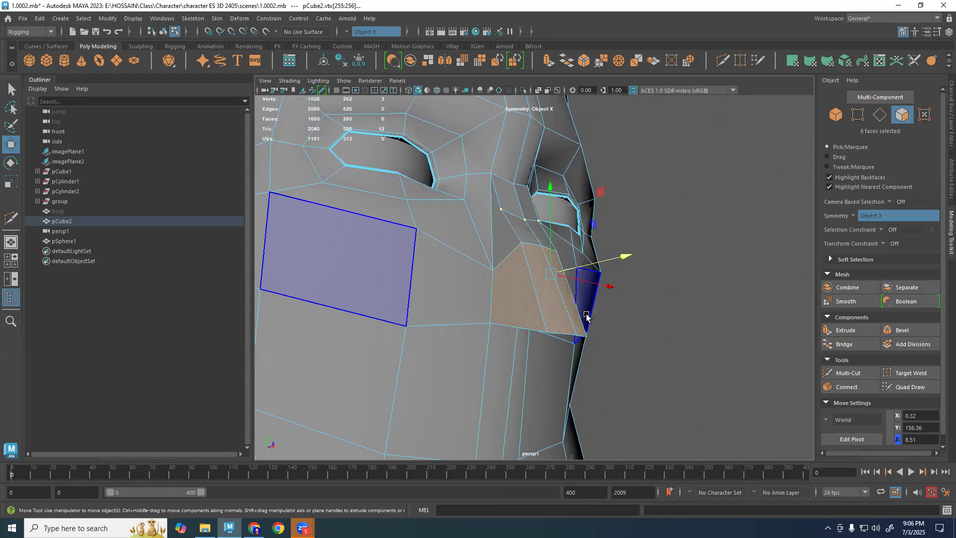
{"action": "left_click", "coordinate": [563, 314]}
{"action": "left_click", "coordinate": [529, 313], "text": "shift"}
{"action": "left_click_drag", "start_coordinate": [539, 346], "coordinate": [548, 320], "text": "alt"}
{"action": "left_click", "coordinate": [532, 294], "text": "shift"}
{"action": "key", "text": "ctrl+e"}
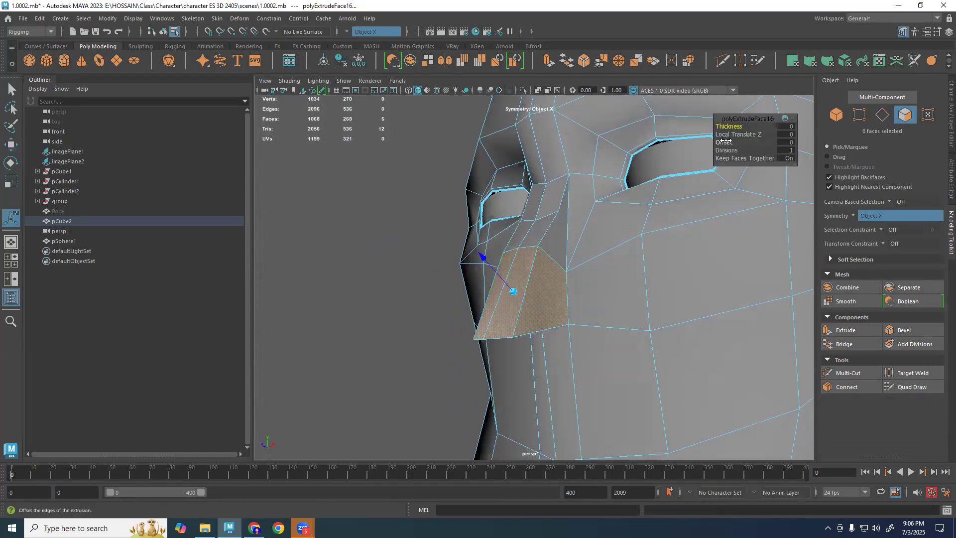
{"action": "left_click_drag", "start_coordinate": [727, 142], "coordinate": [731, 143]}
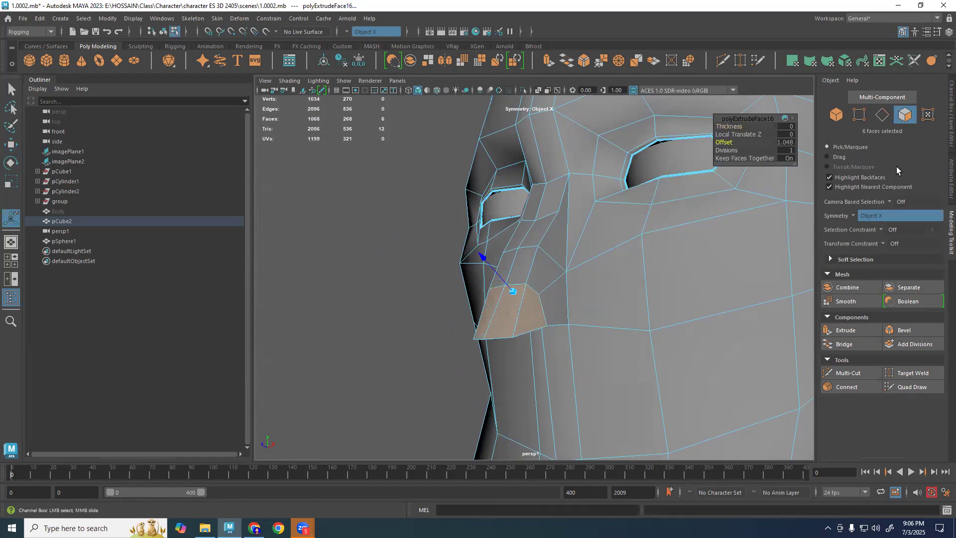
Reposition the inset's upper vertices and the nose-tip vertices on the smoothed mesh to follow the side reference profile.
{"action": "key", "text": "3"}
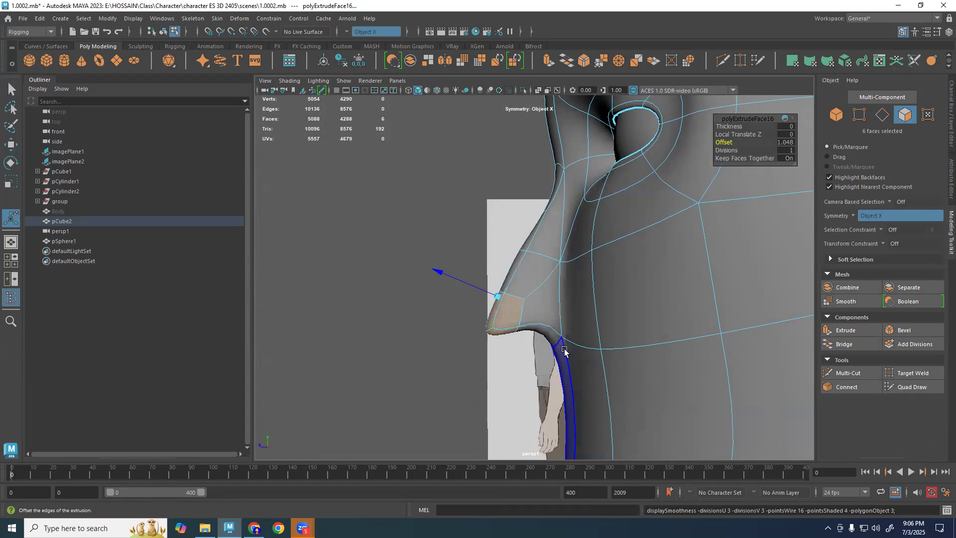
{"action": "key", "text": "space"}
{"action": "key", "text": "space"}
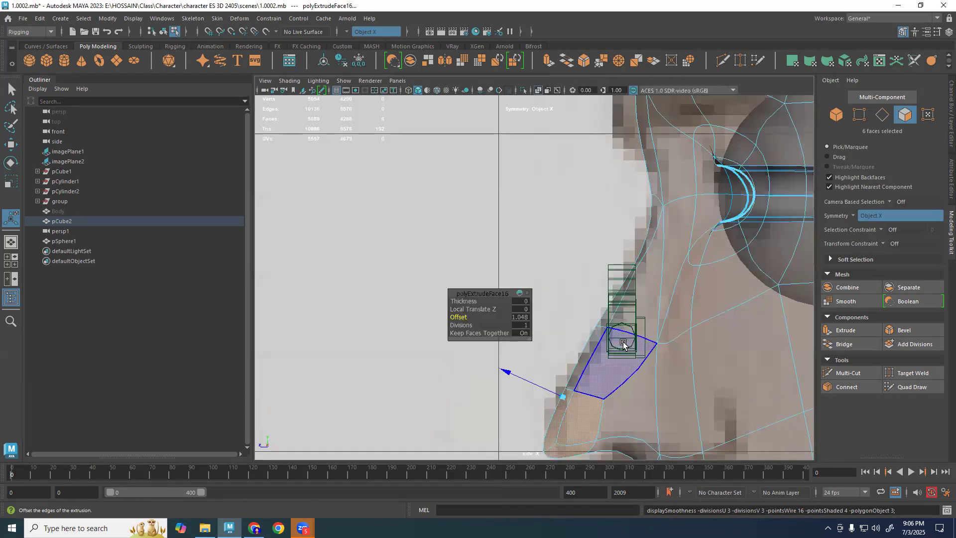
{"action": "right_click_drag", "start_coordinate": [660, 403], "coordinate": [627, 407]}
{"action": "middle_click_drag", "start_coordinate": [547, 404], "coordinate": [546, 333], "text": "alt"}
{"action": "left_click_drag", "start_coordinate": [546, 333], "coordinate": [580, 311]}
{"action": "key", "text": "w"}
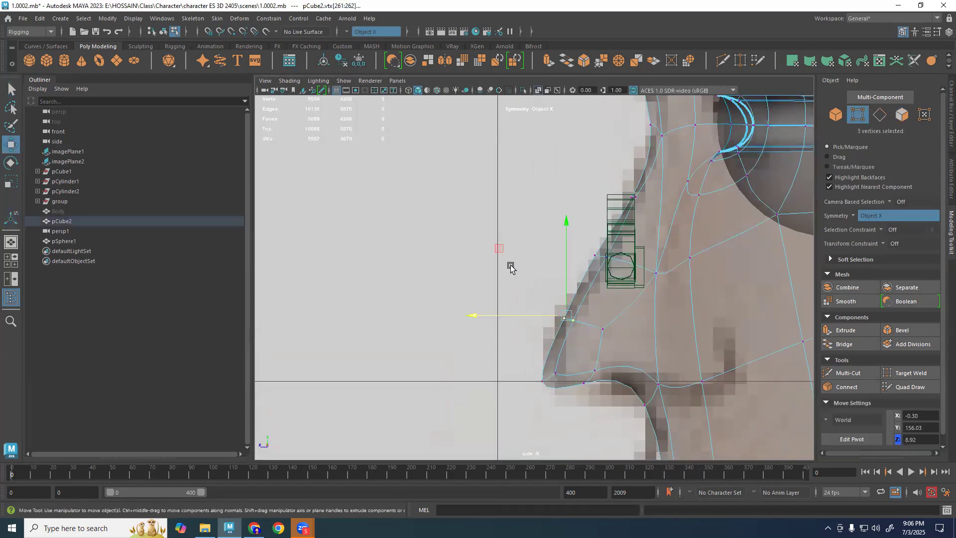
{"action": "left_click_drag", "start_coordinate": [501, 247], "coordinate": [518, 221]}
{"action": "left_click_drag", "start_coordinate": [498, 394], "coordinate": [573, 327]}
{"action": "left_click_drag", "start_coordinate": [464, 328], "coordinate": [467, 278]}
Round the nose tip and underside to the side reference, moving the inset's side vertices to about Y 155.72, Z 8.20.
{"action": "left_click_drag", "start_coordinate": [550, 397], "coordinate": [594, 351]}
{"action": "left_click_drag", "start_coordinate": [520, 318], "coordinate": [603, 279]}
{"action": "left_click_drag", "start_coordinate": [517, 220], "coordinate": [514, 216]}
{"action": "left_click_drag", "start_coordinate": [541, 369], "coordinate": [568, 327]}
{"action": "left_click_drag", "start_coordinate": [466, 279], "coordinate": [474, 301]}
{"action": "left_click", "coordinate": [584, 333]}
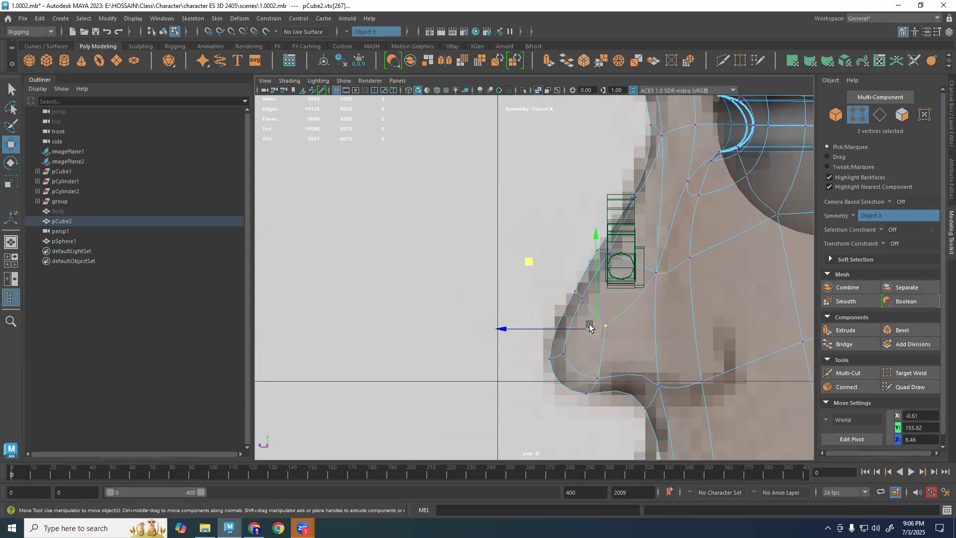
{"action": "left_click_drag", "start_coordinate": [527, 263], "coordinate": [541, 273]}
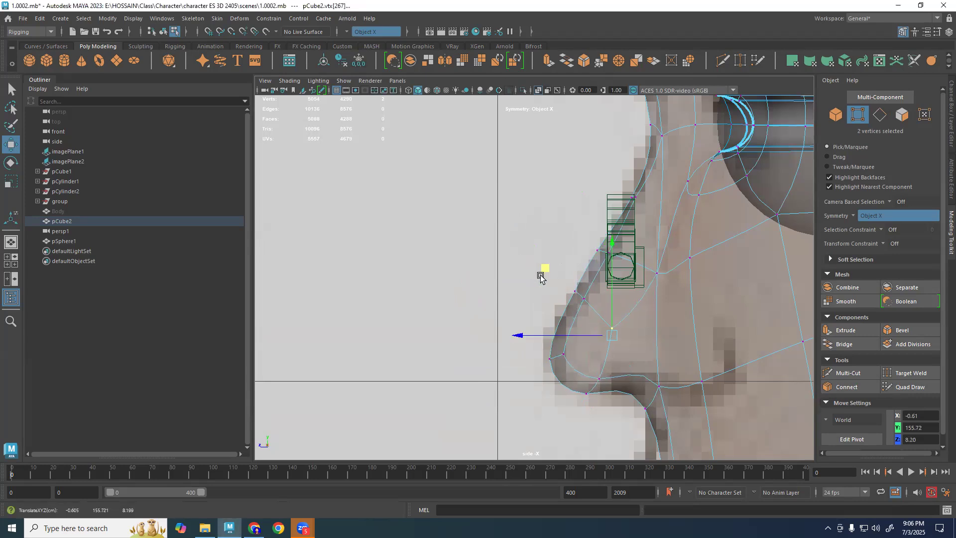
{"action": "scroll", "coordinate": [540, 273], "scroll_direction": "up", "scroll_amount": 2}
Hide the persp1 camera that overlaps the nose in the side view.
{"action": "left_click", "coordinate": [569, 234]}
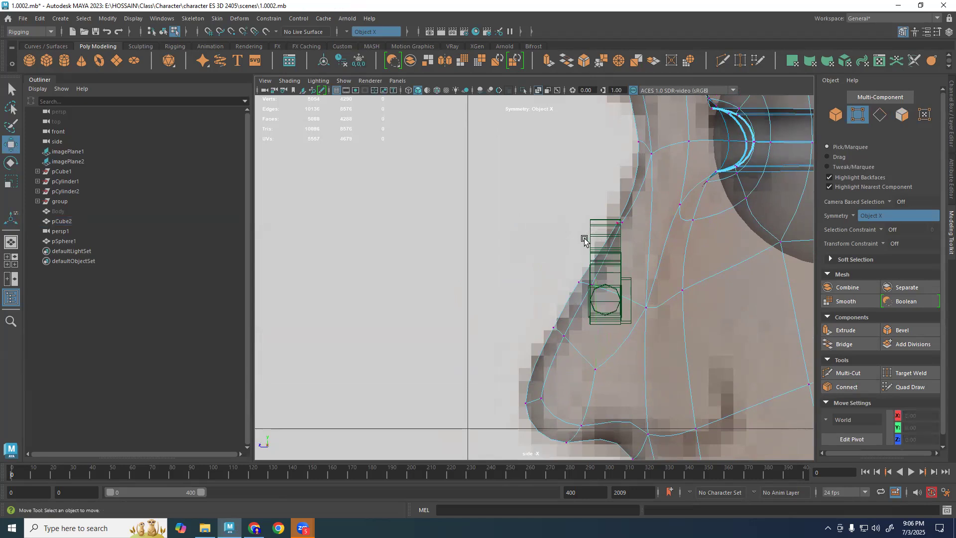
{"action": "left_click", "coordinate": [110, 231]}
{"action": "key", "text": "h"}
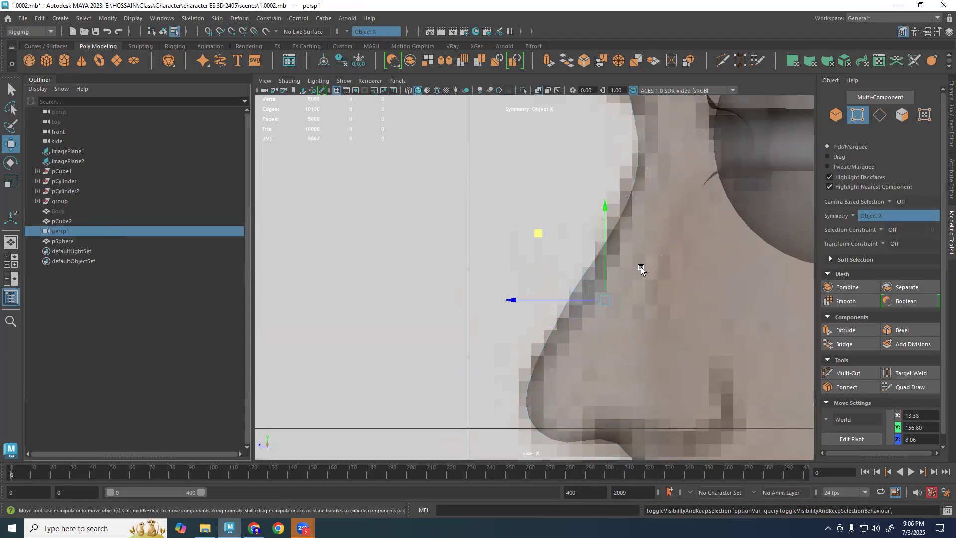
Fine-tune the centre and bridge vertices to the side profile, placing the side bridge vertices at about Z 7.73.
{"action": "left_click_drag", "start_coordinate": [626, 273], "coordinate": [547, 290]}
{"action": "left_click", "coordinate": [654, 154]}
{"action": "left_click_drag", "start_coordinate": [609, 145], "coordinate": [614, 150]}
{"action": "left_click", "coordinate": [603, 228]}
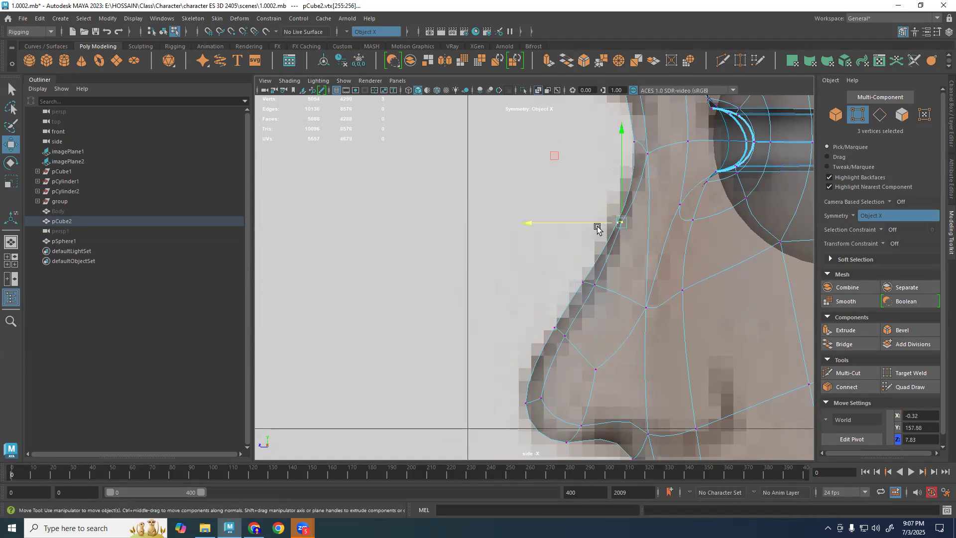
{"action": "left_click_drag", "start_coordinate": [600, 224], "coordinate": [606, 218]}
{"action": "left_click", "coordinate": [629, 228]}
Leave component mode and examine the smoothed nose on the head from several angles in perspective.
{"action": "key", "text": "space"}
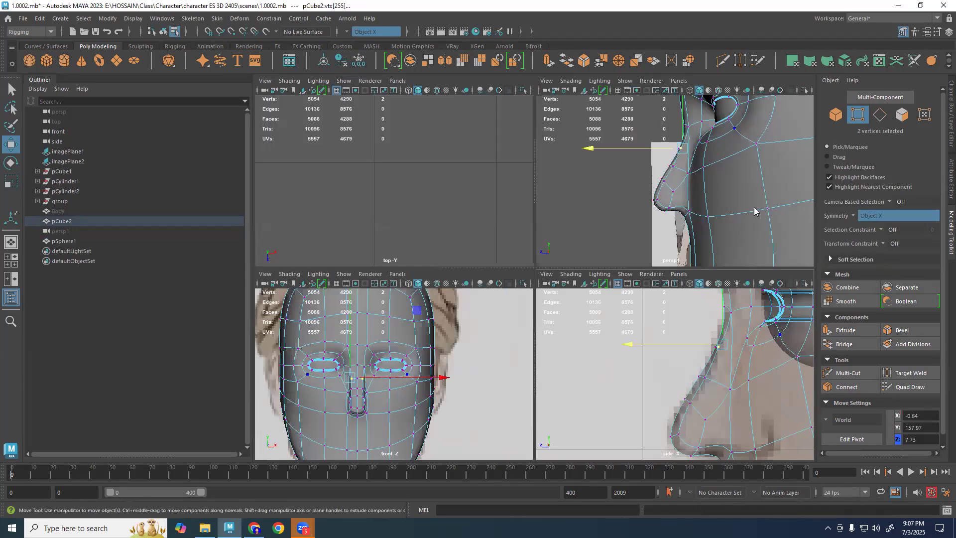
{"action": "key", "text": "space"}
{"action": "key", "text": "F8"}
{"action": "scroll", "coordinate": [704, 261], "scroll_direction": "down", "scroll_amount": 5}
{"action": "left_click", "coordinate": [402, 311]}
{"action": "left_click_drag", "start_coordinate": [448, 362], "coordinate": [555, 375], "text": "alt"}
{"action": "scroll", "coordinate": [570, 327], "scroll_direction": "up", "scroll_amount": 4}
{"action": "left_click", "coordinate": [584, 349]}
{"action": "left_click_drag", "start_coordinate": [581, 320], "coordinate": [514, 311], "text": "alt"}
Extrude the two side faces of the nose tip outward to about X 1.67 over the X-rayed front reference, and preview the smoothed nostrils.
{"action": "key", "text": "1"}
{"action": "right_click_drag", "start_coordinate": [564, 286], "coordinate": [559, 308]}
{"action": "left_click", "coordinate": [558, 309]}
{"action": "left_click_drag", "start_coordinate": [559, 309], "coordinate": [608, 324], "text": "alt"}
{"action": "key", "text": "space"}
{"action": "key", "text": "space"}
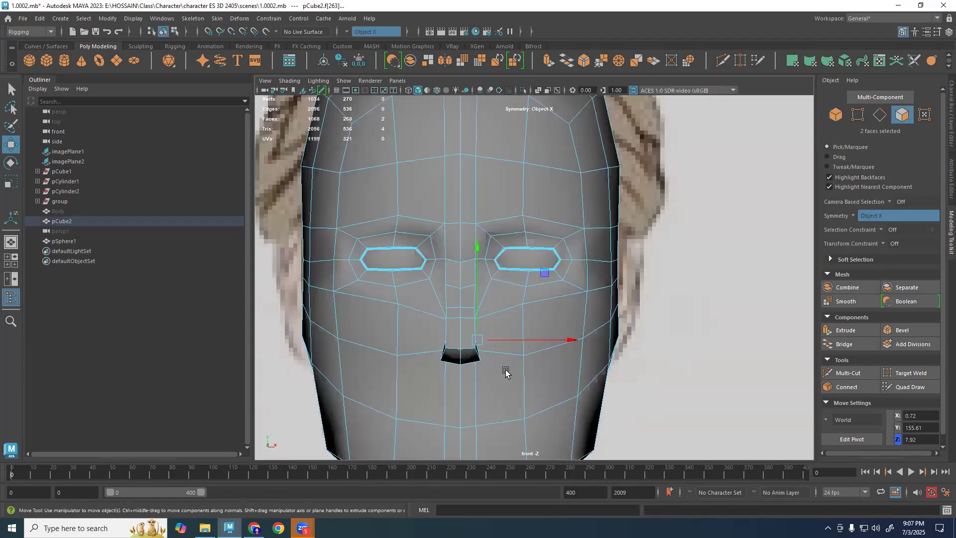
{"action": "left_click", "coordinate": [538, 91]}
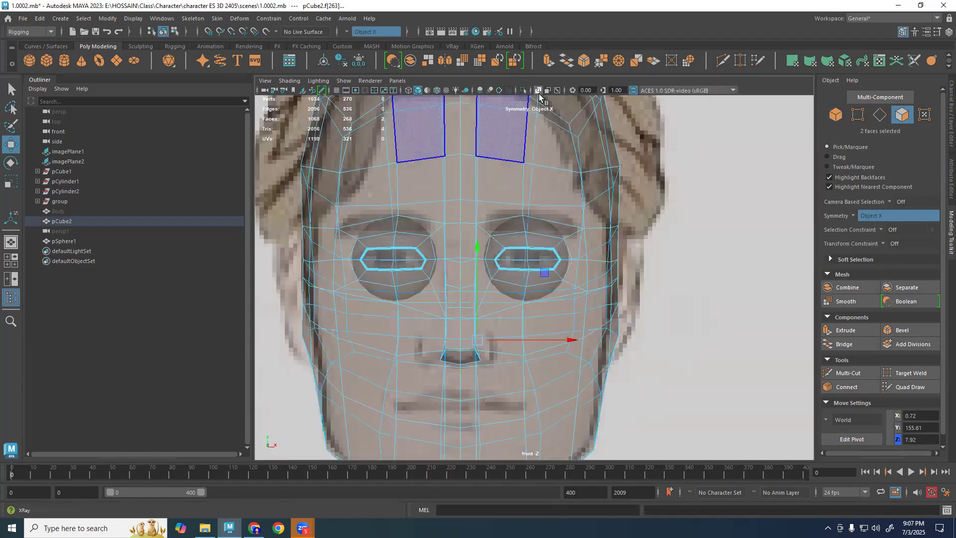
{"action": "scroll", "coordinate": [551, 373], "scroll_direction": "up", "scroll_amount": 4}
{"action": "scroll", "coordinate": [578, 300], "scroll_direction": "up", "scroll_amount": 3}
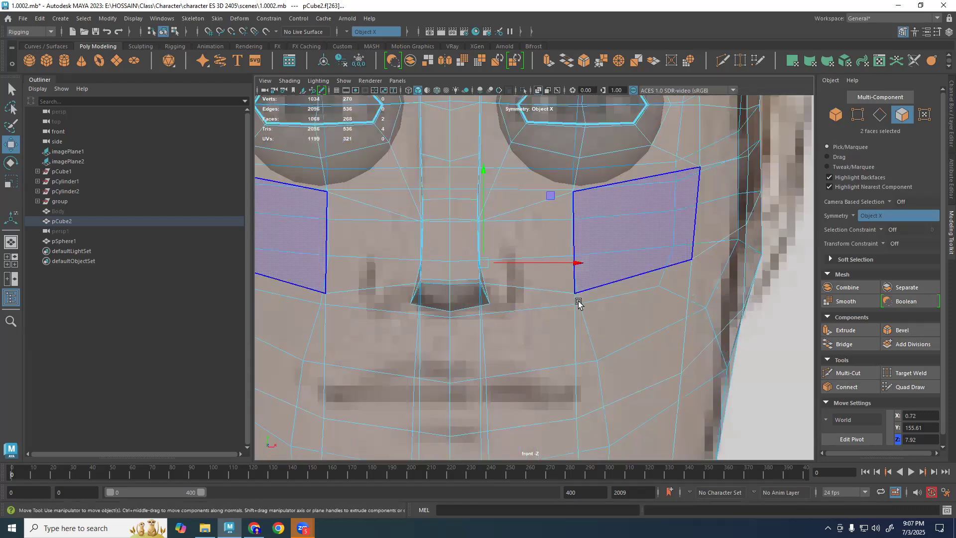
{"action": "scroll", "coordinate": [571, 297], "scroll_direction": "up", "scroll_amount": 3}
{"action": "middle_click_drag", "start_coordinate": [574, 301], "coordinate": [610, 314], "text": "alt"}
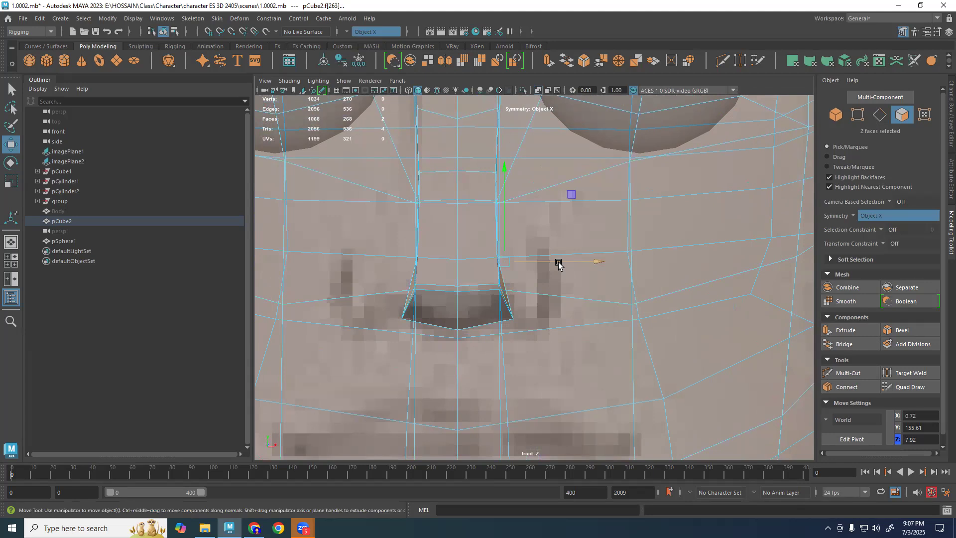
{"action": "left_click_drag", "start_coordinate": [575, 263], "coordinate": [664, 278], "text": "shift"}
{"action": "key", "text": "3"}
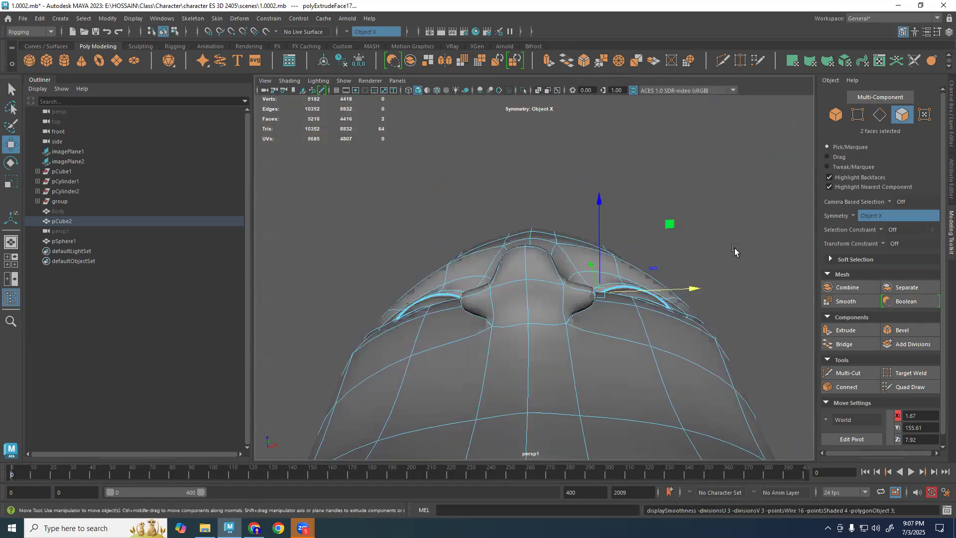
Examine the nose tip and nostril wings from below and the side, with and without smoothing.
{"action": "left_click_drag", "start_coordinate": [689, 320], "coordinate": [636, 354], "text": "alt"}
{"action": "scroll", "coordinate": [566, 331], "scroll_direction": "up", "scroll_amount": 5}
{"action": "left_click_drag", "start_coordinate": [584, 331], "coordinate": [588, 343], "text": "alt"}
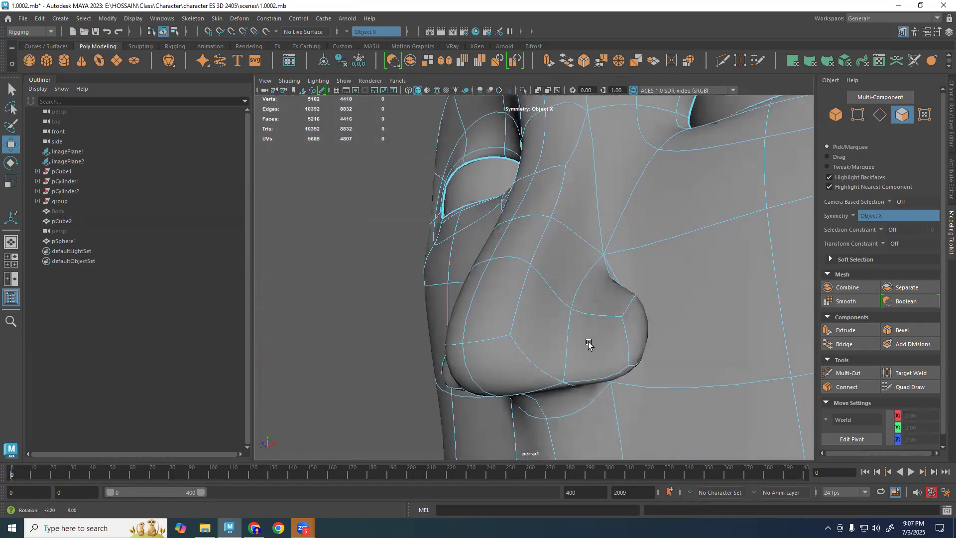
{"action": "left_click", "coordinate": [644, 330]}
{"action": "key", "text": "1"}
{"action": "left_click_drag", "start_coordinate": [626, 316], "coordinate": [589, 289], "text": "alt"}
{"action": "key", "text": "F9"}
{"action": "left_click", "coordinate": [557, 238]}
{"action": "left_click_drag", "start_coordinate": [673, 290], "coordinate": [623, 338], "text": "alt"}
{"action": "key", "text": "F11"}
{"action": "left_click", "coordinate": [598, 311]}
Slide the nostril wing's upper rear vertex down and its lower front vertex along their edges, and preview the smoothed nose.
{"action": "key", "text": "F9"}
{"action": "left_click", "coordinate": [613, 269]}
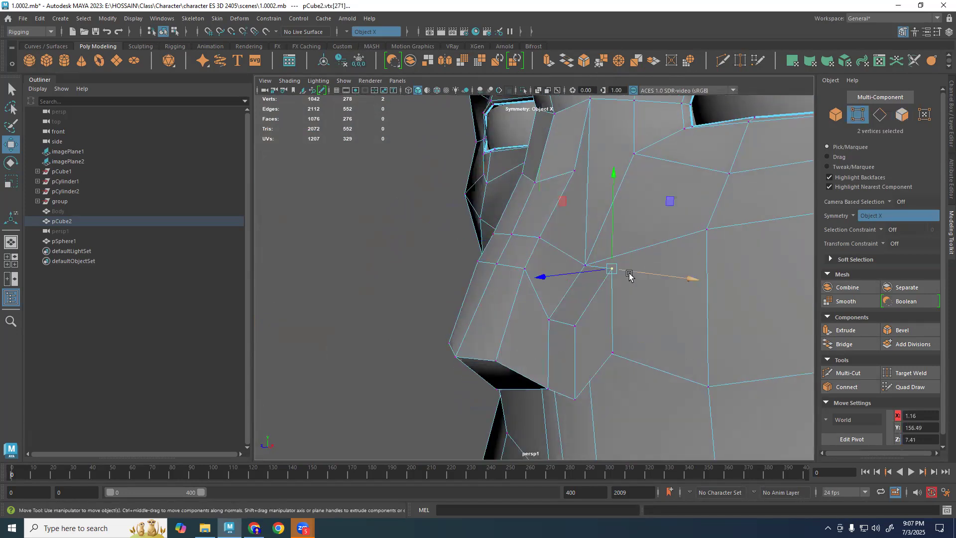
{"action": "left_click_drag", "start_coordinate": [630, 274], "coordinate": [587, 270], "text": "alt"}
{"action": "left_click_drag", "start_coordinate": [598, 232], "coordinate": [583, 309], "text": "ctrl+shift"}
{"action": "left_click", "coordinate": [530, 391]}
{"action": "left_click_drag", "start_coordinate": [530, 381], "coordinate": [598, 320], "text": "ctrl+shift"}
{"action": "key", "text": "3"}
{"action": "key", "text": "F8"}
{"action": "key", "text": "F8"}
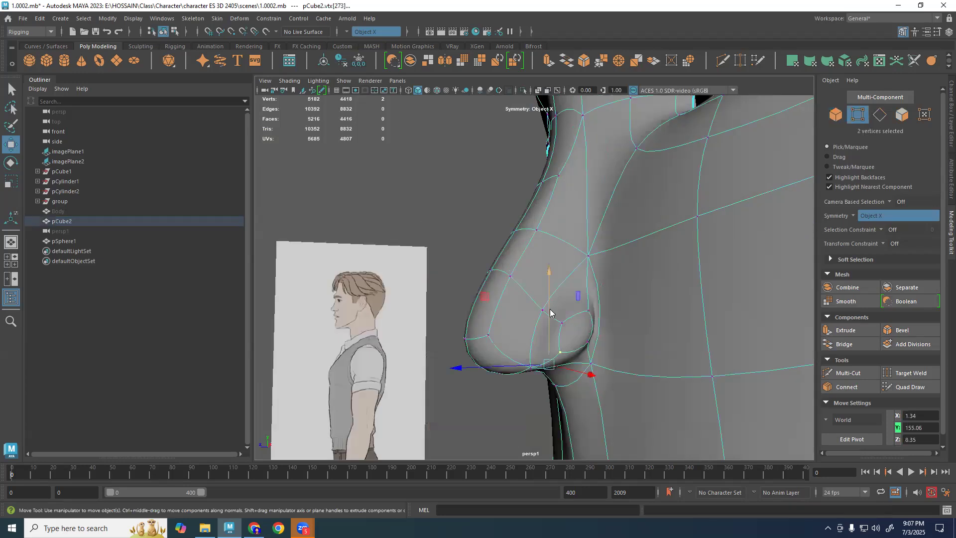
{"action": "key", "text": "F8"}
{"action": "left_click", "coordinate": [452, 237]}
{"action": "left_click_drag", "start_coordinate": [486, 323], "coordinate": [538, 342], "text": "alt"}
Slide the upper and lower vertices of the seam between nose tip and nostril wing along their edges, and preview the smoothed shape.
{"action": "left_click", "coordinate": [568, 329]}
{"action": "scroll", "coordinate": [580, 361], "scroll_direction": "up", "scroll_amount": 3}
{"action": "key", "text": "1"}
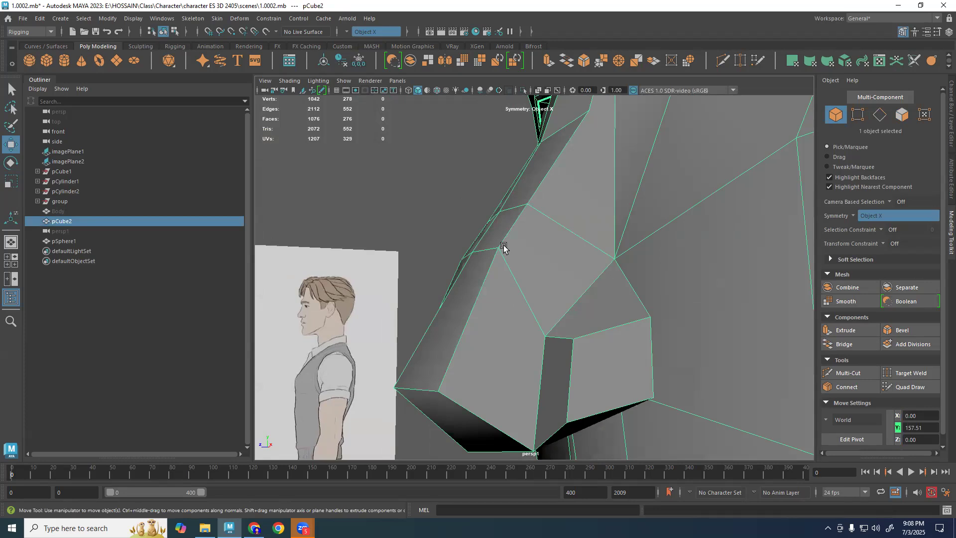
{"action": "key", "text": "F8"}
{"action": "left_click", "coordinate": [543, 339]}
{"action": "left_click_drag", "start_coordinate": [546, 339], "coordinate": [524, 299], "text": "ctrl+shift"}
{"action": "left_click_drag", "start_coordinate": [520, 369], "coordinate": [525, 352], "text": "alt"}
{"action": "left_click", "coordinate": [538, 410]}
{"action": "left_click_drag", "start_coordinate": [539, 409], "coordinate": [568, 375], "text": "ctrl+shift"}
{"action": "key", "text": "3"}
{"action": "key", "text": "F8"}
{"action": "left_click", "coordinate": [454, 344]}
{"action": "left_click_drag", "start_coordinate": [552, 234], "coordinate": [544, 247], "text": "alt"}
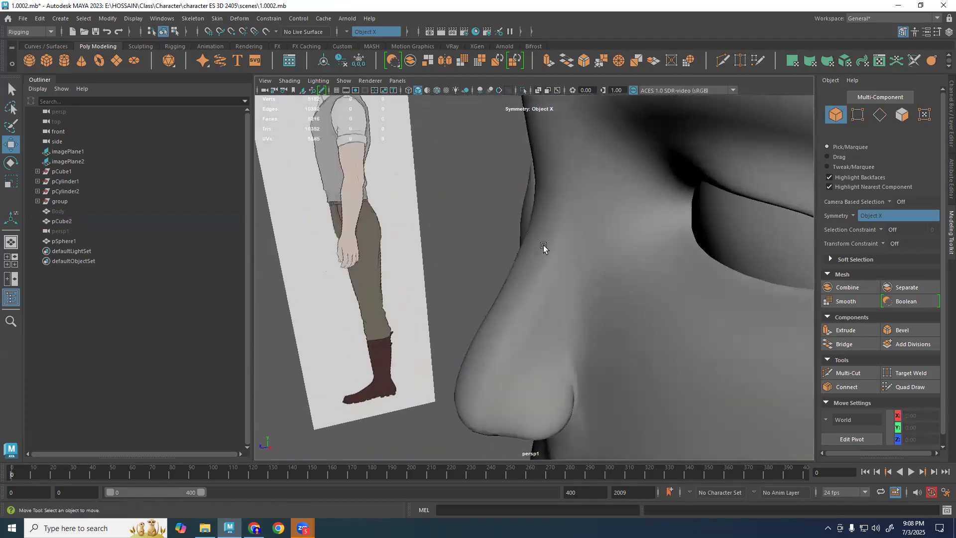
Lower the side vertices along the nose bridge on the unsmoothed mesh, placing the one above the tip at about Y 156.33, Z 8.55.
{"action": "left_click", "coordinate": [530, 309]}
{"action": "key", "text": "1"}
{"action": "left_click_drag", "start_coordinate": [540, 310], "coordinate": [504, 296], "text": "alt"}
{"action": "right_click_drag", "start_coordinate": [541, 309], "coordinate": [510, 318]}
{"action": "left_click", "coordinate": [484, 348]}
{"action": "left_click_drag", "start_coordinate": [484, 348], "coordinate": [511, 360]}
{"action": "left_click", "coordinate": [453, 394]}
{"action": "left_click_drag", "start_coordinate": [452, 393], "coordinate": [466, 415]}
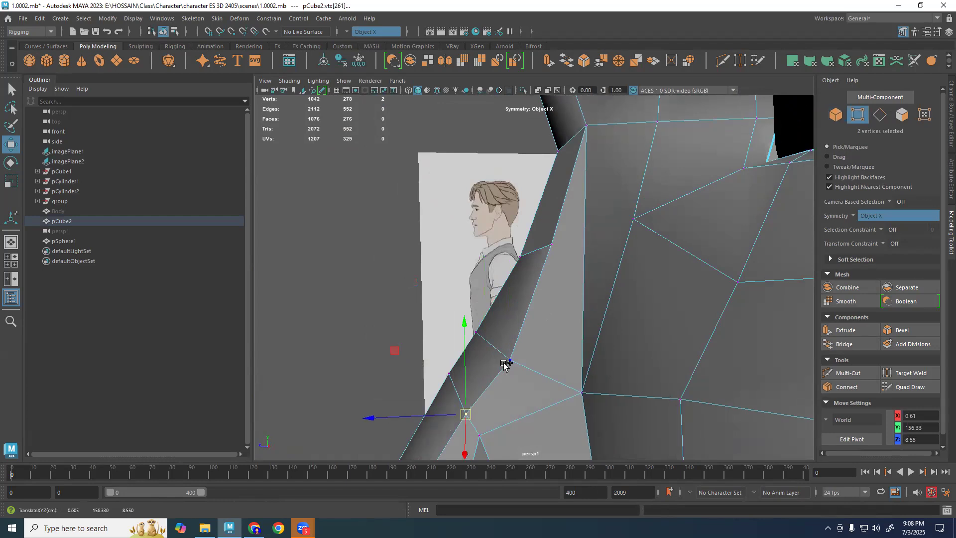
{"action": "left_click", "coordinate": [552, 245]}
{"action": "left_click_drag", "start_coordinate": [552, 245], "coordinate": [552, 258]}
Narrow the nose bridge from the front by moving its side vertices slightly inward along X.
{"action": "scroll", "coordinate": [522, 318], "scroll_direction": "down", "scroll_amount": 3}
{"action": "middle_click_drag", "start_coordinate": [522, 319], "coordinate": [555, 257], "text": "alt"}
{"action": "left_click", "coordinate": [482, 352]}
{"action": "left_click_drag", "start_coordinate": [482, 352], "coordinate": [574, 288], "text": "alt"}
{"action": "left_click_drag", "start_coordinate": [558, 246], "coordinate": [628, 309]}
{"action": "left_click", "coordinate": [564, 264]}
{"action": "left_click_drag", "start_coordinate": [622, 271], "coordinate": [613, 271]}
{"action": "left_click", "coordinate": [561, 227]}
{"action": "left_click_drag", "start_coordinate": [599, 226], "coordinate": [595, 226]}
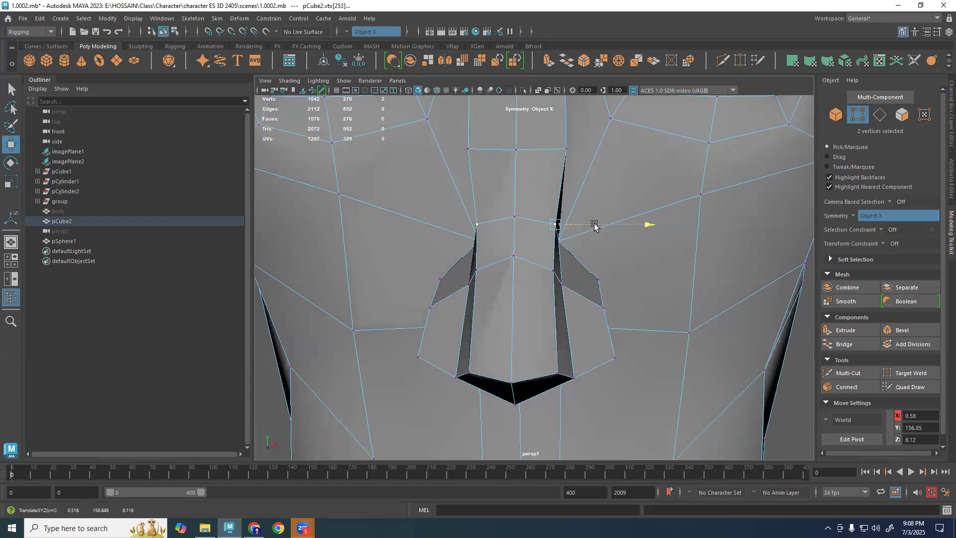
{"action": "left_click", "coordinate": [567, 151]}
{"action": "left_click_drag", "start_coordinate": [598, 153], "coordinate": [589, 149]}
Leave component mode and examine the smoothed, narrowed nose from the front.
{"action": "key", "text": "3"}
{"action": "right_click_drag", "start_coordinate": [549, 269], "coordinate": [641, 196]}
{"action": "scroll", "coordinate": [640, 196], "scroll_direction": "down", "scroll_amount": 7}
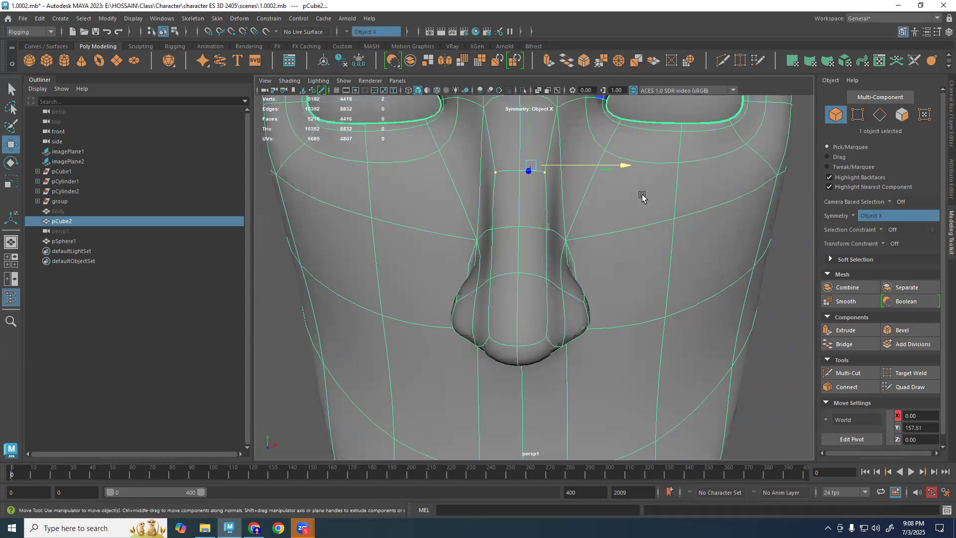
{"action": "left_click", "coordinate": [696, 327]}
{"action": "mouse_move", "coordinate": [696, 327]}
{"action": "left_mouse_down", "text": "alt"}
{"action": "mouse_move", "coordinate": [660, 342]}
{"action": "mouse_move", "coordinate": [685, 333]}
{"action": "left_mouse_up", "text": "alt"}
{"action": "scroll", "coordinate": [578, 303], "scroll_direction": "up", "scroll_amount": 3}
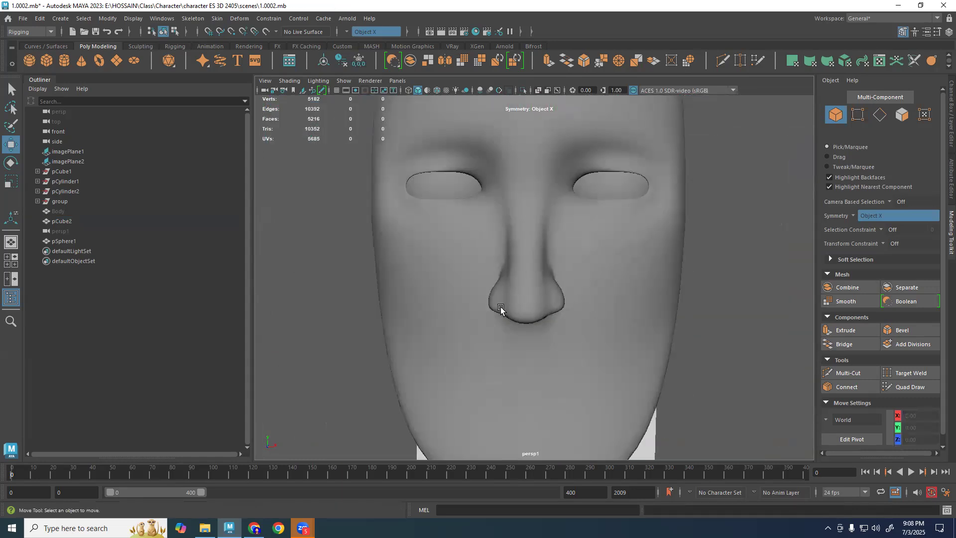
In the side view, move the nose tip vertices to about Y 155.24, Z 9.37 to match the profile, and adjust the underside vertices.
{"action": "left_click", "coordinate": [572, 294]}
{"action": "key", "text": "1"}
{"action": "left_click_drag", "start_coordinate": [605, 309], "coordinate": [500, 331], "text": "alt"}
{"action": "key", "text": "space"}
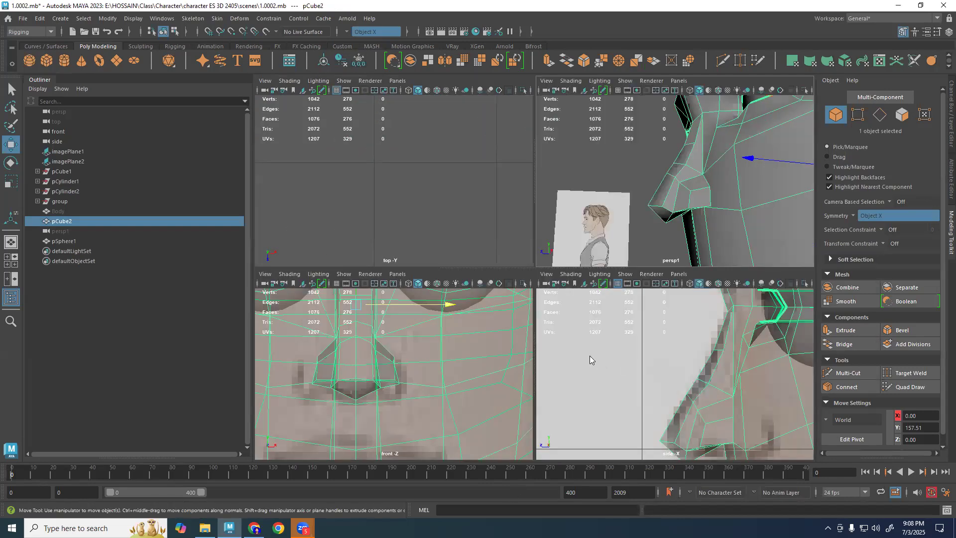
{"action": "key", "text": "space"}
{"action": "middle_click_drag", "start_coordinate": [603, 383], "coordinate": [611, 297], "text": "alt"}
{"action": "key", "text": "3"}
{"action": "right_click_drag", "start_coordinate": [610, 297], "coordinate": [558, 301]}
{"action": "left_click_drag", "start_coordinate": [498, 327], "coordinate": [556, 294]}
{"action": "left_click_drag", "start_coordinate": [460, 265], "coordinate": [450, 264]}
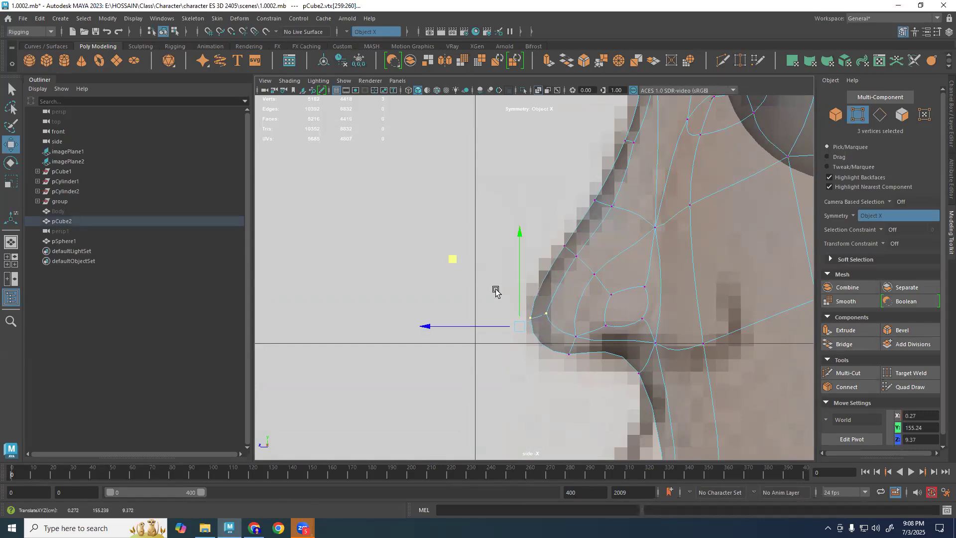
{"action": "left_click_drag", "start_coordinate": [559, 361], "coordinate": [564, 328]}
Move the vertices above the nose tip onto the side profile, and place the upper bridge vertices at about Z 7.92.
{"action": "left_click_drag", "start_coordinate": [588, 224], "coordinate": [535, 279]}
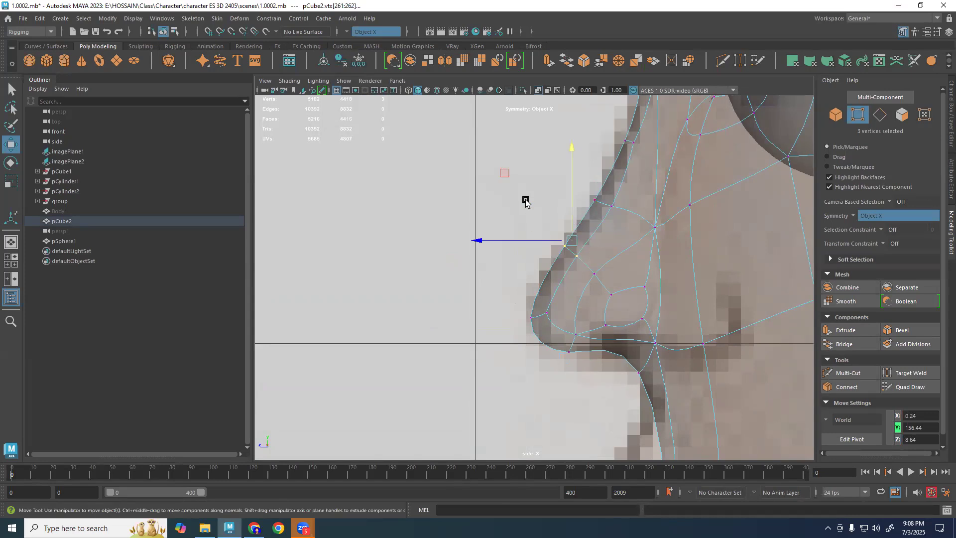
{"action": "left_click_drag", "start_coordinate": [503, 177], "coordinate": [497, 176]}
{"action": "middle_click_drag", "start_coordinate": [631, 235], "coordinate": [625, 289], "text": "alt"}
{"action": "left_click_drag", "start_coordinate": [614, 206], "coordinate": [635, 174]}
{"action": "left_click_drag", "start_coordinate": [595, 199], "coordinate": [589, 198]}
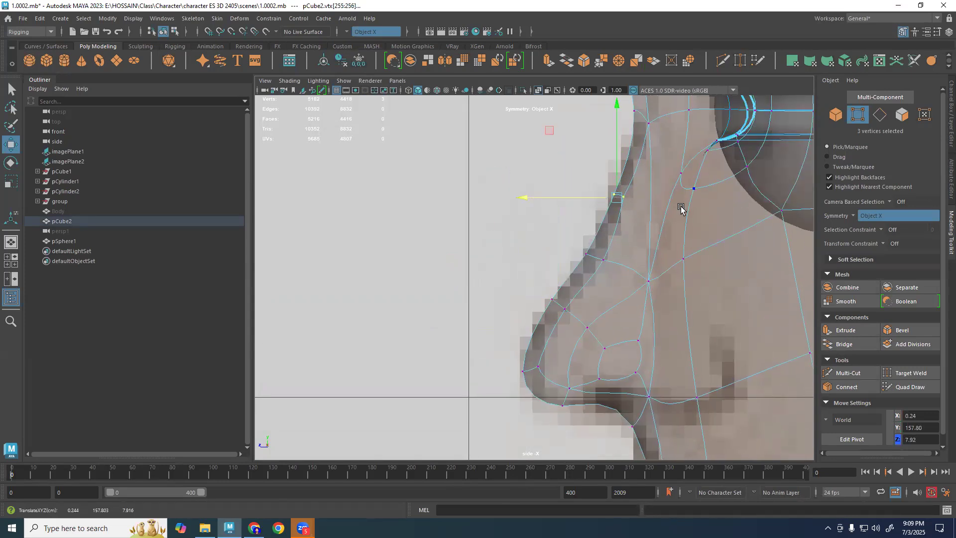
Return to perspective, leave component mode and examine the smoothed nose from several angles.
{"action": "middle_click_drag", "start_coordinate": [681, 207], "coordinate": [669, 237], "text": "alt"}
{"action": "key", "text": "space"}
{"action": "key", "text": "space"}
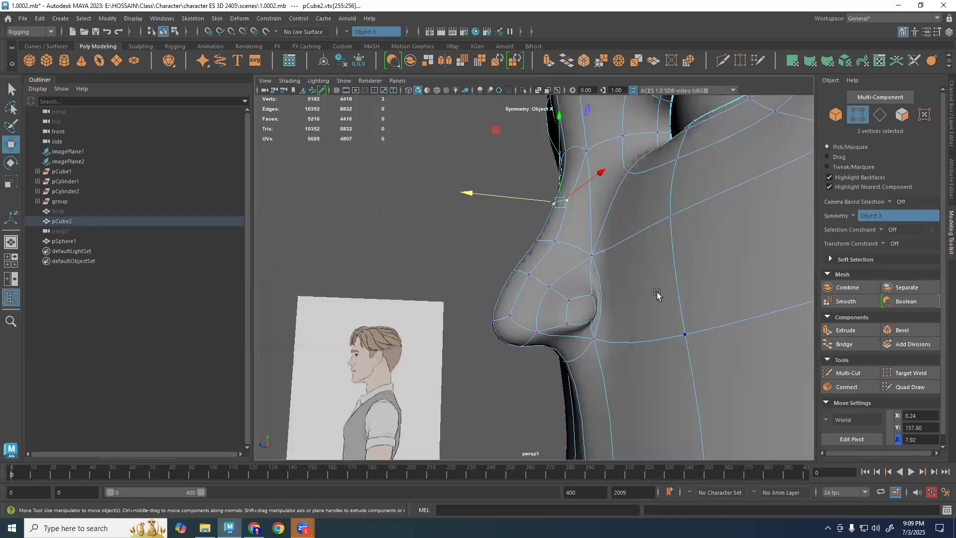
{"action": "left_click_drag", "start_coordinate": [639, 331], "coordinate": [570, 331], "text": "alt"}
{"action": "key", "text": "1"}
{"action": "key", "text": "3"}
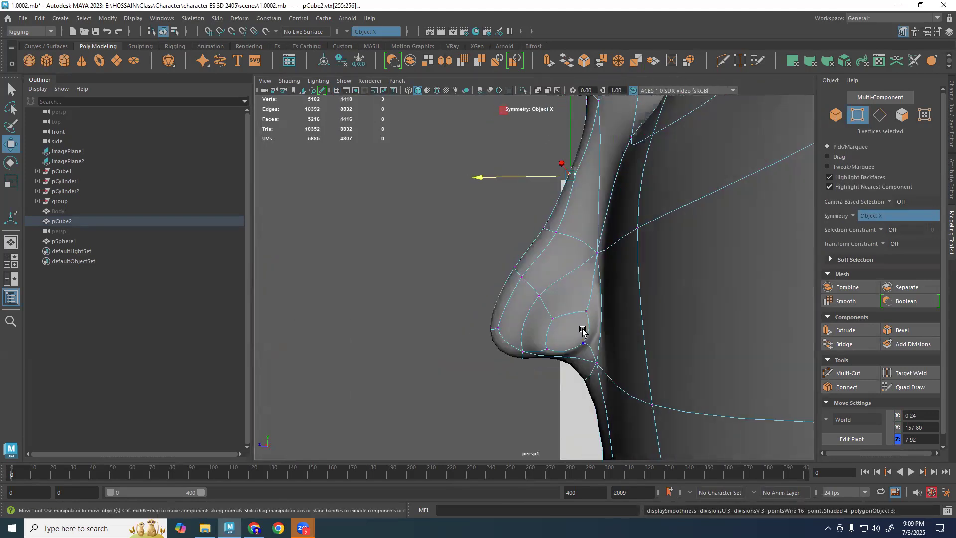
{"action": "key", "text": "F8"}
{"action": "left_click", "coordinate": [422, 222]}
{"action": "left_click_drag", "start_coordinate": [423, 222], "coordinate": [545, 321], "text": "alt"}
{"action": "left_click", "coordinate": [580, 304]}
{"action": "key", "text": "1"}
{"action": "scroll", "coordinate": [578, 304], "scroll_direction": "up", "scroll_amount": 3}
{"action": "key", "text": "F8"}
{"action": "left_click", "coordinate": [552, 328]}
{"action": "key", "text": "3"}
{"action": "key", "text": "F8"}
{"action": "left_click", "coordinate": [398, 259]}
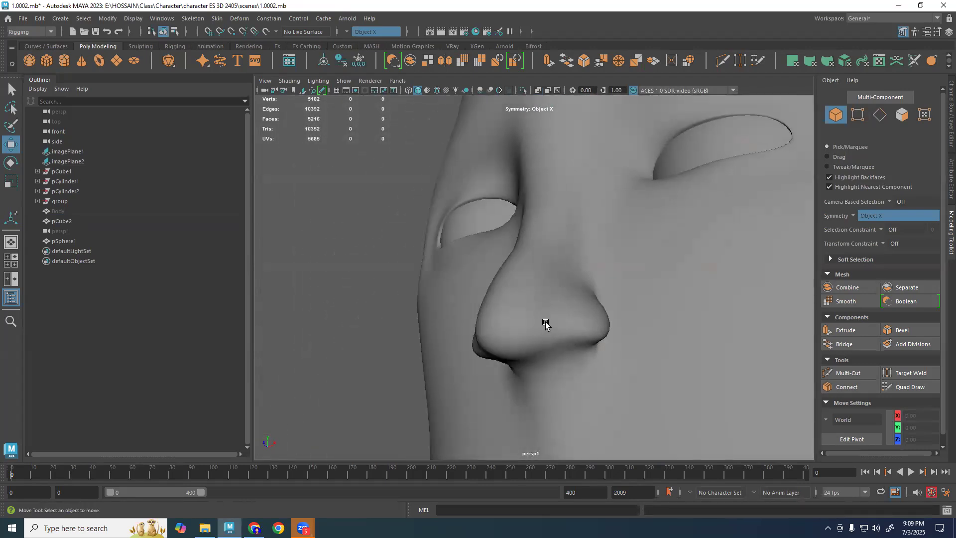
{"action": "key", "text": "ctrl+z"}
{"action": "key", "text": "ctrl+z"}
{"action": "key", "text": "ctrl+z"}
{"action": "key", "text": "ctrl+z"}
Examine the smoothed head and nose in object mode from both sides against the reference images.
{"action": "key", "text": "F8"}
{"action": "left_click", "coordinate": [334, 242]}
{"action": "left_click_drag", "start_coordinate": [334, 242], "coordinate": [371, 263], "text": "alt"}
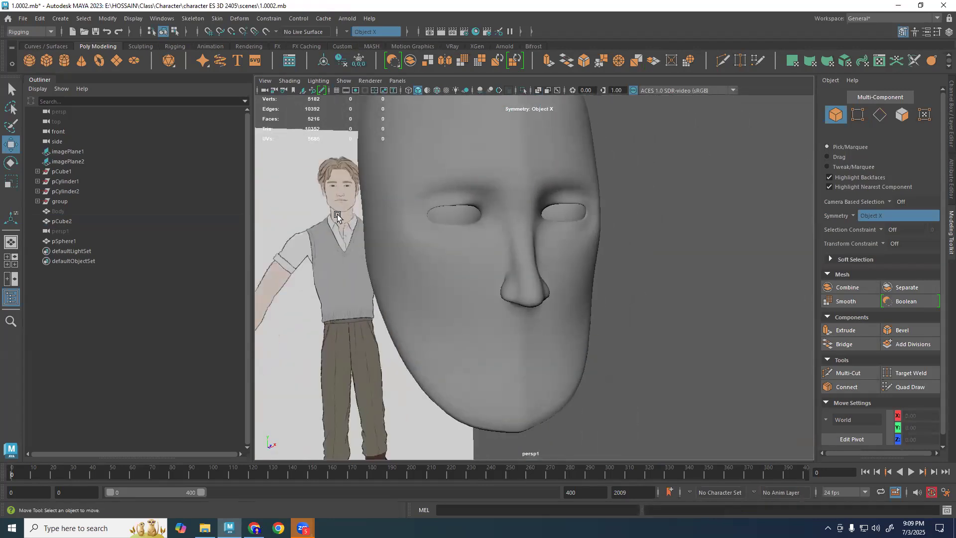
{"action": "left_click_drag", "start_coordinate": [591, 315], "coordinate": [674, 318], "text": "alt"}
{"action": "left_click_drag", "start_coordinate": [729, 308], "coordinate": [812, 202], "text": "alt"}
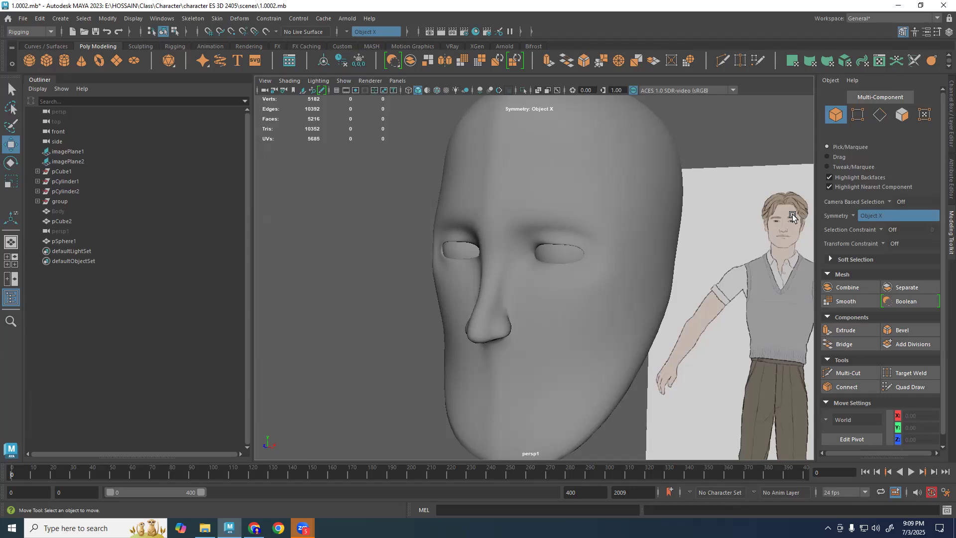
{"action": "left_click", "coordinate": [629, 303]}
{"action": "left_click", "coordinate": [712, 248]}
Reposition the vertices around the nostril wing in vertex mode.
{"action": "scroll", "coordinate": [597, 286], "scroll_direction": "up", "scroll_amount": 3}
{"action": "left_click", "coordinate": [522, 297]}
{"action": "right_click_drag", "start_coordinate": [599, 312], "coordinate": [488, 275]}
{"action": "left_click_drag", "start_coordinate": [534, 277], "coordinate": [524, 244], "text": "alt"}
{"action": "left_click", "coordinate": [477, 253]}
{"action": "left_click", "coordinate": [484, 322]}
{"action": "left_click_drag", "start_coordinate": [513, 321], "coordinate": [503, 392]}
{"action": "left_click", "coordinate": [499, 371]}
{"action": "left_click_drag", "start_coordinate": [512, 360], "coordinate": [516, 355]}
Move the outer faces of the nostril wings outward to about X 1.32, and check the smoothed nose in object mode.
{"action": "right_click_drag", "start_coordinate": [509, 332], "coordinate": [504, 351]}
{"action": "left_click", "coordinate": [499, 348]}
{"action": "left_click_drag", "start_coordinate": [542, 360], "coordinate": [569, 386], "text": "alt"}
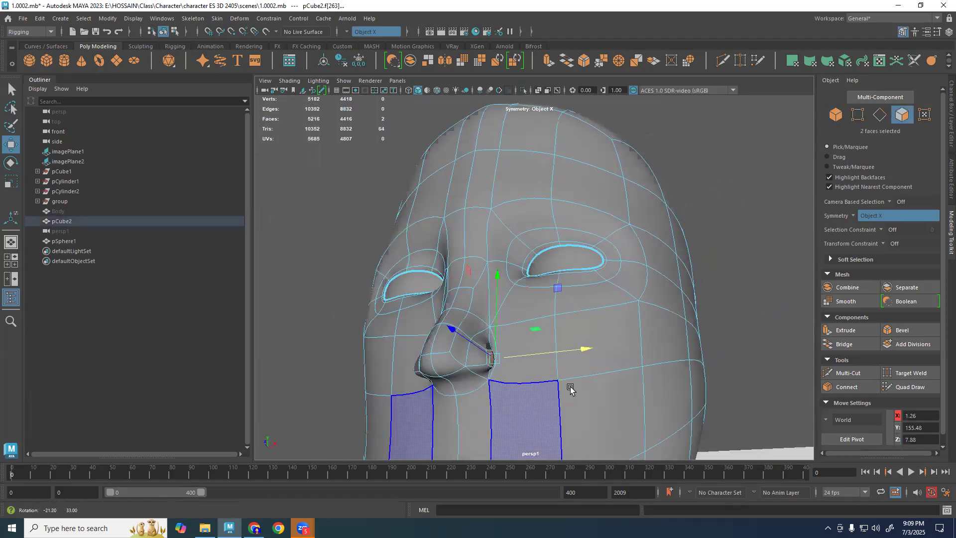
{"action": "left_click_drag", "start_coordinate": [551, 354], "coordinate": [554, 353]}
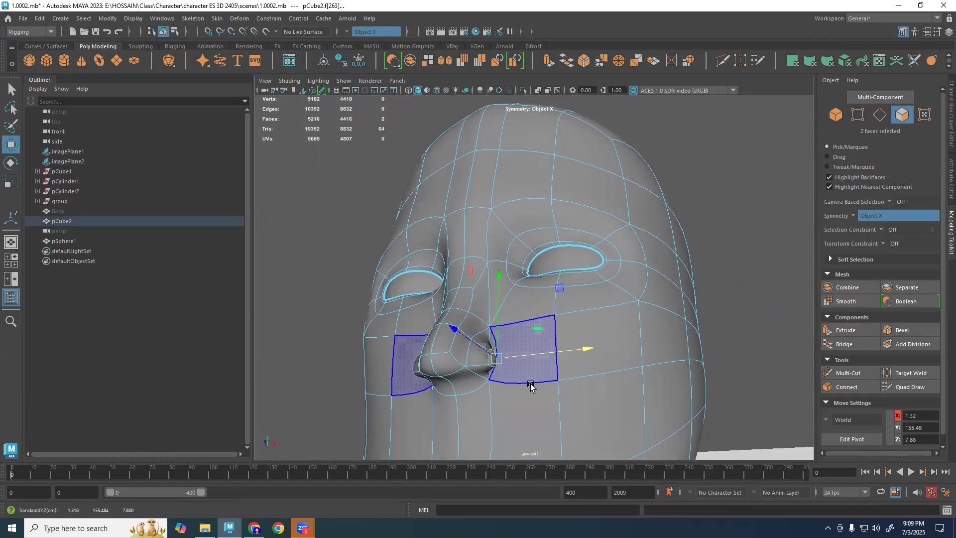
{"action": "left_click_drag", "start_coordinate": [532, 383], "coordinate": [566, 399], "text": "alt"}
{"action": "left_click", "coordinate": [558, 393]}
{"action": "left_click", "coordinate": [529, 386]}
{"action": "left_click", "coordinate": [703, 247]}
{"action": "scroll", "coordinate": [704, 247], "scroll_direction": "down", "scroll_amount": 5}
{"action": "left_click_drag", "start_coordinate": [704, 247], "coordinate": [528, 318], "text": "alt"}
{"action": "scroll", "coordinate": [585, 289], "scroll_direction": "up", "scroll_amount": 4}
{"action": "scroll", "coordinate": [497, 363], "scroll_direction": "up", "scroll_amount": 1}
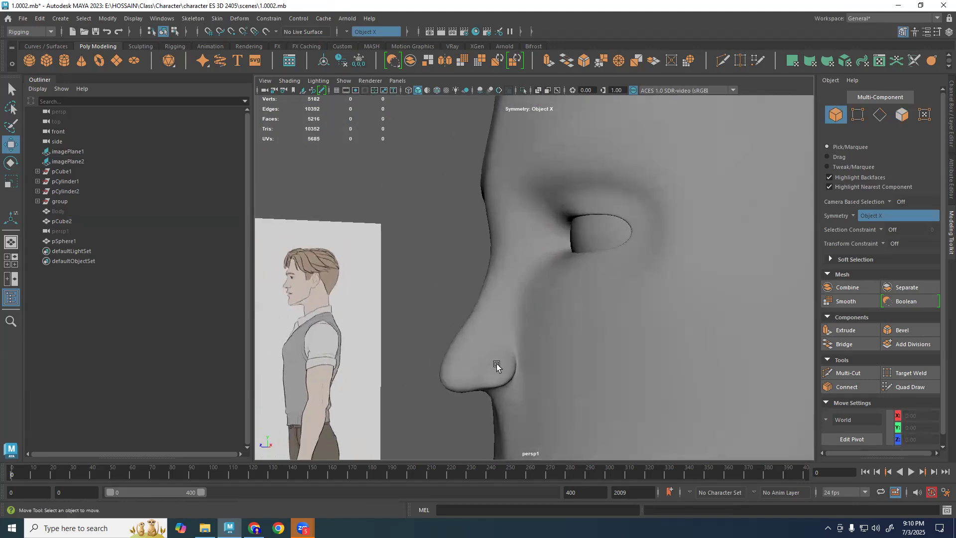
In the side view, refit the nose tip, bridge and underside vertices to the profile, with the underside at about Y 154.6.
{"action": "left_click", "coordinate": [491, 357]}
{"action": "key", "text": "space"}
{"action": "key", "text": "space"}
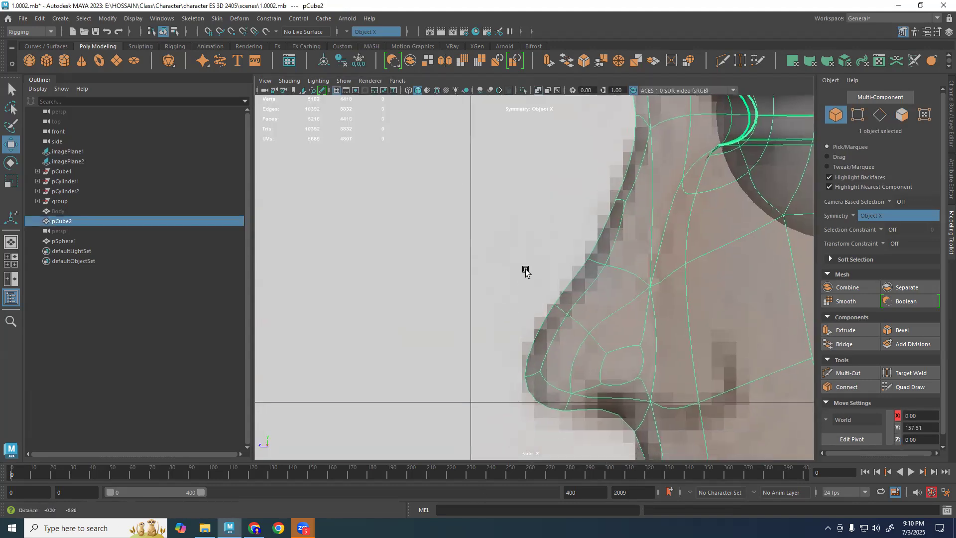
{"action": "key", "text": "F9"}
{"action": "left_click", "coordinate": [572, 298]}
{"action": "left_click_drag", "start_coordinate": [566, 286], "coordinate": [503, 220]}
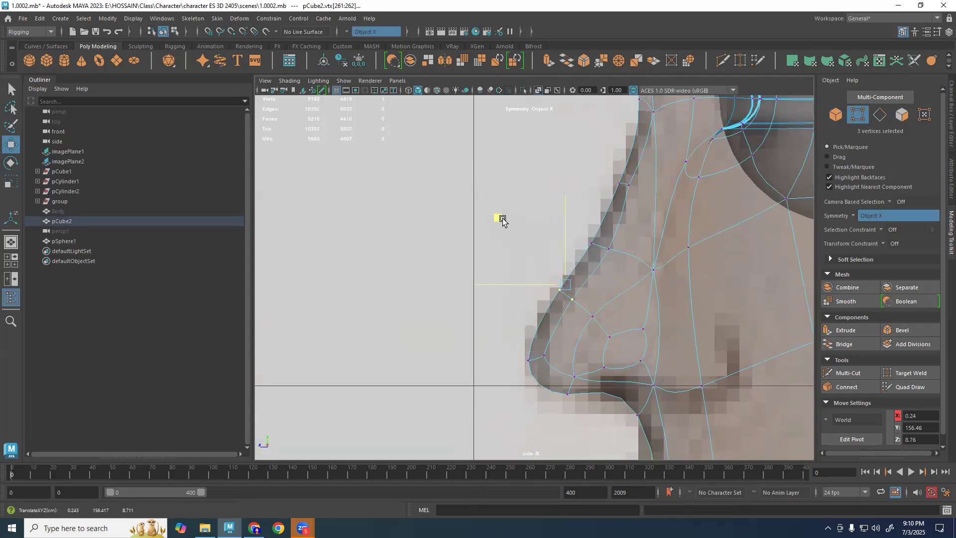
{"action": "middle_click_drag", "start_coordinate": [502, 219], "coordinate": [447, 284]}
{"action": "left_click_drag", "start_coordinate": [631, 228], "coordinate": [574, 245]}
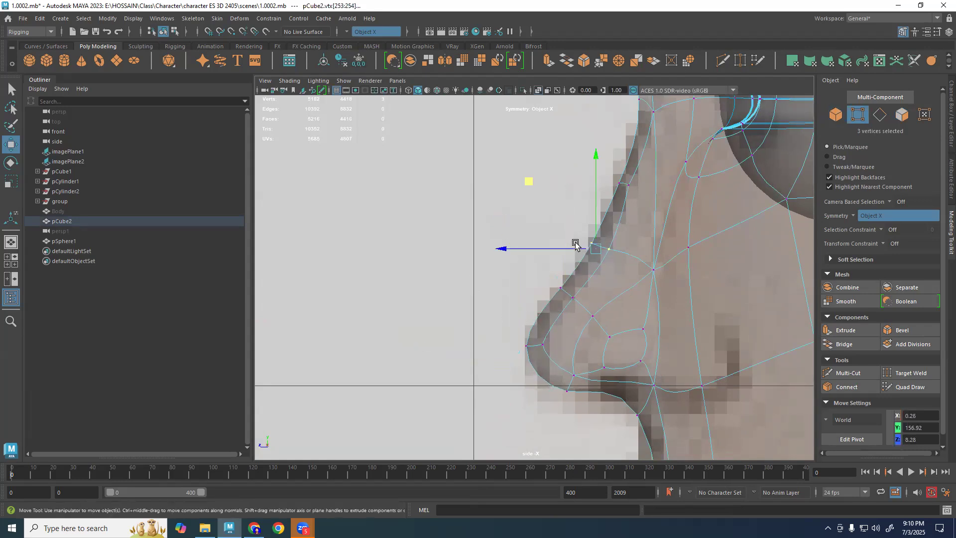
{"action": "left_click", "coordinate": [531, 182]}
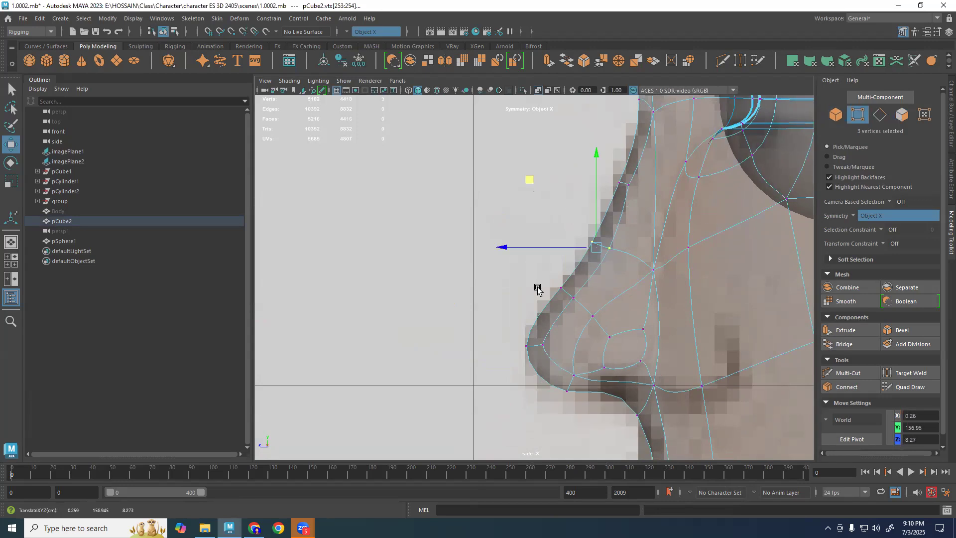
{"action": "middle_click_drag", "start_coordinate": [587, 387], "coordinate": [596, 286], "text": "alt"}
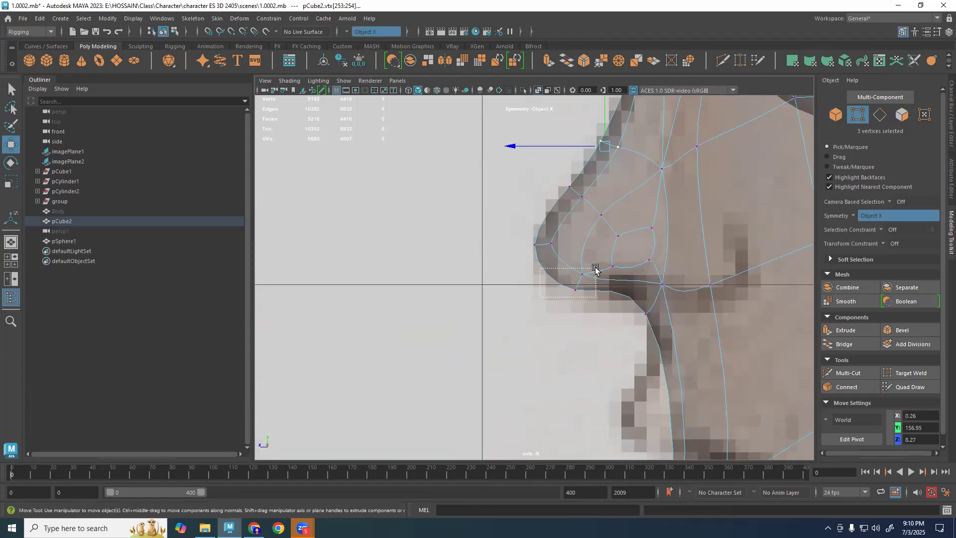
{"action": "left_click_drag", "start_coordinate": [596, 269], "coordinate": [566, 273]}
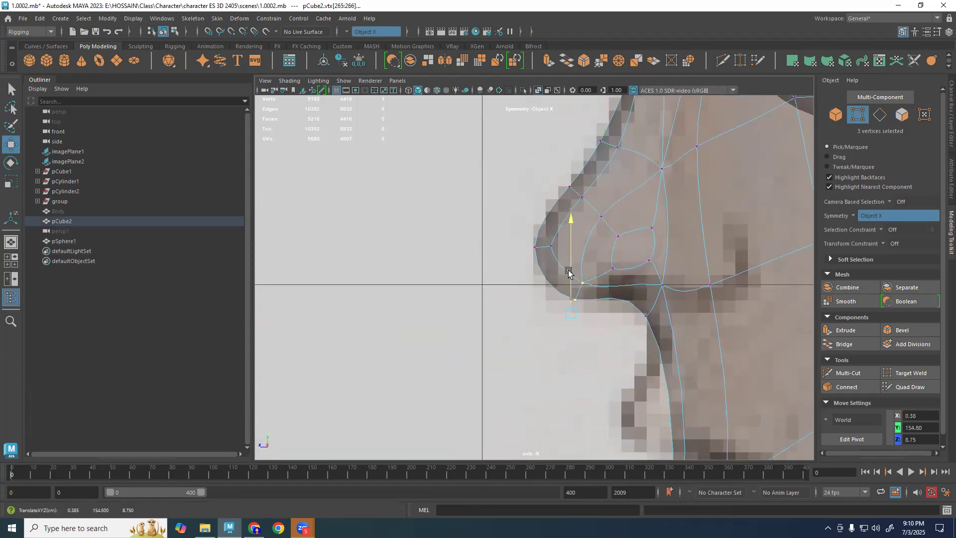
Return to perspective and examine the smoothed head and nose in object mode from the front and side.
{"action": "key", "text": "space"}
{"action": "key", "text": "space"}
{"action": "key", "text": "F8"}
{"action": "left_click_drag", "start_coordinate": [408, 290], "coordinate": [518, 292], "text": "alt"}
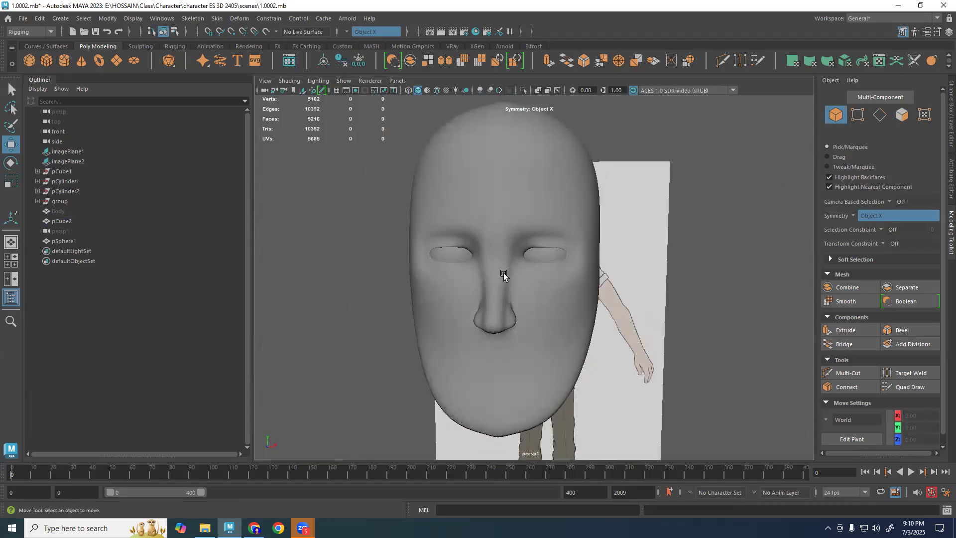
{"action": "left_click", "coordinate": [504, 275]}
{"action": "left_click", "coordinate": [612, 389]}
{"action": "left_click_drag", "start_coordinate": [612, 388], "coordinate": [537, 323], "text": "alt"}
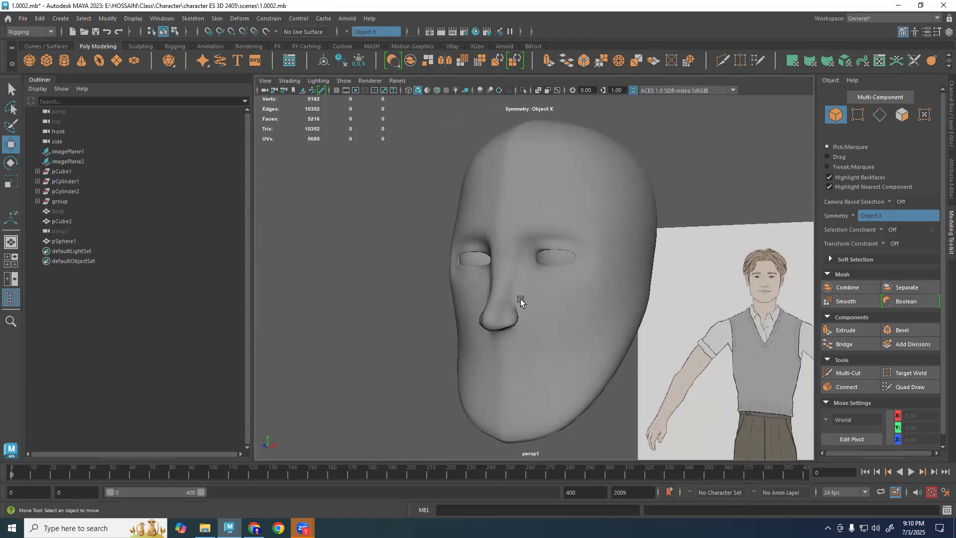
Turn off the head's smooth preview and select the four horizontal edges crossing the mouth area in edge mode.
{"action": "left_click", "coordinate": [548, 349]}
{"action": "key", "text": "1"}
{"action": "scroll", "coordinate": [568, 398], "scroll_direction": "up", "scroll_amount": 5}
{"action": "mouse_move", "coordinate": [561, 320]}
{"action": "left_mouse_down", "text": "alt"}
{"action": "mouse_move", "coordinate": [587, 324]}
{"action": "mouse_move", "coordinate": [568, 324]}
{"action": "left_mouse_up", "text": "alt"}
{"action": "left_click_drag", "start_coordinate": [676, 340], "coordinate": [619, 337], "text": "alt"}
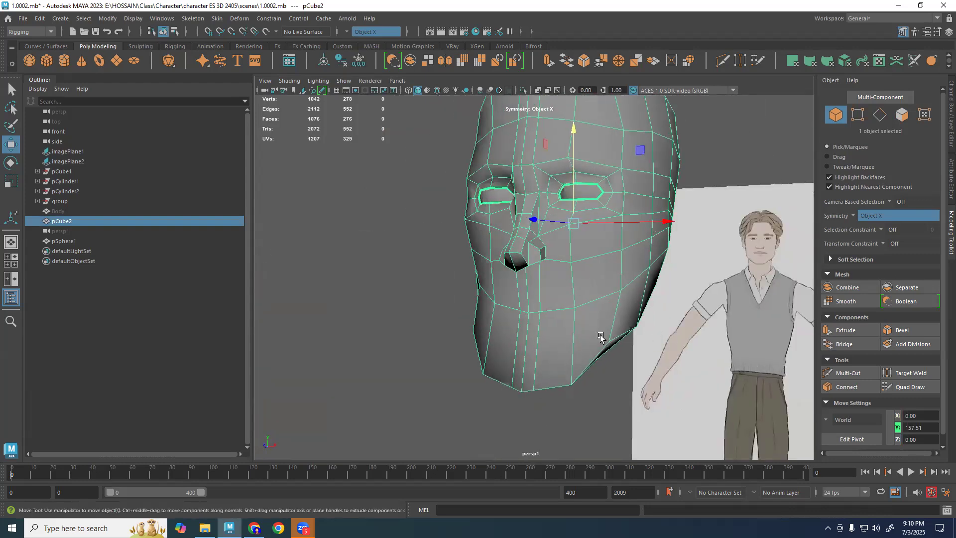
{"action": "left_click_drag", "start_coordinate": [537, 369], "coordinate": [548, 362], "text": "alt"}
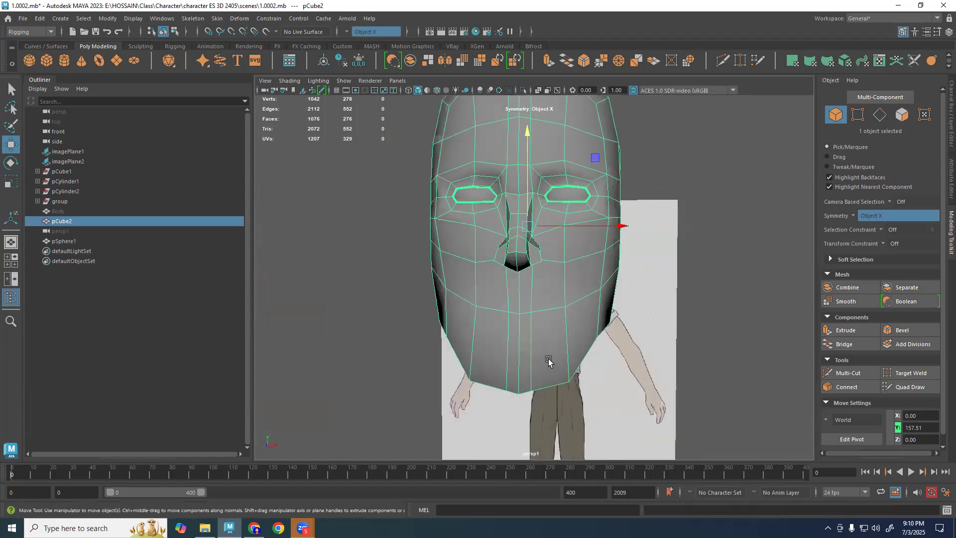
{"action": "right_click_drag", "start_coordinate": [548, 360], "coordinate": [552, 324]}
{"action": "left_click", "coordinate": [556, 309]}
{"action": "left_click", "coordinate": [525, 312], "text": "shift"}
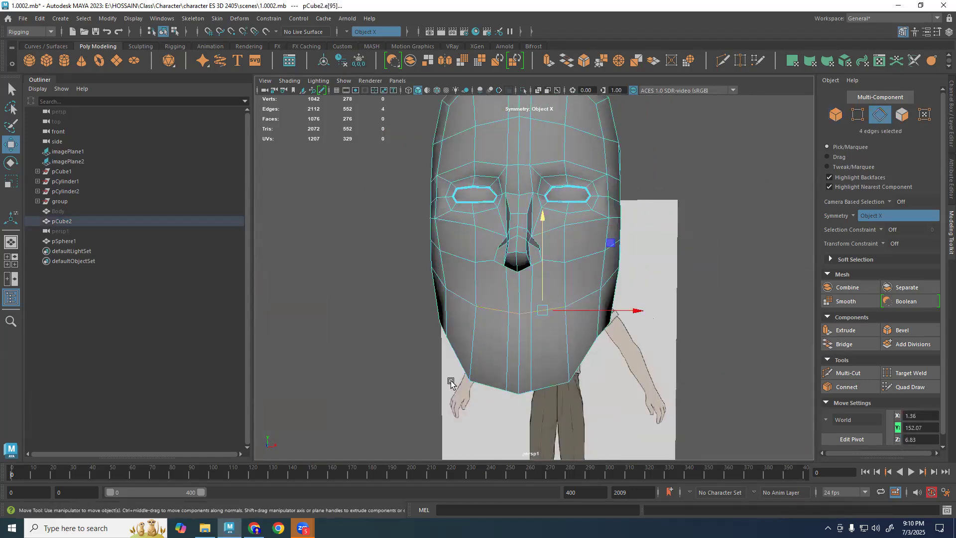
In the front view, flatten the mouth edges into a level line and raise them to about Y 152.80 on the reference.
{"action": "key", "text": "space"}
{"action": "key", "text": "space"}
{"action": "scroll", "coordinate": [551, 358], "scroll_direction": "down", "scroll_amount": 8}
{"action": "scroll", "coordinate": [560, 359], "scroll_direction": "up", "scroll_amount": 3}
{"action": "middle_click_drag", "start_coordinate": [569, 365], "coordinate": [577, 308], "text": "alt"}
{"action": "key", "text": "r"}
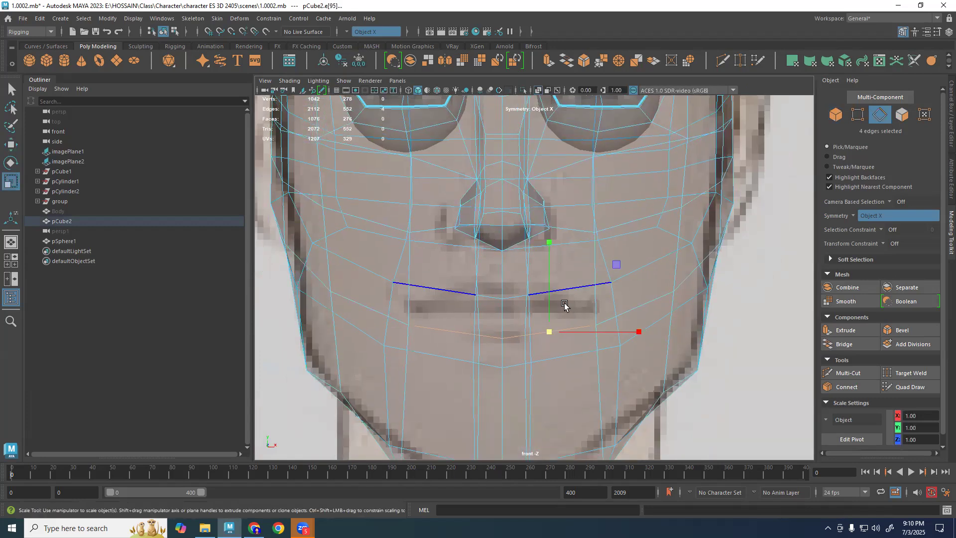
{"action": "left_click_drag", "start_coordinate": [546, 244], "coordinate": [546, 255]}
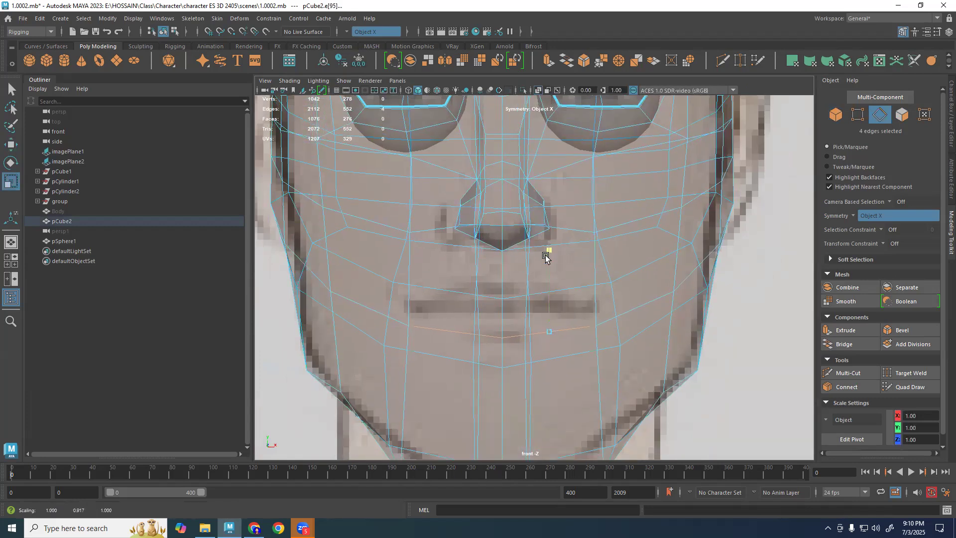
{"action": "key", "text": "w"}
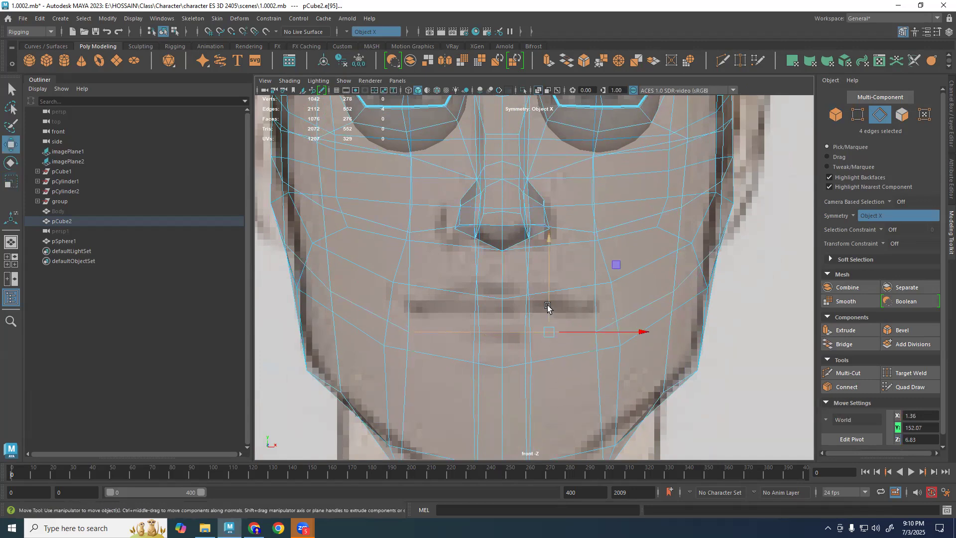
{"action": "left_click_drag", "start_coordinate": [550, 305], "coordinate": [551, 277]}
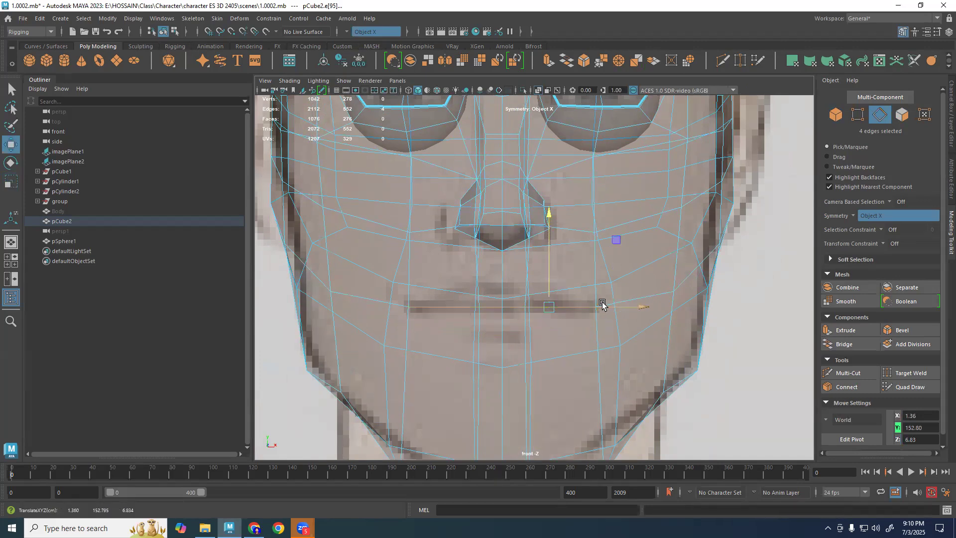
Check the mouth edges in perspective, and scale them narrower in the front view to fit the reference mouth width.
{"action": "key", "text": "space"}
{"action": "left_click_drag", "start_coordinate": [639, 312], "coordinate": [637, 279]}
{"action": "left_click_drag", "start_coordinate": [716, 309], "coordinate": [693, 309], "text": "alt"}
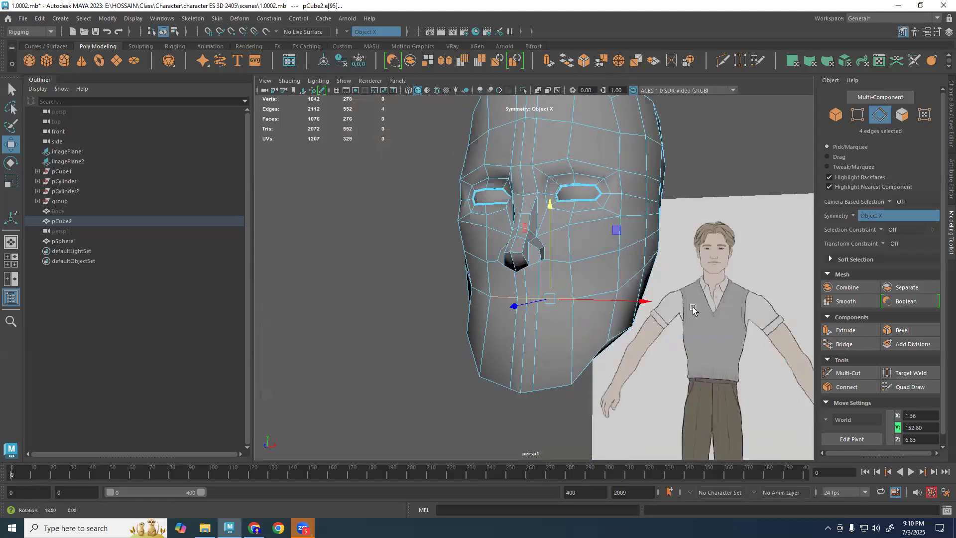
{"action": "key", "text": "space"}
{"action": "left_click_drag", "start_coordinate": [503, 380], "coordinate": [503, 411]}
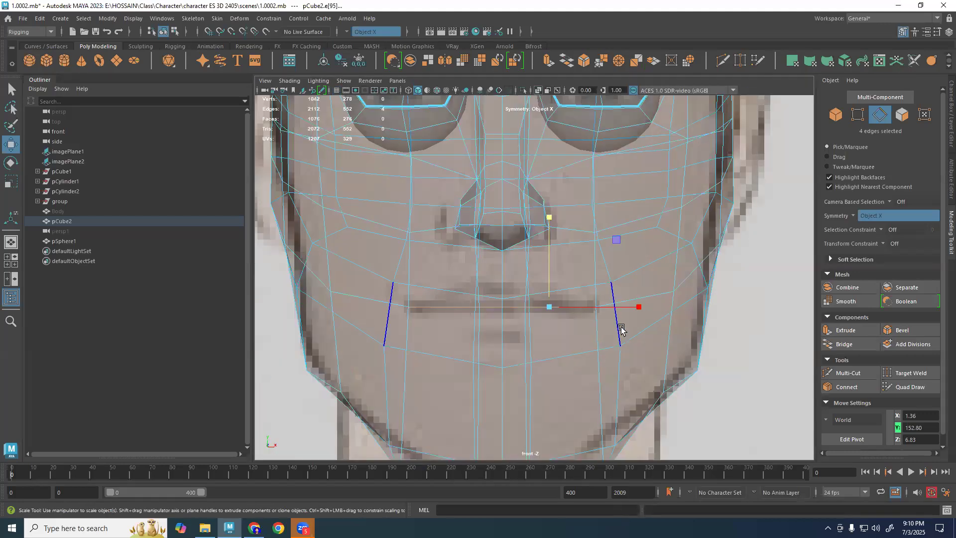
{"action": "key", "text": "r"}
{"action": "left_click_drag", "start_coordinate": [642, 309], "coordinate": [408, 308]}
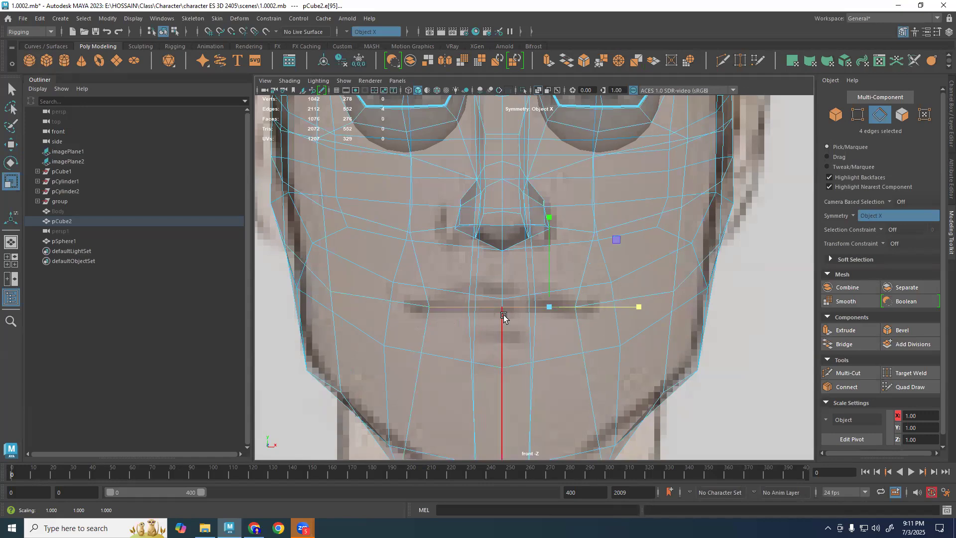
{"action": "key", "text": "w"}
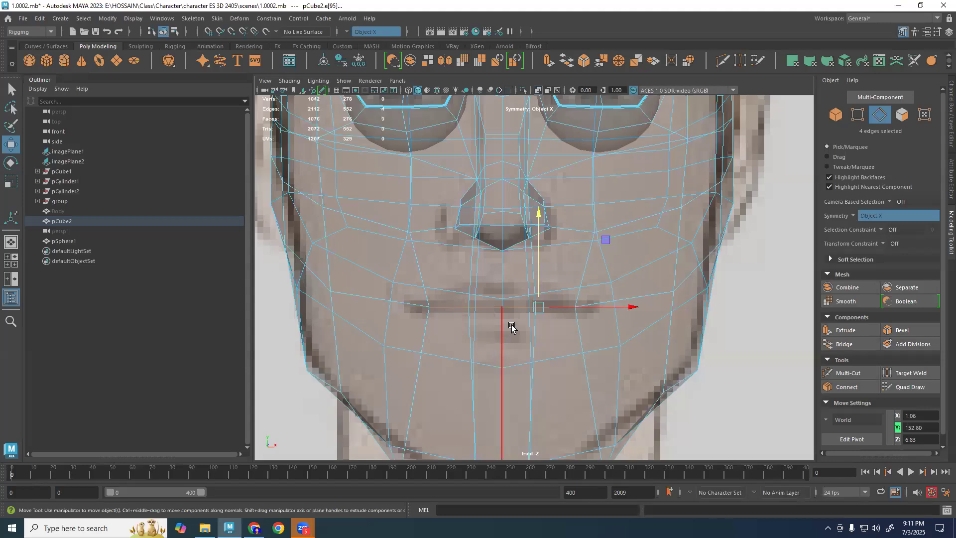
Compare the mouth line in the front and side views, and lower it to about Y 152.56 against the side profile.
{"action": "key", "text": "space"}
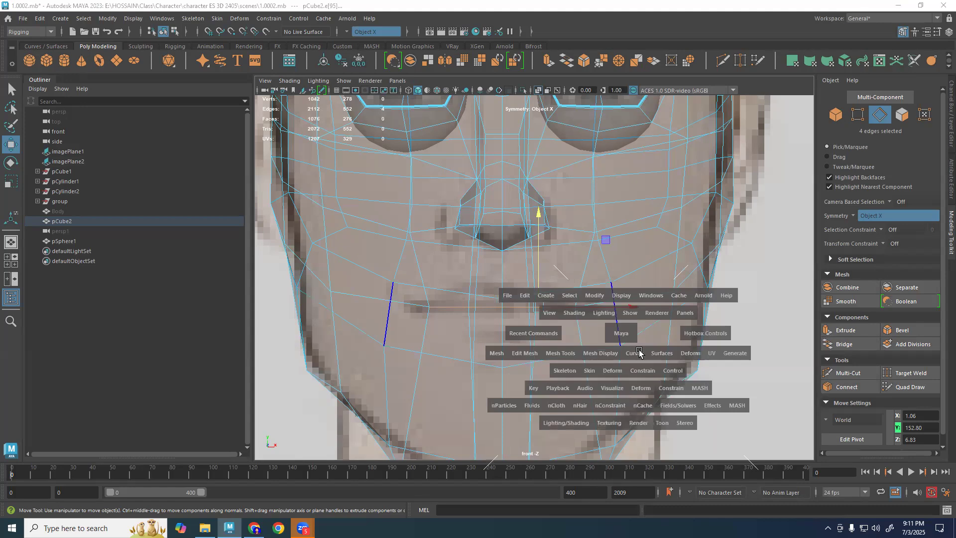
{"action": "key", "text": "space"}
{"action": "mouse_move", "coordinate": [604, 237]}
{"action": "middle_mouse_down", "text": "alt"}
{"action": "mouse_move", "coordinate": [575, 156]}
{"action": "mouse_move", "coordinate": [611, 243]}
{"action": "middle_mouse_up", "text": "alt"}
{"action": "scroll", "coordinate": [617, 291], "scroll_direction": "down", "scroll_amount": 3}
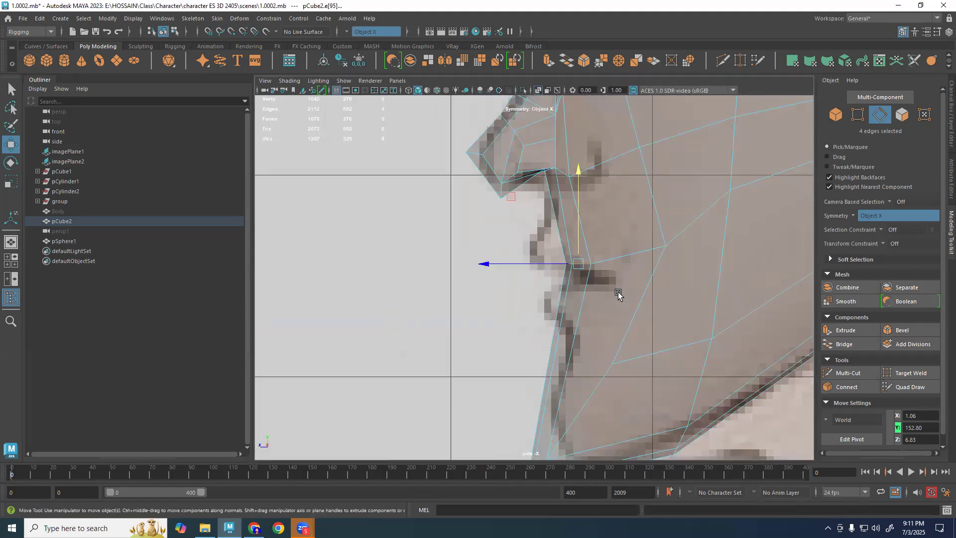
{"action": "key", "text": "space"}
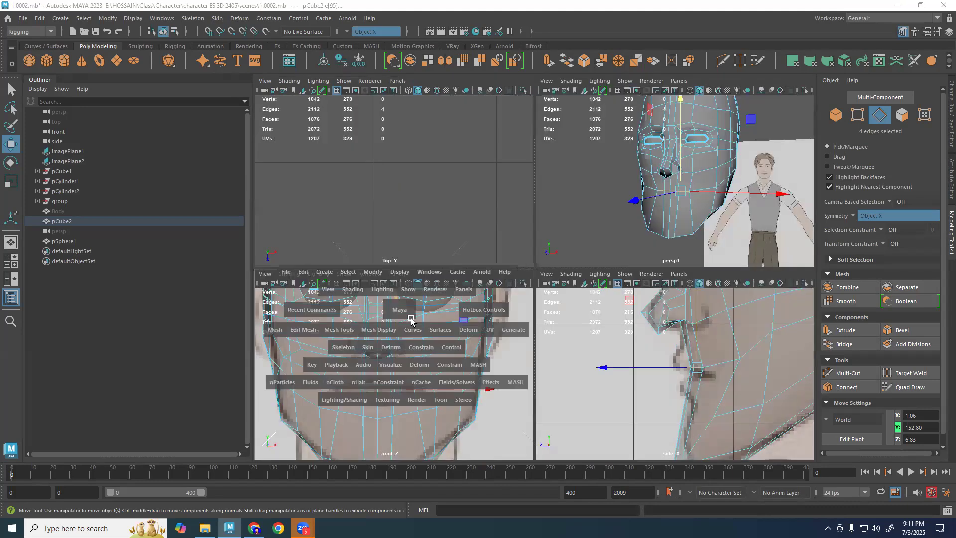
{"action": "key", "text": "space"}
{"action": "left_click", "coordinate": [537, 268]}
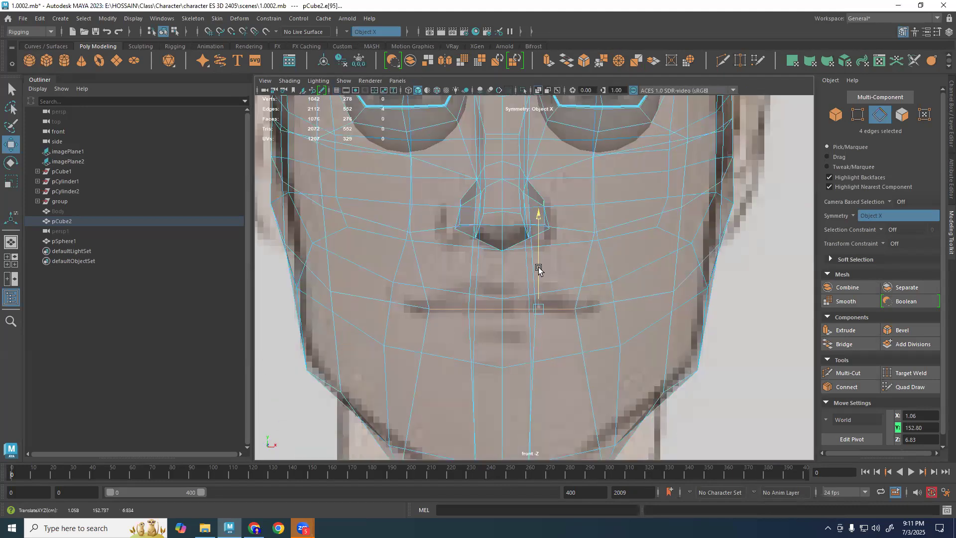
{"action": "key", "text": "space"}
{"action": "key", "text": "space"}
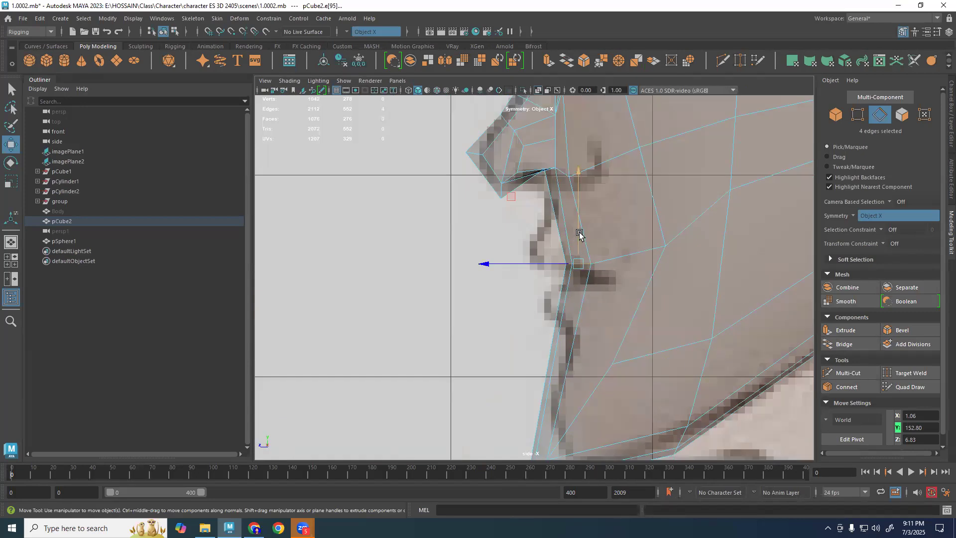
{"action": "left_click_drag", "start_coordinate": [578, 221], "coordinate": [577, 230]}
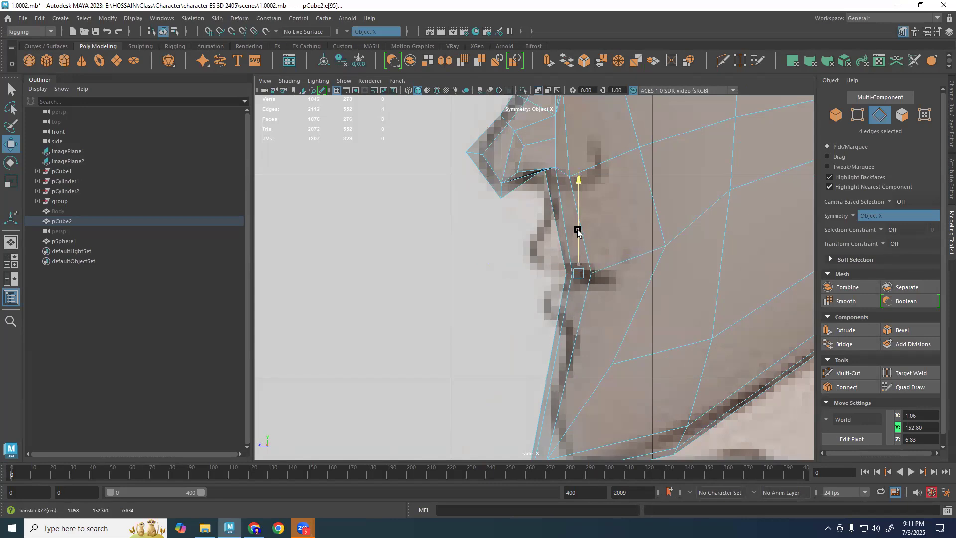
{"action": "middle_click_drag", "start_coordinate": [562, 348], "coordinate": [564, 301], "text": "alt"}
{"action": "key", "text": "3"}
{"action": "key", "text": "1"}
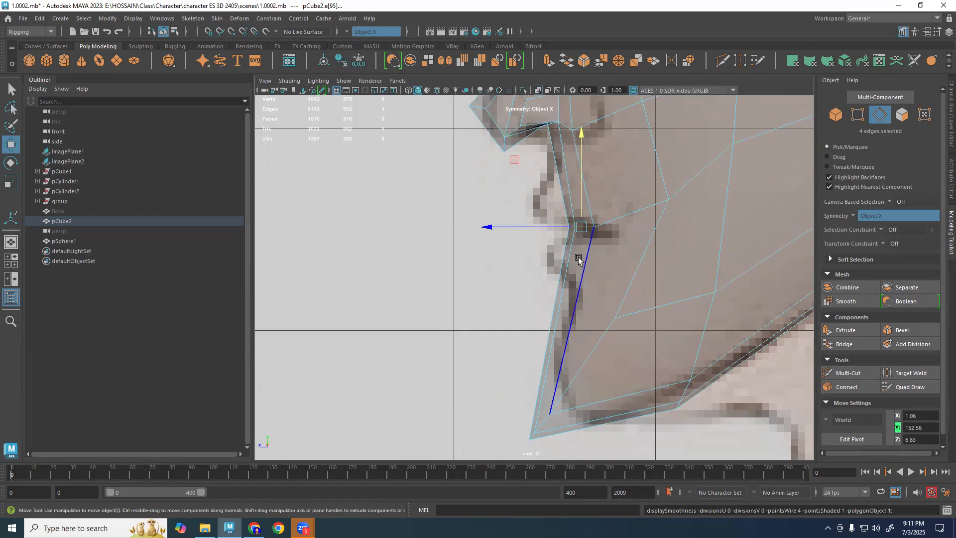
Bevel the four mouth edges with a fraction of 0.034 and 1 segment, and check the strip in perspective.
{"action": "key", "text": "space"}
{"action": "key", "text": "space"}
{"action": "left_click", "coordinate": [534, 357]}
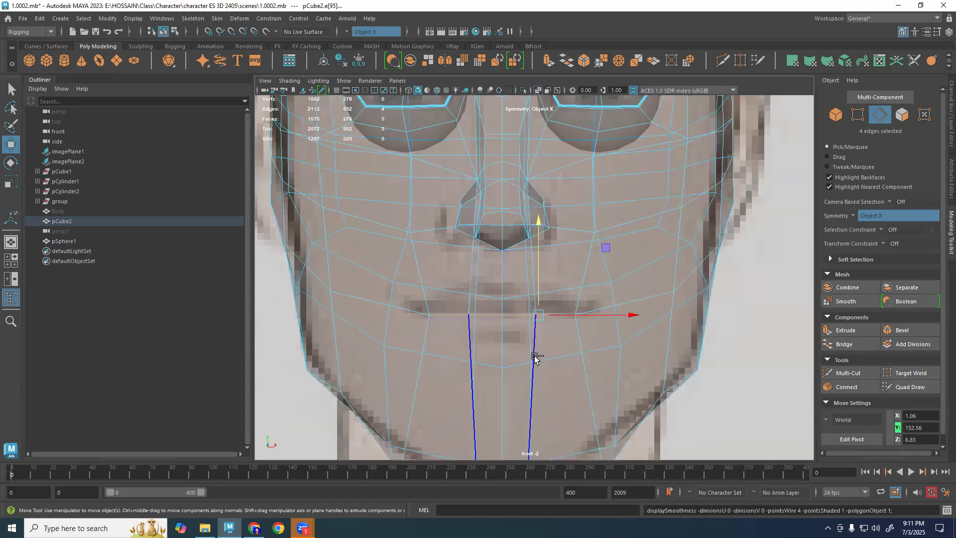
{"action": "key", "text": "ctrl+b"}
{"action": "left_click_drag", "start_coordinate": [732, 125], "coordinate": [501, 150]}
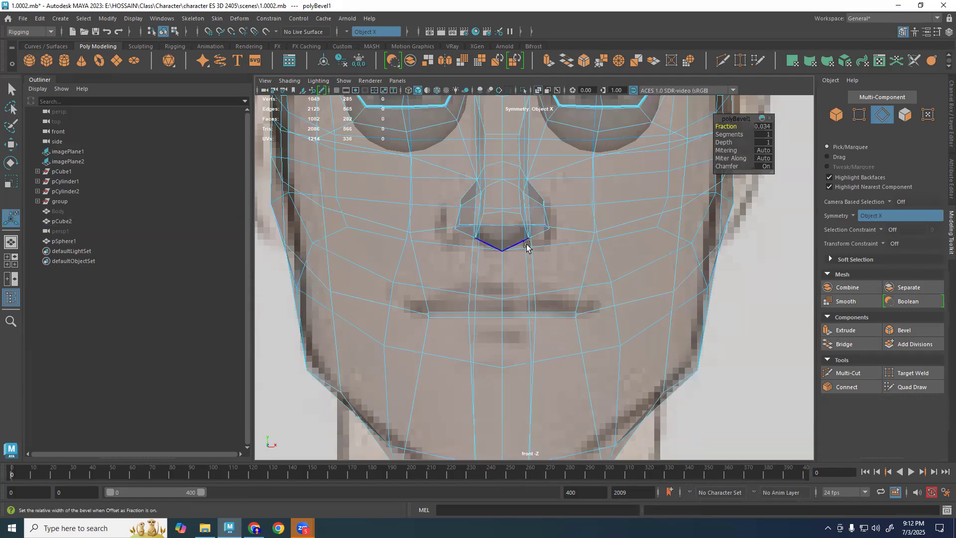
{"action": "key", "text": "space"}
{"action": "key", "text": "space"}
{"action": "scroll", "coordinate": [557, 280], "scroll_direction": "up", "scroll_amount": 3}
{"action": "left_click_drag", "start_coordinate": [557, 279], "coordinate": [601, 286], "text": "alt"}
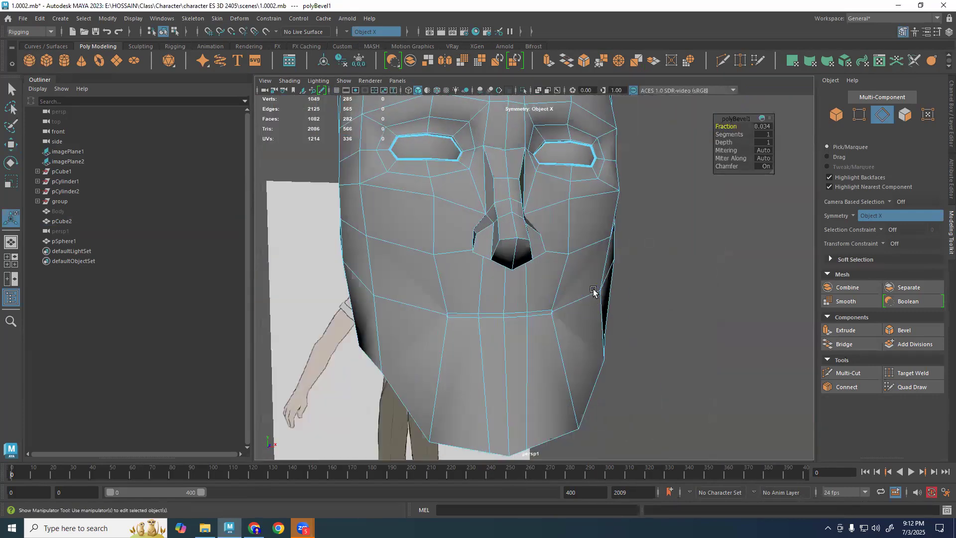
Frame the bevelled mouth strip in vertex mode and save the scene as the incremental version 1.0003.mb.
{"action": "key", "text": "F9"}
{"action": "scroll", "coordinate": [601, 306], "scroll_direction": "up", "scroll_amount": 5}
{"action": "middle_click_drag", "start_coordinate": [607, 307], "coordinate": [607, 247], "text": "alt"}
{"action": "left_click_drag", "start_coordinate": [607, 247], "coordinate": [538, 258], "text": "alt"}
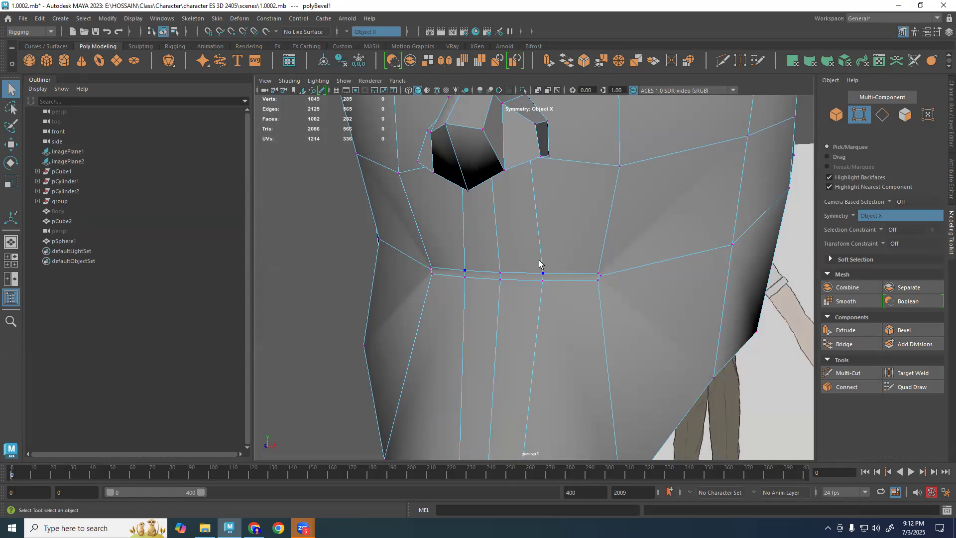
{"action": "key", "text": "ctrl+alt+s"}
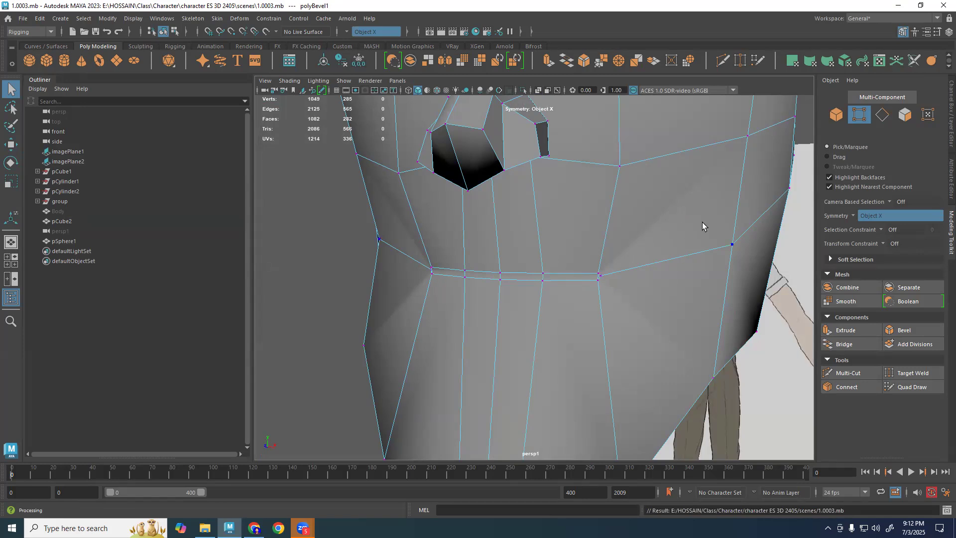
With symmetric Multi-Cut, cut an edge from the mouth corner's short edge up to the cheek vertex beside the nose.
{"action": "scroll", "coordinate": [724, 219], "scroll_direction": "up", "scroll_amount": 6}
{"action": "scroll", "coordinate": [744, 297], "scroll_direction": "up", "scroll_amount": 1}
{"action": "key", "text": "ctrl+shift+x"}
{"action": "left_click", "coordinate": [597, 276]}
{"action": "scroll", "coordinate": [660, 223], "scroll_direction": "down", "scroll_amount": 6}
{"action": "left_click", "coordinate": [658, 170]}
{"action": "right_click", "coordinate": [658, 170]}
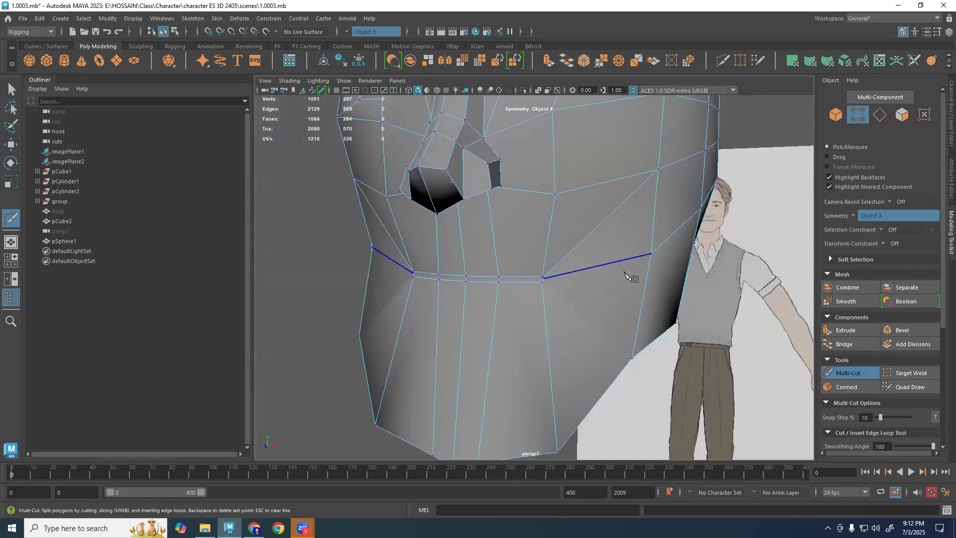
Cut a symmetric edge from the mouth corner down to the jawline vertex, and inspect the corner topology.
{"action": "scroll", "coordinate": [618, 284], "scroll_direction": "up", "scroll_amount": 6}
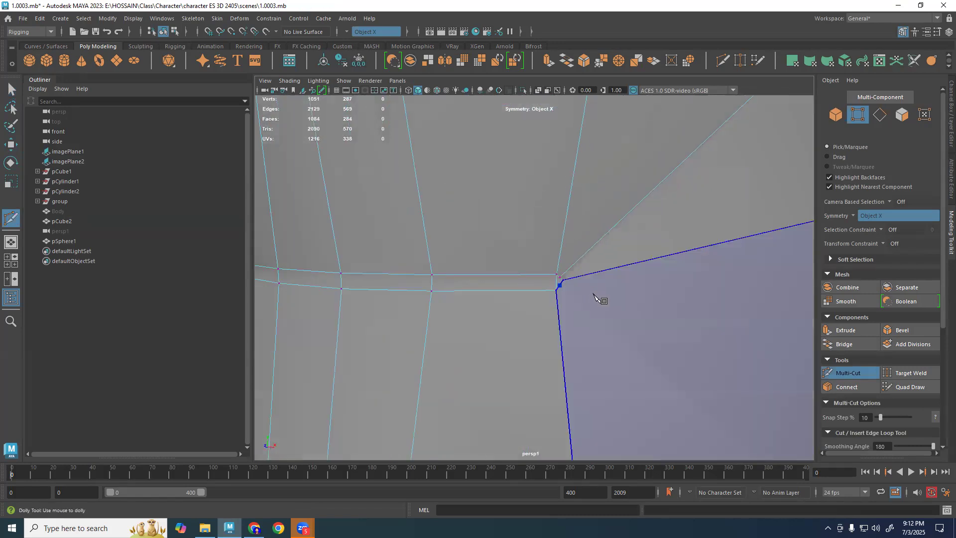
{"action": "scroll", "coordinate": [591, 291], "scroll_direction": "down", "scroll_amount": 5}
{"action": "left_click", "coordinate": [653, 376]}
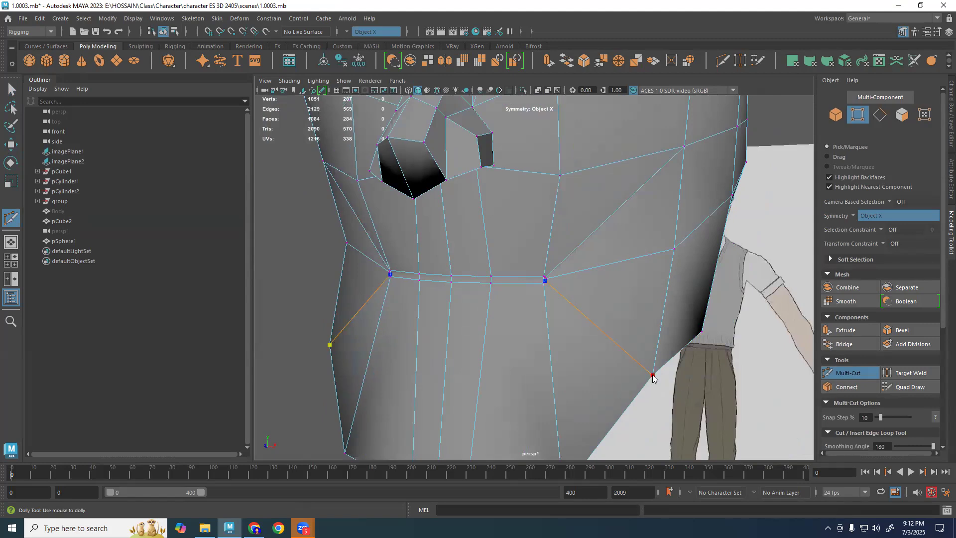
{"action": "right_click", "coordinate": [652, 375]}
{"action": "left_click", "coordinate": [652, 376]}
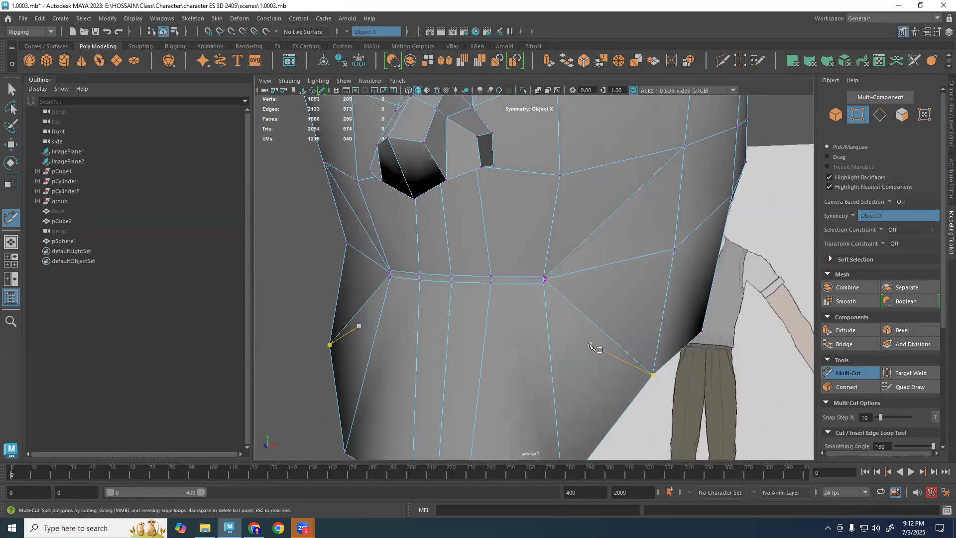
{"action": "scroll", "coordinate": [591, 348], "scroll_direction": "up", "scroll_amount": 8}
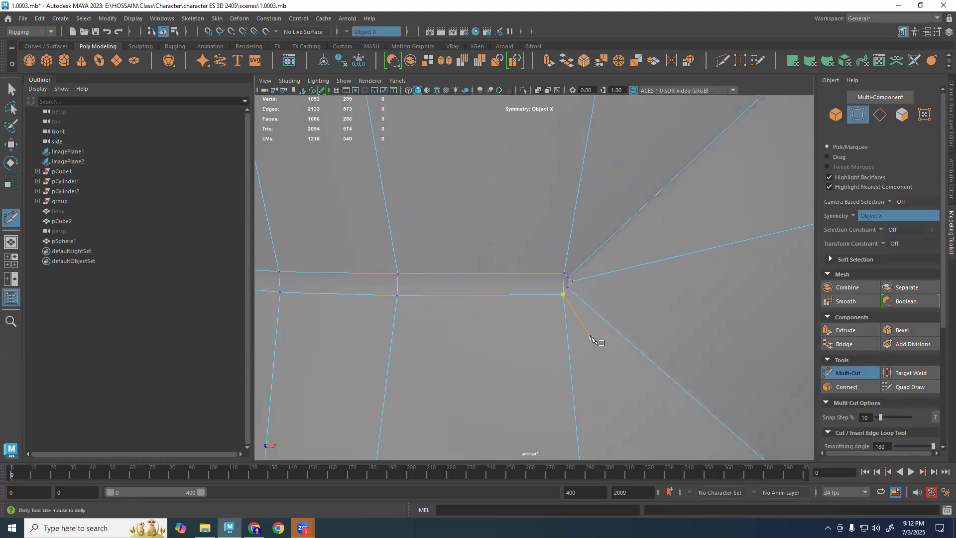
{"action": "scroll", "coordinate": [597, 339], "scroll_direction": "down", "scroll_amount": 3}
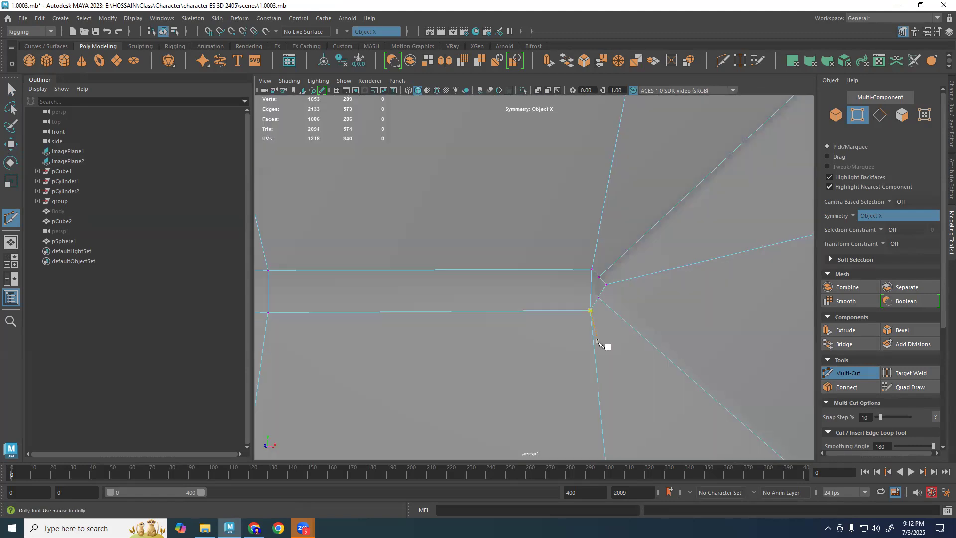
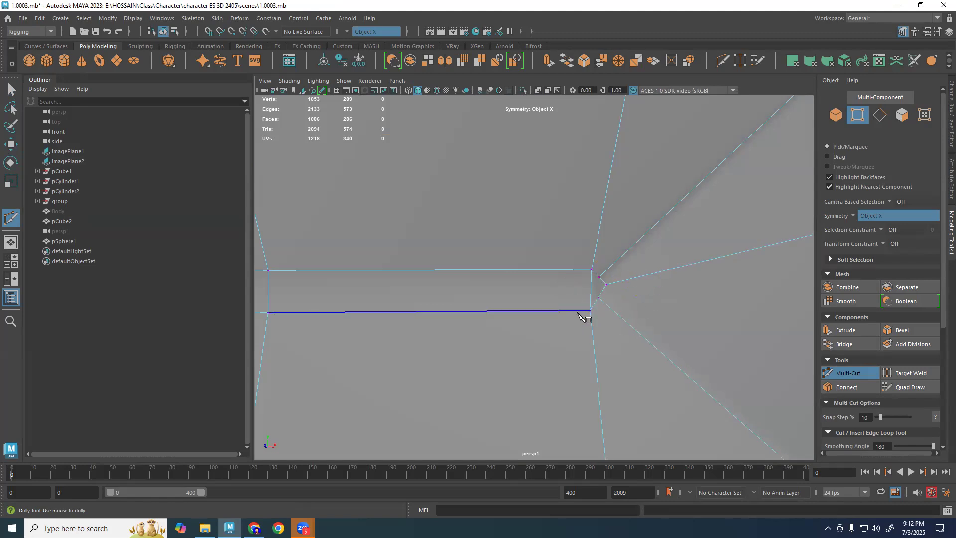
{"action": "scroll", "coordinate": [604, 299], "scroll_direction": "down", "scroll_amount": 2}
{"action": "scroll", "coordinate": [603, 300], "scroll_direction": "down", "scroll_amount": 5}
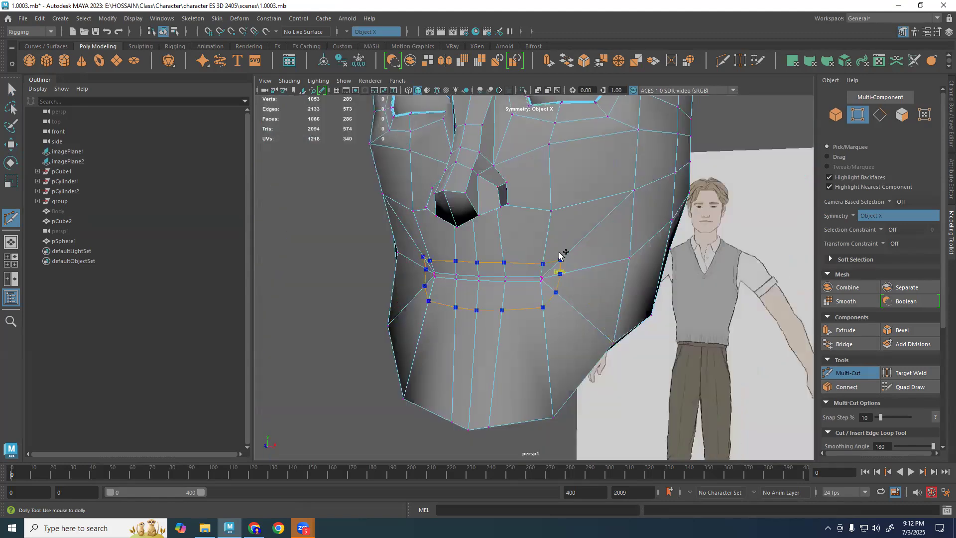
Extrude the six narrow mouth-strip faces, including the corner triangles, and push them into the head to about Z 5.17.
{"action": "key", "text": "q"}
{"action": "scroll", "coordinate": [566, 243], "scroll_direction": "up", "scroll_amount": 6}
{"action": "key", "text": "F11"}
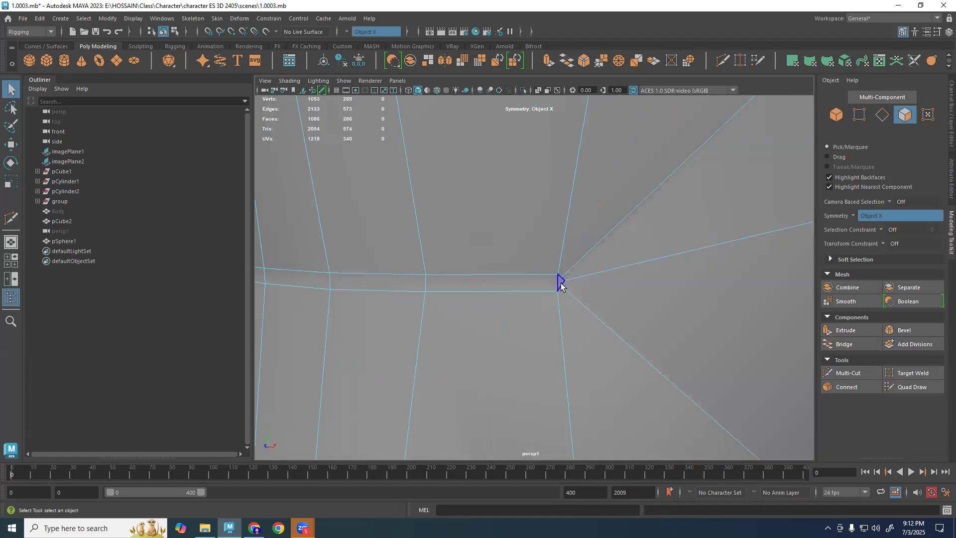
{"action": "left_click", "coordinate": [526, 285]}
{"action": "double_click", "coordinate": [405, 283], "text": "shift"}
{"action": "scroll", "coordinate": [500, 304], "scroll_direction": "down", "scroll_amount": 6}
{"action": "left_click_drag", "start_coordinate": [509, 302], "coordinate": [419, 334], "text": "alt"}
{"action": "key", "text": "w"}
{"action": "key", "text": "ctrl+e"}
{"action": "key", "text": "w"}
{"action": "left_click_drag", "start_coordinate": [454, 302], "coordinate": [438, 312]}
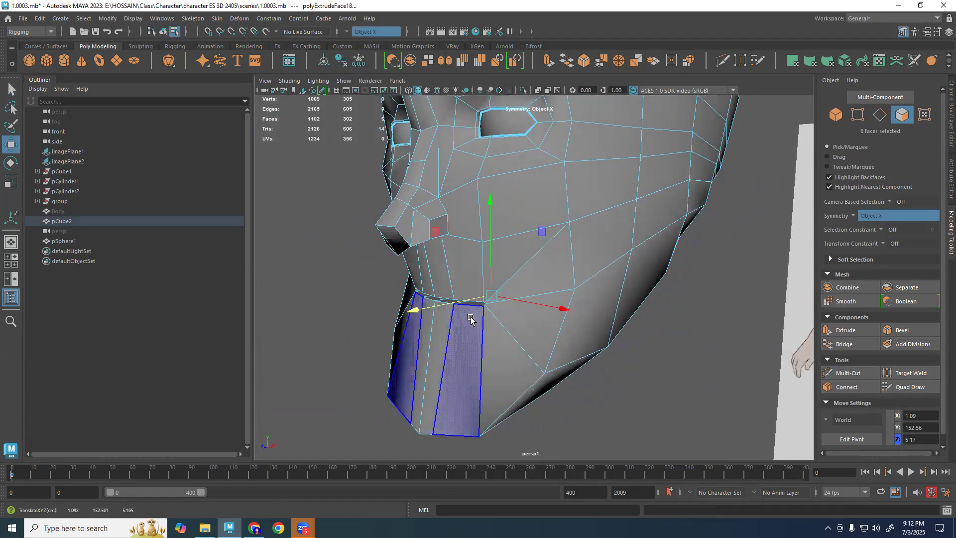
Examine the mouth opening on the smoothed head in object mode from several angles, and reselect the head.
{"action": "key", "text": "3"}
{"action": "right_click_drag", "start_coordinate": [468, 345], "coordinate": [518, 315]}
{"action": "left_click", "coordinate": [678, 263]}
{"action": "scroll", "coordinate": [643, 319], "scroll_direction": "down", "scroll_amount": 8}
{"action": "left_click_drag", "start_coordinate": [620, 347], "coordinate": [676, 305], "text": "alt"}
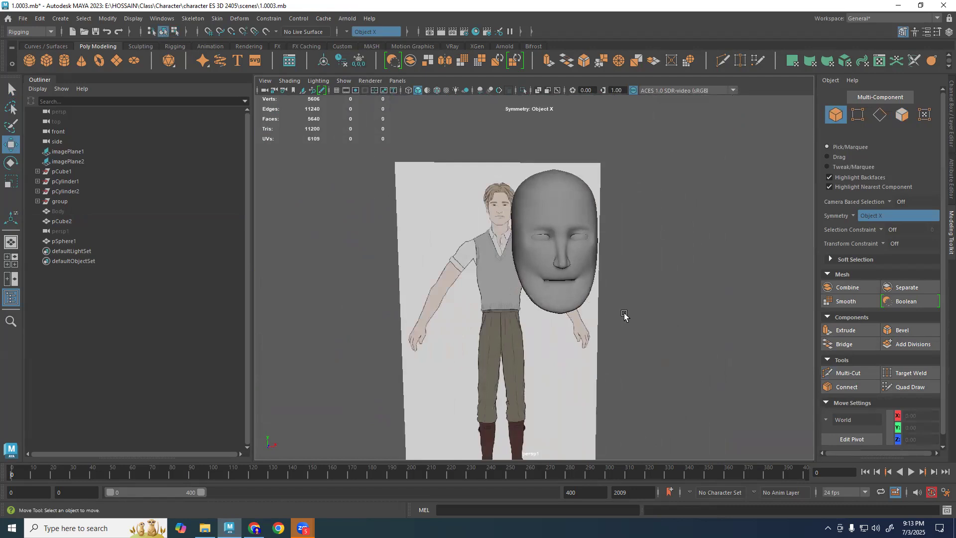
{"action": "scroll", "coordinate": [644, 317], "scroll_direction": "up", "scroll_amount": 5}
{"action": "left_click_drag", "start_coordinate": [644, 317], "coordinate": [604, 284], "text": "alt"}
{"action": "left_click", "coordinate": [565, 345]}
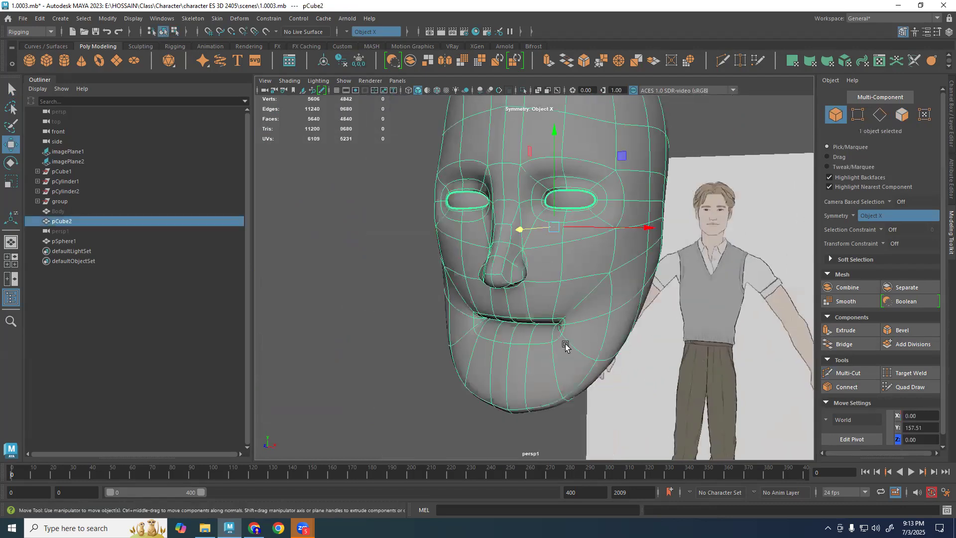
Insert a symmetric edge loop around the mouth, about midway between the mouth opening and the surrounding cheek and chin vertices.
{"action": "key", "text": "1"}
{"action": "scroll", "coordinate": [582, 345], "scroll_direction": "up", "scroll_amount": 6}
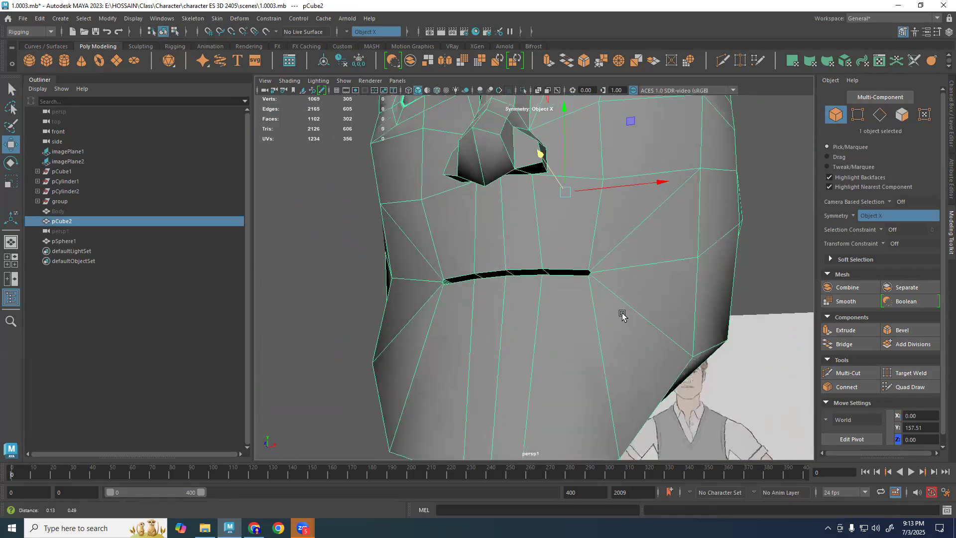
{"action": "scroll", "coordinate": [608, 330], "scroll_direction": "down", "scroll_amount": 5}
{"action": "left_click_drag", "start_coordinate": [626, 325], "coordinate": [593, 326], "text": "alt"}
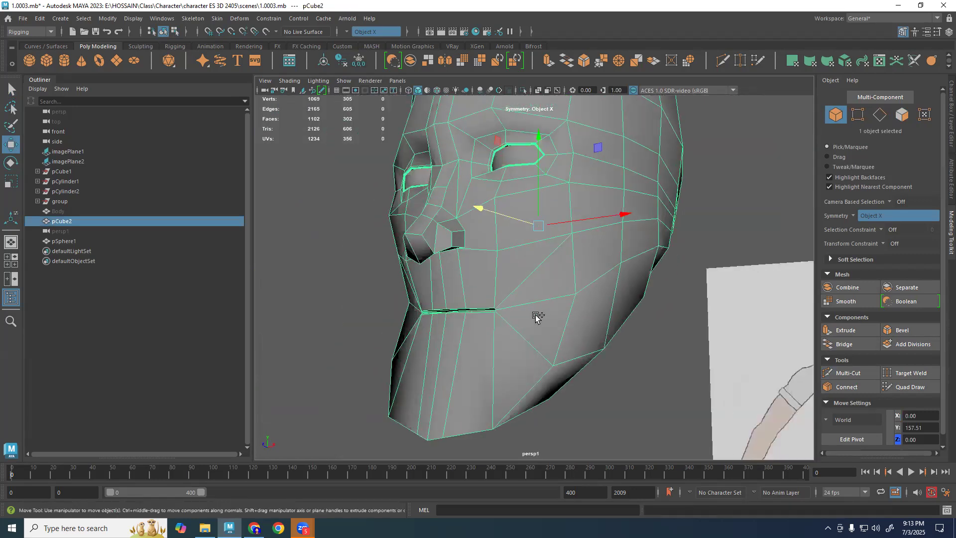
{"action": "key", "text": "ctrl+shift+x"}
{"action": "left_click", "coordinate": [513, 298], "text": "ctrl"}
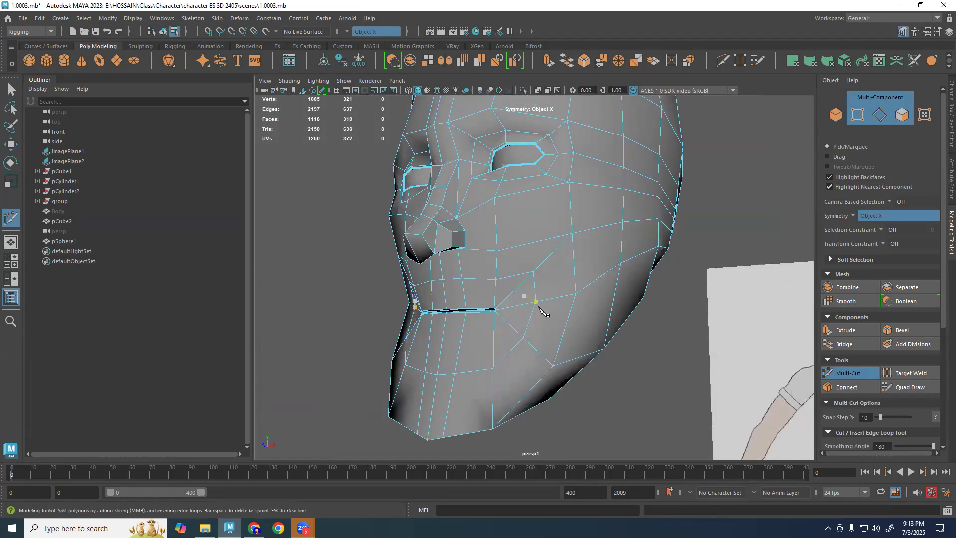
{"action": "key", "text": "q"}
Reposition the new loop's vertices above the mouth corners and upper lip so the loop curves evenly around the mouth.
{"action": "right_click_drag", "start_coordinate": [549, 332], "coordinate": [522, 329]}
{"action": "left_click_drag", "start_coordinate": [522, 328], "coordinate": [564, 332], "text": "alt"}
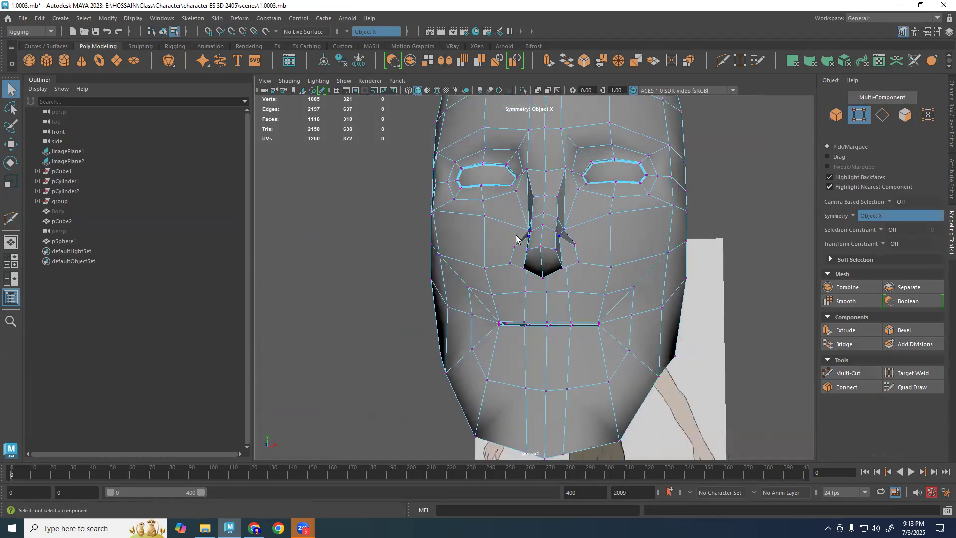
{"action": "left_click_drag", "start_coordinate": [639, 407], "coordinate": [625, 397], "text": "alt"}
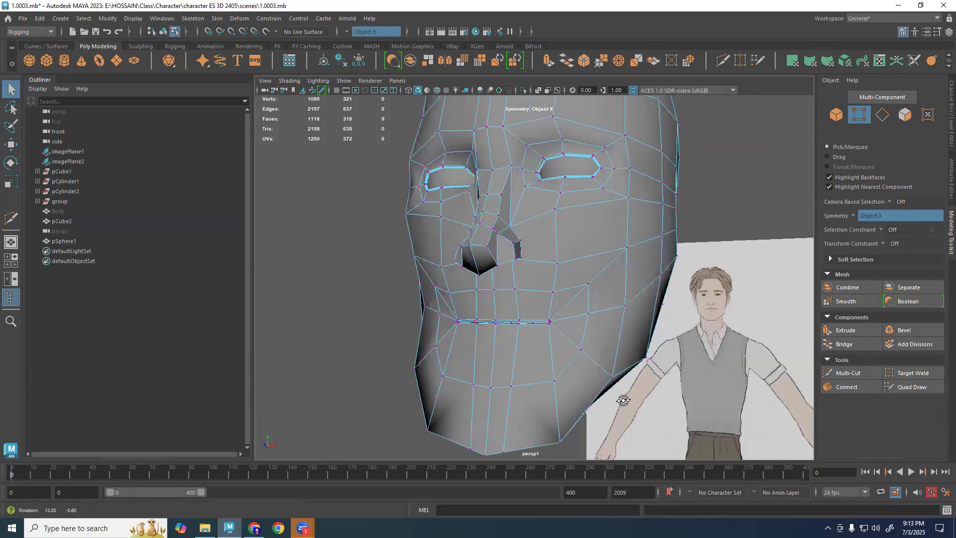
{"action": "scroll", "coordinate": [573, 391], "scroll_direction": "up", "scroll_amount": 5}
{"action": "scroll", "coordinate": [577, 355], "scroll_direction": "down", "scroll_amount": 5}
{"action": "left_click_drag", "start_coordinate": [559, 342], "coordinate": [592, 365], "text": "alt"}
{"action": "scroll", "coordinate": [595, 323], "scroll_direction": "up", "scroll_amount": 5}
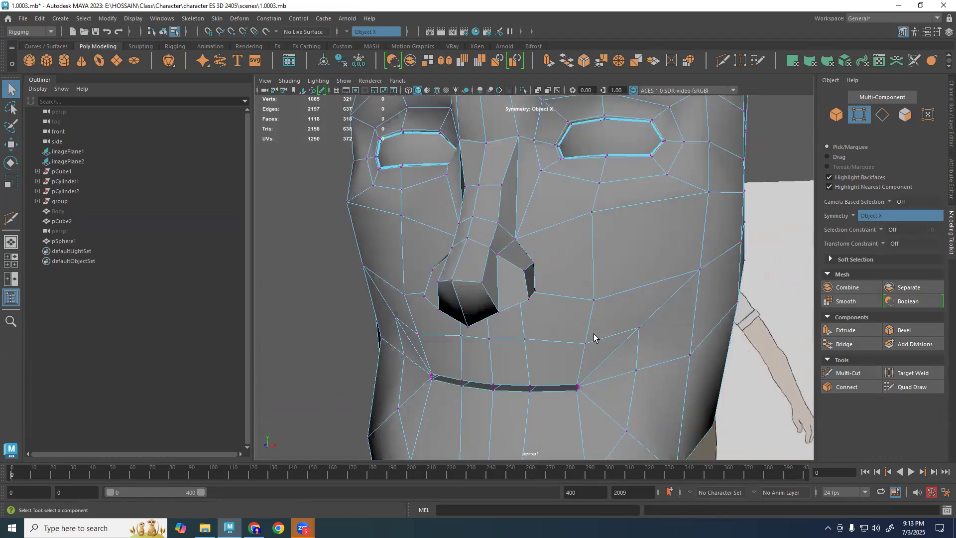
{"action": "left_click_drag", "start_coordinate": [604, 298], "coordinate": [611, 294], "text": "alt"}
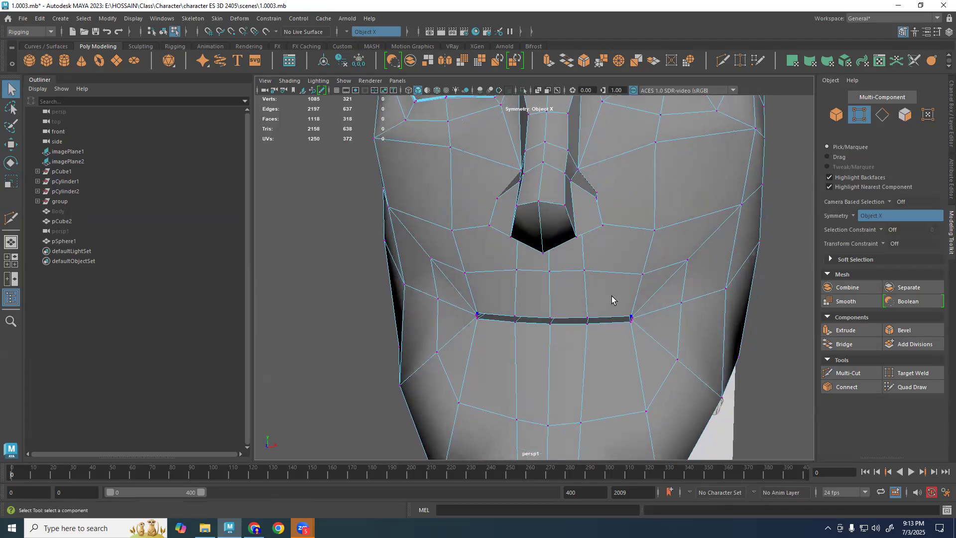
{"action": "left_click", "coordinate": [684, 263]}
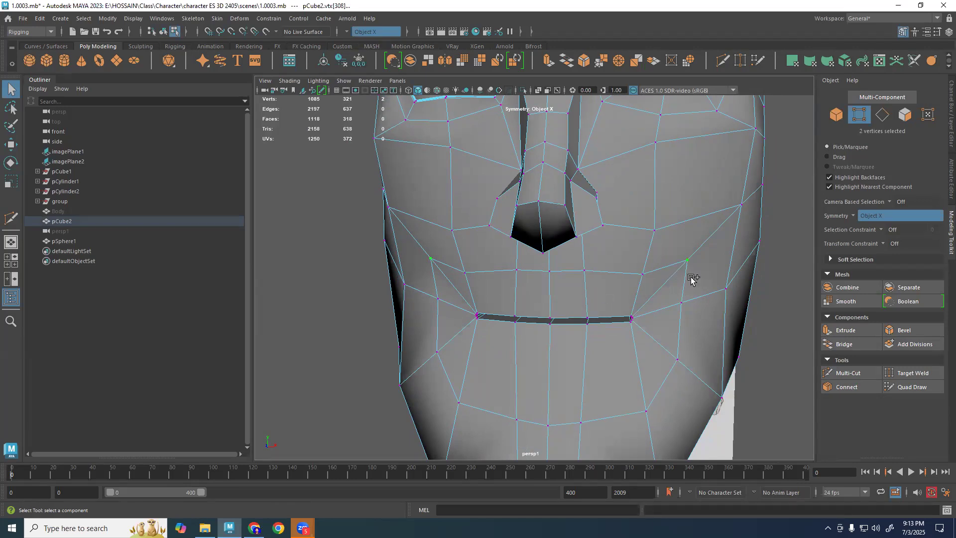
{"action": "key", "text": "w"}
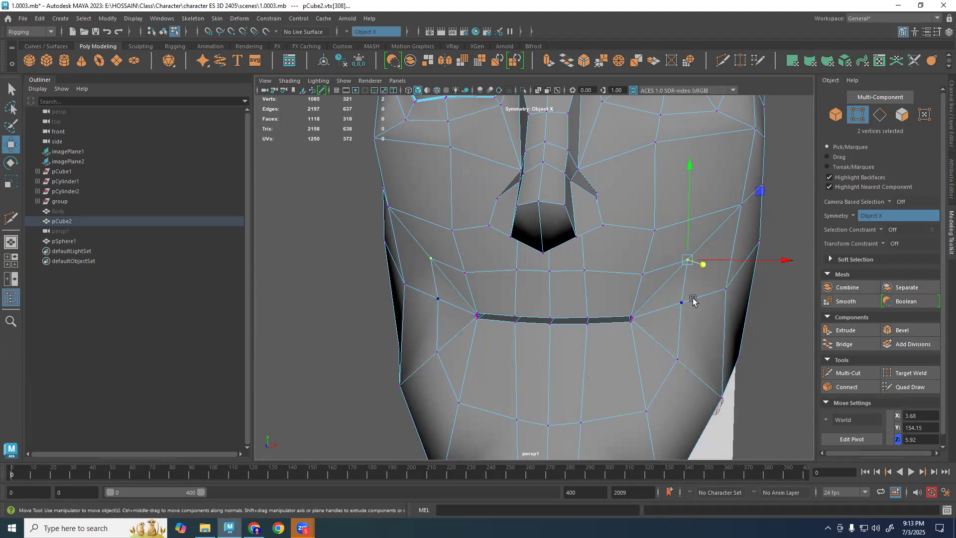
{"action": "left_click_drag", "start_coordinate": [688, 254], "coordinate": [597, 271]}
{"action": "left_click", "coordinate": [642, 274]}
{"action": "left_click", "coordinate": [585, 270]}
Move the loop vertex beside the mouth corner to about X 3.54, Y 152.52, Z 5.75, adjust the one below it, and preview the smoothed head.
{"action": "left_click_drag", "start_coordinate": [621, 304], "coordinate": [660, 273], "text": "alt"}
{"action": "left_click", "coordinate": [661, 261]}
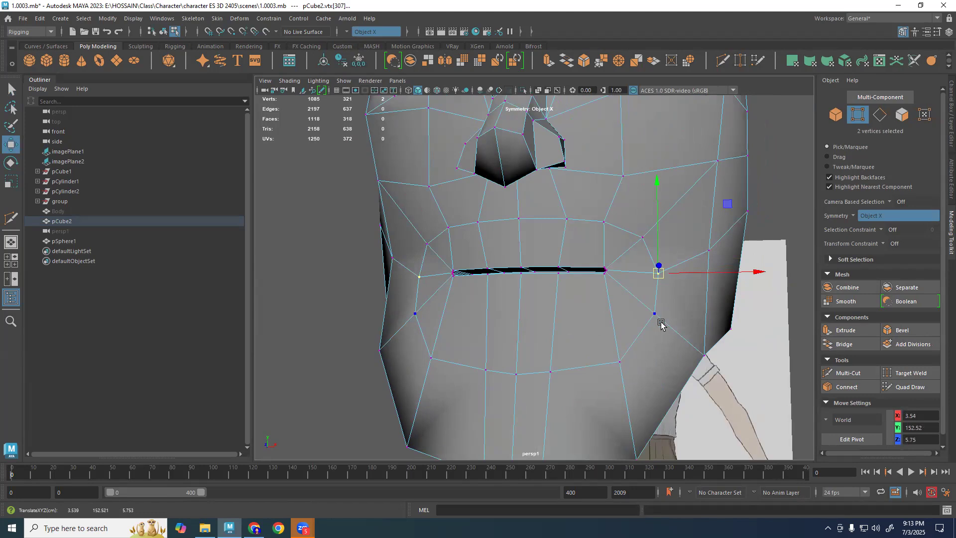
{"action": "middle_click_drag", "start_coordinate": [662, 324], "coordinate": [683, 271], "text": "alt"}
{"action": "left_click", "coordinate": [640, 304]}
{"action": "left_click_drag", "start_coordinate": [641, 305], "coordinate": [639, 307], "text": "ctrl+shift"}
{"action": "left_click_drag", "start_coordinate": [618, 257], "coordinate": [628, 288], "text": "alt"}
{"action": "key", "text": "3"}
{"action": "key", "text": "F8"}
{"action": "left_click", "coordinate": [796, 256]}
{"action": "scroll", "coordinate": [779, 255], "scroll_direction": "down", "scroll_amount": 5}
{"action": "left_click_drag", "start_coordinate": [755, 271], "coordinate": [741, 282], "text": "alt"}
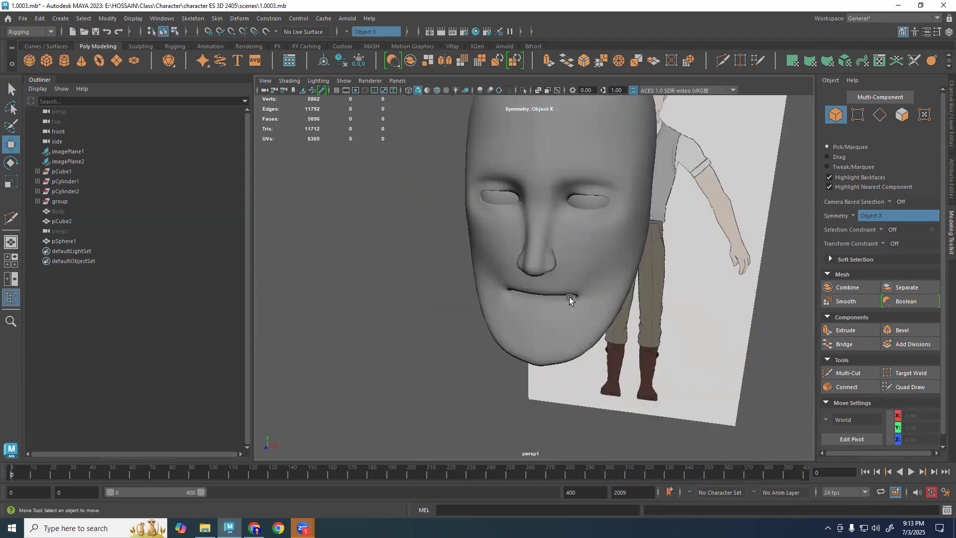
Select the edge loop around the mouth opening and sharpen it with the Crease Tool at a crease value of about 8.1.
{"action": "left_click", "coordinate": [620, 275]}
{"action": "scroll", "coordinate": [620, 282], "scroll_direction": "up", "scroll_amount": 8}
{"action": "key", "text": "1"}
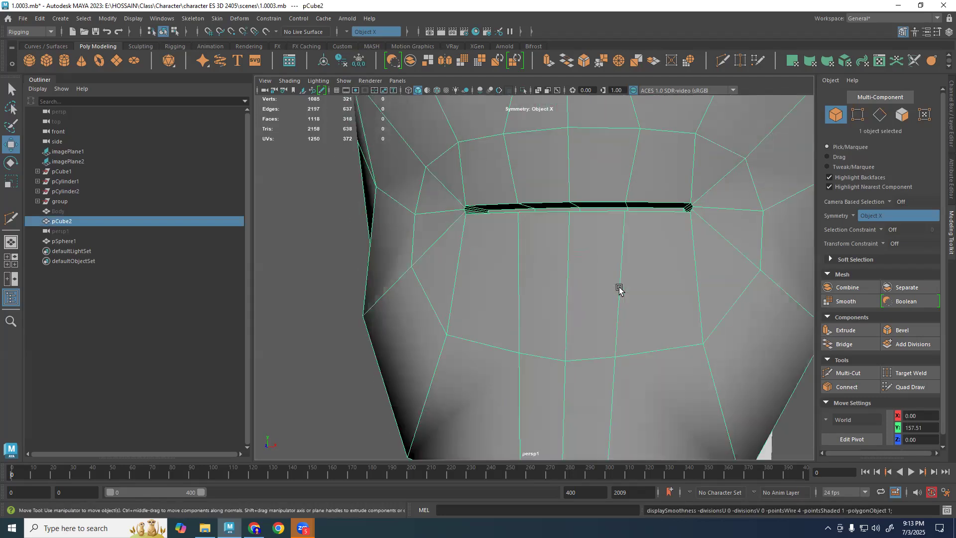
{"action": "right_click_drag", "start_coordinate": [619, 287], "coordinate": [622, 225]}
{"action": "double_click", "coordinate": [647, 203]}
{"action": "left_click_drag", "start_coordinate": [642, 227], "coordinate": [633, 248], "text": "alt"}
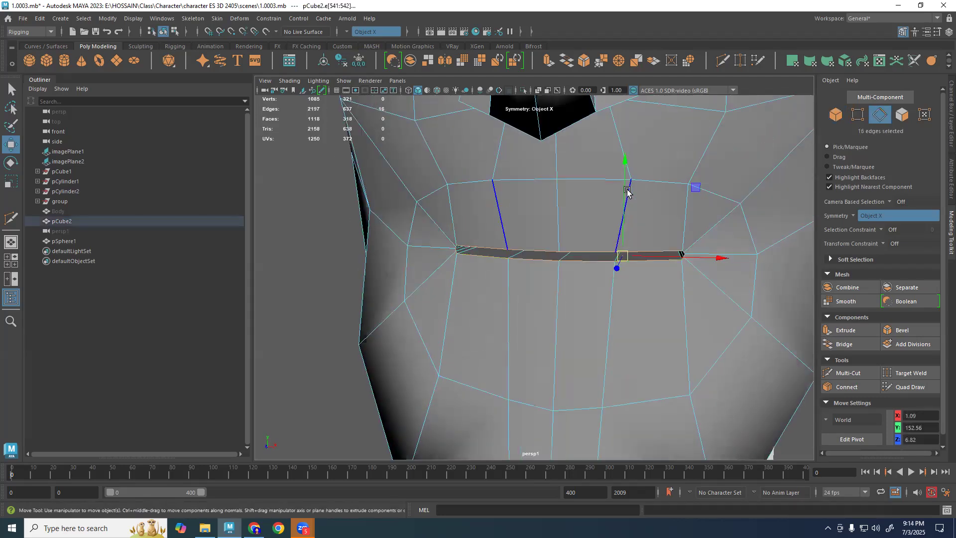
{"action": "key", "text": "r"}
{"action": "left_click", "coordinate": [625, 165]}
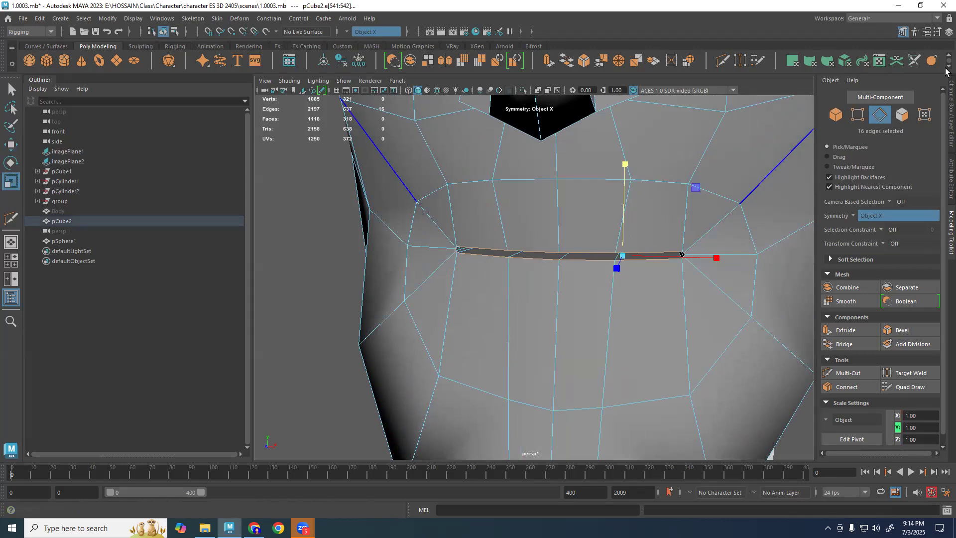
{"action": "left_click", "coordinate": [933, 62]}
{"action": "middle_click_drag", "start_coordinate": [553, 206], "coordinate": [940, 201]}
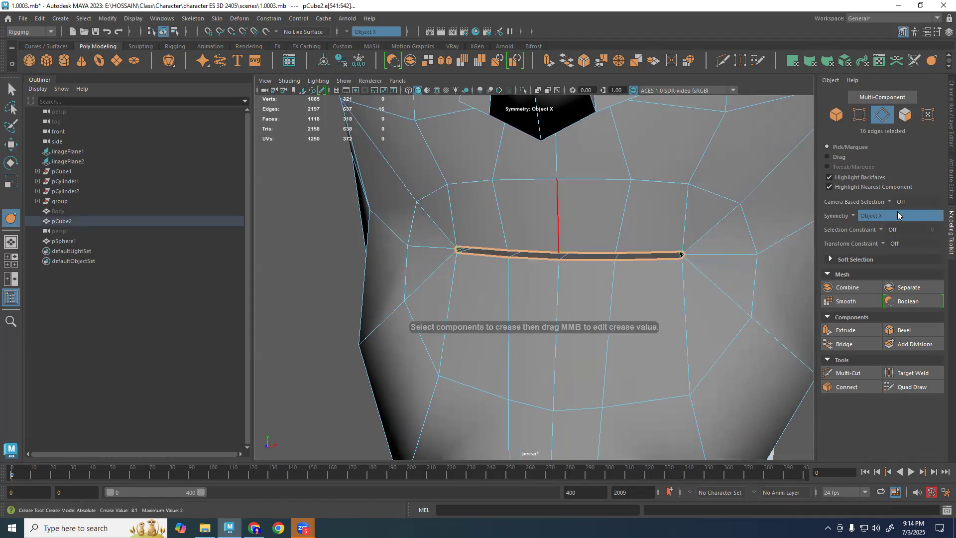
Examine the creased mouth opening on the smoothed head in object mode from several angles, and reselect the head.
{"action": "key", "text": "3"}
{"action": "right_click_drag", "start_coordinate": [634, 239], "coordinate": [670, 207]}
{"action": "left_click", "coordinate": [343, 258]}
{"action": "scroll", "coordinate": [398, 257], "scroll_direction": "down", "scroll_amount": 5}
{"action": "mouse_move", "coordinate": [508, 252]}
{"action": "left_mouse_down", "text": "alt"}
{"action": "mouse_move", "coordinate": [453, 254]}
{"action": "mouse_move", "coordinate": [516, 252]}
{"action": "left_mouse_up", "text": "alt"}
{"action": "left_click", "coordinate": [587, 244]}
{"action": "scroll", "coordinate": [593, 246], "scroll_direction": "up", "scroll_amount": 4}
{"action": "left_click_drag", "start_coordinate": [650, 257], "coordinate": [541, 270], "text": "alt"}
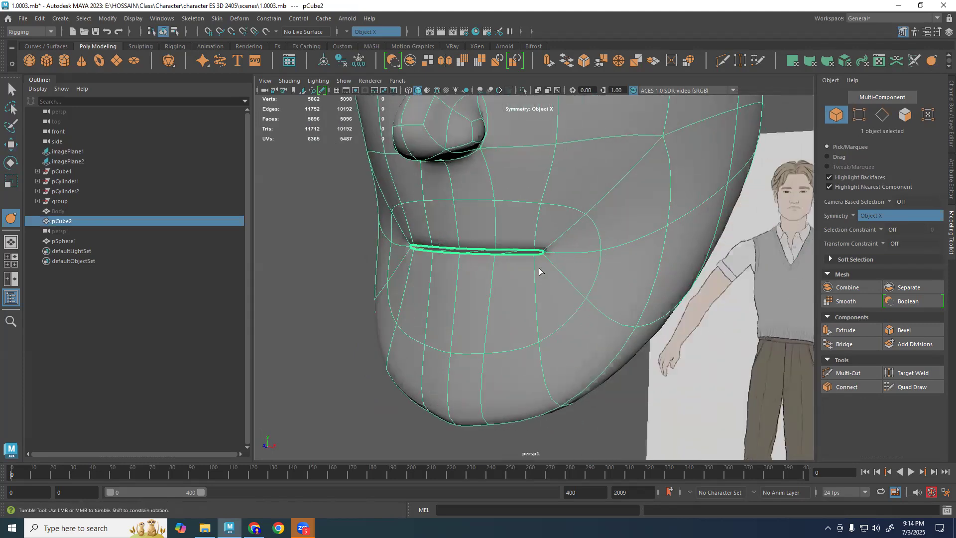
Select the mouth opening's edge loop and move it slightly forward in the side view against the reference profile.
{"action": "right_click_drag", "start_coordinate": [544, 272], "coordinate": [542, 242]}
{"action": "double_click", "coordinate": [518, 250]}
{"action": "key", "text": "space"}
{"action": "left_click_drag", "start_coordinate": [672, 317], "coordinate": [705, 319]}
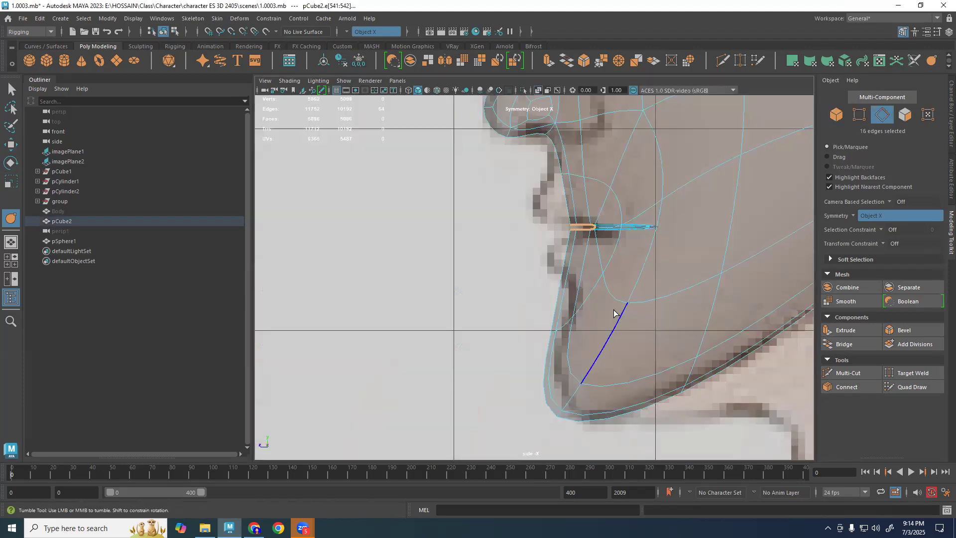
{"action": "scroll", "coordinate": [614, 305], "scroll_direction": "up", "scroll_amount": 2}
{"action": "key", "text": "w"}
{"action": "left_click_drag", "start_coordinate": [586, 215], "coordinate": [572, 214]}
{"action": "key", "text": "space"}
{"action": "key", "text": "space"}
Examine the shifted mouth on the smoothed head in perspective, checking the lip line and overall proportions.
{"action": "left_click_drag", "start_coordinate": [637, 274], "coordinate": [666, 340], "text": "alt"}
{"action": "key", "text": "1"}
{"action": "middle_click_drag", "start_coordinate": [667, 340], "coordinate": [662, 341], "text": "alt"}
{"action": "key", "text": "3"}
{"action": "right_click_drag", "start_coordinate": [662, 341], "coordinate": [712, 299]}
{"action": "left_click", "coordinate": [771, 235]}
{"action": "scroll", "coordinate": [770, 234], "scroll_direction": "down", "scroll_amount": 5}
{"action": "left_click_drag", "start_coordinate": [770, 235], "coordinate": [615, 344], "text": "alt"}
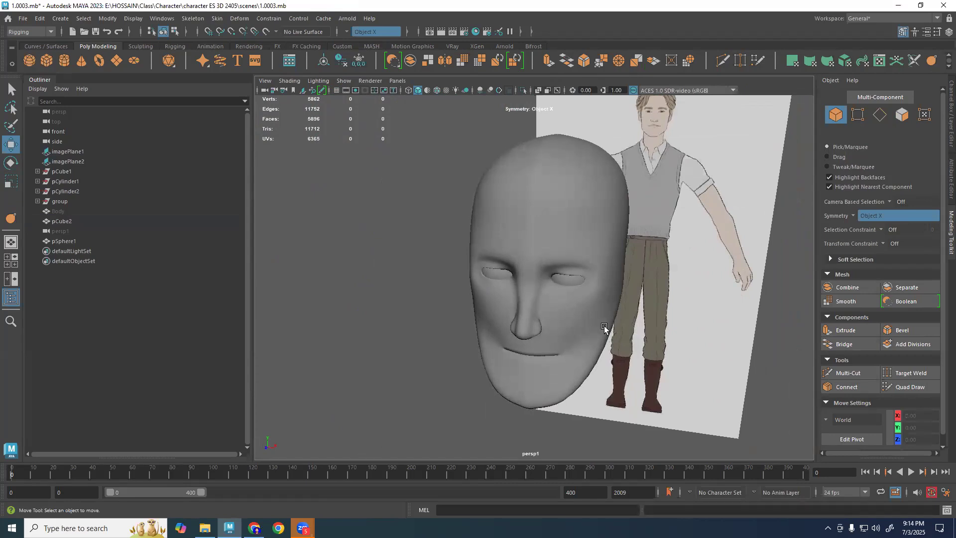
On the unsmoothed head, move the symmetric vertices below the mouth corners to about X 3.42, Y 151.42, Z 6.52.
{"action": "left_click", "coordinate": [586, 339]}
{"action": "key", "text": "1"}
{"action": "scroll", "coordinate": [590, 337], "scroll_direction": "up", "scroll_amount": 5}
{"action": "left_click_drag", "start_coordinate": [589, 337], "coordinate": [598, 264], "text": "alt"}
{"action": "scroll", "coordinate": [613, 265], "scroll_direction": "up", "scroll_amount": 2}
{"action": "middle_click_drag", "start_coordinate": [578, 262], "coordinate": [542, 309], "text": "alt"}
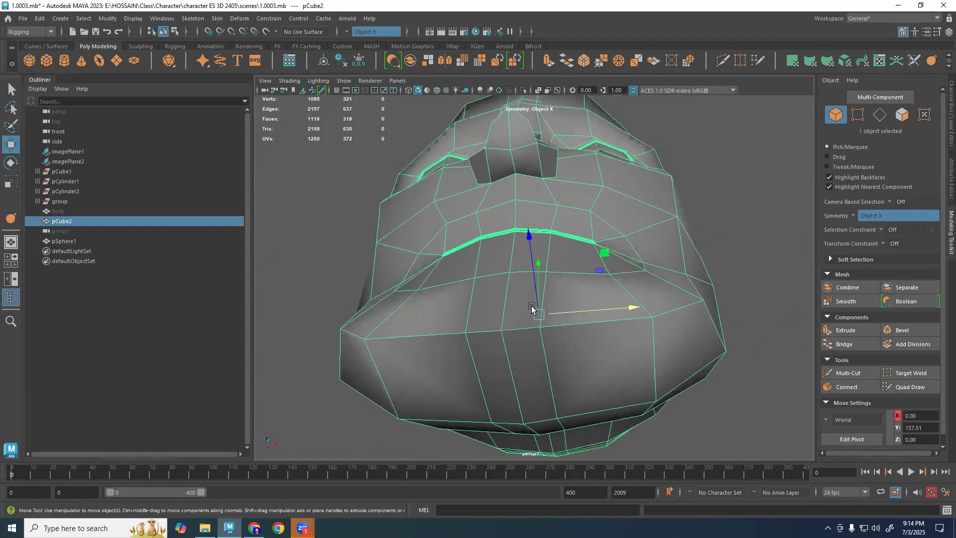
{"action": "scroll", "coordinate": [588, 310], "scroll_direction": "up", "scroll_amount": 4}
{"action": "middle_click_drag", "start_coordinate": [665, 247], "coordinate": [665, 265], "text": "alt"}
{"action": "left_click_drag", "start_coordinate": [665, 266], "coordinate": [658, 260], "text": "alt"}
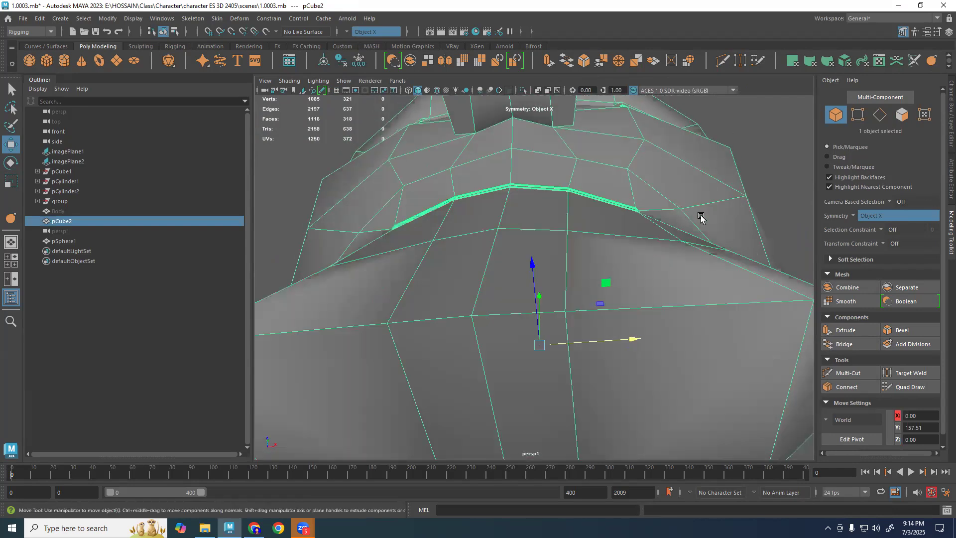
{"action": "right_click_drag", "start_coordinate": [717, 224], "coordinate": [674, 208]}
{"action": "left_click", "coordinate": [682, 181]}
{"action": "left_click_drag", "start_coordinate": [682, 170], "coordinate": [668, 205]}
{"action": "left_click_drag", "start_coordinate": [547, 219], "coordinate": [515, 333]}
Examine the mouth corners and surrounding cheeks on the smoothed head in object mode from several angles.
{"action": "key", "text": "3"}
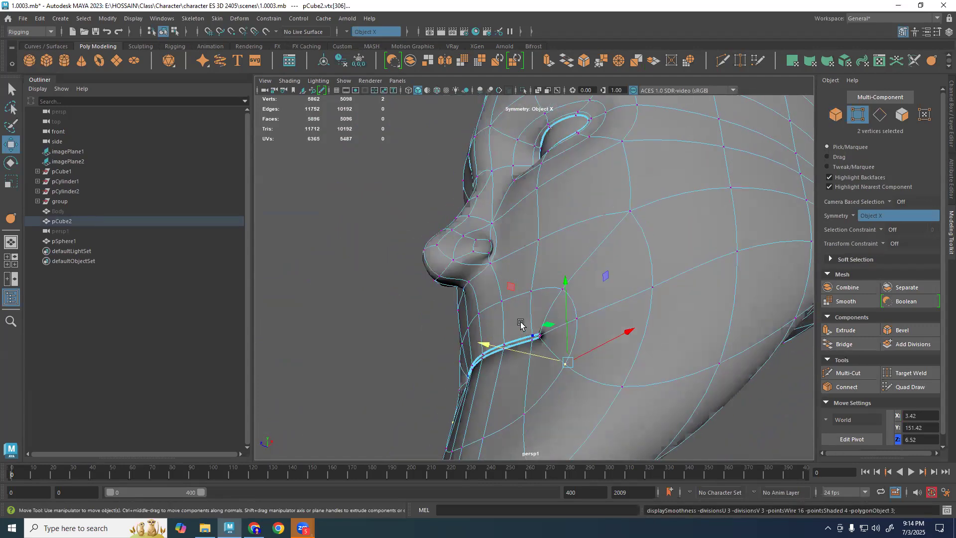
{"action": "key", "text": "F8"}
{"action": "left_click", "coordinate": [417, 293]}
{"action": "left_click_drag", "start_coordinate": [451, 325], "coordinate": [634, 327], "text": "alt"}
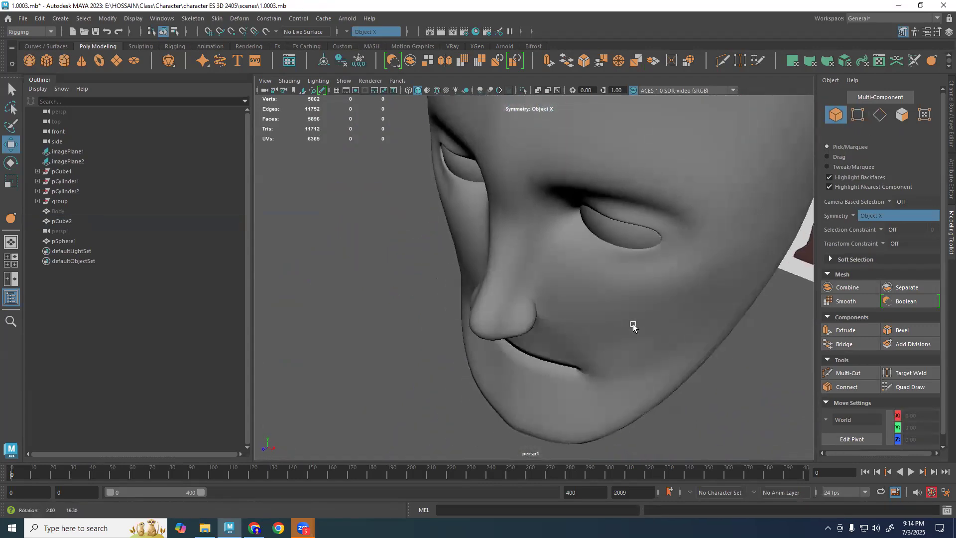
{"action": "left_click_drag", "start_coordinate": [669, 354], "coordinate": [688, 307], "text": "alt"}
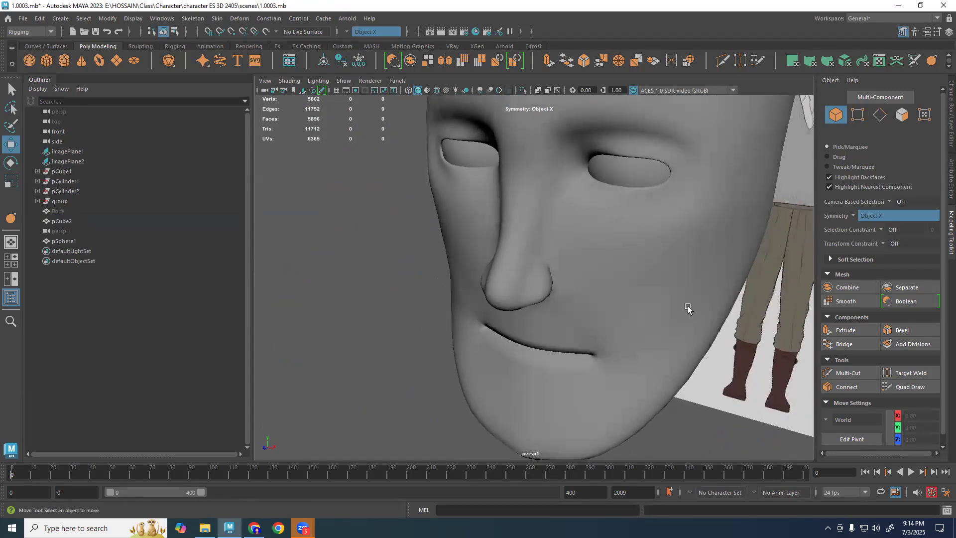
{"action": "left_click", "coordinate": [689, 317]}
{"action": "left_click", "coordinate": [759, 374]}
{"action": "left_click_drag", "start_coordinate": [713, 392], "coordinate": [554, 343], "text": "alt"}
Adjust the loop vertices above the upper lip, placing the pair below the nostrils at about X 1.22, Y 153.89, Z 7.24.
{"action": "left_click", "coordinate": [515, 330]}
{"action": "key", "text": "1"}
{"action": "right_click_drag", "start_coordinate": [553, 344], "coordinate": [521, 335]}
{"action": "left_click", "coordinate": [505, 330]}
{"action": "left_click", "coordinate": [492, 318]}
{"action": "left_click_drag", "start_coordinate": [472, 320], "coordinate": [582, 310]}
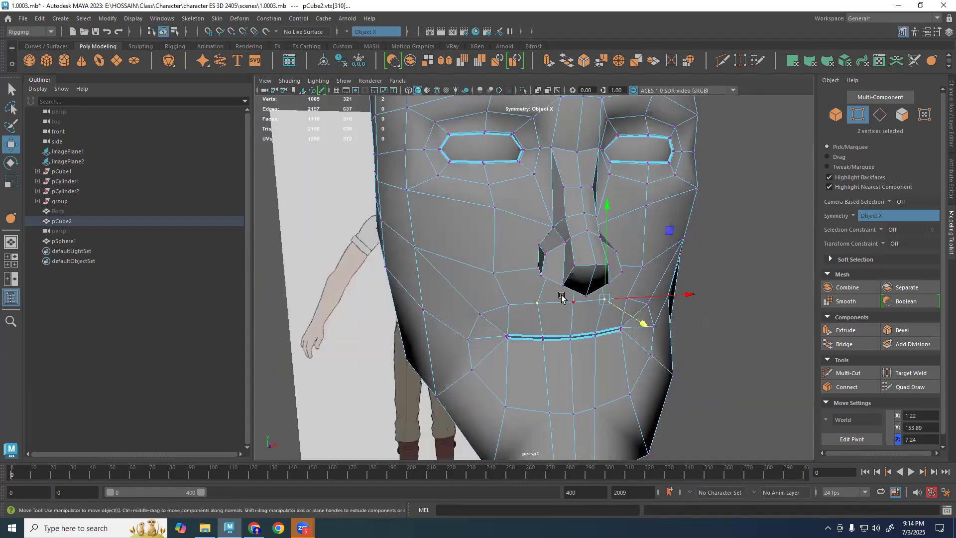
Select the mouth opening's edge loop and scale it down partially in depth to reduce its curvature.
{"action": "left_click_drag", "start_coordinate": [504, 351], "coordinate": [448, 348], "text": "alt"}
{"action": "key", "text": "f"}
{"action": "left_click_drag", "start_coordinate": [617, 336], "coordinate": [648, 333], "text": "alt"}
{"action": "left_click_drag", "start_coordinate": [411, 319], "coordinate": [693, 243], "text": "alt"}
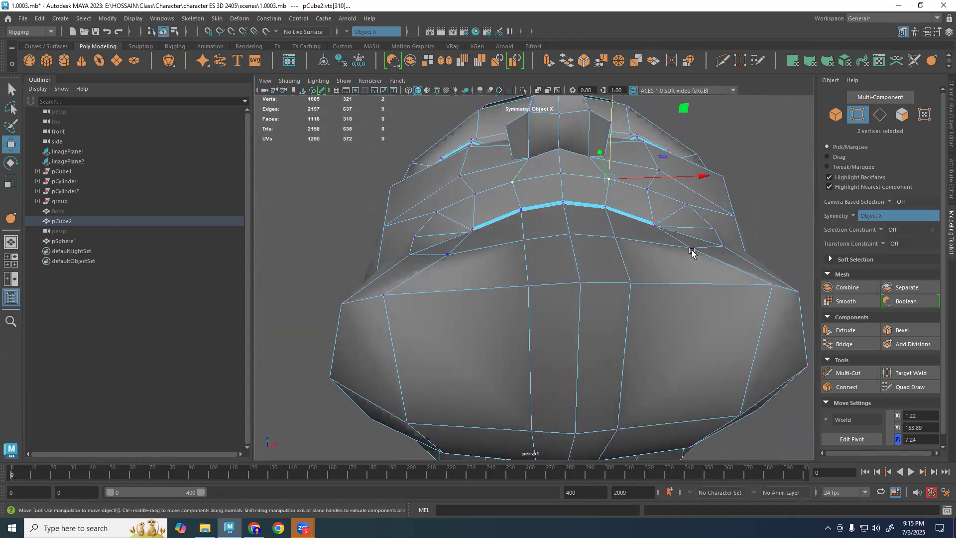
{"action": "left_click_drag", "start_coordinate": [640, 252], "coordinate": [615, 248], "text": "alt"}
{"action": "key", "text": "F10"}
{"action": "scroll", "coordinate": [631, 254], "scroll_direction": "up", "scroll_amount": 4}
{"action": "double_click", "coordinate": [633, 238]}
{"action": "key", "text": "r"}
{"action": "left_click_drag", "start_coordinate": [626, 138], "coordinate": [641, 297]}
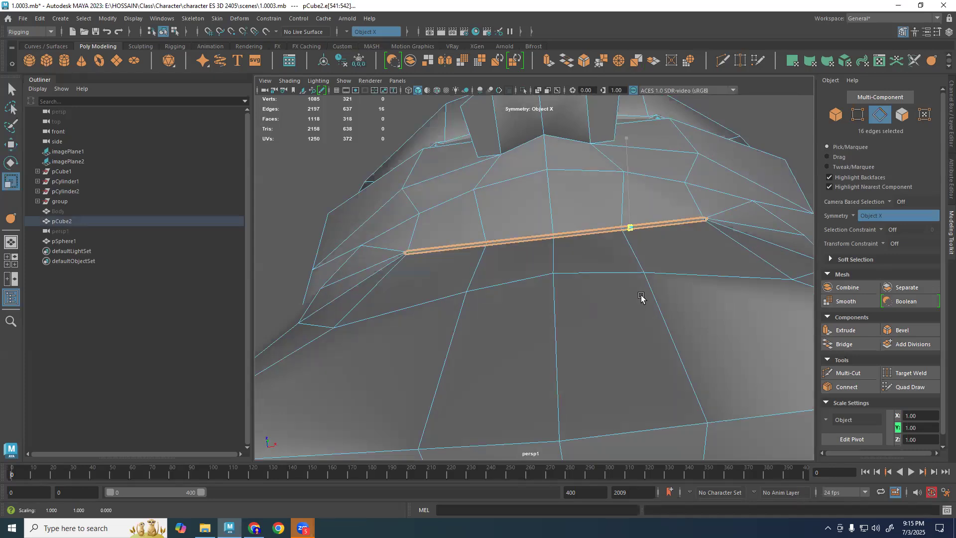
{"action": "key", "text": "ctrl+z"}
{"action": "left_click_drag", "start_coordinate": [627, 140], "coordinate": [628, 180]}
Examine the reshaped lip line on the smoothed head in object mode.
{"action": "scroll", "coordinate": [688, 292], "scroll_direction": "down", "scroll_amount": 4}
{"action": "left_click_drag", "start_coordinate": [685, 299], "coordinate": [649, 324], "text": "alt"}
{"action": "key", "text": "3"}
{"action": "key", "text": "F8"}
{"action": "left_click", "coordinate": [411, 314]}
{"action": "scroll", "coordinate": [592, 304], "scroll_direction": "down", "scroll_amount": 5}
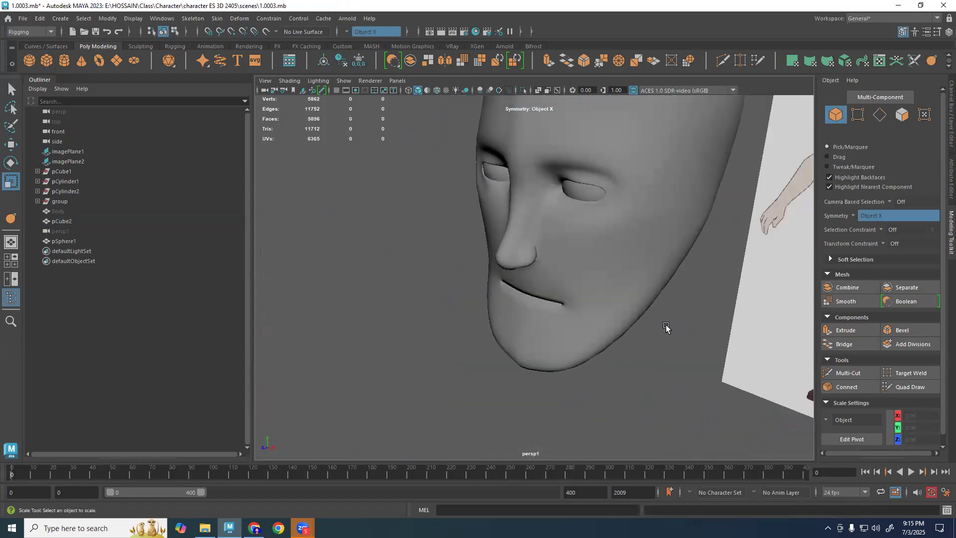
{"action": "mouse_move", "coordinate": [647, 331]}
{"action": "left_mouse_down", "text": "alt"}
{"action": "mouse_move", "coordinate": [685, 326]}
{"action": "mouse_move", "coordinate": [576, 324]}
{"action": "mouse_move", "coordinate": [625, 329]}
{"action": "mouse_move", "coordinate": [658, 316]}
{"action": "left_mouse_up", "text": "alt"}
Insert a tight edge loop around the mouth just outside the opening's creased border.
{"action": "left_click", "coordinate": [620, 333]}
{"action": "key", "text": "1"}
{"action": "scroll", "coordinate": [614, 329], "scroll_direction": "up", "scroll_amount": 3}
{"action": "scroll", "coordinate": [614, 308], "scroll_direction": "up", "scroll_amount": 4}
{"action": "scroll", "coordinate": [615, 316], "scroll_direction": "down", "scroll_amount": 3}
{"action": "scroll", "coordinate": [541, 339], "scroll_direction": "down", "scroll_amount": 3}
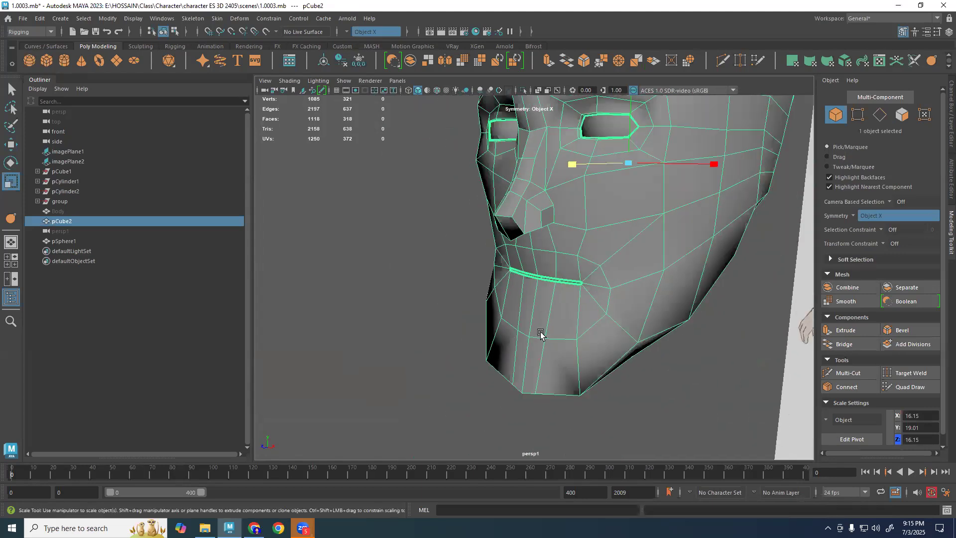
{"action": "scroll", "coordinate": [548, 325], "scroll_direction": "up", "scroll_amount": 3}
{"action": "scroll", "coordinate": [657, 317], "scroll_direction": "up", "scroll_amount": 4}
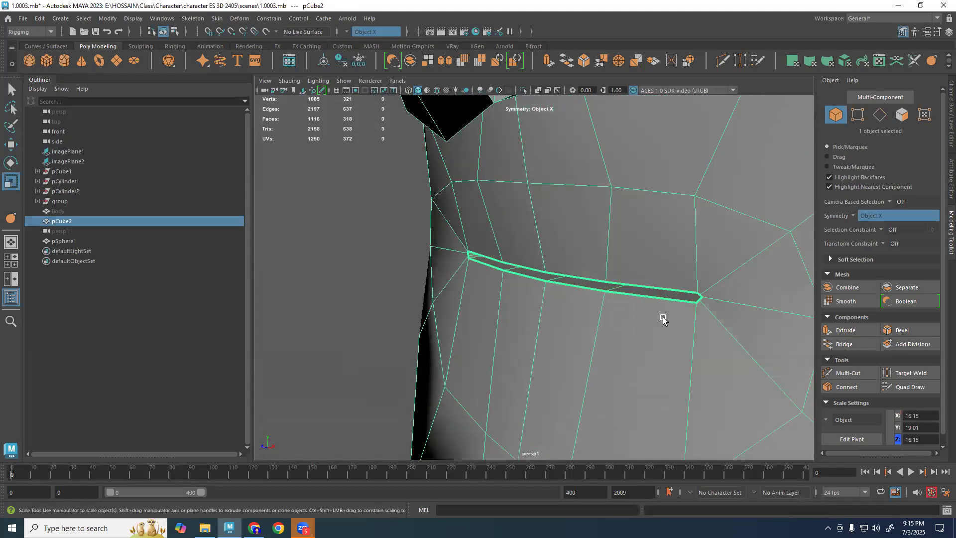
{"action": "left_click_drag", "start_coordinate": [660, 318], "coordinate": [617, 326], "text": "alt"}
{"action": "scroll", "coordinate": [685, 323], "scroll_direction": "up", "scroll_amount": 1}
{"action": "key", "text": "ctrl+shift+x"}
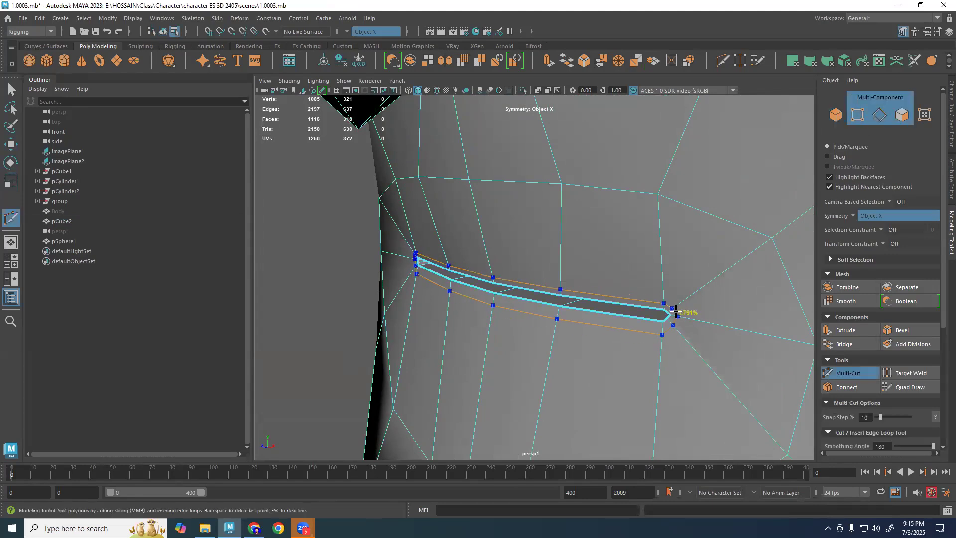
{"action": "left_click", "coordinate": [677, 309], "text": "ctrl"}
{"action": "key", "text": "q"}
{"action": "left_click", "coordinate": [685, 364]}
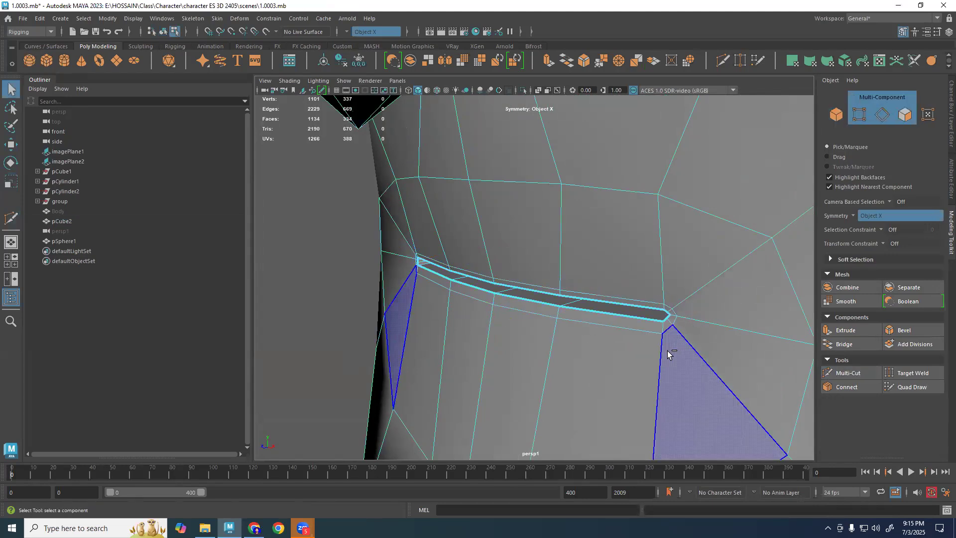
Select the three loop vertices just above the mouth opening in the side view and move them out to the reference's upper-lip profile.
{"action": "key", "text": "space"}
{"action": "key", "text": "space"}
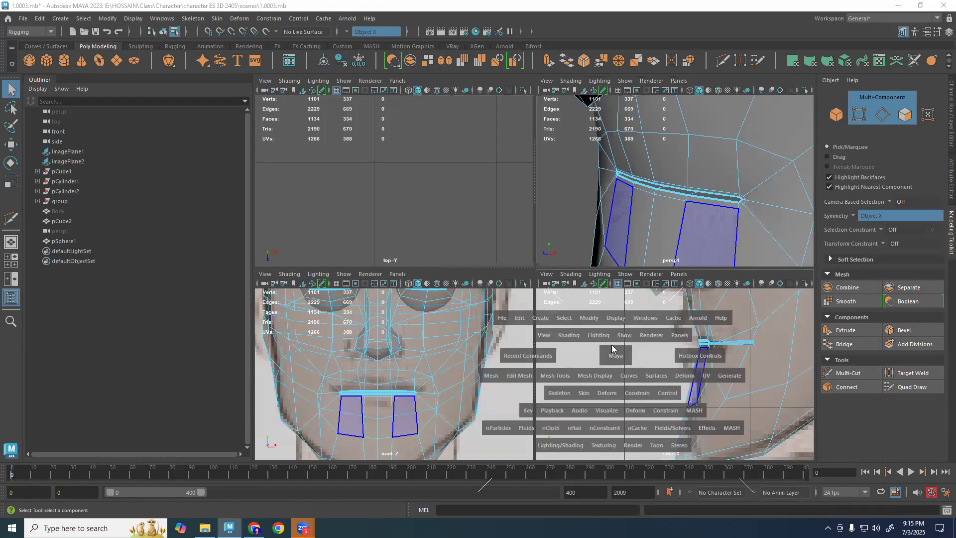
{"action": "scroll", "coordinate": [603, 278], "scroll_direction": "up", "scroll_amount": 6}
{"action": "right_click_drag", "start_coordinate": [658, 259], "coordinate": [617, 249]}
{"action": "left_click_drag", "start_coordinate": [581, 259], "coordinate": [583, 260]}
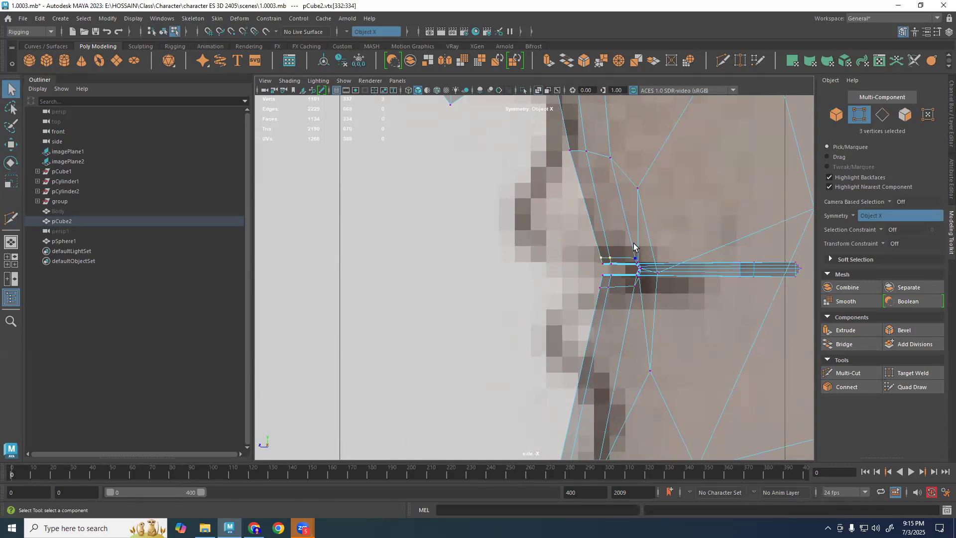
{"action": "key", "text": "space"}
{"action": "key", "text": "space"}
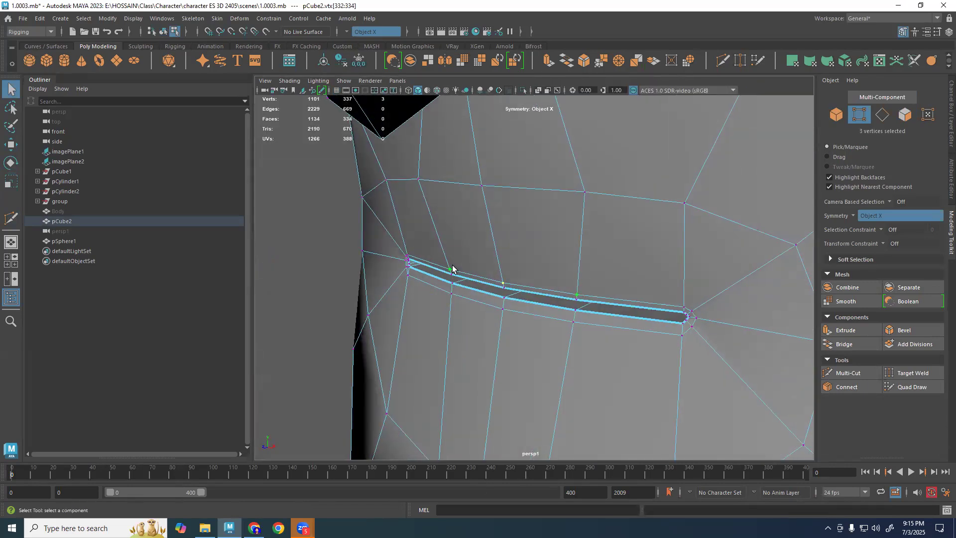
{"action": "key", "text": "space"}
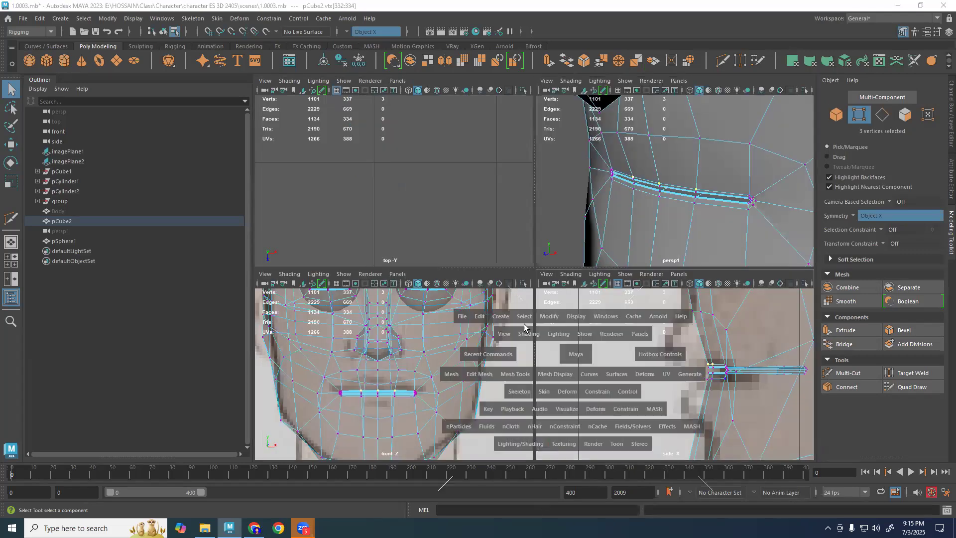
{"action": "key", "text": "space"}
{"action": "key", "text": "w"}
{"action": "left_click_drag", "start_coordinate": [545, 198], "coordinate": [449, 180]}
Move the three loop vertices just below the mouth opening out to the lower-lip profile, at about Y 152.06, Z 7.67.
{"action": "left_click", "coordinate": [608, 289]}
{"action": "left_click_drag", "start_coordinate": [538, 219], "coordinate": [491, 254]}
{"action": "left_click_drag", "start_coordinate": [621, 264], "coordinate": [686, 280], "text": "alt"}
{"action": "key", "text": "space"}
{"action": "key", "text": "space"}
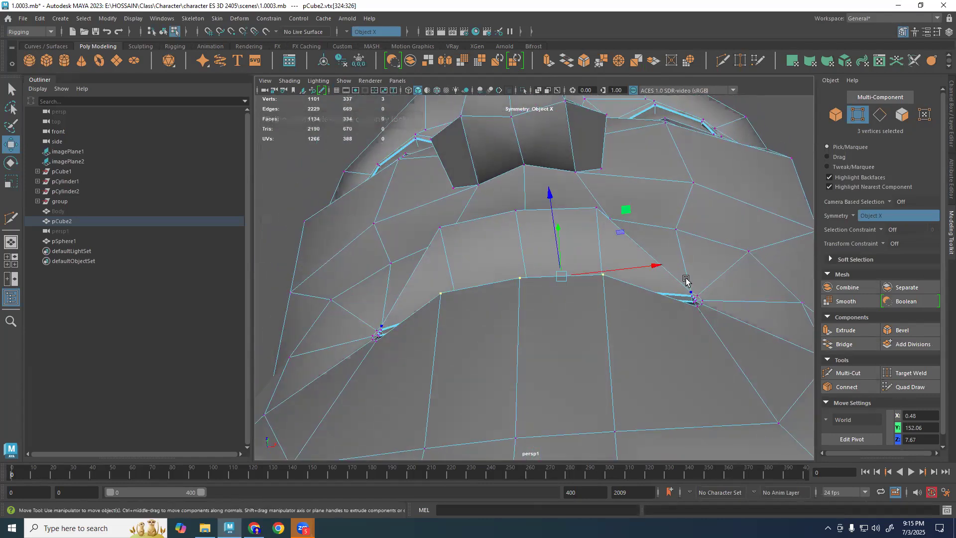
{"action": "left_click", "coordinate": [681, 266]}
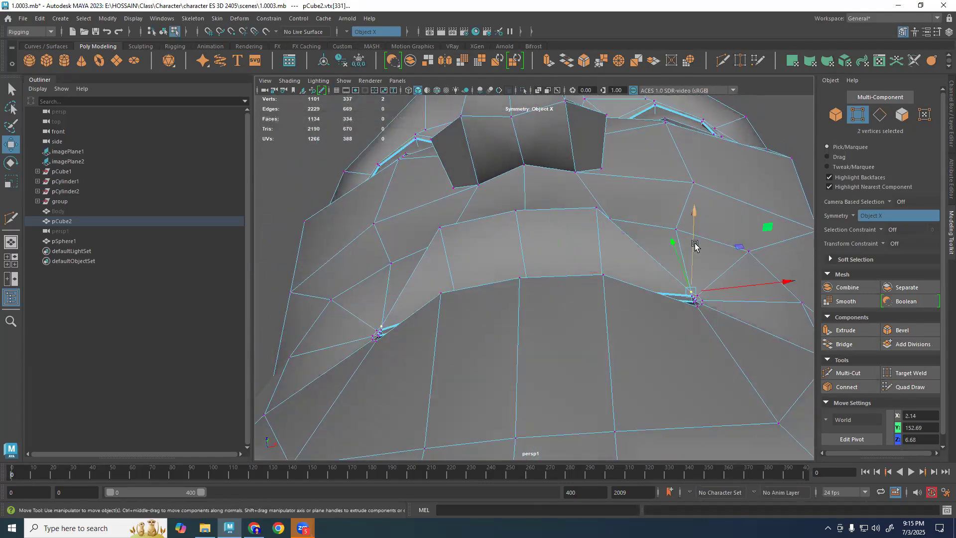
{"action": "left_click_drag", "start_coordinate": [696, 245], "coordinate": [698, 207]}
{"action": "key", "text": "ctrl+z"}
Shift the upper-lip loop's side vertices back in depth and move the loop vertices at the mouth corners to about Z 6.74.
{"action": "left_click_drag", "start_coordinate": [716, 263], "coordinate": [731, 280], "text": "alt"}
{"action": "left_click", "coordinate": [592, 218]}
{"action": "left_click_drag", "start_coordinate": [580, 169], "coordinate": [581, 188]}
{"action": "left_click", "coordinate": [695, 295]}
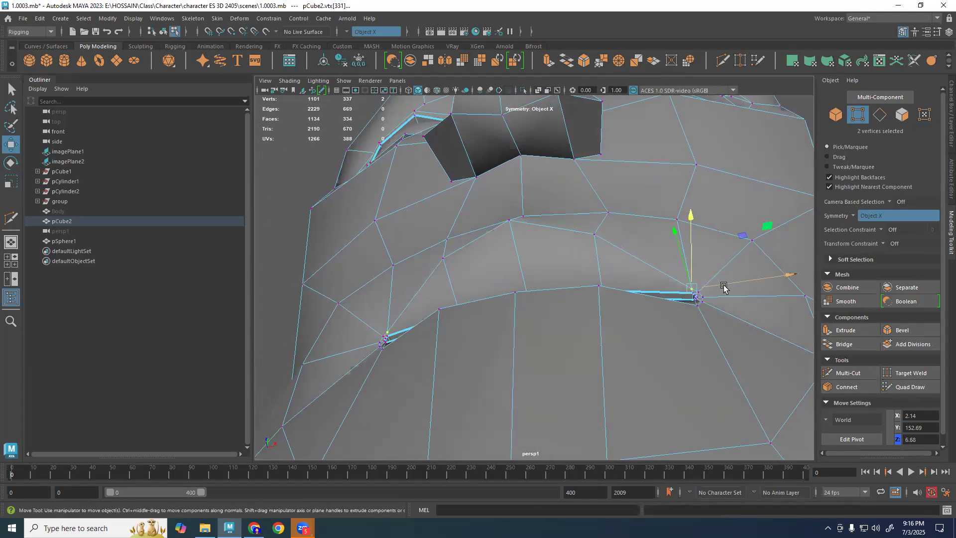
{"action": "left_click_drag", "start_coordinate": [689, 260], "coordinate": [593, 327]}
{"action": "left_click", "coordinate": [664, 289]}
{"action": "left_click_drag", "start_coordinate": [650, 283], "coordinate": [646, 281]}
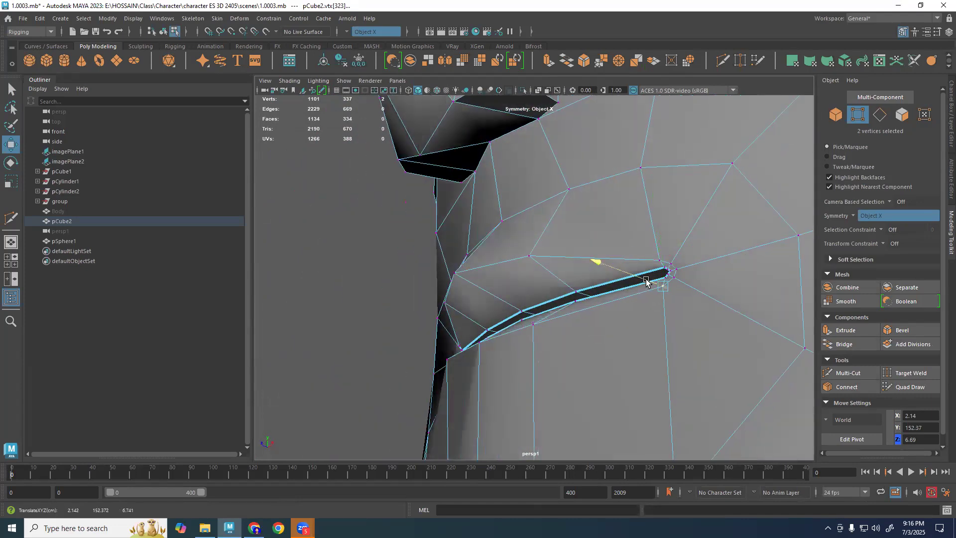
Pull the lower-lip loop's side vertices back in depth to round the lip, and check the mouth on the smoothed head.
{"action": "left_click", "coordinate": [530, 326]}
{"action": "left_click_drag", "start_coordinate": [523, 358], "coordinate": [546, 305], "text": "alt"}
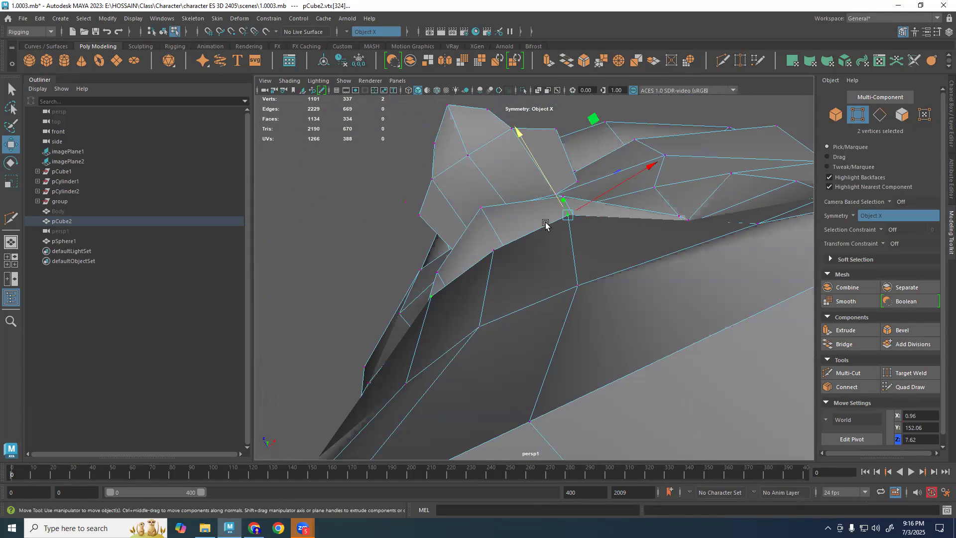
{"action": "left_click", "coordinate": [493, 235], "text": "shift"}
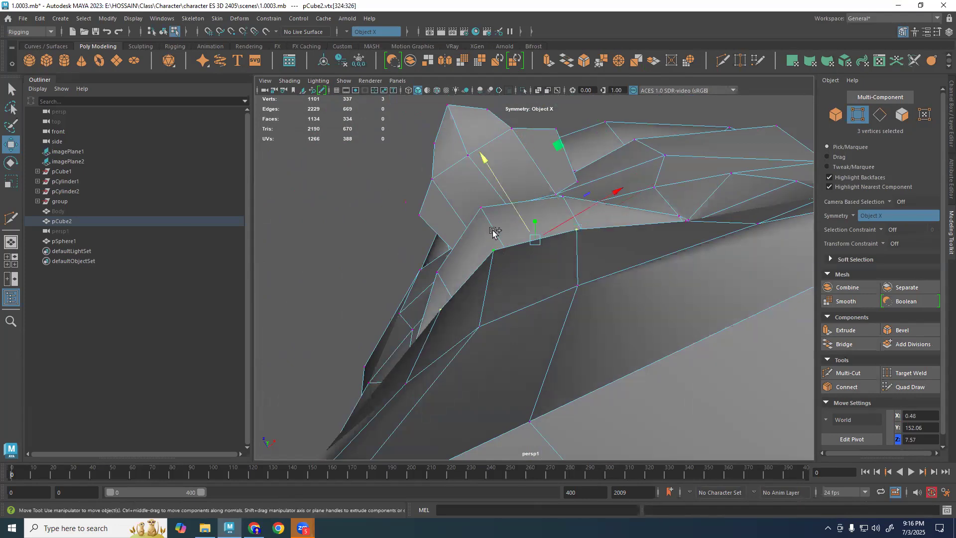
{"action": "left_click_drag", "start_coordinate": [510, 209], "coordinate": [559, 333]}
{"action": "key", "text": "3"}
{"action": "key", "text": "F8"}
{"action": "left_click", "coordinate": [419, 277]}
{"action": "scroll", "coordinate": [486, 314], "scroll_direction": "down", "scroll_amount": 5}
{"action": "left_click_drag", "start_coordinate": [488, 316], "coordinate": [541, 319], "text": "alt"}
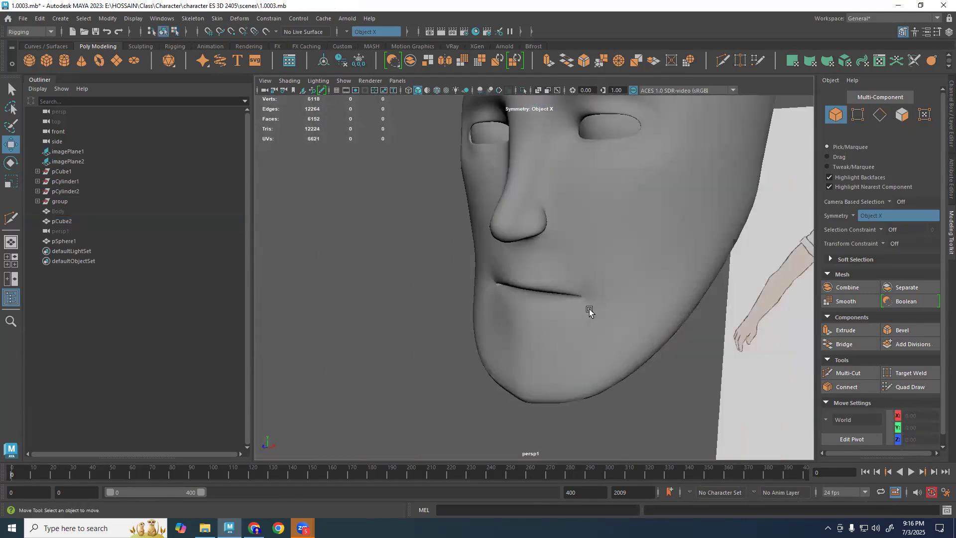
{"action": "left_click", "coordinate": [590, 310]}
Select all ten vertices clustered at the two mouth corners and place them at about Z 6.79.
{"action": "scroll", "coordinate": [589, 309], "scroll_direction": "up", "scroll_amount": 5}
{"action": "key", "text": "1"}
{"action": "left_click_drag", "start_coordinate": [630, 395], "coordinate": [760, 348], "text": "alt"}
{"action": "key", "text": "F9"}
{"action": "left_click", "coordinate": [716, 290]}
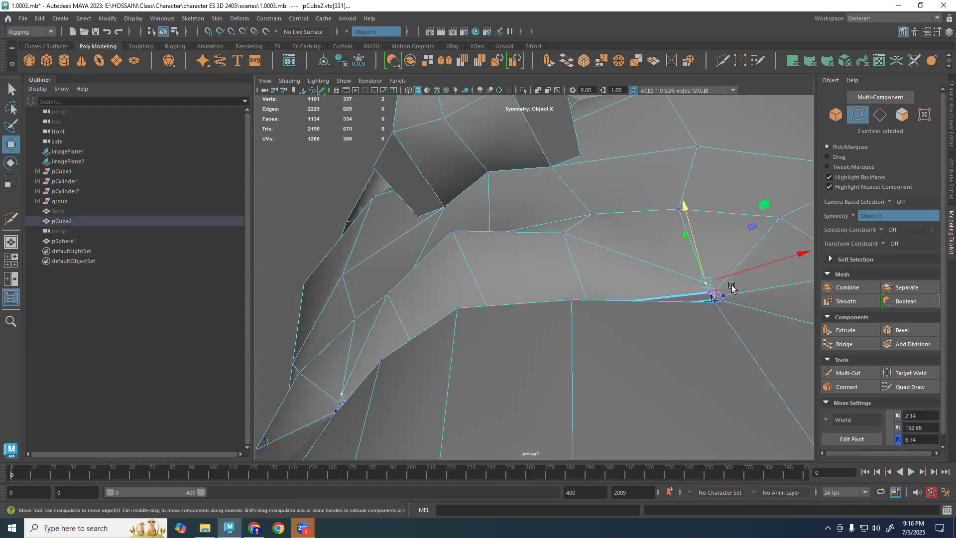
{"action": "key", "text": "q"}
{"action": "left_click", "coordinate": [719, 300], "text": "shift"}
{"action": "left_click_drag", "start_coordinate": [709, 315], "coordinate": [643, 229], "text": "alt"}
{"action": "key", "text": "w"}
{"action": "key", "text": "3"}
{"action": "left_click_drag", "start_coordinate": [648, 286], "coordinate": [607, 349], "text": "alt"}
{"action": "key", "text": "1"}
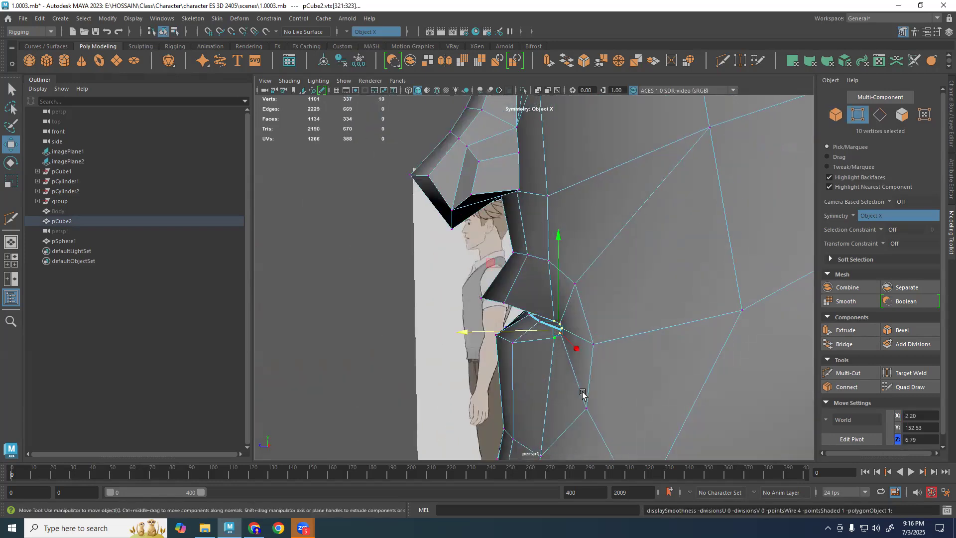
Move the five vertices below the lower lip to about Y 150.95, Z 6.75, following the reference profile in the side view.
{"action": "key", "text": "space"}
{"action": "key", "text": "space"}
{"action": "key", "text": "3"}
{"action": "middle_click_drag", "start_coordinate": [657, 343], "coordinate": [664, 263], "text": "alt"}
{"action": "key", "text": "1"}
{"action": "key", "text": "3"}
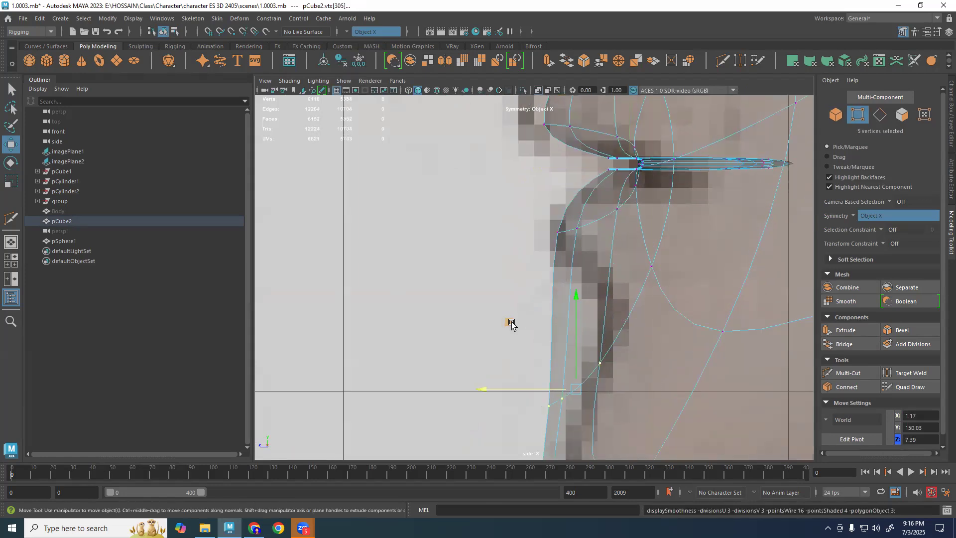
{"action": "middle_click_drag", "start_coordinate": [510, 326], "coordinate": [566, 244]}
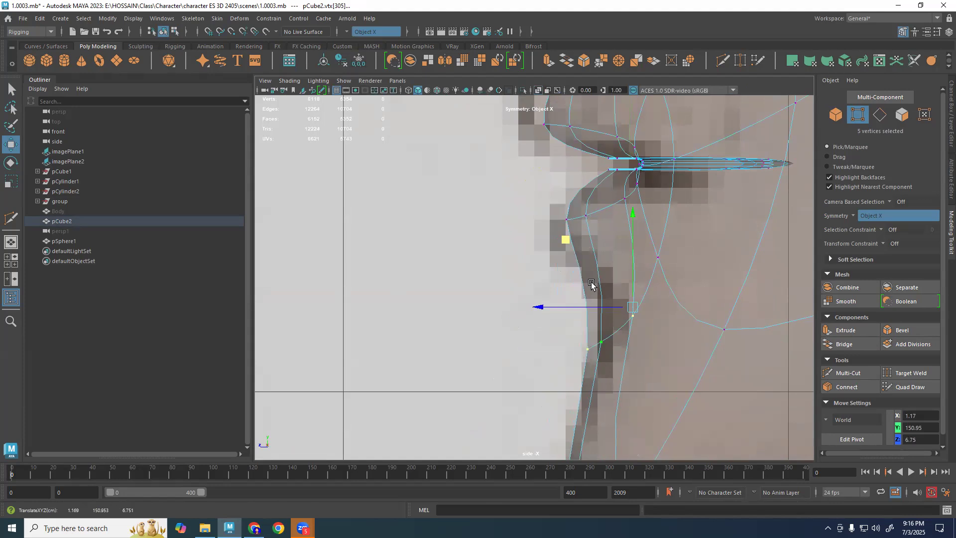
{"action": "middle_click_drag", "start_coordinate": [661, 358], "coordinate": [643, 293], "text": "alt"}
{"action": "right_click_drag", "start_coordinate": [642, 294], "coordinate": [621, 293], "text": "alt"}
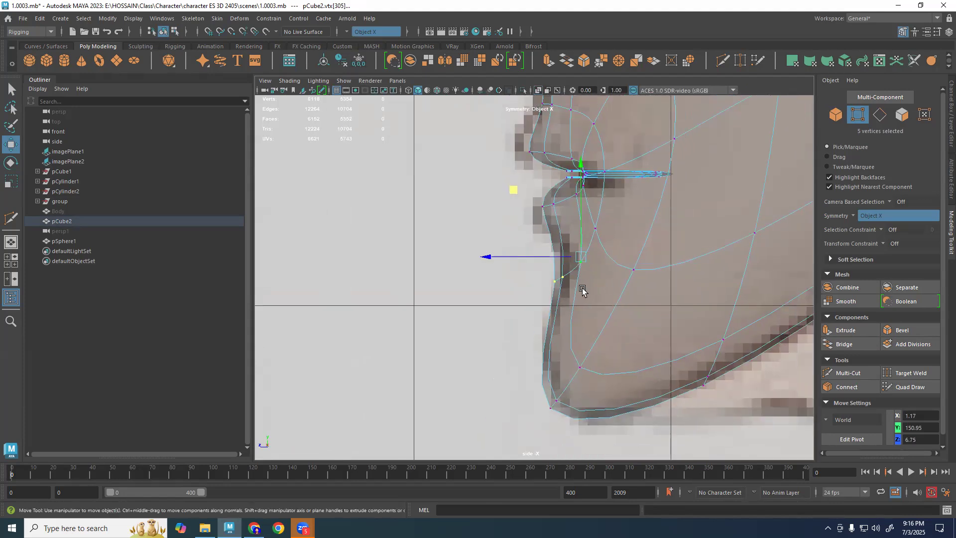
Move the upper-lip vertices to about Y 152.86, Z 8.29 and the three vertices above them to about Z 7.43.
{"action": "key", "text": "space"}
{"action": "key", "text": "space"}
{"action": "key", "text": "space"}
{"action": "key", "text": "space"}
{"action": "middle_click_drag", "start_coordinate": [585, 182], "coordinate": [600, 295], "text": "alt"}
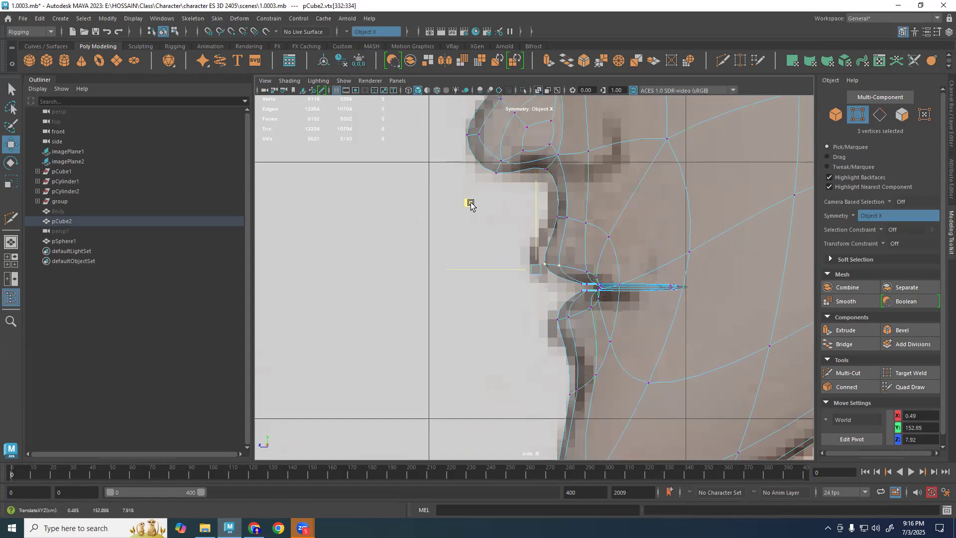
{"action": "middle_click_drag", "start_coordinate": [468, 203], "coordinate": [453, 203]}
{"action": "middle_click_drag", "start_coordinate": [525, 215], "coordinate": [525, 218]}
{"action": "left_click_drag", "start_coordinate": [525, 218], "coordinate": [584, 203]}
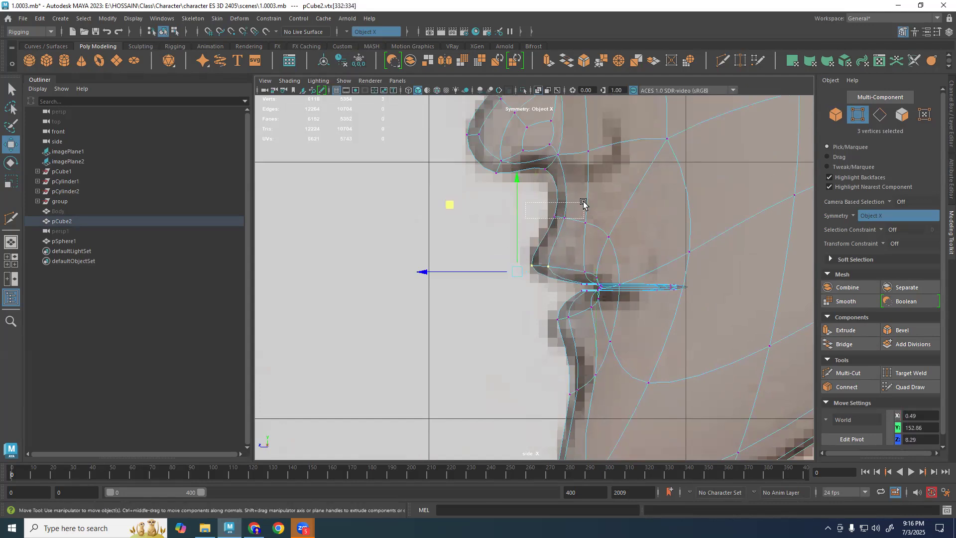
{"action": "left_click_drag", "start_coordinate": [529, 217], "coordinate": [525, 218]}
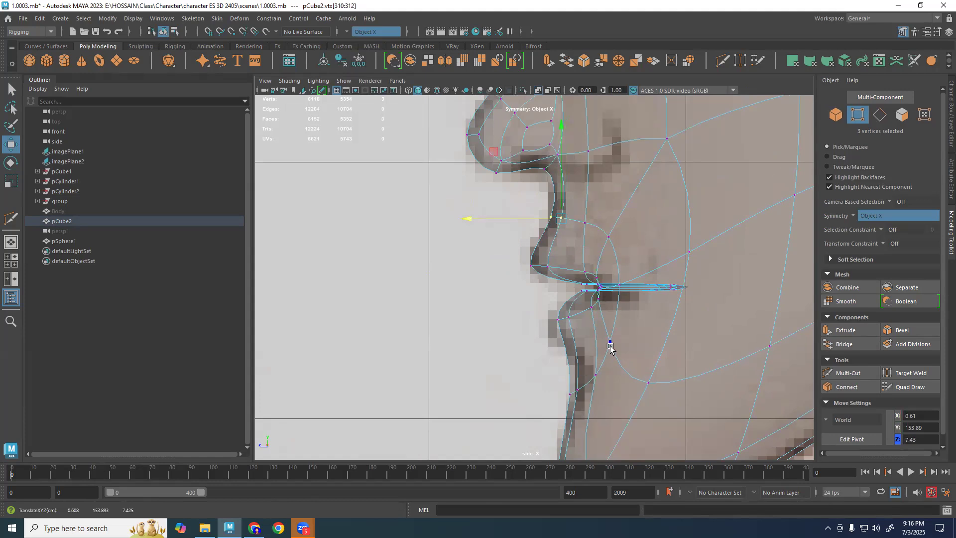
Push the lower-lip vertices forward to the reference profile and set the five vertices beneath them at about Y 151.00, Z 6.71.
{"action": "scroll", "coordinate": [610, 348], "scroll_direction": "up", "scroll_amount": 2}
{"action": "middle_click_drag", "start_coordinate": [488, 261], "coordinate": [469, 269]}
{"action": "left_click_drag", "start_coordinate": [649, 380], "coordinate": [574, 434]}
{"action": "middle_click_drag", "start_coordinate": [551, 322], "coordinate": [550, 325]}
{"action": "key", "text": "space"}
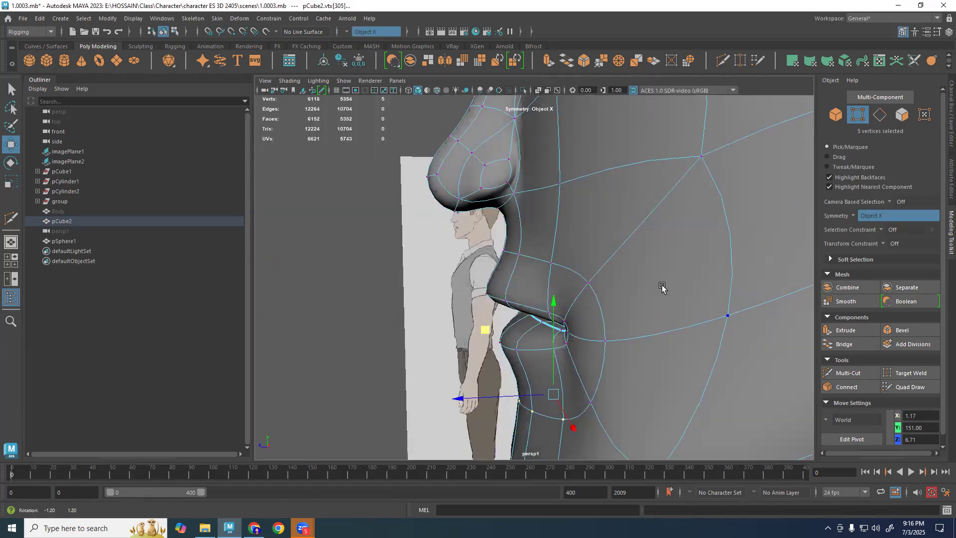
{"action": "key", "text": "F8"}
{"action": "left_click", "coordinate": [723, 319]}
{"action": "left_click_drag", "start_coordinate": [724, 319], "coordinate": [614, 274], "text": "alt"}
Move the ten mouth-corner vertices forward to about Z 7.10 and check the smoothed mouth profile.
{"action": "left_click", "coordinate": [569, 296]}
{"action": "scroll", "coordinate": [568, 296], "scroll_direction": "up", "scroll_amount": 5}
{"action": "key", "text": "1"}
{"action": "key", "text": "F9"}
{"action": "left_click", "coordinate": [618, 277]}
{"action": "key", "text": "q"}
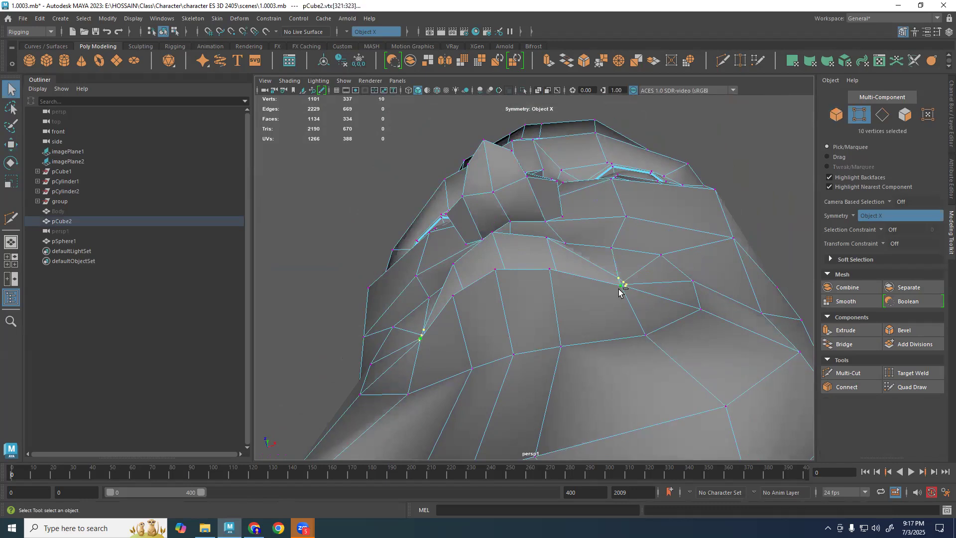
{"action": "left_click", "coordinate": [618, 291], "text": "shift"}
{"action": "key", "text": "w"}
{"action": "left_click_drag", "start_coordinate": [614, 242], "coordinate": [614, 233]}
{"action": "left_click_drag", "start_coordinate": [646, 301], "coordinate": [565, 351], "text": "alt"}
{"action": "key", "text": "3"}
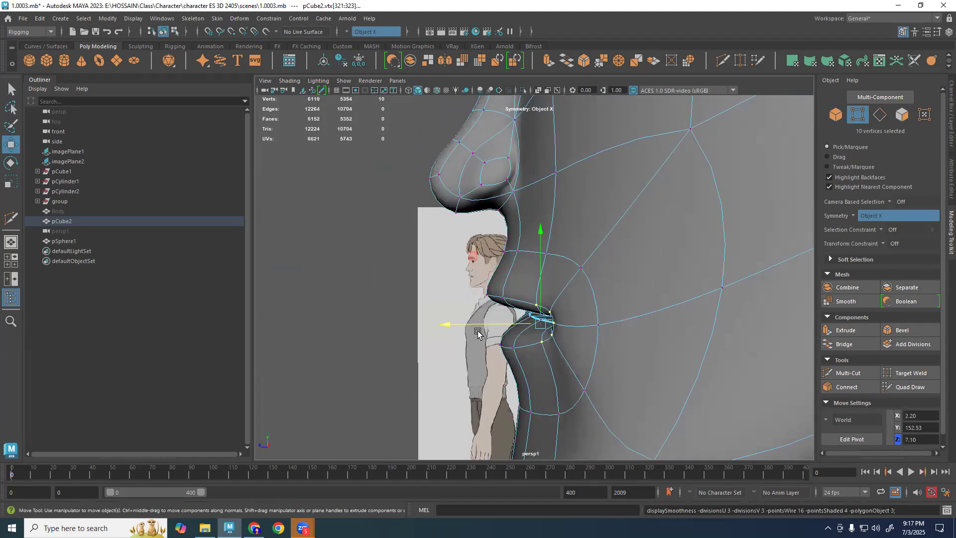
{"action": "right_click_drag", "start_coordinate": [478, 332], "coordinate": [563, 289]}
{"action": "left_click", "coordinate": [369, 268]}
{"action": "left_click_drag", "start_coordinate": [514, 309], "coordinate": [499, 344], "text": "alt"}
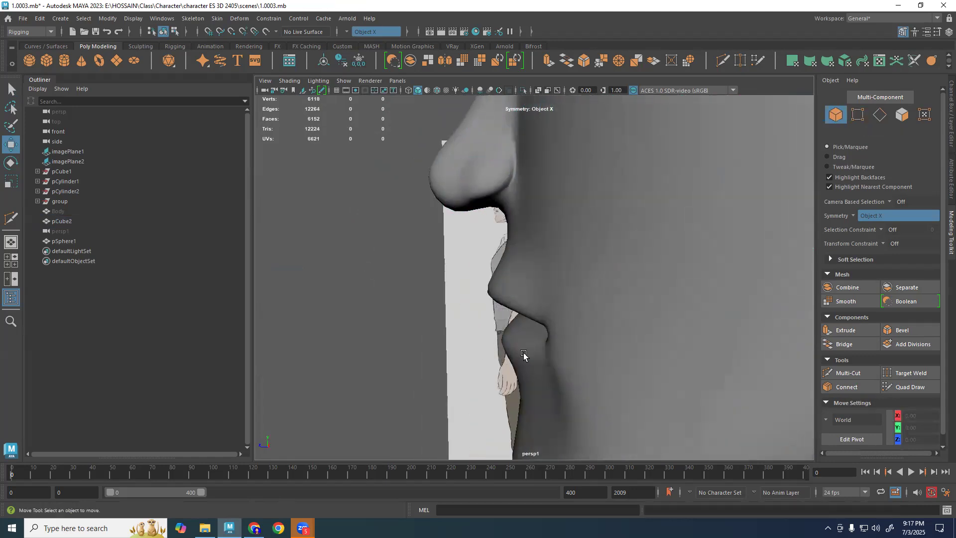
{"action": "left_click", "coordinate": [571, 385]}
Adjust the vertex near the mouth corner on the unsmoothed mesh.
{"action": "key", "text": "1"}
{"action": "left_click_drag", "start_coordinate": [602, 384], "coordinate": [665, 328], "text": "alt"}
{"action": "right_click_drag", "start_coordinate": [681, 328], "coordinate": [645, 330]}
{"action": "left_click", "coordinate": [644, 333]}
{"action": "left_click_drag", "start_coordinate": [646, 321], "coordinate": [508, 330]}
{"action": "left_click_drag", "start_coordinate": [687, 346], "coordinate": [613, 401], "text": "alt"}
{"action": "middle_click_drag", "start_coordinate": [613, 401], "coordinate": [690, 297], "text": "alt"}
{"action": "left_click_drag", "start_coordinate": [690, 297], "coordinate": [747, 301], "text": "alt"}
Examine the reshaped lips on the smoothed head from several angles in object mode.
{"action": "key", "text": "3"}
{"action": "key", "text": "F8"}
{"action": "left_click", "coordinate": [369, 271]}
{"action": "scroll", "coordinate": [448, 280], "scroll_direction": "down", "scroll_amount": 5}
{"action": "left_click_drag", "start_coordinate": [478, 284], "coordinate": [551, 290], "text": "alt"}
{"action": "scroll", "coordinate": [568, 282], "scroll_direction": "down", "scroll_amount": 4}
{"action": "scroll", "coordinate": [632, 279], "scroll_direction": "up", "scroll_amount": 6}
{"action": "left_click_drag", "start_coordinate": [632, 279], "coordinate": [612, 241], "text": "alt"}
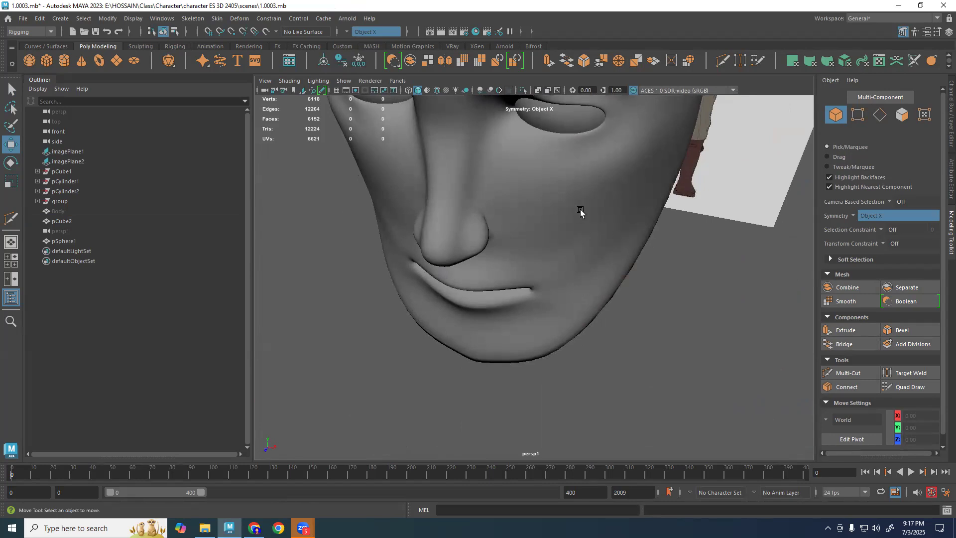
Show the unsmoothed head in the front view with X-Ray shading turned off.
{"action": "left_click", "coordinate": [584, 257]}
{"action": "key", "text": "1"}
{"action": "left_click_drag", "start_coordinate": [585, 259], "coordinate": [620, 214], "text": "alt"}
{"action": "left_click_drag", "start_coordinate": [625, 332], "coordinate": [618, 380], "text": "alt"}
{"action": "key", "text": "space"}
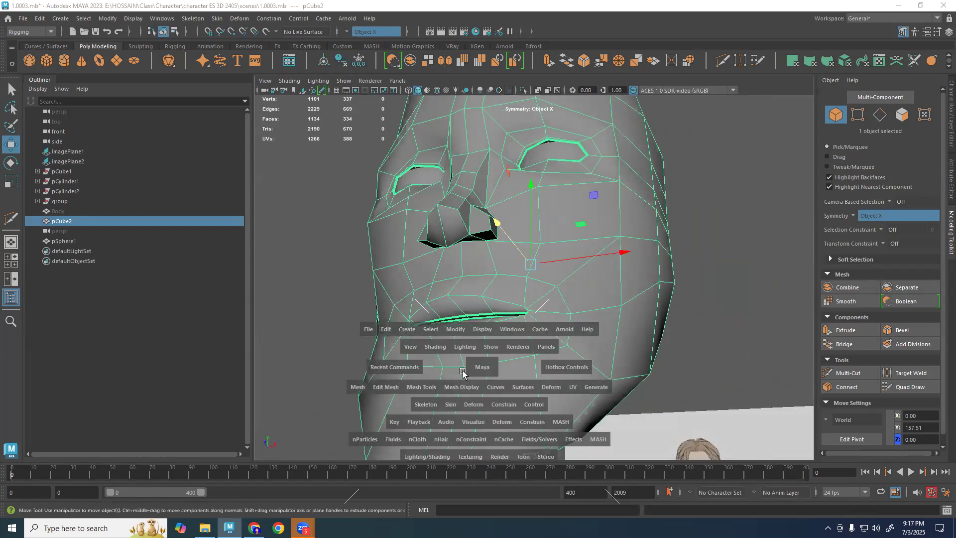
{"action": "left_click_drag", "start_coordinate": [465, 375], "coordinate": [459, 371]}
{"action": "left_click", "coordinate": [536, 90]}
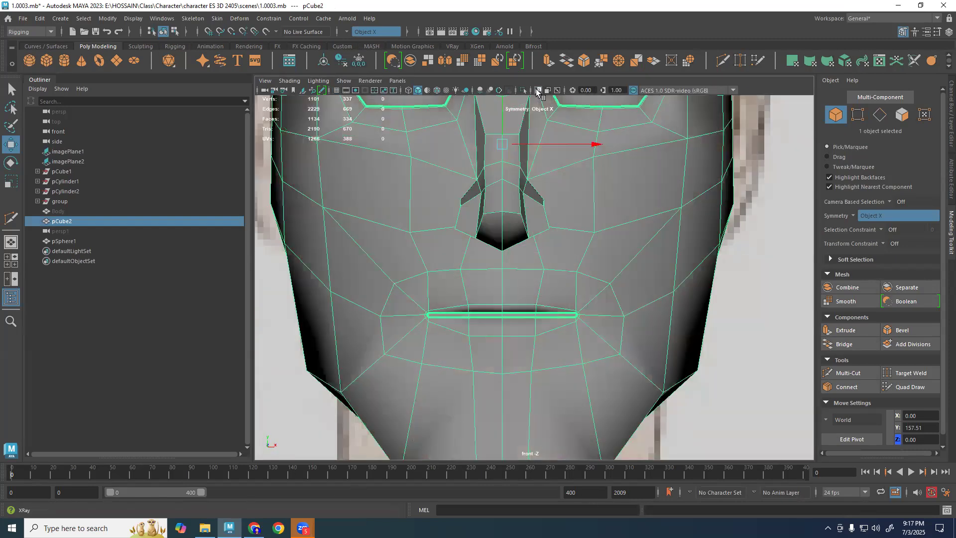
{"action": "scroll", "coordinate": [651, 269], "scroll_direction": "down", "scroll_amount": 2}
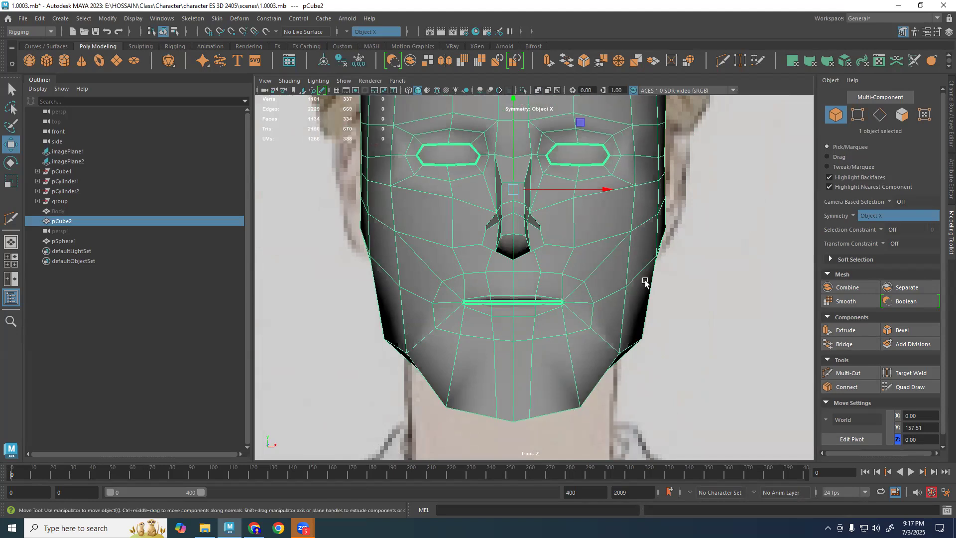
Place the outer cheek vertex pair level with the mouth at about X 5.07 and restore X-Ray shading.
{"action": "key", "text": "F9"}
{"action": "left_click", "coordinate": [628, 287]}
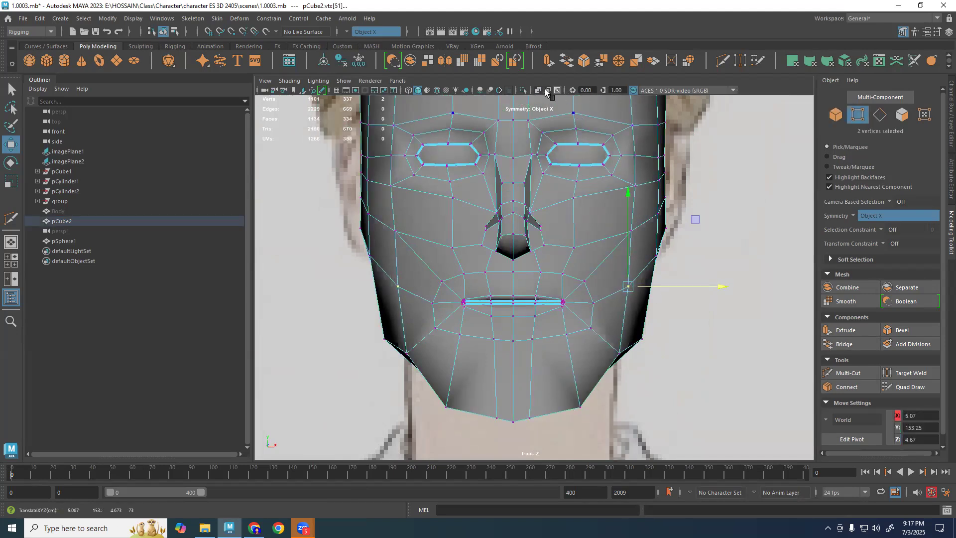
{"action": "left_click", "coordinate": [537, 90]}
{"action": "key", "text": "3"}
{"action": "key", "text": "1"}
Turn off X-Ray shading in the side view and move the same cheek vertex pair forward to about Z 5.43.
{"action": "key", "text": "space"}
{"action": "left_click_drag", "start_coordinate": [736, 335], "coordinate": [676, 340]}
{"action": "scroll", "coordinate": [750, 292], "scroll_direction": "down", "scroll_amount": 5}
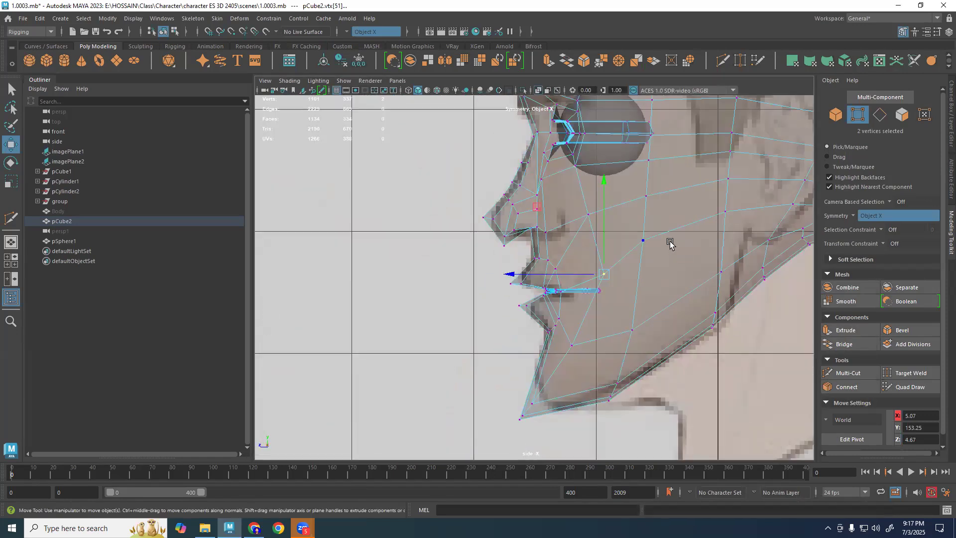
{"action": "left_click", "coordinate": [538, 88]}
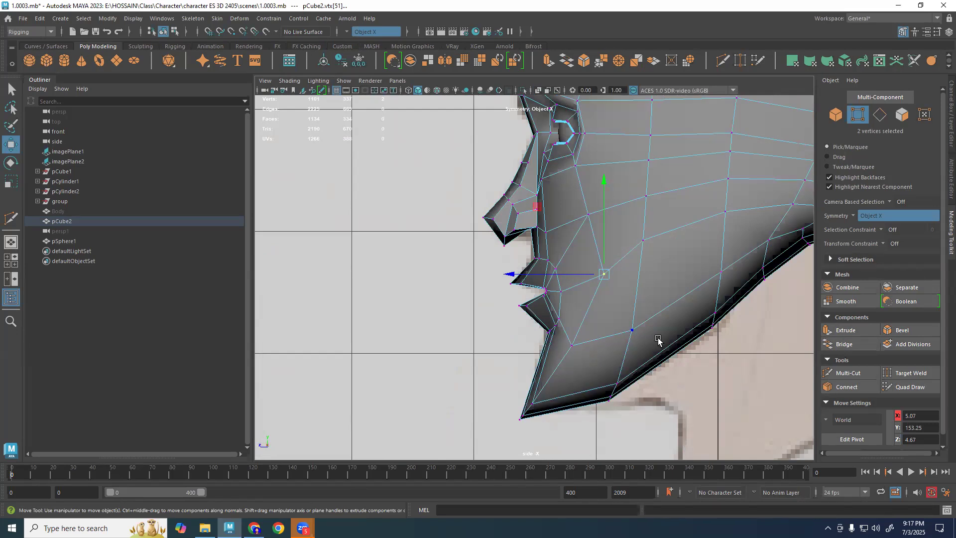
{"action": "left_click_drag", "start_coordinate": [589, 264], "coordinate": [569, 271]}
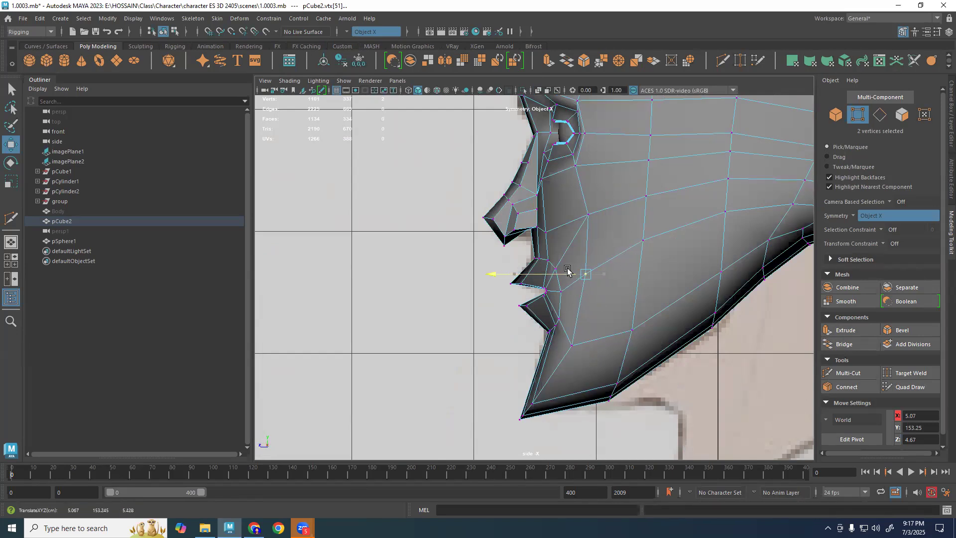
Move the next cheek vertex pair up, level with the nose tip, forward to about Z 5.50 and check the smoothed cheeks.
{"action": "left_click", "coordinate": [605, 209]}
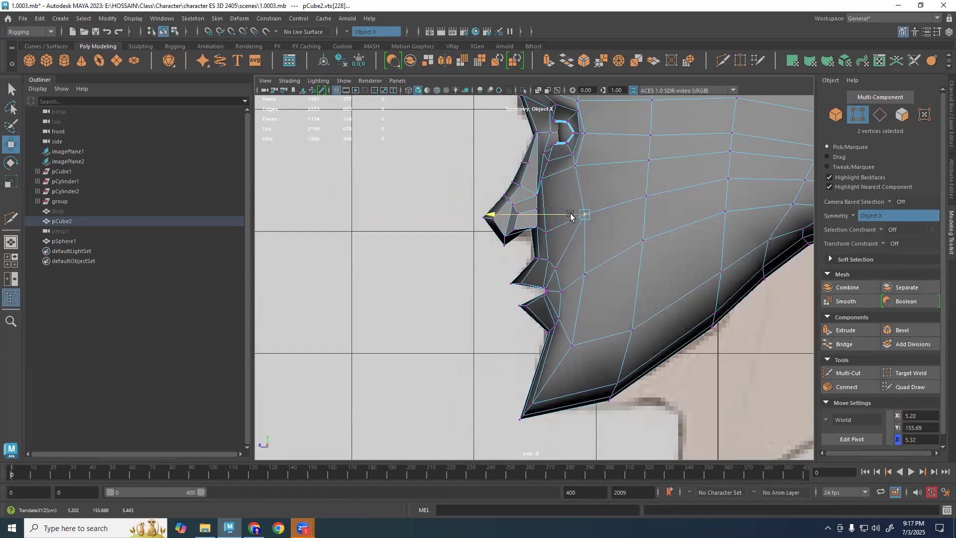
{"action": "left_click_drag", "start_coordinate": [570, 214], "coordinate": [573, 218]}
{"action": "key", "text": "space"}
{"action": "key", "text": "space"}
{"action": "key", "text": "3"}
{"action": "right_click_drag", "start_coordinate": [666, 278], "coordinate": [718, 231]}
{"action": "left_click", "coordinate": [722, 226]}
{"action": "mouse_move", "coordinate": [725, 227]}
{"action": "left_mouse_down", "text": "alt"}
{"action": "mouse_move", "coordinate": [675, 308]}
{"action": "mouse_move", "coordinate": [677, 290]}
{"action": "mouse_move", "coordinate": [639, 295]}
{"action": "mouse_move", "coordinate": [636, 277]}
{"action": "mouse_move", "coordinate": [605, 292]}
{"action": "mouse_move", "coordinate": [683, 274]}
{"action": "mouse_move", "coordinate": [662, 296]}
{"action": "mouse_move", "coordinate": [634, 312]}
{"action": "mouse_move", "coordinate": [621, 294]}
{"action": "mouse_move", "coordinate": [667, 235]}
{"action": "mouse_move", "coordinate": [672, 301]}
{"action": "mouse_move", "coordinate": [633, 302]}
{"action": "left_mouse_up", "text": "alt"}
{"action": "left_click", "coordinate": [639, 295]}
Move the nose-level cheek vertex pair outward to about X 5.34 in the front view with X-Ray shading off.
{"action": "key", "text": "1"}
{"action": "right_click_drag", "start_coordinate": [625, 298], "coordinate": [585, 283]}
{"action": "left_click", "coordinate": [619, 253]}
{"action": "left_click_drag", "start_coordinate": [582, 288], "coordinate": [611, 279], "text": "alt"}
{"action": "key", "text": "space"}
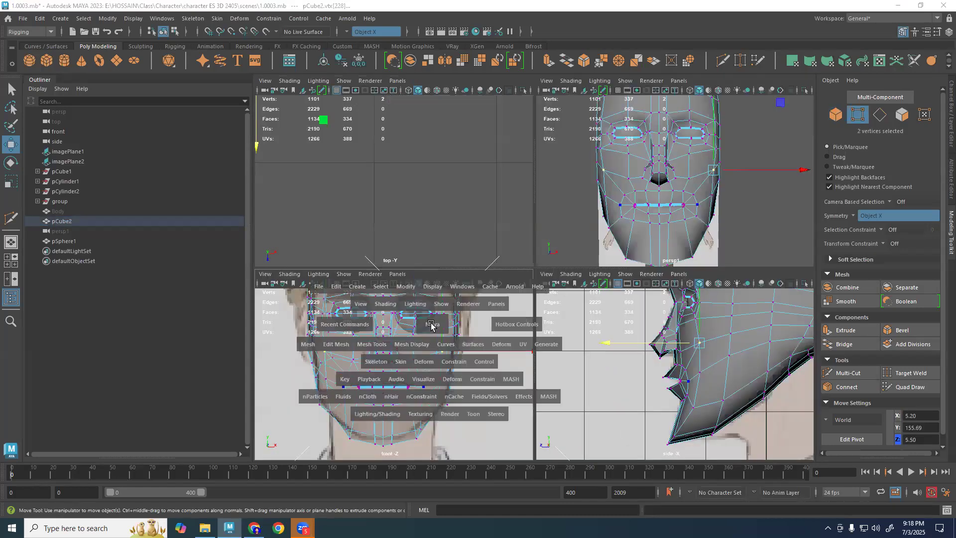
{"action": "key", "text": "space"}
{"action": "left_click", "coordinate": [538, 90]}
{"action": "scroll", "coordinate": [710, 269], "scroll_direction": "up", "scroll_amount": 1}
{"action": "middle_click_drag", "start_coordinate": [710, 269], "coordinate": [697, 285], "text": "alt"}
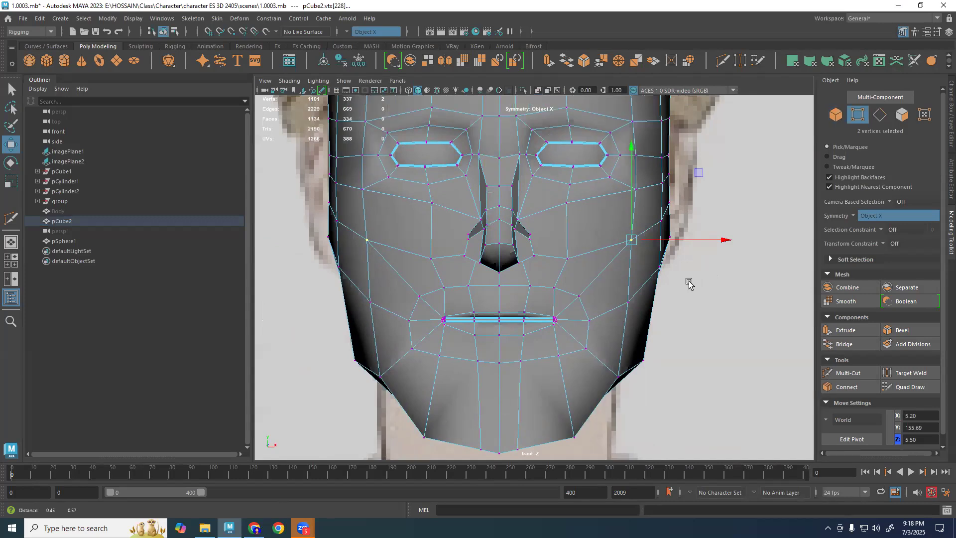
{"action": "left_click_drag", "start_coordinate": [677, 240], "coordinate": [676, 239]}
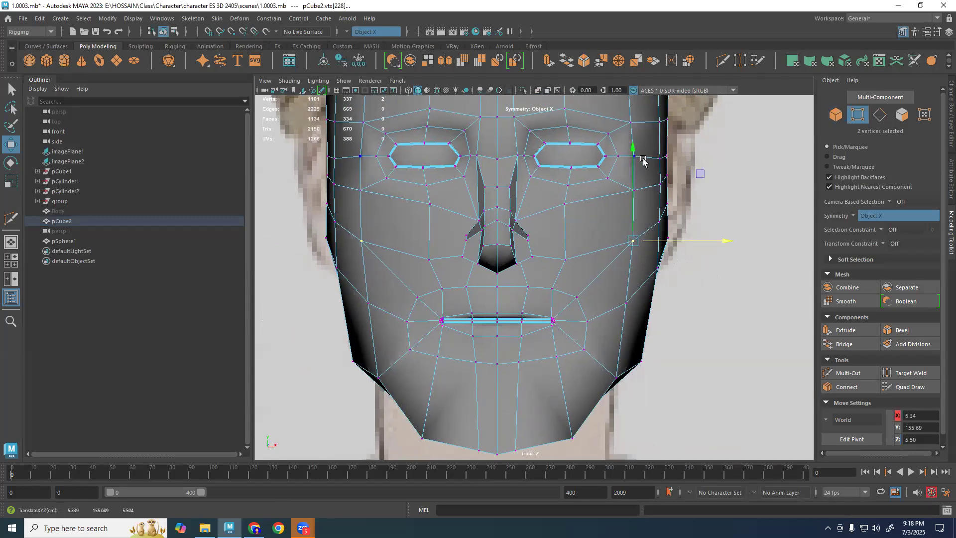
Move the outer vertex pairs at eye, brow and cheekbone level outward, the brow pair to about X 5.38 and cheekbone pair to X 5.46.
{"action": "left_click_drag", "start_coordinate": [667, 157], "coordinate": [673, 156]}
{"action": "left_click", "coordinate": [631, 122]}
{"action": "left_click_drag", "start_coordinate": [703, 123], "coordinate": [706, 160]}
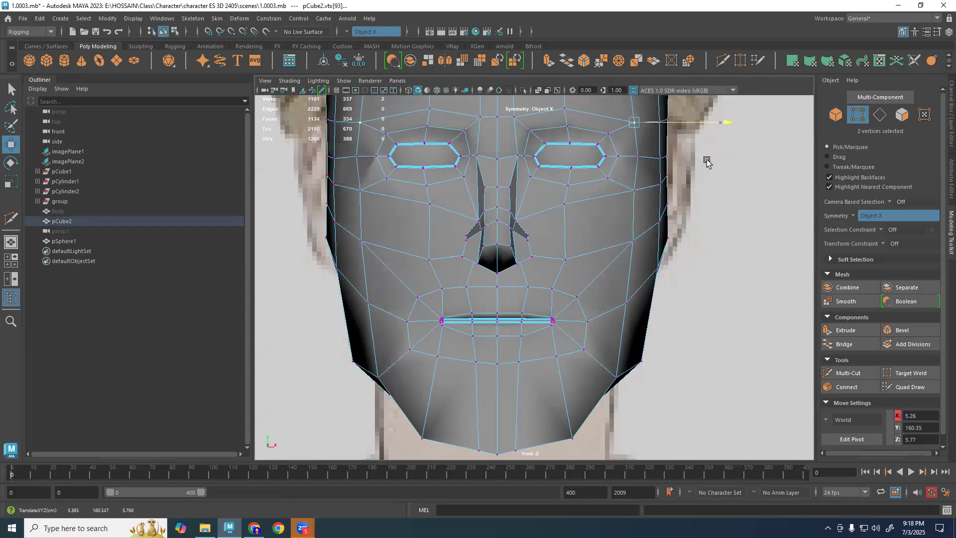
{"action": "left_click", "coordinate": [634, 190]}
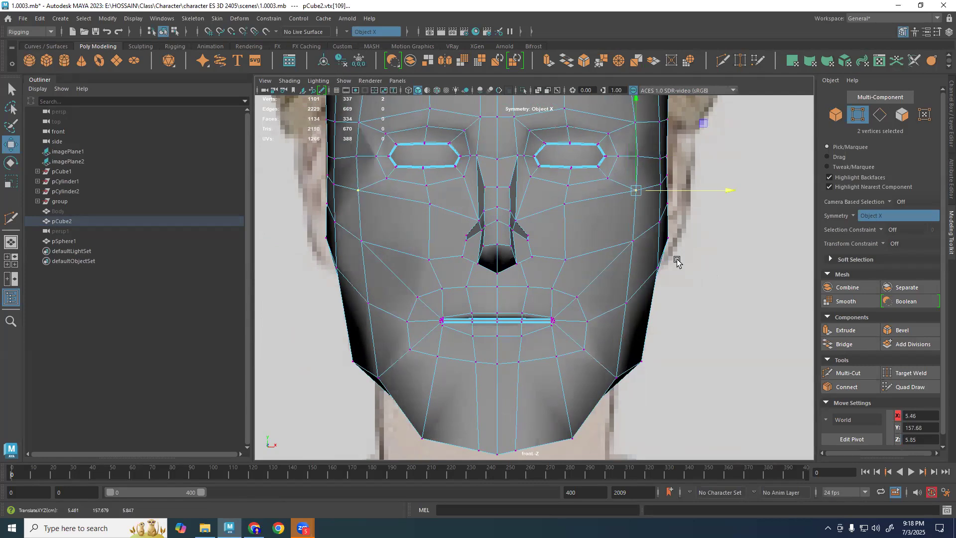
Turn on the head's smooth preview and X-Ray shading, and switch to face selection.
{"action": "middle_click_drag", "start_coordinate": [678, 296], "coordinate": [688, 254], "text": "alt"}
{"action": "key", "text": "3"}
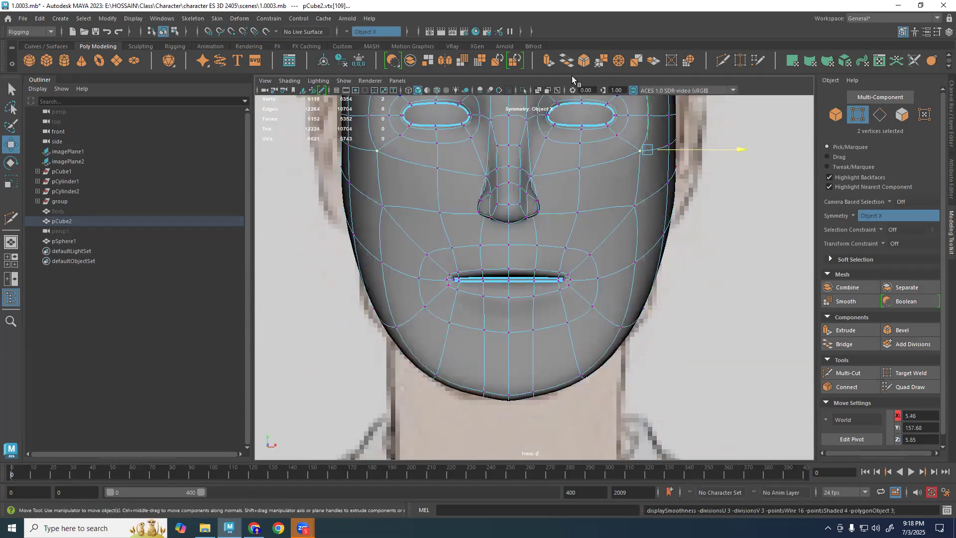
{"action": "left_click", "coordinate": [547, 91]}
{"action": "right_click_drag", "start_coordinate": [741, 242], "coordinate": [740, 262]}
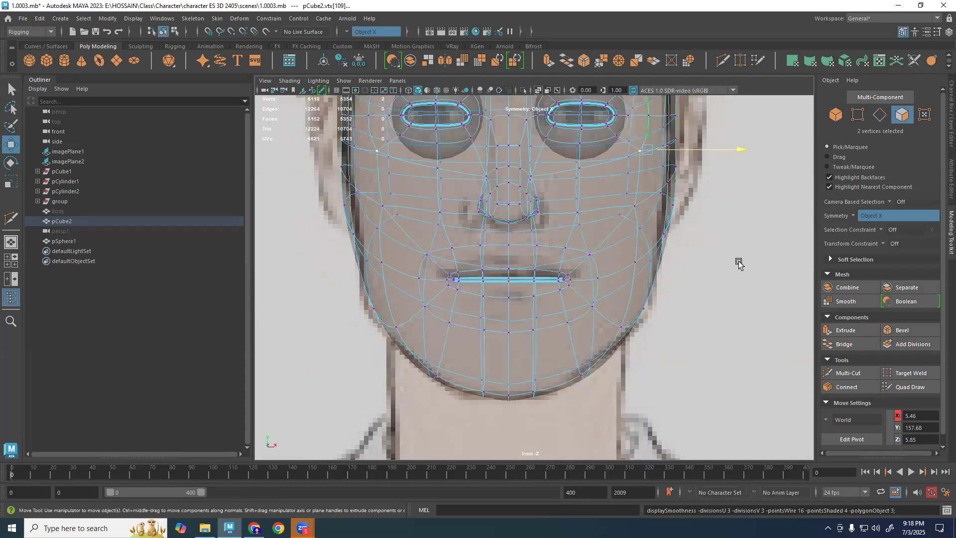
Try to lower the outer face pair level with the mouth to about Y 152.74, checking it in perspective.
{"action": "scroll", "coordinate": [732, 289], "scroll_direction": "up", "scroll_amount": 2}
{"action": "middle_click_drag", "start_coordinate": [711, 330], "coordinate": [704, 288], "text": "alt"}
{"action": "left_click", "coordinate": [677, 244]}
{"action": "left_click_drag", "start_coordinate": [741, 212], "coordinate": [690, 206]}
{"action": "key", "text": "space"}
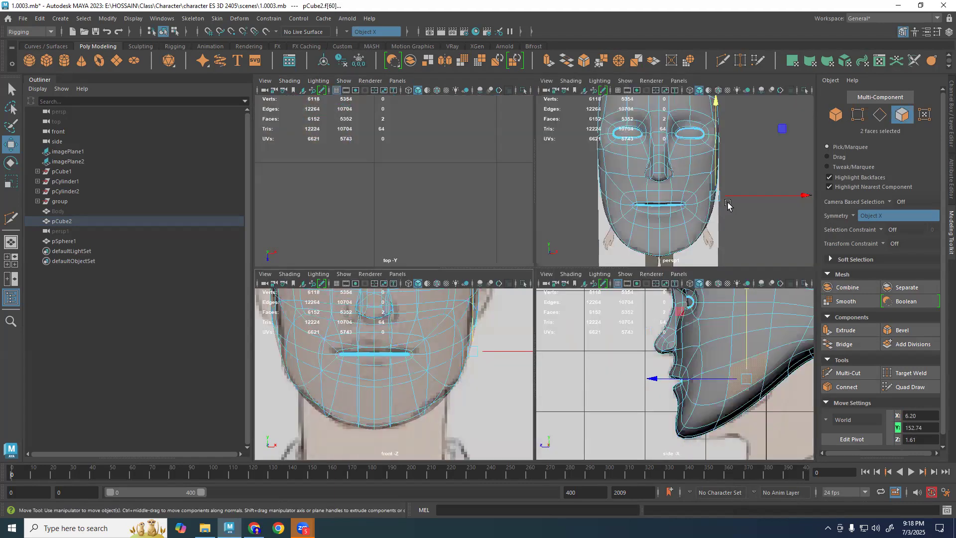
{"action": "key", "text": "space"}
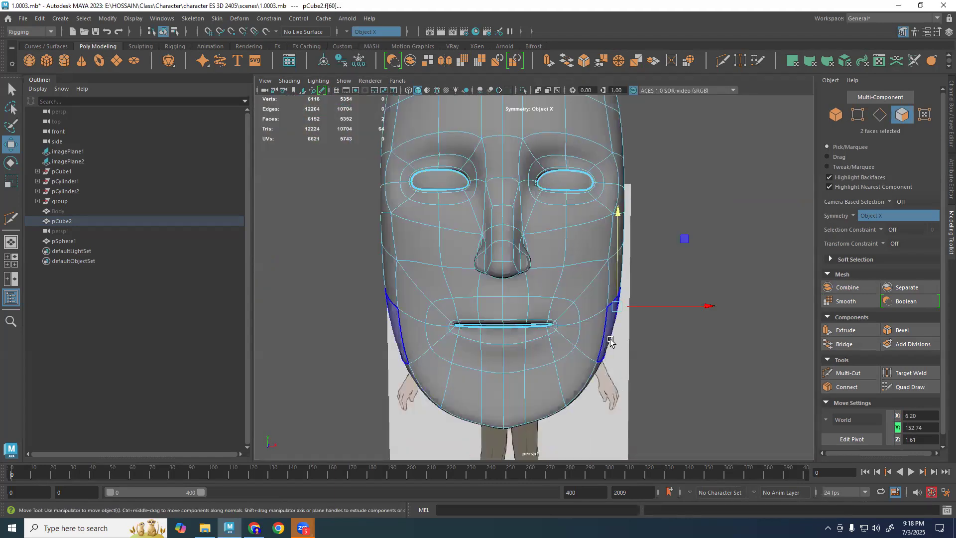
{"action": "middle_click_drag", "start_coordinate": [635, 347], "coordinate": [630, 318]}
{"action": "key", "text": "space"}
{"action": "key", "text": "space"}
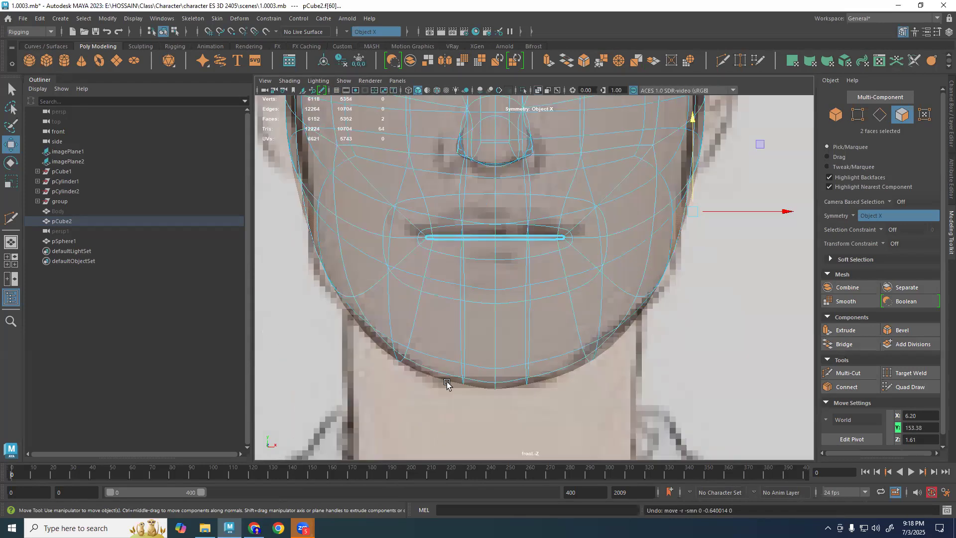
Move the lower jaw face pair slightly outward to the reference jawline, and undo the last inward move of the nose-level side faces.
{"action": "left_click", "coordinate": [669, 273]}
{"action": "key", "text": "space"}
{"action": "key", "text": "space"}
{"action": "left_click_drag", "start_coordinate": [688, 285], "coordinate": [560, 269], "text": "alt"}
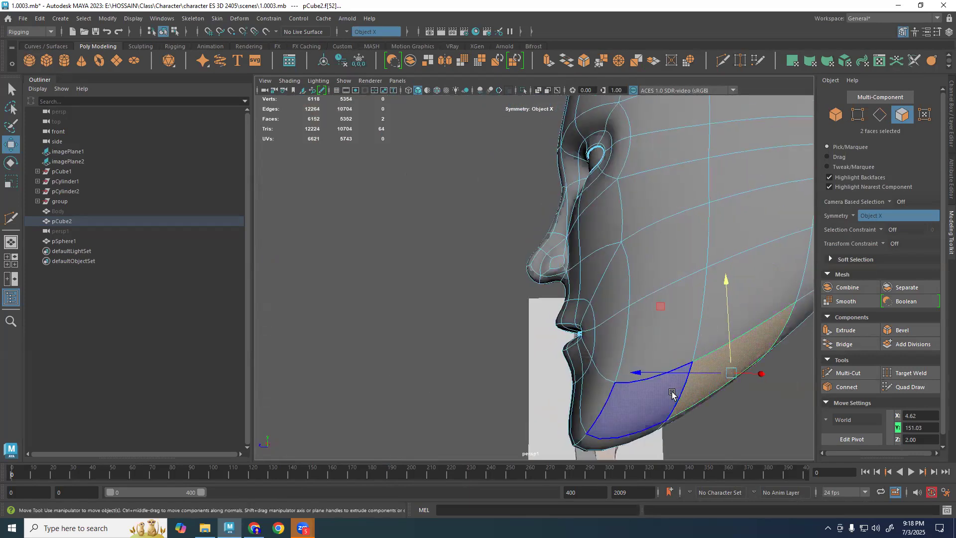
{"action": "left_click_drag", "start_coordinate": [757, 326], "coordinate": [721, 375], "text": "alt"}
{"action": "key", "text": "space"}
{"action": "key", "text": "space"}
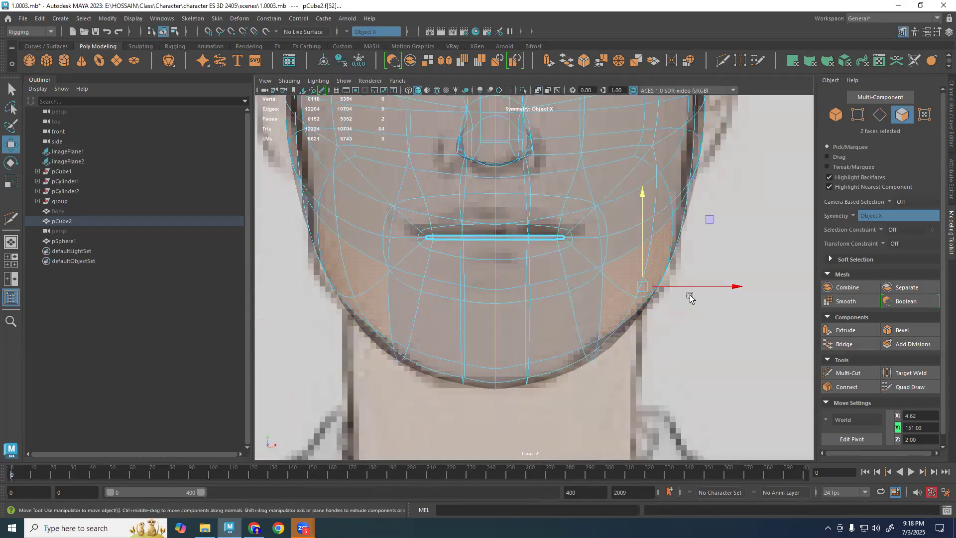
{"action": "left_click_drag", "start_coordinate": [693, 287], "coordinate": [698, 287]}
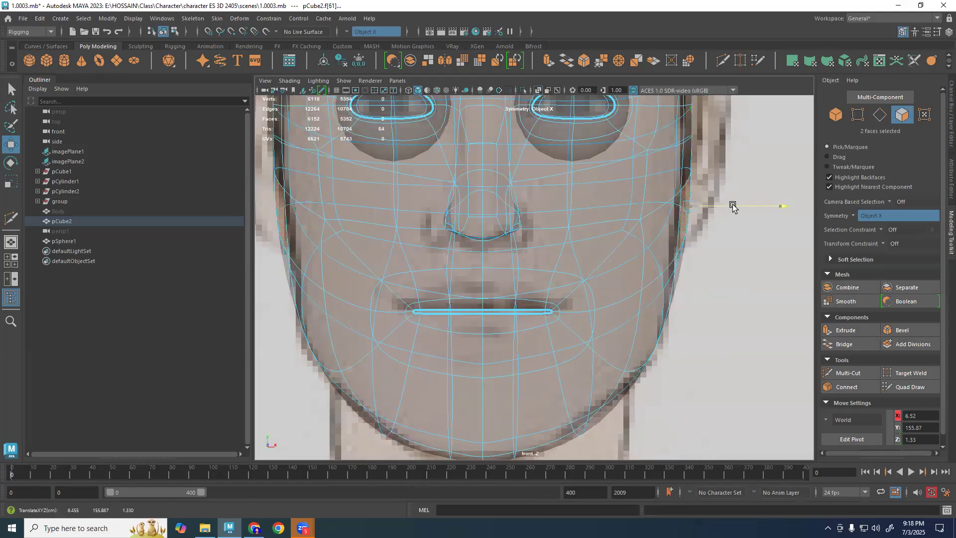
{"action": "key", "text": "ctrl+z"}
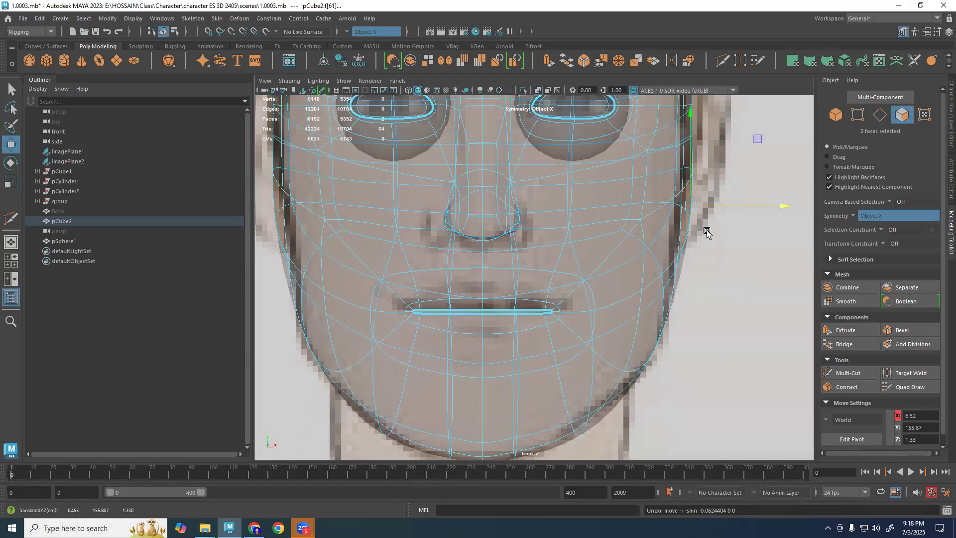
Turn on soft selection, enlarge its falloff and move the nose-level side face pair slightly outward in the front view.
{"action": "scroll", "coordinate": [707, 232], "scroll_direction": "down", "scroll_amount": 3}
{"action": "key", "text": "b"}
{"action": "key", "text": "space"}
{"action": "key", "text": "space"}
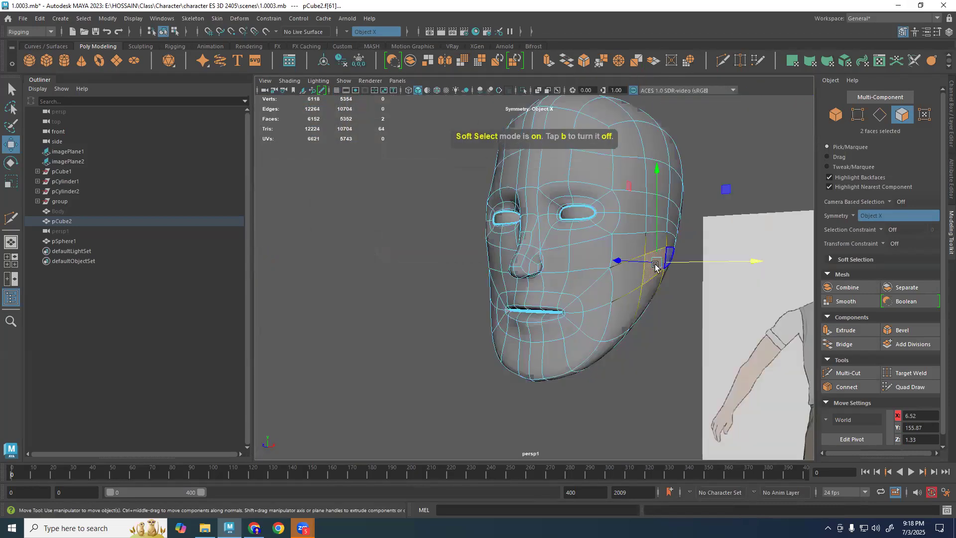
{"action": "key", "text": "b"}
{"action": "left_click_drag", "start_coordinate": [645, 279], "coordinate": [694, 284]}
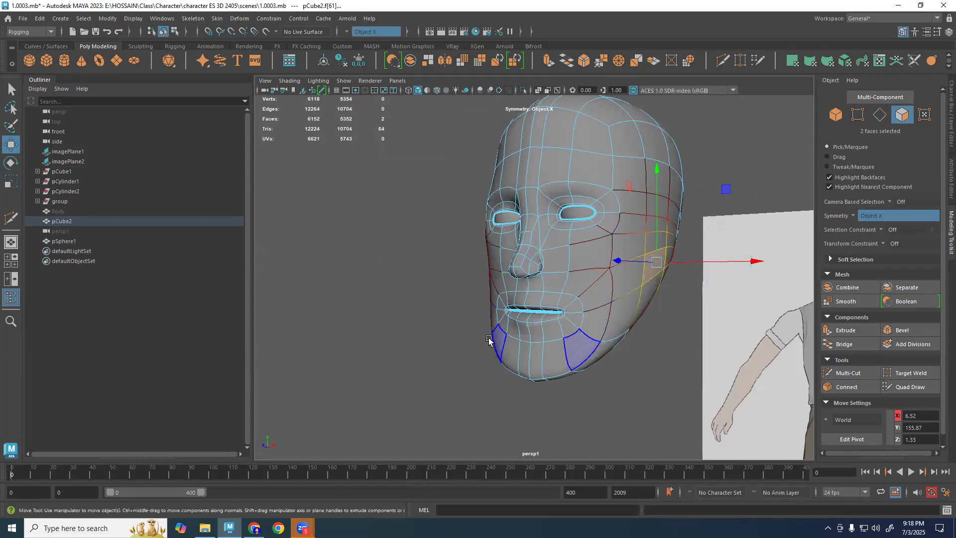
{"action": "key", "text": "space"}
{"action": "key", "text": "space"}
{"action": "left_click_drag", "start_coordinate": [702, 228], "coordinate": [710, 225]}
Move the brow-level side face pair slightly inward and the nose-level pair nearer the ears inward to about X 6.33.
{"action": "middle_click_drag", "start_coordinate": [685, 159], "coordinate": [686, 217], "text": "alt"}
{"action": "left_click", "coordinate": [651, 160]}
{"action": "left_click_drag", "start_coordinate": [719, 152], "coordinate": [713, 153]}
{"action": "left_click", "coordinate": [654, 273]}
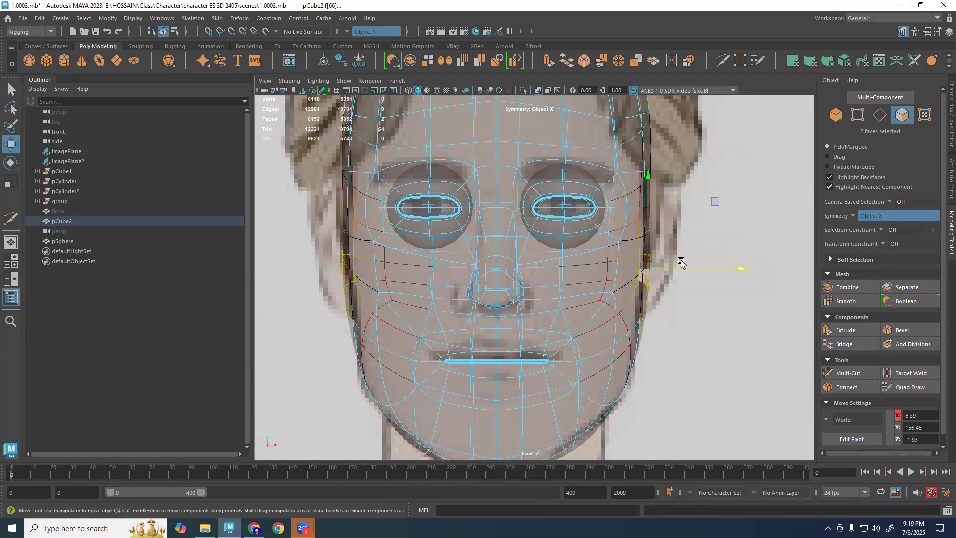
{"action": "left_click_drag", "start_coordinate": [685, 273], "coordinate": [684, 273]}
Examine the head's outline in perspective in object mode, comparing the smoothed and unsmoothed mesh.
{"action": "key", "text": "space"}
{"action": "key", "text": "space"}
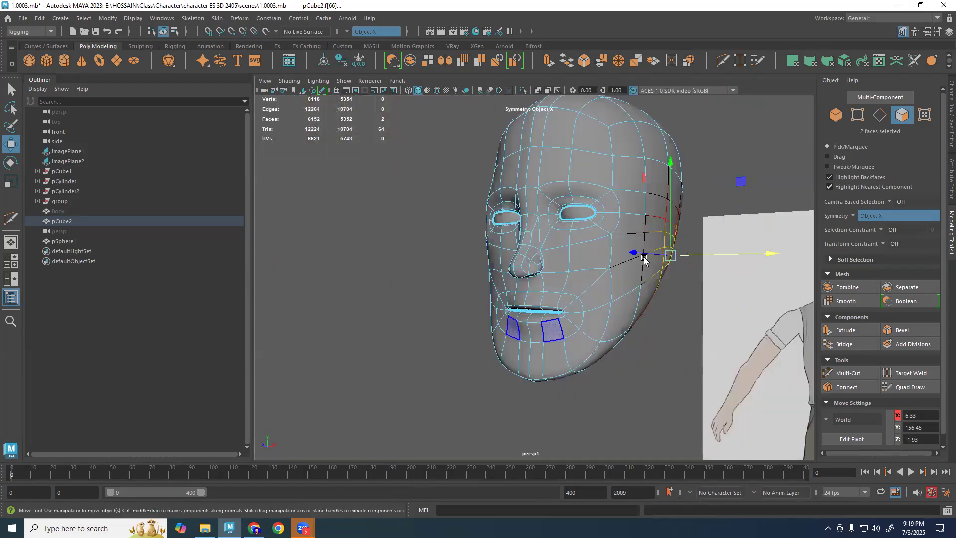
{"action": "right_click_drag", "start_coordinate": [652, 253], "coordinate": [690, 216]}
{"action": "left_click", "coordinate": [690, 214]}
{"action": "scroll", "coordinate": [635, 279], "scroll_direction": "down", "scroll_amount": 4}
{"action": "left_click_drag", "start_coordinate": [632, 283], "coordinate": [662, 288], "text": "alt"}
{"action": "scroll", "coordinate": [596, 259], "scroll_direction": "up", "scroll_amount": 3}
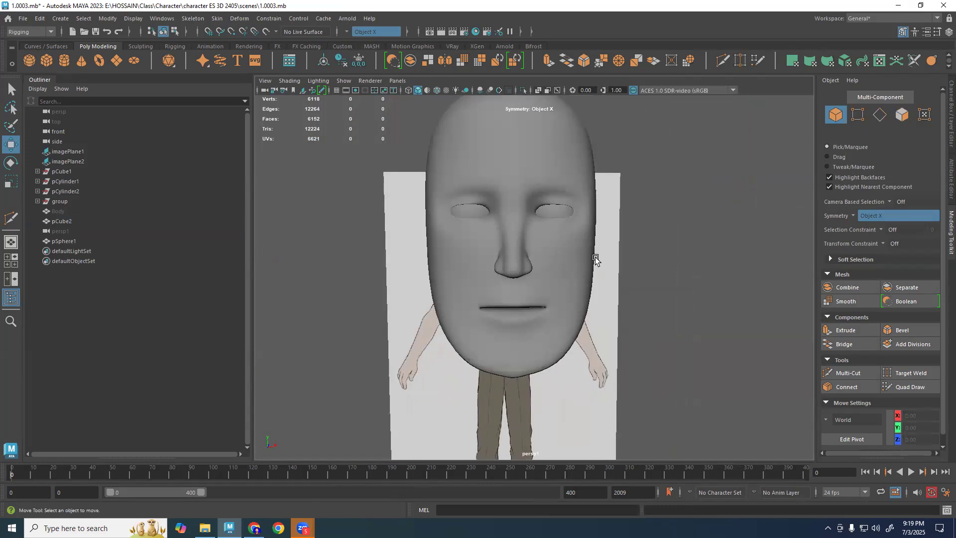
{"action": "left_click", "coordinate": [573, 347]}
{"action": "key", "text": "1"}
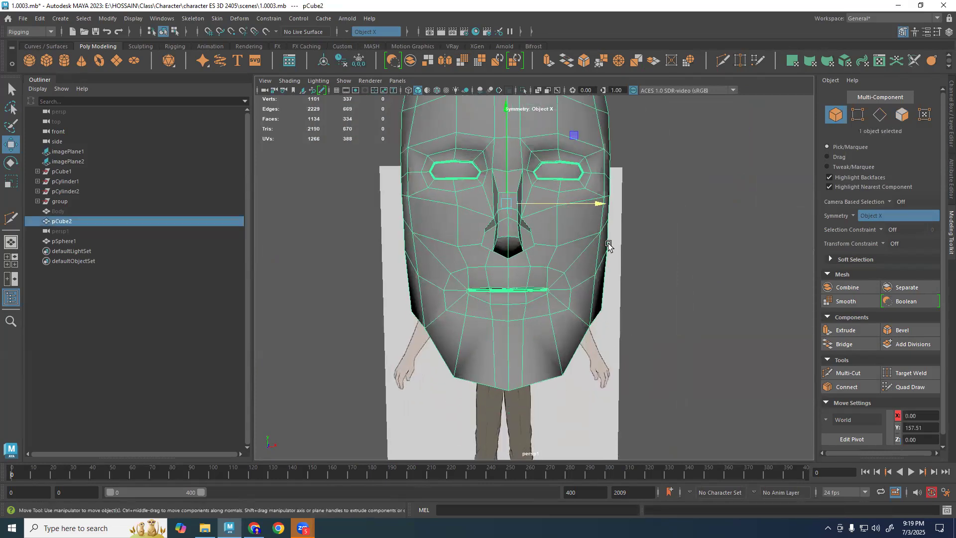
{"action": "key", "text": "3"}
Soft-move the upper side faces of the head outward in the front view, to about X 6.53 at the forehead and X 6.72 above the brows.
{"action": "key", "text": "space"}
{"action": "key", "text": "space"}
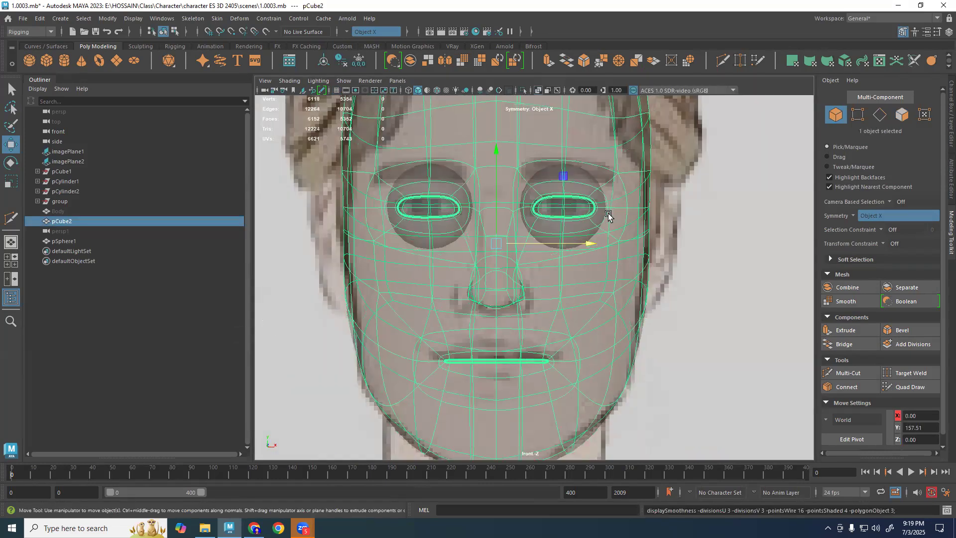
{"action": "middle_click_drag", "start_coordinate": [653, 150], "coordinate": [652, 314], "text": "alt"}
{"action": "key", "text": "F11"}
{"action": "left_click", "coordinate": [641, 245]}
{"action": "key", "text": "b"}
{"action": "left_click_drag", "start_coordinate": [644, 253], "coordinate": [695, 245]}
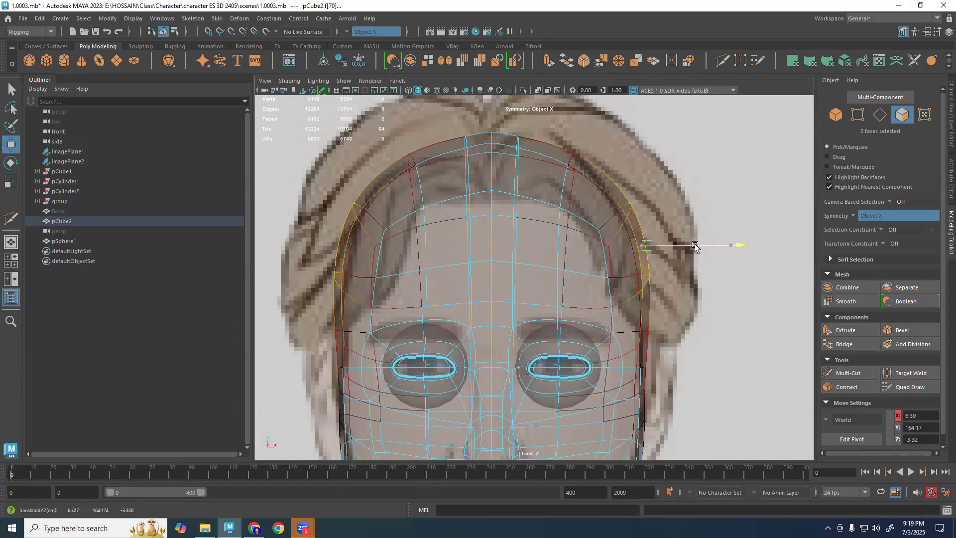
{"action": "left_click", "coordinate": [650, 321]}
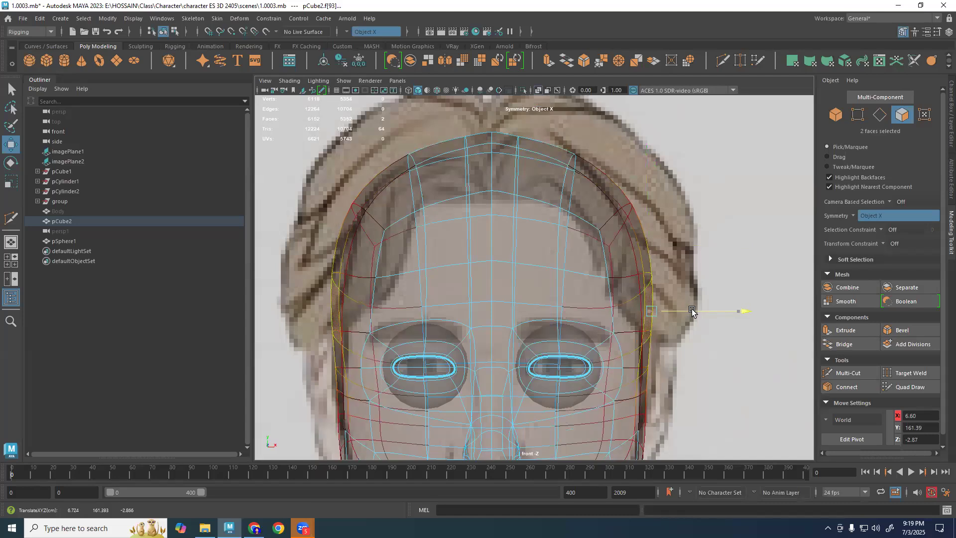
Return to object mode, check the widened head in perspective and save the scene incrementally as 1.0004.mb.
{"action": "key", "text": "space"}
{"action": "key", "text": "F8"}
{"action": "key", "text": "space"}
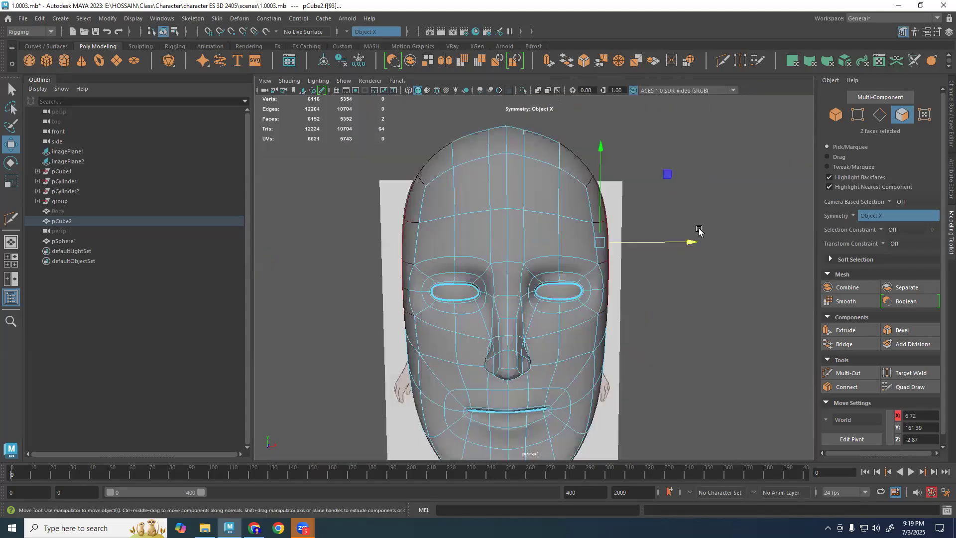
{"action": "left_click", "coordinate": [649, 231]}
{"action": "left_click_drag", "start_coordinate": [626, 340], "coordinate": [585, 341], "text": "alt"}
{"action": "left_click", "coordinate": [590, 258]}
{"action": "scroll", "coordinate": [623, 248], "scroll_direction": "down", "scroll_amount": 5}
{"action": "left_click_drag", "start_coordinate": [689, 308], "coordinate": [634, 314], "text": "alt"}
{"action": "key", "text": "ctrl+alt+s"}
Examine the smoothed lips and mouth profile up close from the side.
{"action": "scroll", "coordinate": [628, 319], "scroll_direction": "up", "scroll_amount": 5}
{"action": "middle_click_drag", "start_coordinate": [620, 332], "coordinate": [618, 323], "text": "alt"}
{"action": "scroll", "coordinate": [618, 323], "scroll_direction": "up", "scroll_amount": 5}
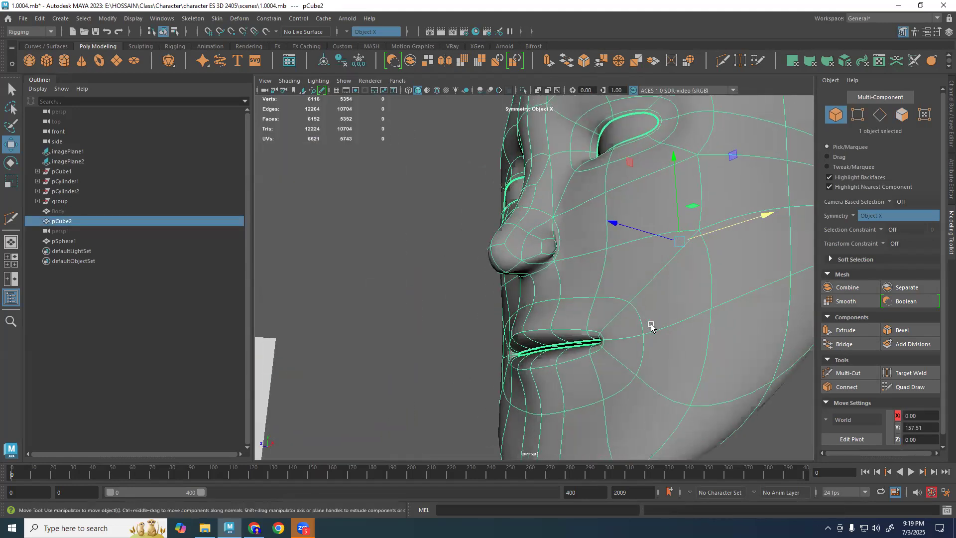
{"action": "left_click", "coordinate": [408, 285]}
{"action": "scroll", "coordinate": [473, 308], "scroll_direction": "down", "scroll_amount": 5}
{"action": "left_click_drag", "start_coordinate": [481, 312], "coordinate": [479, 332], "text": "alt"}
{"action": "scroll", "coordinate": [515, 309], "scroll_direction": "up", "scroll_amount": 3}
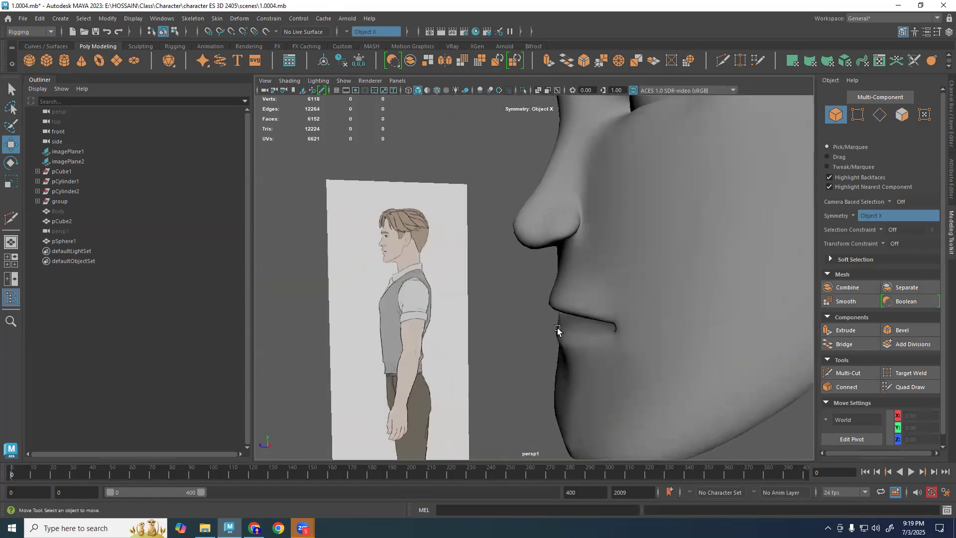
Insert an edge loop around the mouth along the lips with Multi-Cut and leave the tool.
{"action": "left_click", "coordinate": [570, 339]}
{"action": "left_click_drag", "start_coordinate": [570, 339], "coordinate": [554, 302], "text": "alt"}
{"action": "key", "text": "ctrl+shift+x"}
{"action": "left_click", "coordinate": [532, 288], "text": "ctrl"}
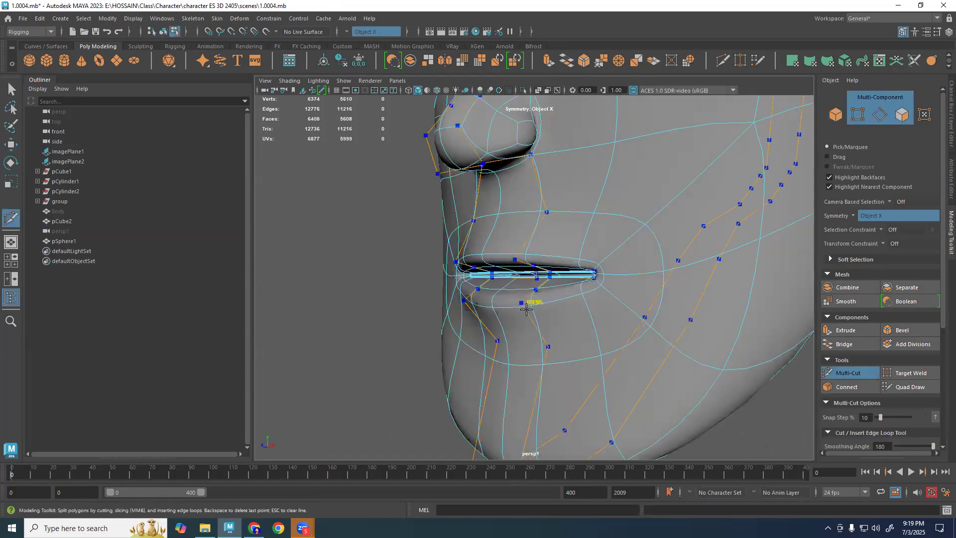
{"action": "key", "text": "q"}
{"action": "left_click", "coordinate": [335, 256]}
{"action": "left_click_drag", "start_coordinate": [335, 256], "coordinate": [372, 292], "text": "alt"}
Select the edge loop around the inner lips, turn off soft selection and scale the loop slightly smaller vertically.
{"action": "left_click", "coordinate": [559, 293]}
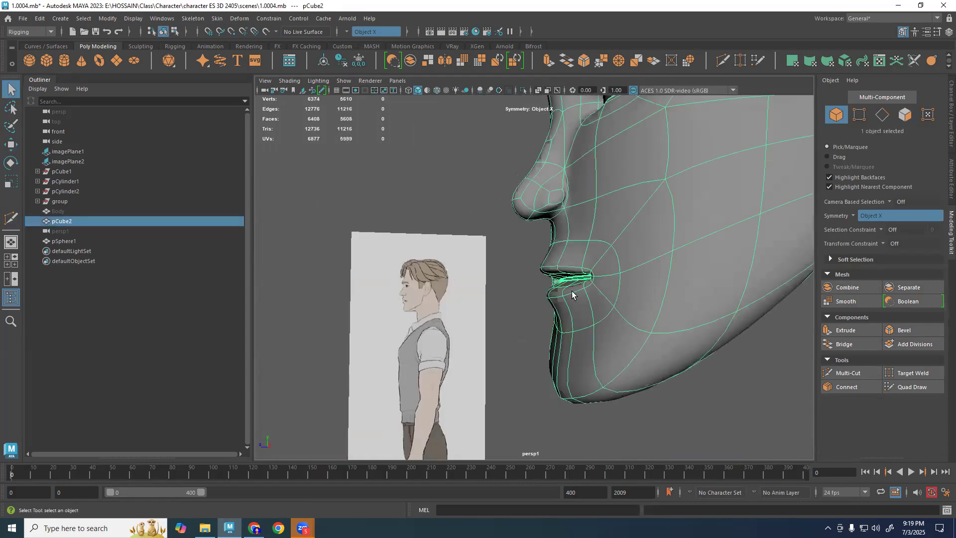
{"action": "scroll", "coordinate": [576, 282], "scroll_direction": "up", "scroll_amount": 2}
{"action": "key", "text": "F10"}
{"action": "double_click", "coordinate": [572, 266]}
{"action": "left_click_drag", "start_coordinate": [589, 303], "coordinate": [653, 307], "text": "alt"}
{"action": "key", "text": "b"}
{"action": "scroll", "coordinate": [600, 301], "scroll_direction": "up", "scroll_amount": 2}
{"action": "key", "text": "r"}
{"action": "left_click_drag", "start_coordinate": [449, 221], "coordinate": [444, 234]}
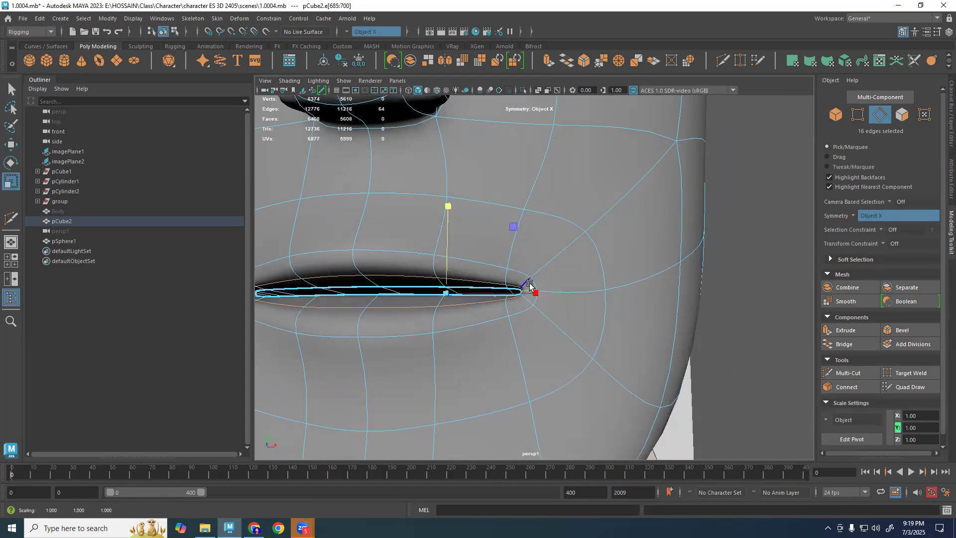
Examine the smoothed lips from the front and side without the wireframe, and return to editing the head's components.
{"action": "key", "text": "F8"}
{"action": "left_click", "coordinate": [727, 206]}
{"action": "scroll", "coordinate": [692, 261], "scroll_direction": "down", "scroll_amount": 3}
{"action": "left_click_drag", "start_coordinate": [689, 265], "coordinate": [573, 256], "text": "alt"}
{"action": "left_click", "coordinate": [574, 255]}
{"action": "right_click_drag", "start_coordinate": [573, 272], "coordinate": [577, 252]}
{"action": "left_click_drag", "start_coordinate": [585, 258], "coordinate": [603, 242], "text": "alt"}
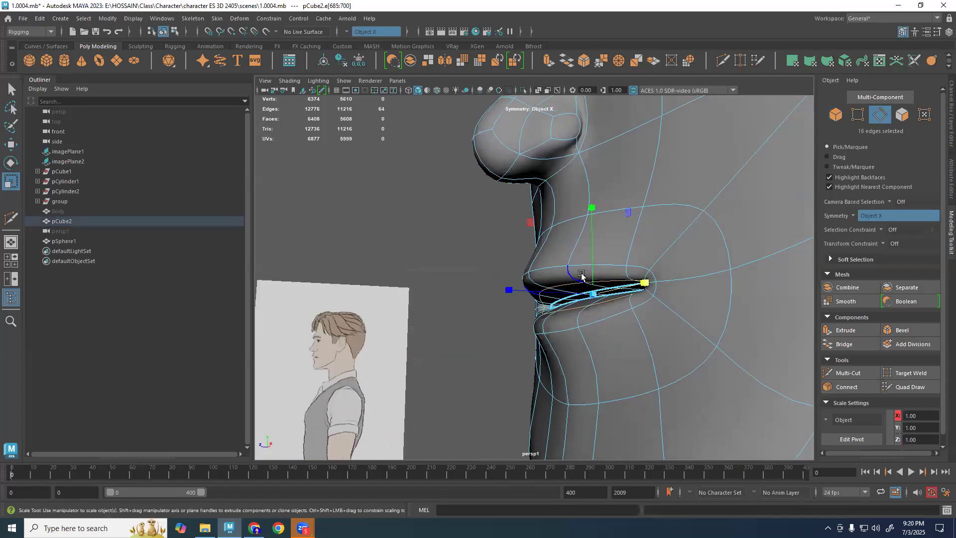
Try to move the central upper-lip vertices up and back to about Y 153.15.
{"action": "key", "text": "F9"}
{"action": "left_click", "coordinate": [570, 267]}
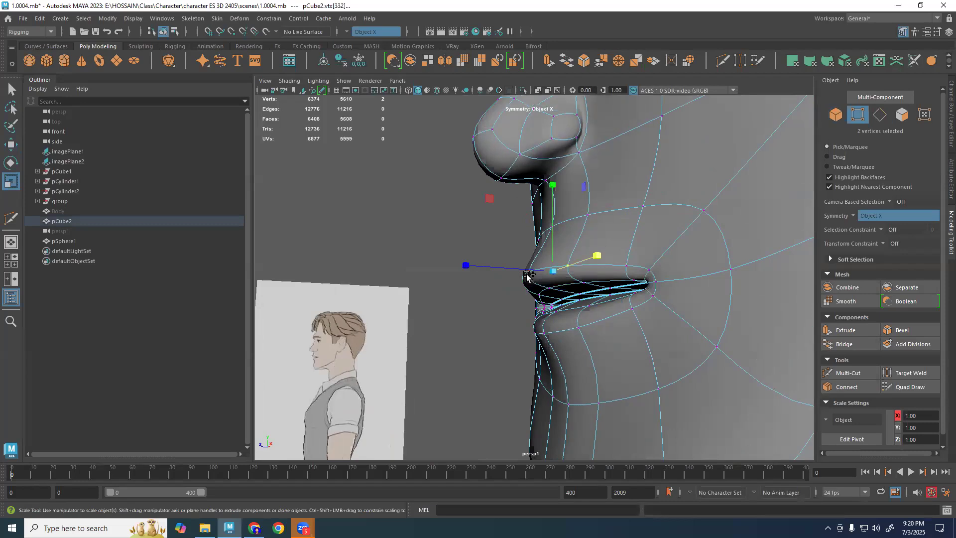
{"action": "left_click", "coordinate": [527, 275], "text": "shift"}
{"action": "left_click_drag", "start_coordinate": [527, 275], "coordinate": [436, 275], "text": "alt"}
{"action": "left_click_drag", "start_coordinate": [491, 263], "coordinate": [405, 273], "text": "alt"}
{"action": "key", "text": "w"}
{"action": "left_click_drag", "start_coordinate": [518, 179], "coordinate": [538, 166]}
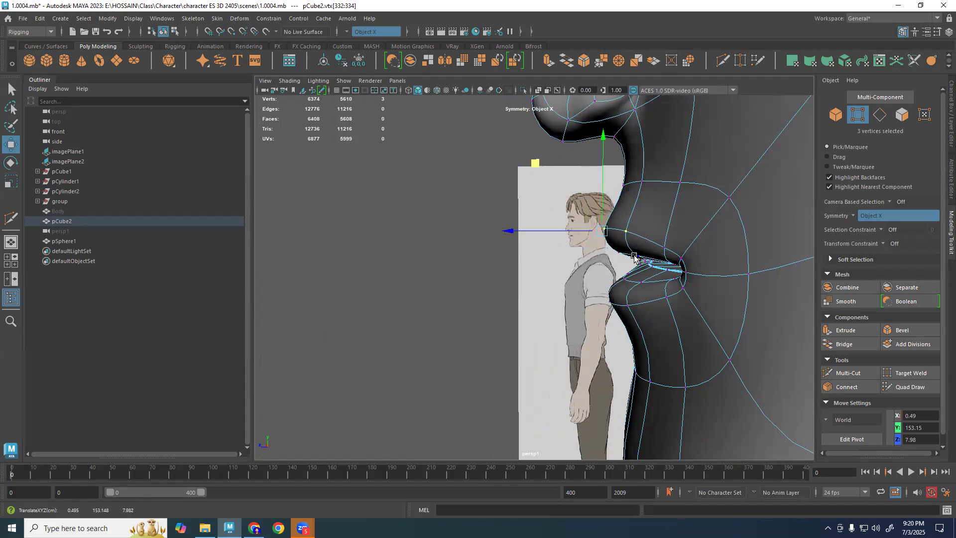
{"action": "key", "text": "ctrl+z"}
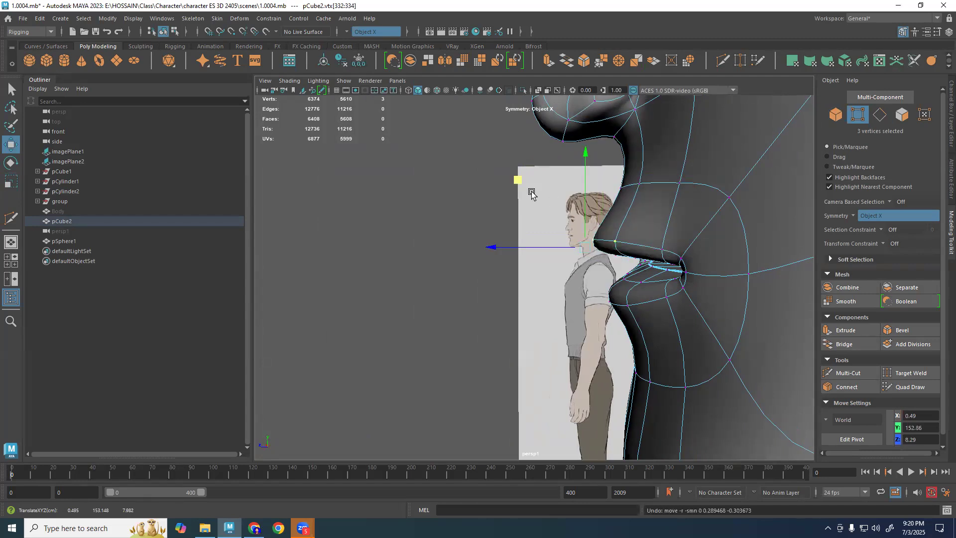
{"action": "left_click_drag", "start_coordinate": [521, 186], "coordinate": [542, 171]}
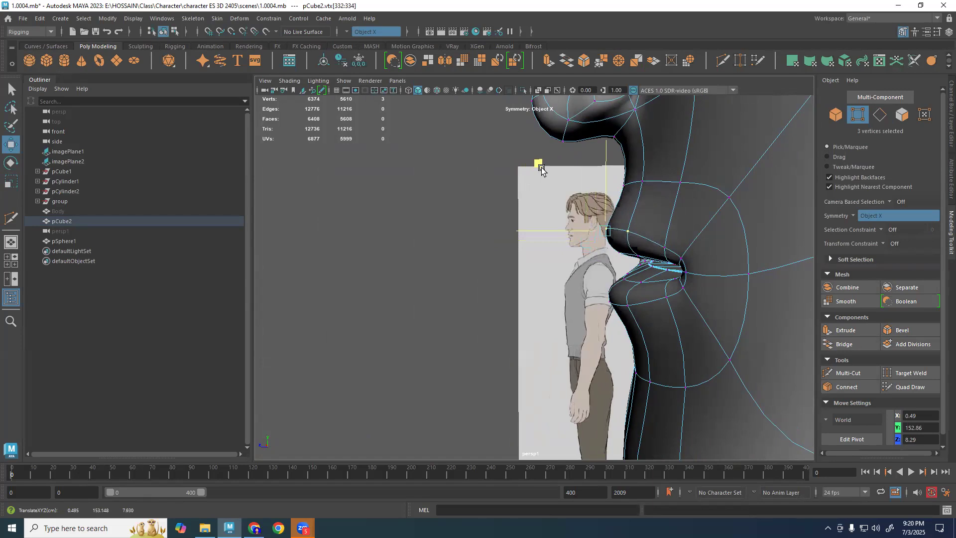
Try to move the upper lip's underside faces forward, the central pair to about Z 8.06 and the neighbouring pair to about Z 7.47.
{"action": "left_click_drag", "start_coordinate": [633, 312], "coordinate": [557, 264], "text": "alt"}
{"action": "key", "text": "F11"}
{"action": "left_click", "coordinate": [645, 278]}
{"action": "left_click_drag", "start_coordinate": [604, 234], "coordinate": [588, 238]}
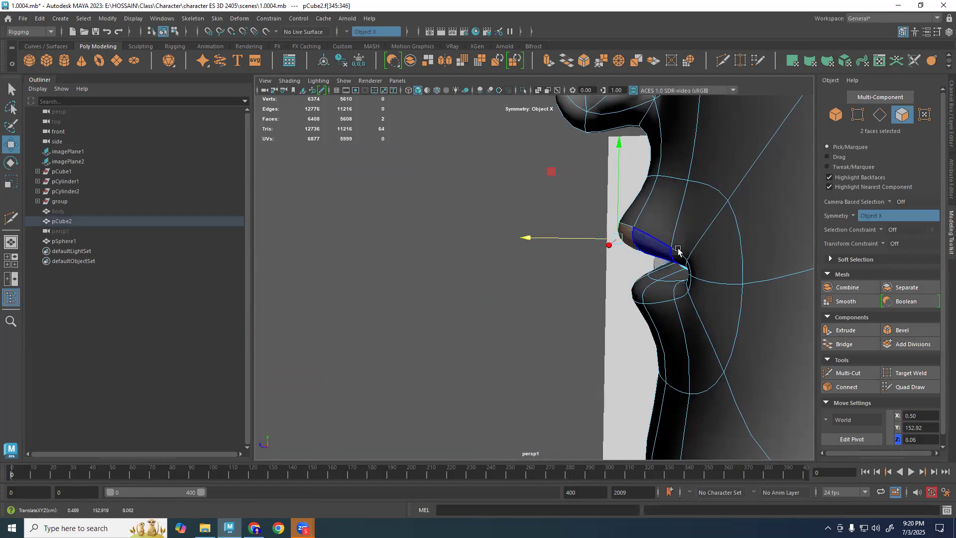
{"action": "left_click", "coordinate": [655, 253]}
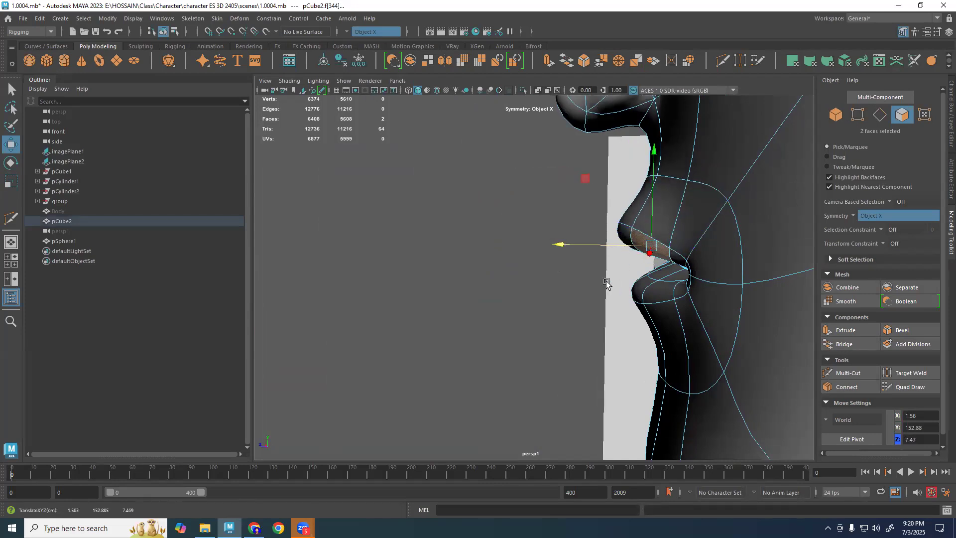
{"action": "left_click_drag", "start_coordinate": [605, 284], "coordinate": [687, 252], "text": "alt"}
Check the reshaped upper lip from the side, undo its vertex and face moves, and reselect the head in object mode.
{"action": "key", "text": "F8"}
{"action": "scroll", "coordinate": [708, 284], "scroll_direction": "down", "scroll_amount": 5}
{"action": "left_click_drag", "start_coordinate": [738, 278], "coordinate": [629, 304], "text": "alt"}
{"action": "key", "text": "ctrl+z"}
{"action": "key", "text": "ctrl+z"}
{"action": "key", "text": "ctrl+z"}
{"action": "key", "text": "F8"}
{"action": "left_click", "coordinate": [547, 294]}
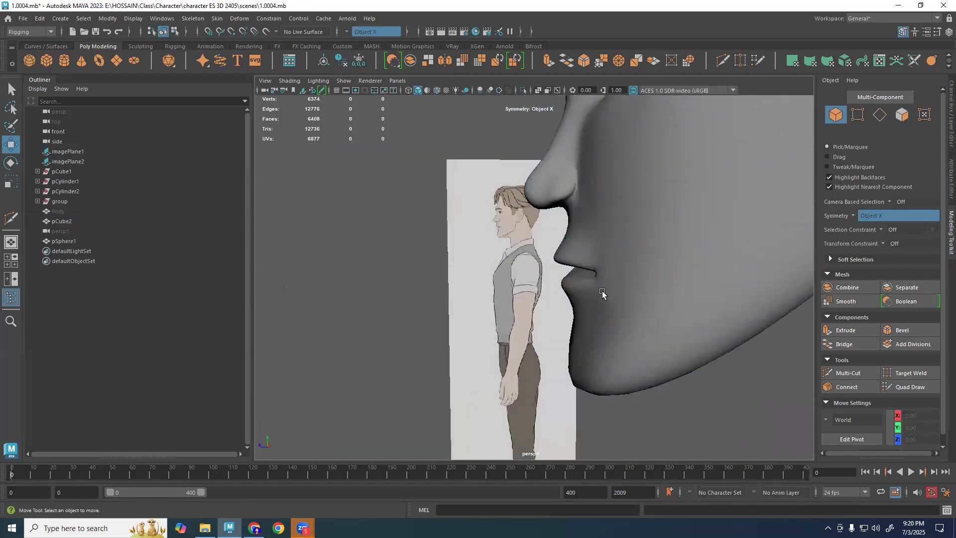
{"action": "left_click", "coordinate": [601, 295]}
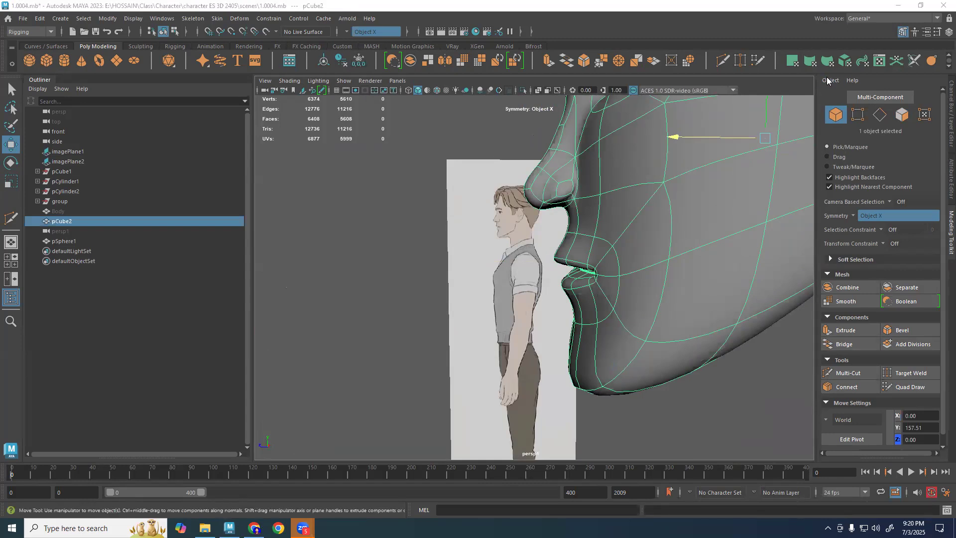
Move the symmetric vertex pair above the upper lip, beside the philtrum, inward to about X 0.94.
{"action": "scroll", "coordinate": [619, 308], "scroll_direction": "up", "scroll_amount": 3}
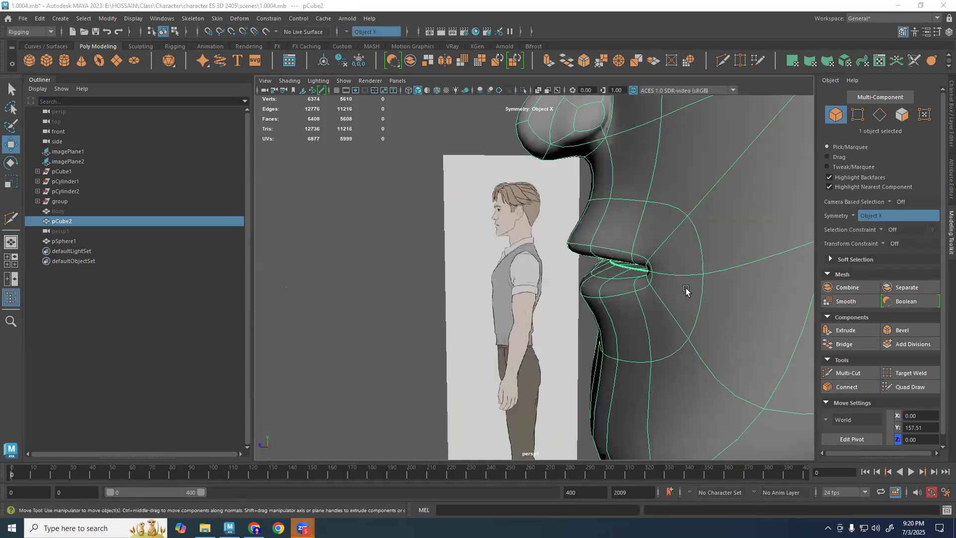
{"action": "middle_click_drag", "start_coordinate": [686, 290], "coordinate": [621, 286], "text": "alt"}
{"action": "left_click_drag", "start_coordinate": [528, 261], "coordinate": [597, 261], "text": "alt"}
{"action": "middle_click_drag", "start_coordinate": [597, 260], "coordinate": [628, 261], "text": "alt"}
{"action": "scroll", "coordinate": [628, 262], "scroll_direction": "up", "scroll_amount": 1}
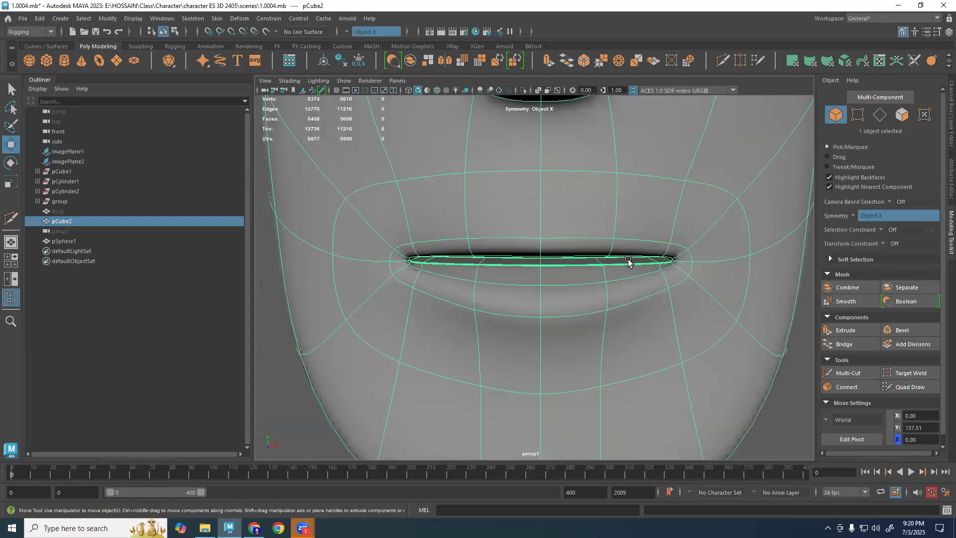
{"action": "left_click_drag", "start_coordinate": [558, 249], "coordinate": [554, 253], "text": "alt"}
{"action": "key", "text": "1"}
{"action": "left_click_drag", "start_coordinate": [557, 202], "coordinate": [560, 195], "text": "alt"}
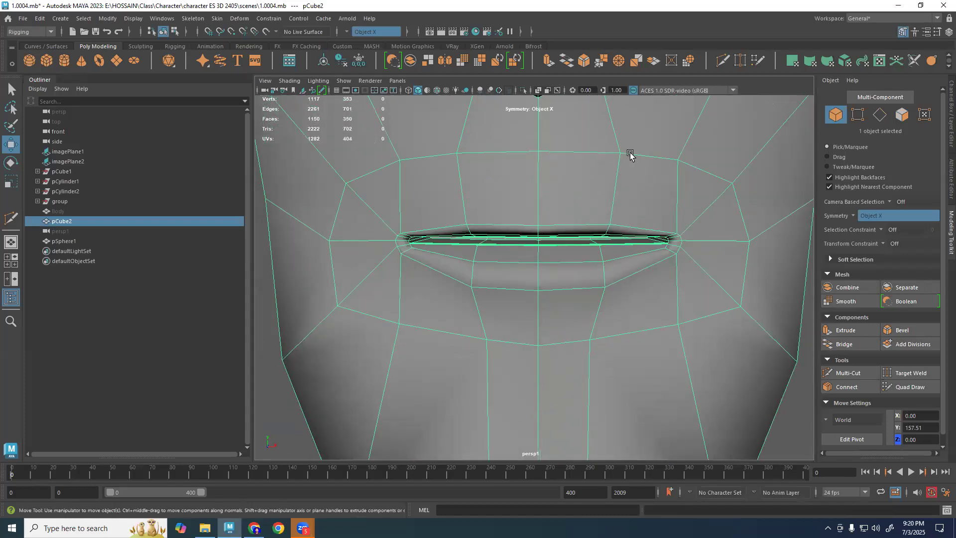
{"action": "right_click_drag", "start_coordinate": [633, 150], "coordinate": [618, 154]}
{"action": "left_click", "coordinate": [619, 153]}
{"action": "left_click_drag", "start_coordinate": [657, 151], "coordinate": [551, 225]}
{"action": "scroll", "coordinate": [638, 152], "scroll_direction": "down", "scroll_amount": 1}
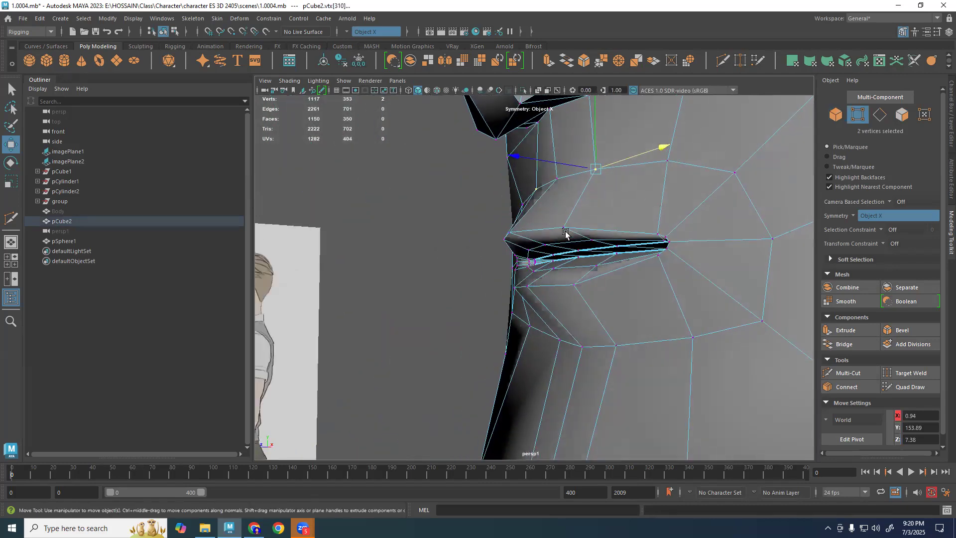
Examine the smoothed lips, nose and jaw in object mode from both sides, the front and above.
{"action": "left_click_drag", "start_coordinate": [636, 273], "coordinate": [656, 276], "text": "alt"}
{"action": "key", "text": "3"}
{"action": "left_click", "coordinate": [668, 317]}
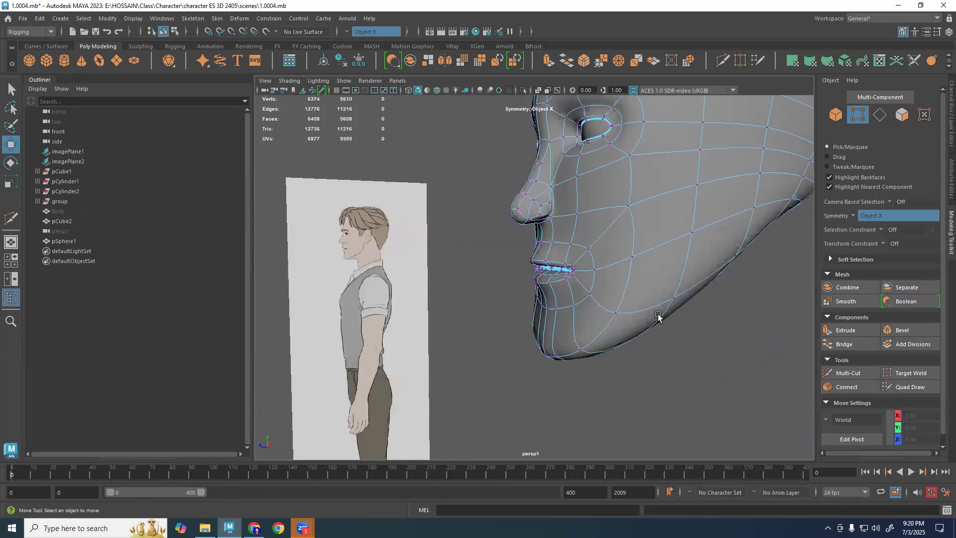
{"action": "right_click_drag", "start_coordinate": [615, 324], "coordinate": [653, 295]}
{"action": "left_click", "coordinate": [730, 309]}
{"action": "left_click_drag", "start_coordinate": [550, 309], "coordinate": [726, 323], "text": "alt"}
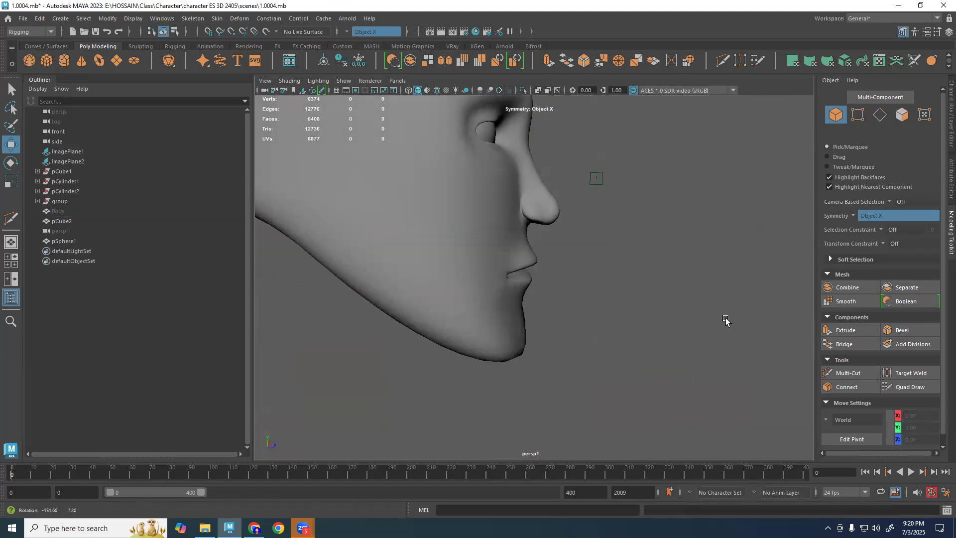
{"action": "scroll", "coordinate": [560, 280], "scroll_direction": "down", "scroll_amount": 5}
{"action": "left_click_drag", "start_coordinate": [717, 284], "coordinate": [459, 284], "text": "alt"}
{"action": "left_click", "coordinate": [646, 231]}
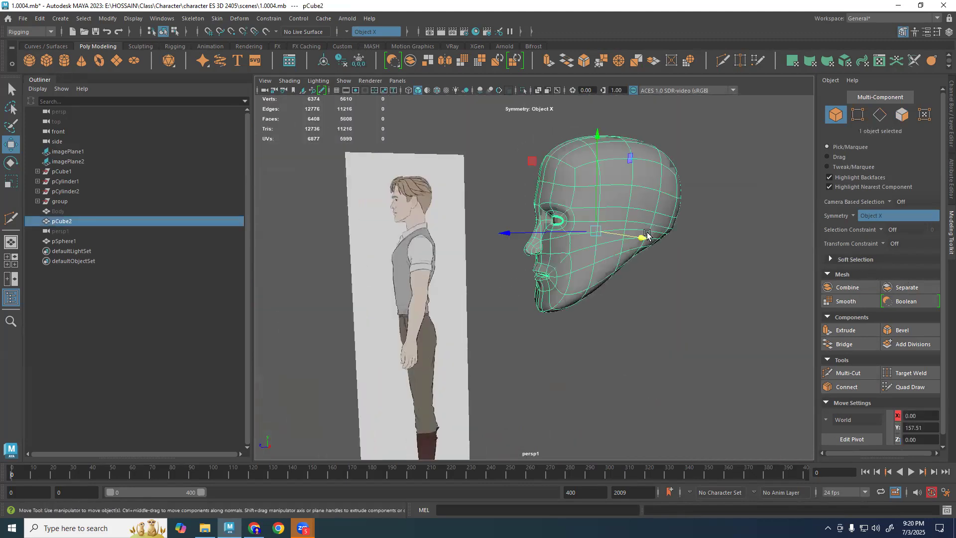
{"action": "left_click", "coordinate": [691, 290]}
{"action": "scroll", "coordinate": [687, 286], "scroll_direction": "up", "scroll_amount": 5}
{"action": "left_click_drag", "start_coordinate": [686, 287], "coordinate": [577, 244], "text": "alt"}
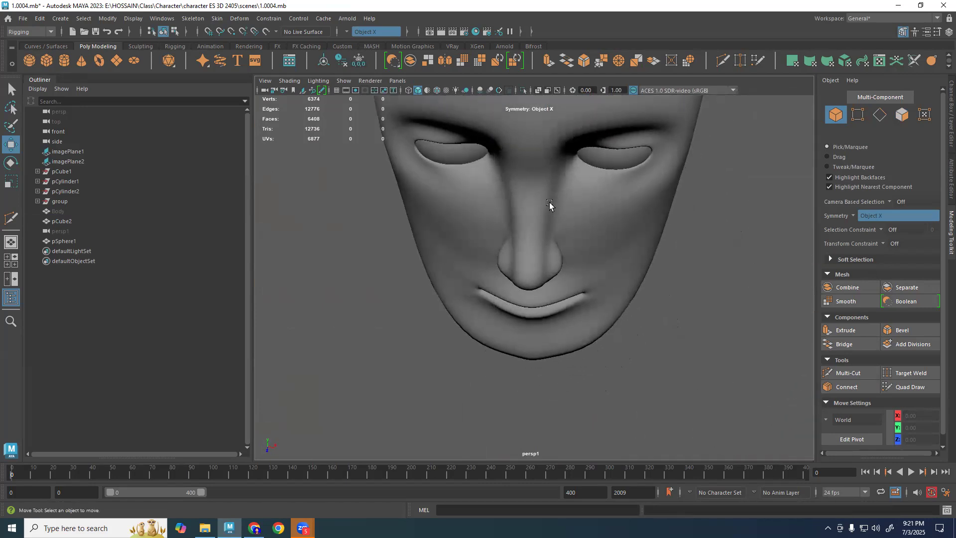
{"action": "left_click_drag", "start_coordinate": [540, 195], "coordinate": [547, 165], "text": "alt"}
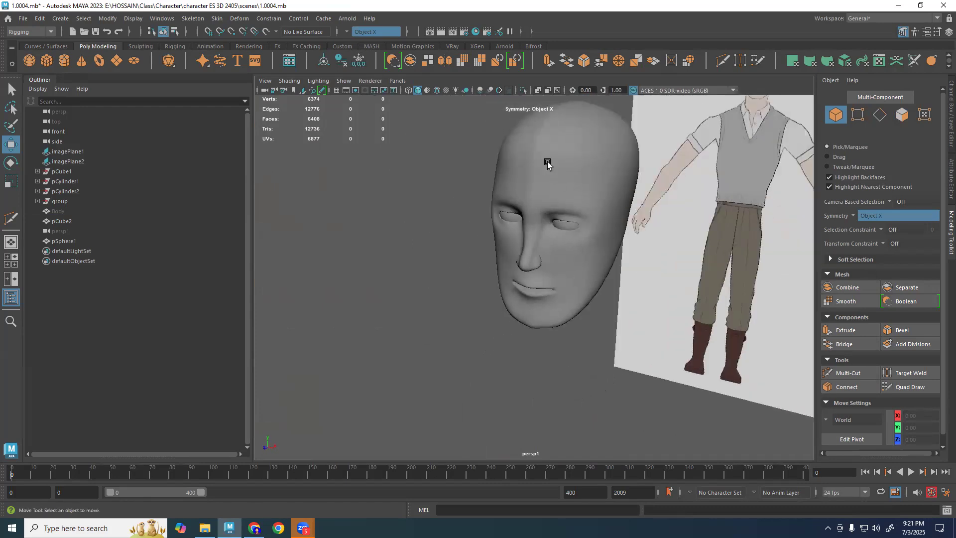
Try an edge operation on the forehead's vertical edge loop, check the smoothed head and undo it.
{"action": "left_click", "coordinate": [561, 190]}
{"action": "right_click_drag", "start_coordinate": [561, 190], "coordinate": [594, 249]}
{"action": "key", "text": "1"}
{"action": "double_click", "coordinate": [545, 158]}
{"action": "right_click_drag", "start_coordinate": [597, 215], "coordinate": [628, 196], "text": "shift"}
{"action": "key", "text": "3"}
{"action": "left_click", "coordinate": [682, 240]}
{"action": "left_click_drag", "start_coordinate": [682, 240], "coordinate": [654, 225], "text": "alt"}
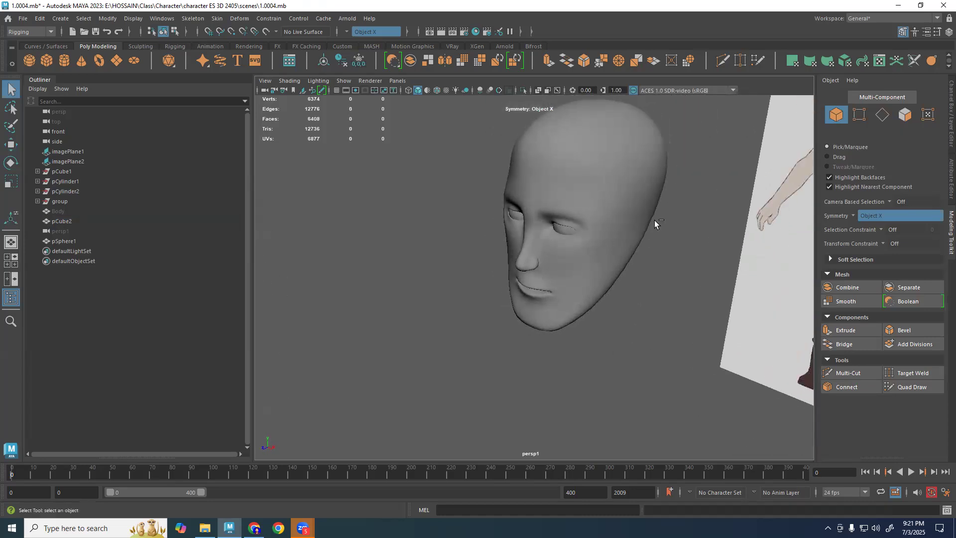
{"action": "key", "text": "ctrl+z"}
{"action": "key", "text": "ctrl+z"}
{"action": "key", "text": "ctrl+z"}
Compare the smoothed head's profile with the side reference image and return to the perspective view.
{"action": "left_click", "coordinate": [679, 213]}
{"action": "scroll", "coordinate": [667, 222], "scroll_direction": "up", "scroll_amount": 4}
{"action": "left_click_drag", "start_coordinate": [638, 237], "coordinate": [706, 314], "text": "alt"}
{"action": "key", "text": "space"}
{"action": "key", "text": "space"}
{"action": "scroll", "coordinate": [732, 234], "scroll_direction": "down", "scroll_amount": 3}
{"action": "scroll", "coordinate": [725, 237], "scroll_direction": "down", "scroll_amount": 3}
{"action": "scroll", "coordinate": [719, 239], "scroll_direction": "up", "scroll_amount": 1}
{"action": "middle_click_drag", "start_coordinate": [689, 211], "coordinate": [657, 254], "text": "alt"}
{"action": "left_click_drag", "start_coordinate": [648, 255], "coordinate": [621, 269], "text": "alt"}
{"action": "middle_click_drag", "start_coordinate": [615, 281], "coordinate": [618, 241], "text": "alt"}
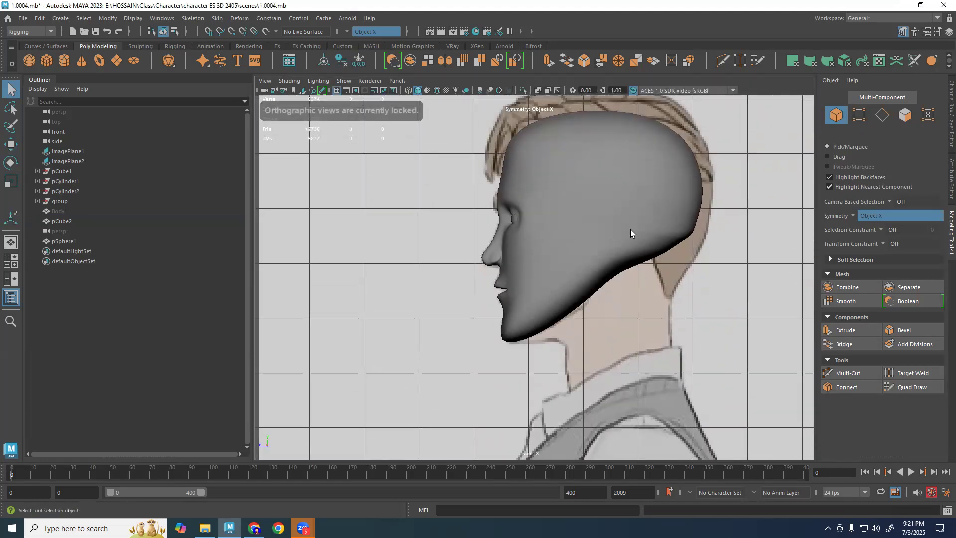
{"action": "right_click_drag", "start_coordinate": [630, 230], "coordinate": [594, 244]}
{"action": "key", "text": "space"}
{"action": "key", "text": "space"}
{"action": "right_click_drag", "start_coordinate": [655, 214], "coordinate": [693, 195]}
{"action": "left_click", "coordinate": [738, 249]}
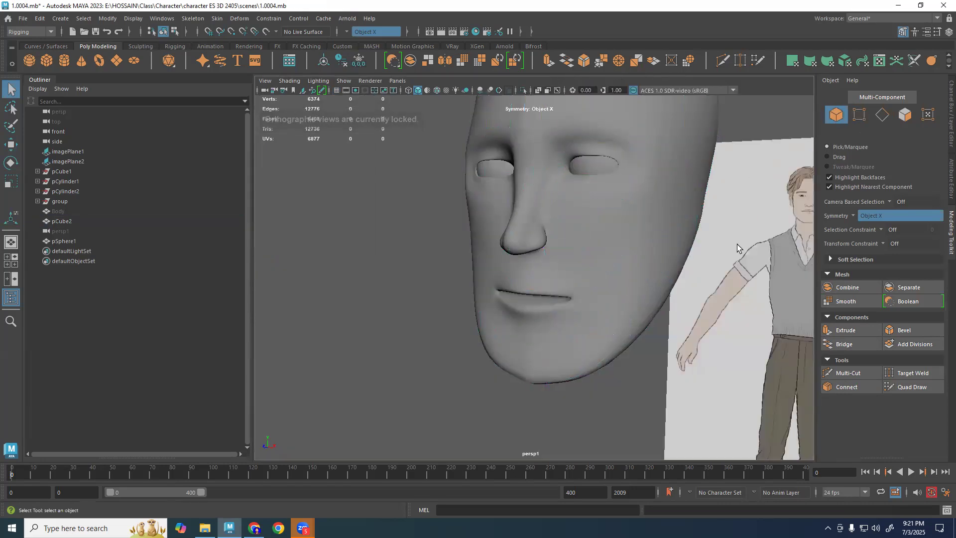
Examine the smoothed face without the wireframe from three-quarter and front angles.
{"action": "scroll", "coordinate": [664, 258], "scroll_direction": "down", "scroll_amount": 5}
{"action": "left_click_drag", "start_coordinate": [639, 257], "coordinate": [674, 259], "text": "alt"}
{"action": "scroll", "coordinate": [623, 264], "scroll_direction": "up", "scroll_amount": 5}
{"action": "middle_click_drag", "start_coordinate": [623, 265], "coordinate": [626, 293], "text": "alt"}
{"action": "left_click_drag", "start_coordinate": [625, 293], "coordinate": [672, 301], "text": "alt"}
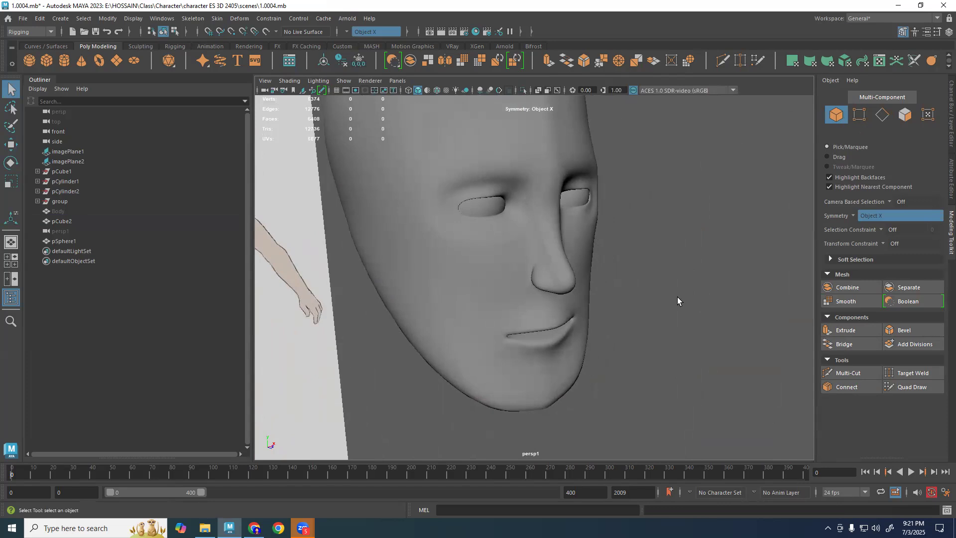
{"action": "scroll", "coordinate": [678, 297], "scroll_direction": "down", "scroll_amount": 2}
{"action": "left_click_drag", "start_coordinate": [725, 282], "coordinate": [674, 278], "text": "alt"}
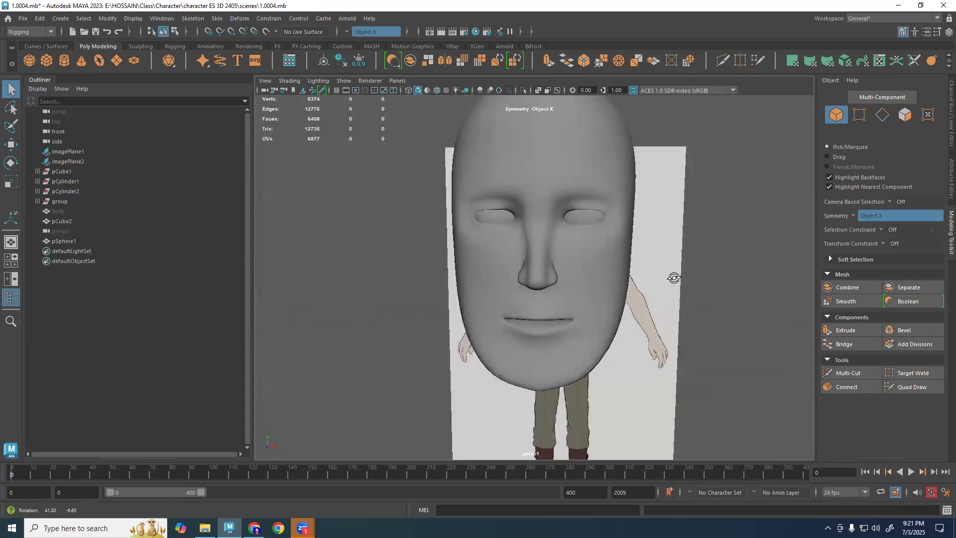
{"action": "scroll", "coordinate": [629, 282], "scroll_direction": "down", "scroll_amount": 3}
{"action": "left_click_drag", "start_coordinate": [753, 344], "coordinate": [742, 330], "text": "alt"}
{"action": "scroll", "coordinate": [609, 261], "scroll_direction": "up", "scroll_amount": 5}
{"action": "middle_click_drag", "start_coordinate": [608, 265], "coordinate": [609, 272], "text": "alt"}
Reposition the symmetric vertex pair above the outer corners of the eyes and return to object mode.
{"action": "left_click", "coordinate": [614, 254]}
{"action": "key", "text": "1"}
{"action": "left_click_drag", "start_coordinate": [728, 218], "coordinate": [618, 240], "text": "alt"}
{"action": "scroll", "coordinate": [618, 242], "scroll_direction": "up", "scroll_amount": 2}
{"action": "middle_click_drag", "start_coordinate": [618, 243], "coordinate": [625, 270], "text": "alt"}
{"action": "key", "text": "3"}
{"action": "right_click_drag", "start_coordinate": [606, 252], "coordinate": [581, 236]}
{"action": "scroll", "coordinate": [582, 236], "scroll_direction": "up", "scroll_amount": 2}
{"action": "middle_click_drag", "start_coordinate": [582, 236], "coordinate": [592, 258], "text": "alt"}
{"action": "left_click_drag", "start_coordinate": [591, 258], "coordinate": [606, 202], "text": "alt"}
{"action": "left_click", "coordinate": [619, 176]}
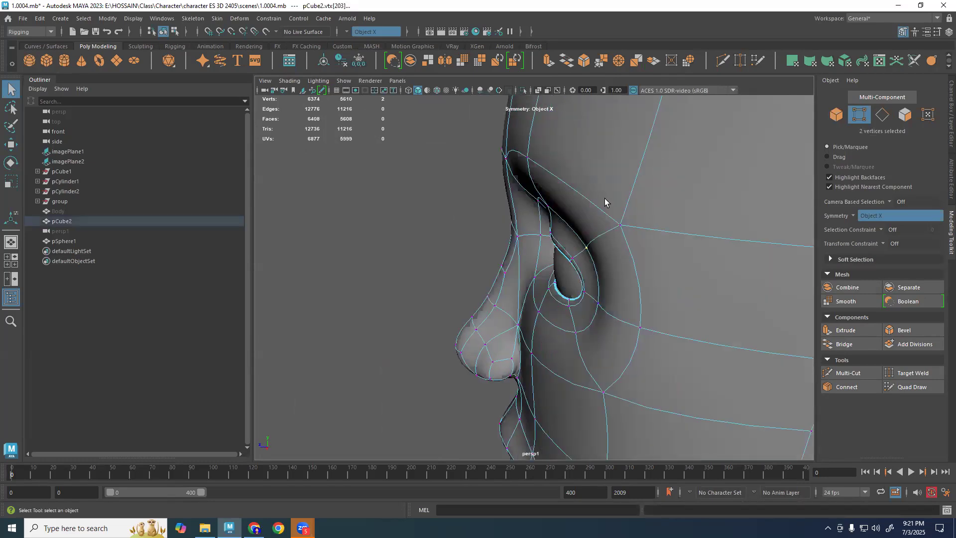
{"action": "key", "text": "w"}
{"action": "left_click_drag", "start_coordinate": [575, 245], "coordinate": [646, 185]}
{"action": "left_click_drag", "start_coordinate": [741, 213], "coordinate": [660, 268], "text": "alt"}
{"action": "right_click_drag", "start_coordinate": [660, 264], "coordinate": [722, 234]}
Select the temple vertices in the front view, turn on soft selection and return to the perspective view in object mode.
{"action": "scroll", "coordinate": [771, 224], "scroll_direction": "down", "scroll_amount": 4}
{"action": "left_click_drag", "start_coordinate": [713, 237], "coordinate": [751, 242], "text": "alt"}
{"action": "left_click_drag", "start_coordinate": [647, 255], "coordinate": [653, 255], "text": "alt"}
{"action": "key", "text": "space"}
{"action": "key", "text": "space"}
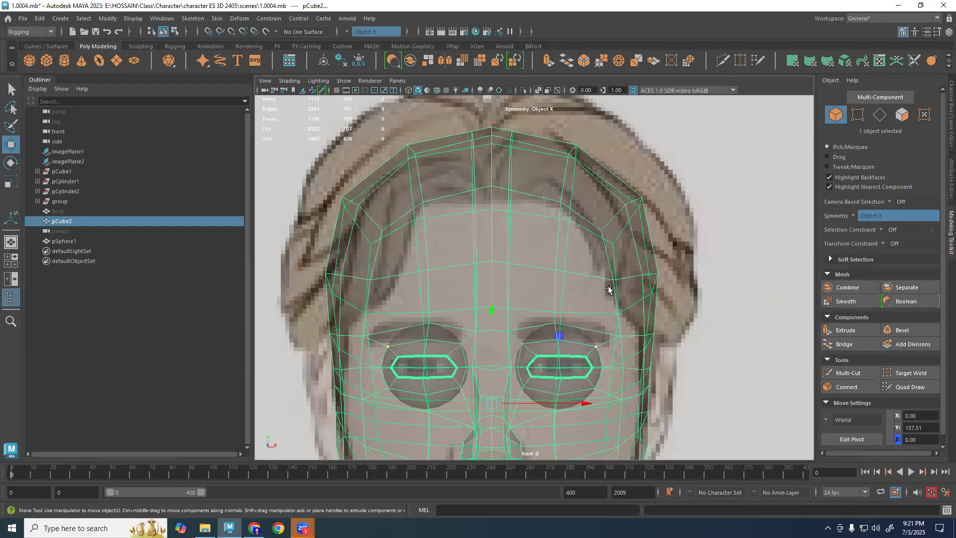
{"action": "middle_click_drag", "start_coordinate": [610, 271], "coordinate": [607, 223], "text": "alt"}
{"action": "right_click_drag", "start_coordinate": [679, 183], "coordinate": [672, 222]}
{"action": "mouse_move", "coordinate": [660, 219]}
{"action": "left_mouse_down"}
{"action": "mouse_move", "coordinate": [650, 231]}
{"action": "mouse_move", "coordinate": [677, 222]}
{"action": "left_mouse_up"}
{"action": "key", "text": "b"}
{"action": "right_click_drag", "start_coordinate": [636, 235], "coordinate": [665, 215]}
{"action": "key", "text": "space"}
{"action": "key", "text": "space"}
Compare the low-poly and smoothed versions of the head from the side and three-quarter angles.
{"action": "left_click", "coordinate": [705, 236]}
{"action": "scroll", "coordinate": [699, 249], "scroll_direction": "down", "scroll_amount": 2}
{"action": "left_click_drag", "start_coordinate": [699, 249], "coordinate": [636, 224], "text": "alt"}
{"action": "left_click", "coordinate": [663, 227]}
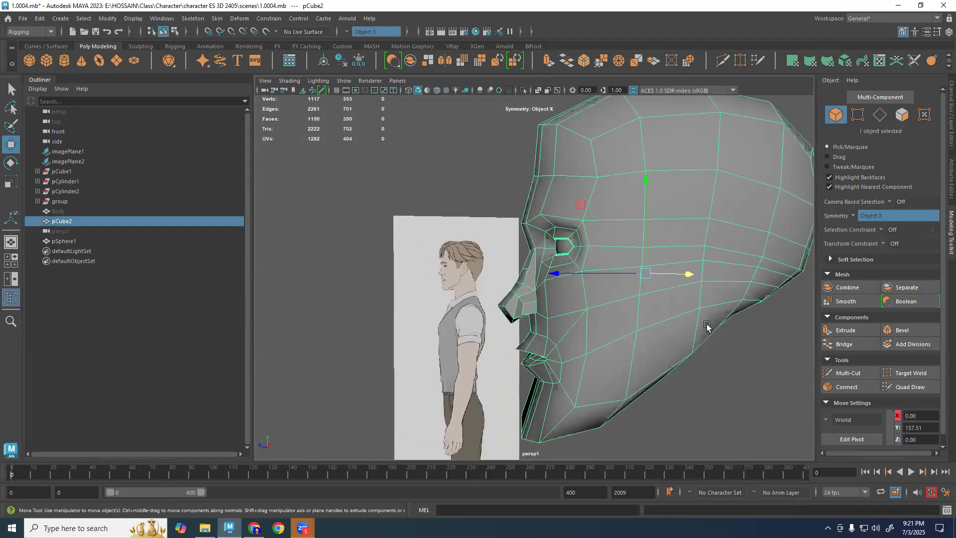
{"action": "key", "text": "3"}
{"action": "left_click", "coordinate": [744, 367]}
{"action": "left_click_drag", "start_coordinate": [731, 348], "coordinate": [689, 352], "text": "alt"}
Select edge loops on the forehead and side of the head to examine the edge flow, and return to object mode.
{"action": "left_click", "coordinate": [650, 251]}
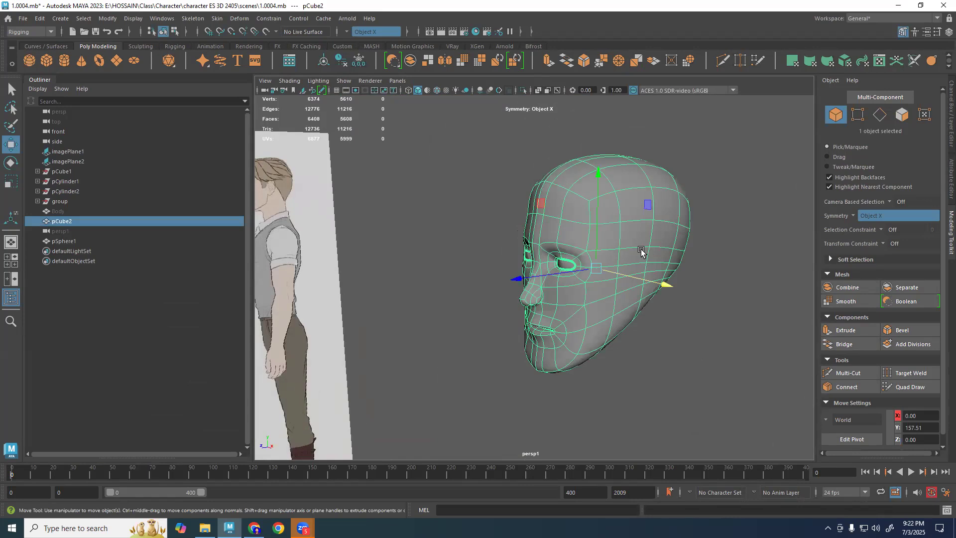
{"action": "scroll", "coordinate": [615, 241], "scroll_direction": "up", "scroll_amount": 3}
{"action": "left_click_drag", "start_coordinate": [615, 241], "coordinate": [667, 232], "text": "alt"}
{"action": "right_click_drag", "start_coordinate": [554, 219], "coordinate": [550, 190]}
{"action": "double_click", "coordinate": [550, 191]}
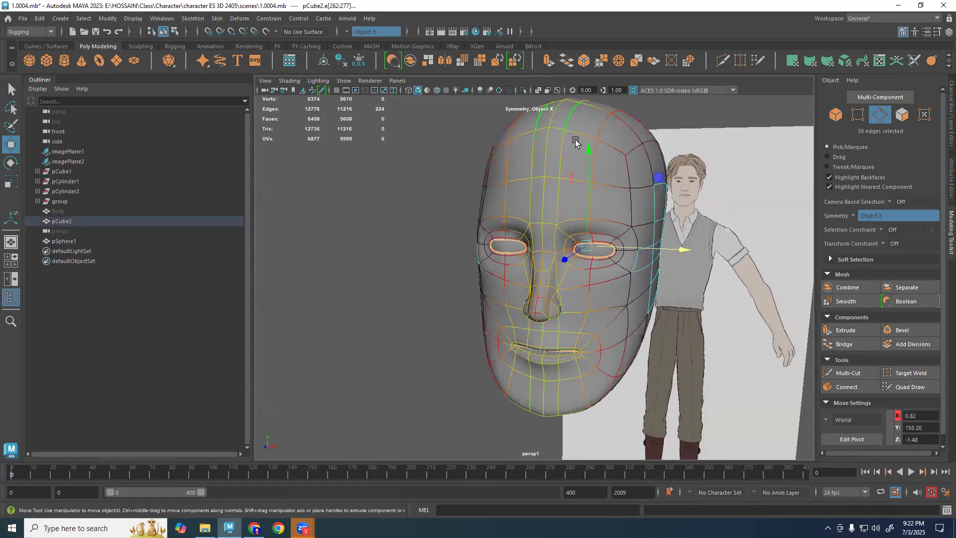
{"action": "double_click", "coordinate": [666, 166]}
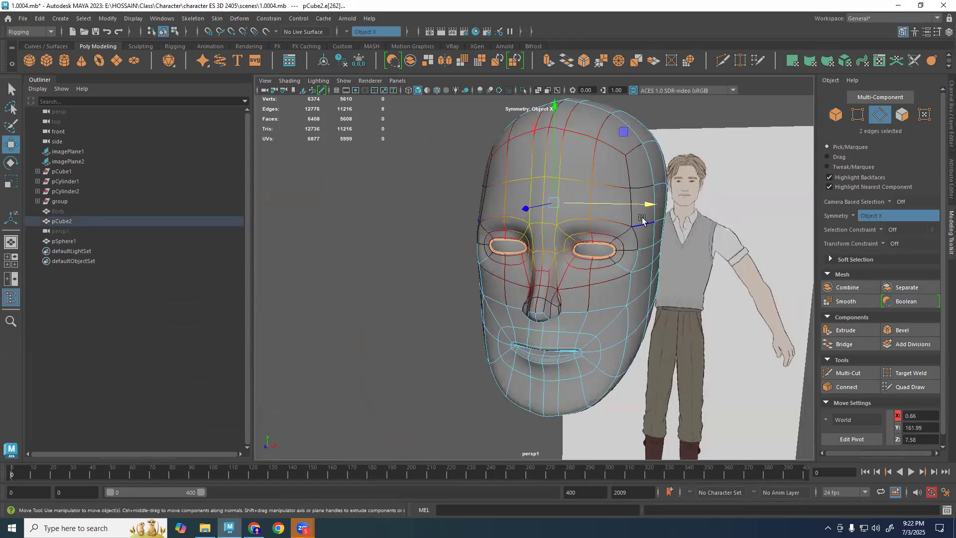
{"action": "right_click_drag", "start_coordinate": [644, 215], "coordinate": [715, 167]}
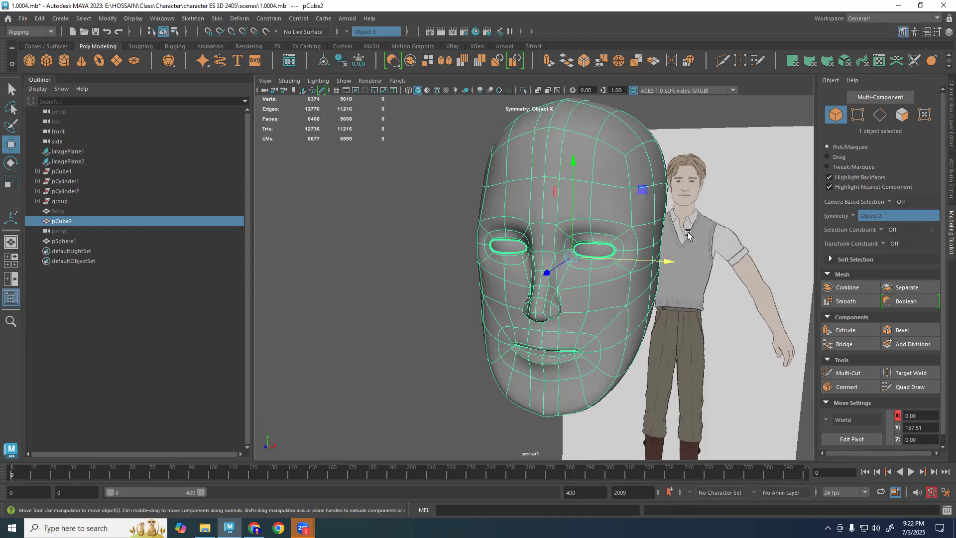
Create a polygon cube, raise it toward the head and scale it uniformly to about 15.03.
{"action": "left_click", "coordinate": [47, 61]}
{"action": "scroll", "coordinate": [691, 275], "scroll_direction": "down", "scroll_amount": 5}
{"action": "scroll", "coordinate": [690, 275], "scroll_direction": "down", "scroll_amount": 4}
{"action": "middle_click_drag", "start_coordinate": [607, 352], "coordinate": [630, 223]}
{"action": "left_click_drag", "start_coordinate": [630, 222], "coordinate": [620, 190]}
{"action": "key", "text": "r"}
{"action": "left_click_drag", "start_coordinate": [546, 255], "coordinate": [606, 248]}
{"action": "scroll", "coordinate": [622, 239], "scroll_direction": "up", "scroll_amount": 6}
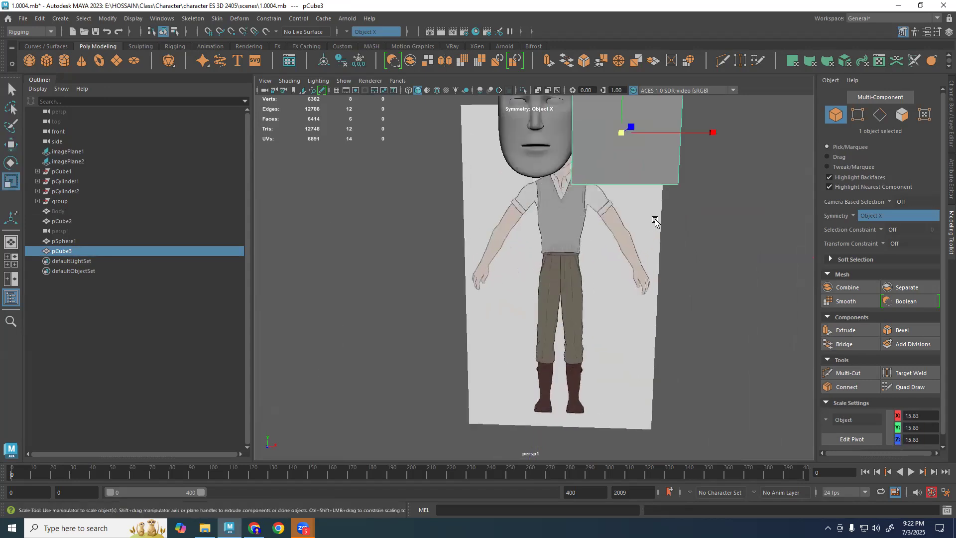
Place the cube beside the head at about X 16.53, Y 157.78, keeping the cube selected.
{"action": "key", "text": "w"}
{"action": "middle_click_drag", "start_coordinate": [666, 154], "coordinate": [687, 133]}
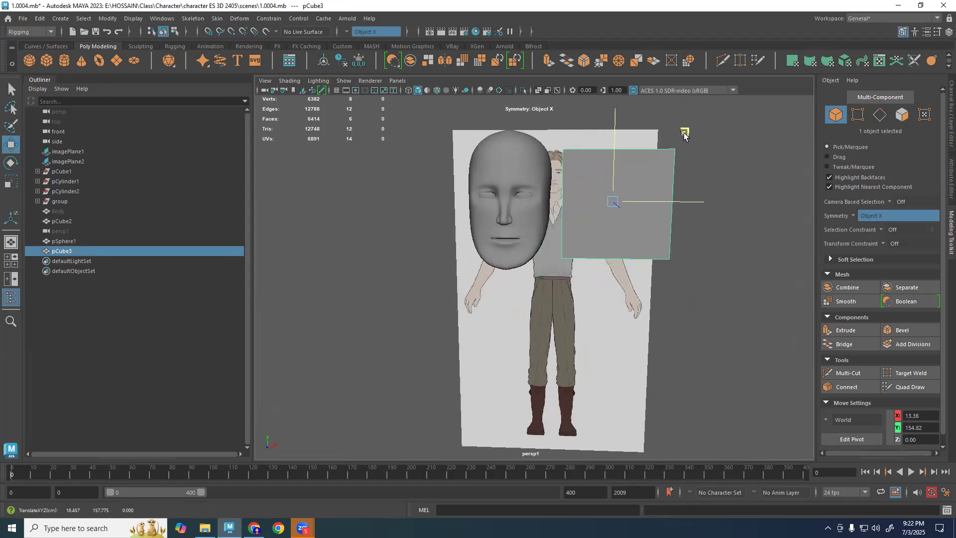
{"action": "left_click", "coordinate": [526, 227]}
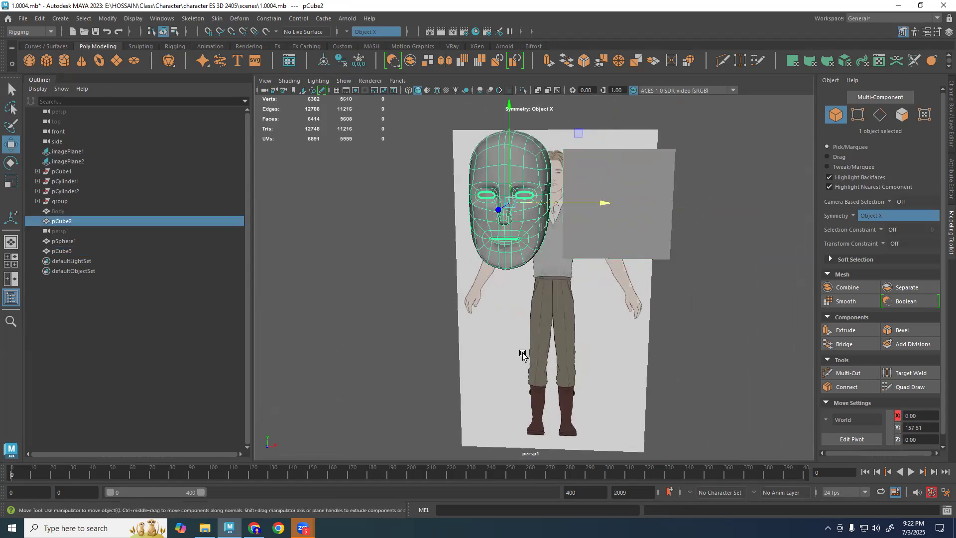
{"action": "scroll", "coordinate": [601, 312], "scroll_direction": "up", "scroll_amount": 1}
{"action": "middle_click_drag", "start_coordinate": [676, 344], "coordinate": [671, 364]}
{"action": "key", "text": "ctrl+z"}
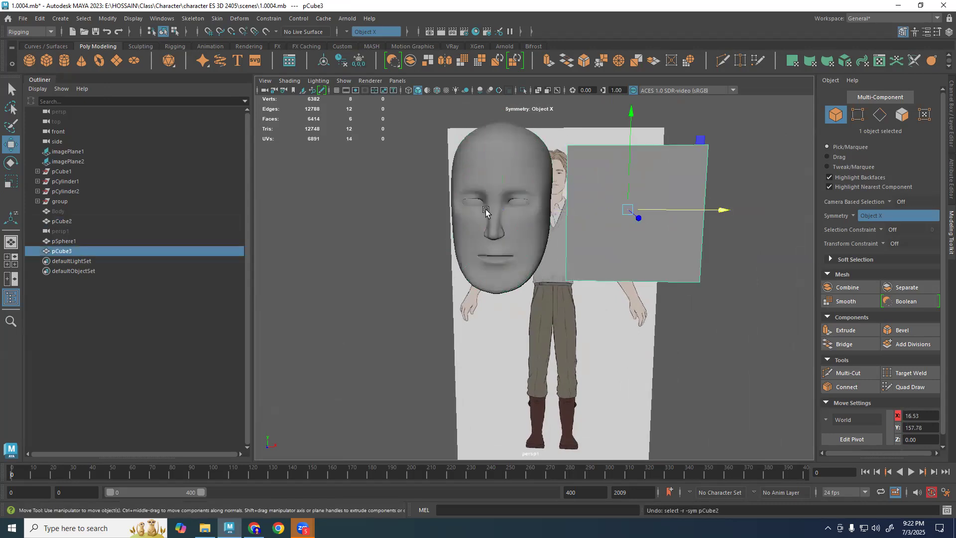
{"action": "left_click_drag", "start_coordinate": [401, 313], "coordinate": [400, 293], "text": "alt"}
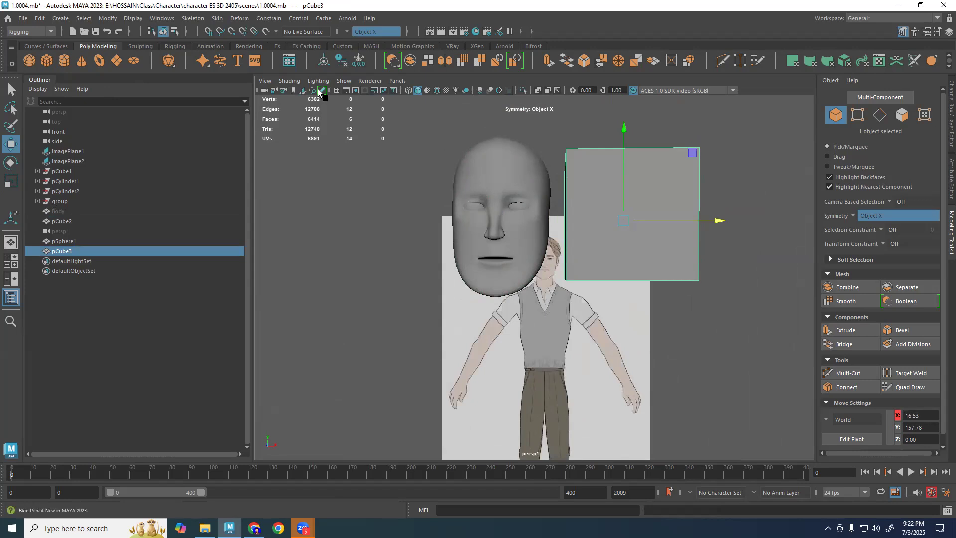
Sketch two arched eyes with pupils and a smiling mouth over the cube with the Blue Pencil.
{"action": "left_click", "coordinate": [11, 217]}
{"action": "left_click_drag", "start_coordinate": [582, 207], "coordinate": [688, 208]}
{"action": "left_click", "coordinate": [675, 211]}
{"action": "left_click", "coordinate": [599, 215]}
{"action": "mouse_move", "coordinate": [603, 244]}
{"action": "left_mouse_down"}
{"action": "mouse_move", "coordinate": [665, 262]}
{"action": "mouse_move", "coordinate": [688, 248]}
{"action": "left_mouse_up"}
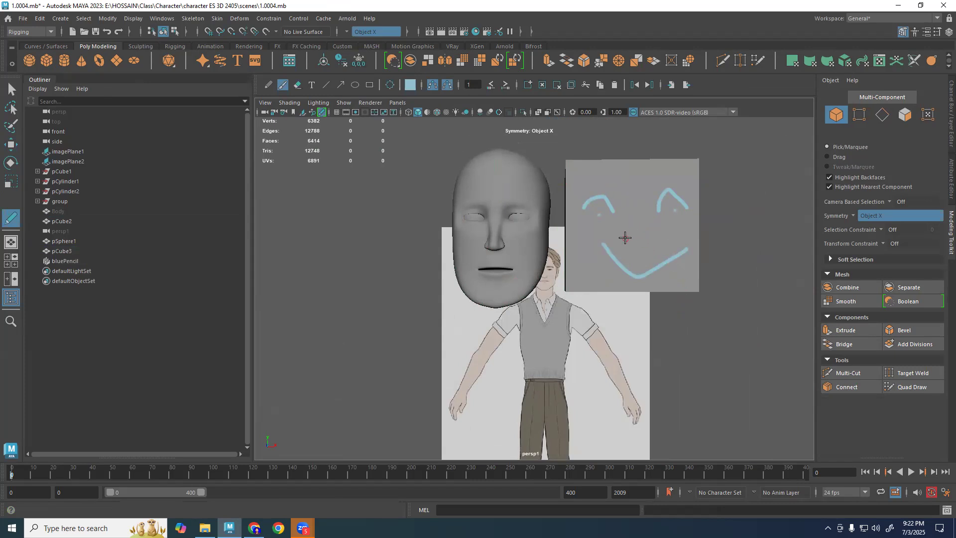
Add a nose and eyelashes to the face sketched over the cube.
{"action": "mouse_move", "coordinate": [636, 213]}
{"action": "left_mouse_down"}
{"action": "mouse_move", "coordinate": [631, 237]}
{"action": "mouse_move", "coordinate": [638, 234]}
{"action": "left_mouse_up"}
{"action": "mouse_move", "coordinate": [613, 194]}
{"action": "left_mouse_down"}
{"action": "mouse_move", "coordinate": [609, 212]}
{"action": "mouse_move", "coordinate": [608, 200]}
{"action": "left_mouse_up"}
{"action": "left_click_drag", "start_coordinate": [595, 194], "coordinate": [587, 205]}
{"action": "mouse_move", "coordinate": [665, 187]}
{"action": "left_mouse_down"}
{"action": "mouse_move", "coordinate": [661, 206]}
{"action": "mouse_move", "coordinate": [670, 198]}
{"action": "mouse_move", "coordinate": [685, 208]}
{"action": "mouse_move", "coordinate": [652, 197]}
{"action": "left_mouse_up"}
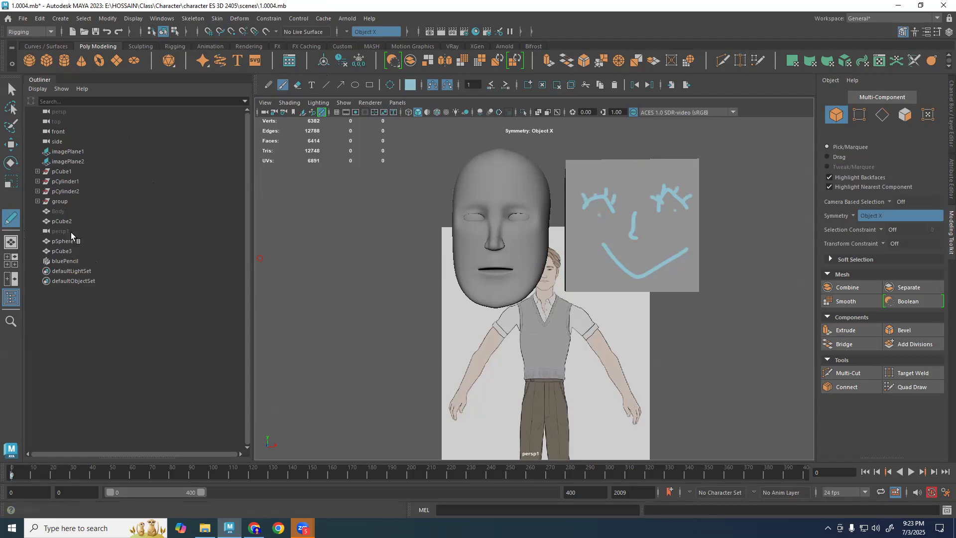
Delete the Blue Pencil drawing, leave the pencil tool and delete the cube beside the head.
{"action": "left_click", "coordinate": [85, 262]}
{"action": "key", "text": "Delete"}
{"action": "left_click", "coordinate": [670, 198]}
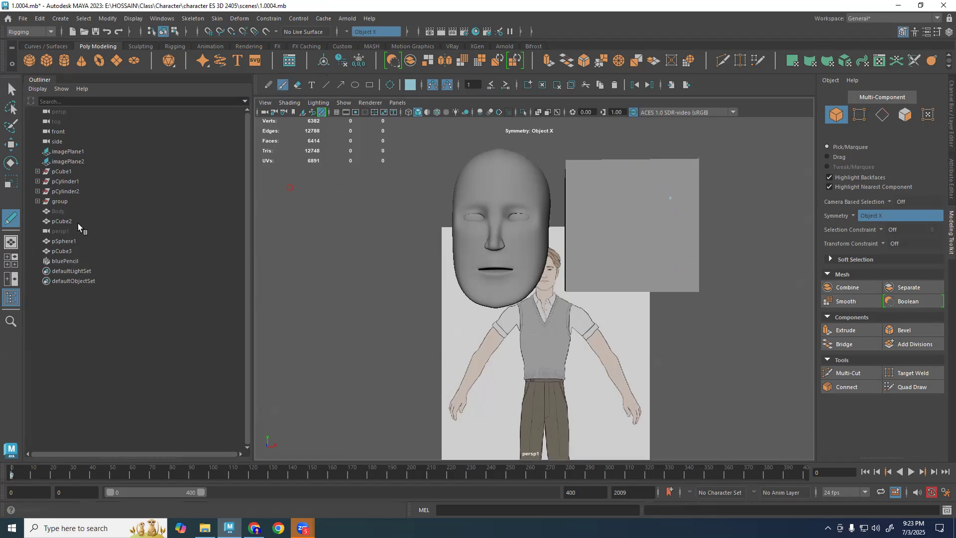
{"action": "left_click", "coordinate": [81, 257]}
{"action": "key", "text": "Delete"}
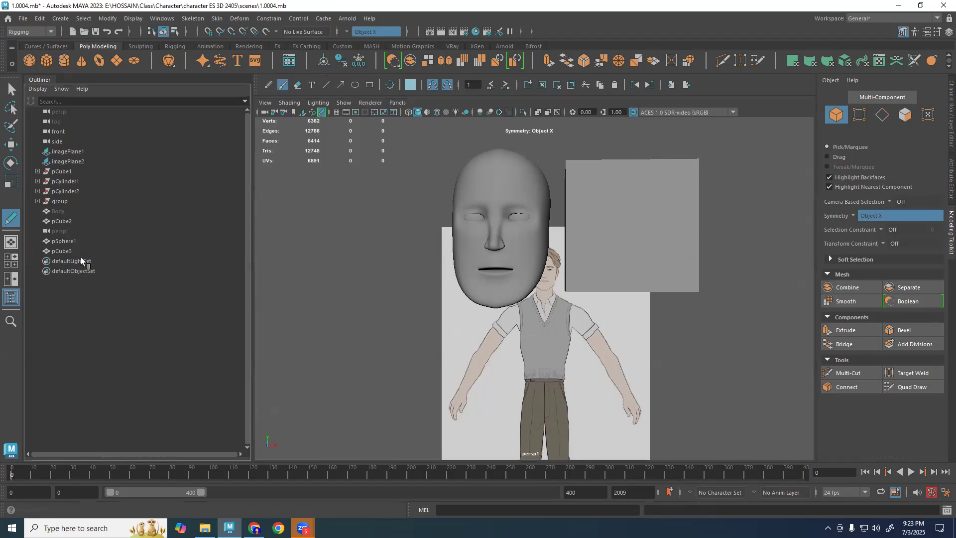
{"action": "key", "text": "q"}
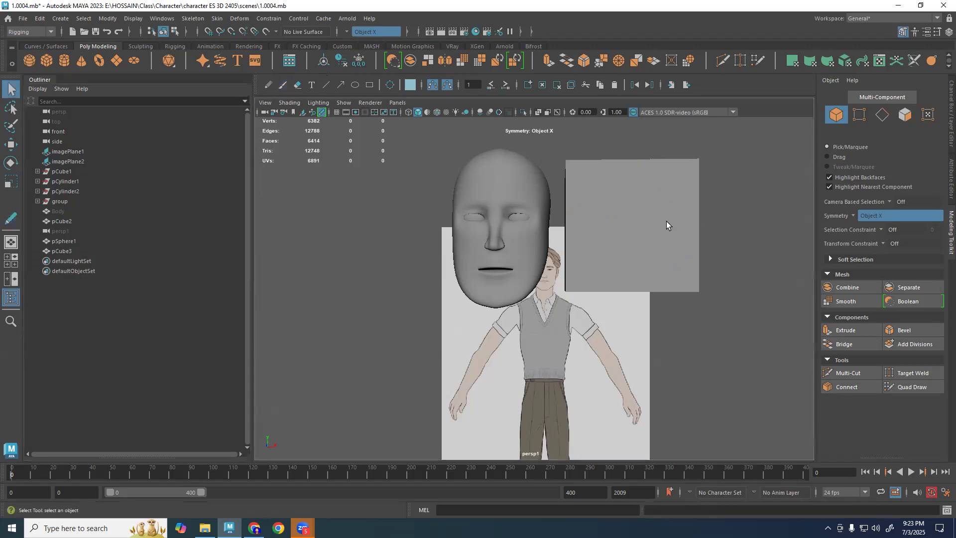
{"action": "left_click", "coordinate": [664, 225]}
{"action": "key", "text": "Delete"}
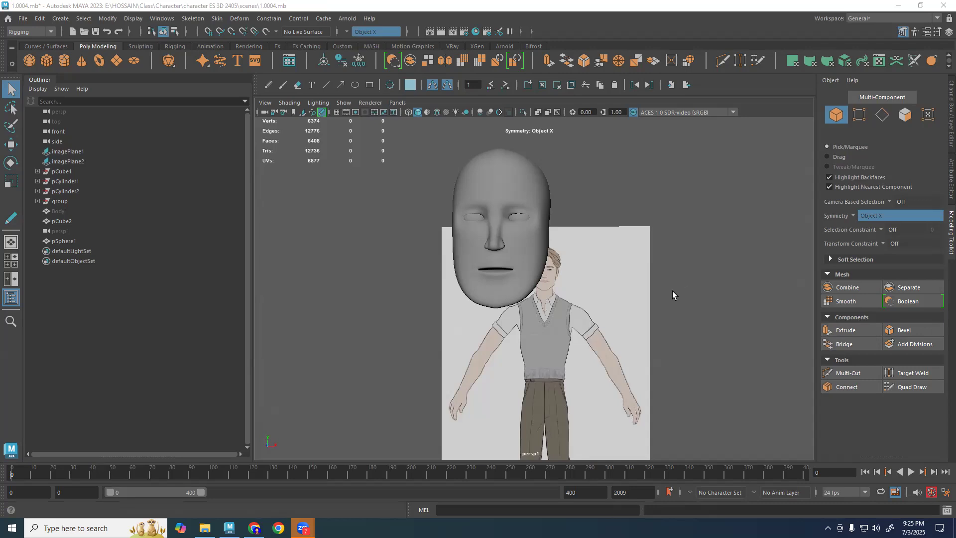
Select the head, turn off its smooth preview and examine the mouth's edge layout from the front and side.
{"action": "left_click_drag", "start_coordinate": [673, 292], "coordinate": [680, 231], "text": "alt"}
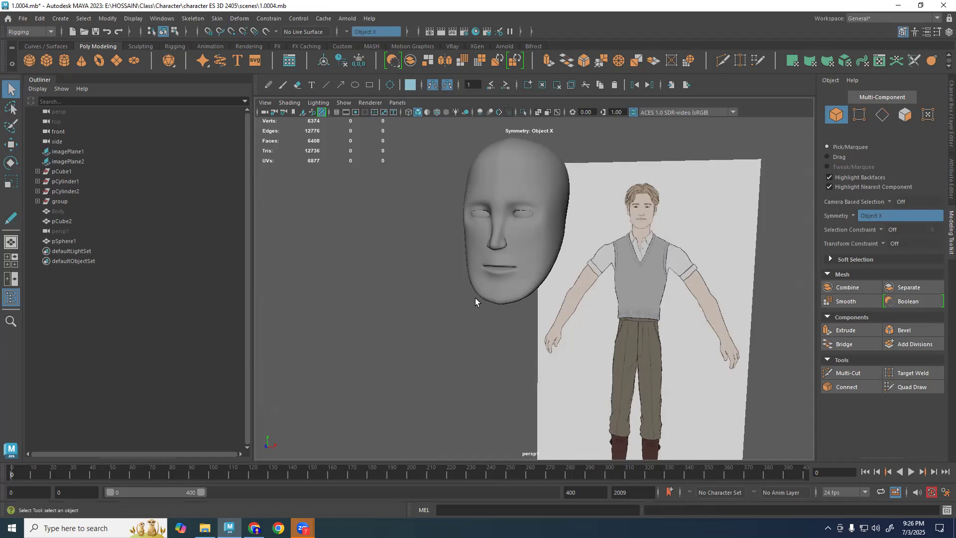
{"action": "mouse_move", "coordinate": [508, 295]}
{"action": "left_mouse_down", "text": "alt"}
{"action": "mouse_move", "coordinate": [495, 294]}
{"action": "mouse_move", "coordinate": [517, 283]}
{"action": "left_mouse_up", "text": "alt"}
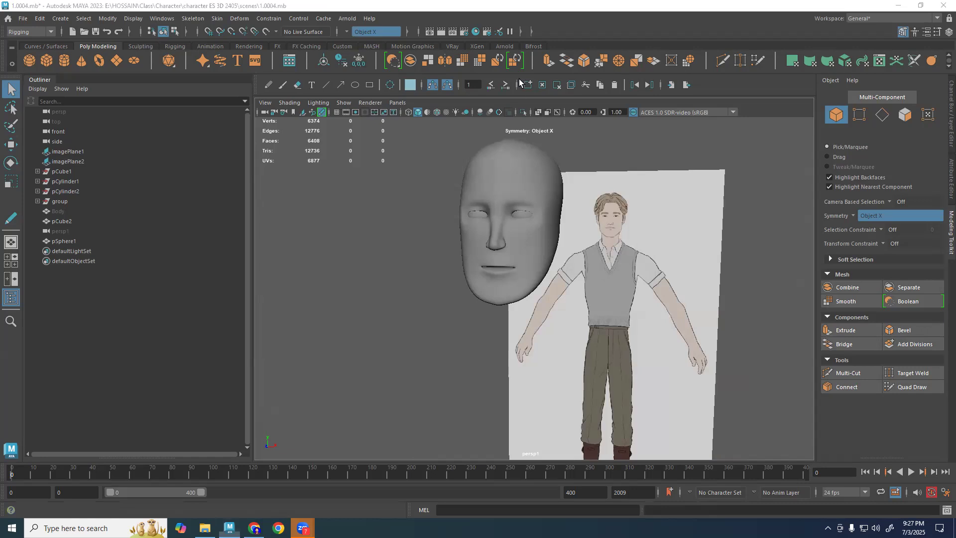
{"action": "left_click", "coordinate": [527, 219]}
{"action": "scroll", "coordinate": [527, 219], "scroll_direction": "up", "scroll_amount": 10}
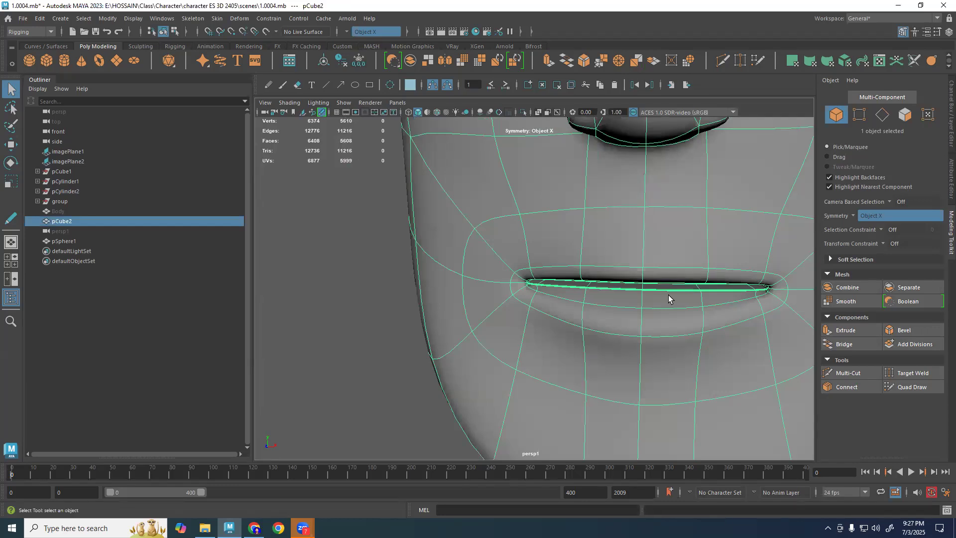
{"action": "key", "text": "1"}
{"action": "left_click_drag", "start_coordinate": [742, 313], "coordinate": [692, 301], "text": "alt"}
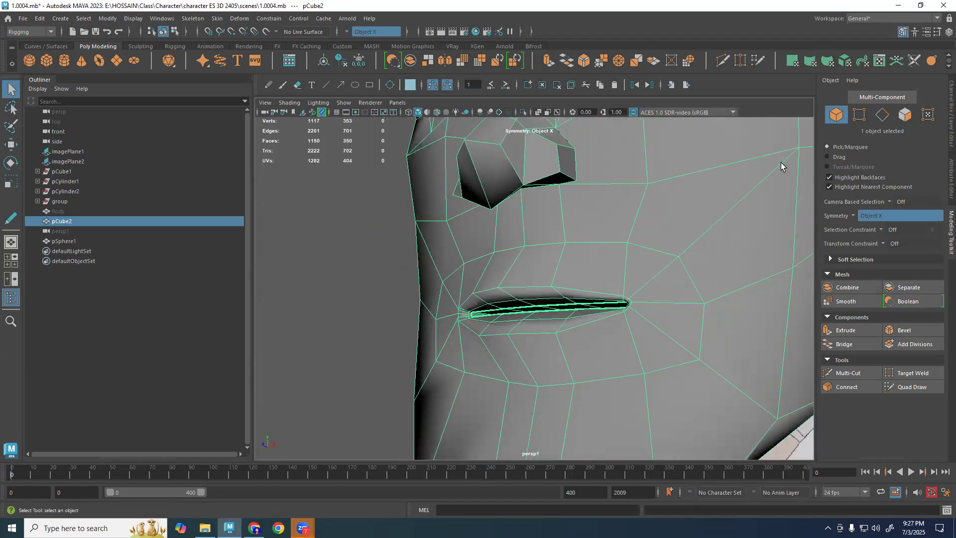
{"action": "left_click_drag", "start_coordinate": [752, 383], "coordinate": [448, 293], "text": "alt"}
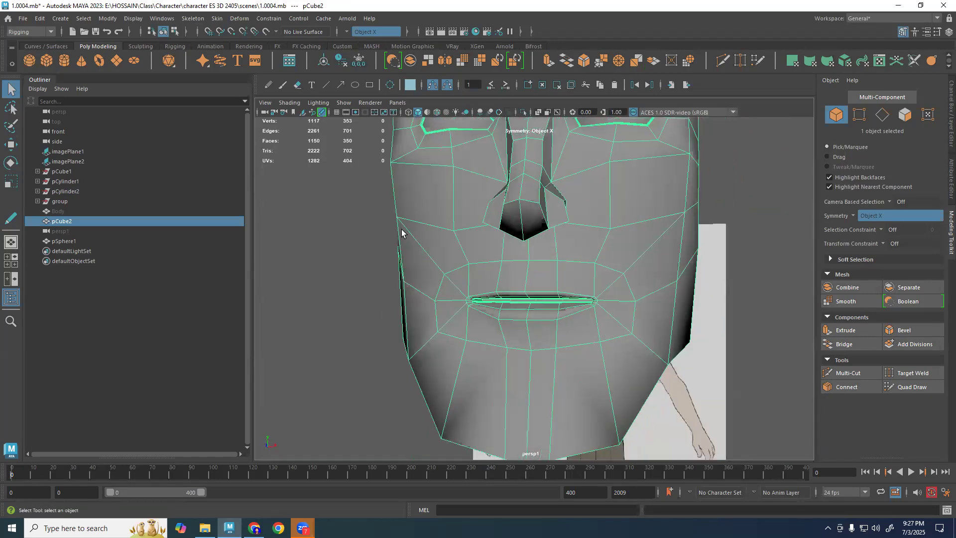